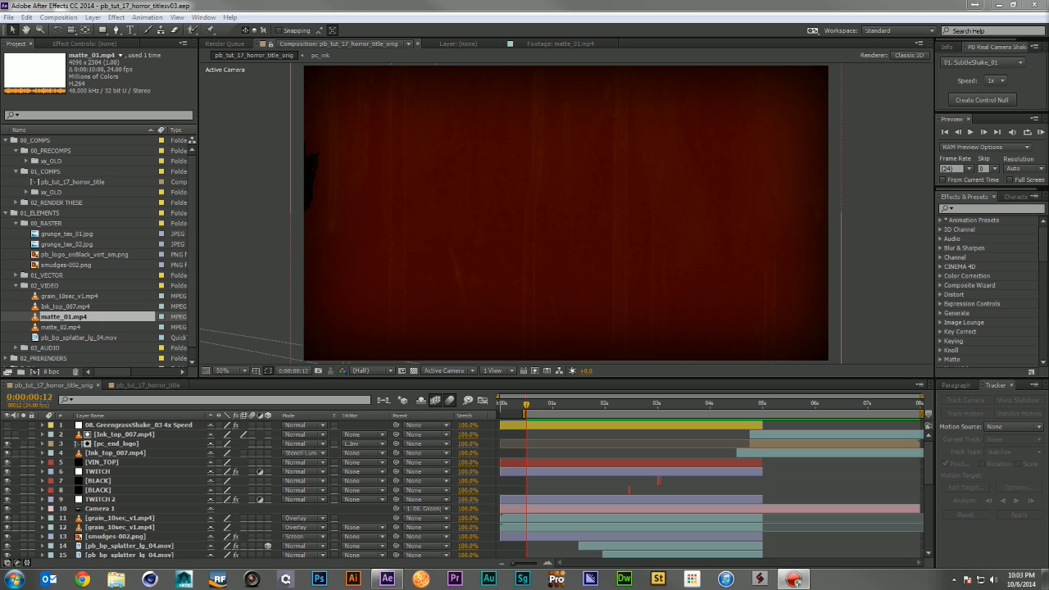
Step: Play back the original horror title composition to review the reference animation
key(space)
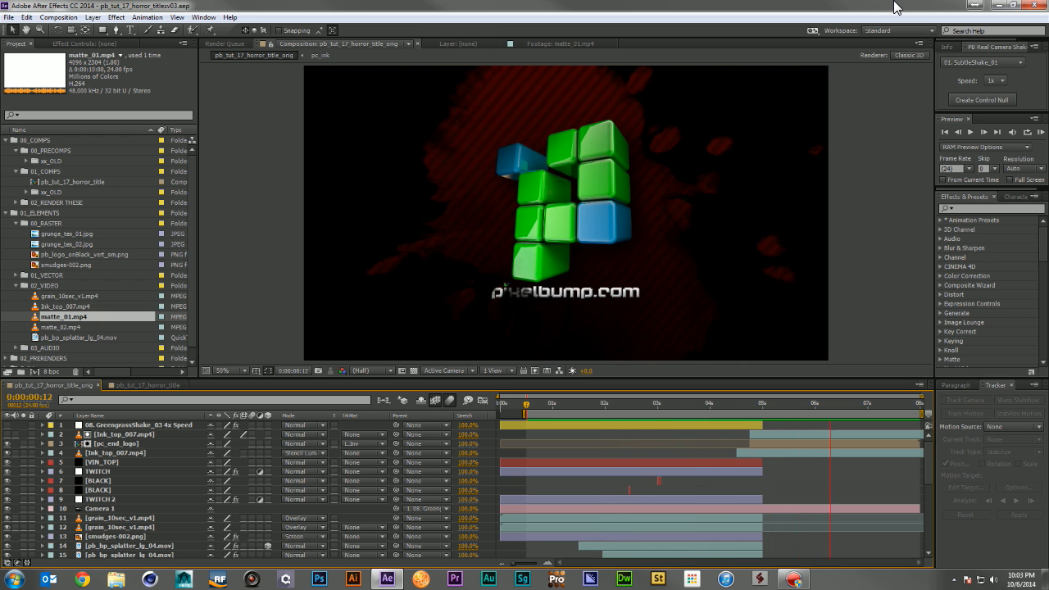
key(space)
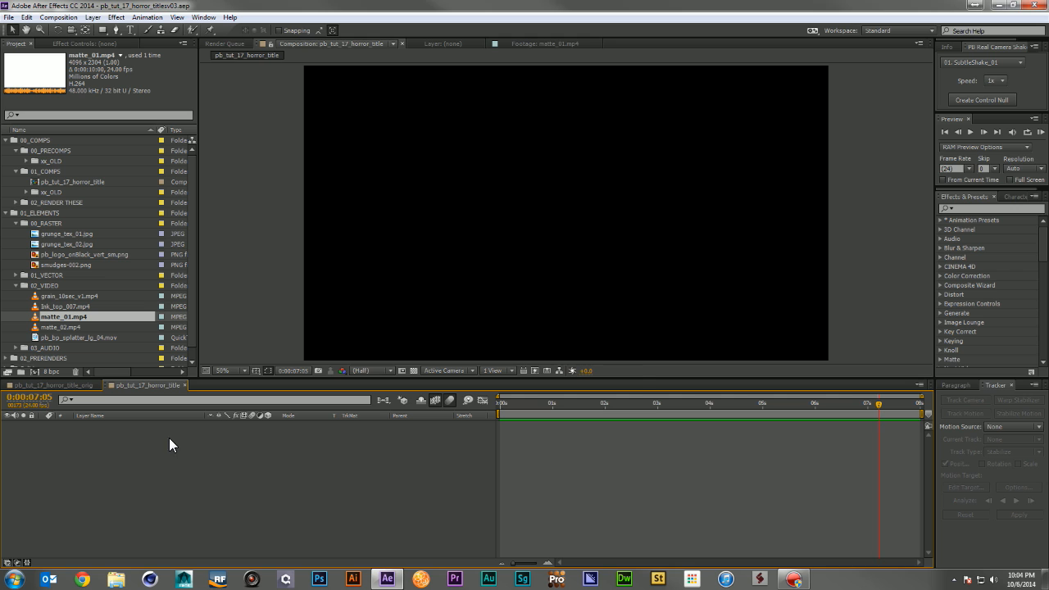
Step: Create a comp-sized black solid named BG in the pb_tut_17_horror_title composition
key(ctrl+y)
text(BG)
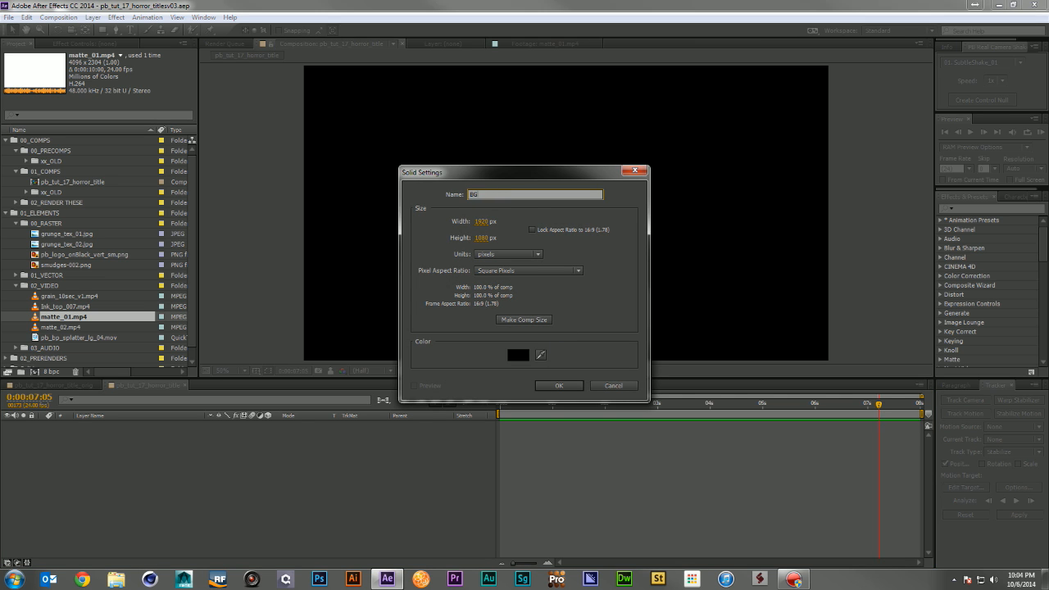
key(Return)
Step: Find the Gradient Ramp effect and apply it to the BG layer
click(979, 208)
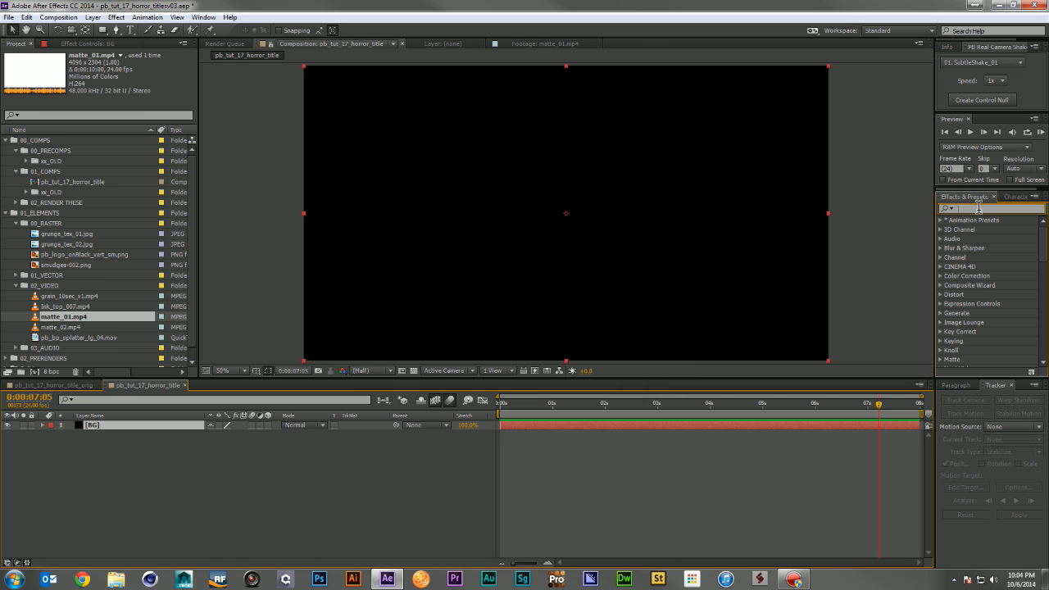
text(gra)
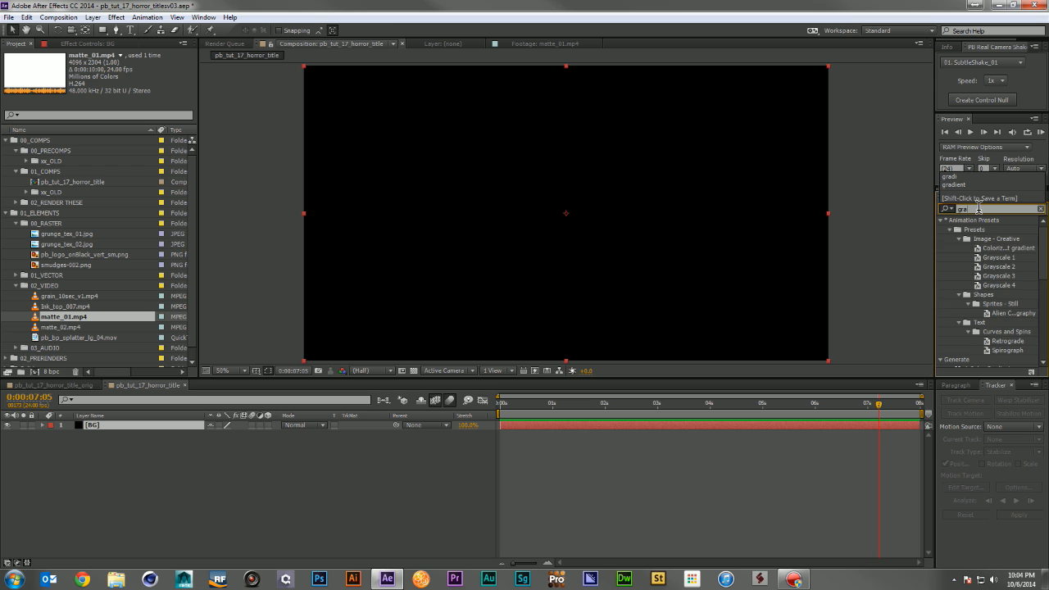
text(a)
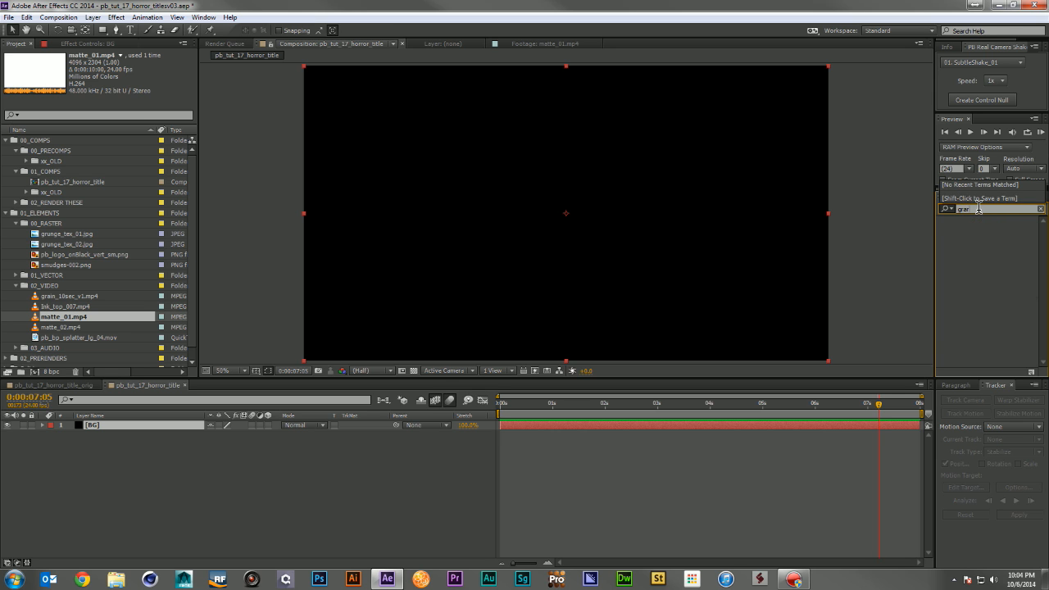
key(BackSpace)
text(a)
key(BackSpace)
text(d)
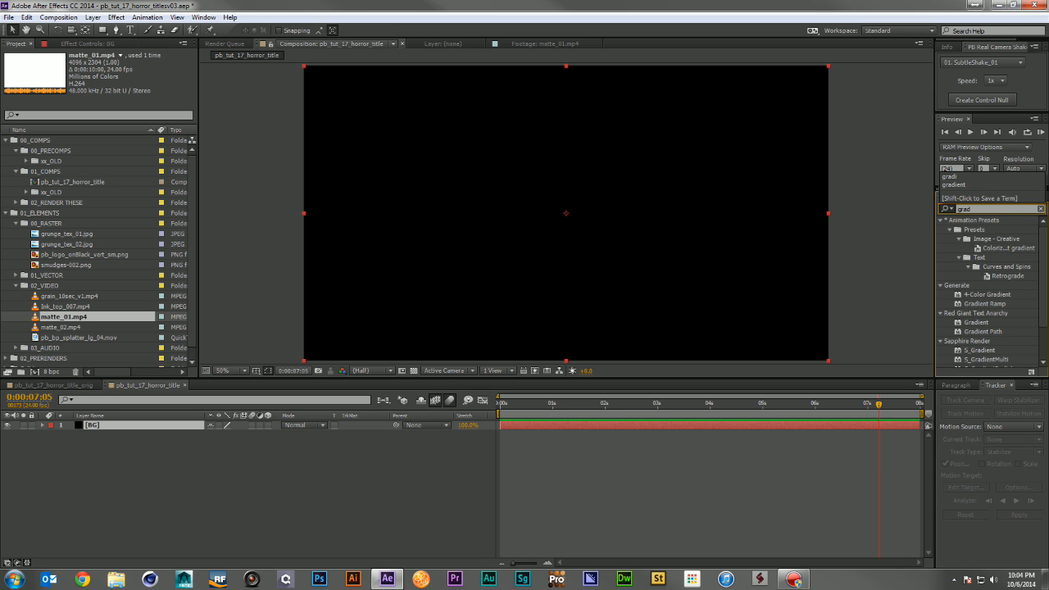
drag(968, 305, 653, 425)
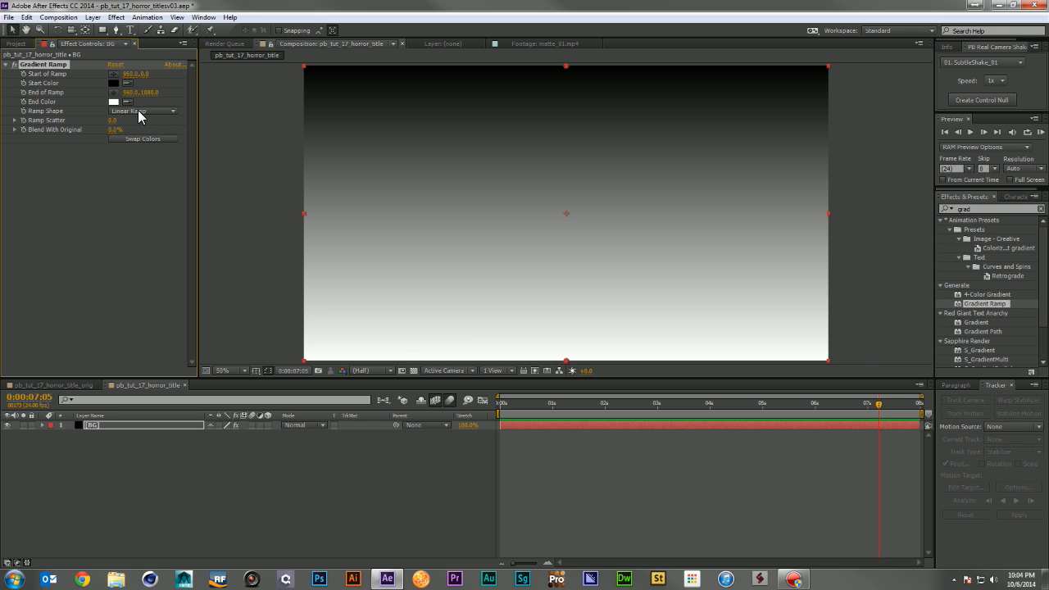
Step: Change the BG gradient to a Radial Ramp and set its end color to dark red 1D0000
click(143, 111)
click(146, 134)
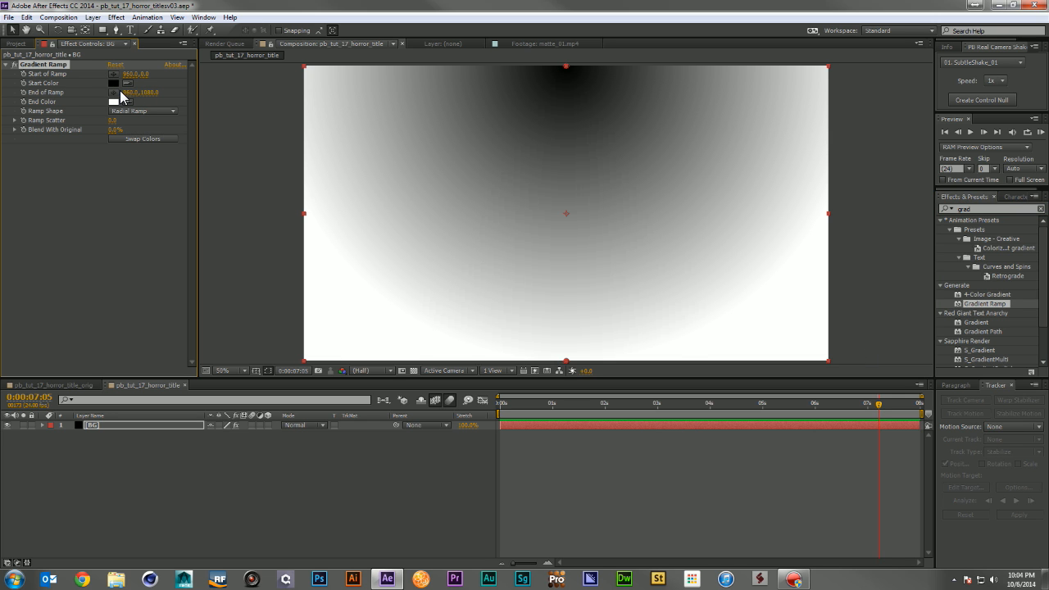
click(114, 102)
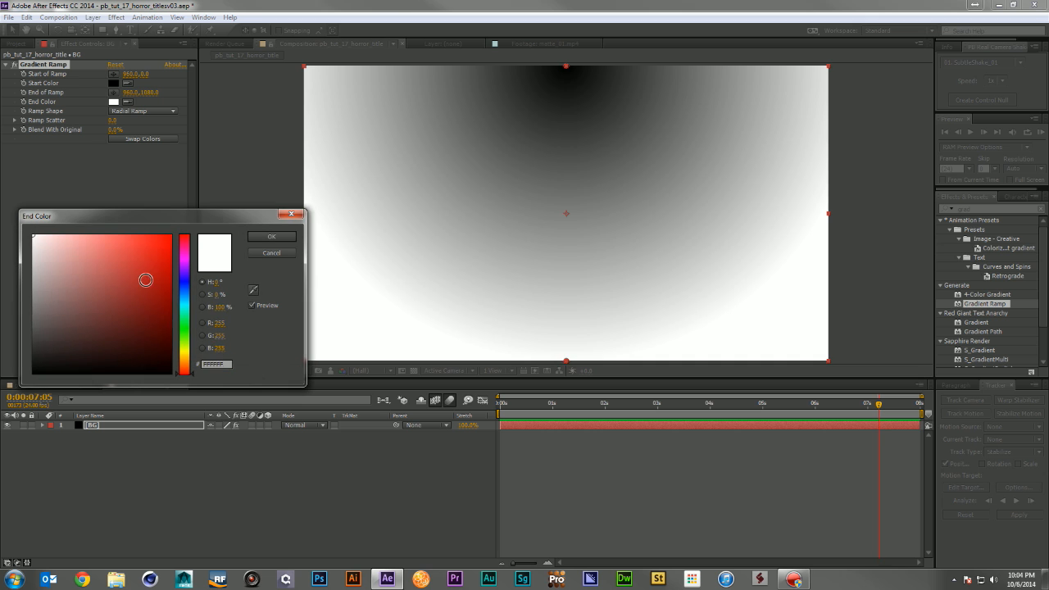
drag(145, 276, 177, 361)
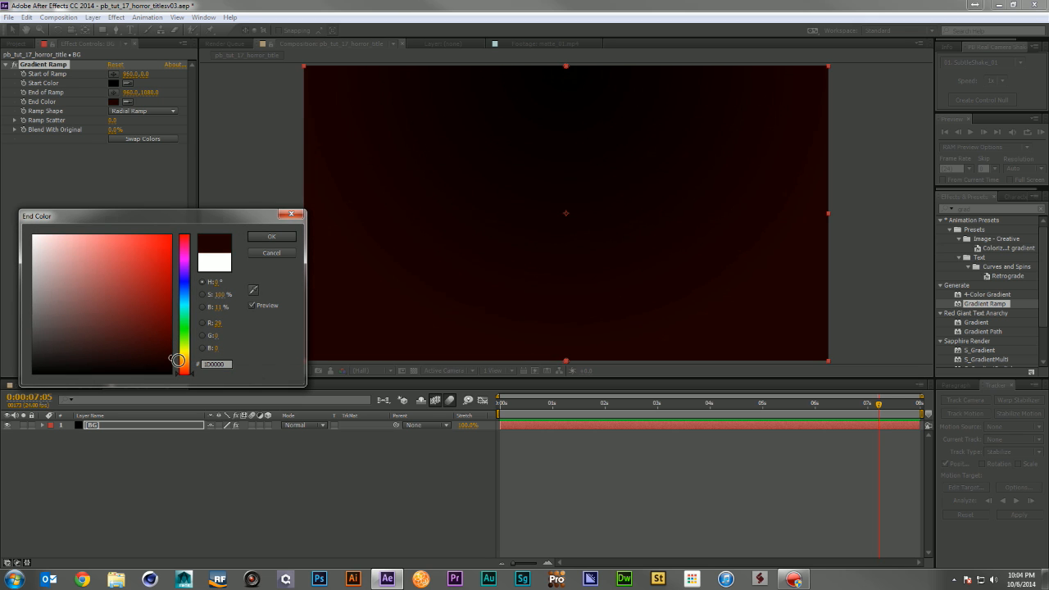
click(273, 235)
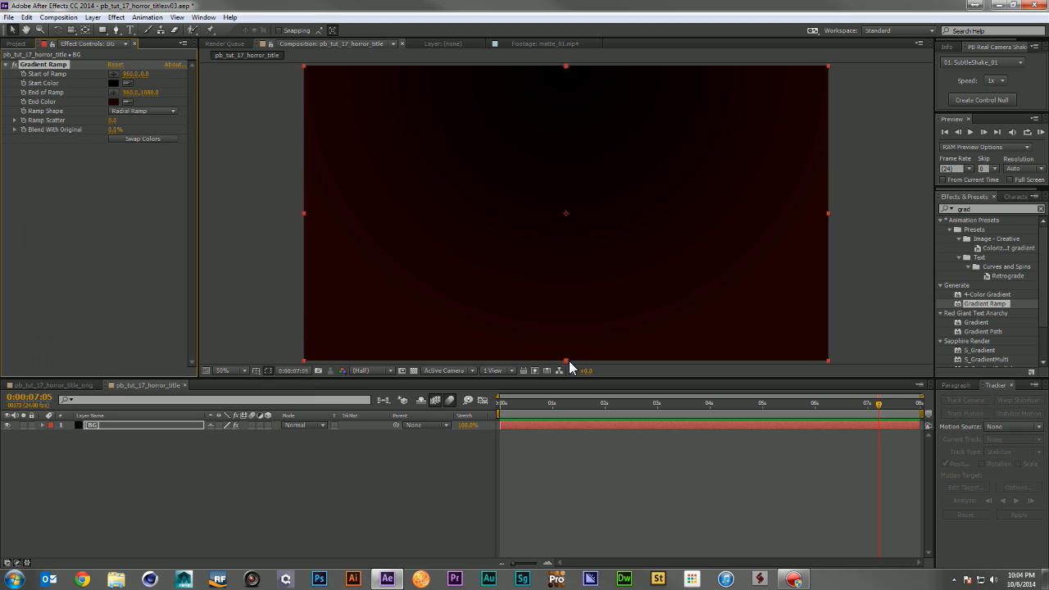
Step: Move the ramp's end point beyond the frame's lower-left corner and its start point to the frame center at 960, 540
drag(566, 362, 226, 368)
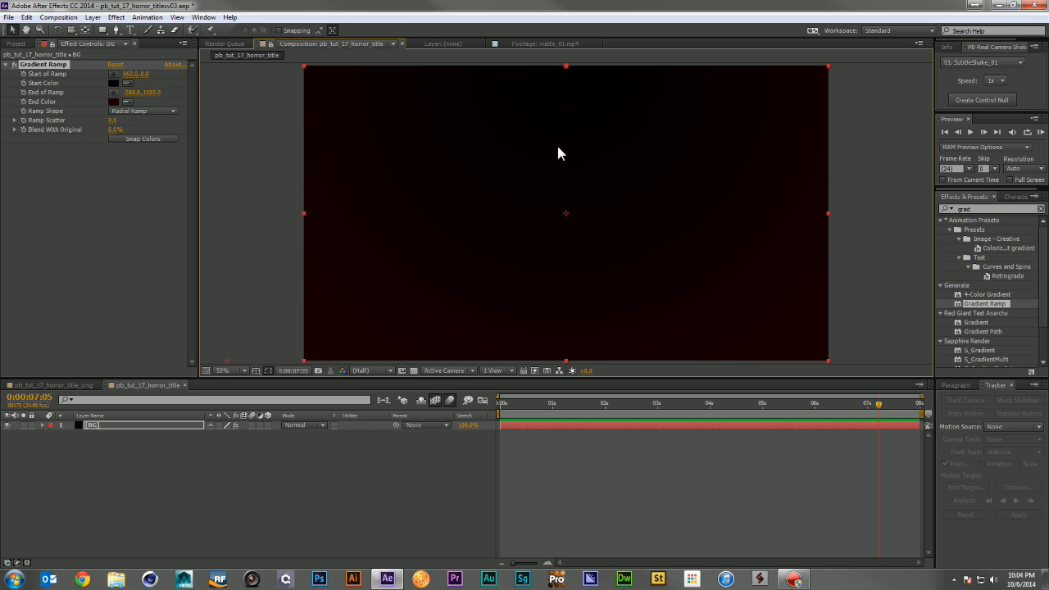
drag(571, 67, 572, 212)
click(302, 478)
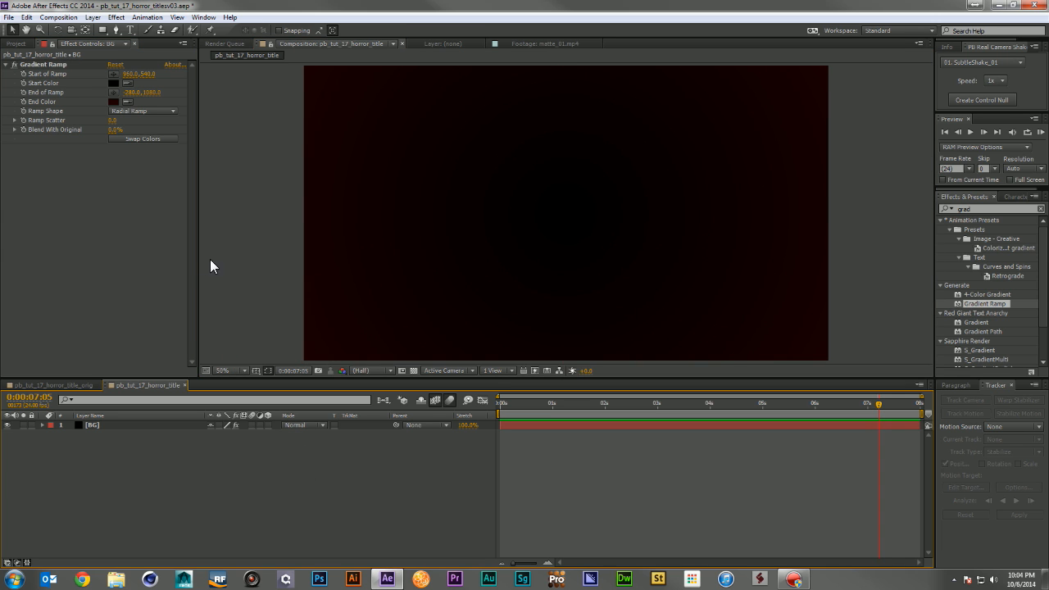
Step: Add grunge_tex_01.jpg and grunge_tex_02.jpg to the composition above the BG layer
key(ctrl+0)
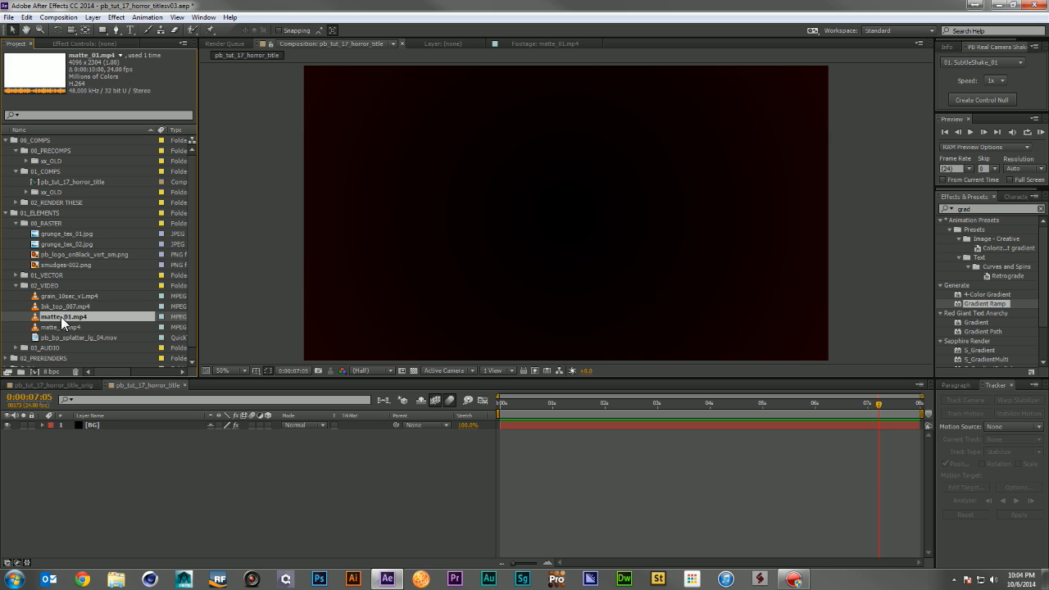
click(71, 235)
shift+click(70, 244)
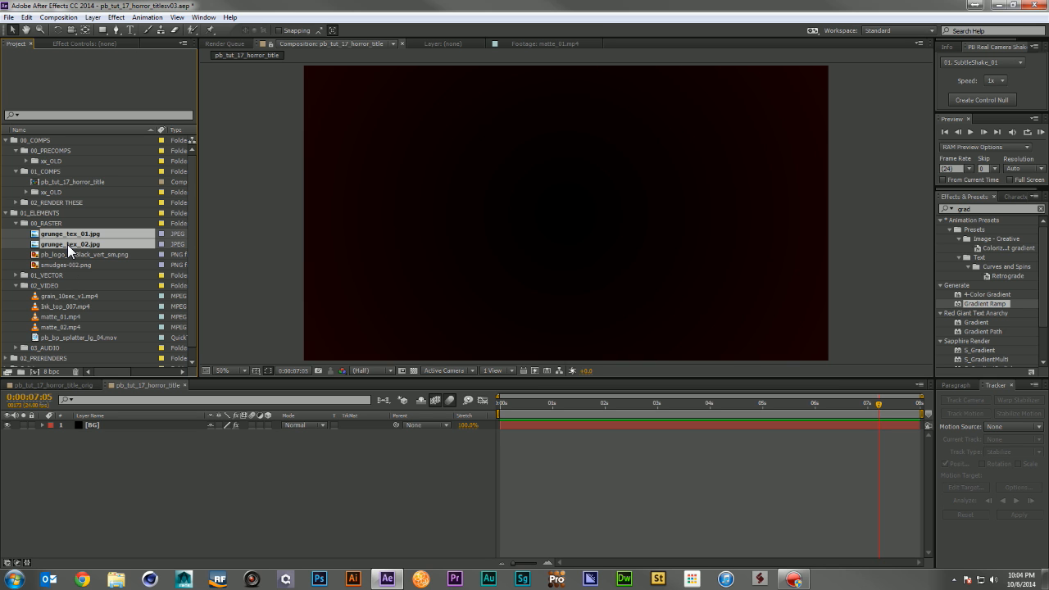
drag(67, 244, 118, 421)
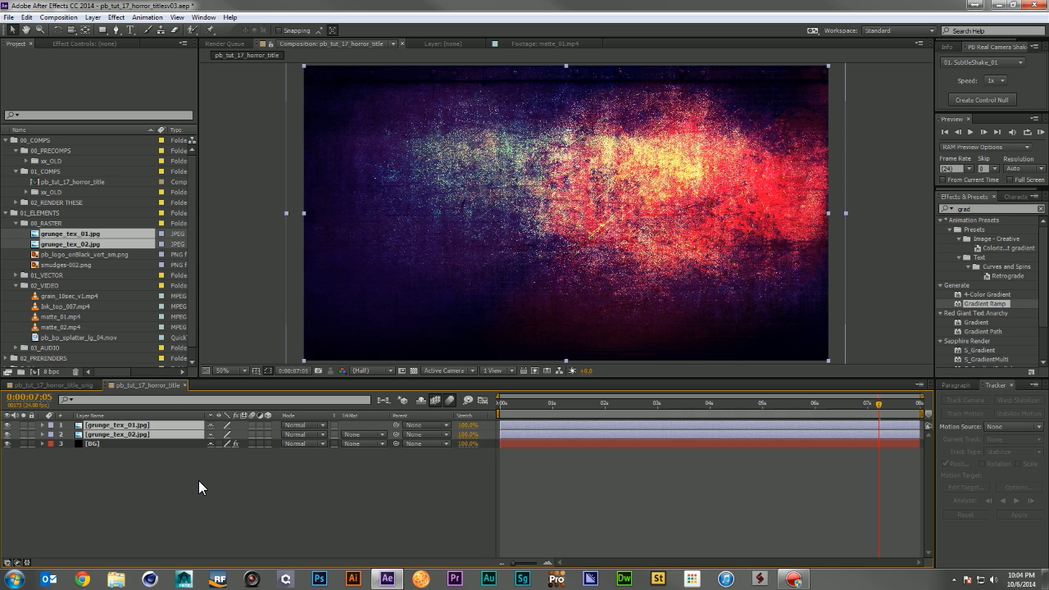
Step: Set grunge_tex_01.jpg to Soft Light and grunge_tex_02.jpg to Hard Light blending, and return to the first frame
click(299, 424)
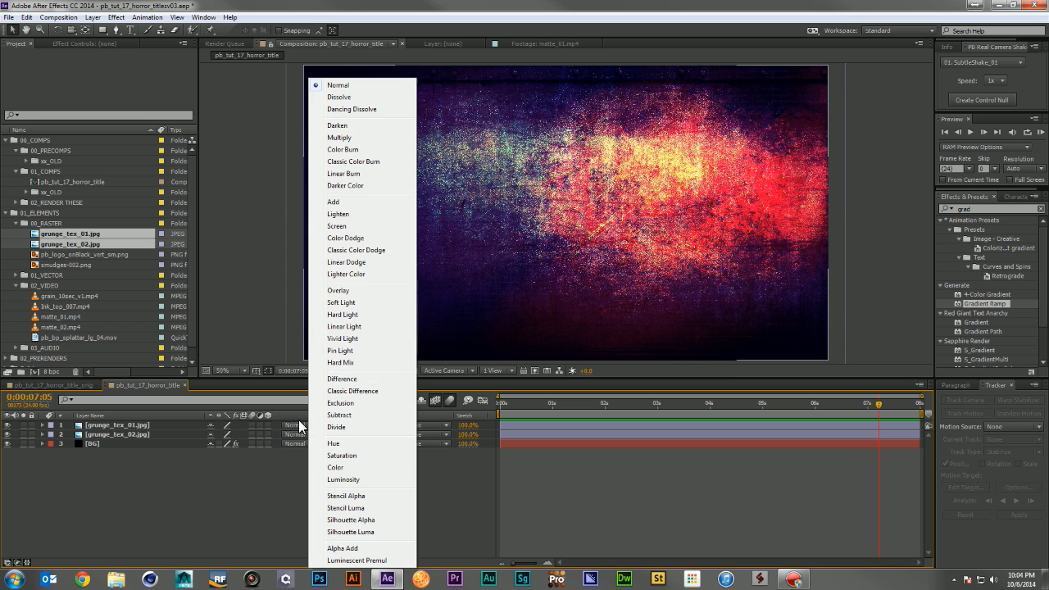
click(351, 302)
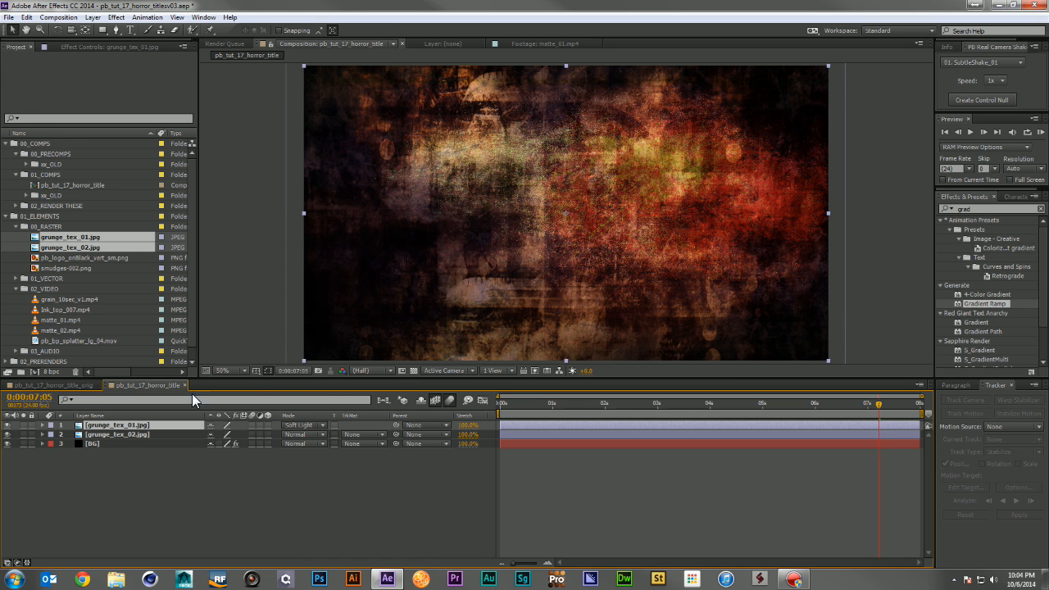
click(123, 435)
click(301, 436)
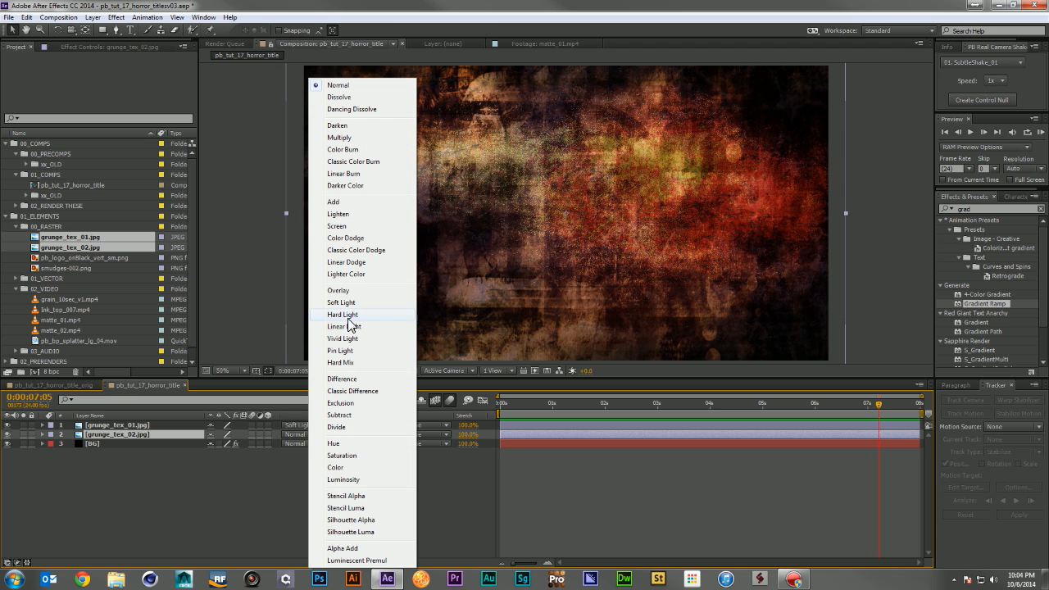
click(348, 317)
key(Home)
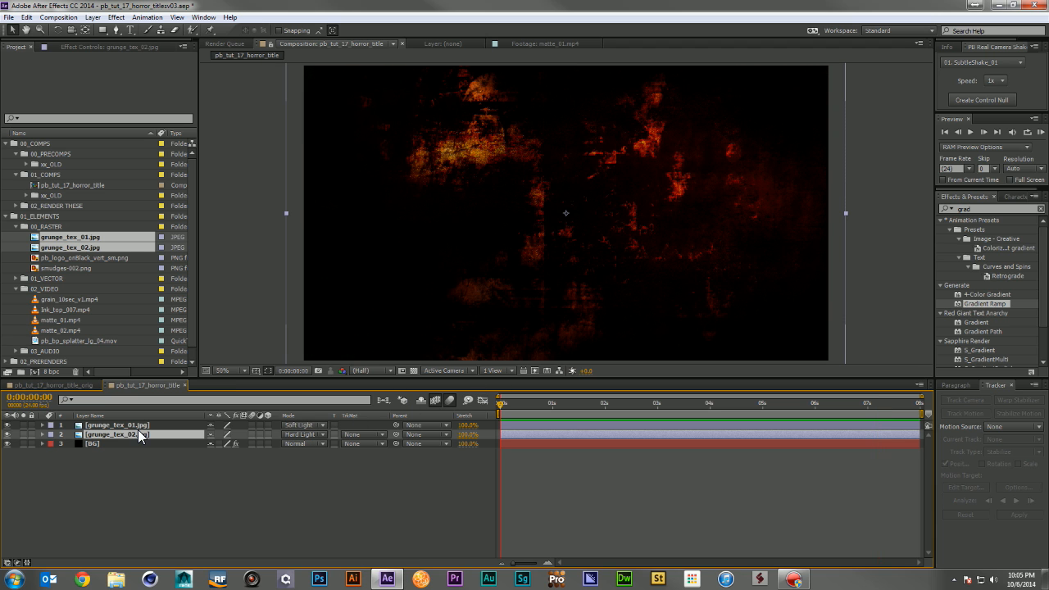
Step: Toggle the visibility of the grunge_tex_01.jpg layer off and on to compare its contribution
click(131, 426)
click(7, 435)
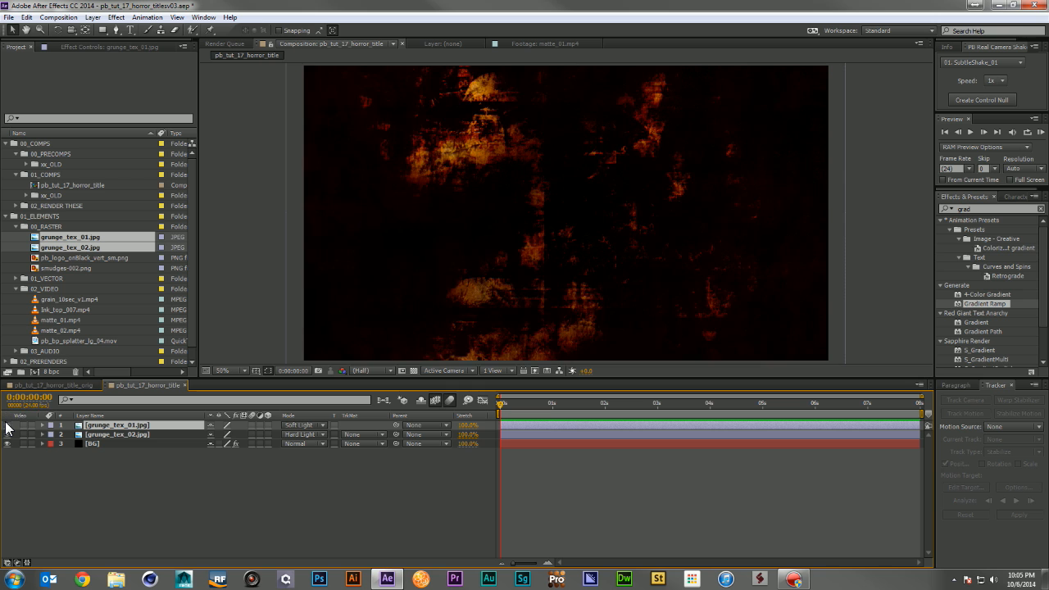
click(7, 435)
Step: Apply Fast Blur to grunge_tex_01.jpg with Blurriness 11 and Repeat Edge Pixels enabled
click(983, 203)
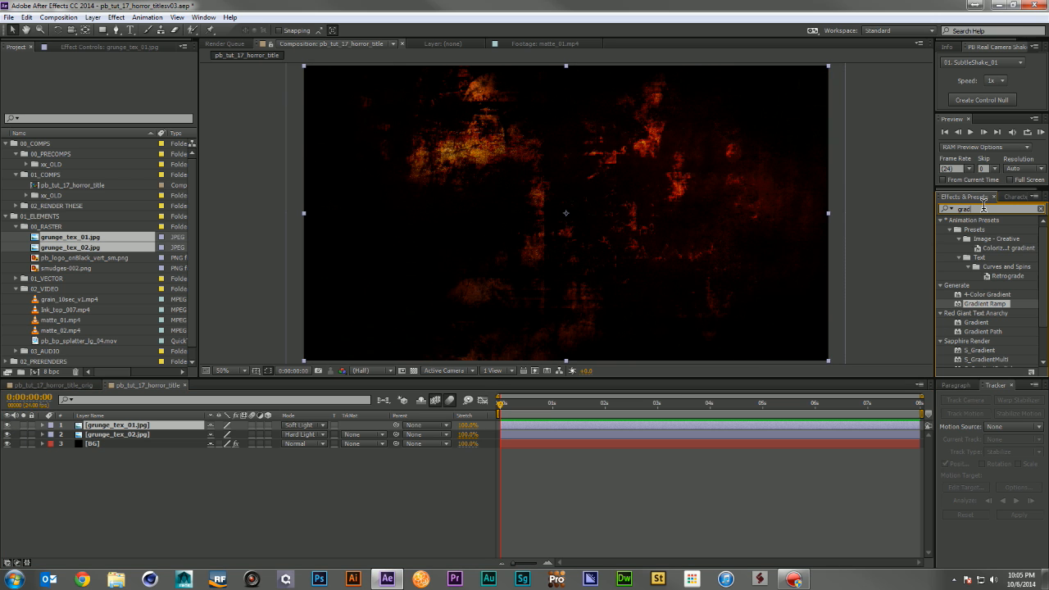
click(984, 208)
text(fast)
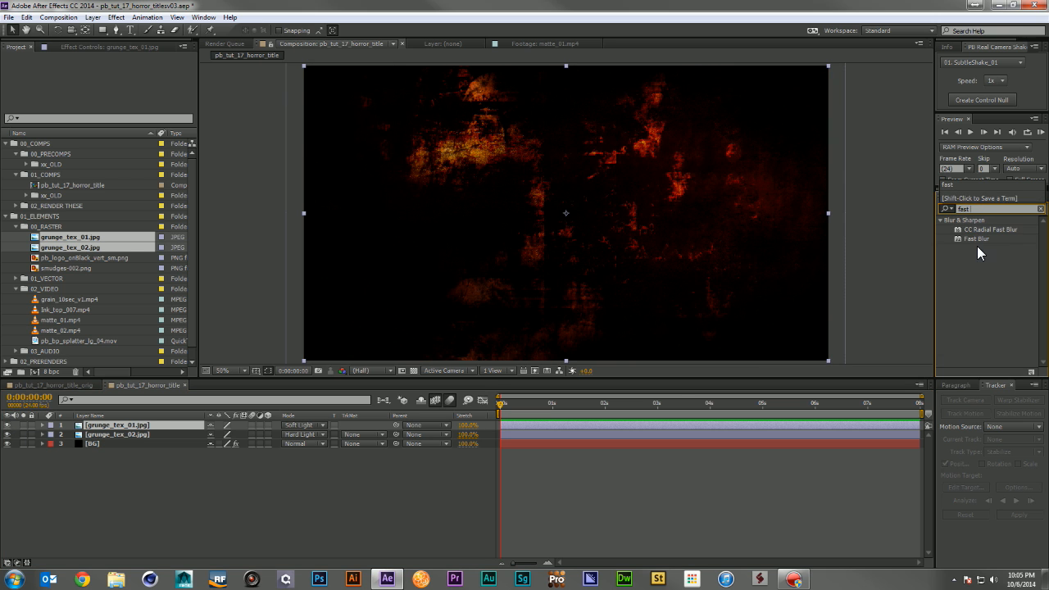
drag(977, 243, 577, 427)
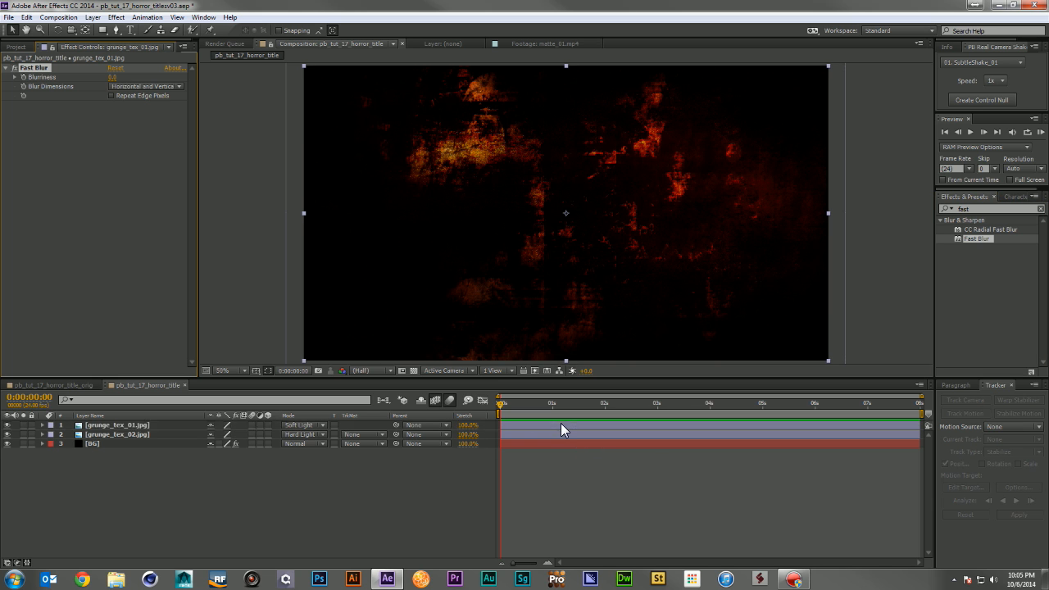
drag(112, 76, 121, 76)
click(111, 95)
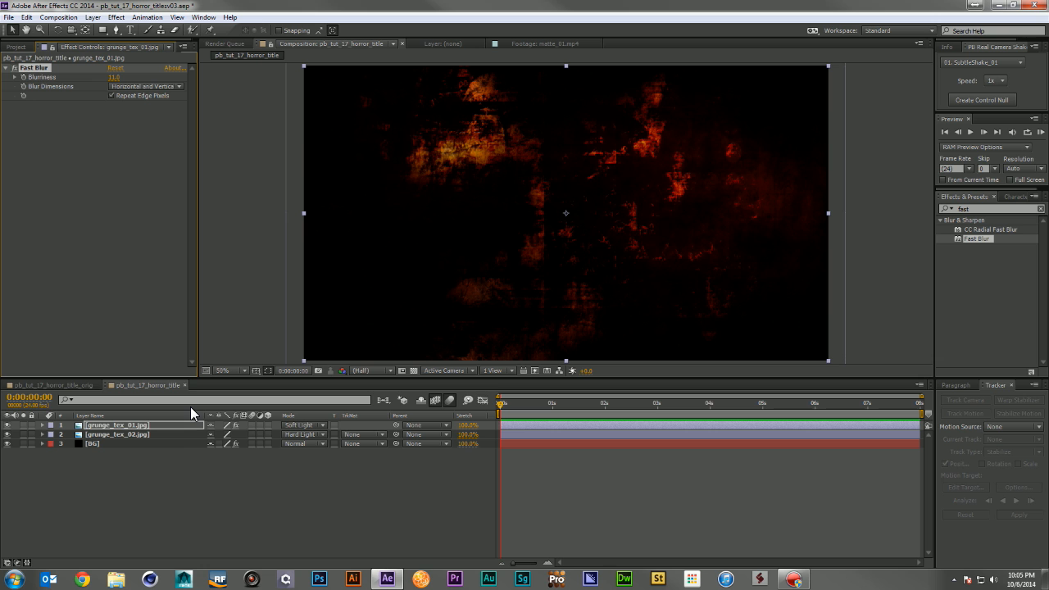
click(143, 471)
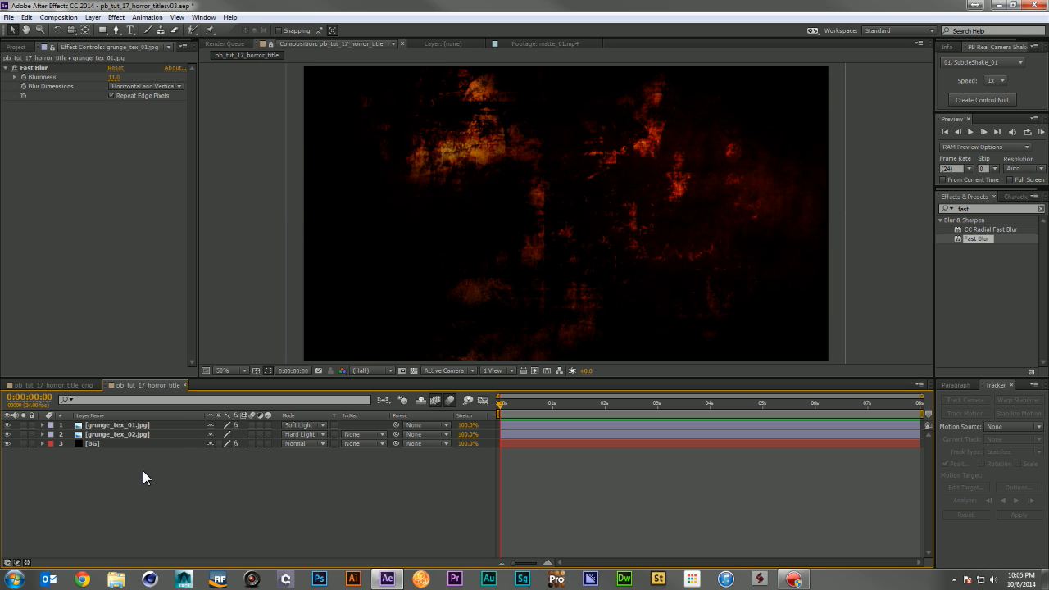
Step: Create a comp-sized black solid named VIN_LG above the texture layers
click(66, 384)
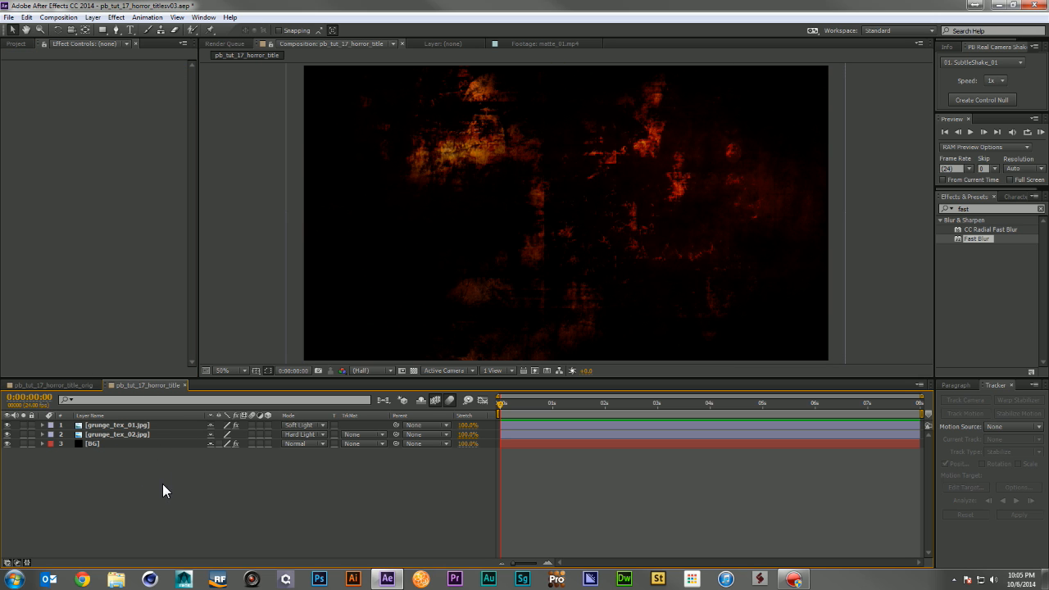
key(ctrl+y)
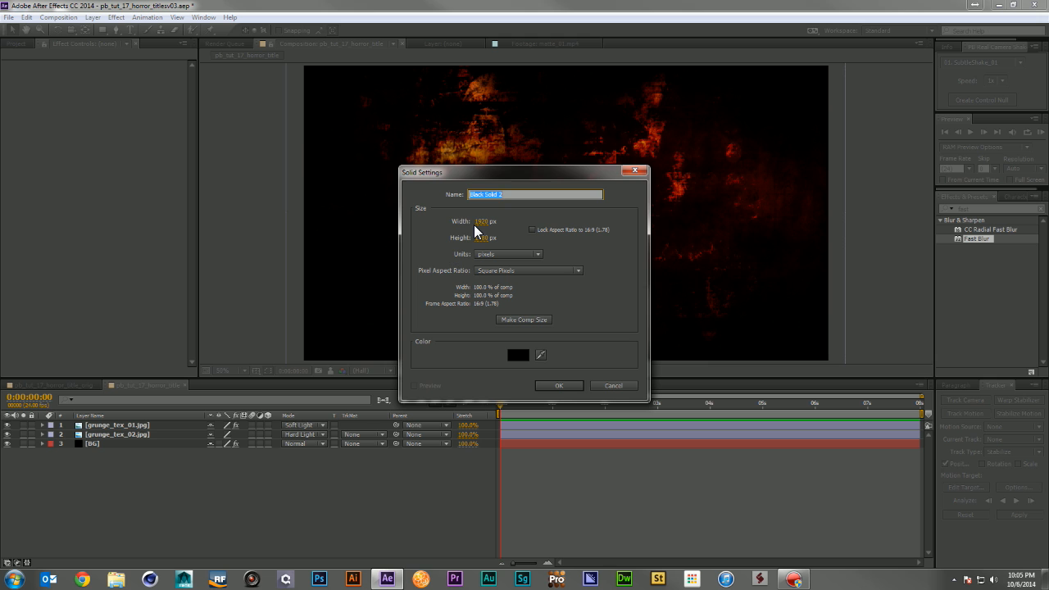
text(VIN_LG)
key(Return)
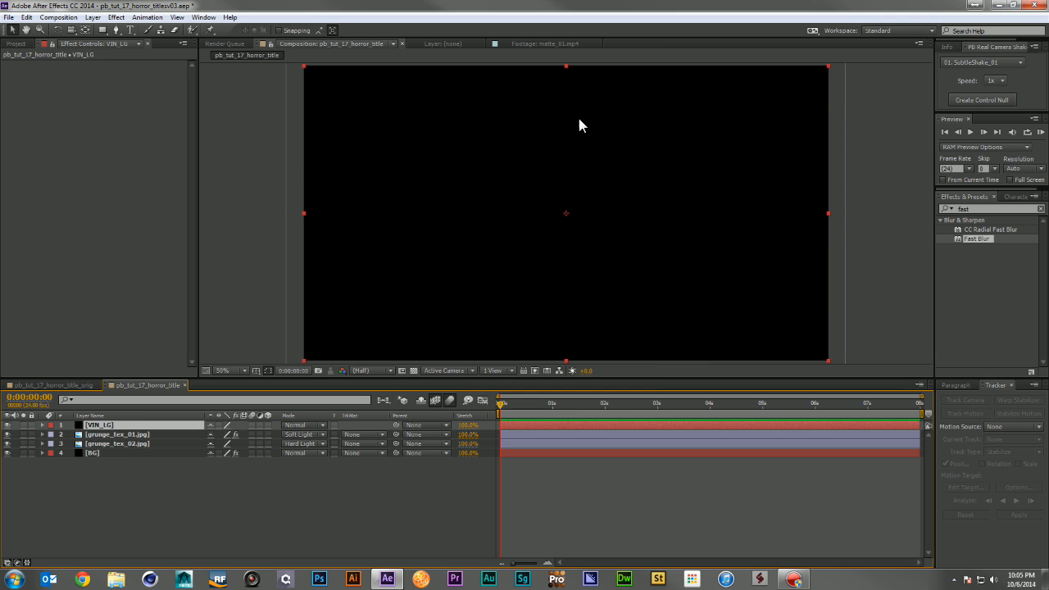
Step: Apply the Venetian Blinds effect to VIN_LG and set Transition Completion to 50%
click(994, 209)
text(ven)
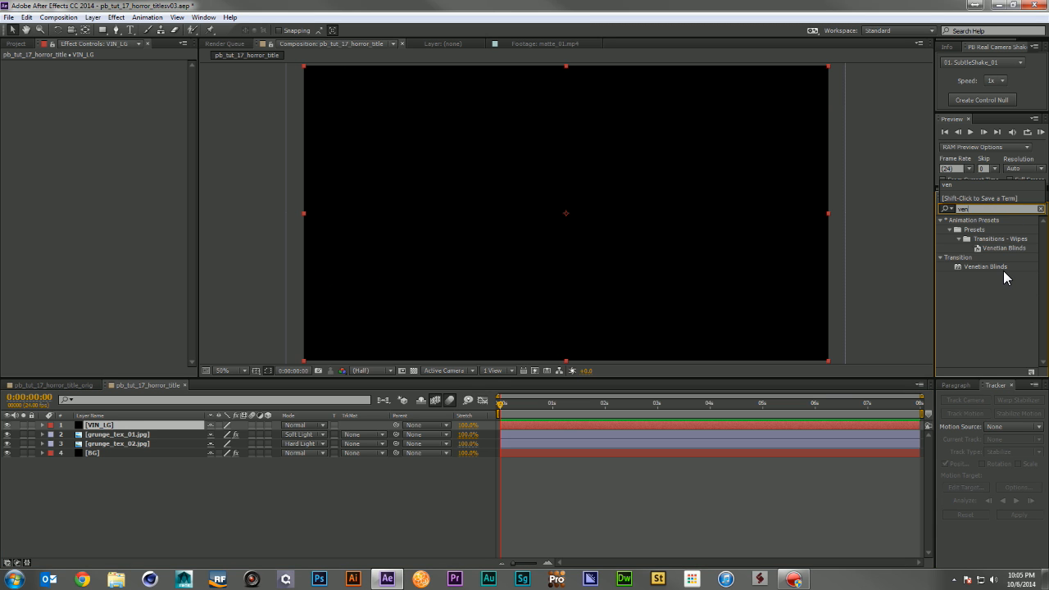
drag(994, 269, 120, 423)
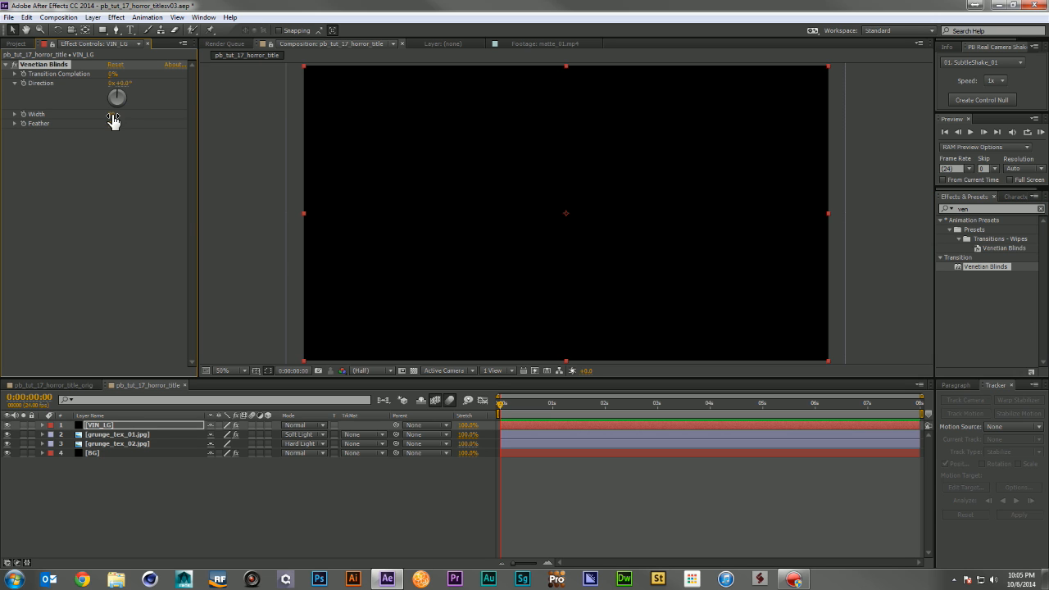
click(112, 75)
text(50)
key(Return)
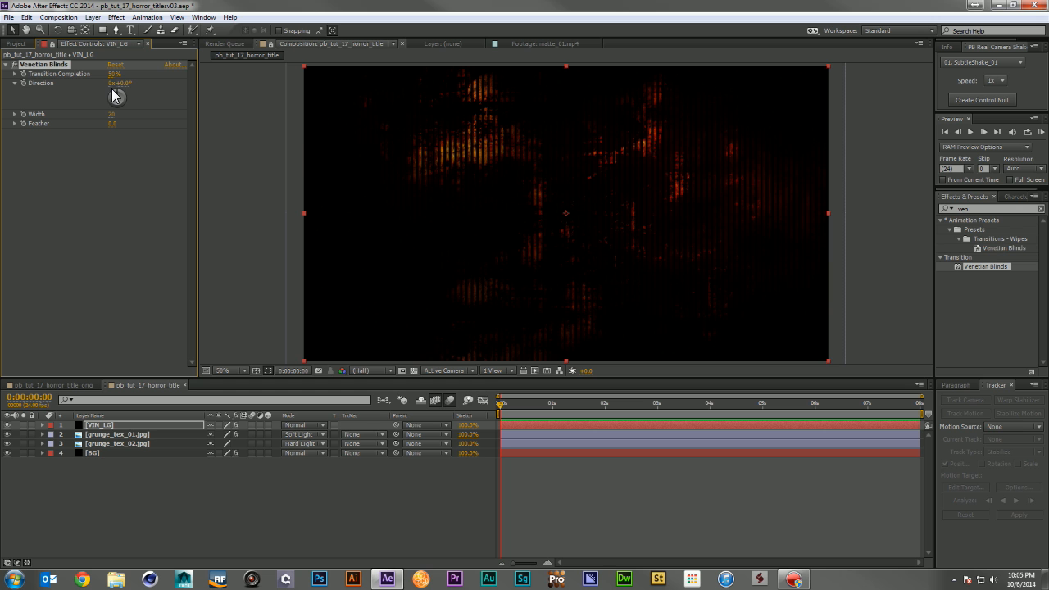
Step: Set the Venetian Blinds Direction on VIN_LG to 35° and widen its stripes to a Width of about 170
drag(114, 96, 147, 90)
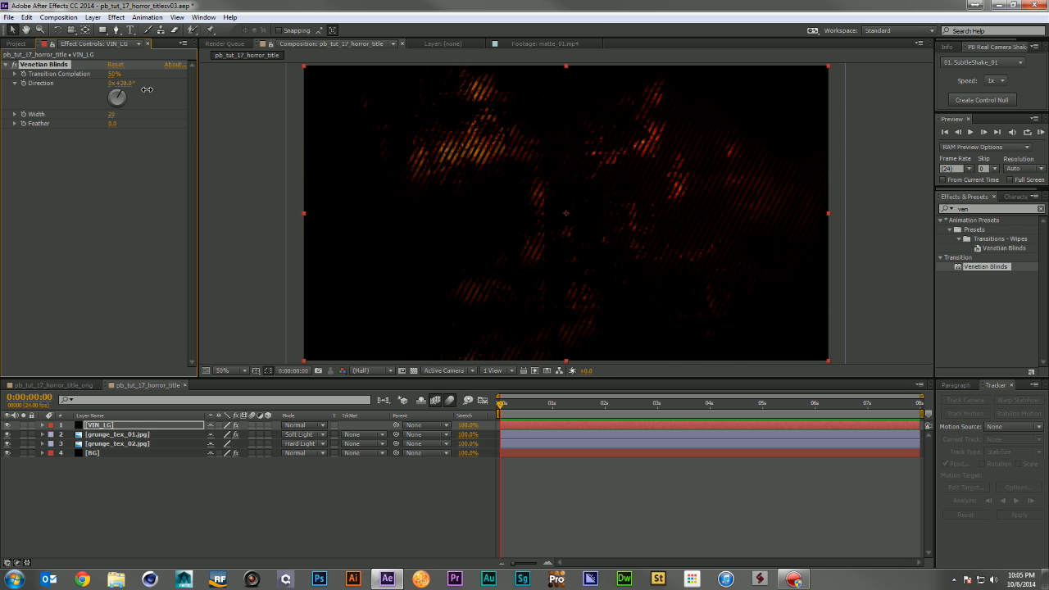
click(125, 83)
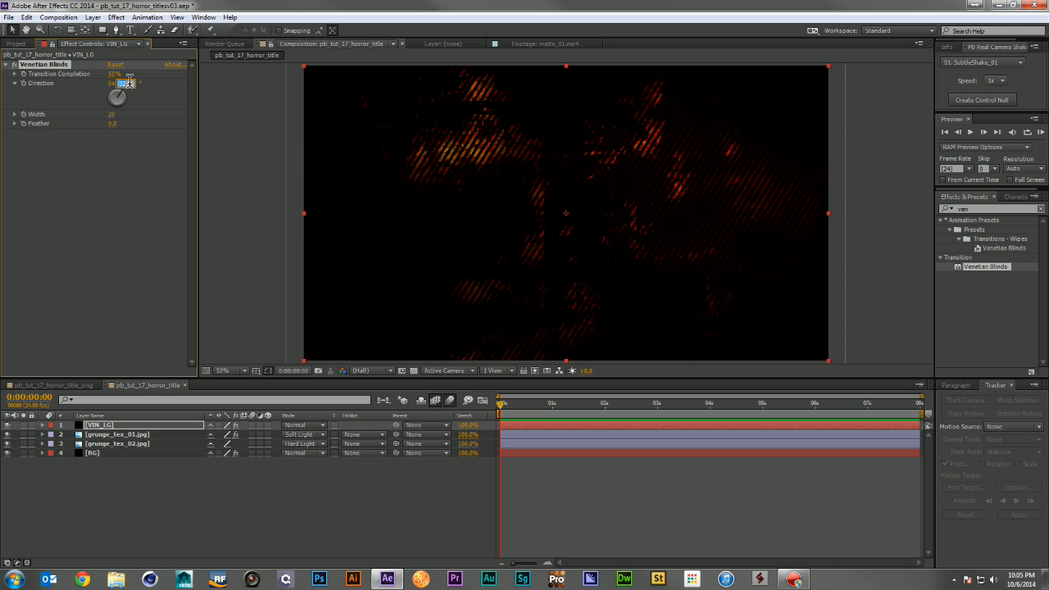
text(35)
key(Return)
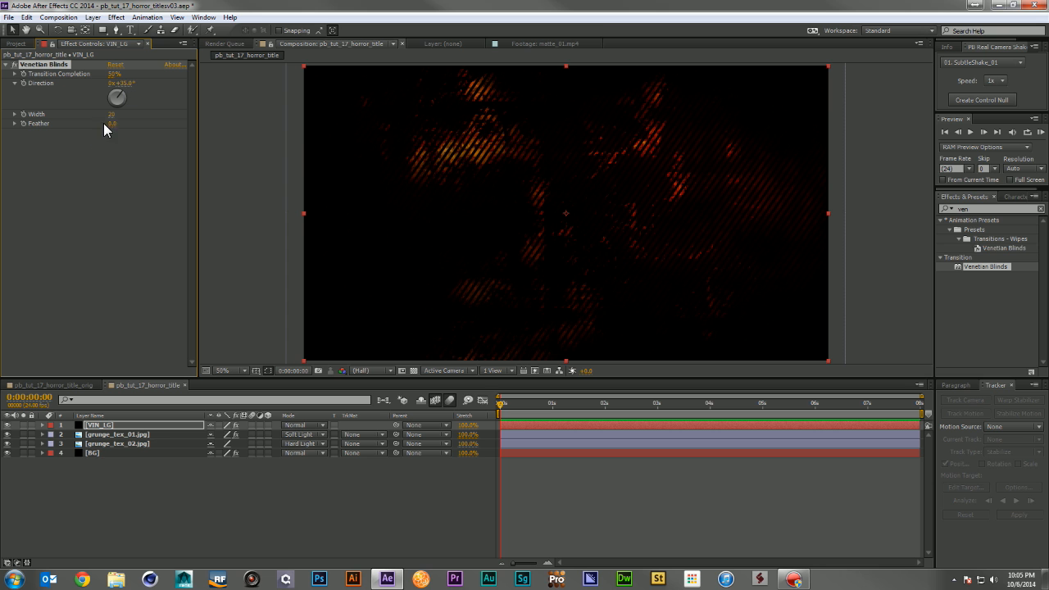
drag(111, 115, 210, 125)
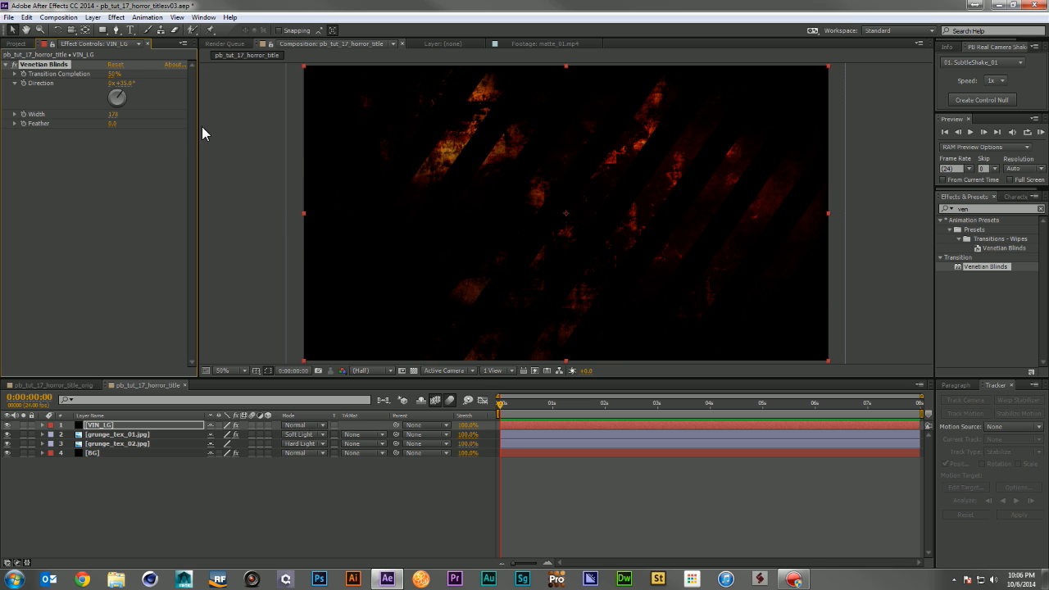
Step: Move VIN_LG below grunge_tex_01.jpg in the layer stack and set its Opacity to 62%
click(212, 386)
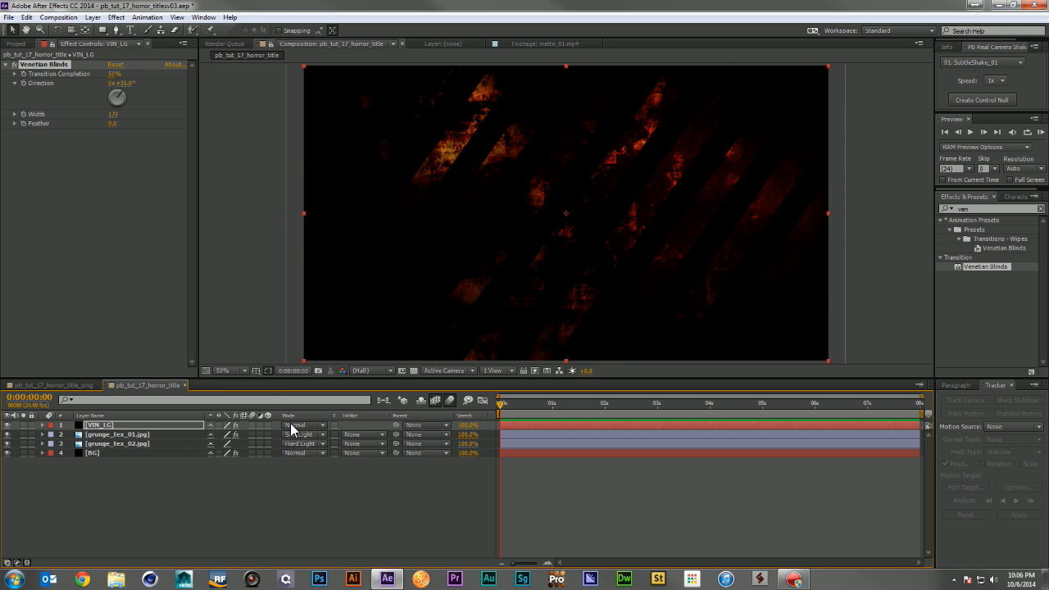
key(t)
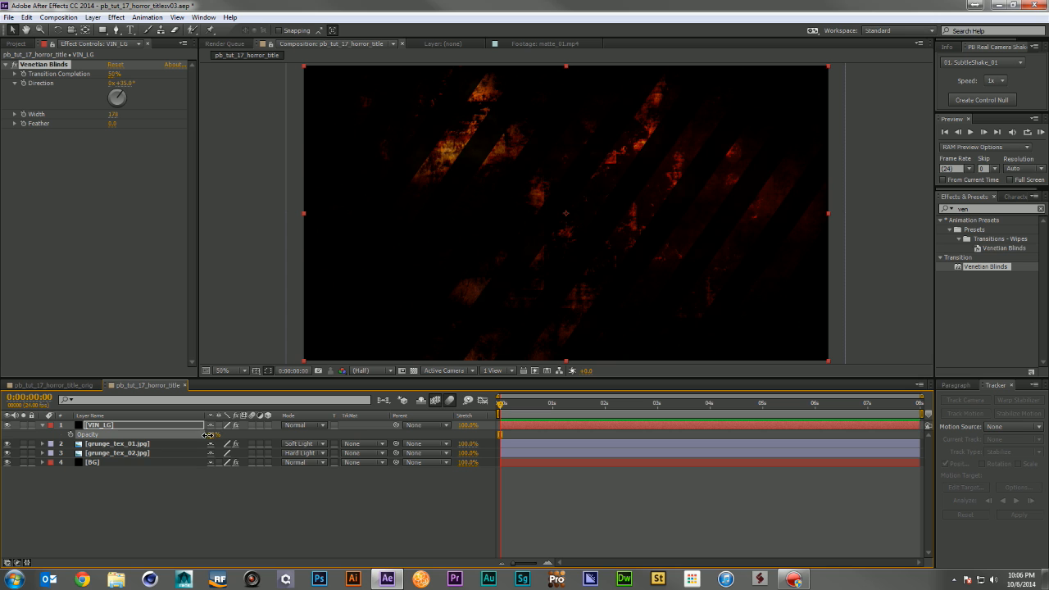
drag(212, 436, 187, 440)
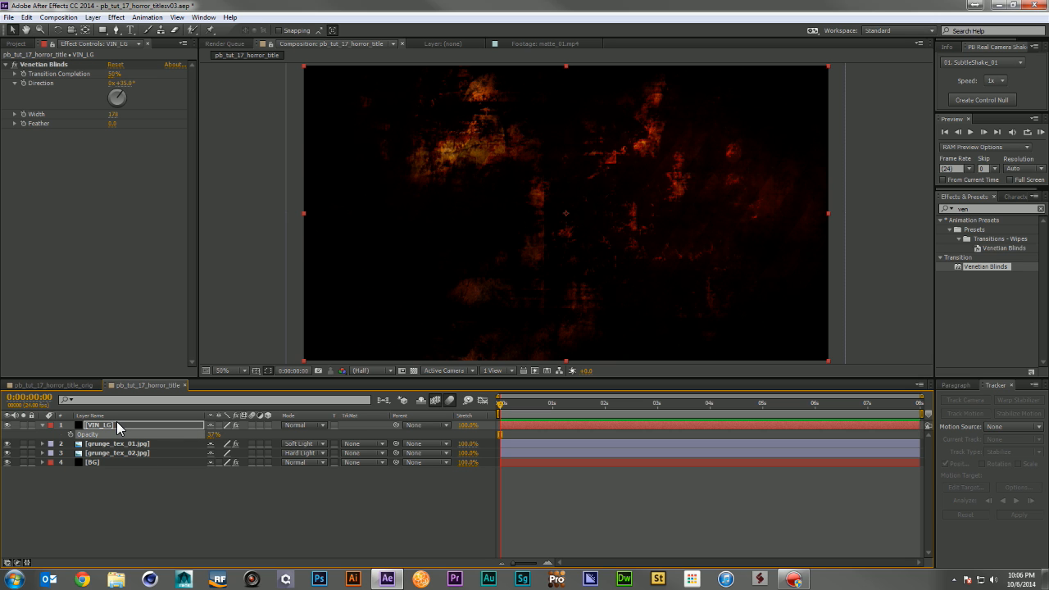
drag(116, 424, 125, 443)
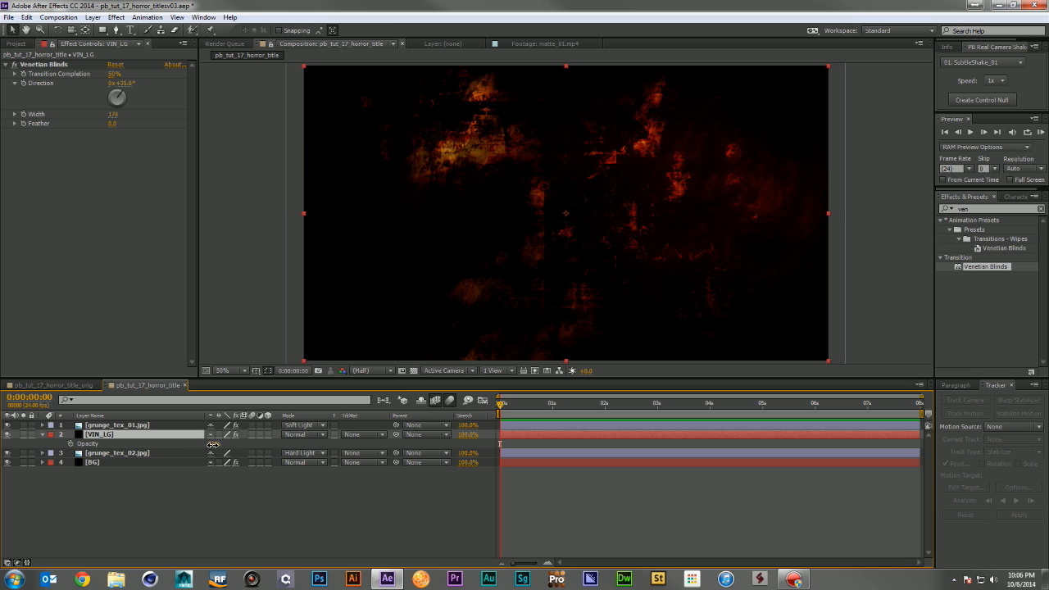
drag(212, 444, 227, 446)
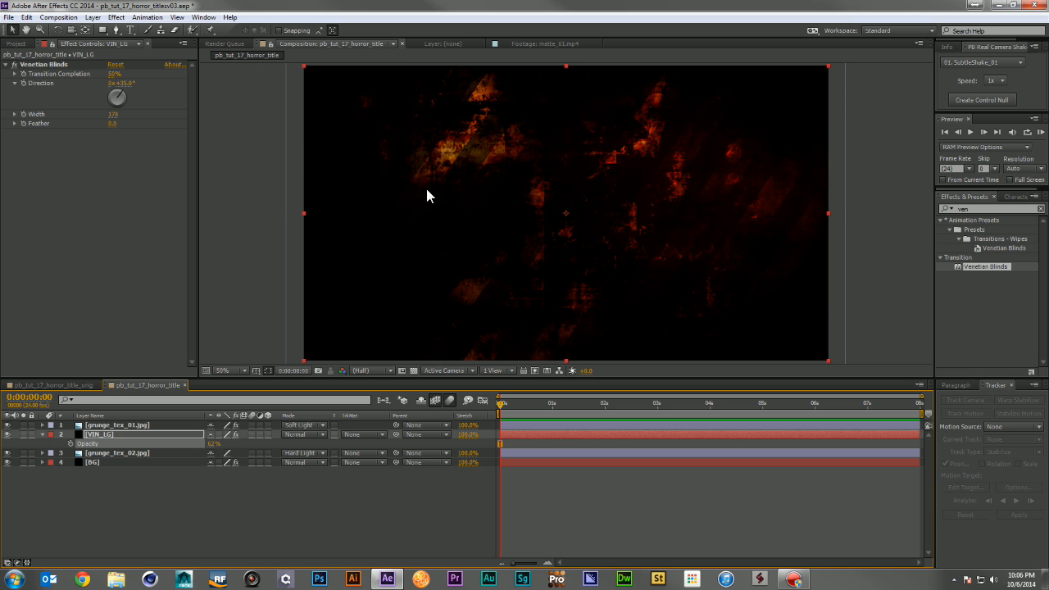
click(43, 435)
click(103, 474)
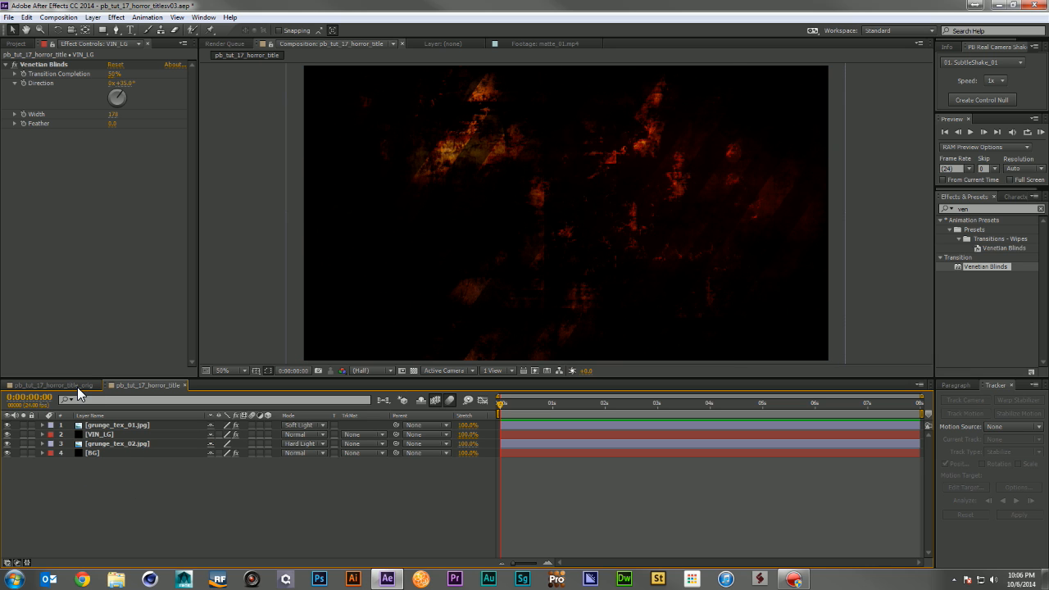
Step: Duplicate VIN_LG to the top of the layer stack and set the copy's Venetian Blinds Width to 50
click(112, 435)
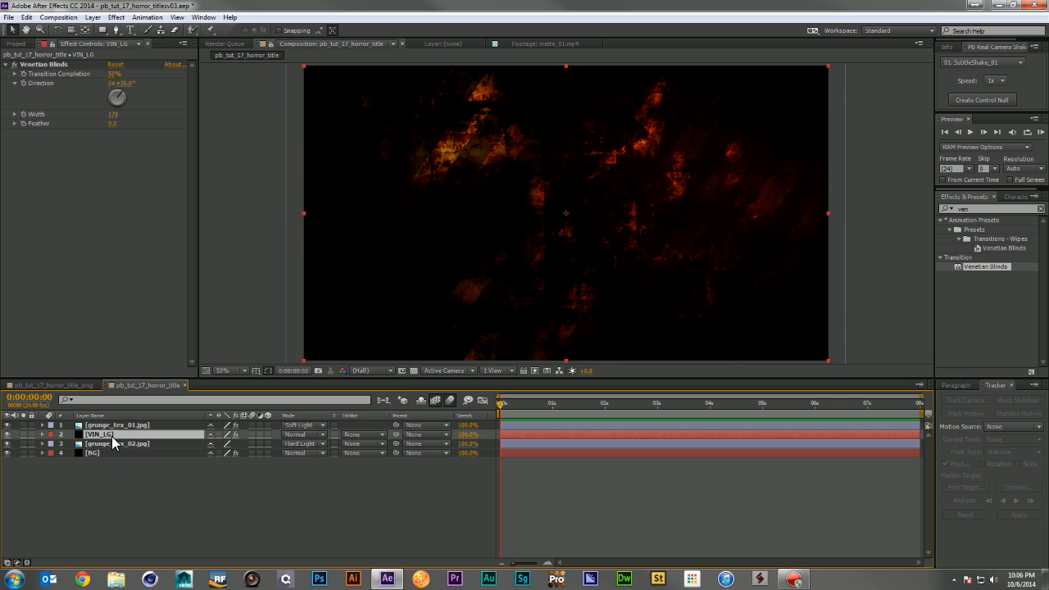
key(ctrl+d)
drag(114, 428, 114, 422)
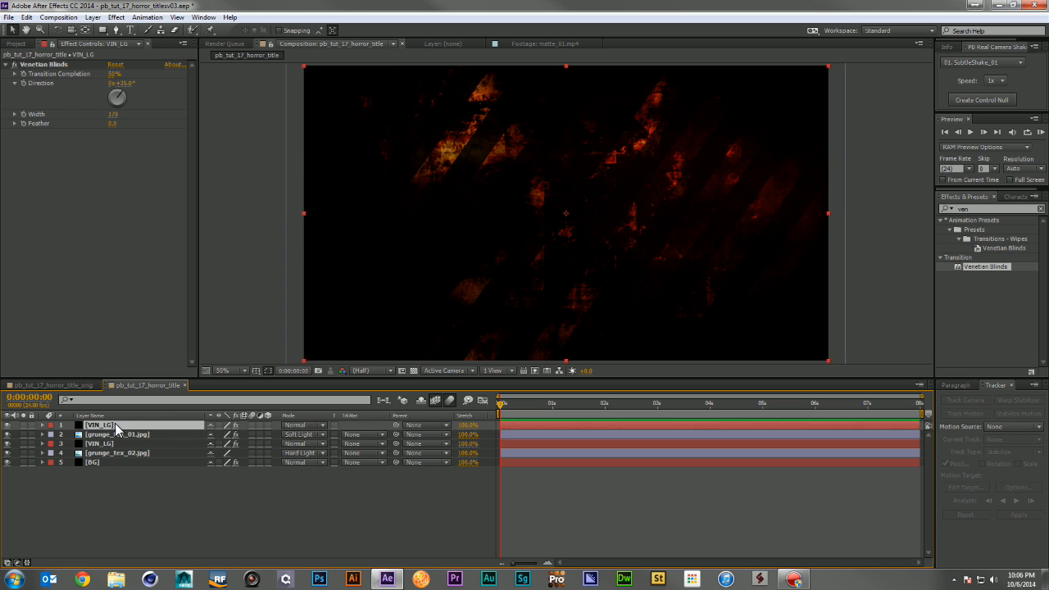
click(116, 114)
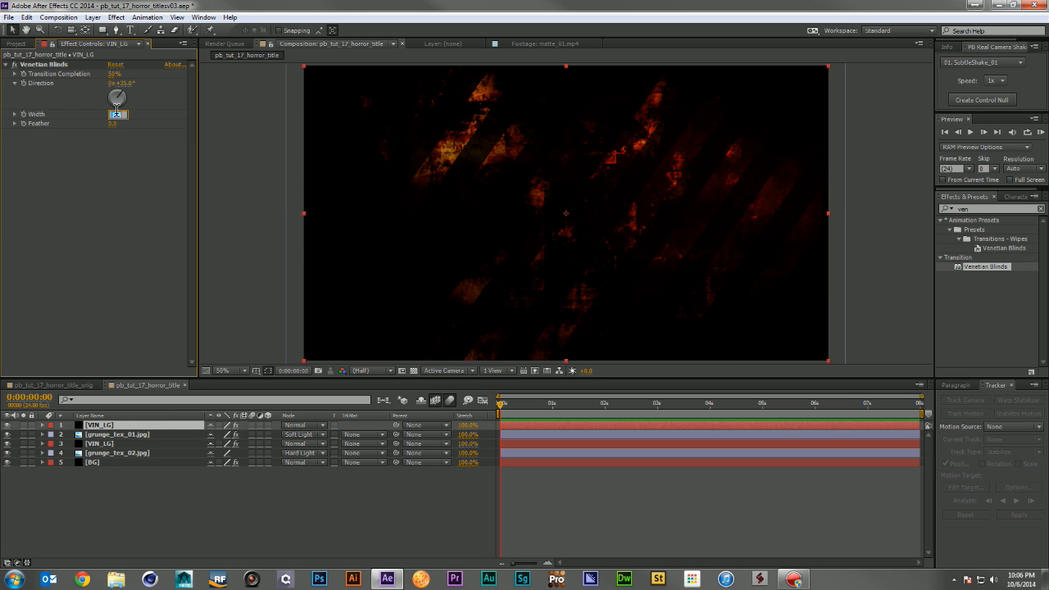
text(50)
key(Return)
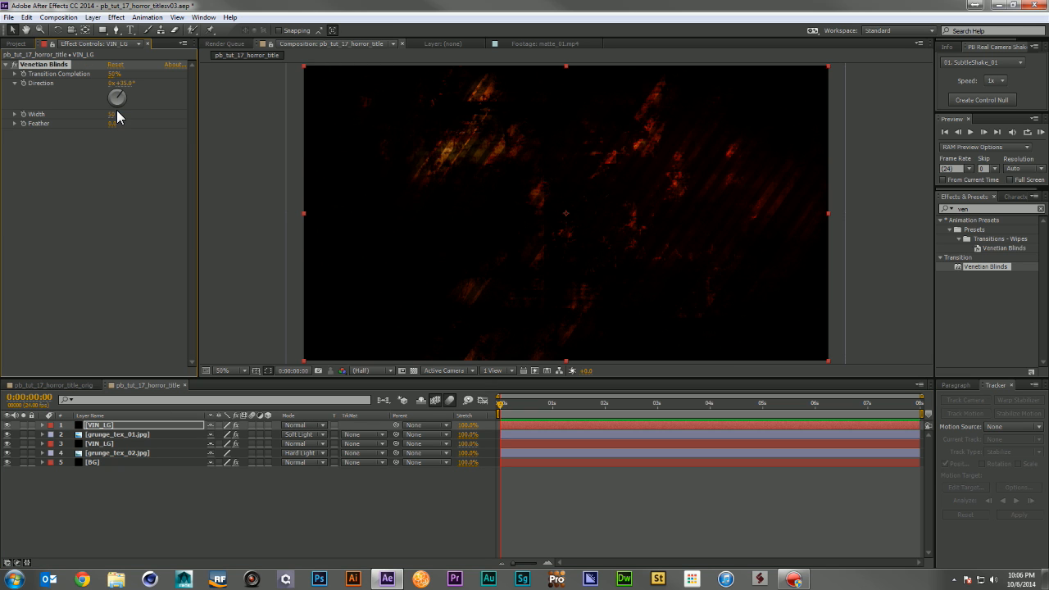
Step: Set the top VIN_LG layer's blending mode to Screen and add a dark red Fill effect above its Venetian Blinds
click(302, 426)
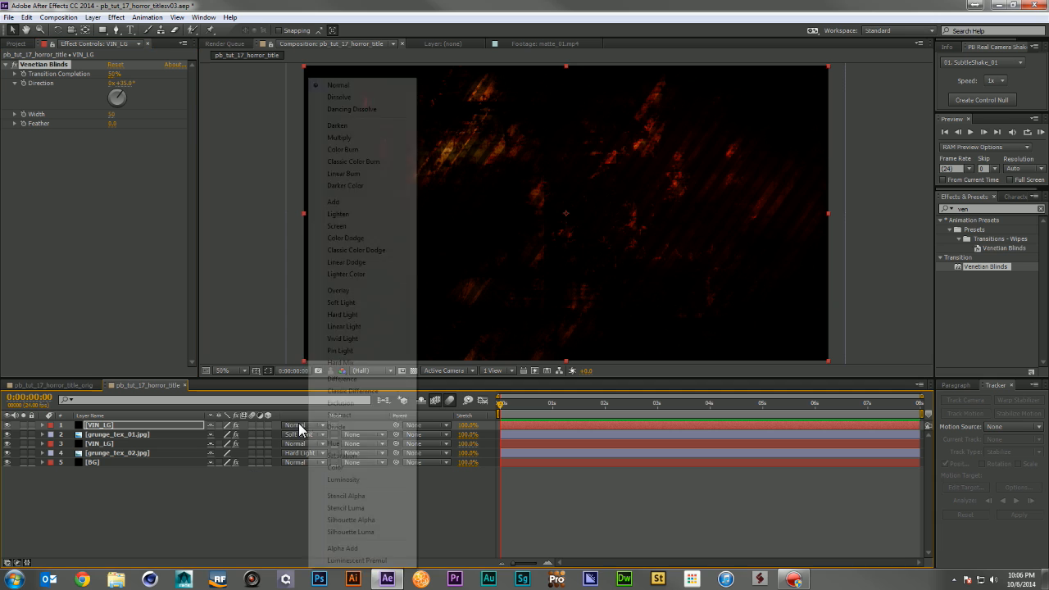
click(341, 227)
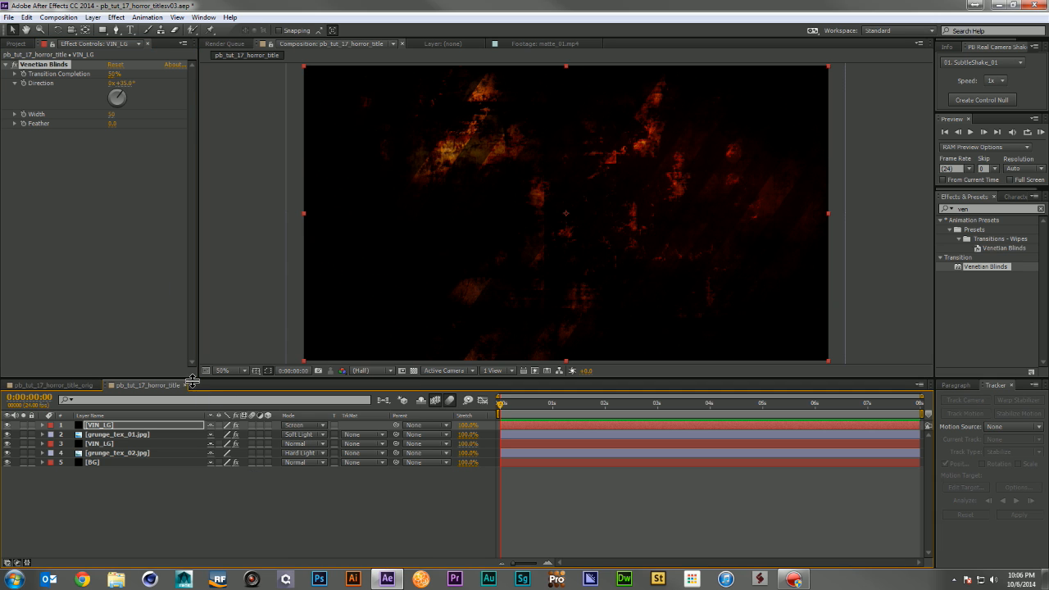
click(995, 209)
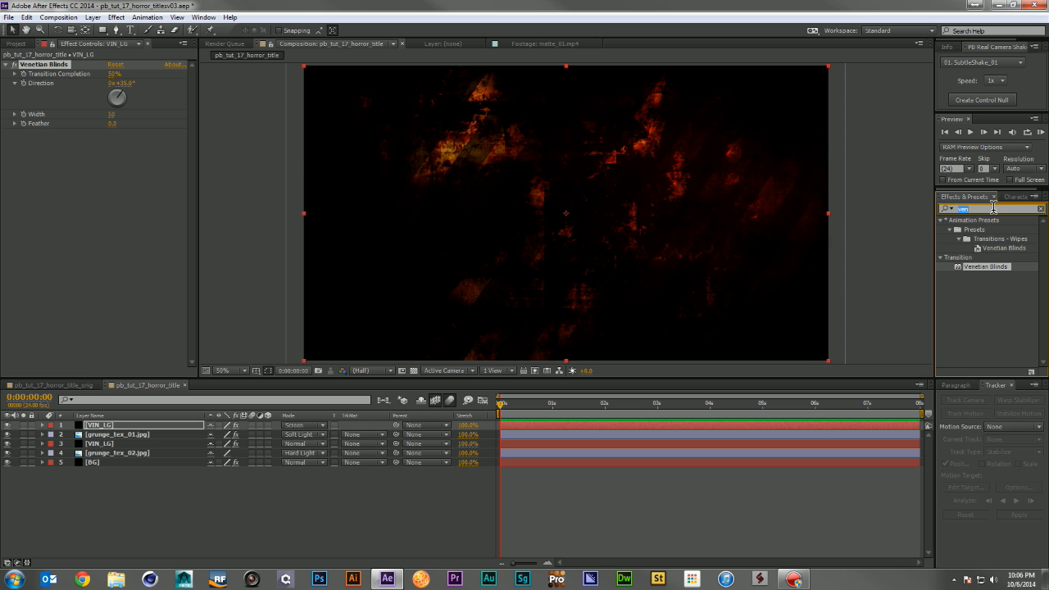
text(fill)
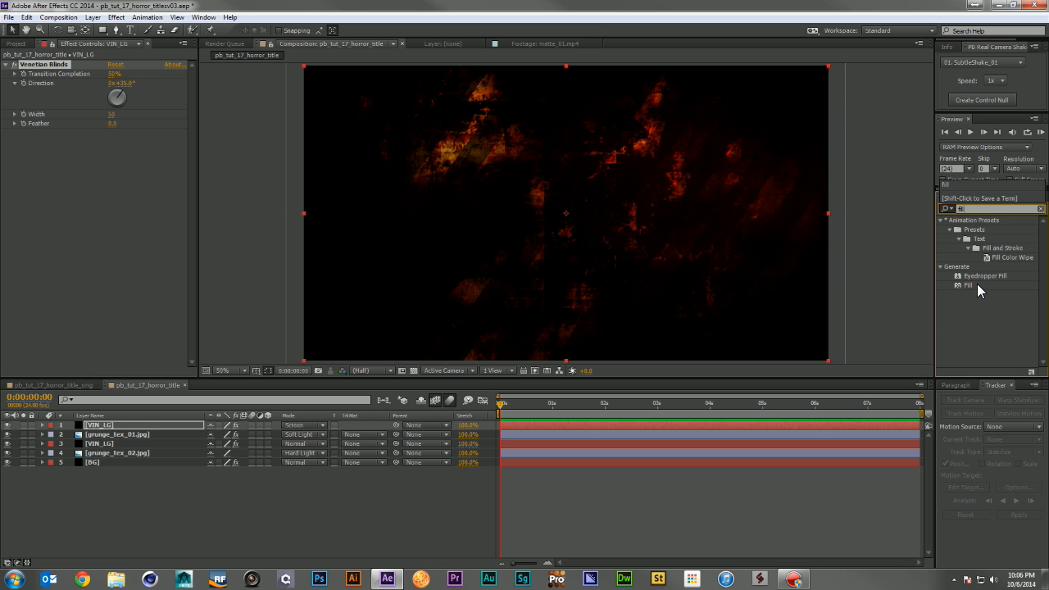
drag(971, 285, 77, 64)
click(113, 91)
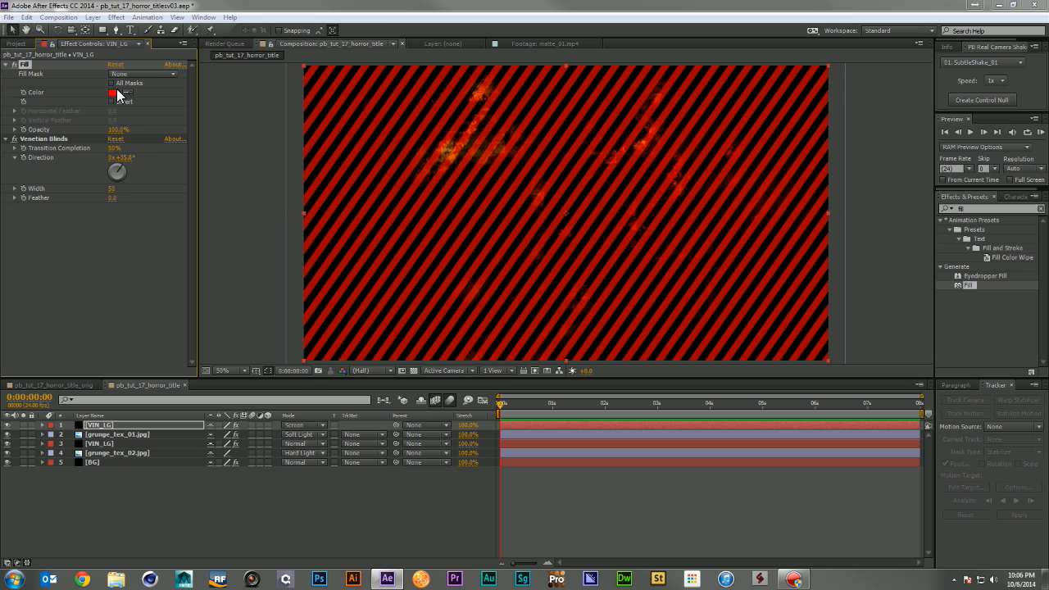
mouse_move(93, 308)
mouse_down()
mouse_move(78, 301)
mouse_move(161, 323)
mouse_up()
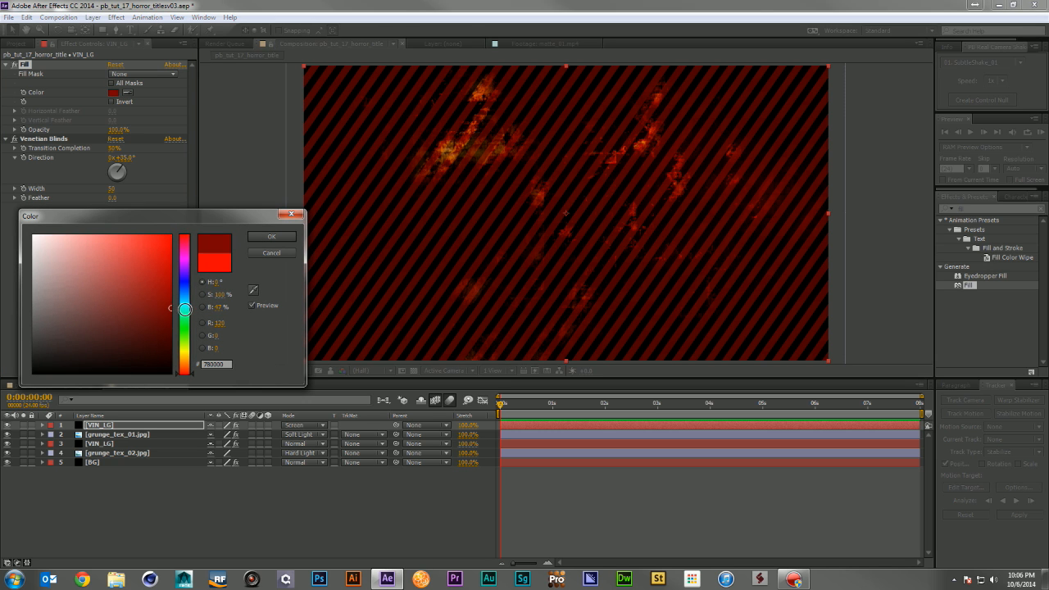
click(273, 236)
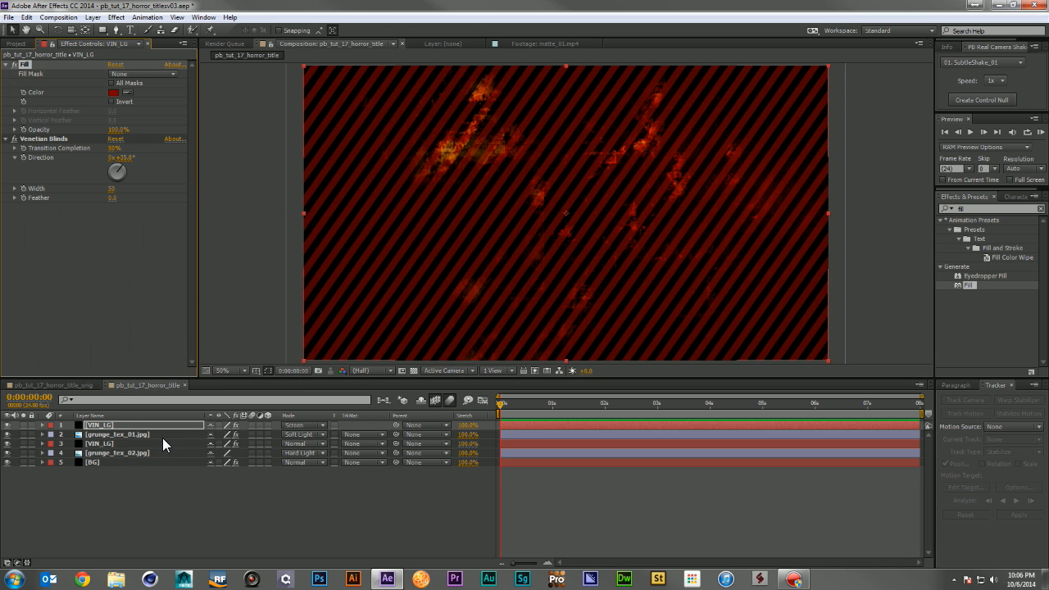
Step: Lower the top VIN_LG layer's Opacity to 7%
key(t)
drag(214, 439, 190, 440)
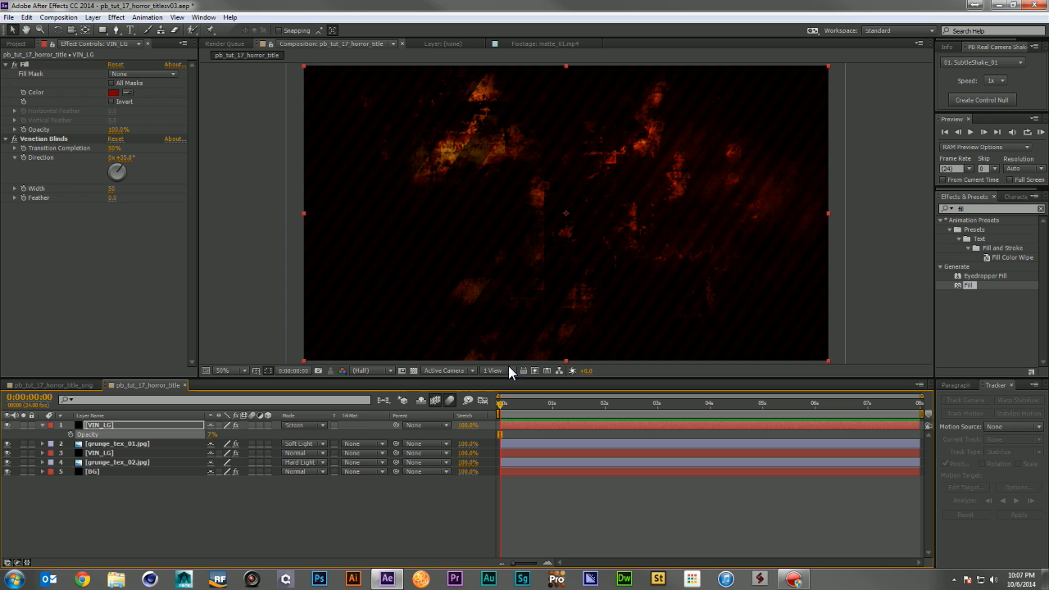
click(42, 426)
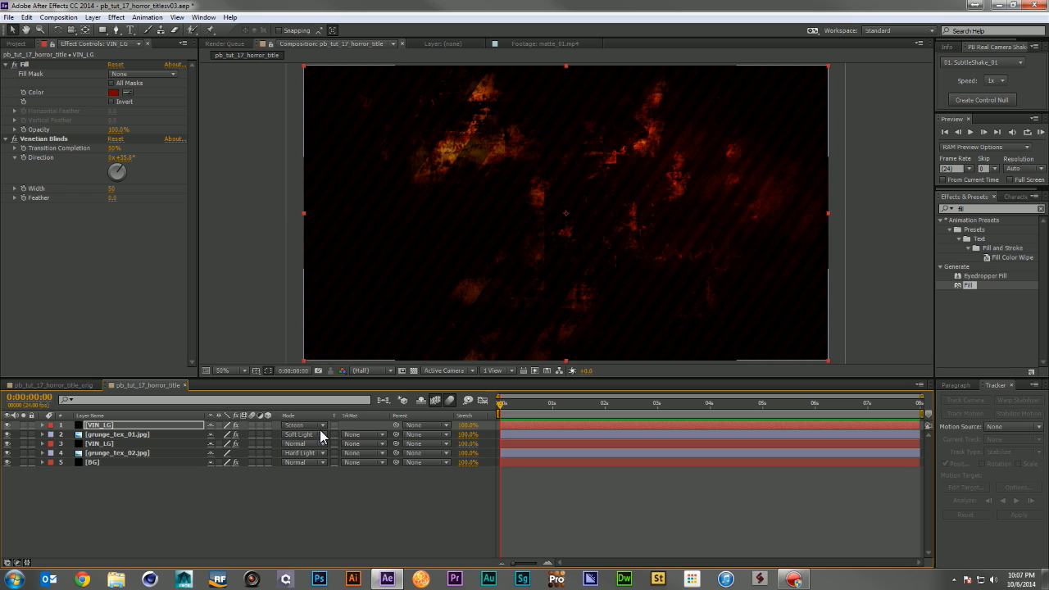
Step: Make all five layers 3D and reveal their Position properties
click(268, 425)
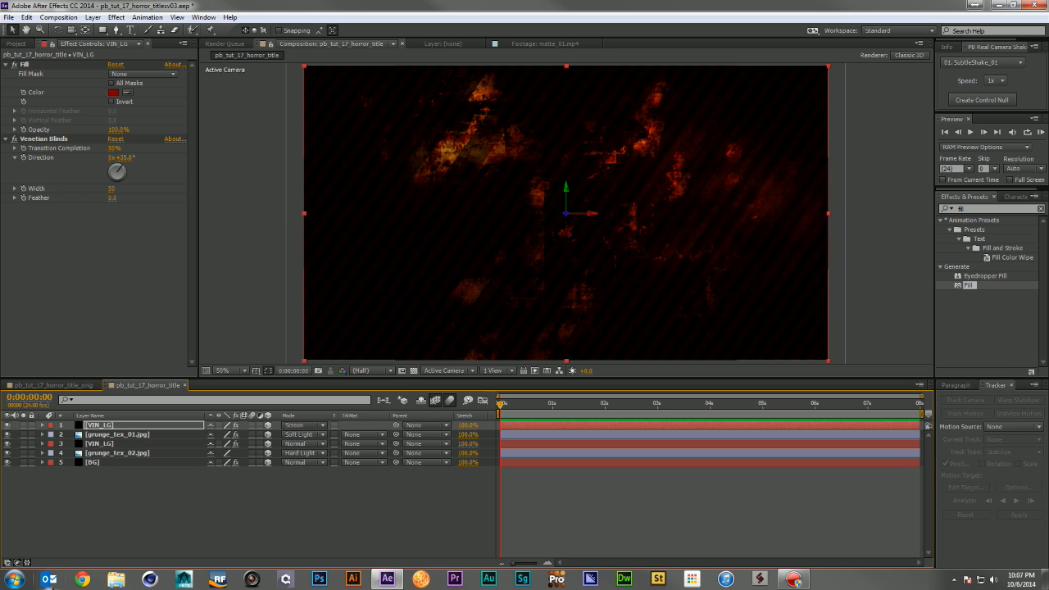
click(103, 464)
shift+click(121, 428)
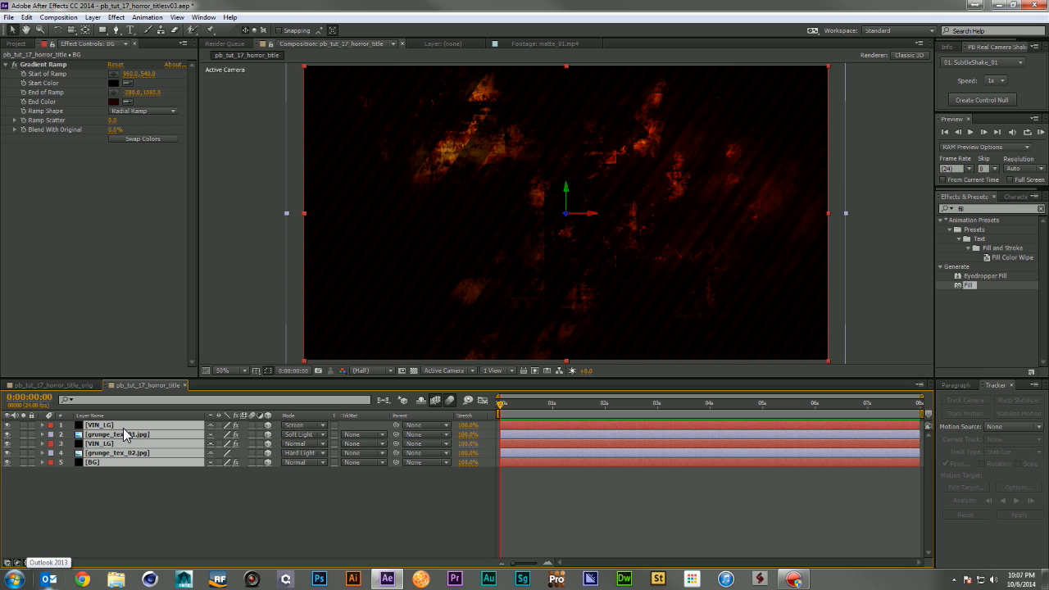
key(p)
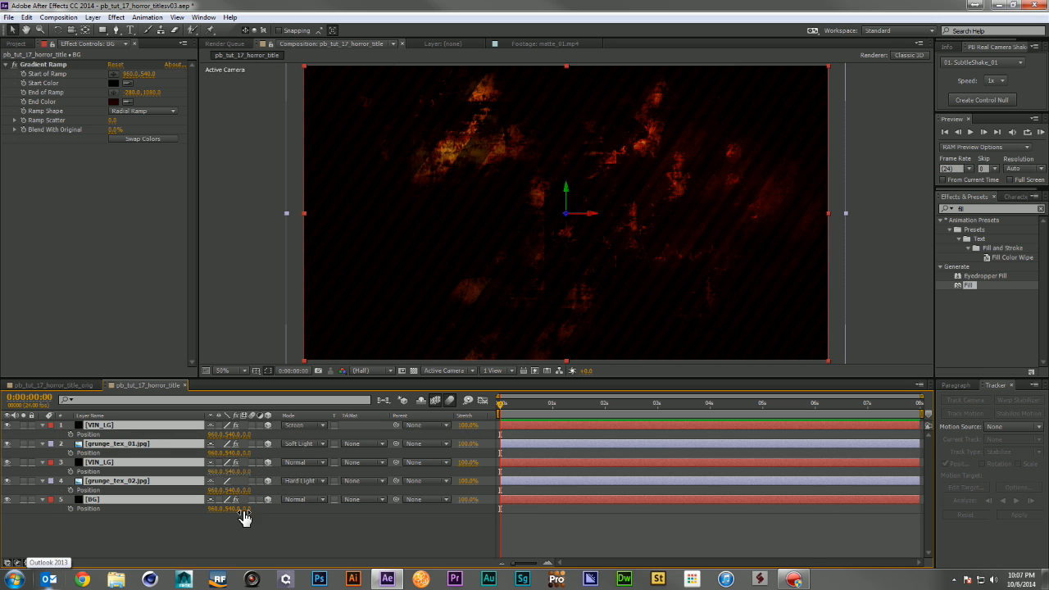
Step: Push the BG layer back to Z position 814 and scale it up to 134% to fill the frame
drag(244, 516, 269, 519)
key(shift+s)
click(152, 482)
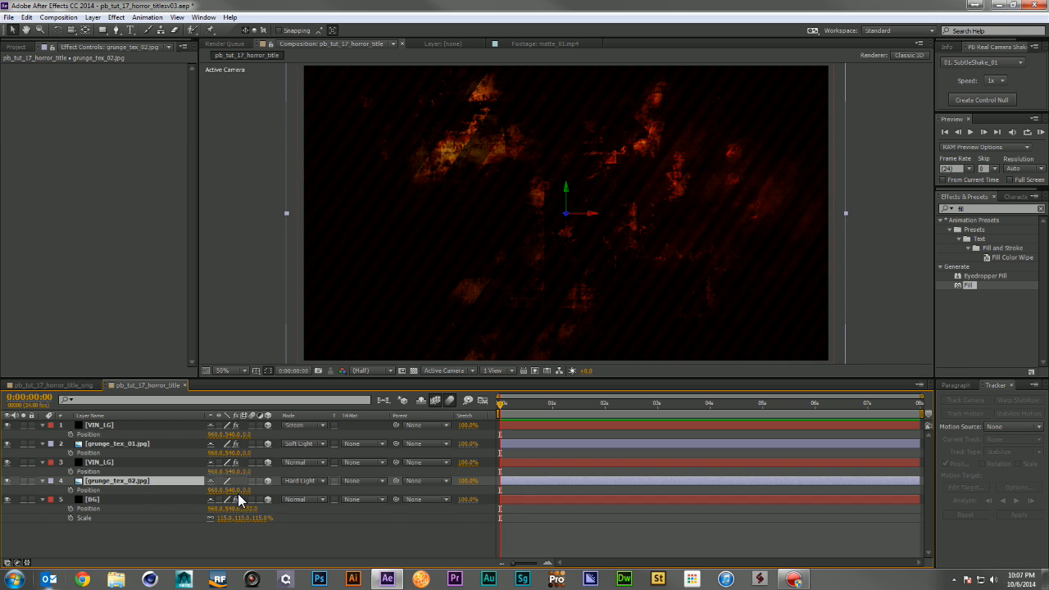
drag(251, 512, 513, 513)
drag(268, 519, 272, 521)
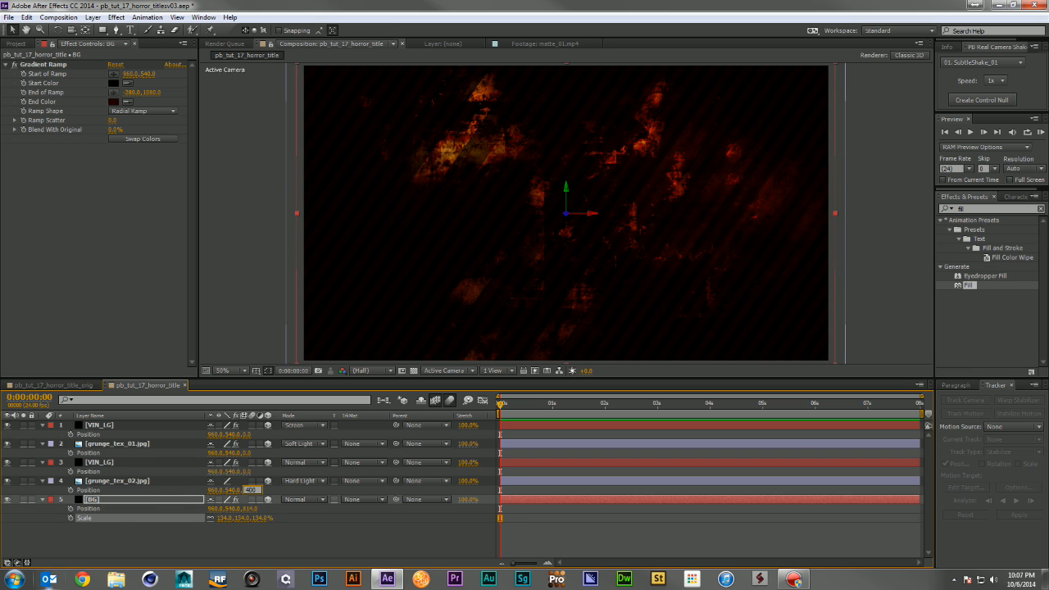
Step: Set grunge_tex_02.jpg's Z position to 400 and scale it to 109%
text(400)
key(Return)
key(s)
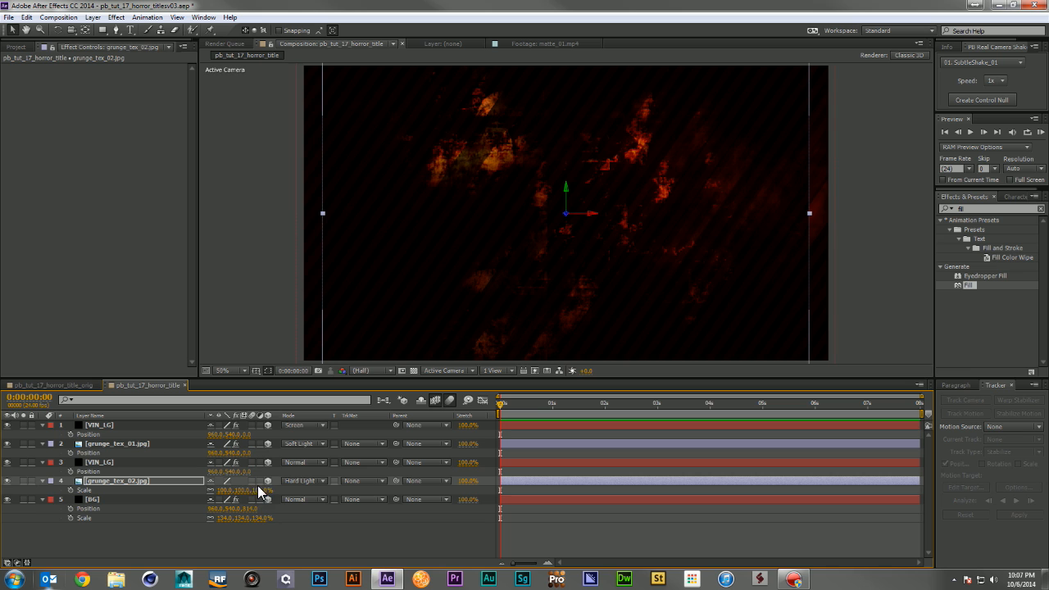
drag(259, 489, 266, 488)
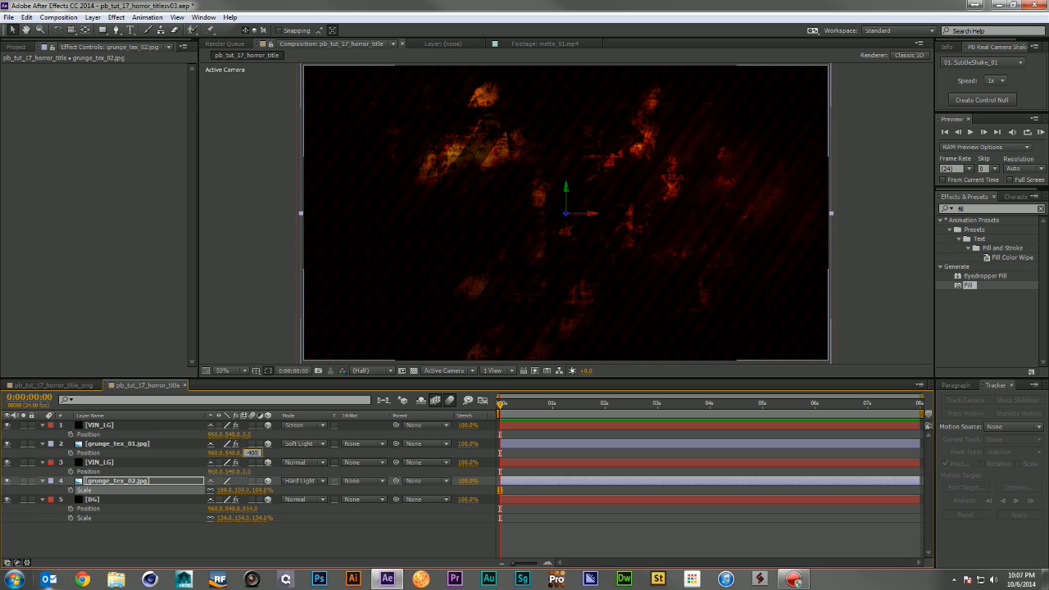
Step: Set the Z position of grunge_tex_01.jpg to -400 and of the top VIN_LG layer to -800
key(Return)
click(247, 435)
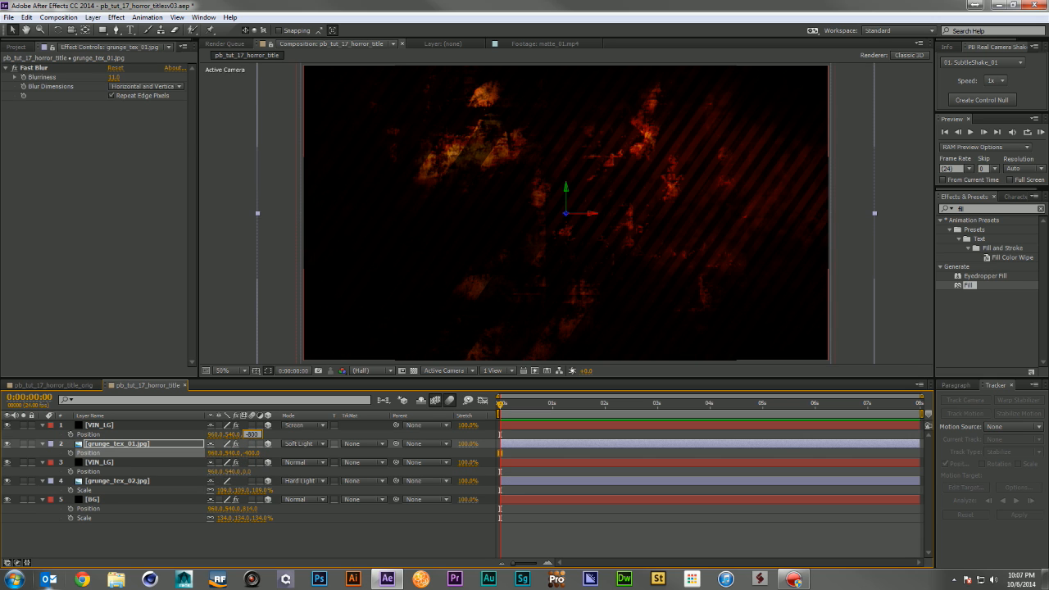
text(-800)
key(Return)
Step: Scale grunge_tex_01.jpg to 90% and the top VIN_LG layer to 74%
click(174, 443)
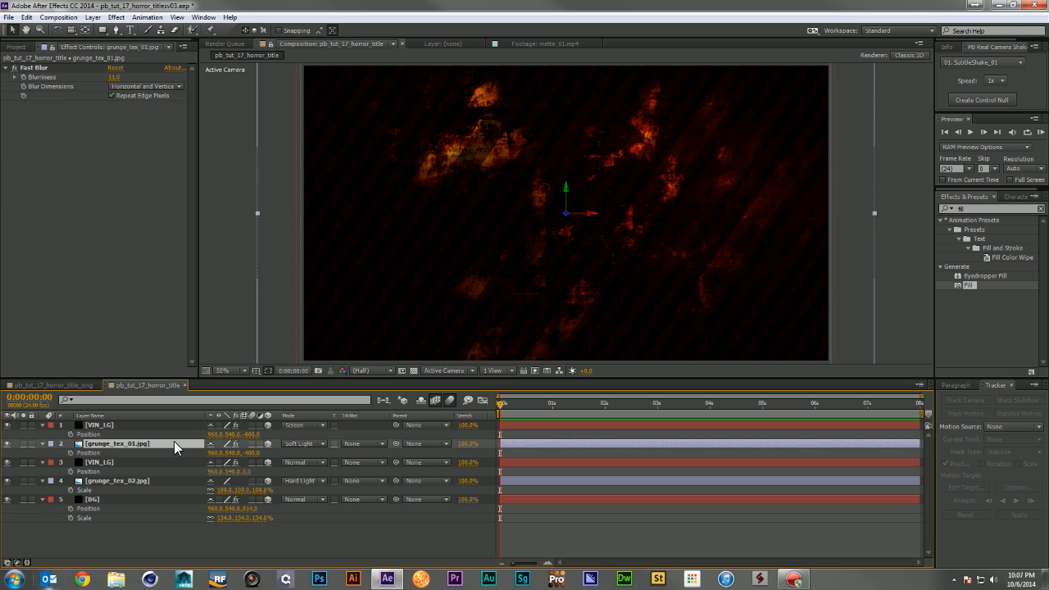
key(s)
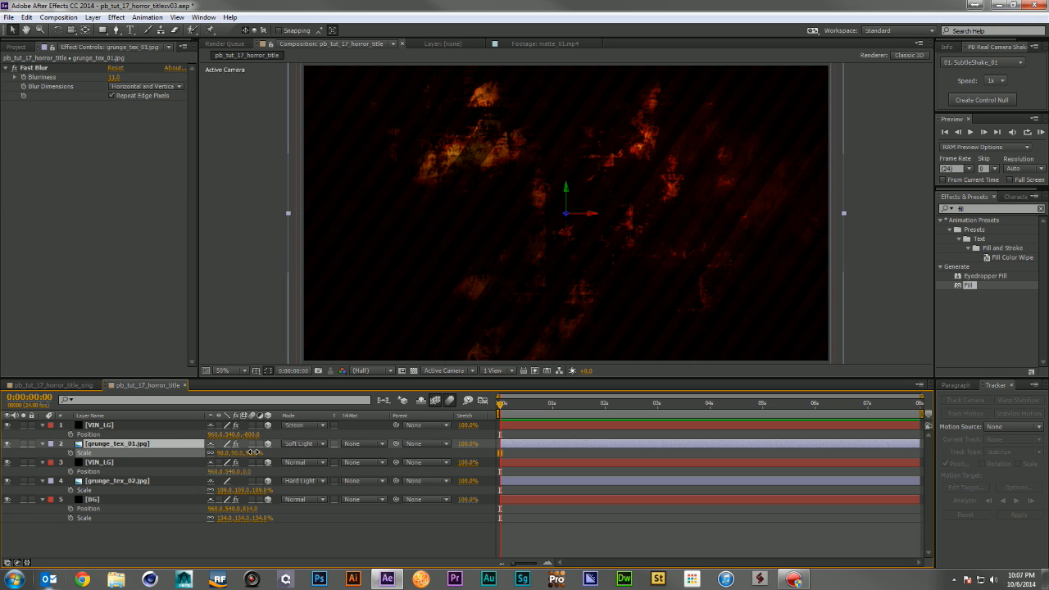
drag(255, 452, 235, 443)
click(136, 426)
key(s)
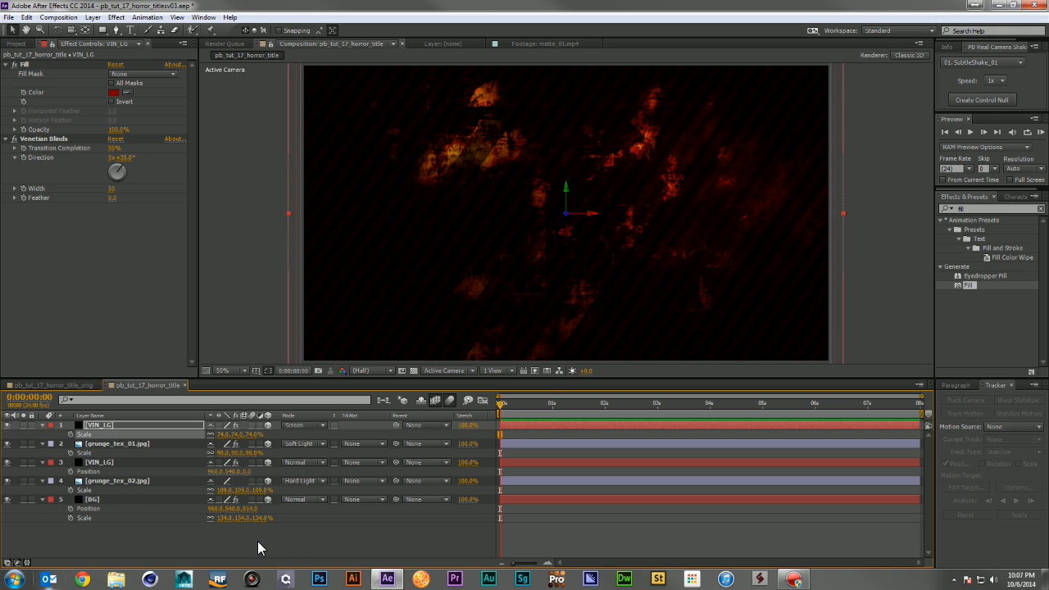
Step: Select all layers and collapse their revealed properties in the timeline
click(258, 542)
key(ctrl+a)
click(43, 425)
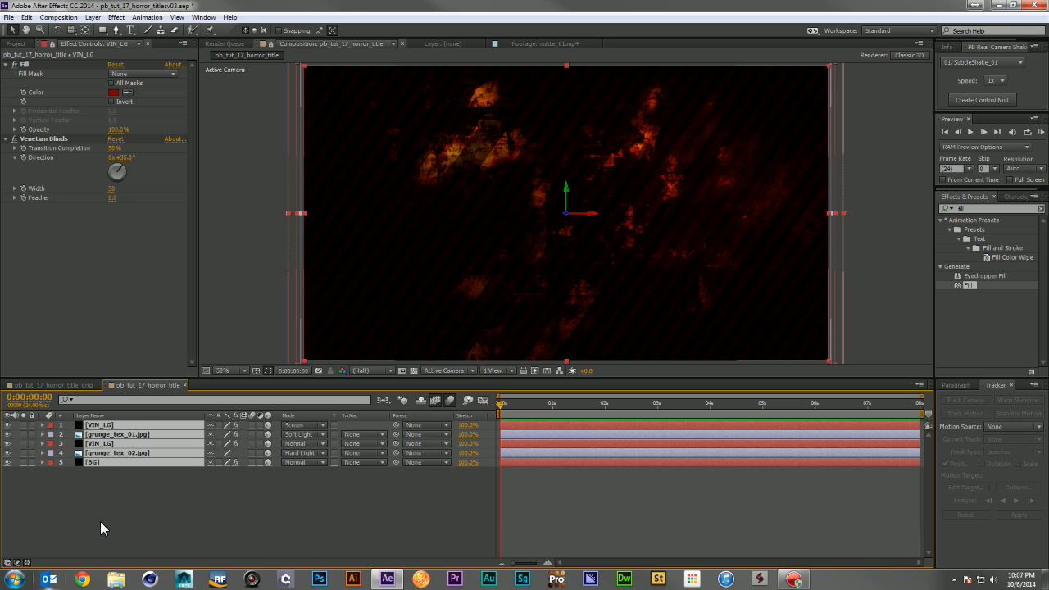
Step: Create a two-node camera with the 35mm preset and its default name
click(100, 521)
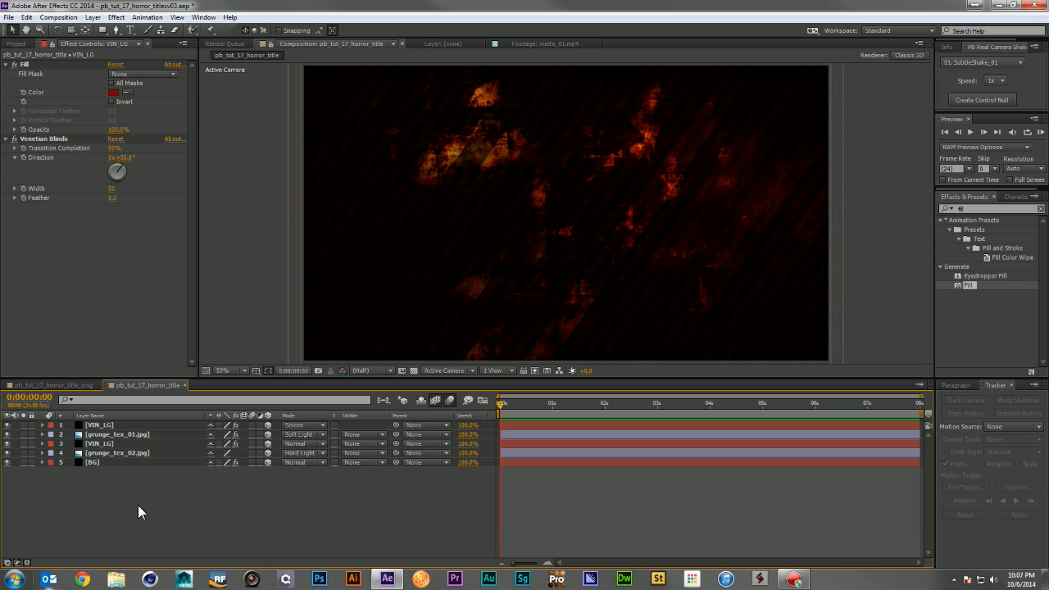
right_click(140, 506)
mouse_move(238, 390)
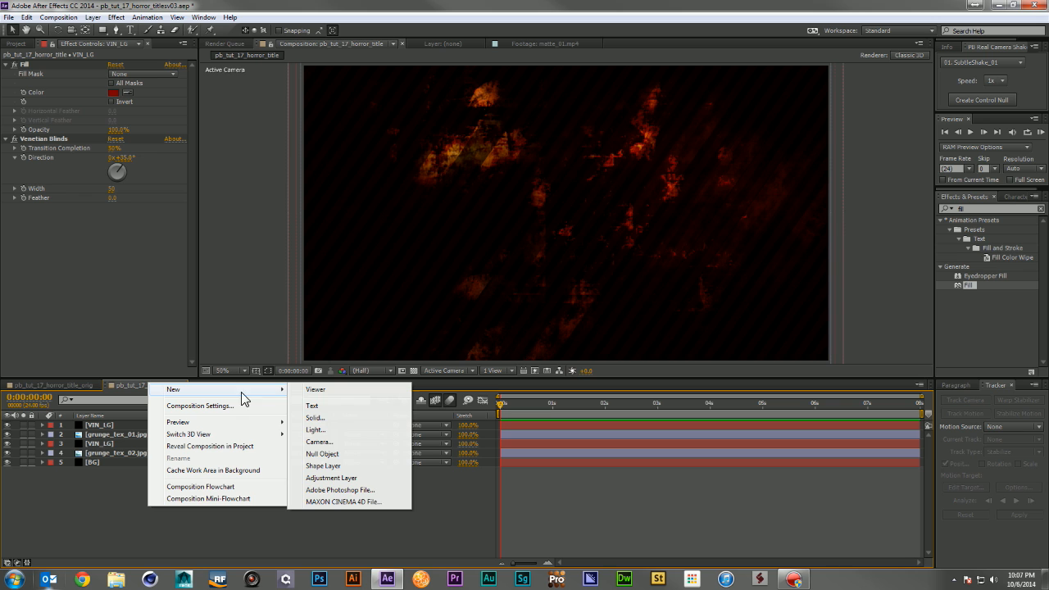
click(339, 442)
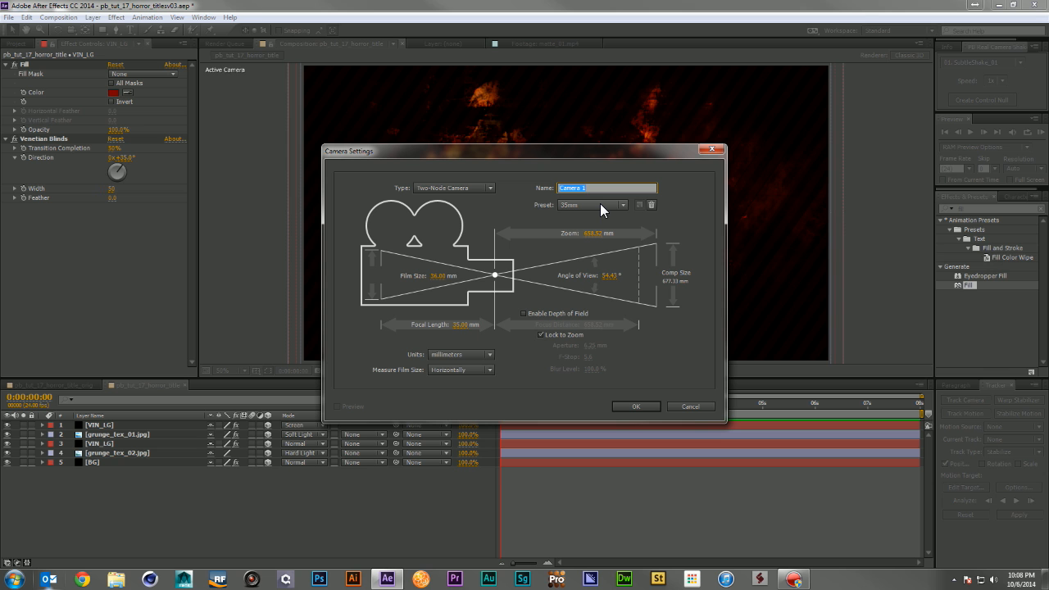
click(636, 407)
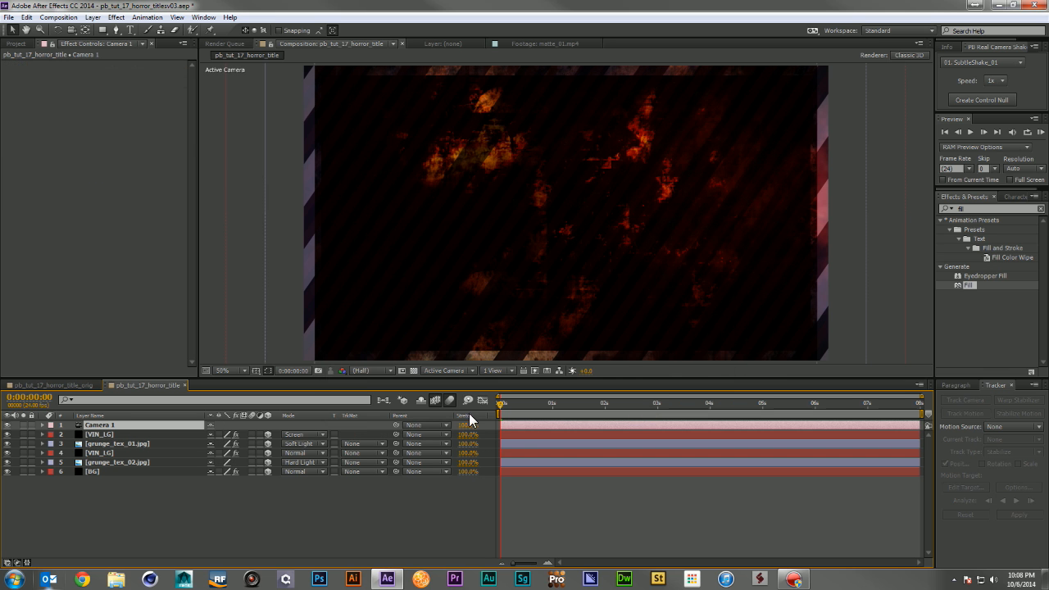
Step: Move Camera 1 in until the artwork fills the frame, and keyframe its Point of Interest and Position at 1 second
key(c)
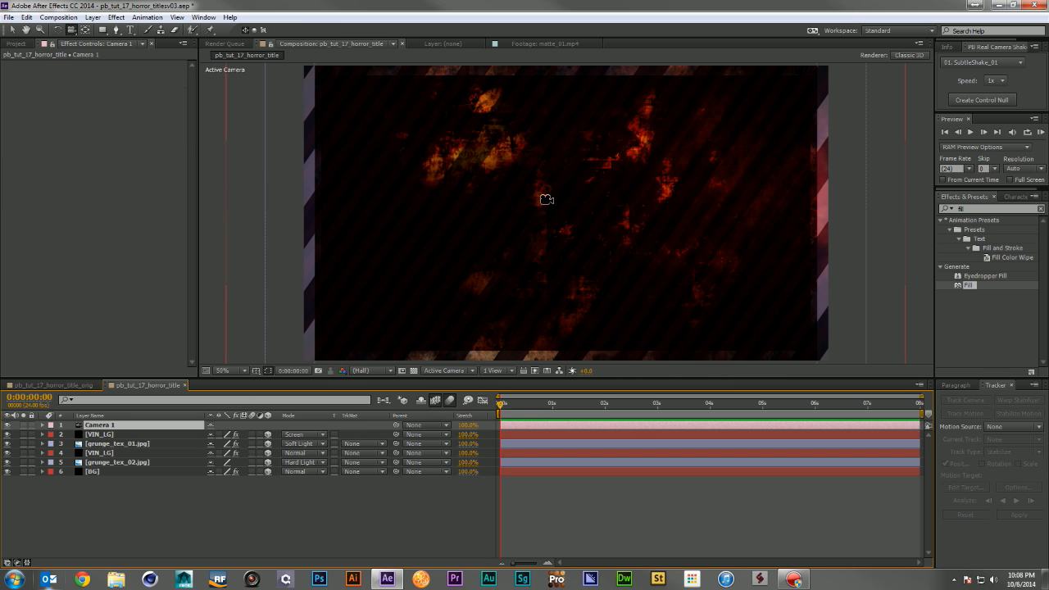
drag(538, 202, 596, 262)
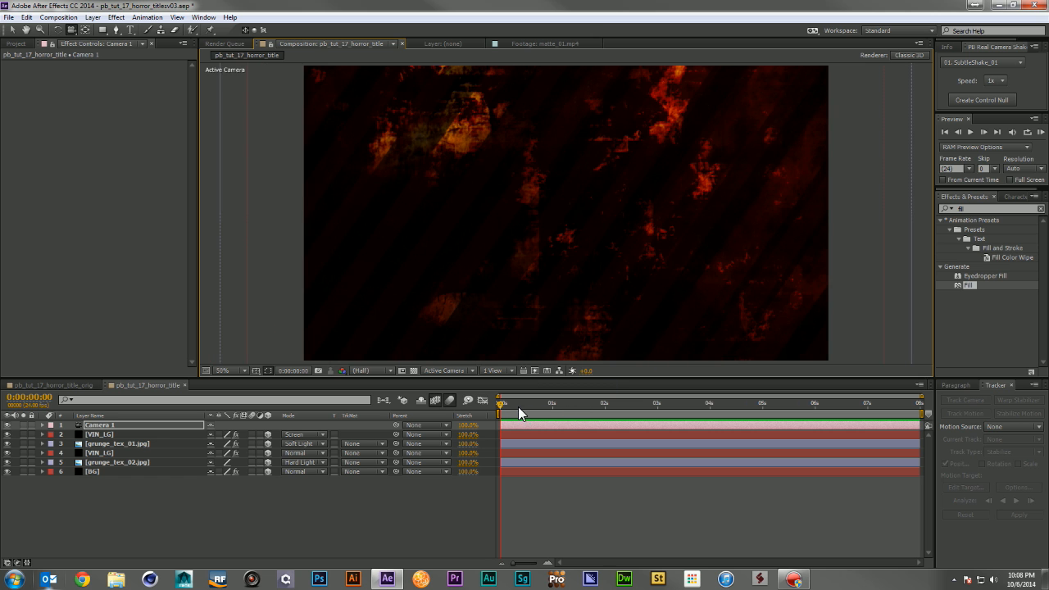
drag(520, 407, 552, 417)
click(555, 424)
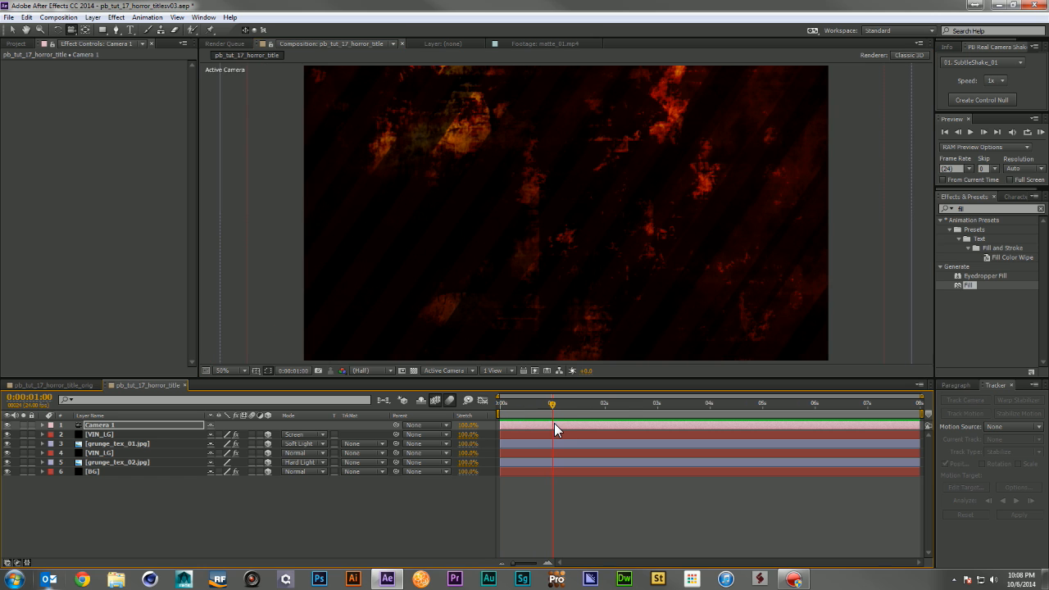
key(p)
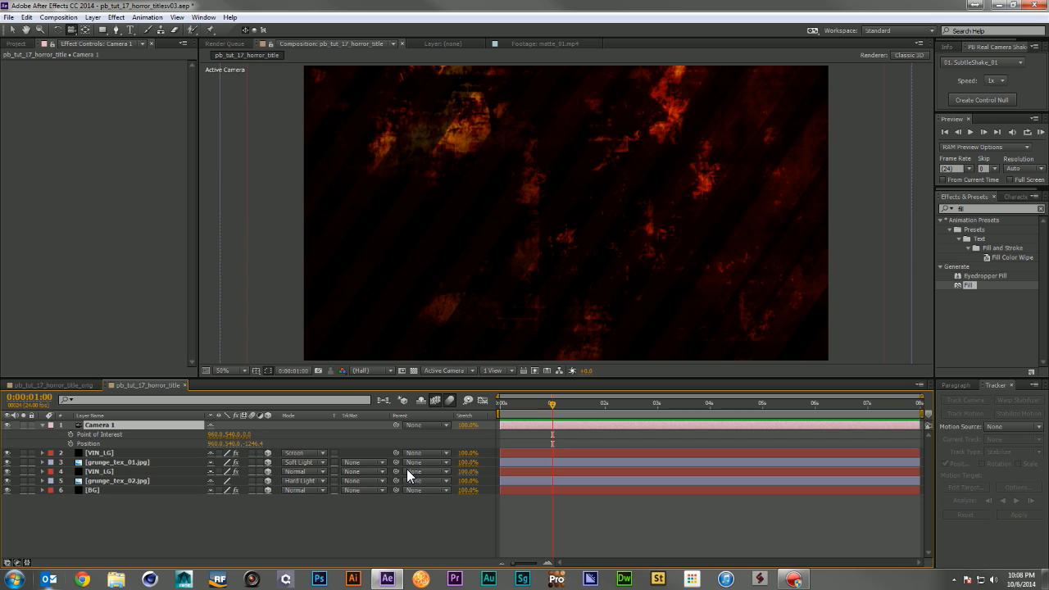
click(70, 434)
click(69, 444)
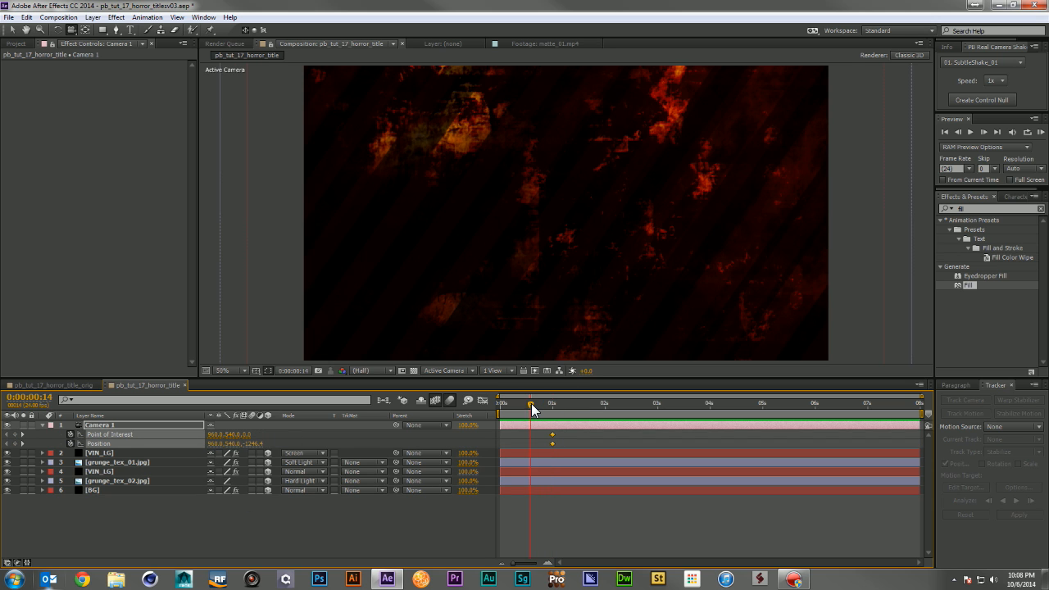
Step: Orbit, pan and push in Camera 1 at 1 second to an angled framing, with its position at about 1301, 827, -1041
drag(531, 407, 552, 406)
mouse_move(605, 261)
mouse_down()
mouse_move(546, 215)
mouse_move(583, 268)
mouse_move(605, 268)
mouse_up()
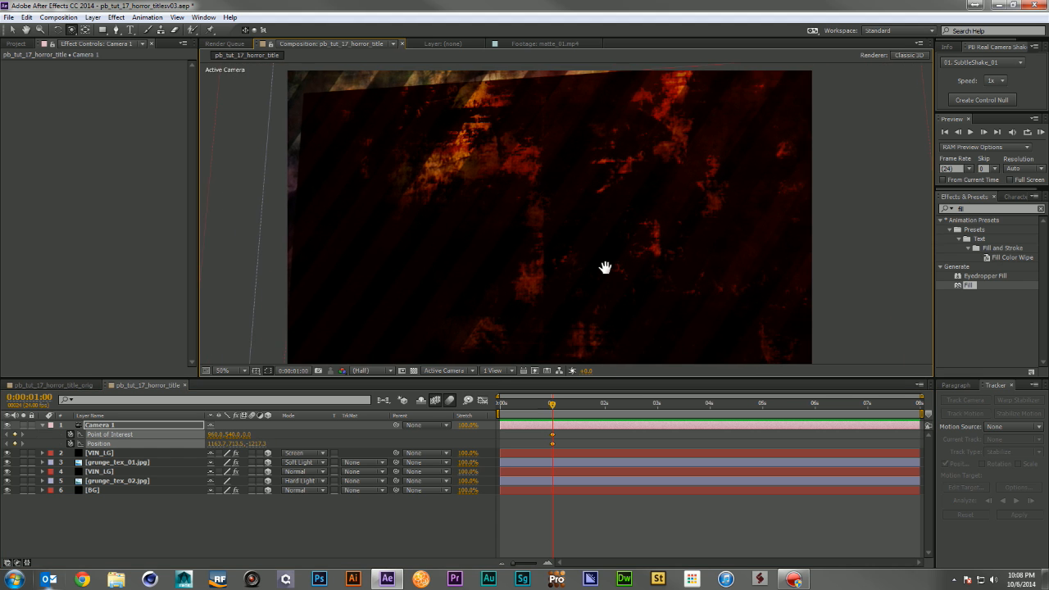
right_click(584, 250)
click(521, 5)
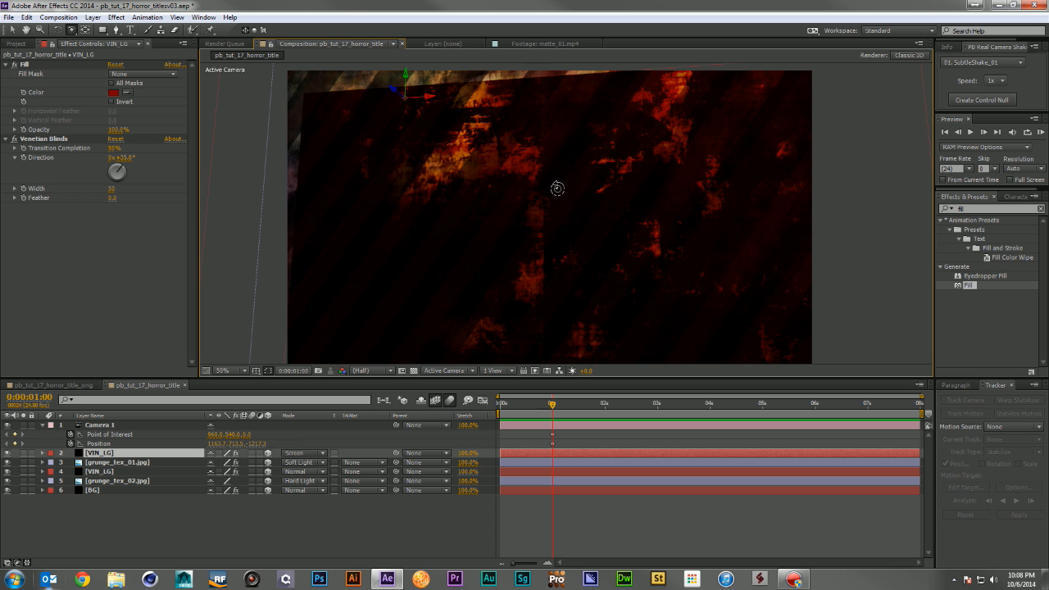
key(c)
key(c)
drag(558, 197, 569, 215)
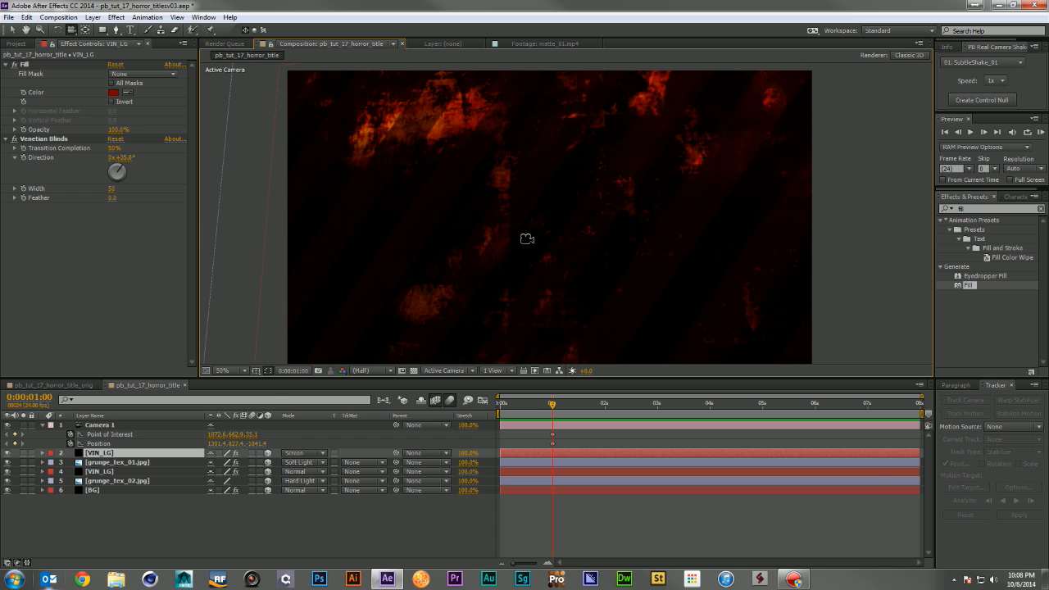
Step: Set the Venetian Blinds width on the top VIN_LG layer to 8
click(8, 453)
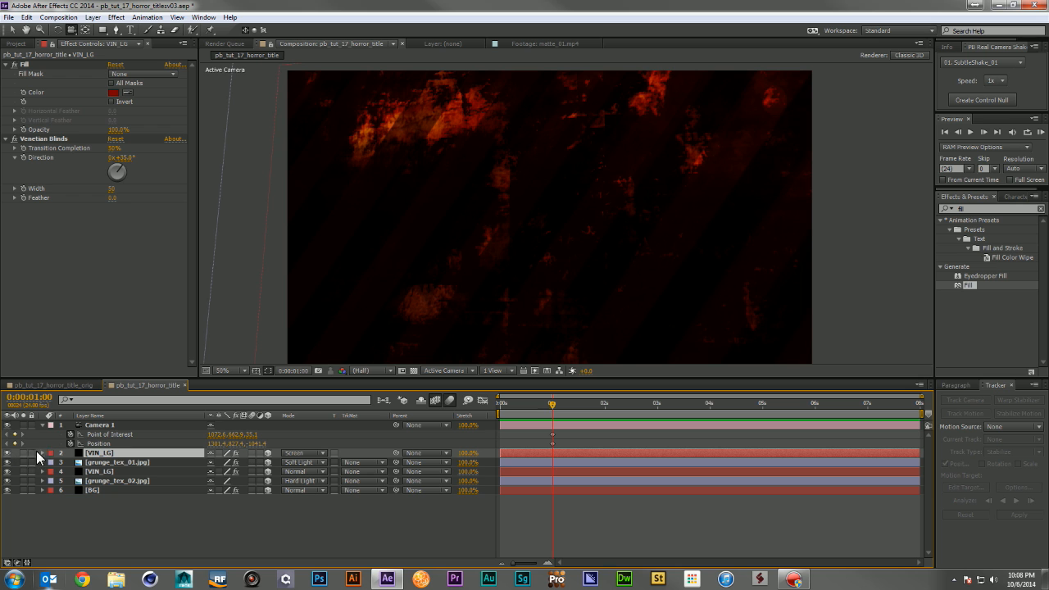
click(112, 189)
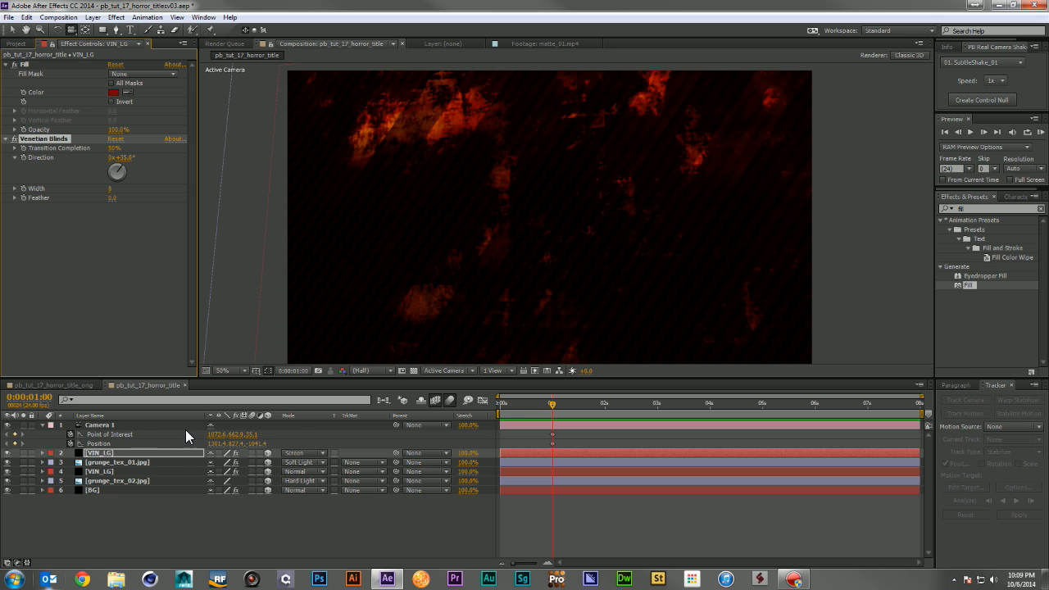
Step: Reframe Camera 1 at 0 seconds as the start of the move, and Easy Ease its keyframes at 1 second
drag(521, 400, 461, 408)
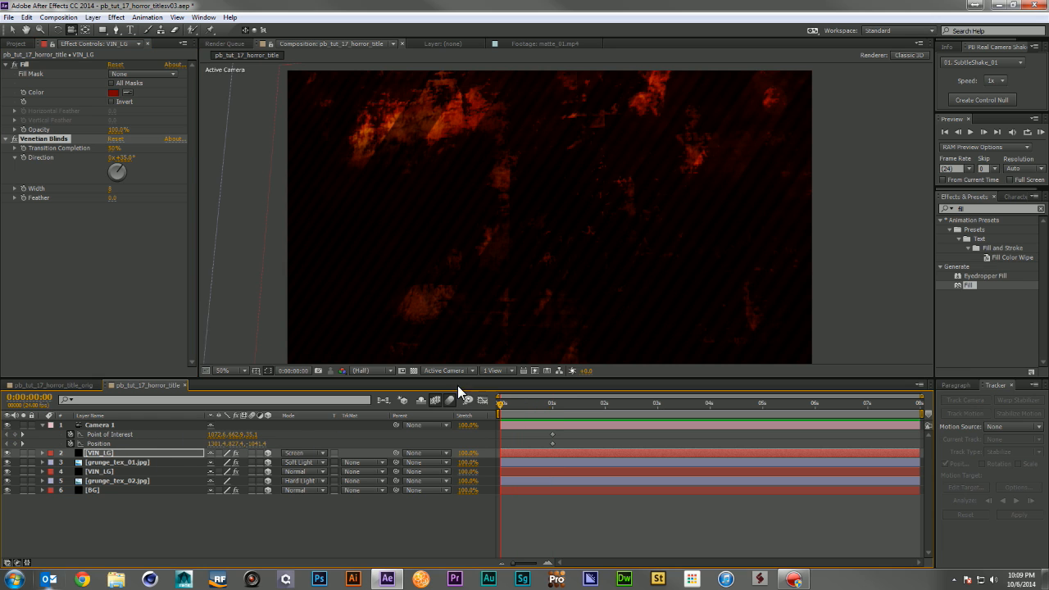
click(518, 296)
drag(505, 303, 820, 291)
drag(500, 405, 537, 445)
key(F9)
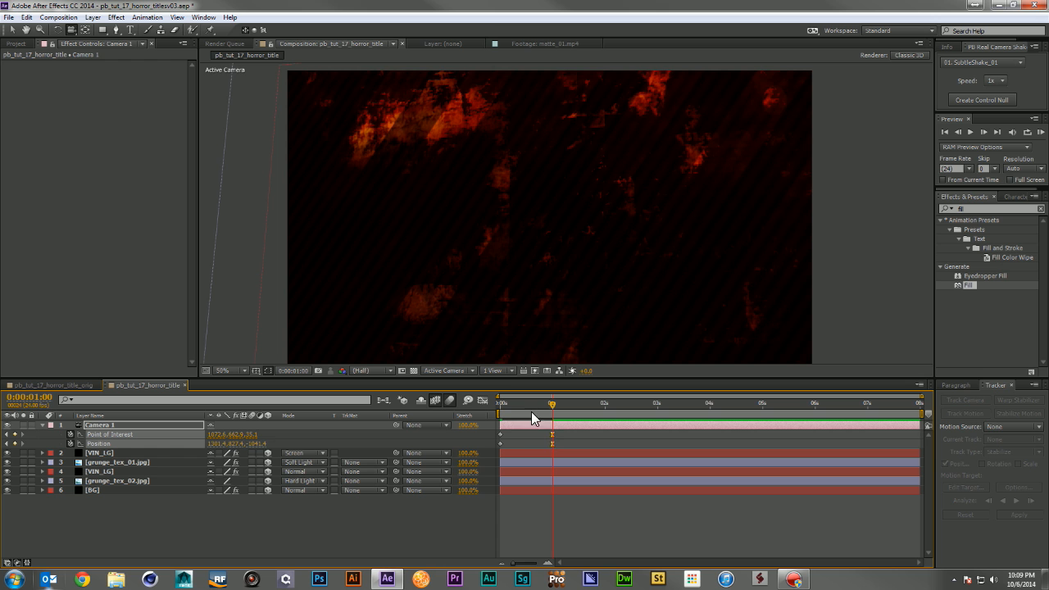
drag(529, 404, 551, 420)
click(42, 426)
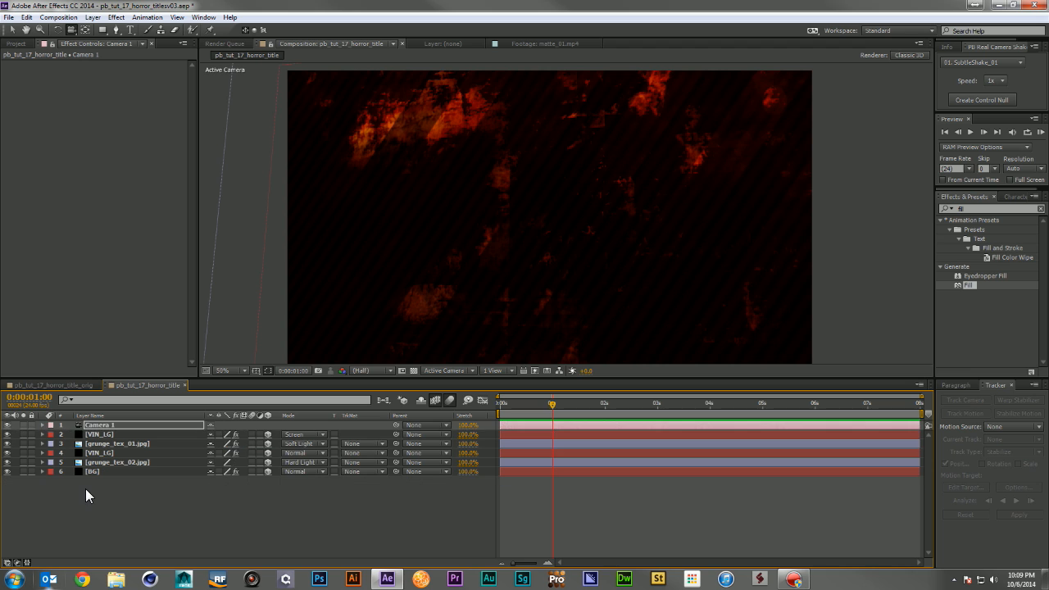
Step: Add an adjustment layer above all layers and name it GLOW
click(118, 491)
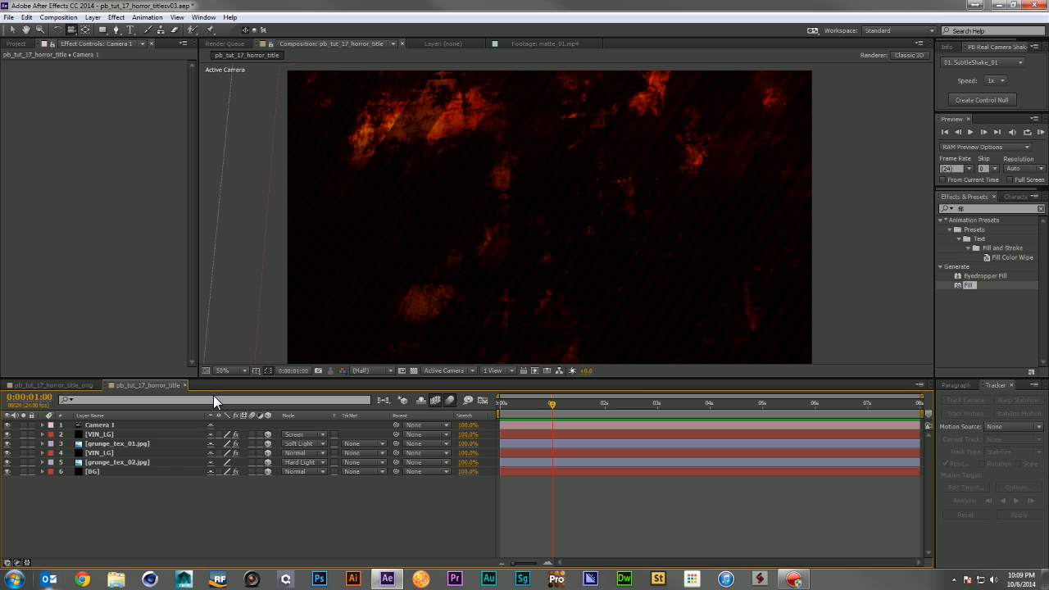
key(ctrl+y)
click(611, 385)
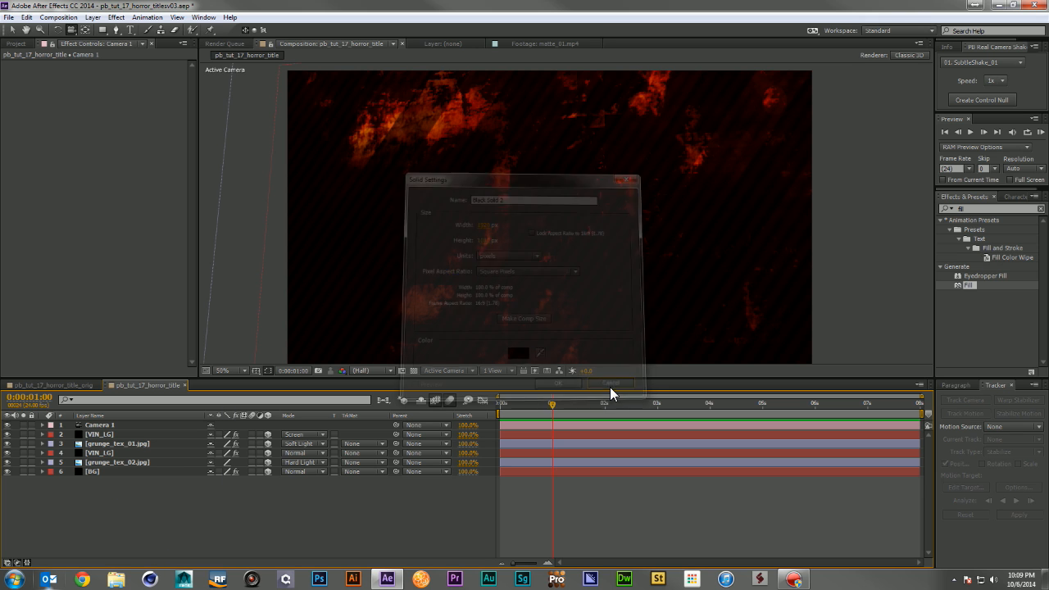
key(ctrl+alt+y)
key(Return)
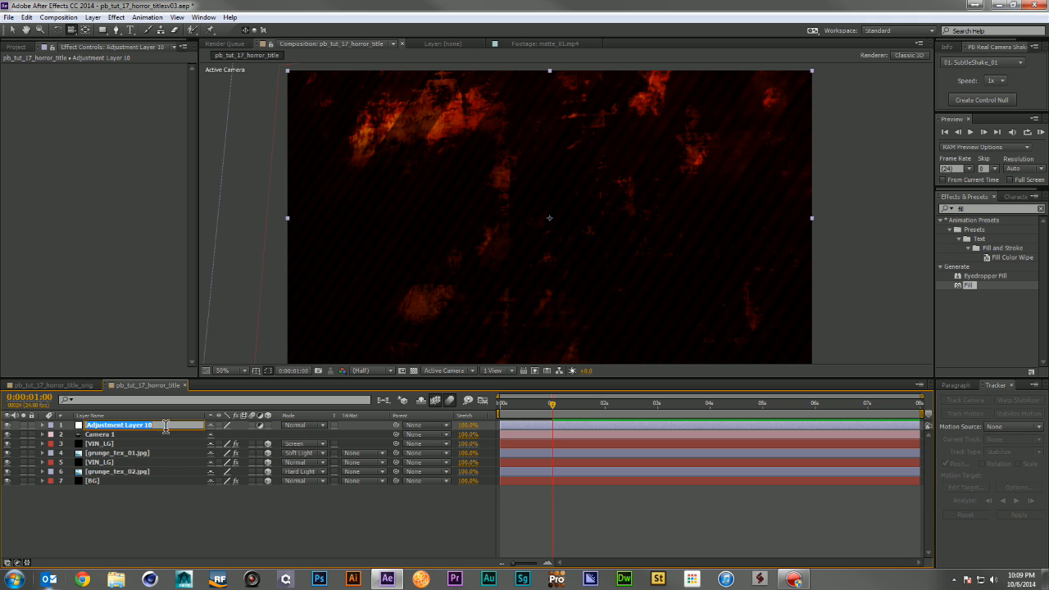
text(GLOW)
key(Return)
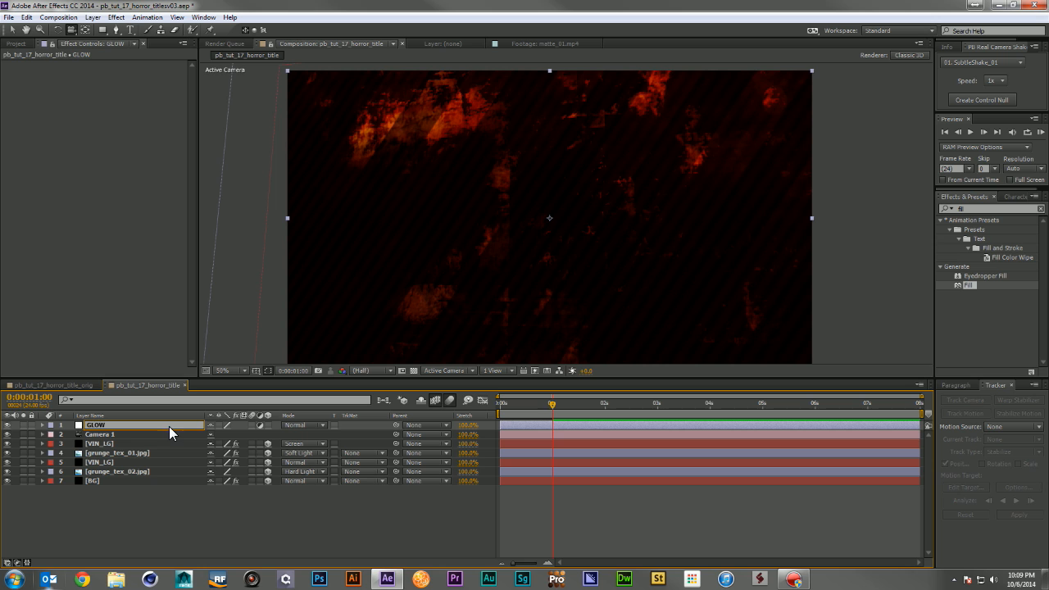
Step: Duplicate the GLOW adjustment layer, place the copy directly beneath it and rename it TINT
key(ctrl+d)
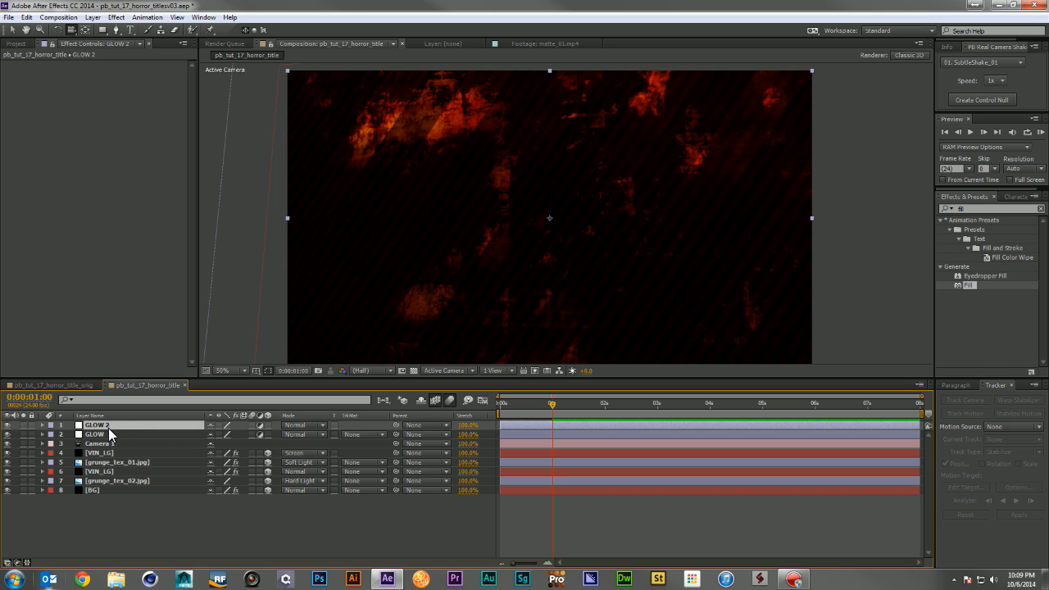
drag(108, 427, 108, 434)
key(Return)
text(T)
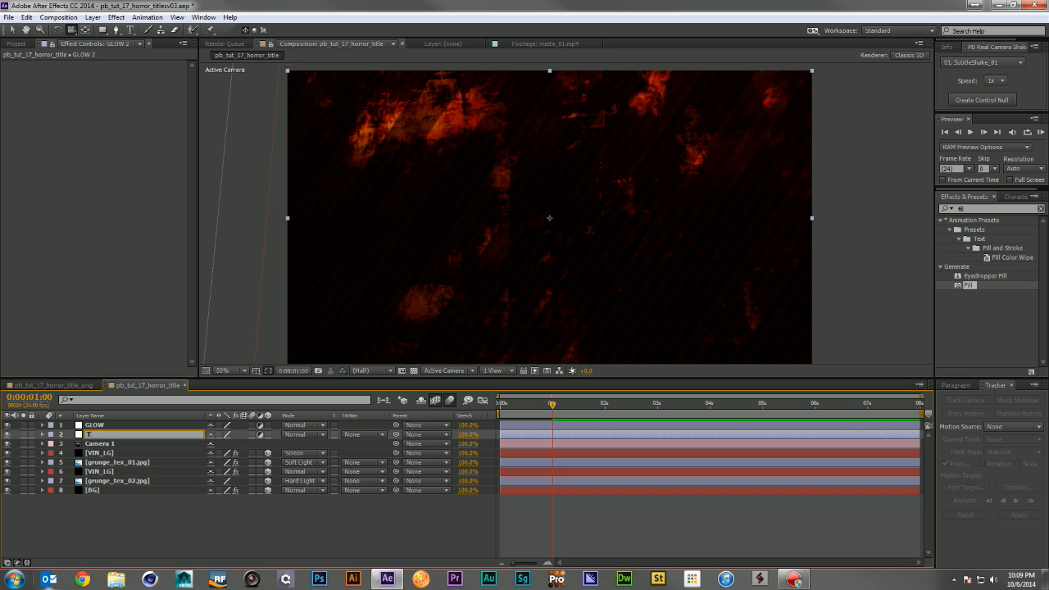
text(INT)
key(Return)
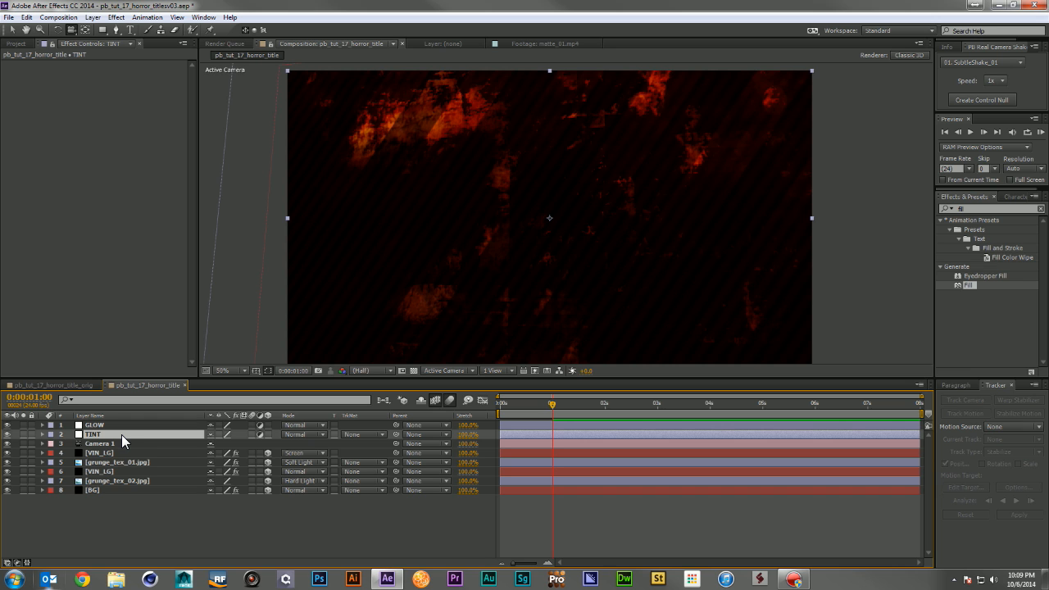
Step: Duplicate the TINT adjustment layer, place the copy directly beneath it and rename it BLUR
key(ctrl+d)
drag(110, 438, 110, 446)
key(Return)
text(BLUR)
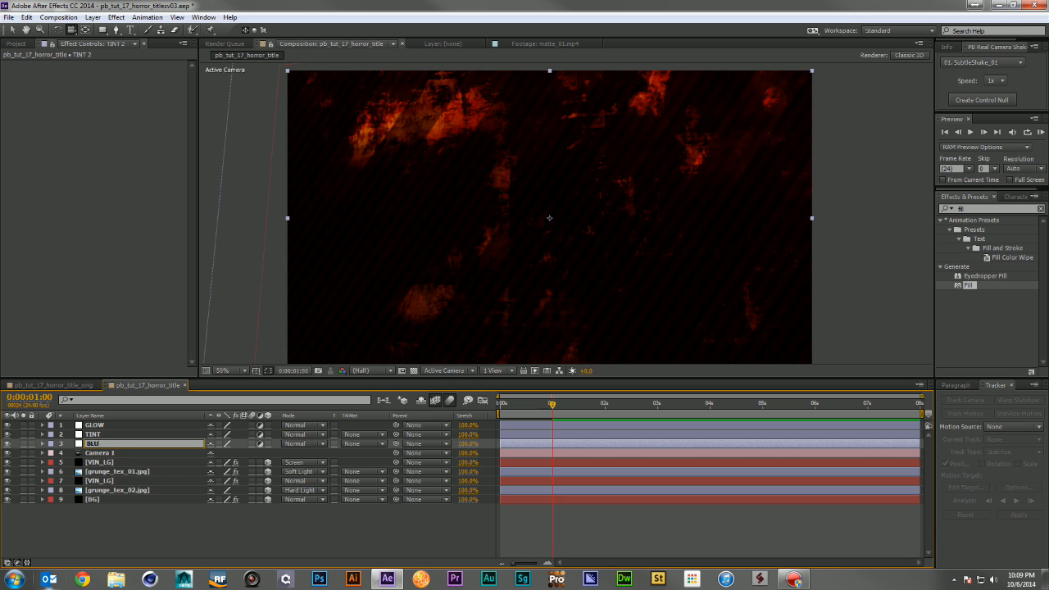
key(Return)
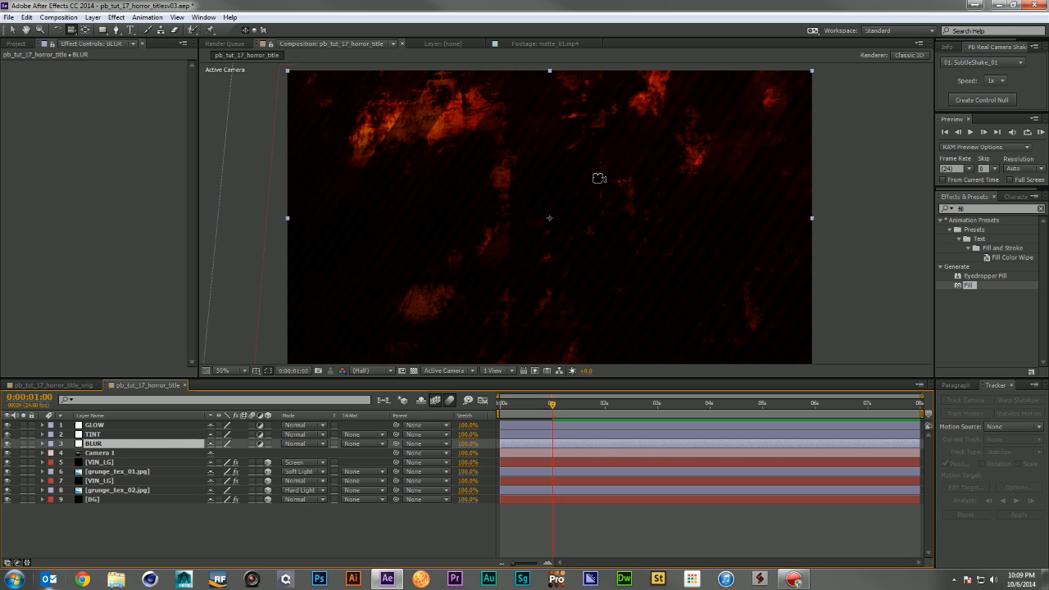
Step: Draw a closed RotoBezier mask on the BLUR layer with the Pen tool, enclosing the left half of the frame along a wavy diagonal edge
scroll(594, 177, down, 2)
scroll(554, 169, up, 2)
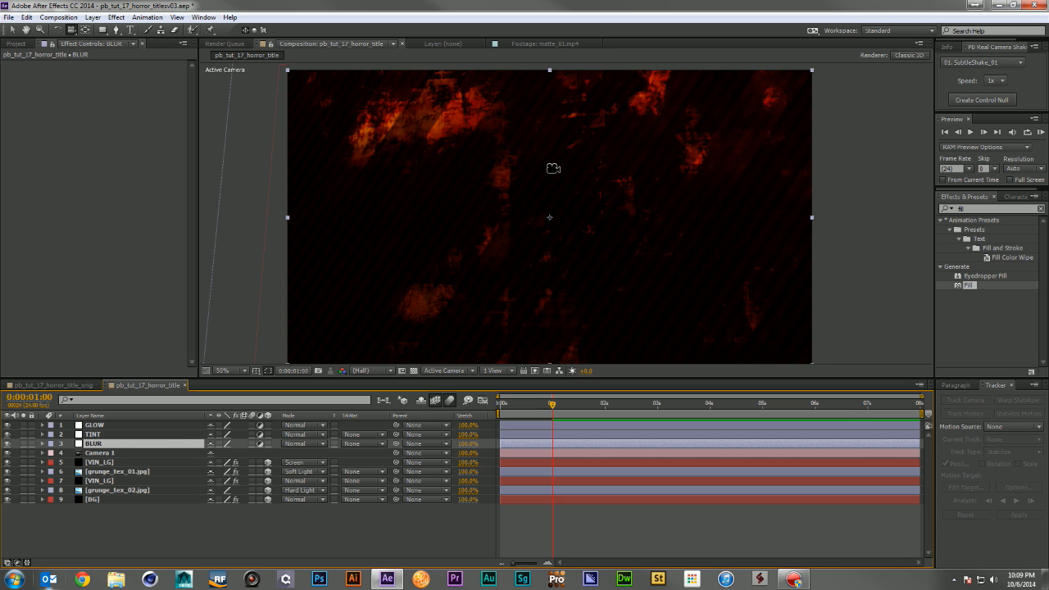
click(115, 30)
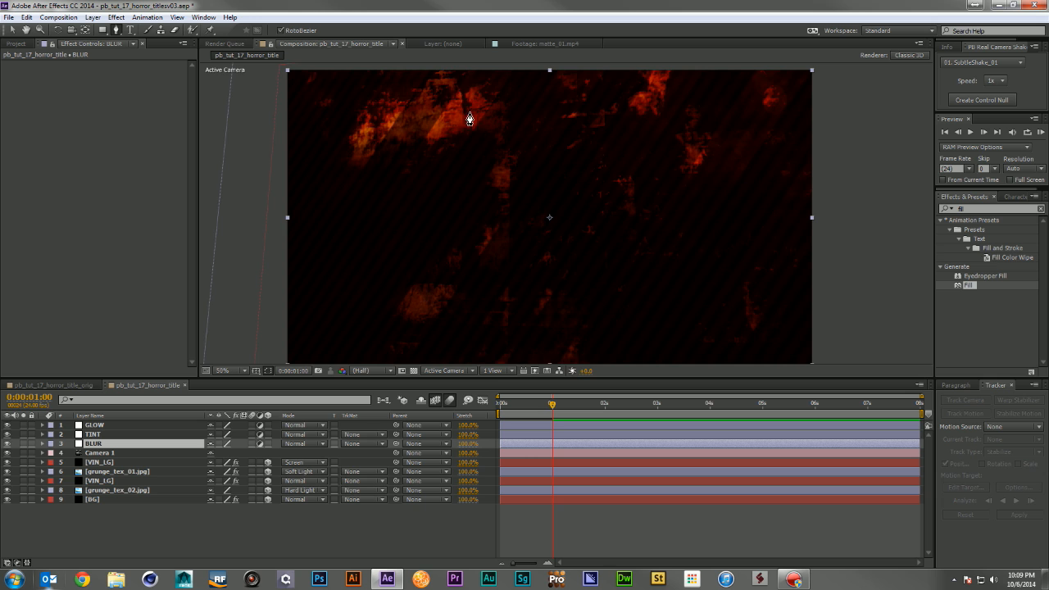
scroll(469, 118, down, 2)
click(616, 124)
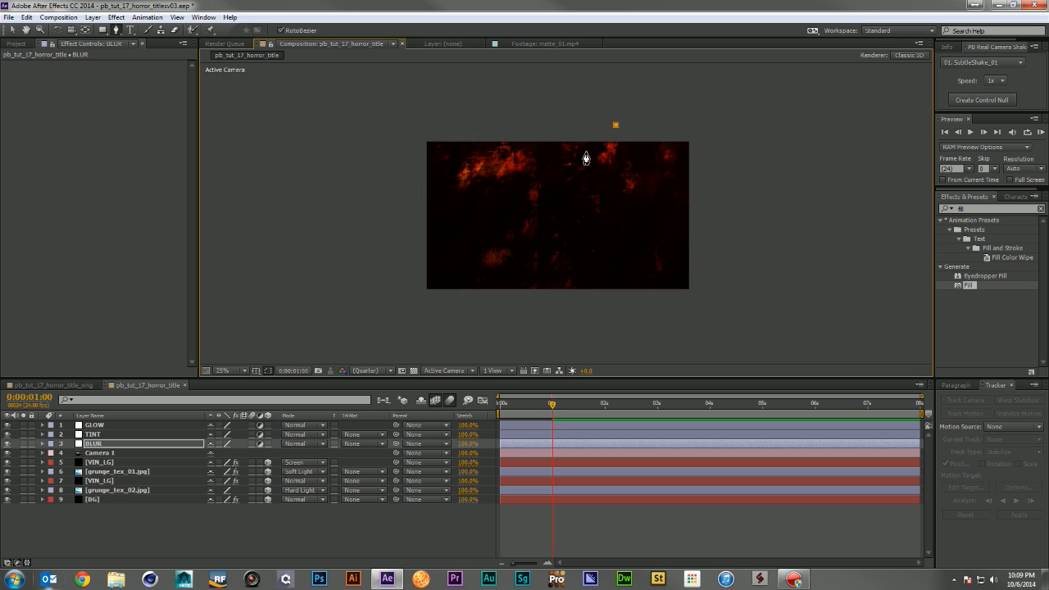
click(585, 153)
click(552, 178)
click(546, 212)
click(533, 254)
click(514, 268)
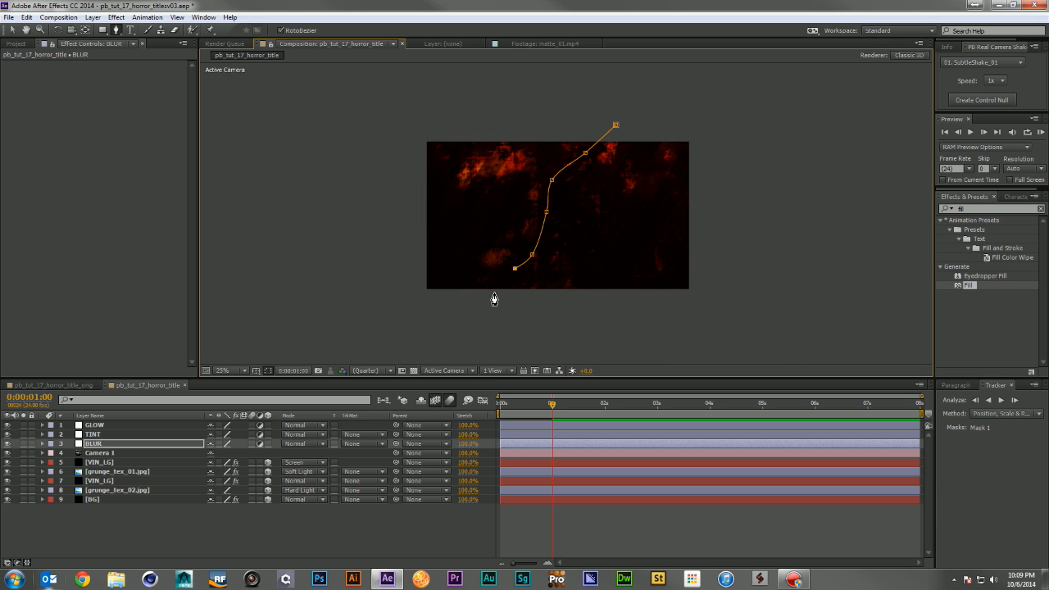
click(491, 295)
click(455, 331)
click(344, 331)
click(313, 261)
click(333, 133)
click(422, 103)
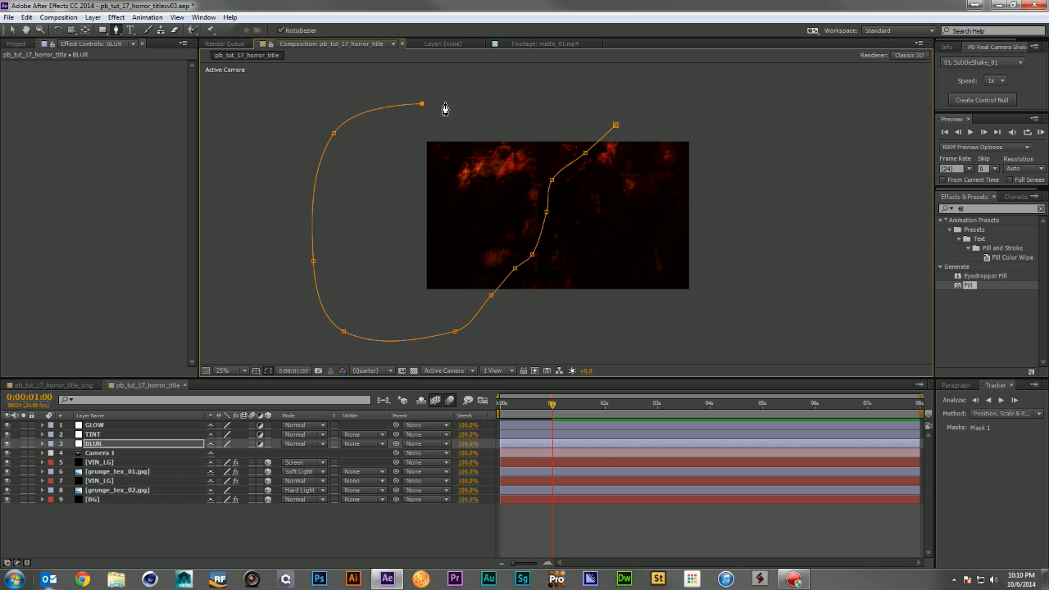
click(615, 125)
scroll(569, 252, up, 2)
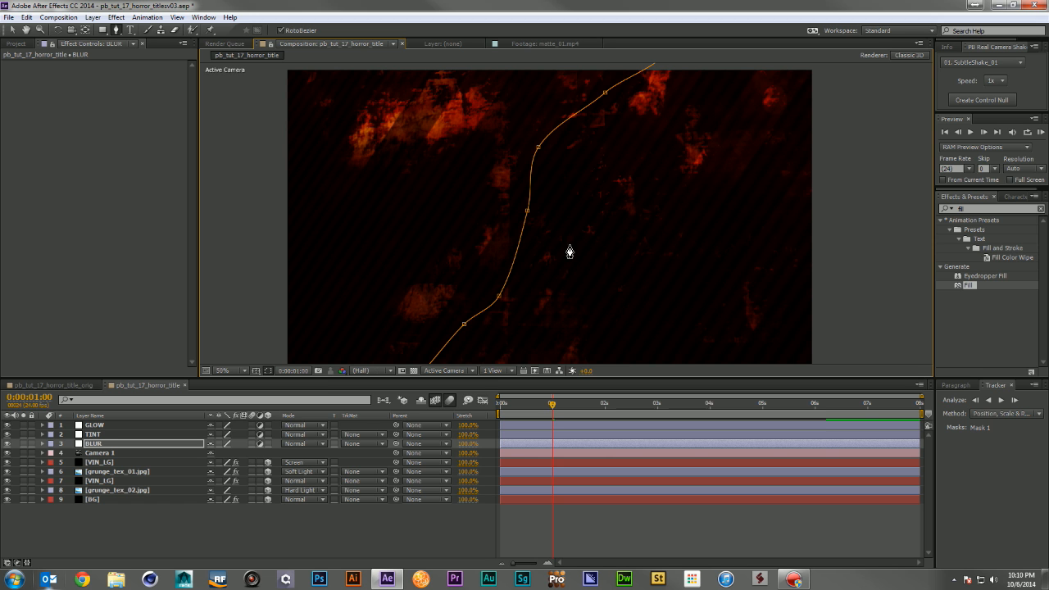
Step: Apply Fast Blur to the BLUR layer with Repeat Edge Pixels enabled and Blurriness set to 15
click(982, 208)
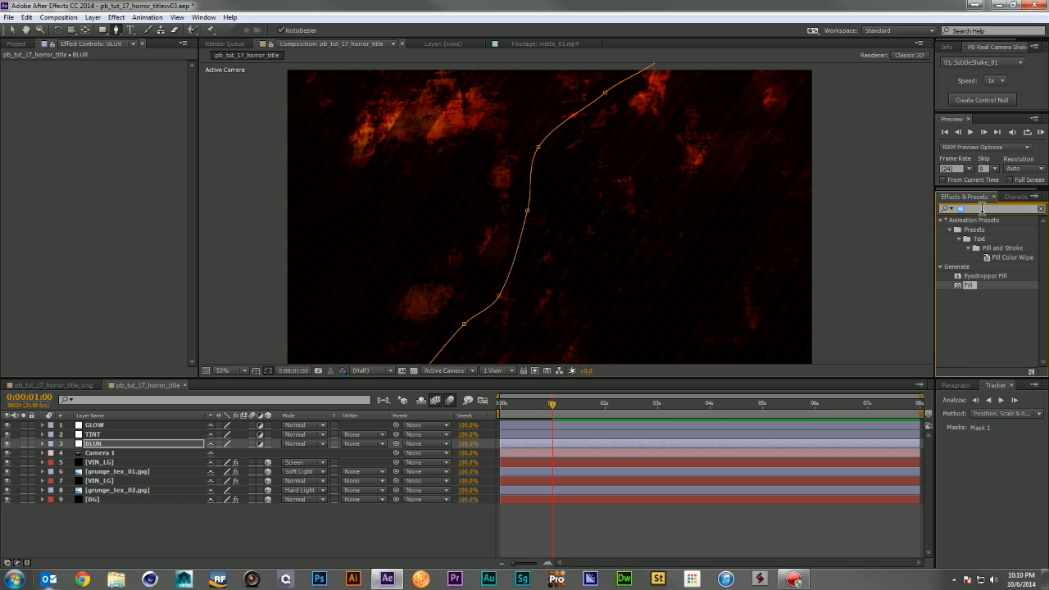
text(fast)
drag(976, 235, 157, 443)
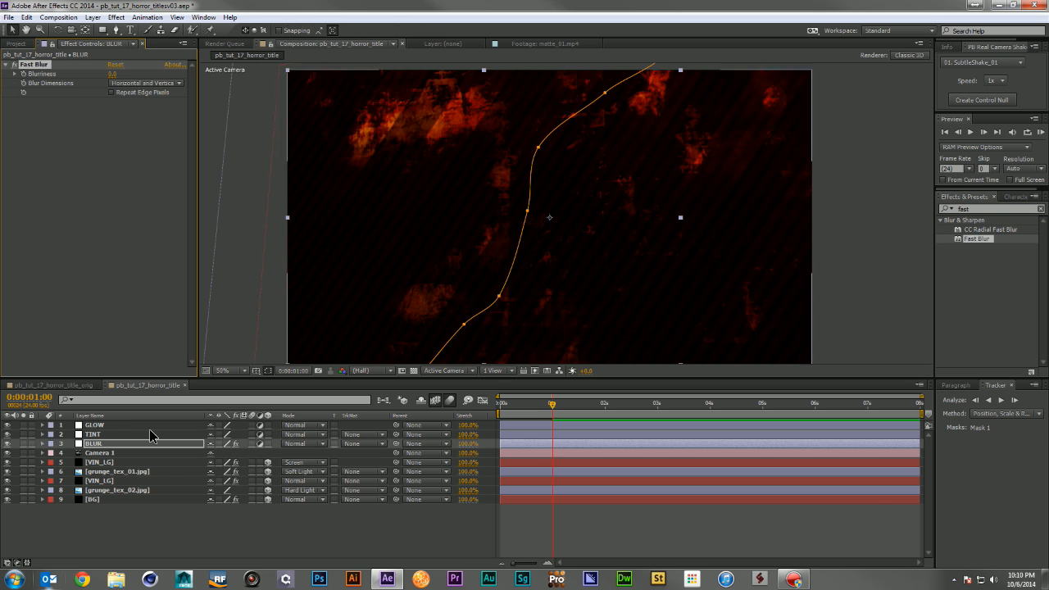
click(111, 92)
drag(119, 76, 127, 75)
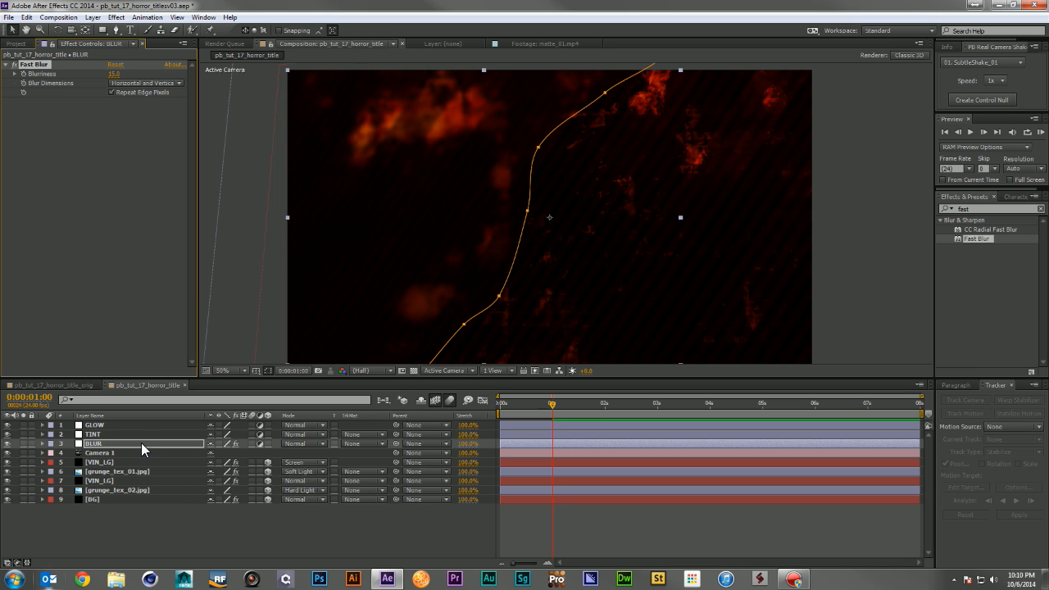
Step: Feather the mask on the BLUR layer by 484 pixels
key(f)
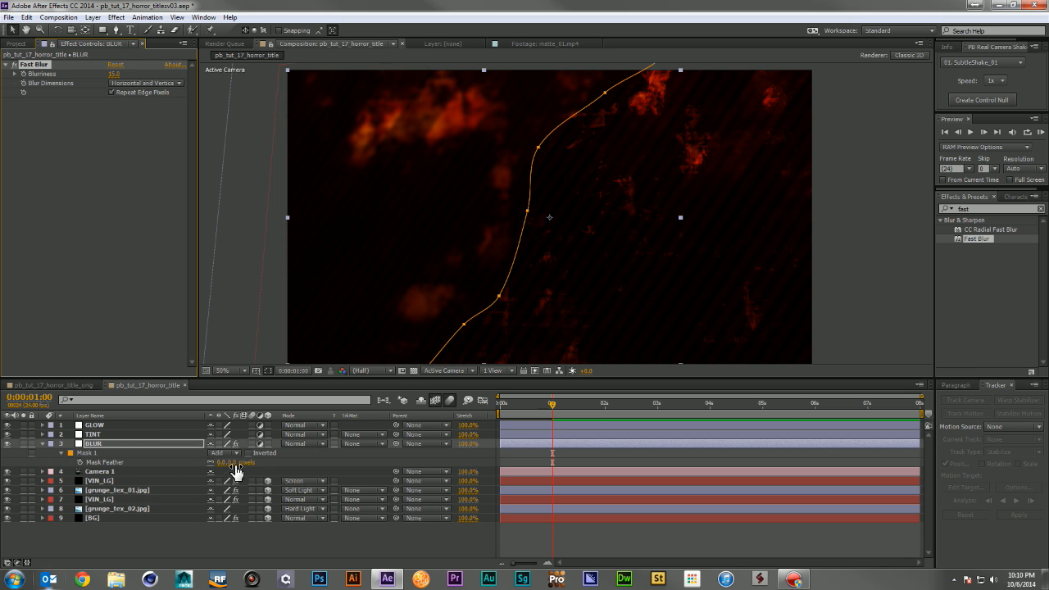
drag(220, 463, 568, 435)
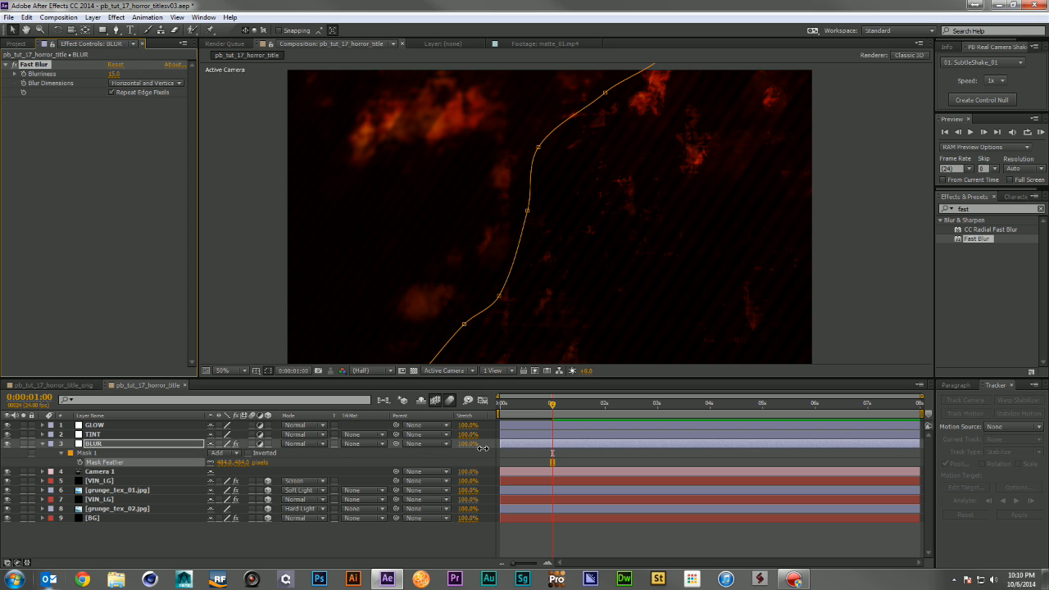
click(403, 533)
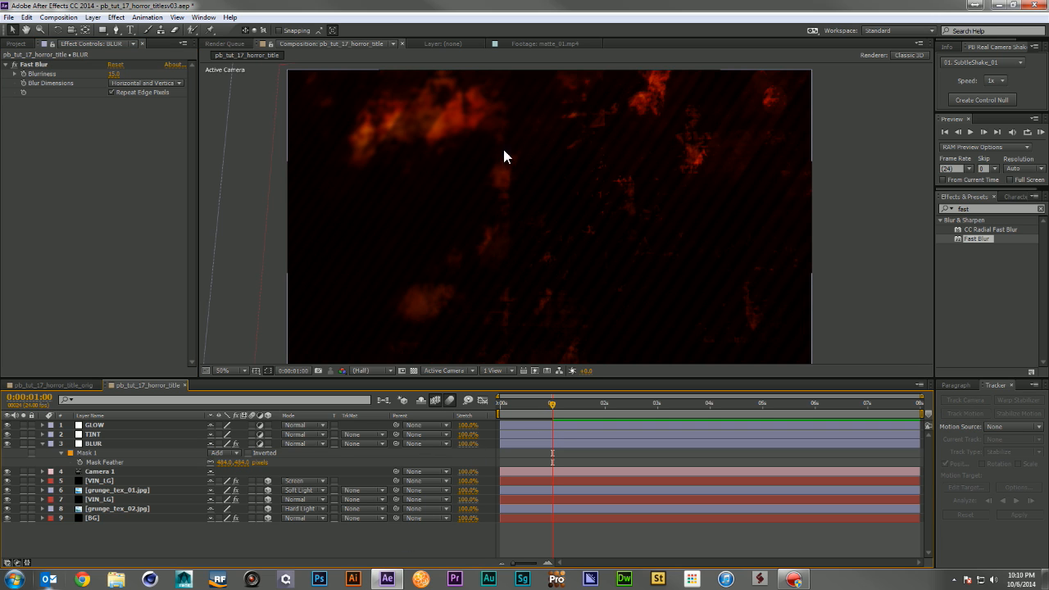
Step: Apply Hue/Saturation to the TINT layer, set Master Hue to +18° and toggle the effect to compare the color
click(104, 434)
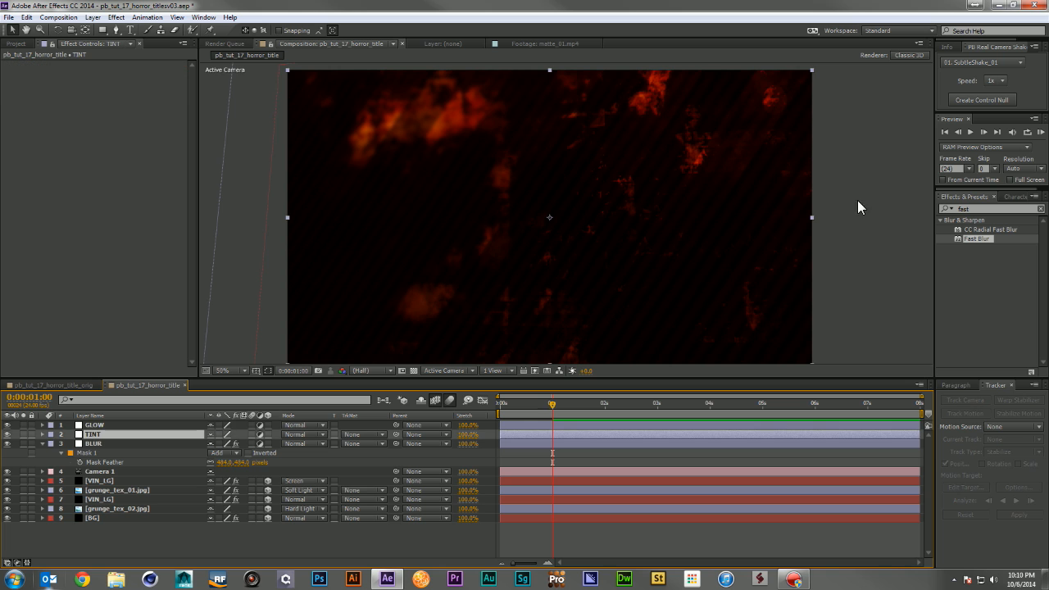
click(992, 212)
double_click(992, 213)
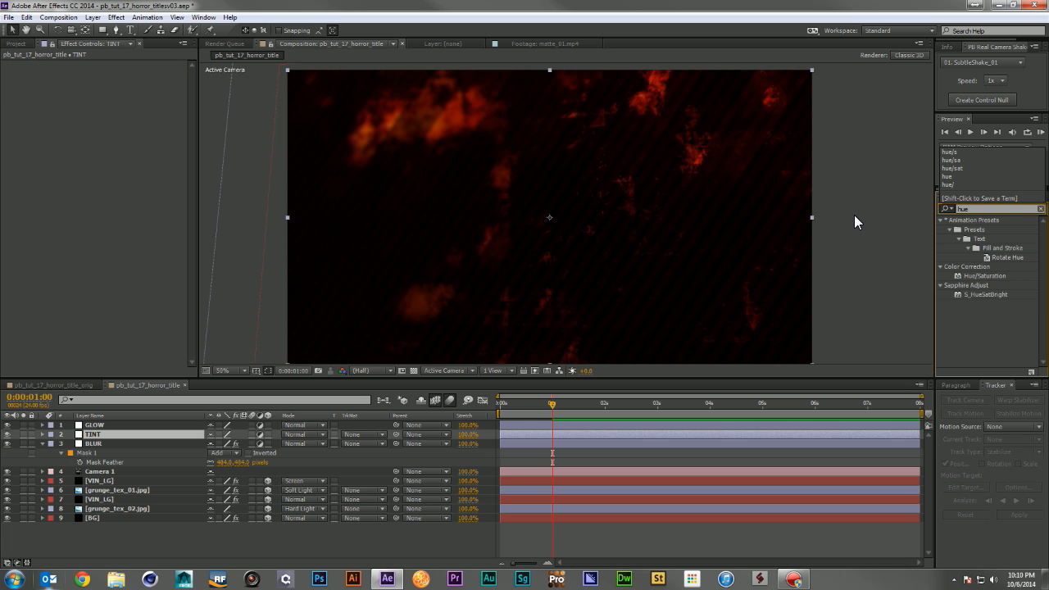
text(/sa)
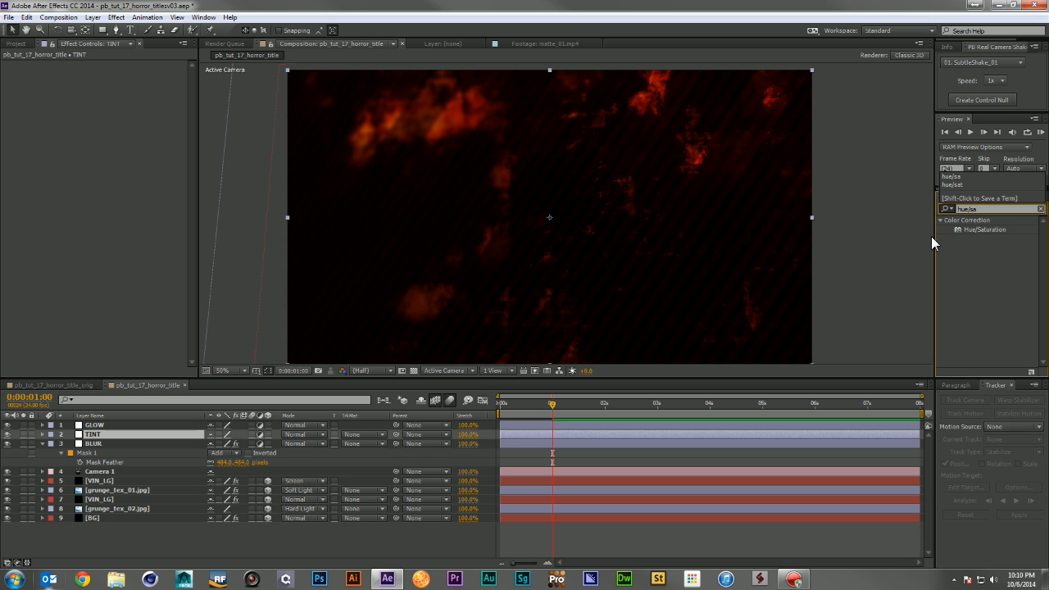
drag(972, 229, 113, 431)
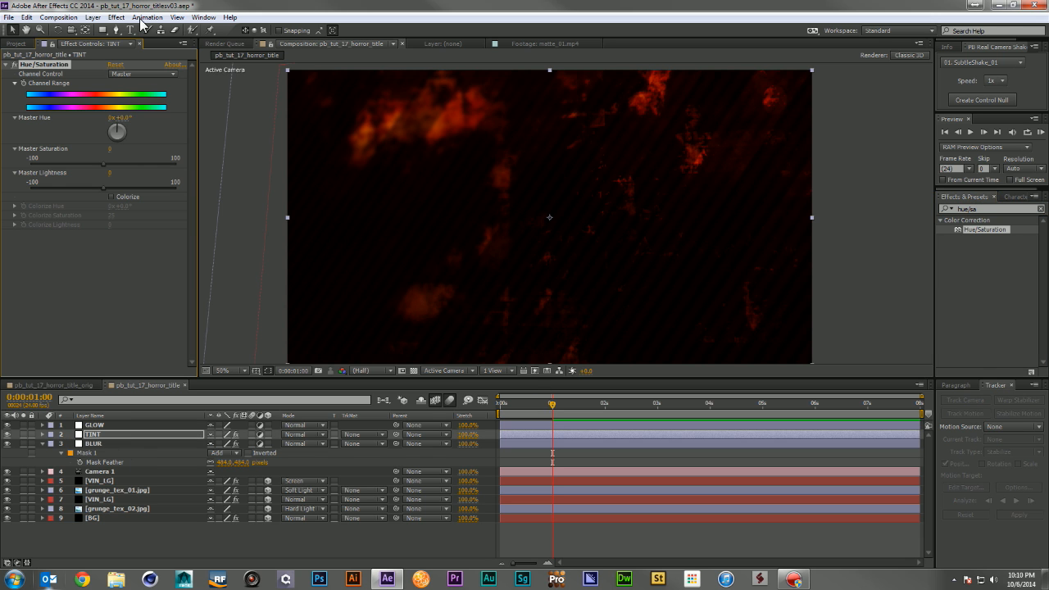
drag(120, 119, 129, 119)
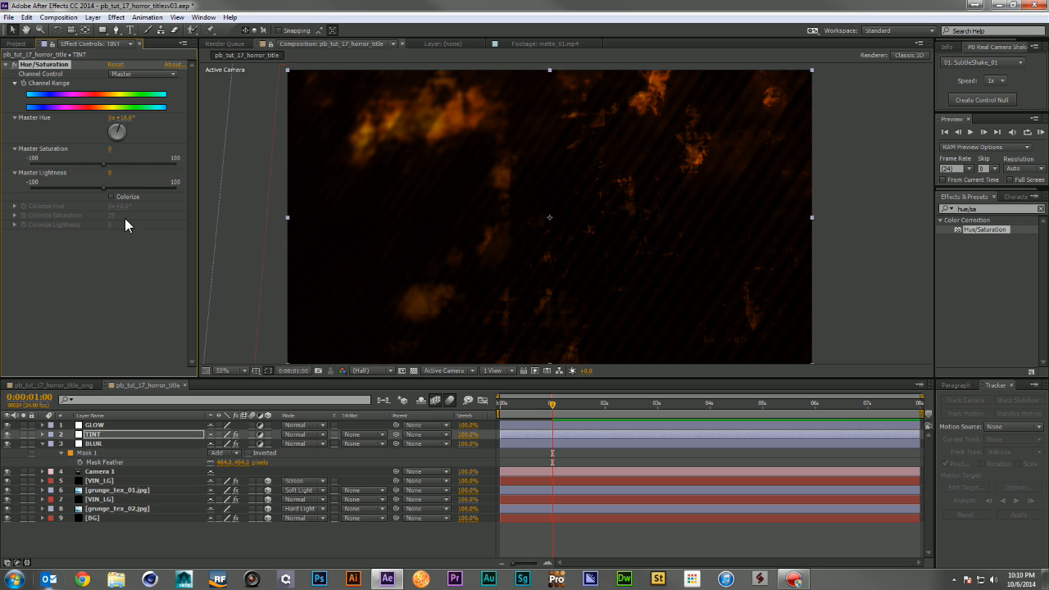
click(14, 64)
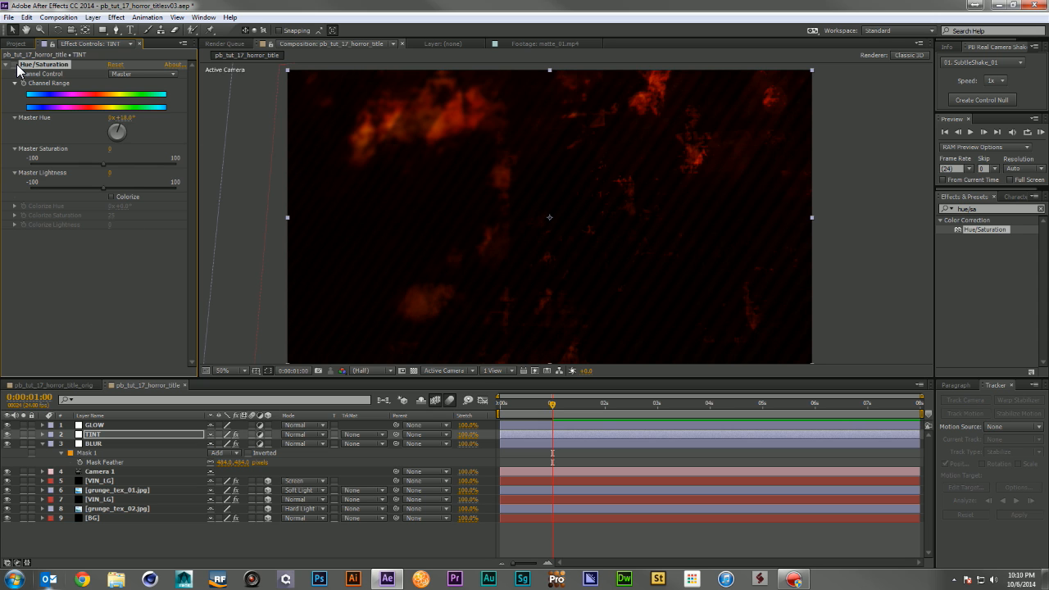
click(15, 64)
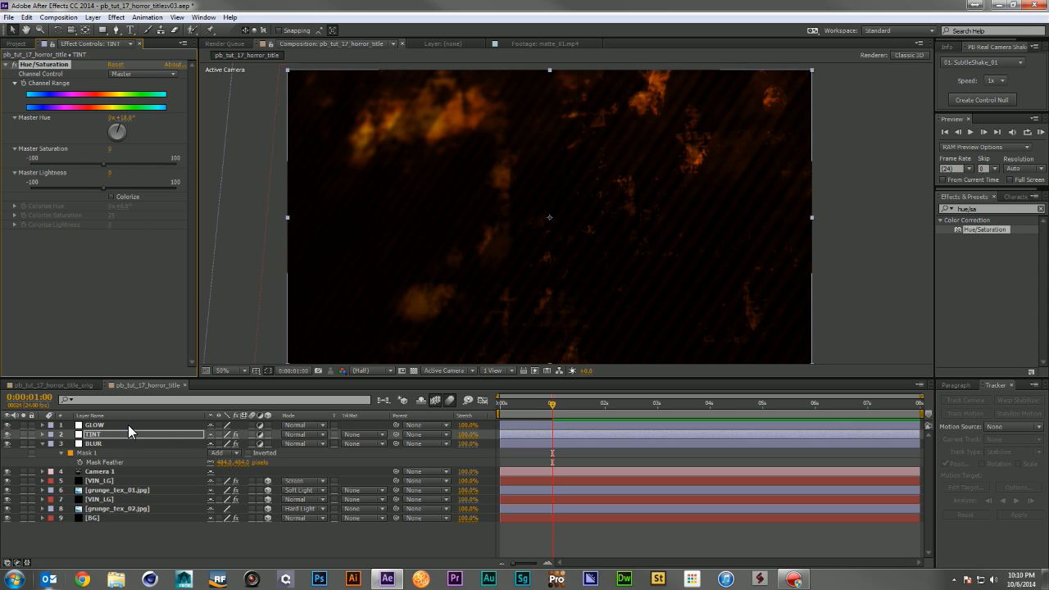
Step: Find the Stylize Glow effect and apply it to the GLOW layer
click(127, 424)
click(998, 209)
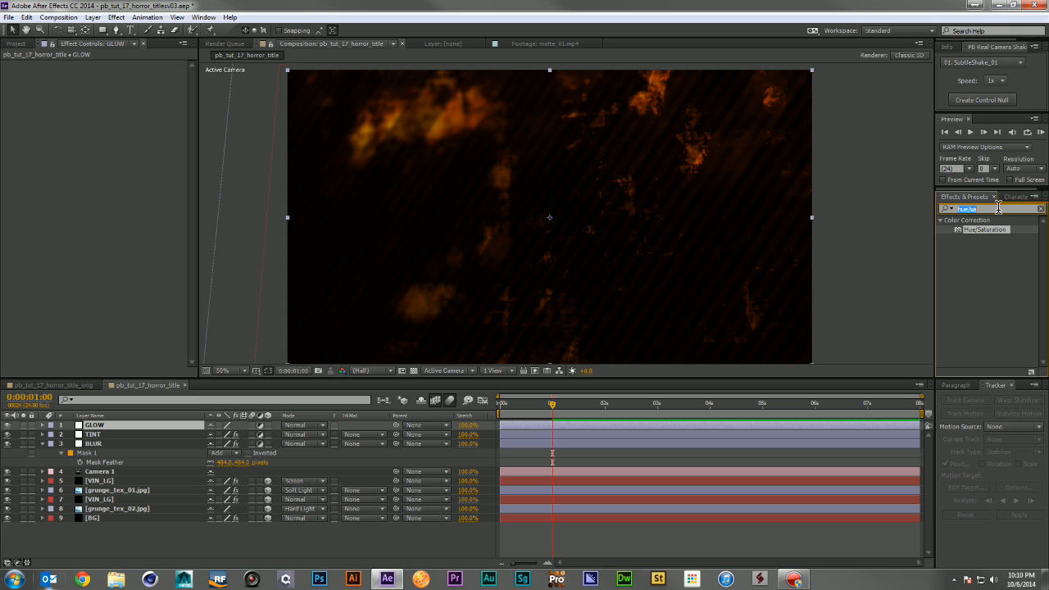
text(glow)
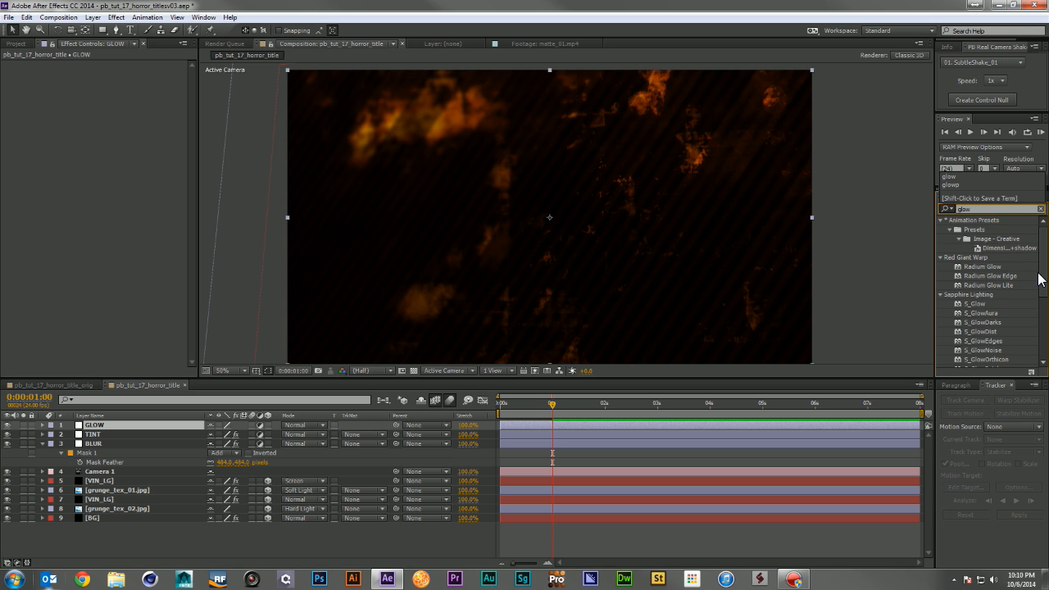
scroll(1041, 278, down, 5)
drag(972, 301, 95, 426)
Step: Set the Glow effect's radius to about 254 and threshold to about 28%, and adjust its intensity
drag(115, 93, 214, 89)
drag(116, 83, 107, 83)
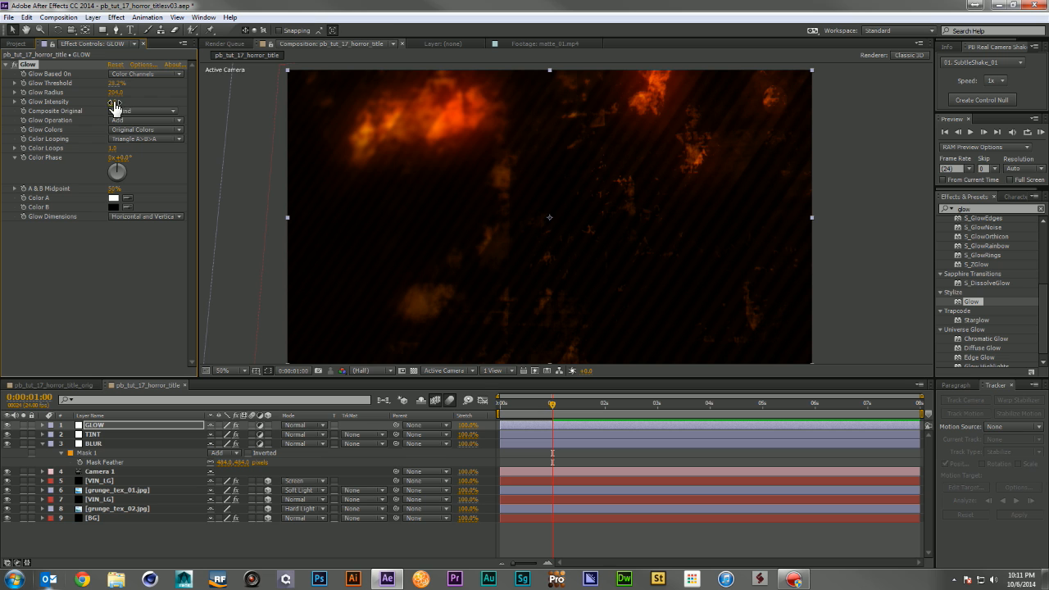
drag(114, 102, 131, 106)
Step: Set the TINT layer's Master Hue to +27°, collapse the BLUR layer's properties and scrub through the first seconds to check
click(97, 434)
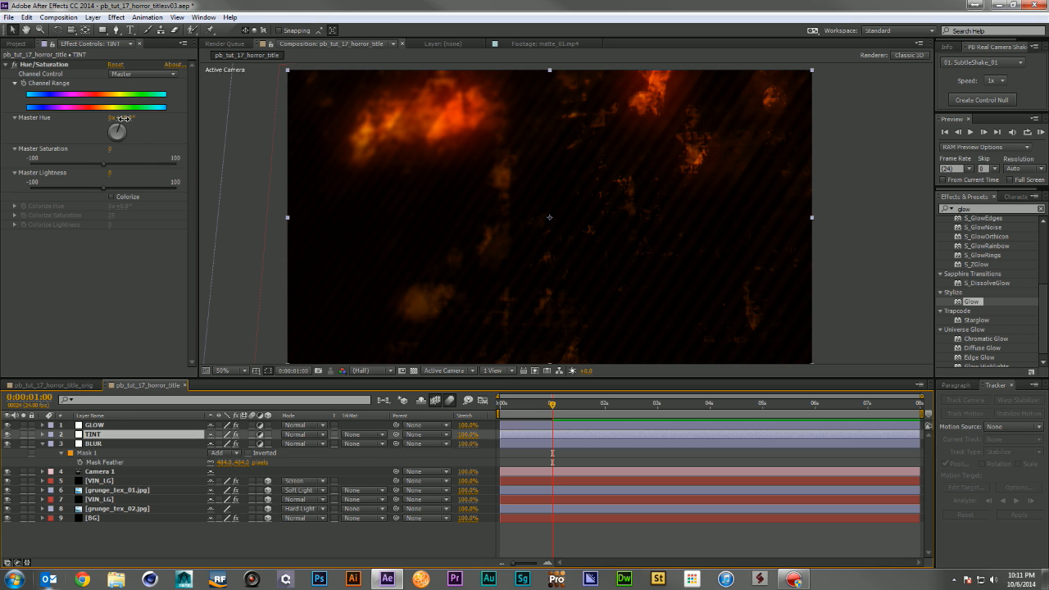
drag(121, 118, 130, 118)
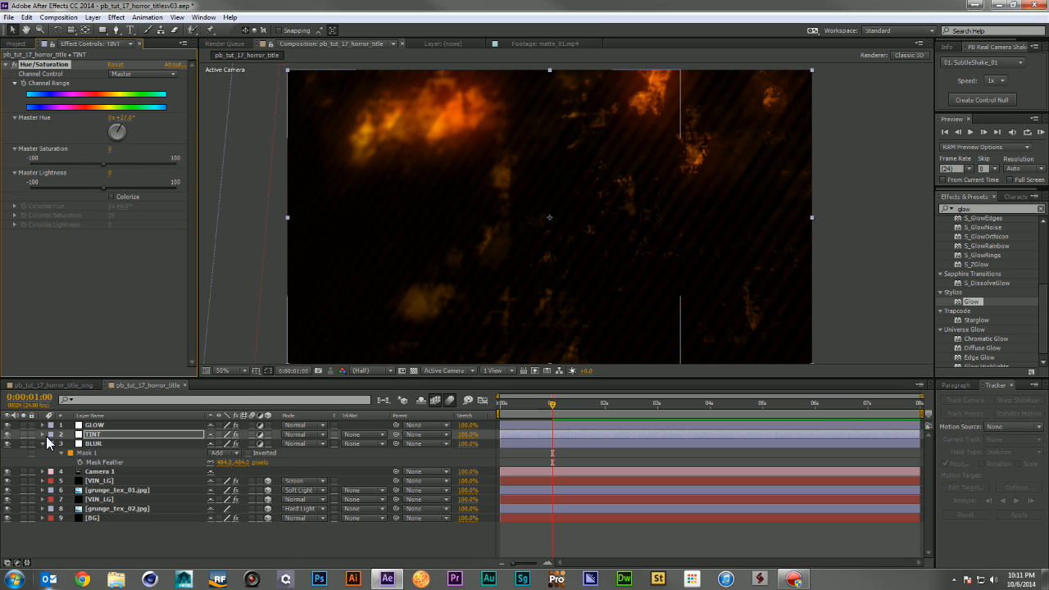
click(43, 444)
click(187, 527)
click(531, 403)
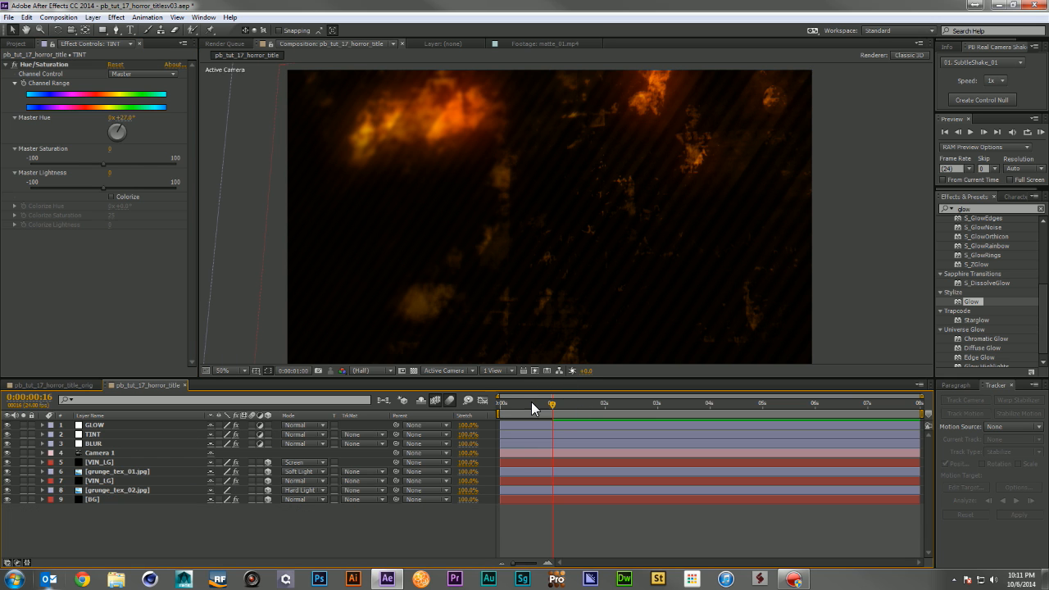
drag(531, 402, 660, 418)
Step: Create a black 1920 x 1080 solid named FRACTAL and place it directly beneath the upper VIN_LG layer
key(ctrl+y)
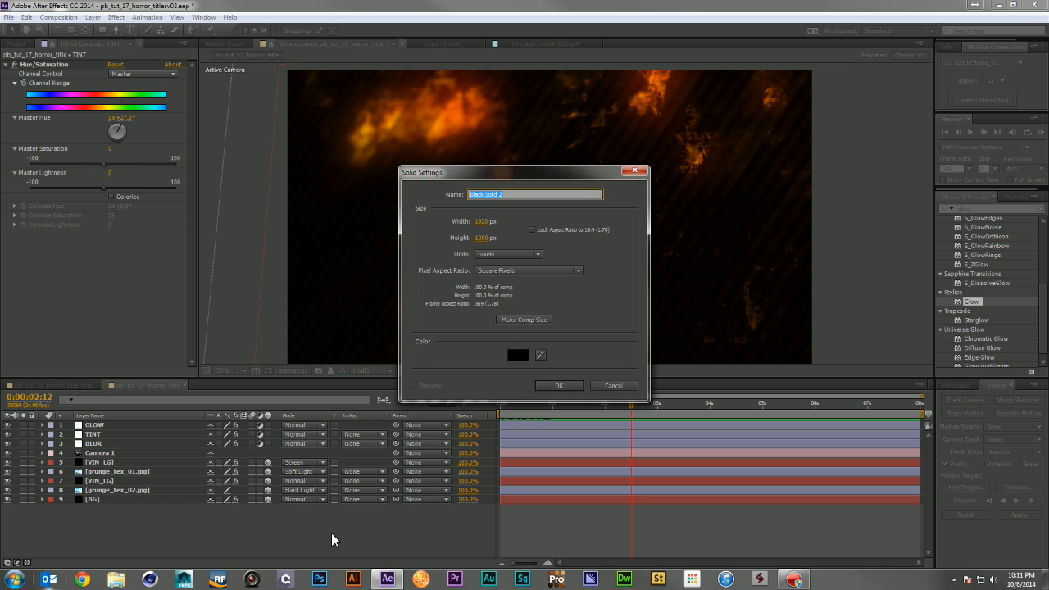
text(FRACTAL)
key(Return)
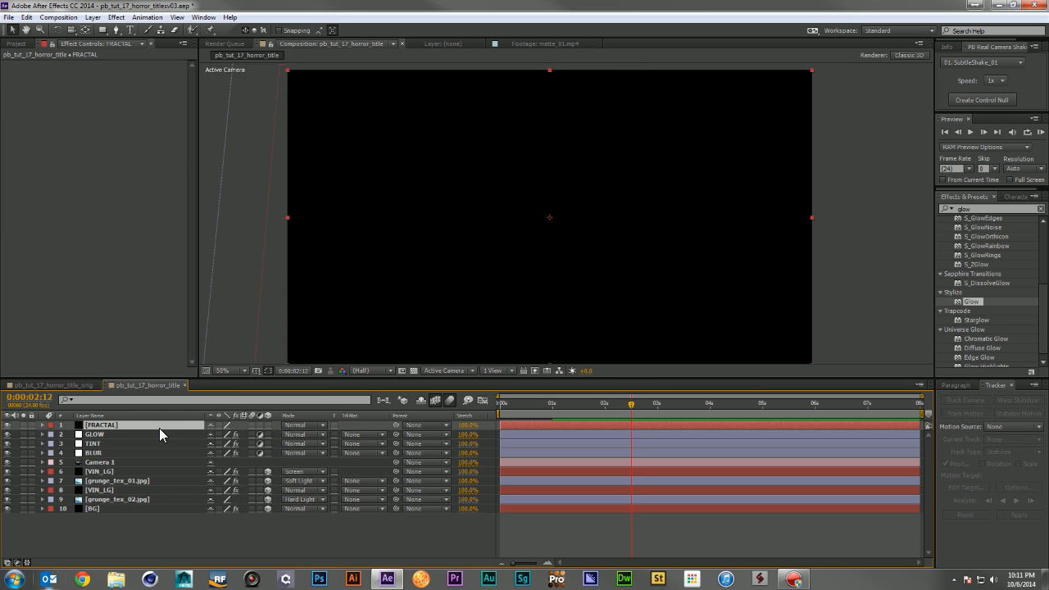
drag(159, 428, 161, 477)
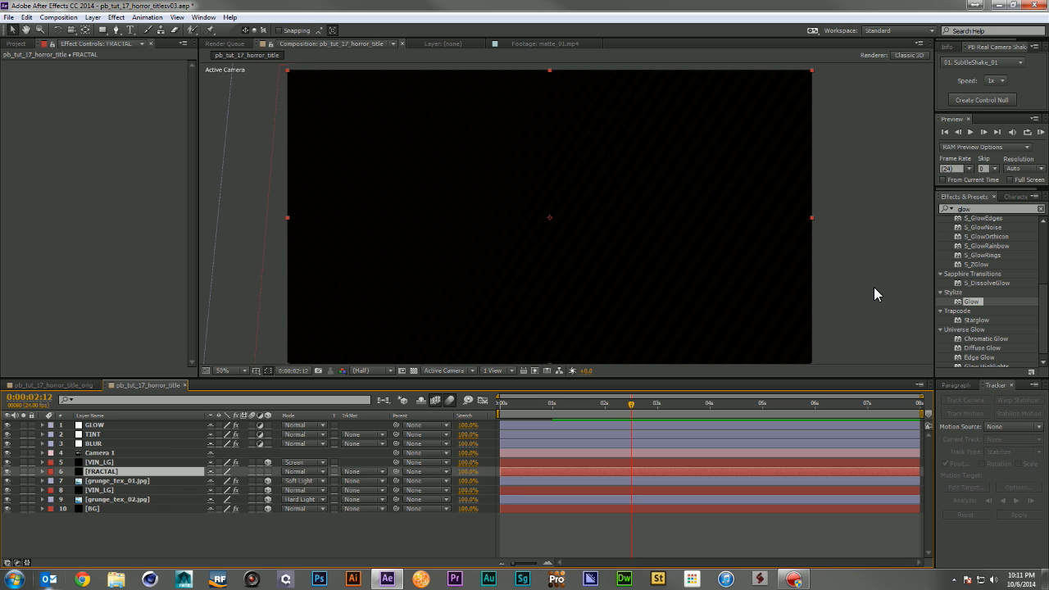
Step: Find the Fractal Noise effect and apply it to the FRACTAL layer
click(989, 208)
text(f)
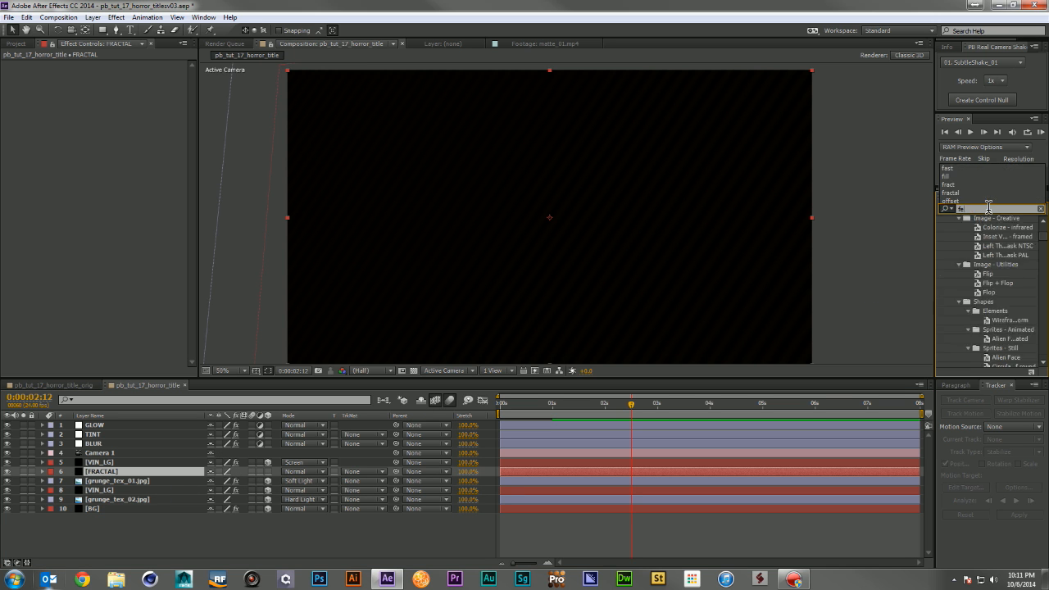
text(racta)
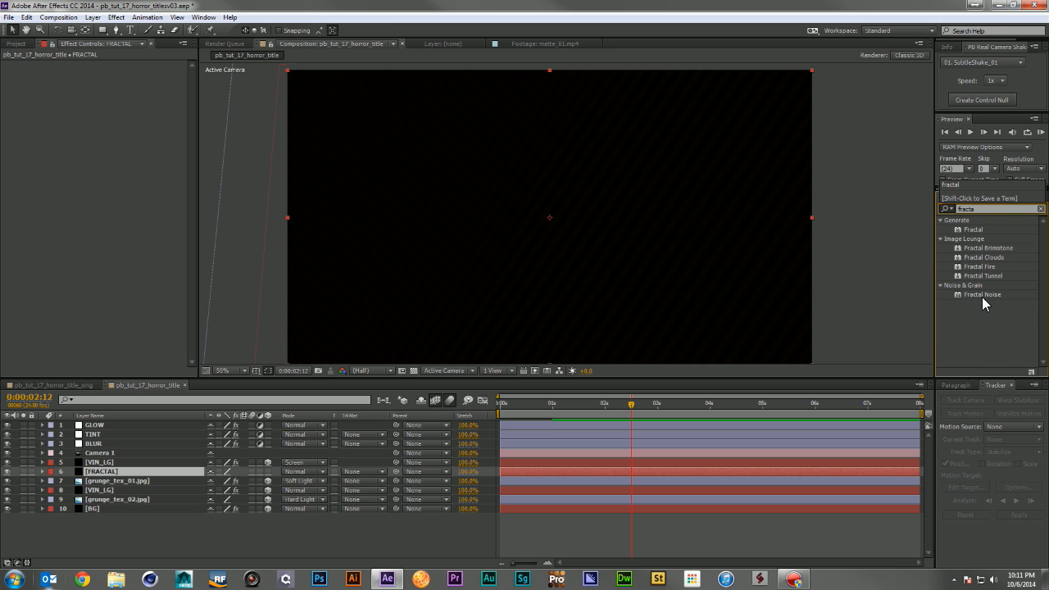
drag(984, 295, 127, 469)
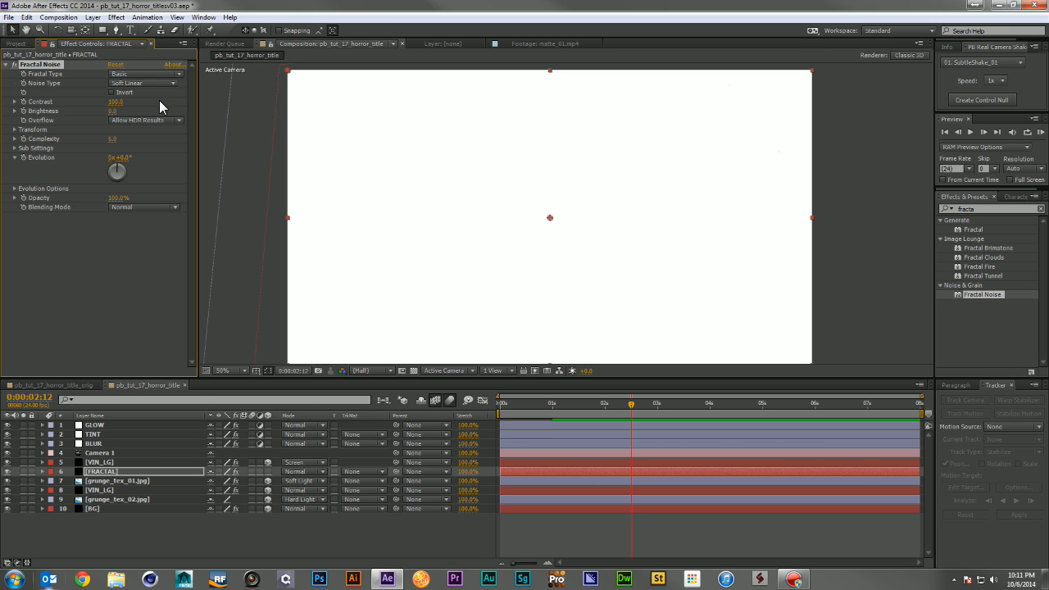
Step: Solo the FRACTAL layer, try the Smeary fractal type, choose Swirly instead and turn solo off
click(23, 472)
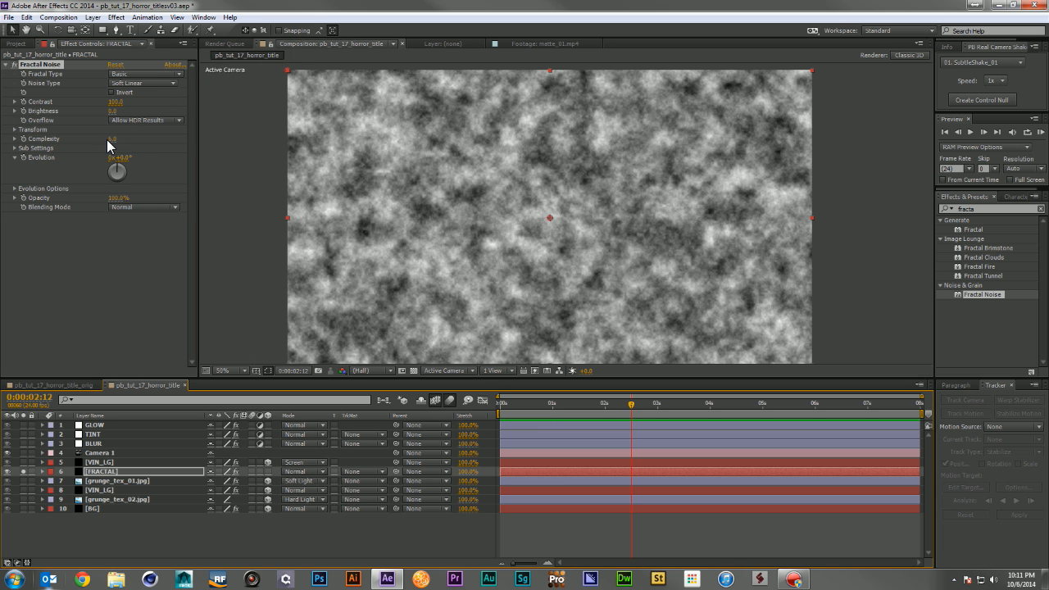
click(140, 76)
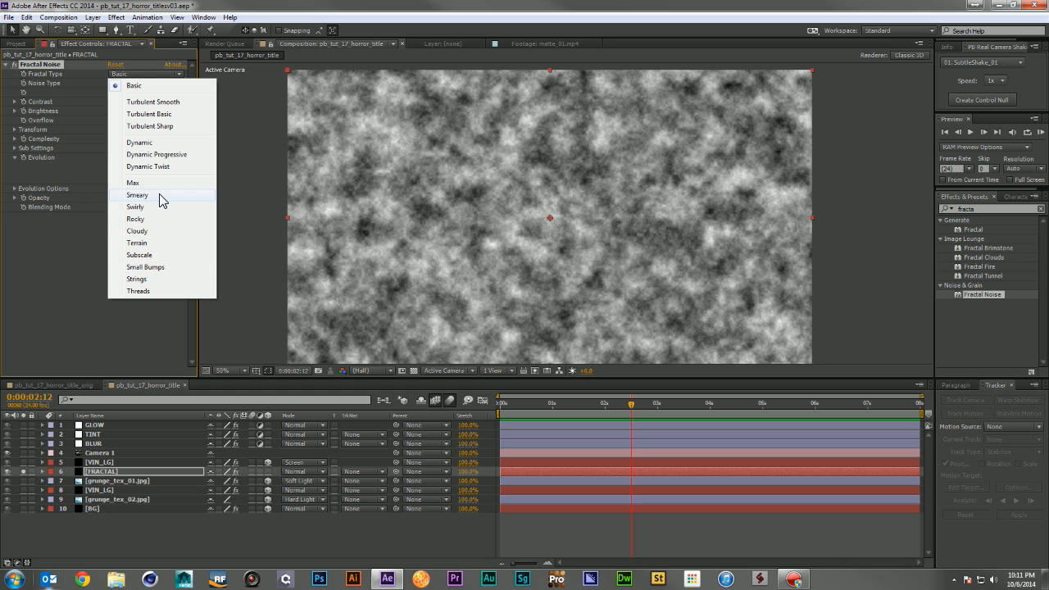
click(158, 196)
click(138, 74)
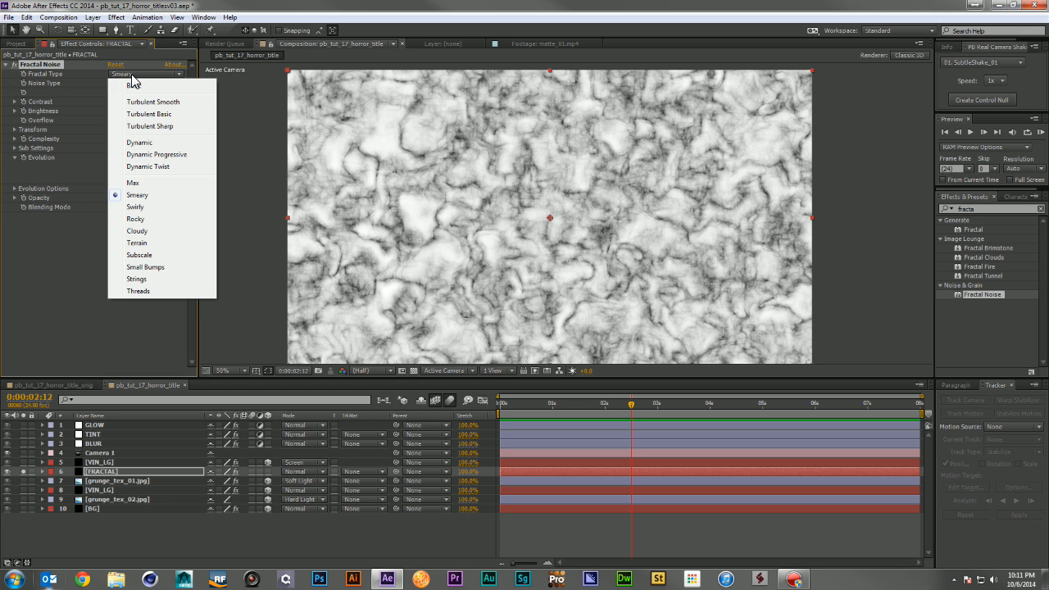
click(143, 206)
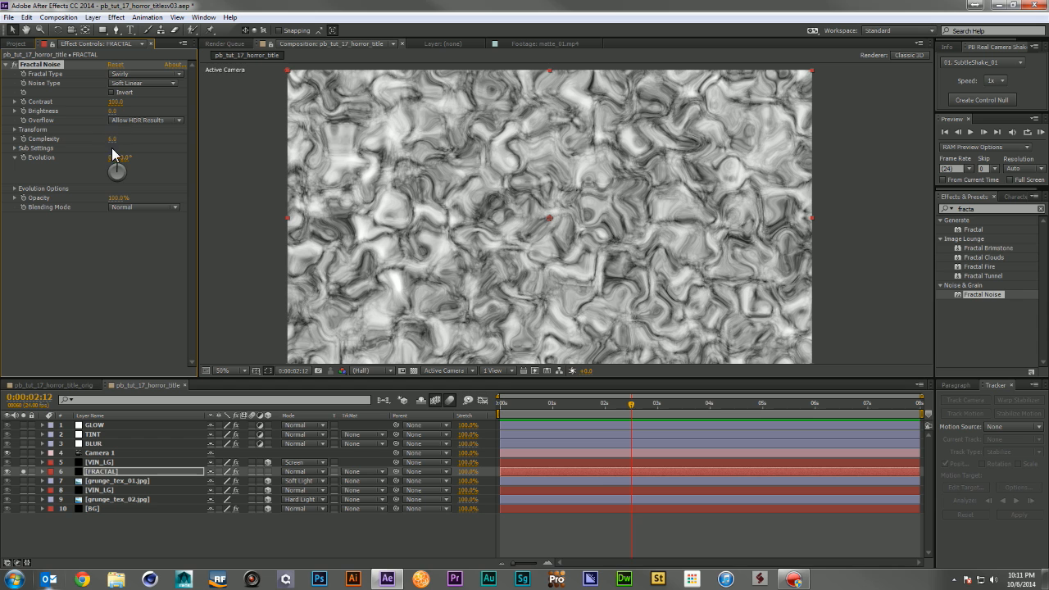
click(23, 472)
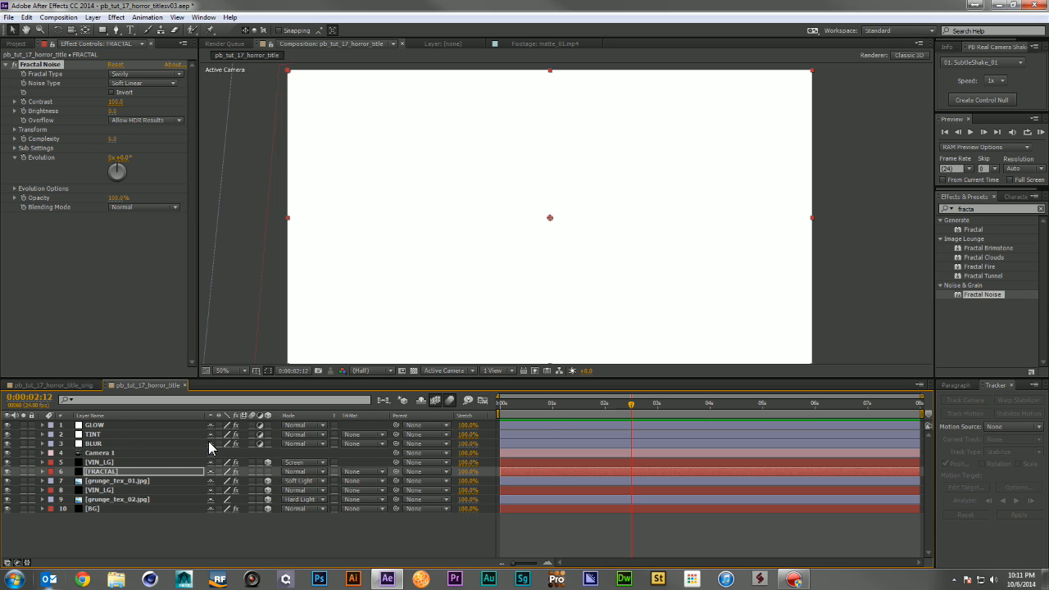
Step: Lower the Fractal Noise Contrast to about 36 and its Transform Scale to about 68
click(115, 473)
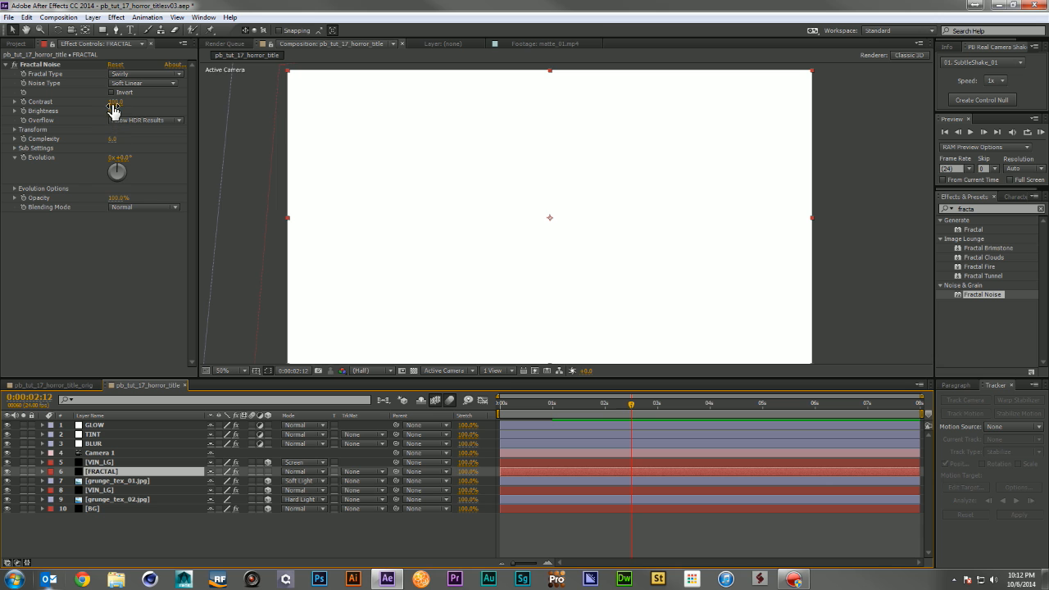
drag(116, 103, 18, 115)
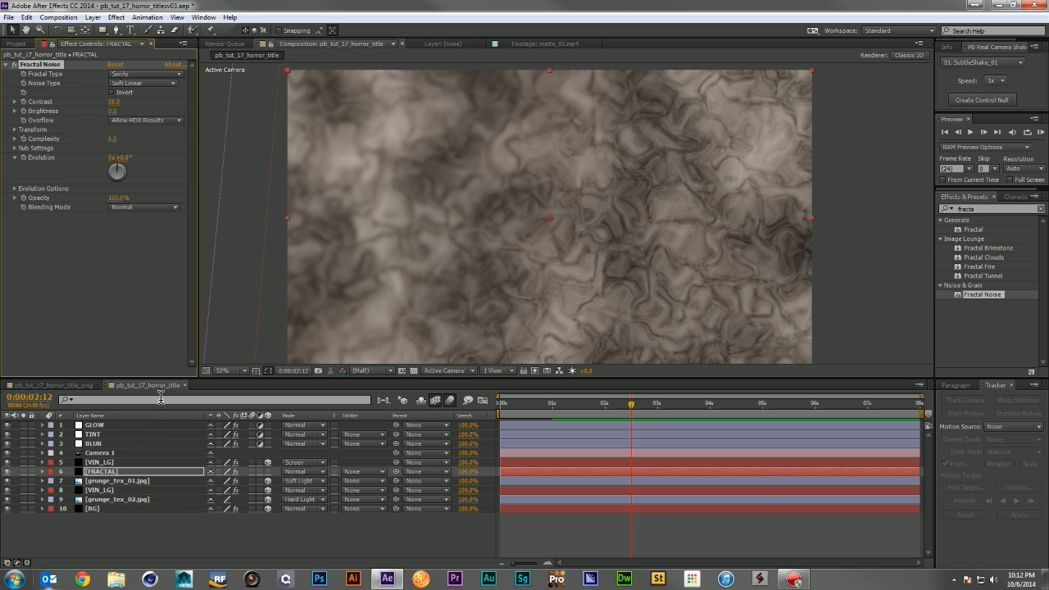
click(15, 140)
click(15, 138)
click(15, 149)
click(15, 148)
click(15, 130)
drag(119, 157, 100, 157)
Step: Animate the Fractal Noise Evolution from 0 at the first frame to 2 full revolutions at 0:00:07:23
click(500, 403)
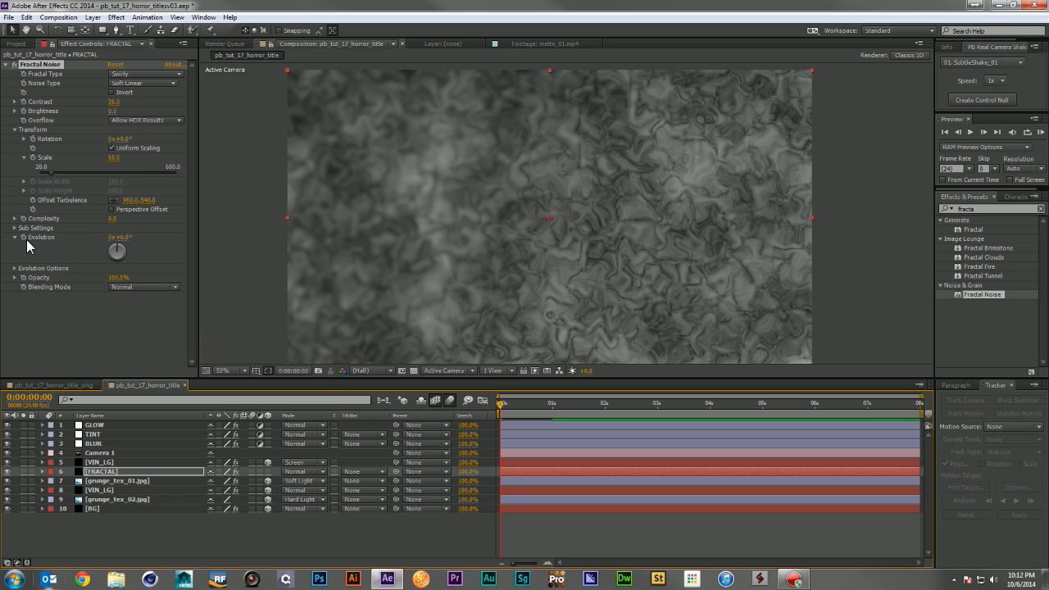
click(24, 237)
click(916, 403)
click(110, 237)
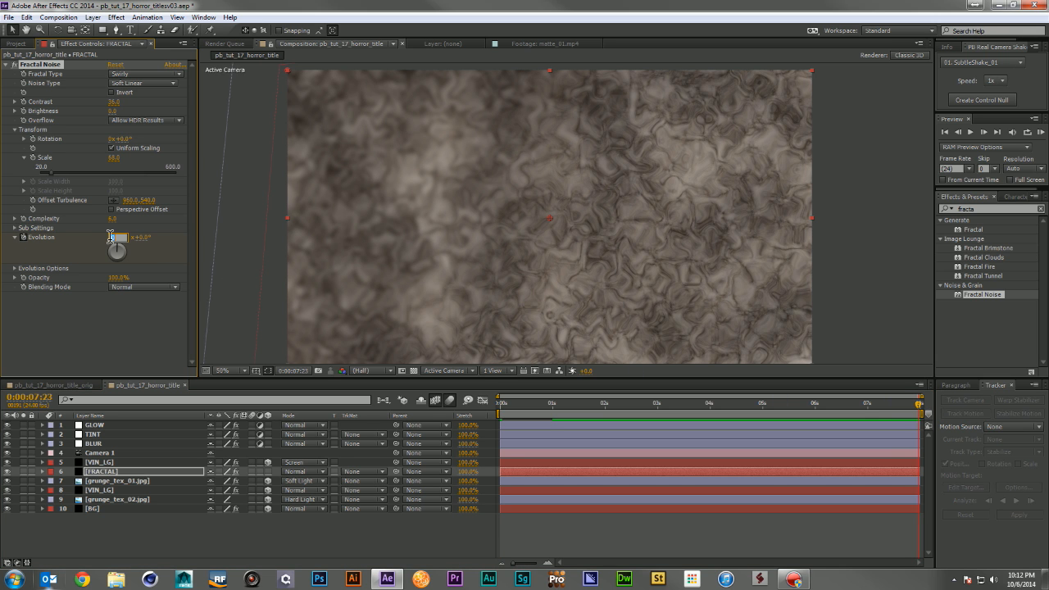
text(2)
key(Return)
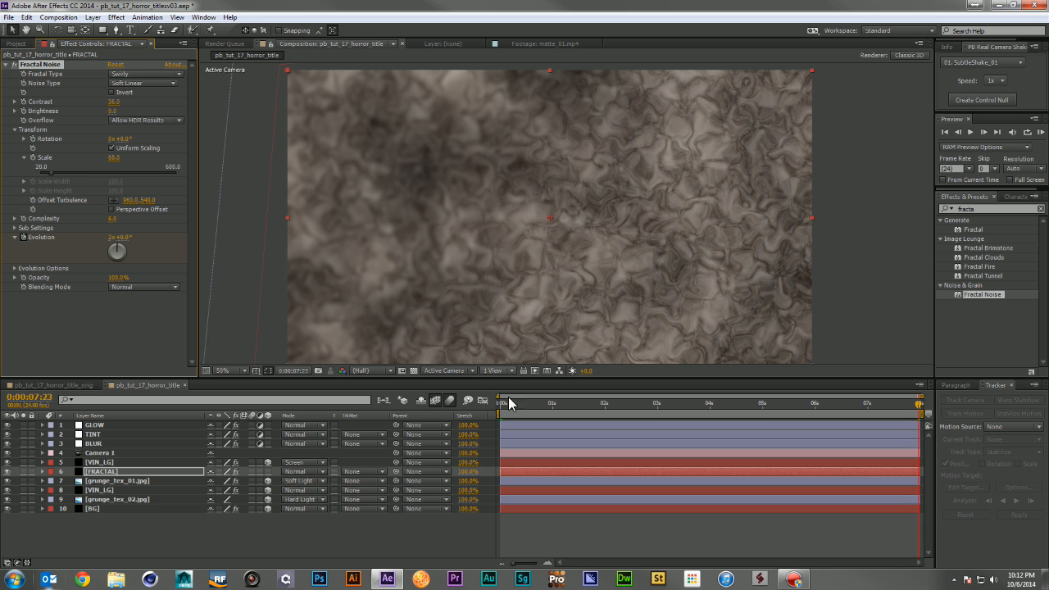
Step: Scrub through the noise animation and set the FRACTAL layer's blending mode to Multiply
drag(501, 410, 655, 412)
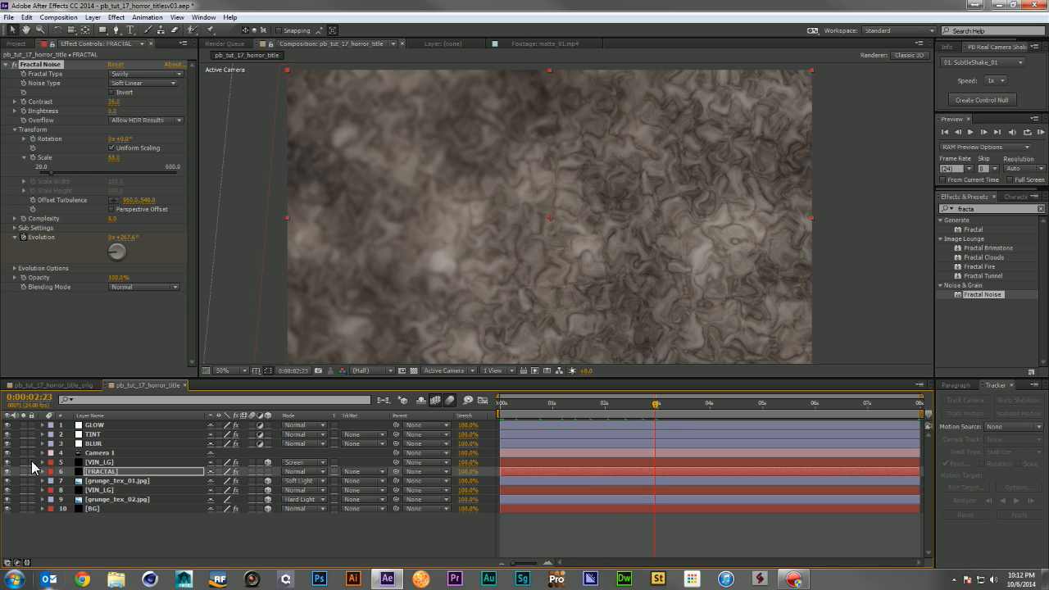
click(323, 472)
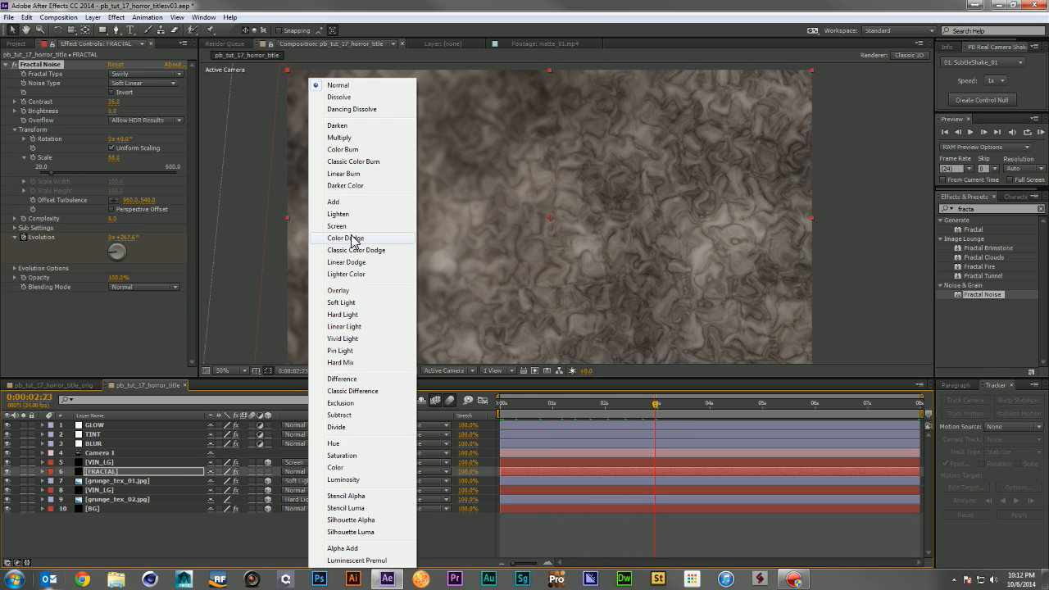
click(349, 138)
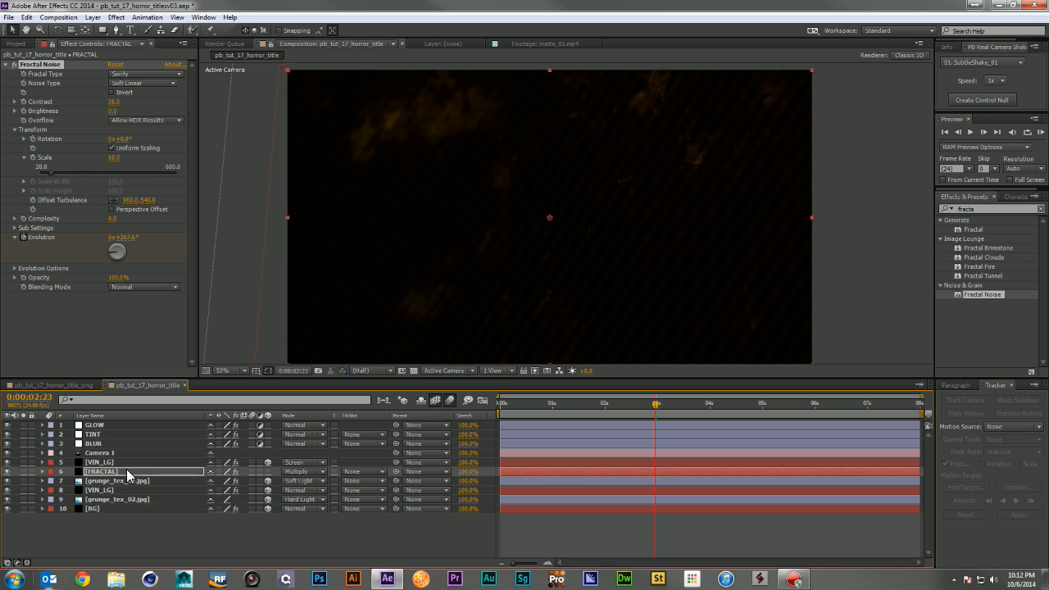
Step: Lower the FRACTAL layer's opacity to 51% and scrub through the composition to check the noise
click(100, 474)
key(t)
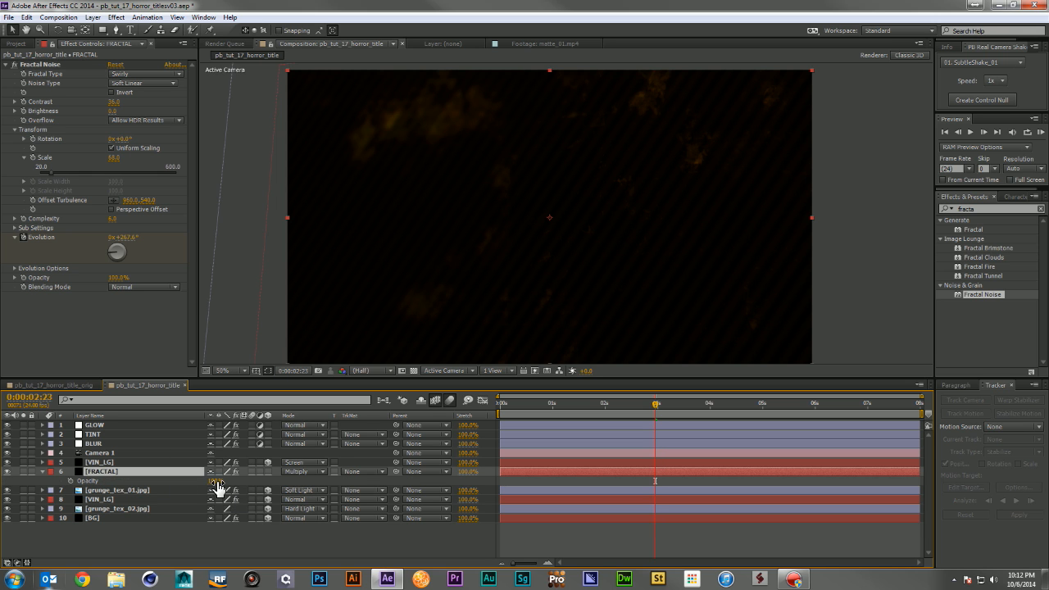
drag(218, 487, 195, 488)
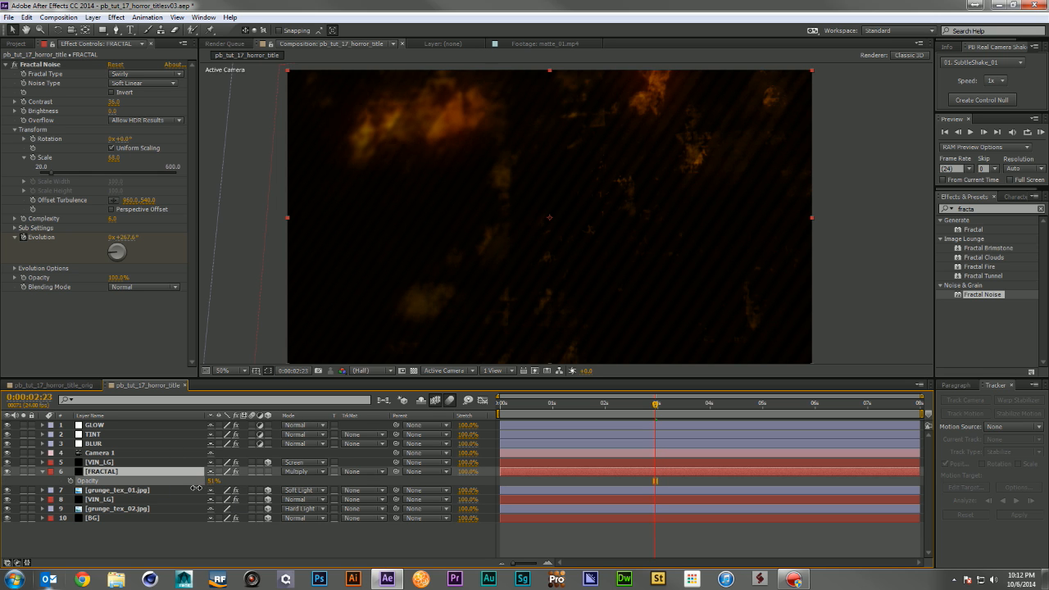
click(552, 407)
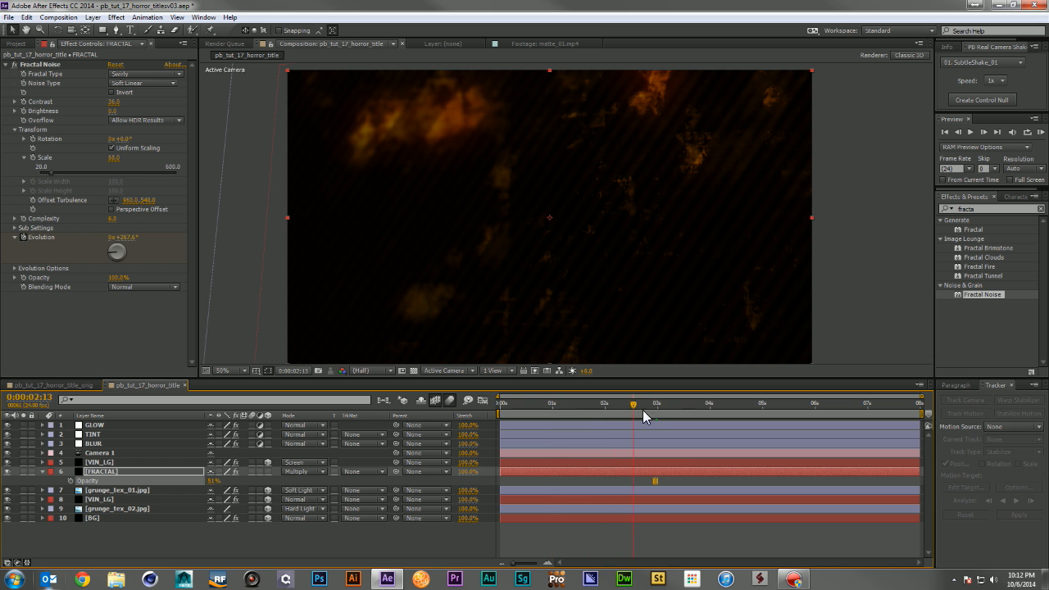
drag(814, 416, 495, 418)
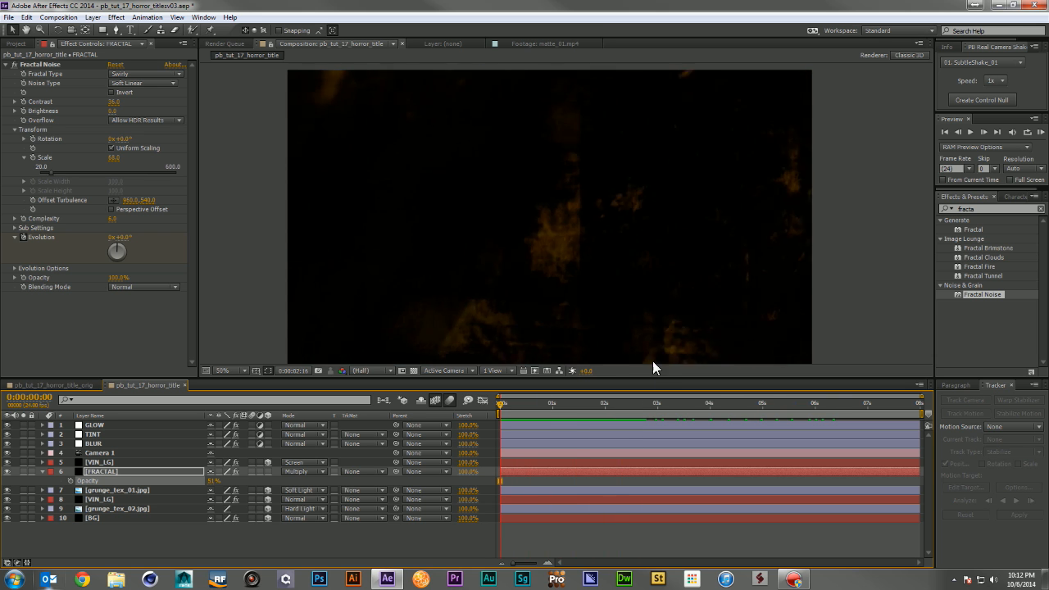
drag(616, 403, 665, 409)
key(Home)
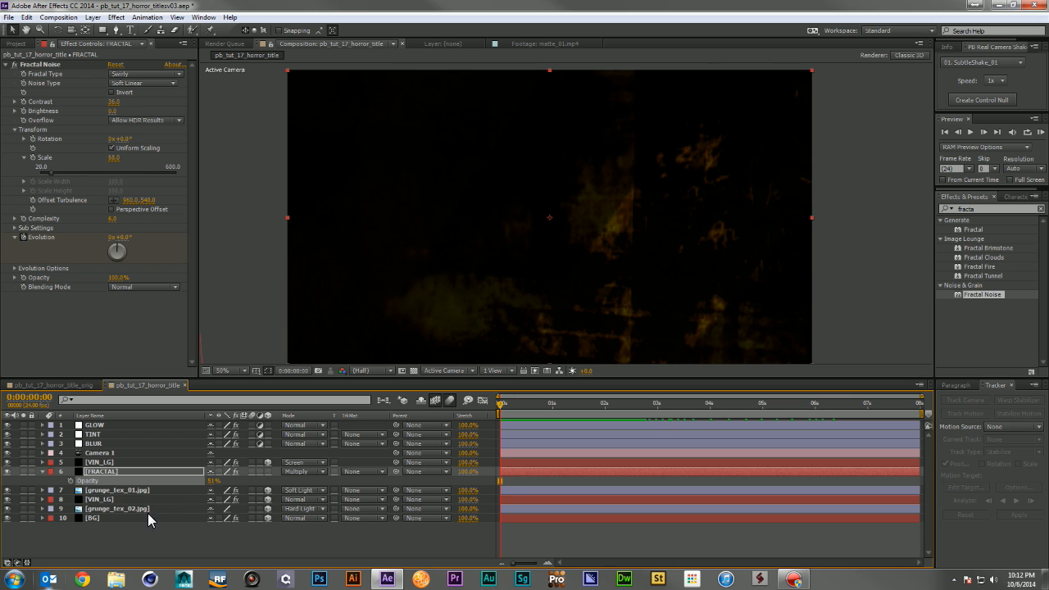
Step: Reveal the FRACTAL layer's keyframed Evolution property and scrub through the timeline to examine the noise animation
click(114, 477)
key(u)
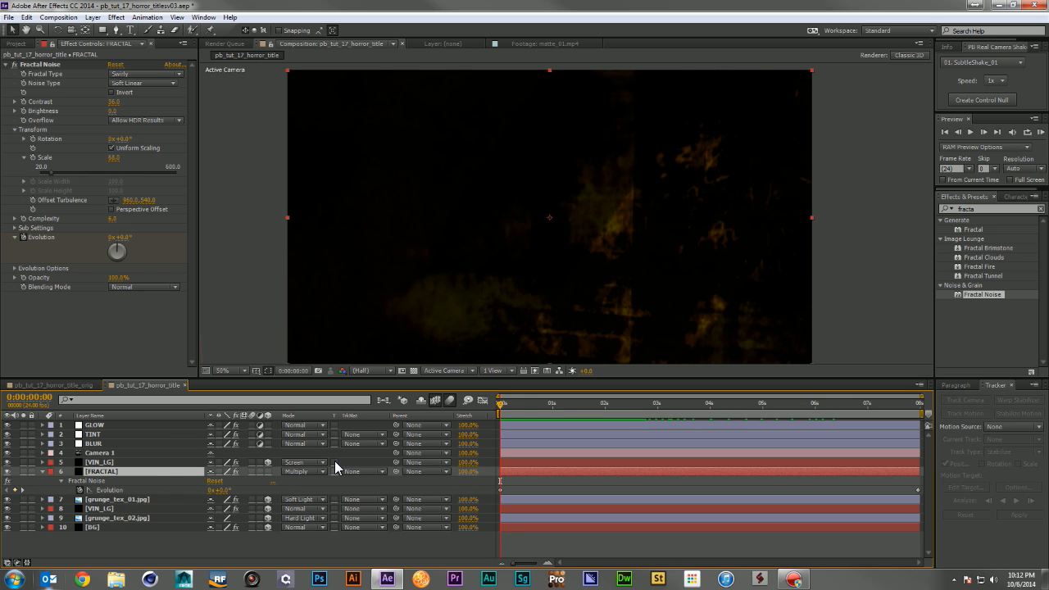
drag(537, 405, 771, 417)
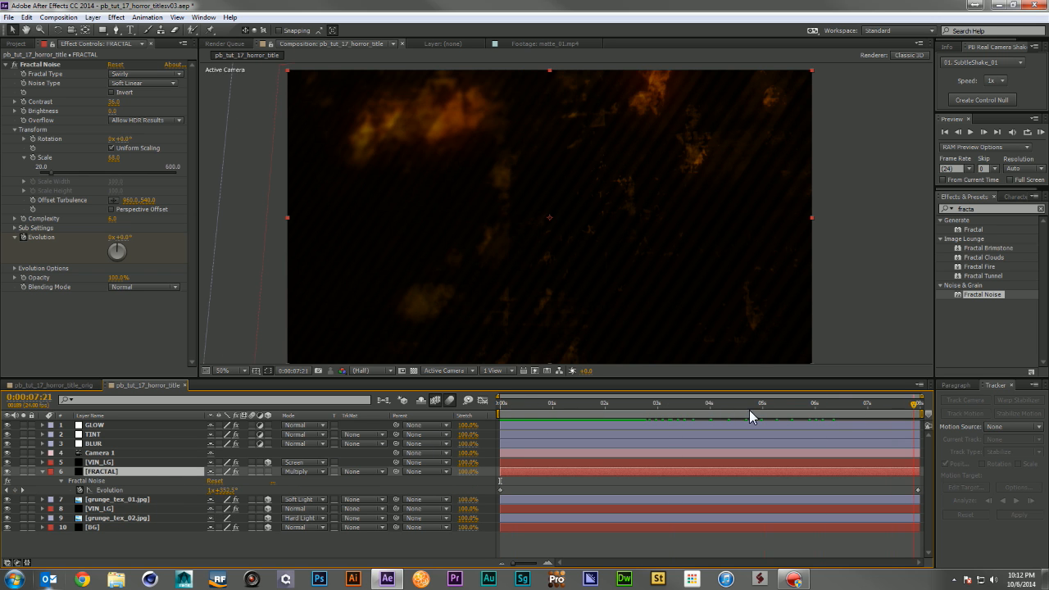
key(Home)
drag(502, 403, 738, 407)
Step: Set the Fractal Noise Contrast to 100 and preview the animation from the first frame
drag(113, 101, 175, 111)
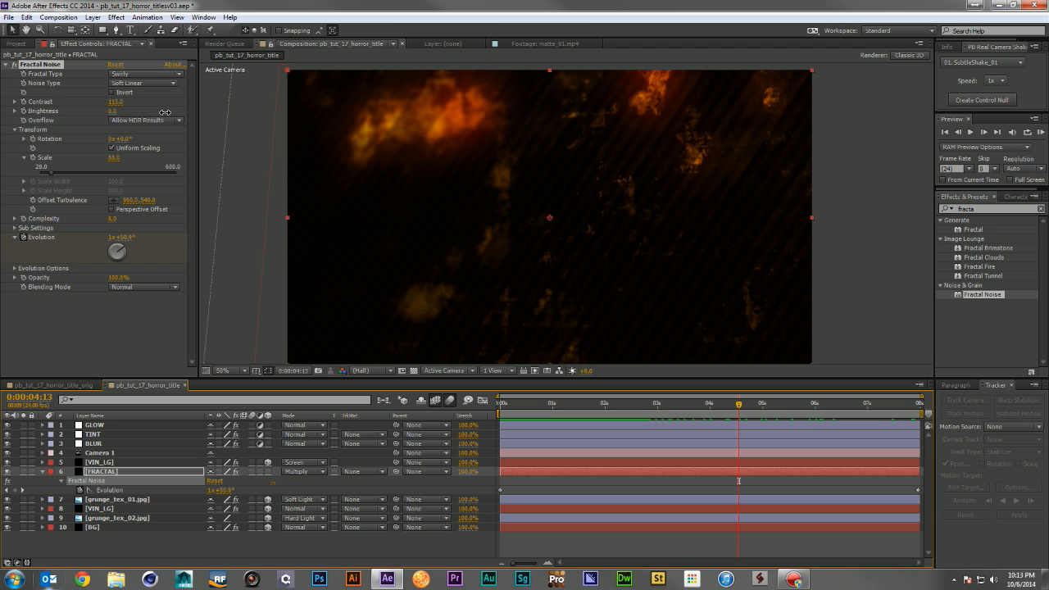
click(116, 102)
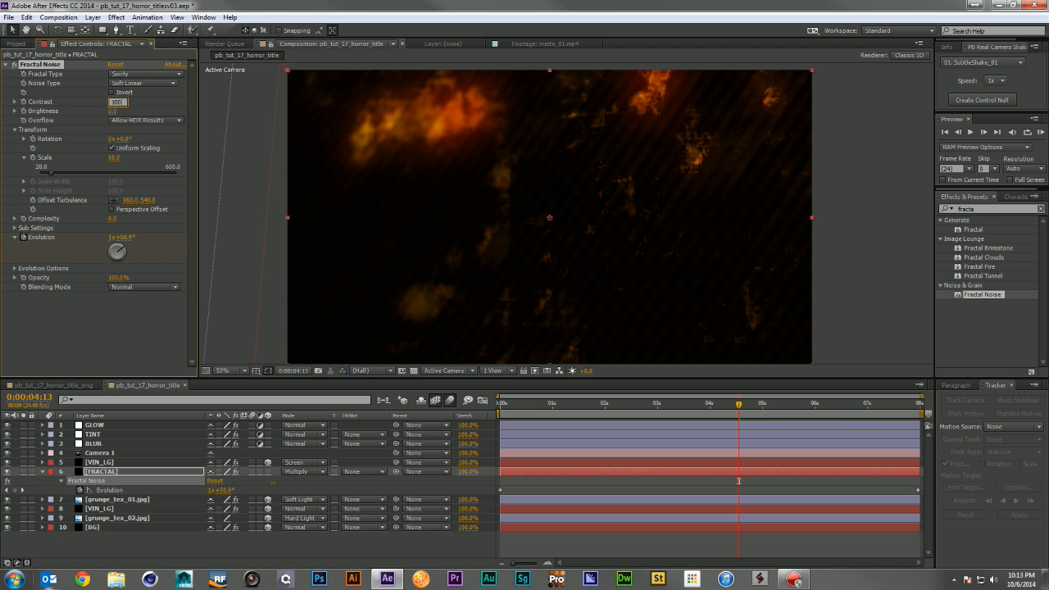
text(100)
key(Return)
click(607, 403)
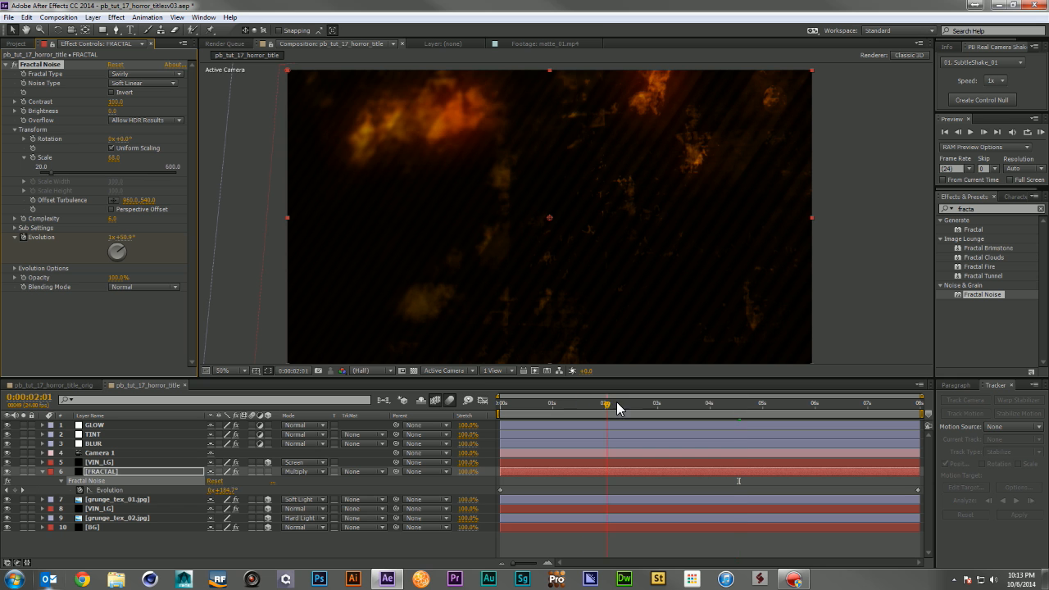
drag(620, 407, 473, 403)
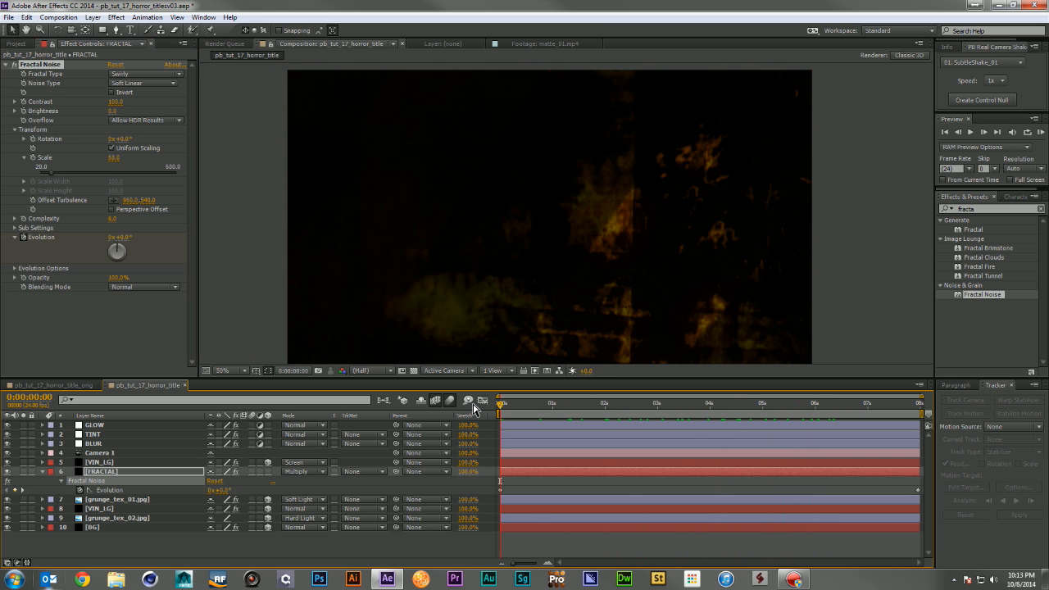
key(space)
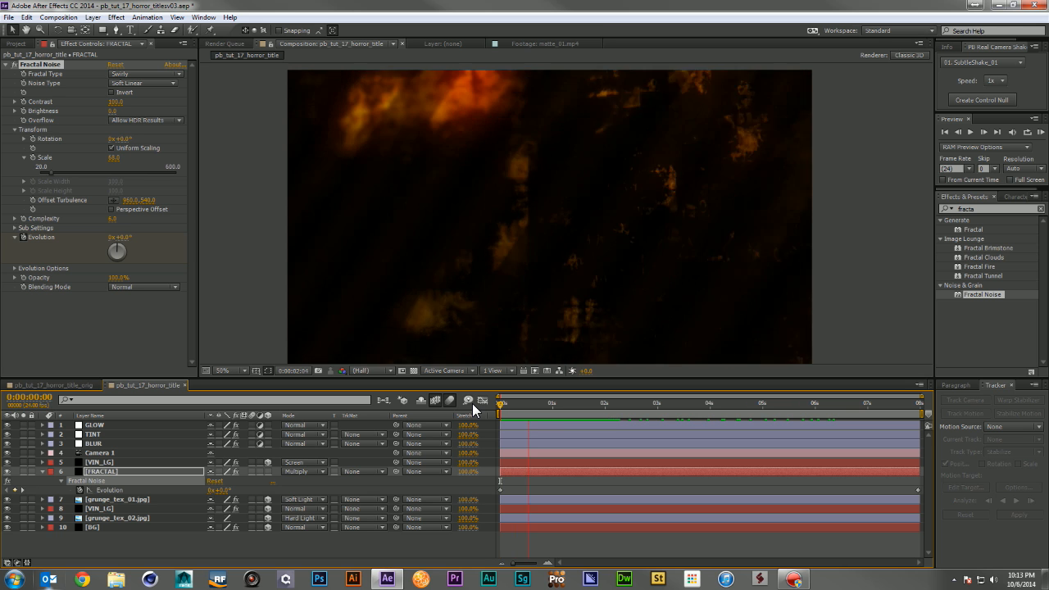
Step: Set the Fractal Noise Evolution at 0:00:07:23 to 5 revolutions and preview the result
click(920, 402)
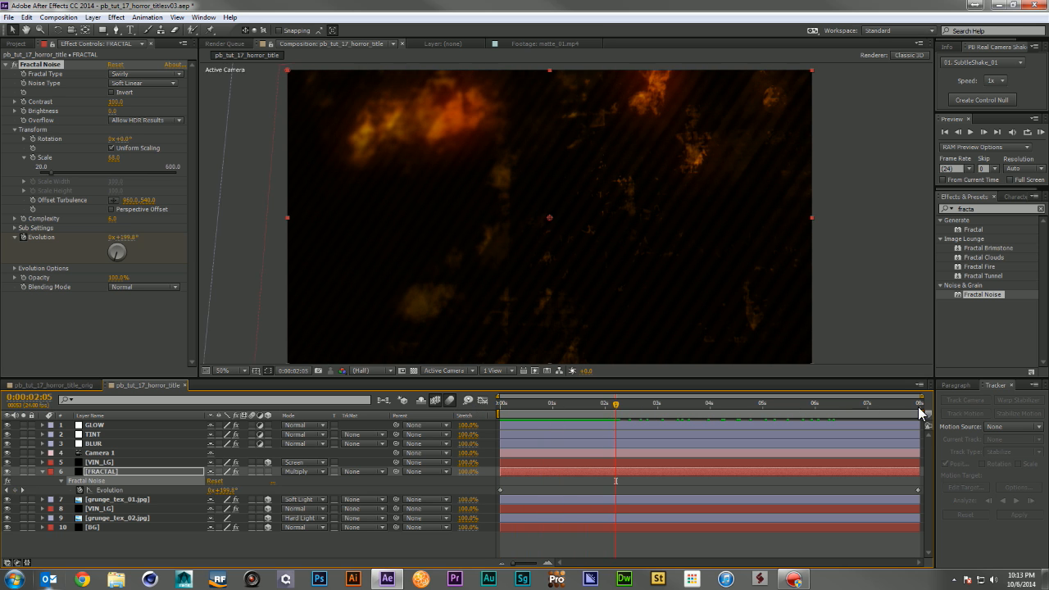
click(112, 237)
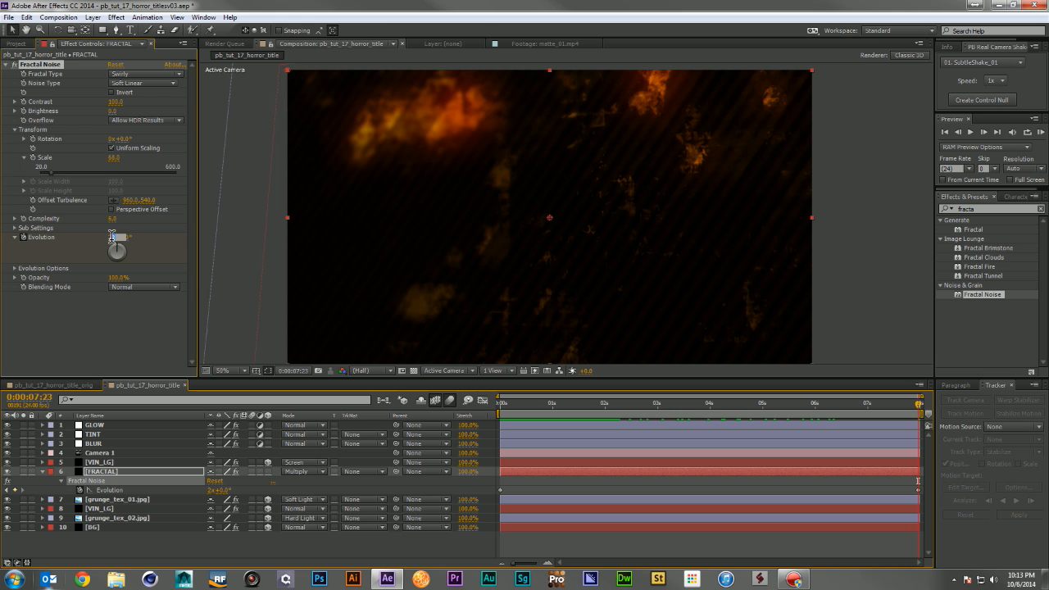
text(5)
key(Return)
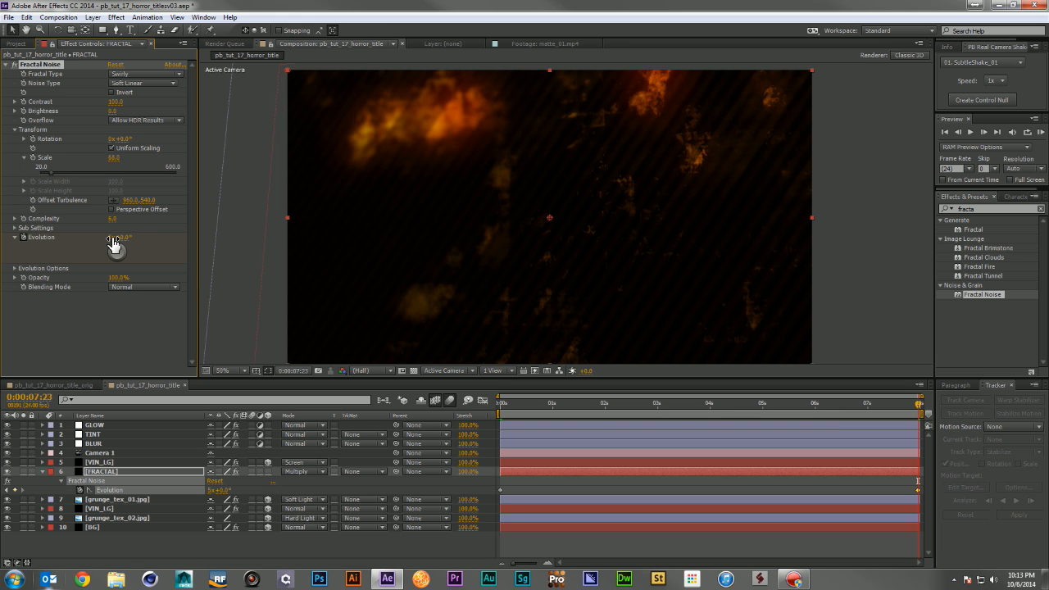
key(KP_0)
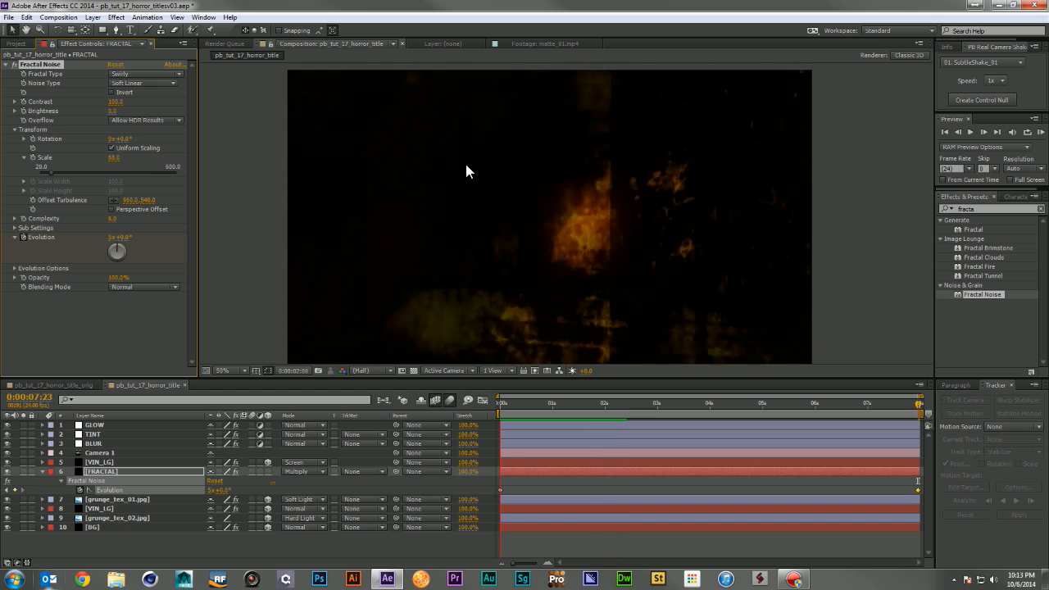
key(space)
Step: Collapse and deselect the FRACTAL layer, save the project and return to the first frame
click(42, 472)
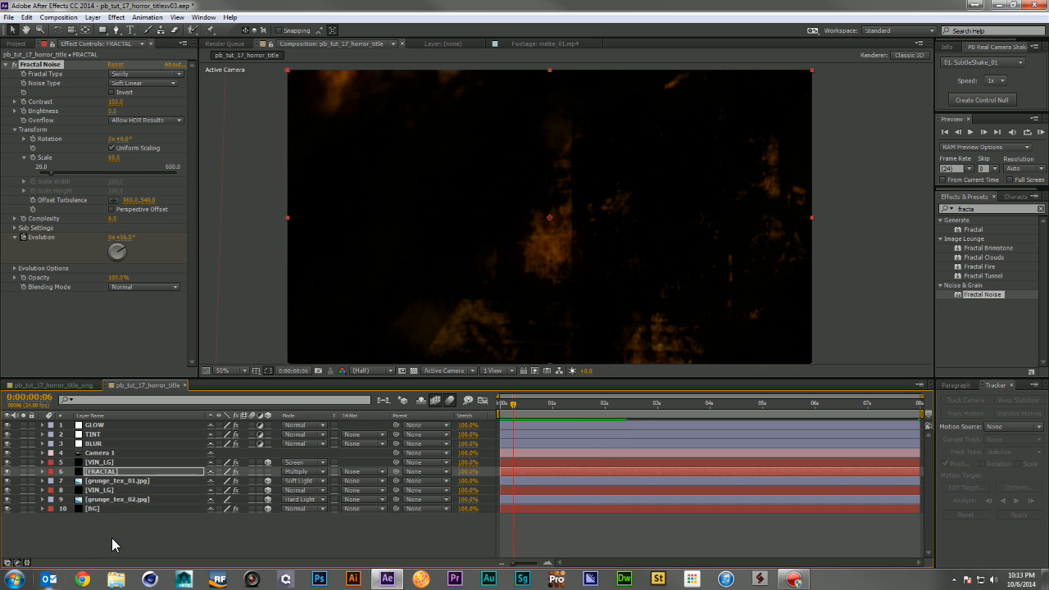
click(112, 540)
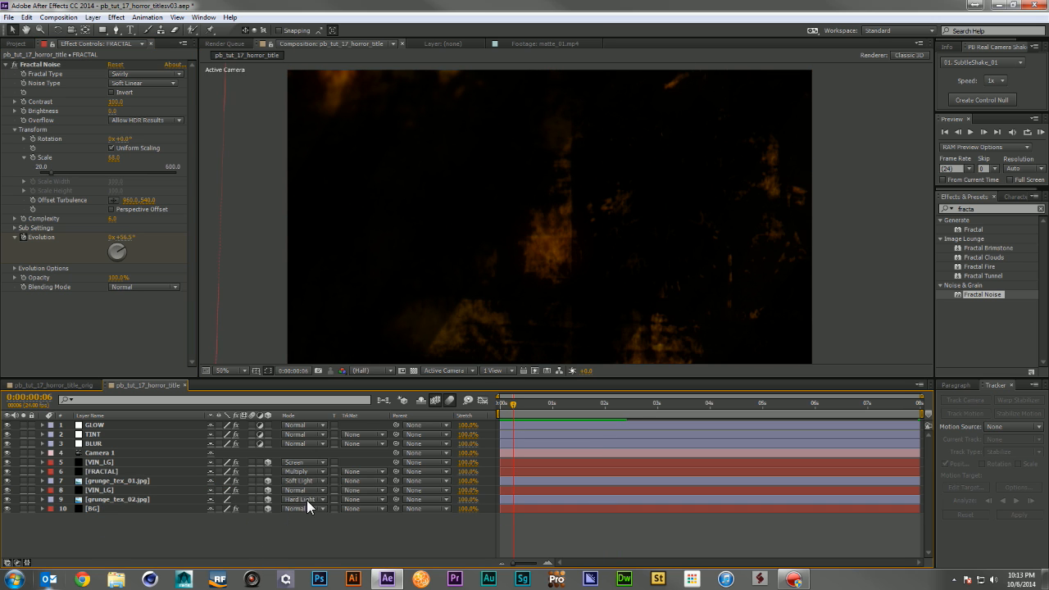
key(ctrl+s)
drag(503, 406, 469, 412)
click(357, 551)
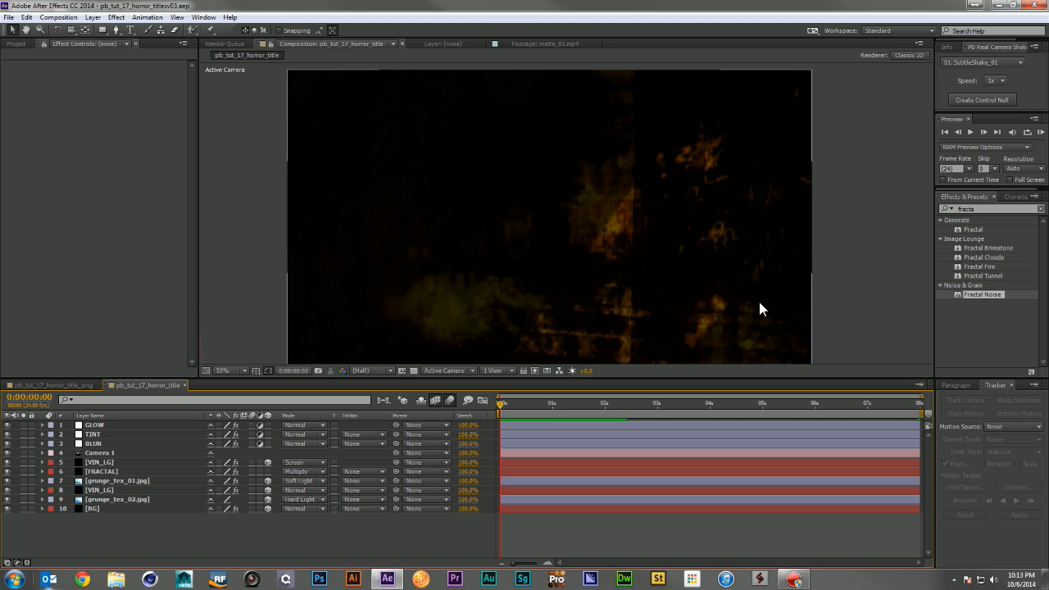
Step: Add matte_01.mp4 and matte_02.mp4 from the 02_VIDEO folder above all other layers and make both 3D
click(15, 43)
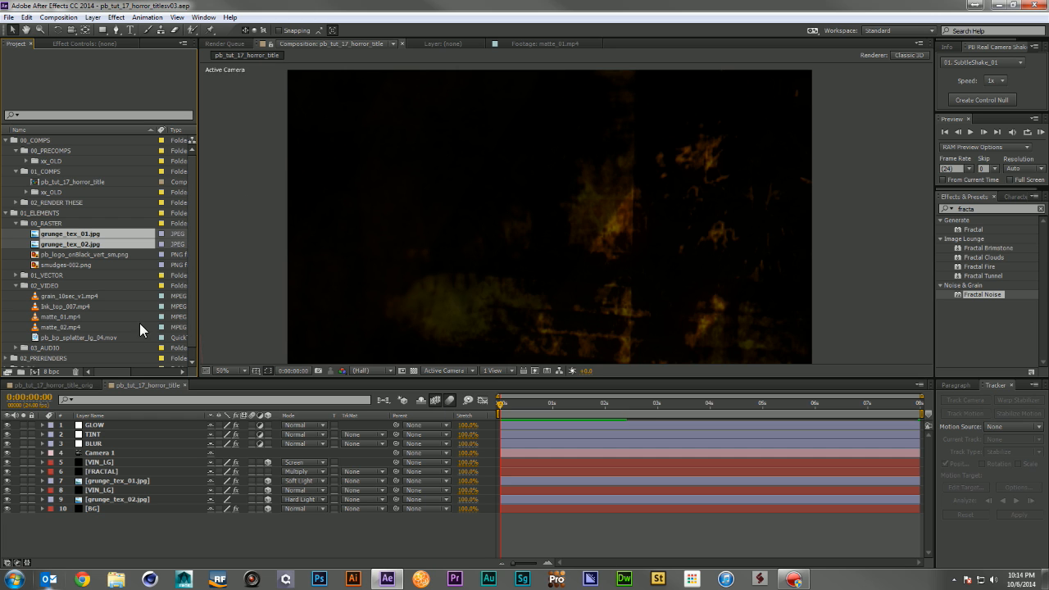
click(57, 317)
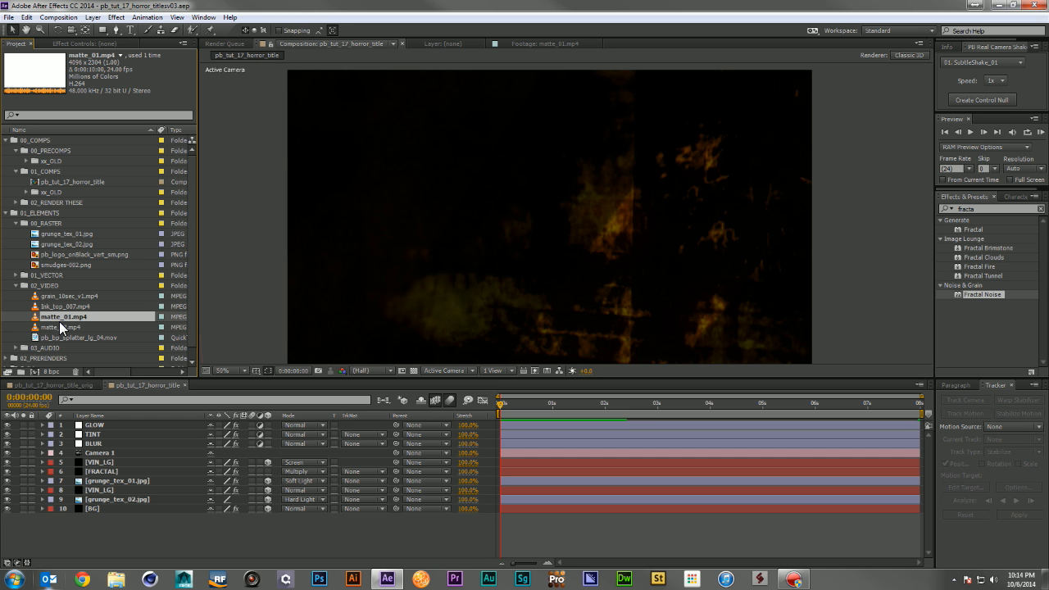
shift+click(65, 326)
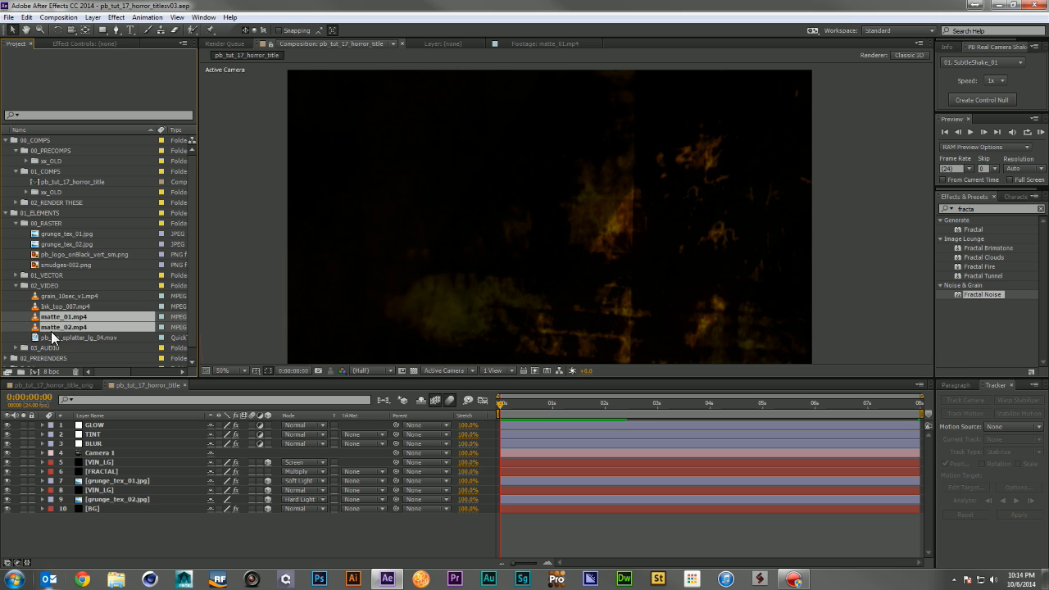
drag(54, 328, 115, 425)
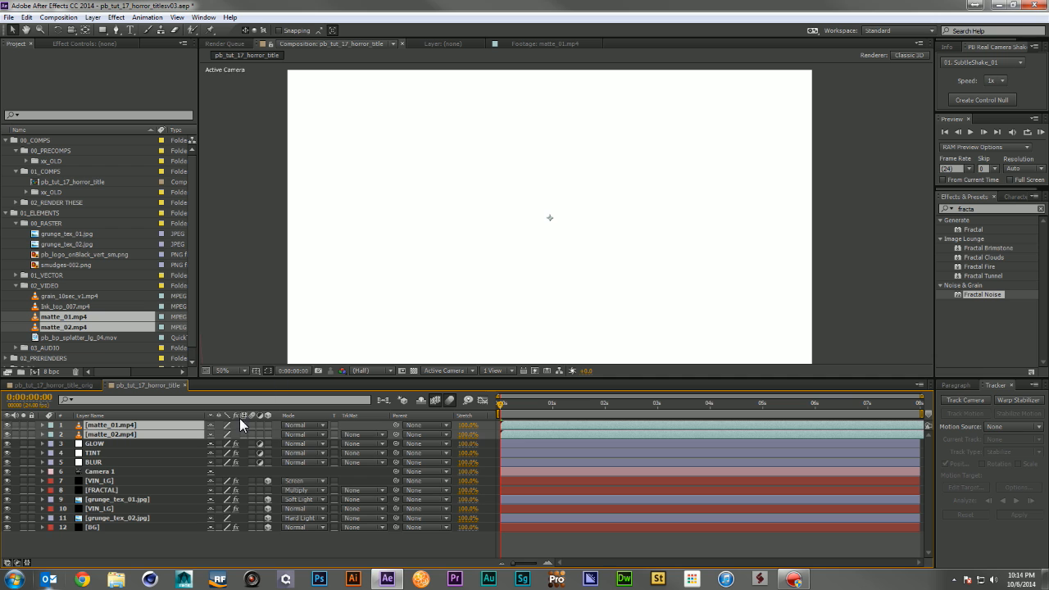
click(268, 425)
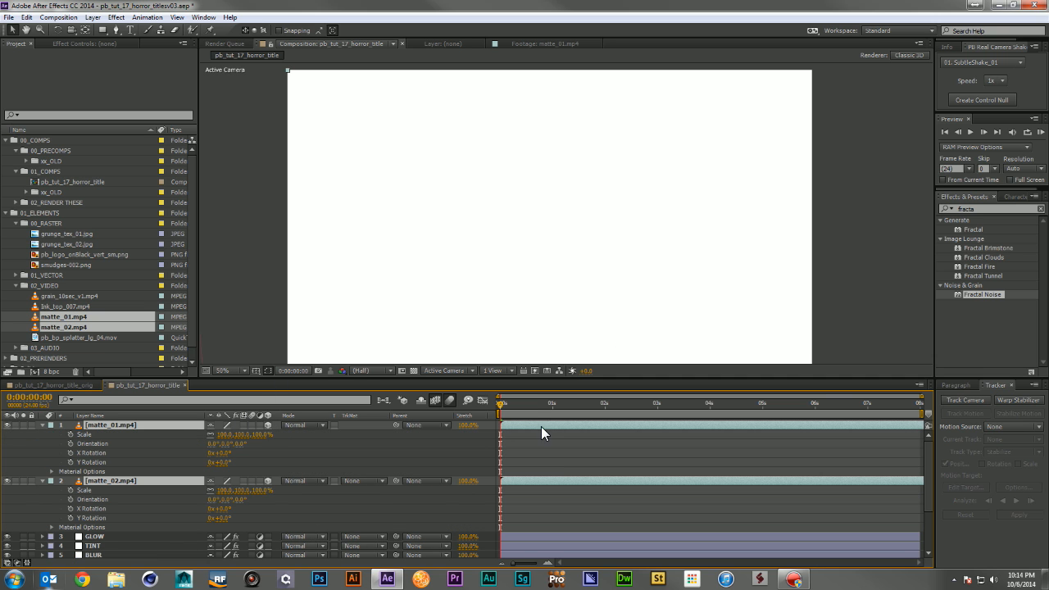
Step: Scale both matte layers down to 43% and scrub back to the first frame
drag(518, 406, 669, 418)
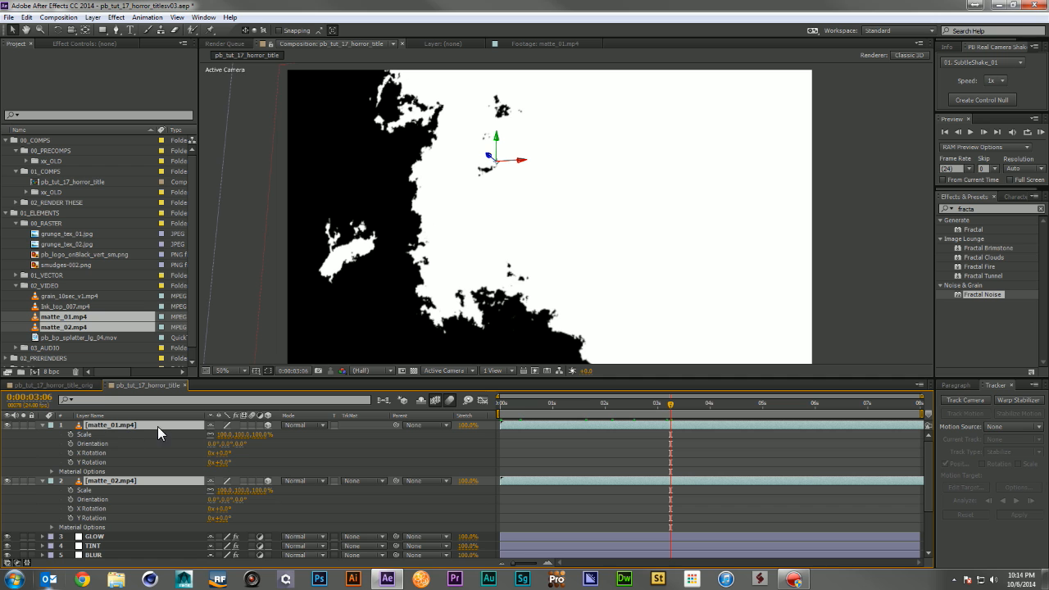
key(s)
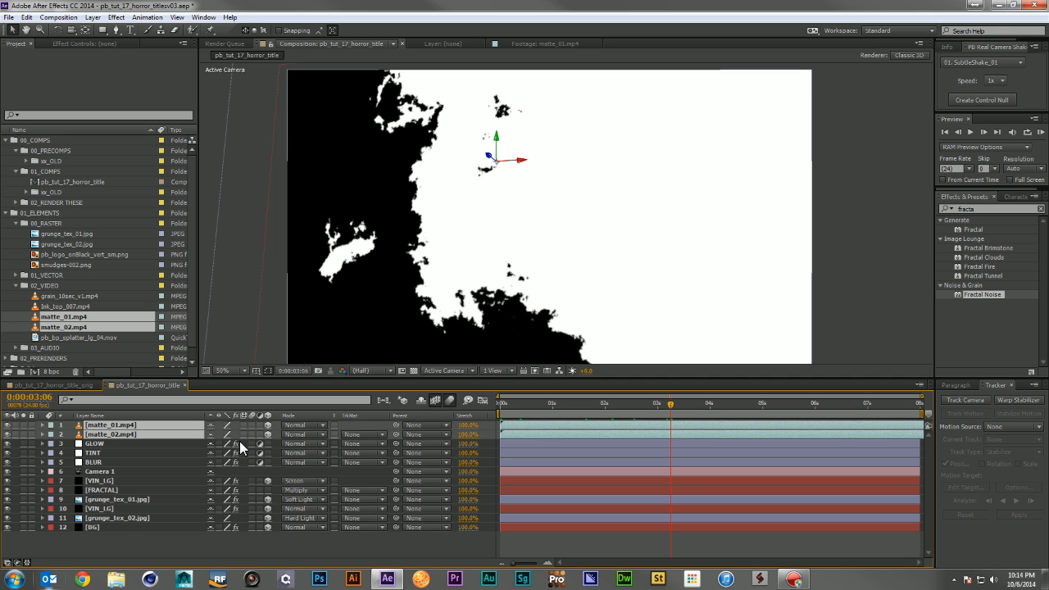
mouse_move(263, 440)
mouse_down()
mouse_move(232, 435)
mouse_move(245, 437)
mouse_up()
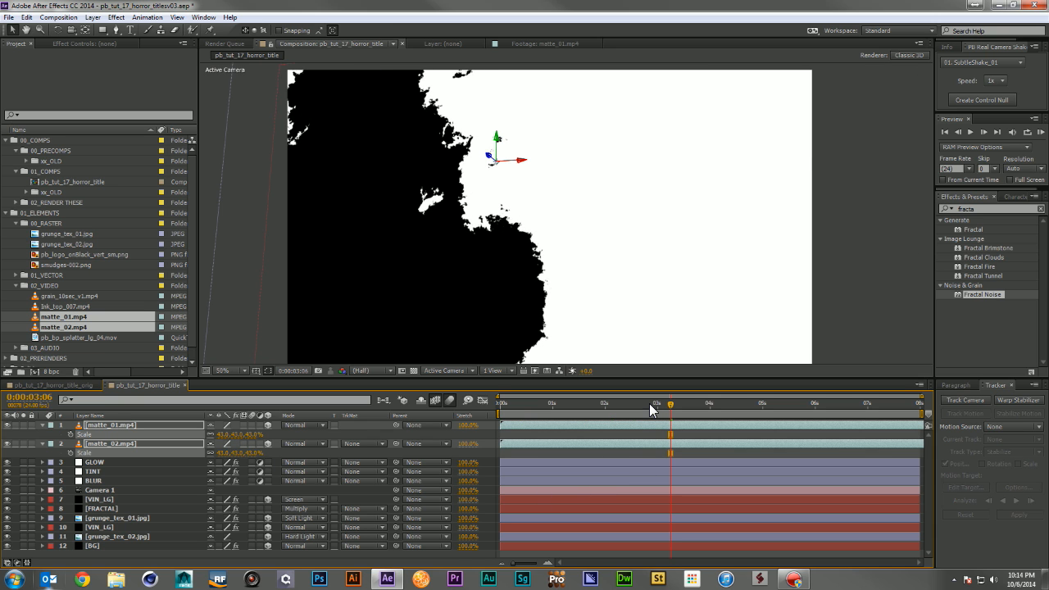
drag(541, 414, 187, 451)
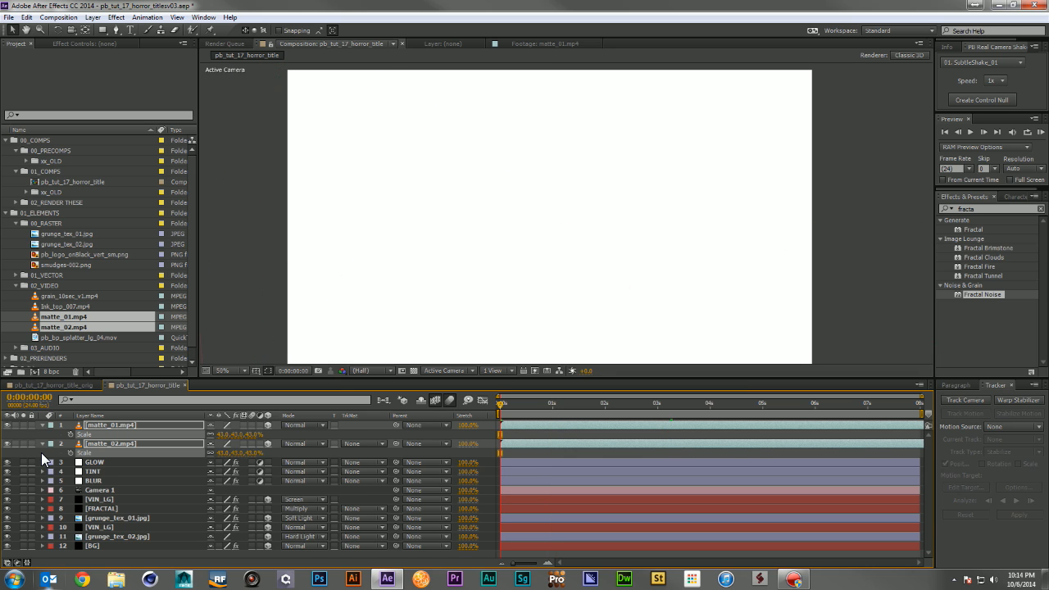
Step: Enable time remapping on both matte layers and set matte_01's Time Remap to about 0:00:04:19 at 0:00:02:00
key(ctrl+alt+t)
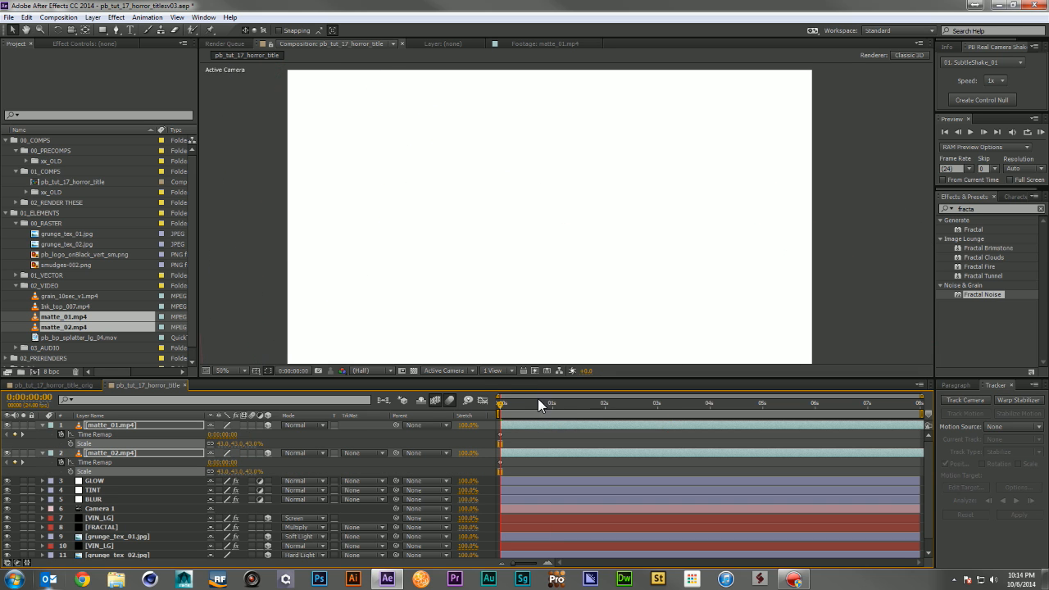
click(604, 405)
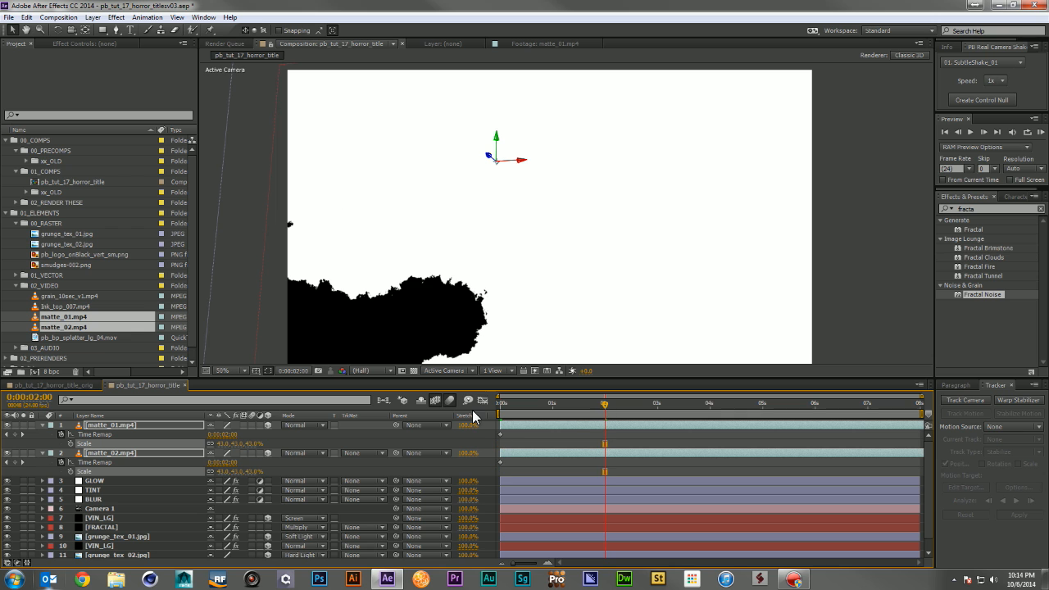
mouse_move(233, 435)
mouse_down()
mouse_move(267, 433)
mouse_move(252, 433)
mouse_up()
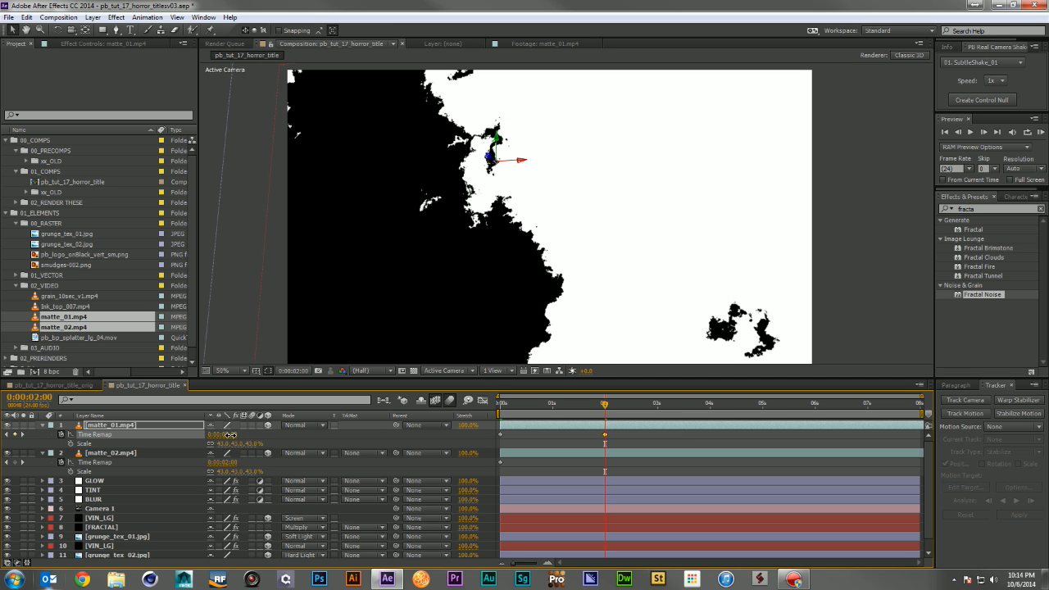
drag(237, 435, 253, 436)
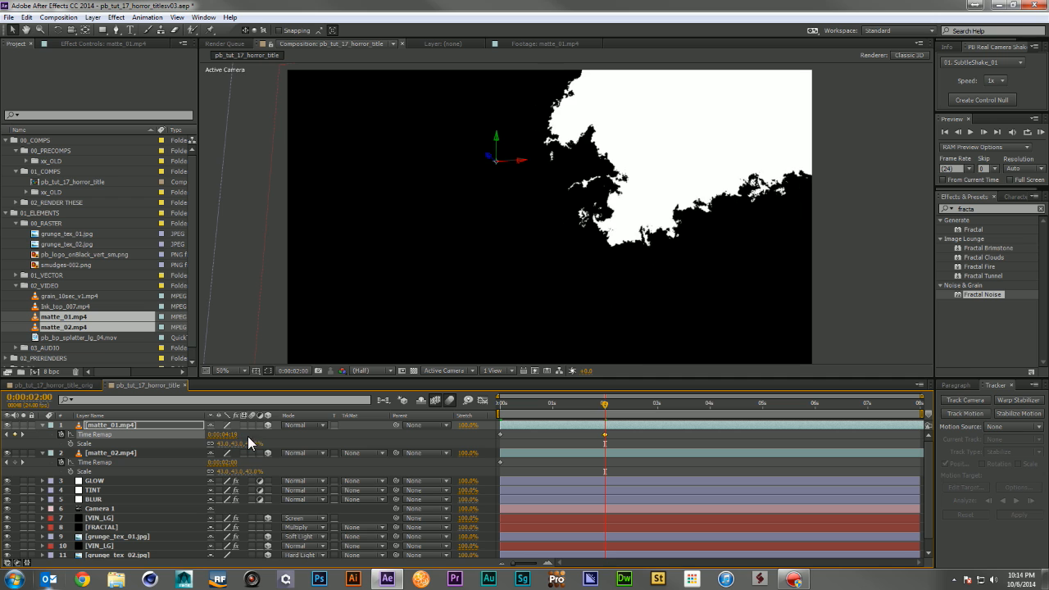
Step: Shift the matte_01 layer toward the left of the frame and raise its Time Remap to 0:00:05:14 at 0:00:02:00
drag(630, 200, 522, 200)
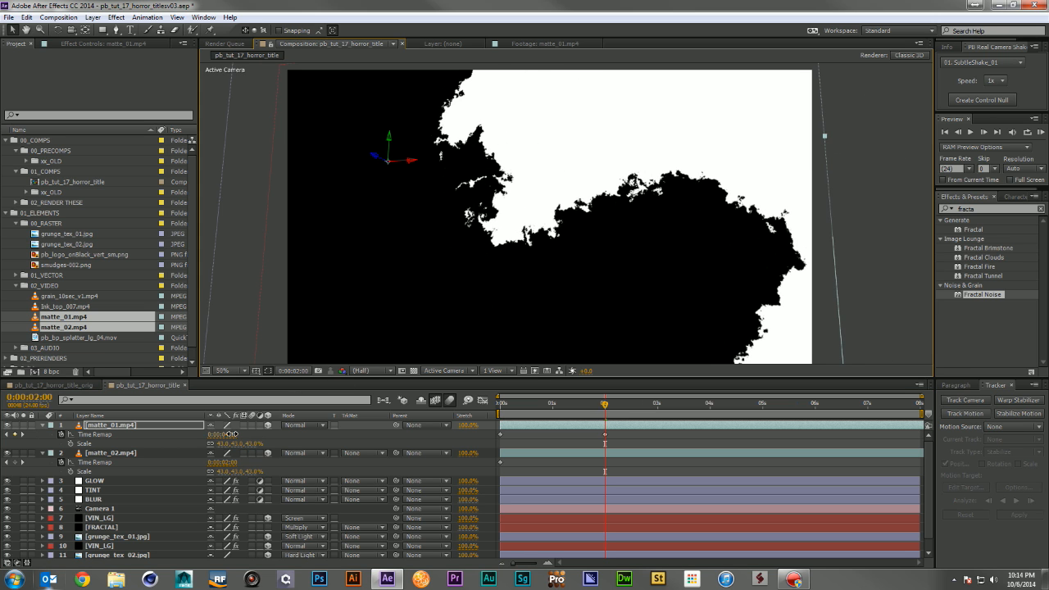
drag(233, 434, 252, 434)
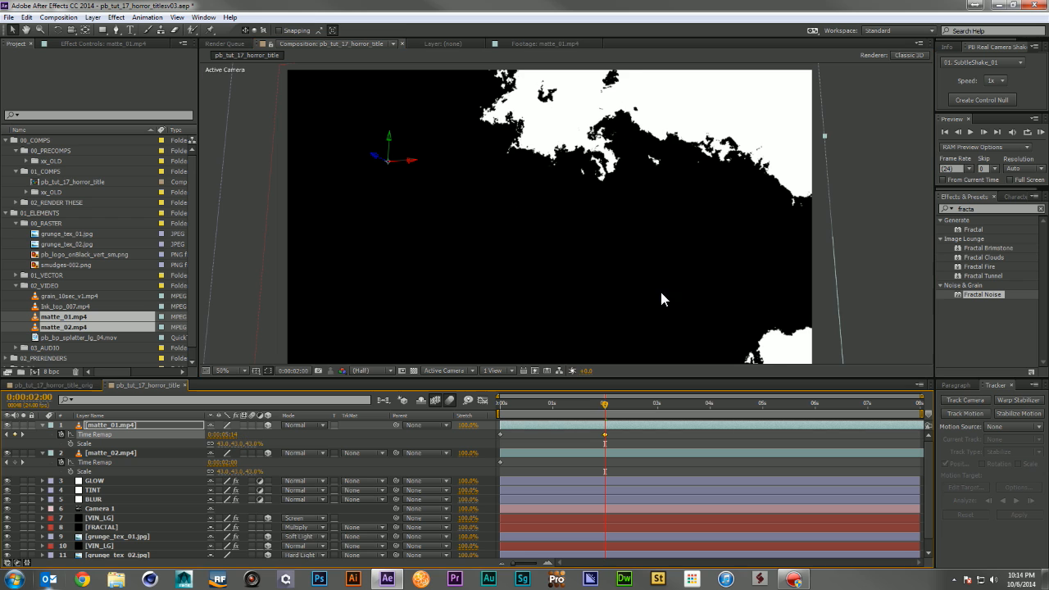
mouse_move(662, 294)
mouse_down()
mouse_move(637, 292)
mouse_move(663, 300)
mouse_up()
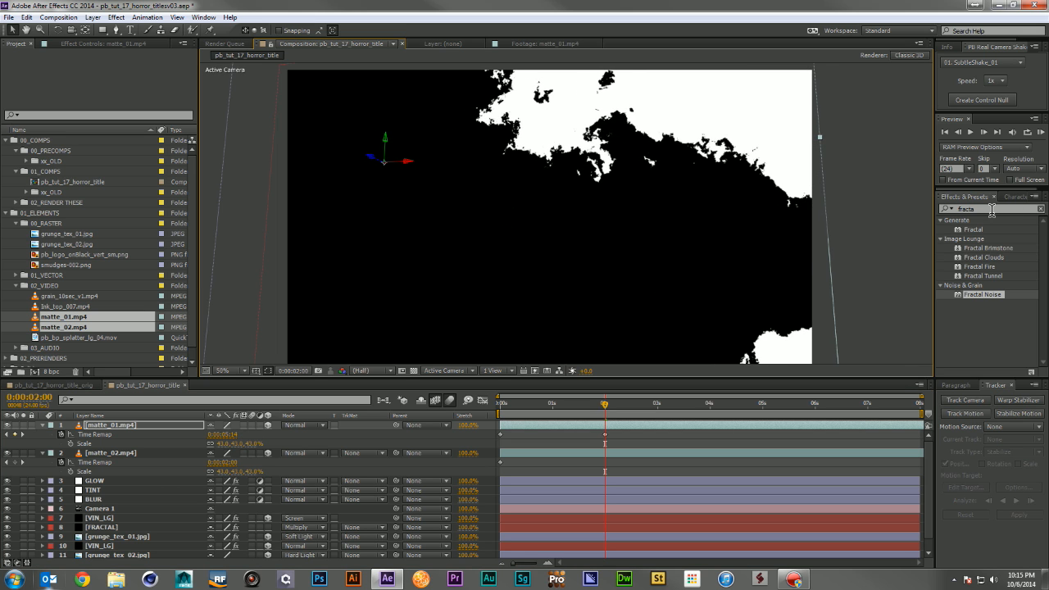
Step: Set matte_02's Time Remap to 0:00:05:09 at 0:00:02:00 and shift the layer toward the left of the frame
click(125, 453)
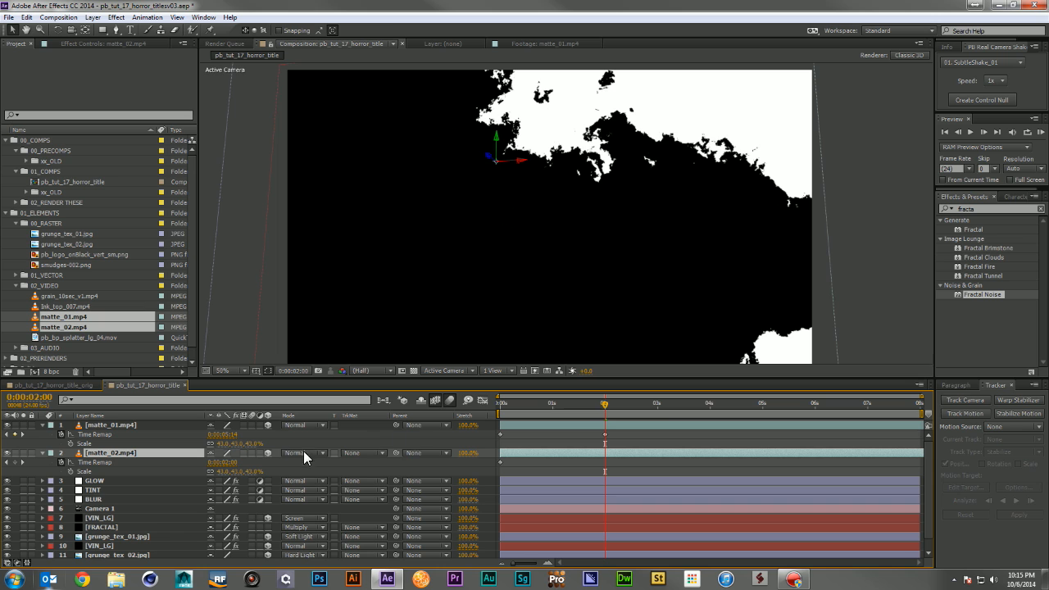
mouse_move(233, 462)
mouse_down()
mouse_move(274, 462)
mouse_move(232, 468)
mouse_up()
drag(602, 304, 501, 303)
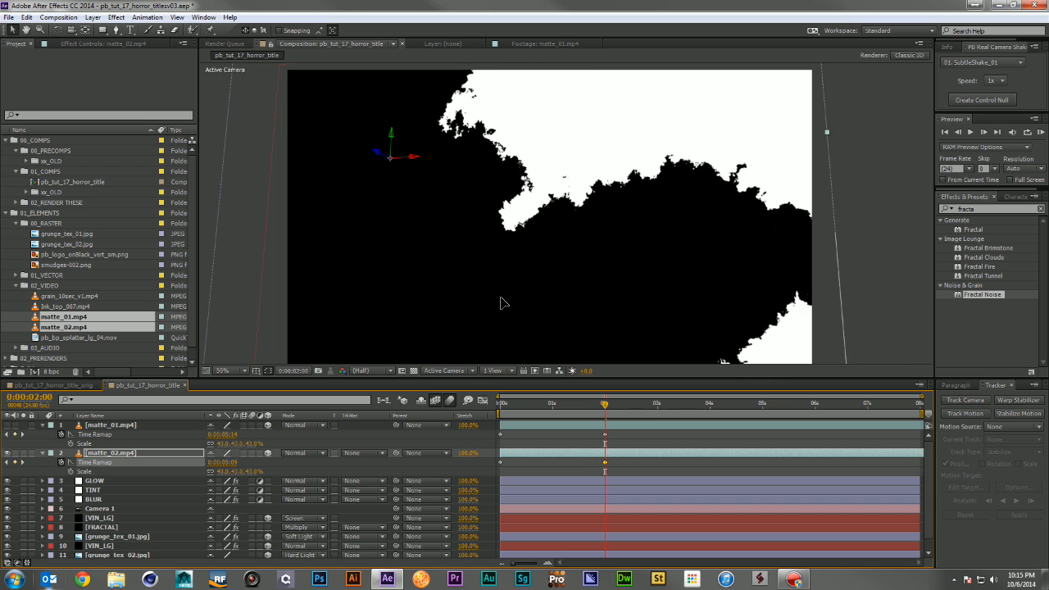
click(229, 463)
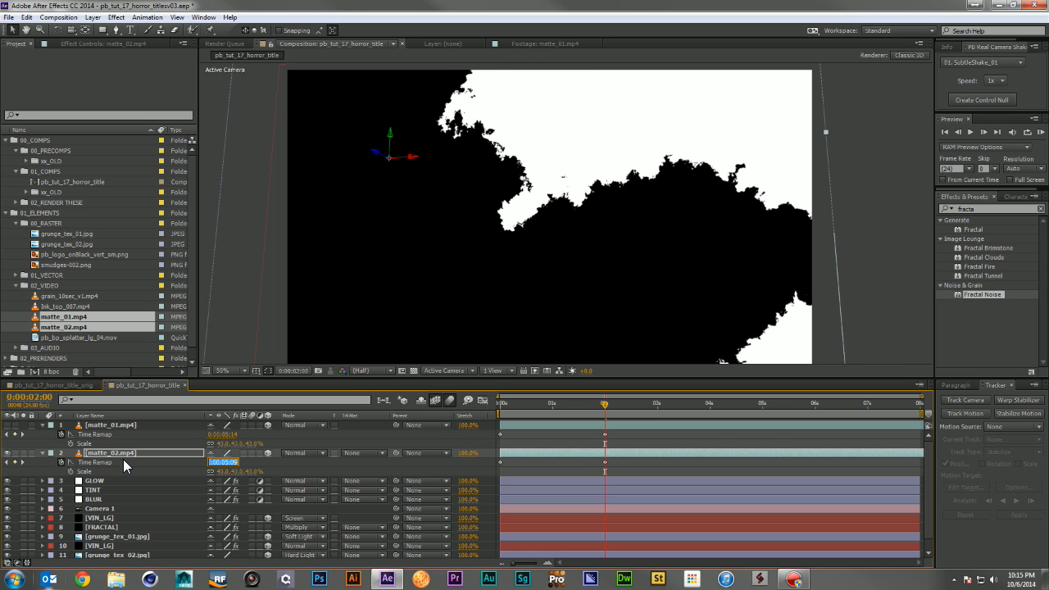
key(Return)
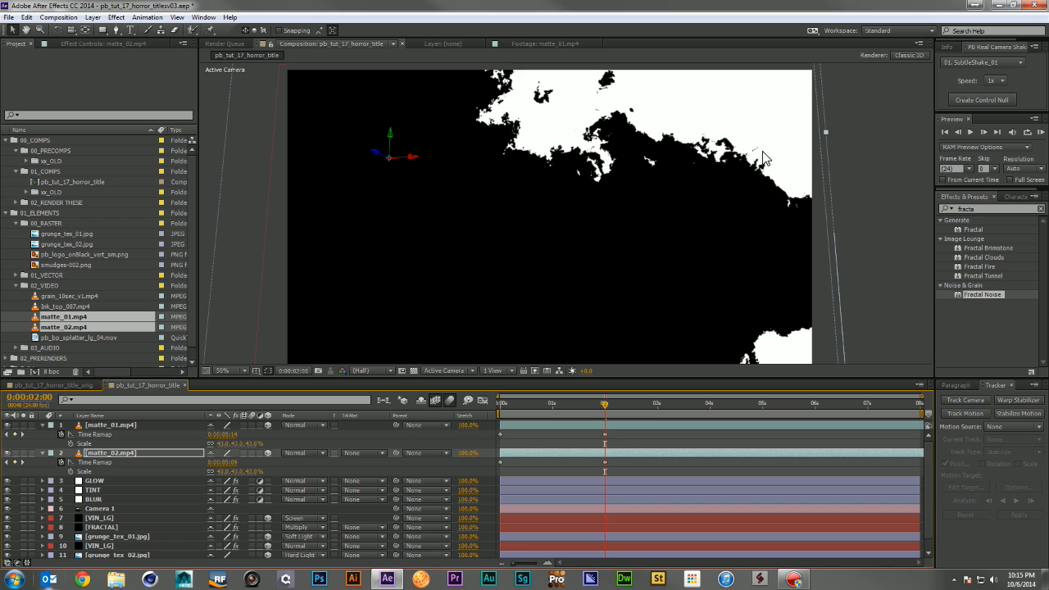
Step: Apply the Luma Key effect to matte_01 and set its Threshold to 13
click(987, 207)
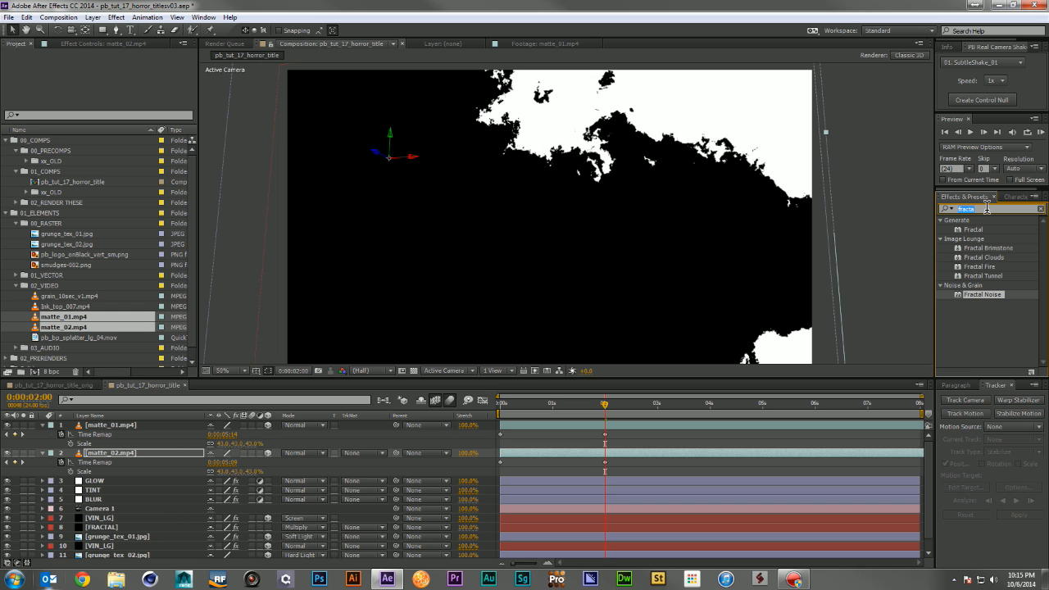
text(key)
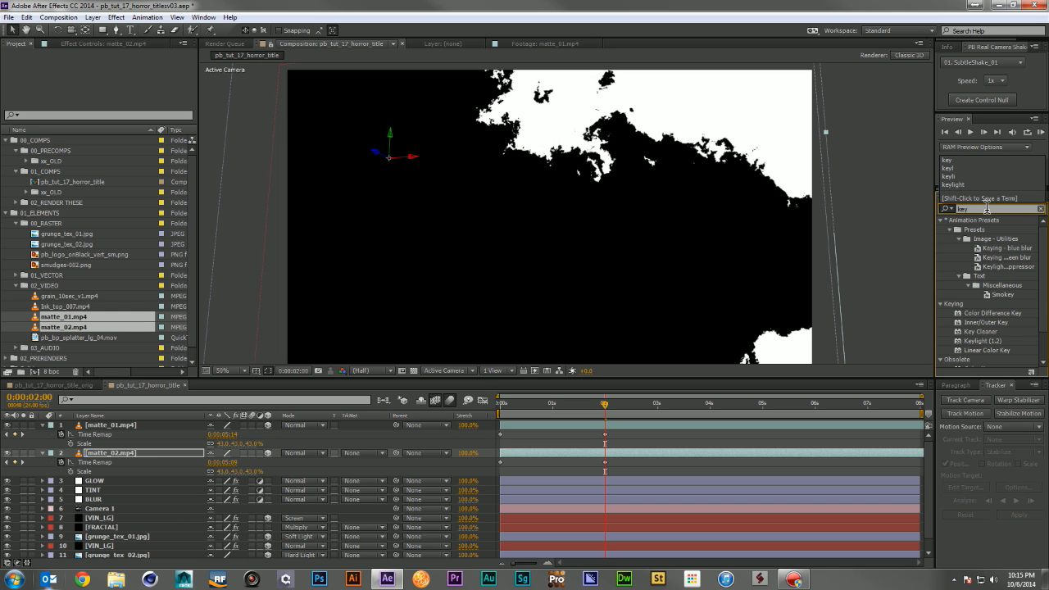
scroll(1003, 324, down, 2)
drag(979, 343, 138, 424)
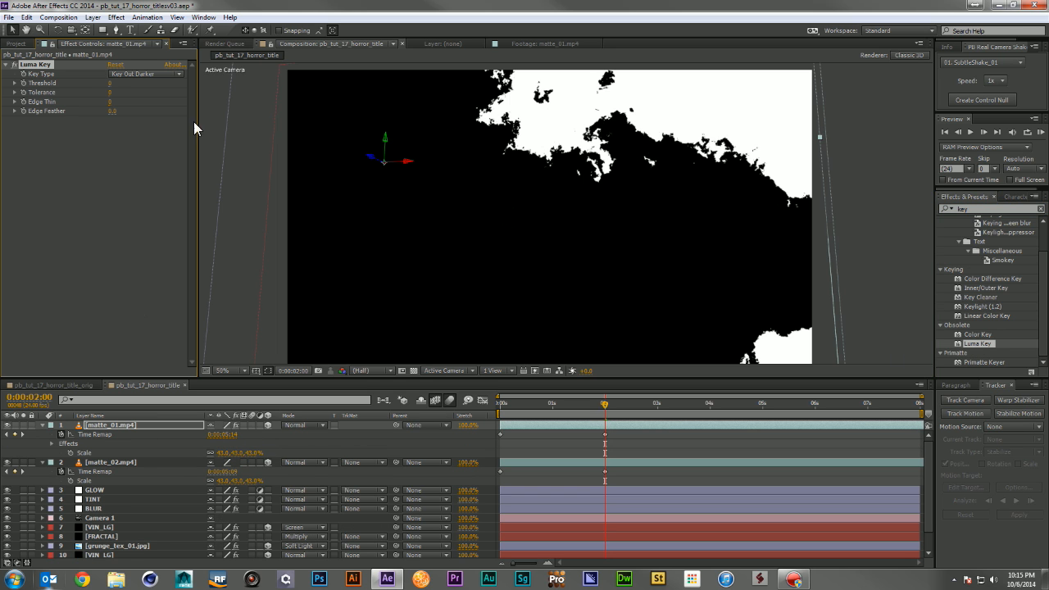
drag(111, 83, 119, 86)
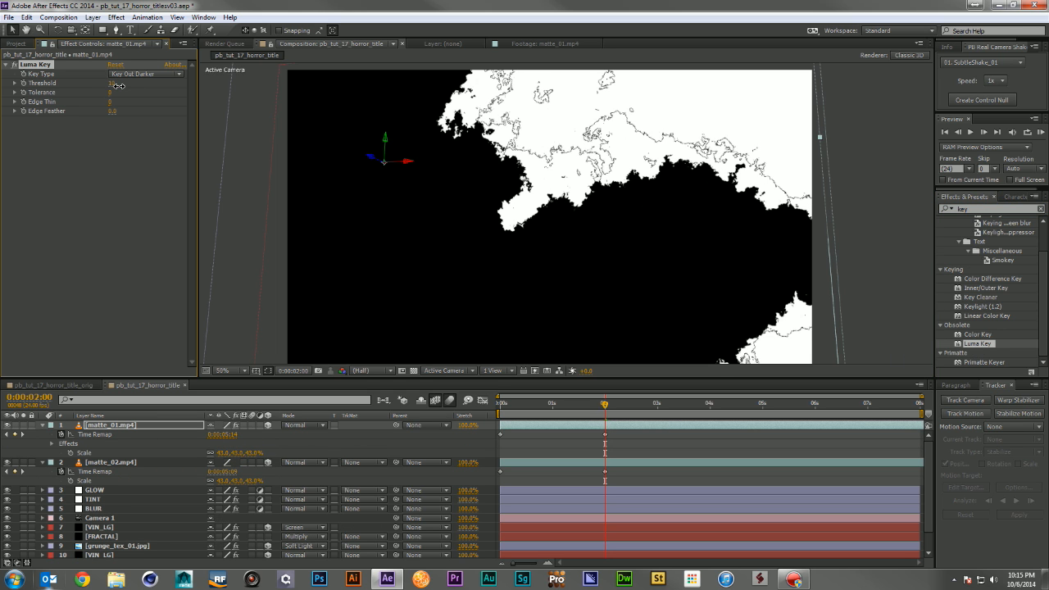
Step: Add a Fill effect to matte_01 and set its color to dark red 550000
click(987, 209)
double_click(987, 209)
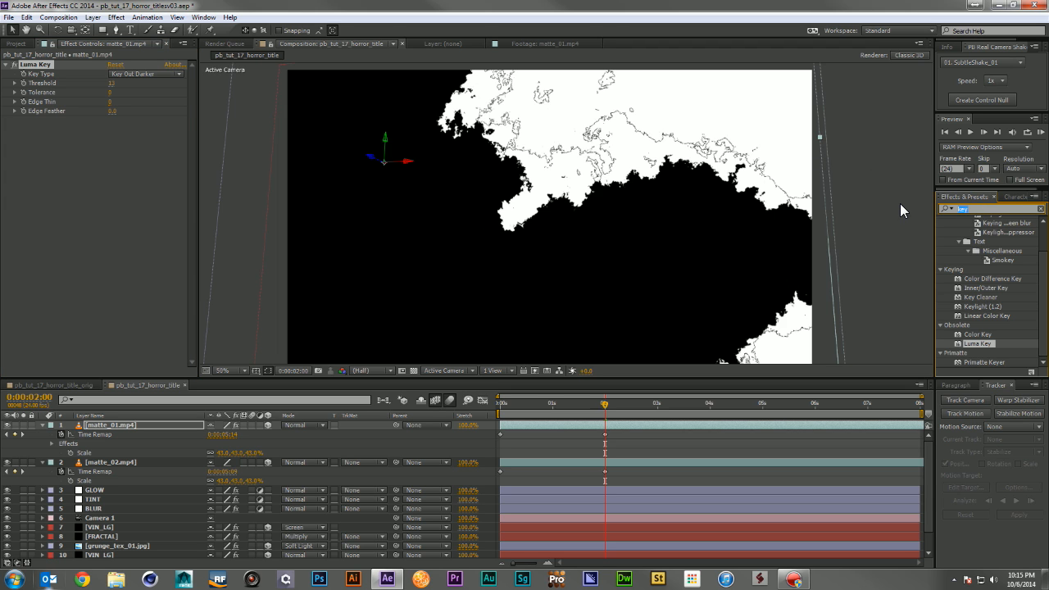
text(fil)
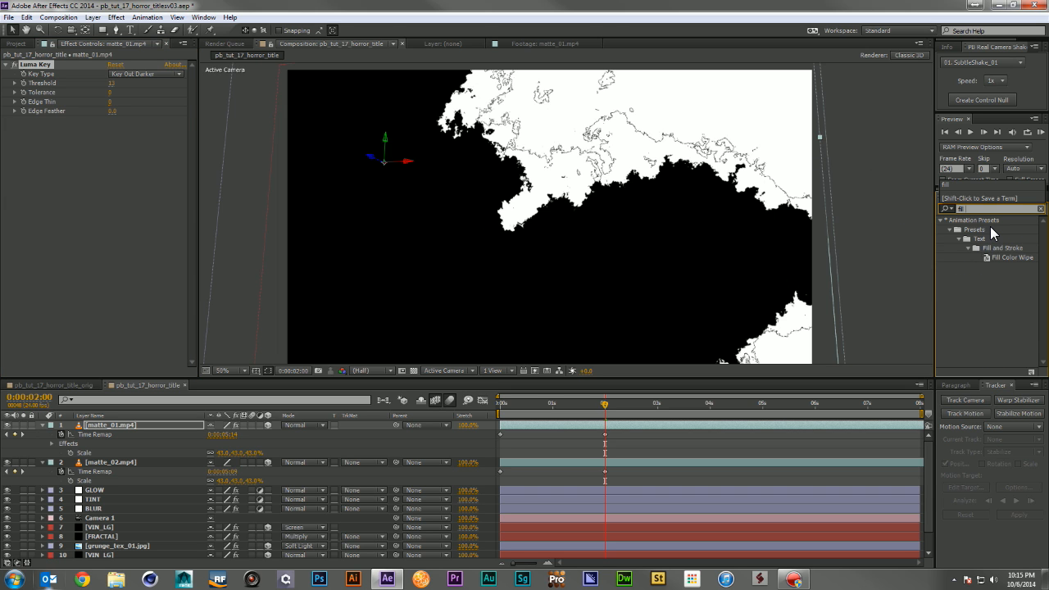
text(l)
drag(971, 284, 22, 200)
click(113, 148)
drag(159, 304, 180, 329)
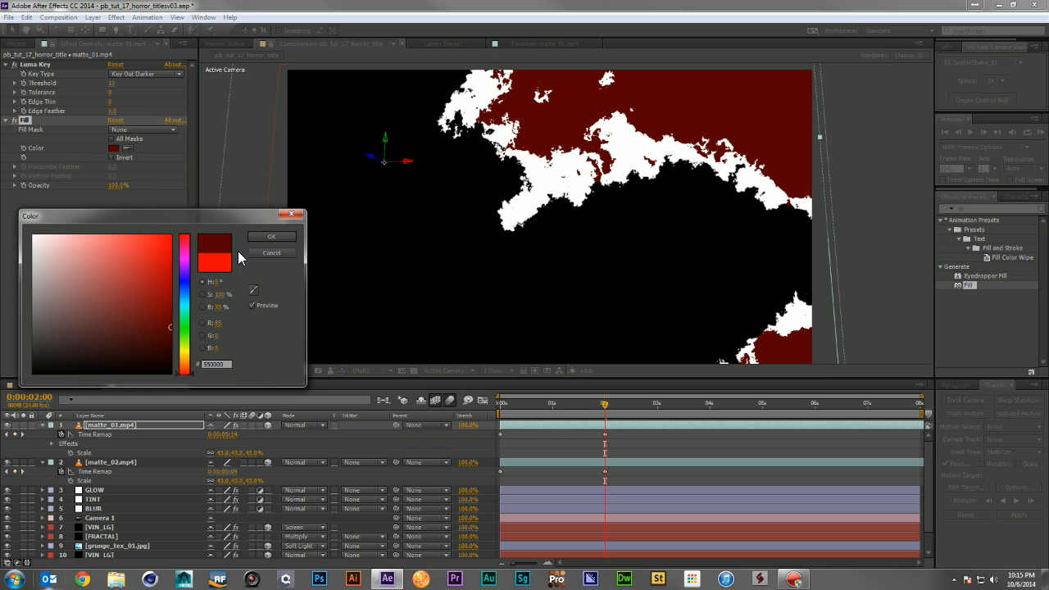
click(272, 236)
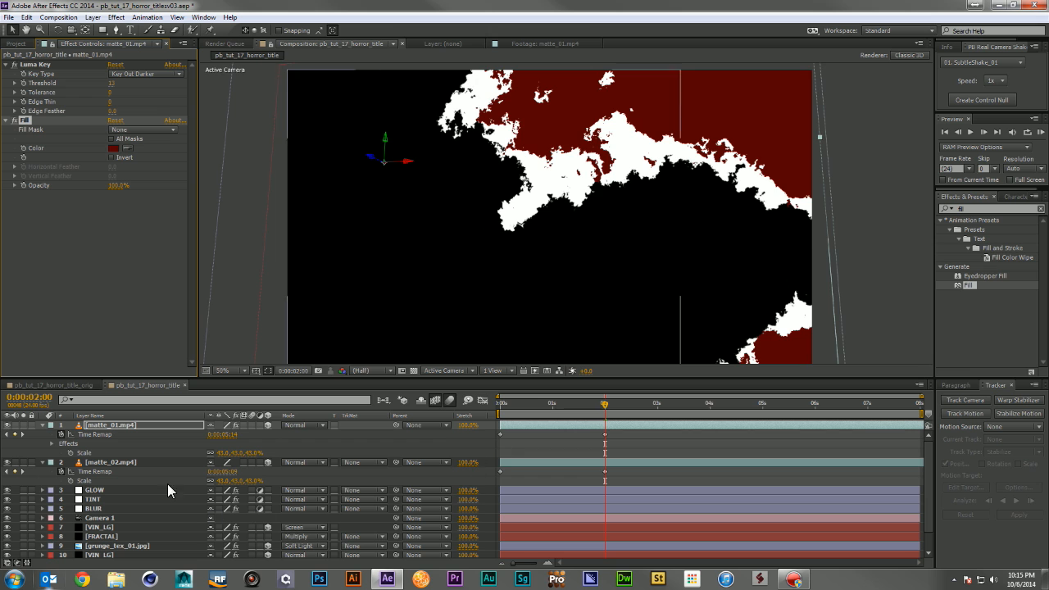
Step: Apply the Luma Key effect to matte_02 and raise its Threshold to about 48, keying out the dark areas
click(102, 463)
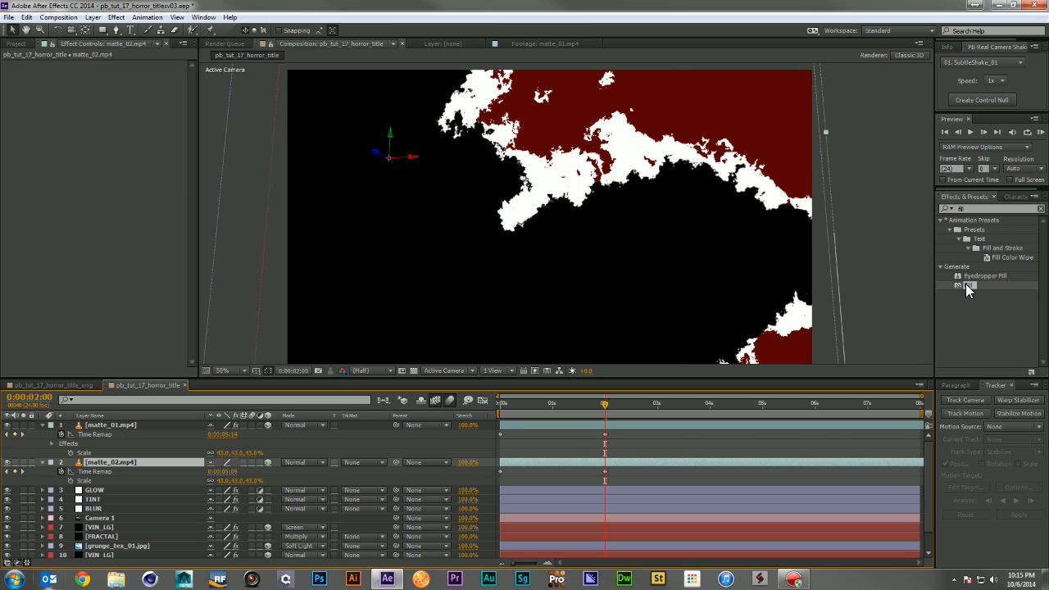
click(982, 209)
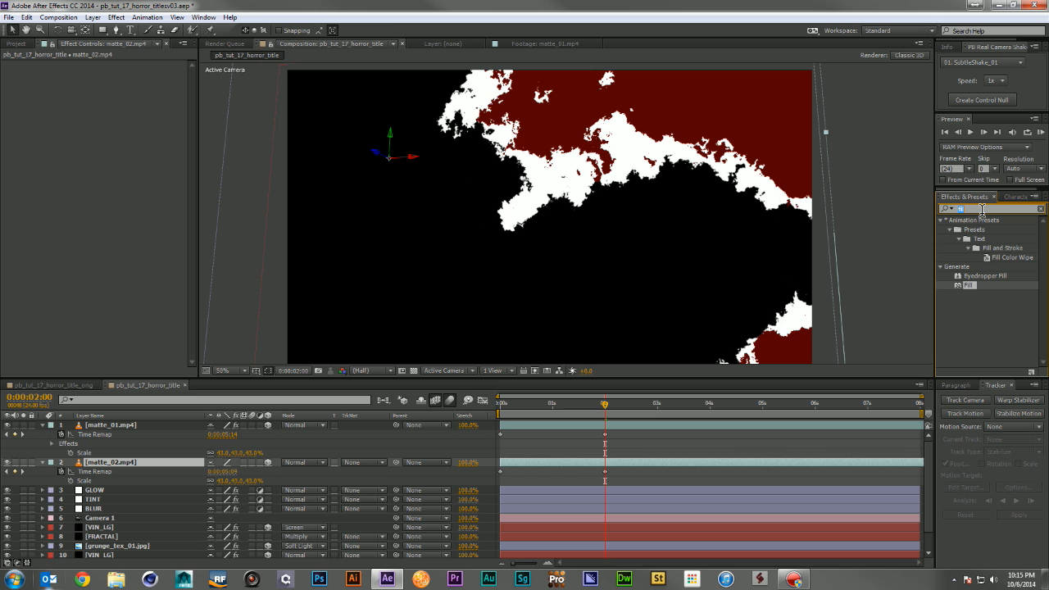
text(key)
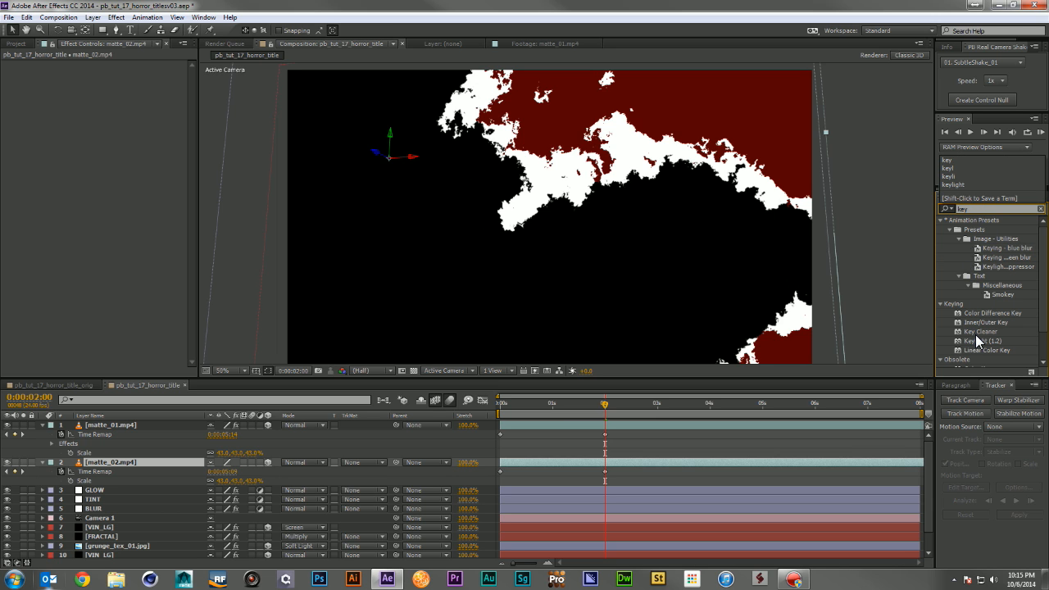
scroll(975, 334, down, 1)
drag(978, 354, 154, 197)
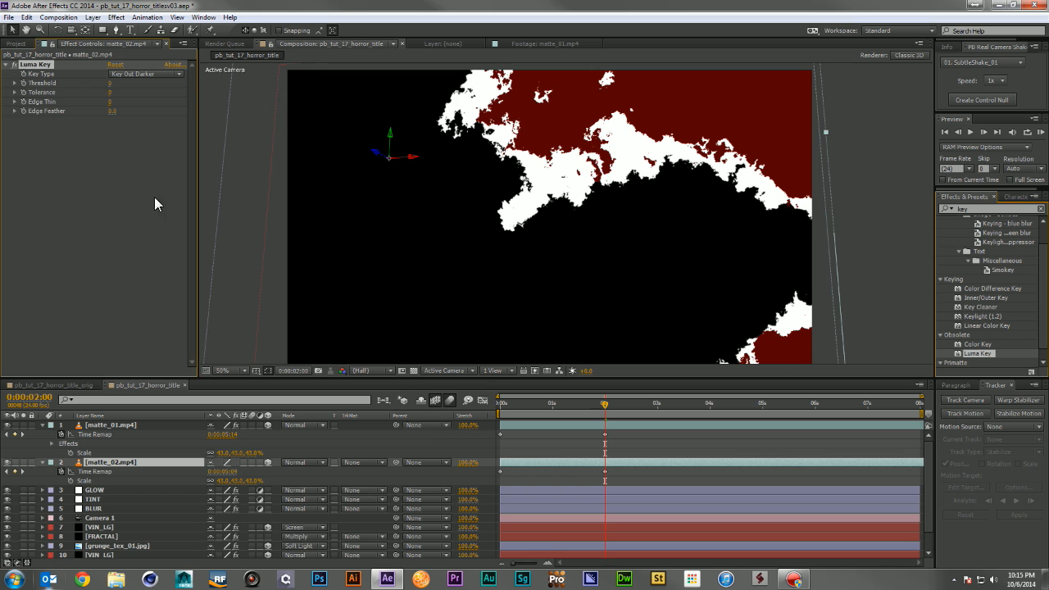
drag(109, 83, 135, 86)
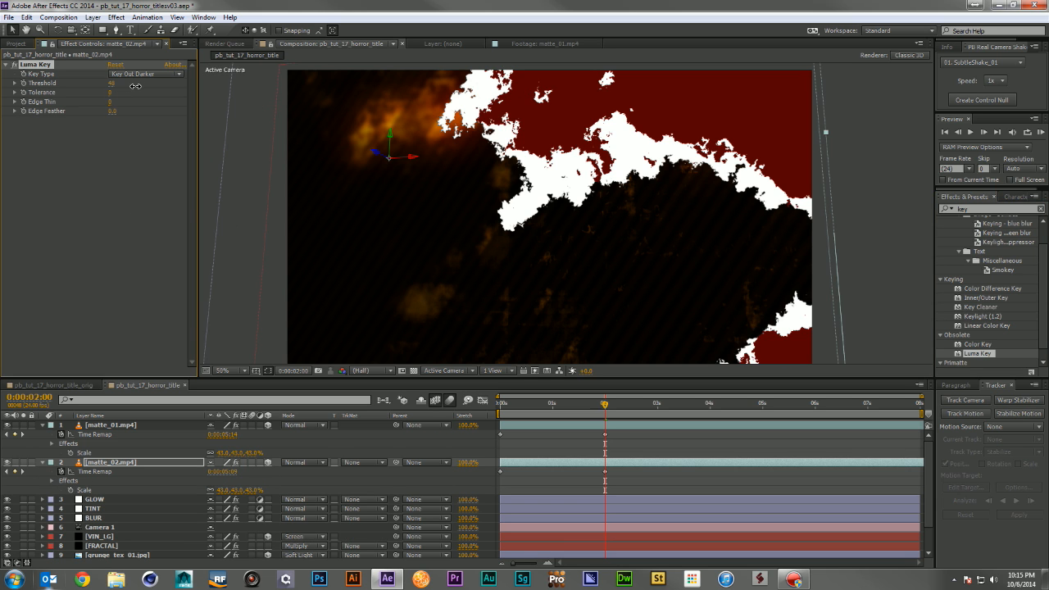
Step: Add a Fill effect to matte_02 and set its color to black 000000
click(986, 211)
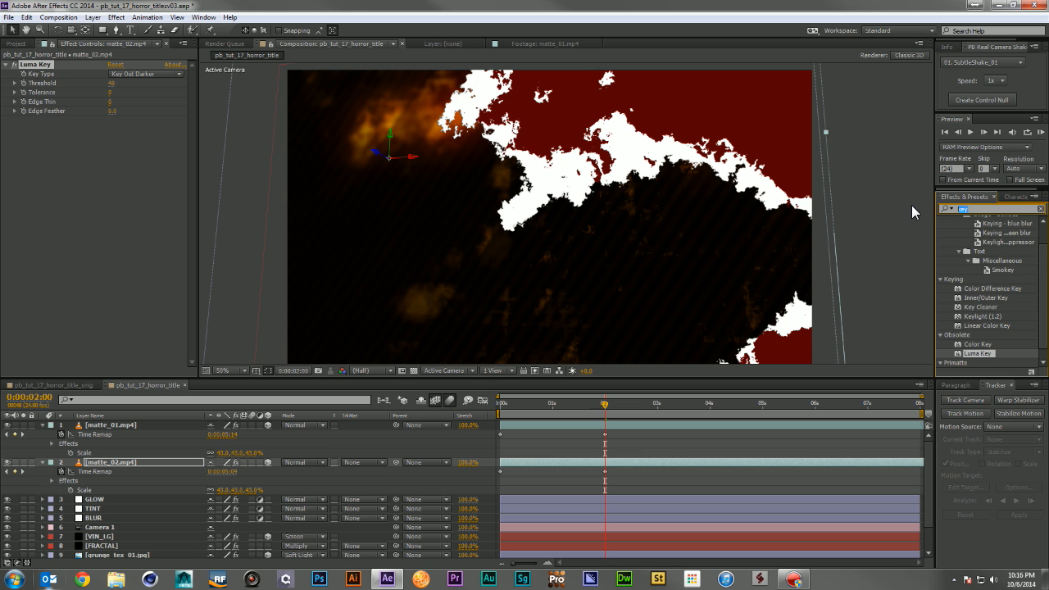
text(fil)
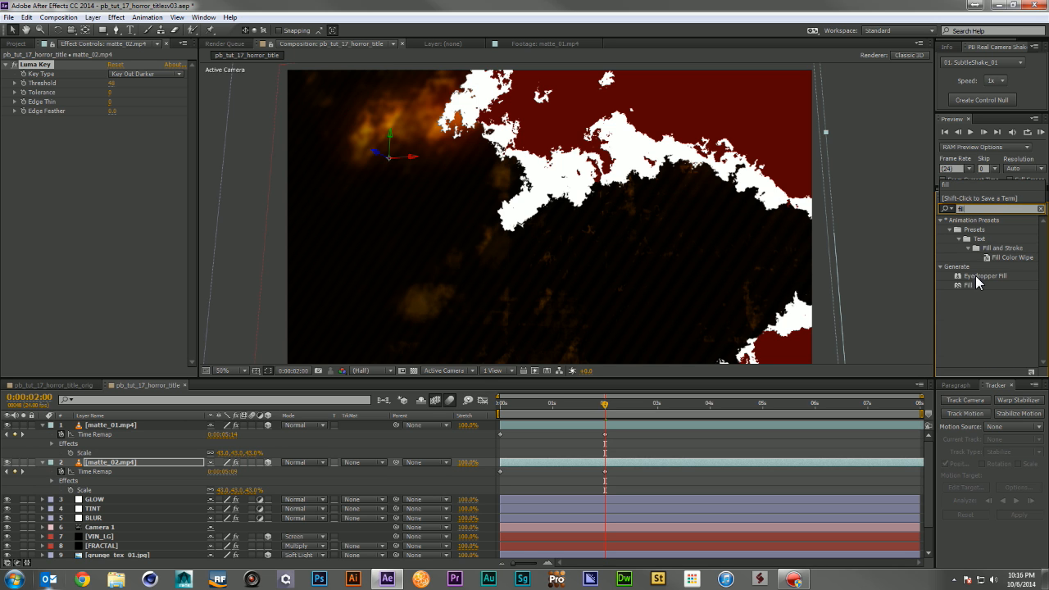
drag(964, 284, 139, 157)
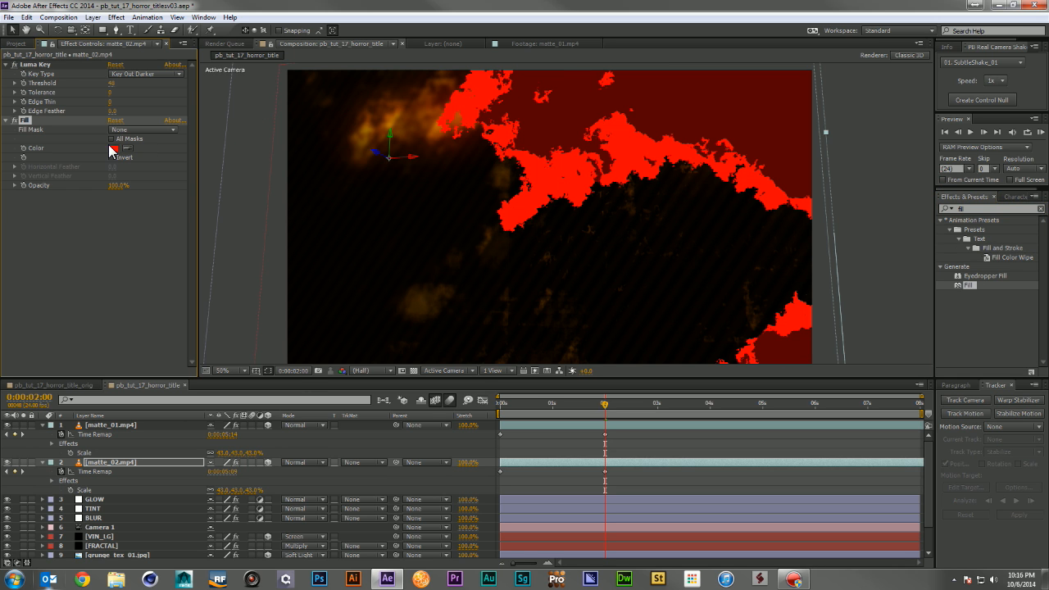
click(113, 149)
drag(112, 258, 65, 425)
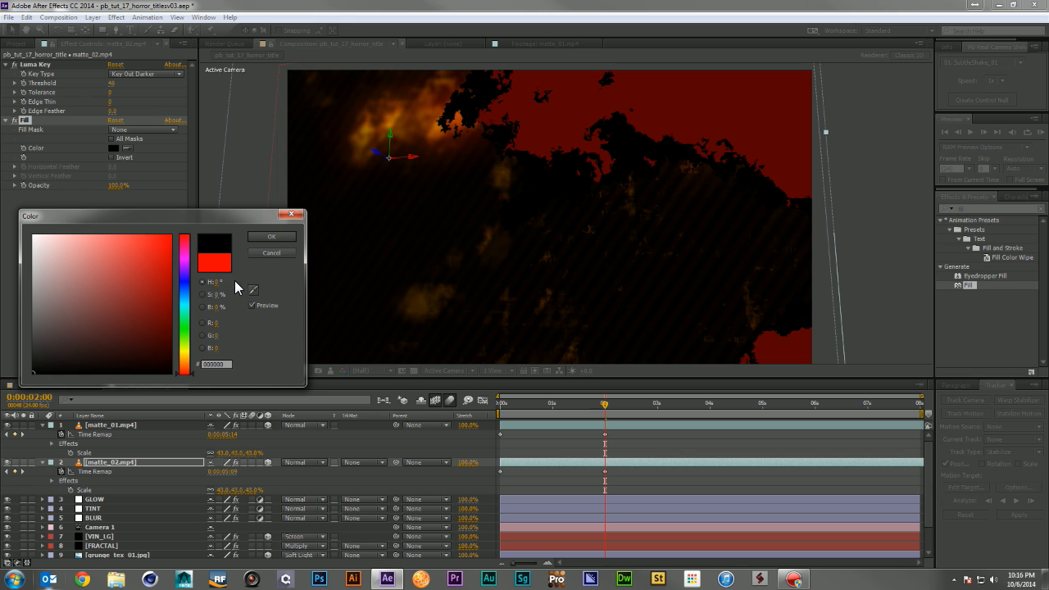
click(271, 236)
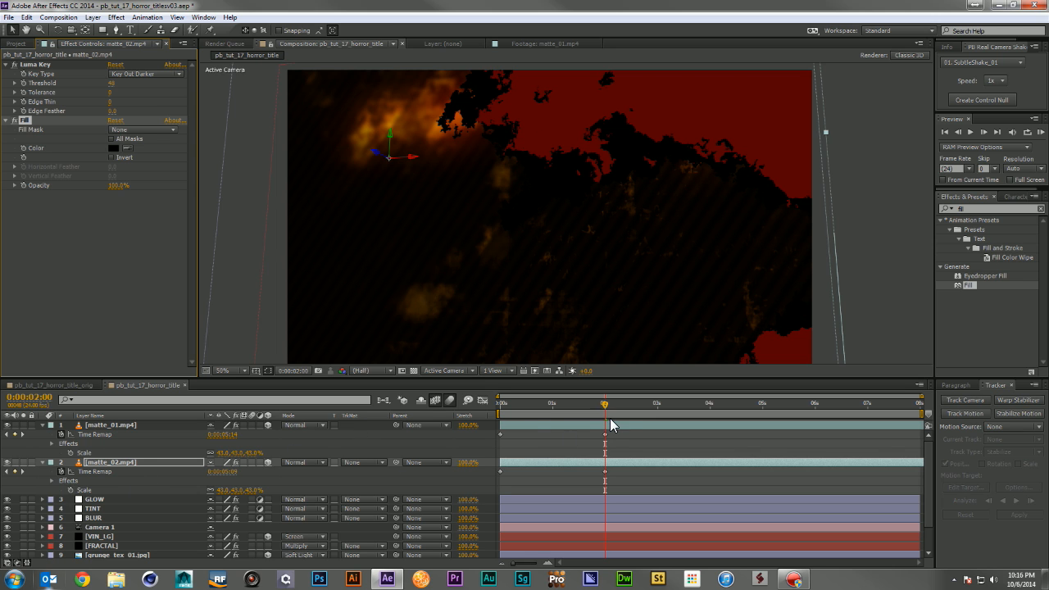
Step: Preview the transition, add Time Remap keyframes on both mattes at 0:00:00:14, and slide them with the end keyframes back to the first frame
drag(606, 404, 482, 415)
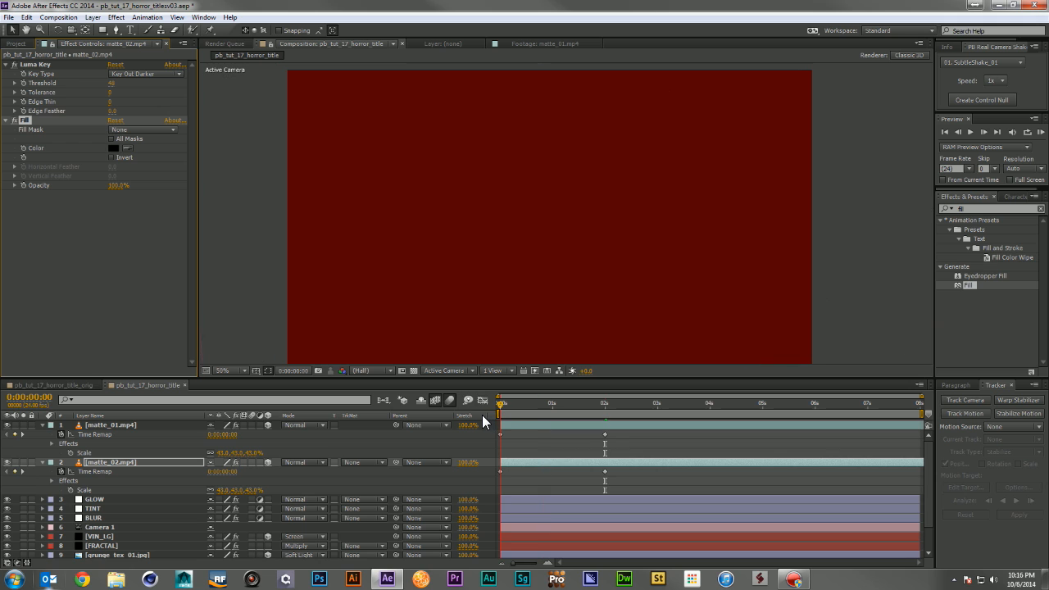
key(KP_0)
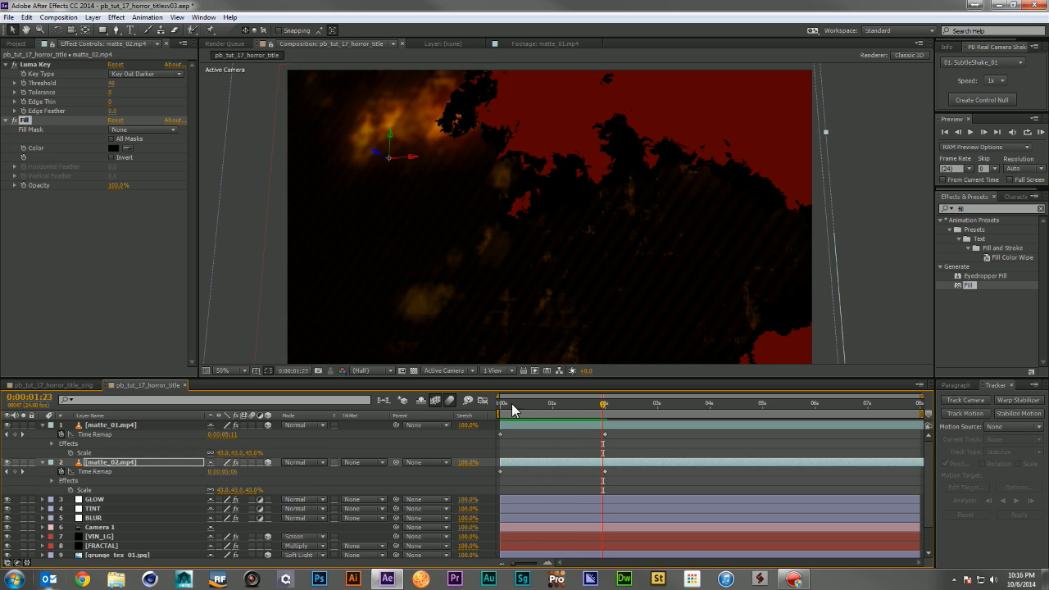
drag(494, 418, 529, 418)
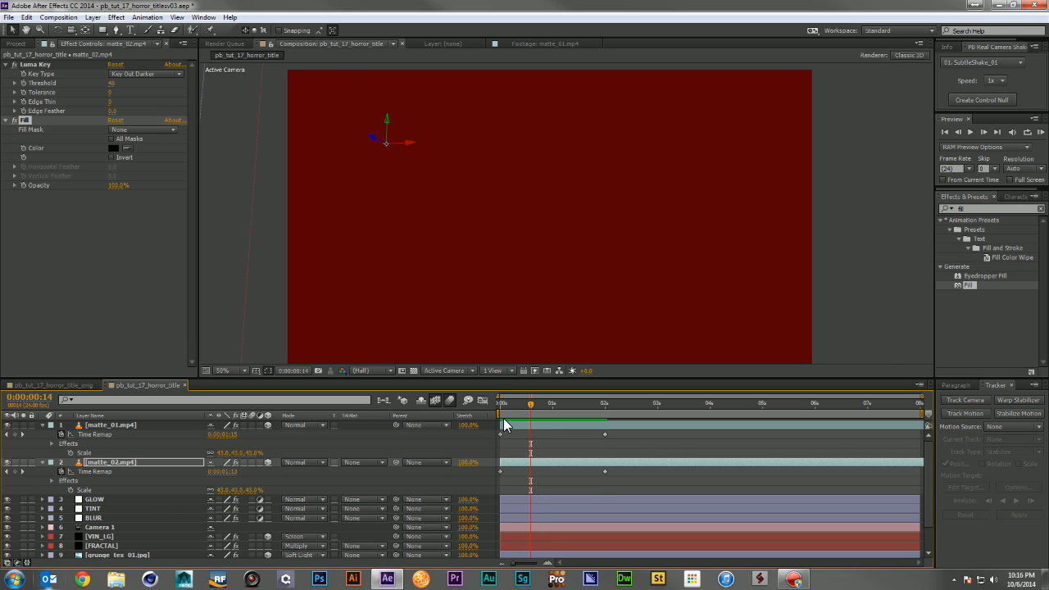
click(15, 435)
click(15, 471)
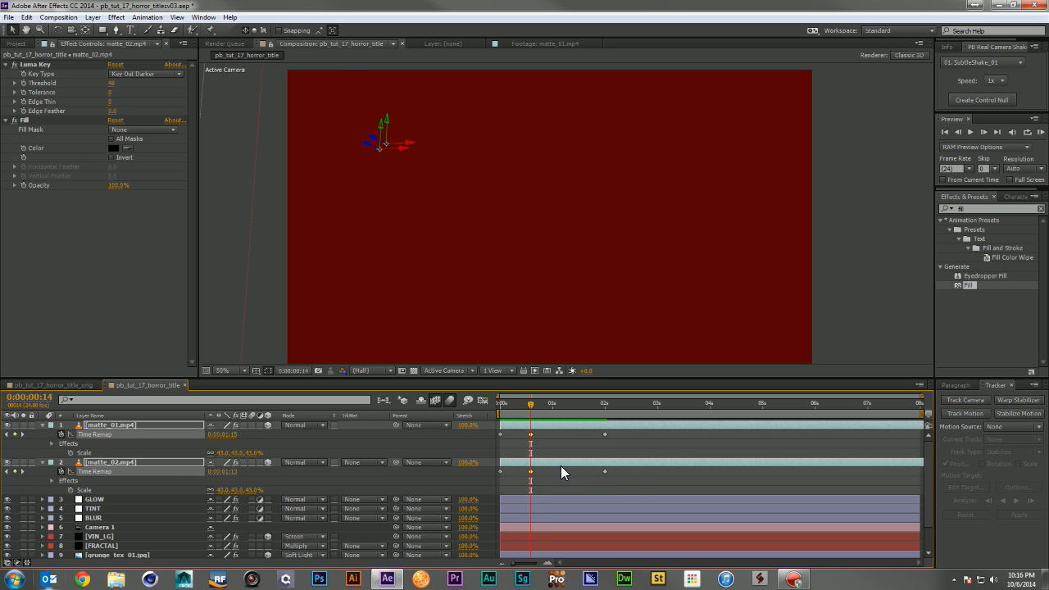
drag(638, 473, 483, 403)
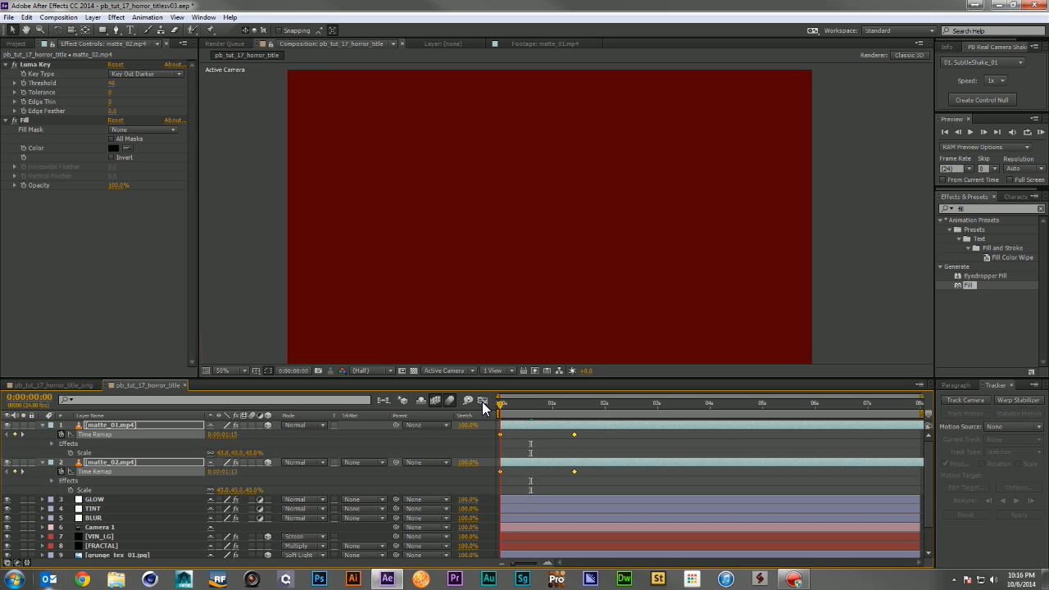
key(space)
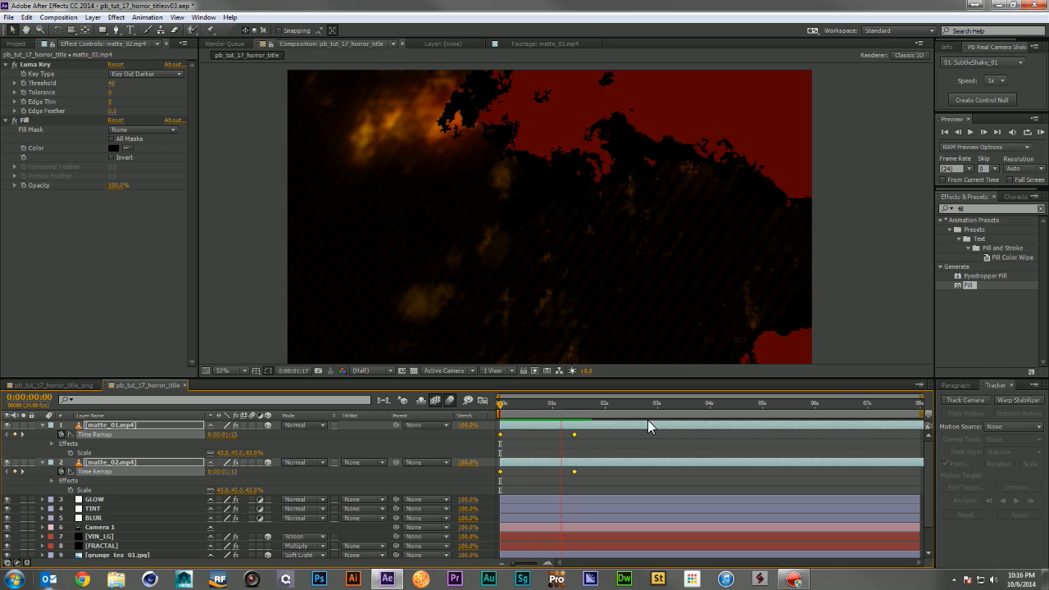
click(578, 408)
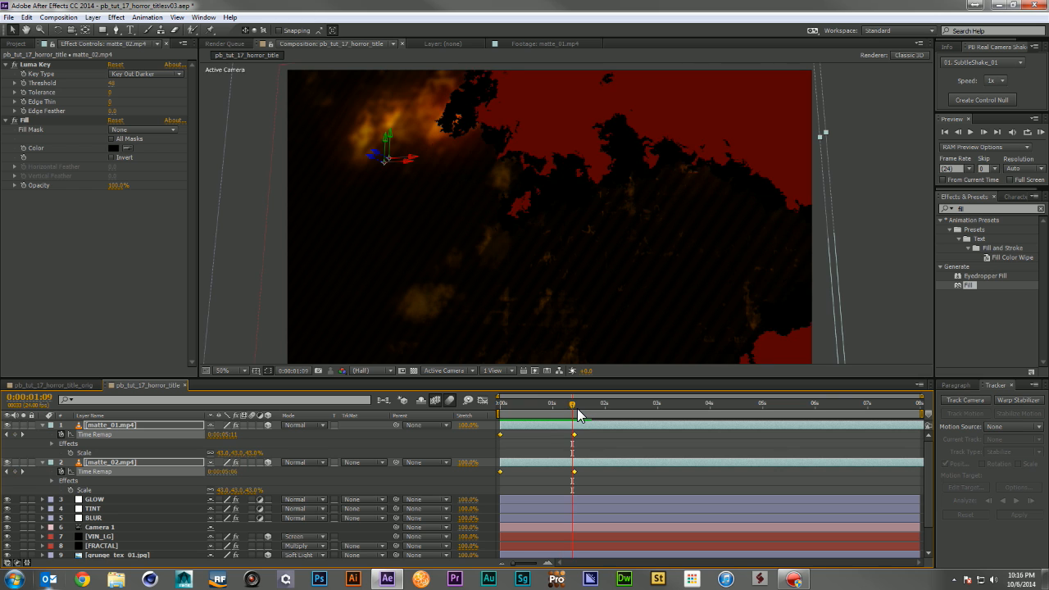
Step: Set matte_01's Time Remap to about 0:00:06:08 at 0:00:07:23, near the end of the composition
drag(578, 410, 960, 421)
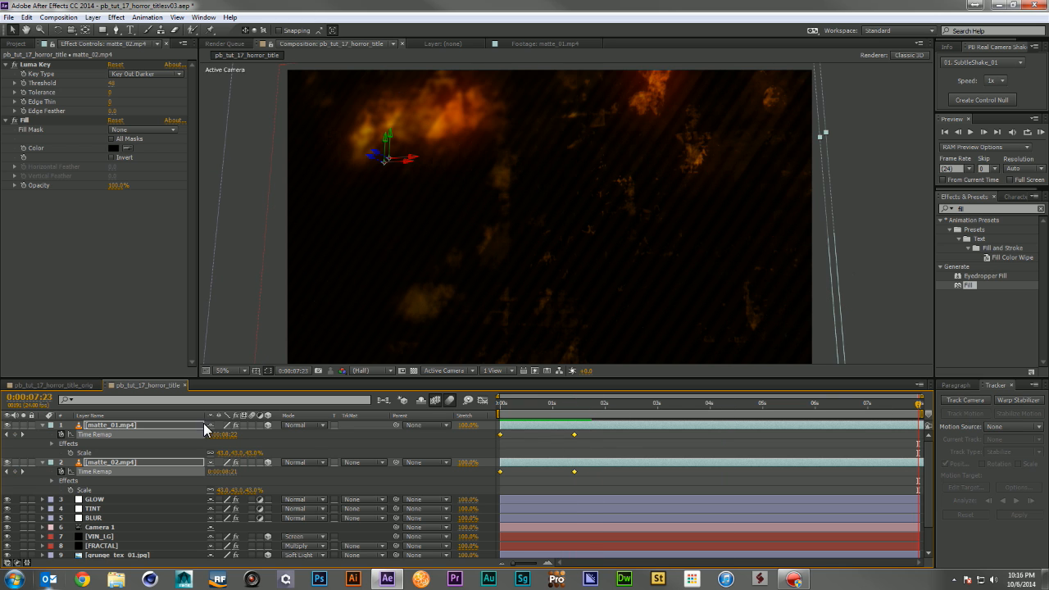
click(42, 426)
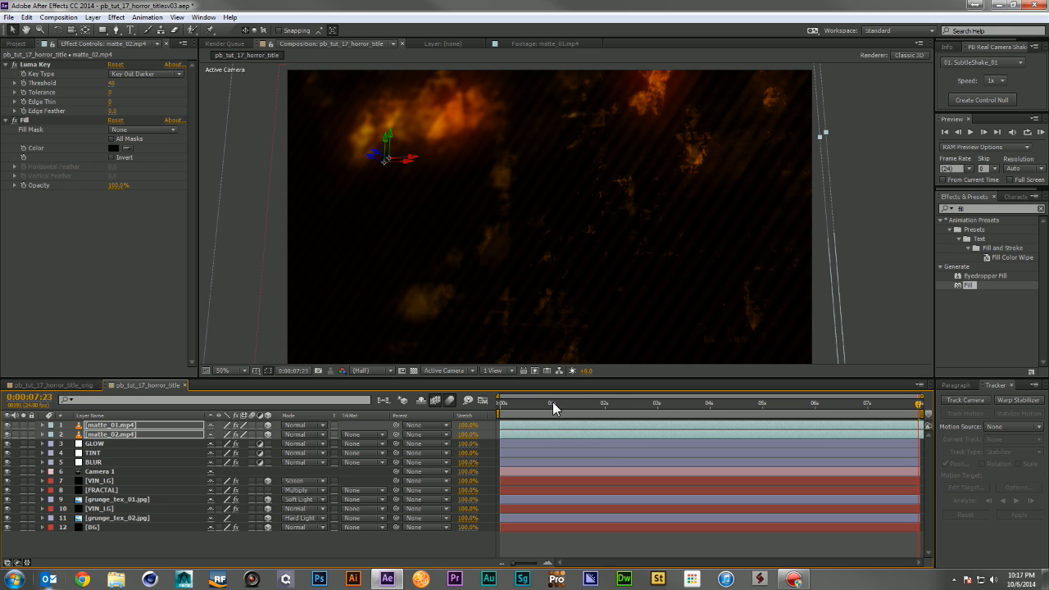
drag(552, 402, 922, 403)
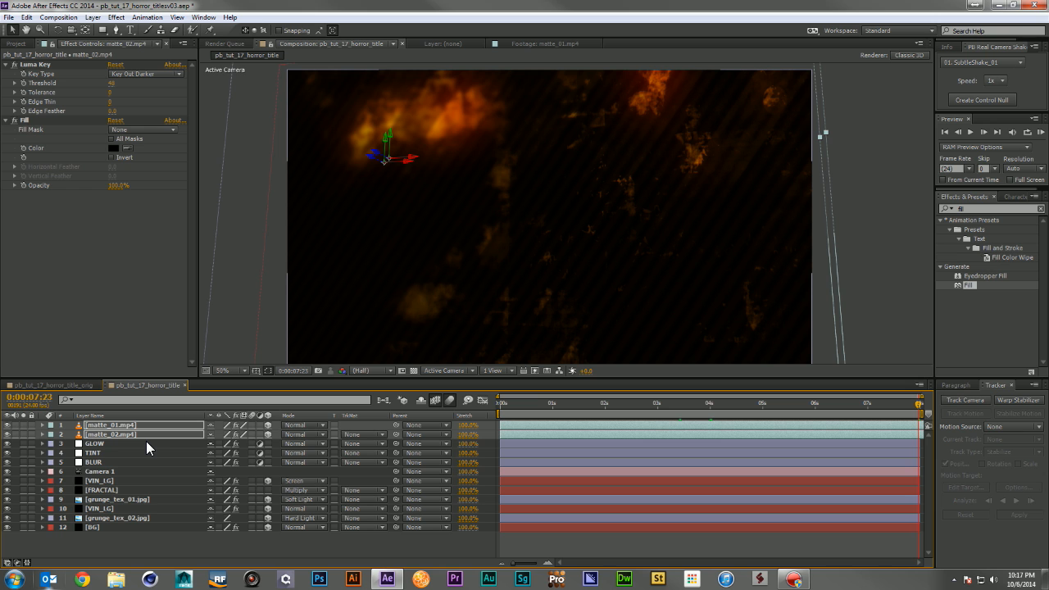
key(ctrl+alt+t)
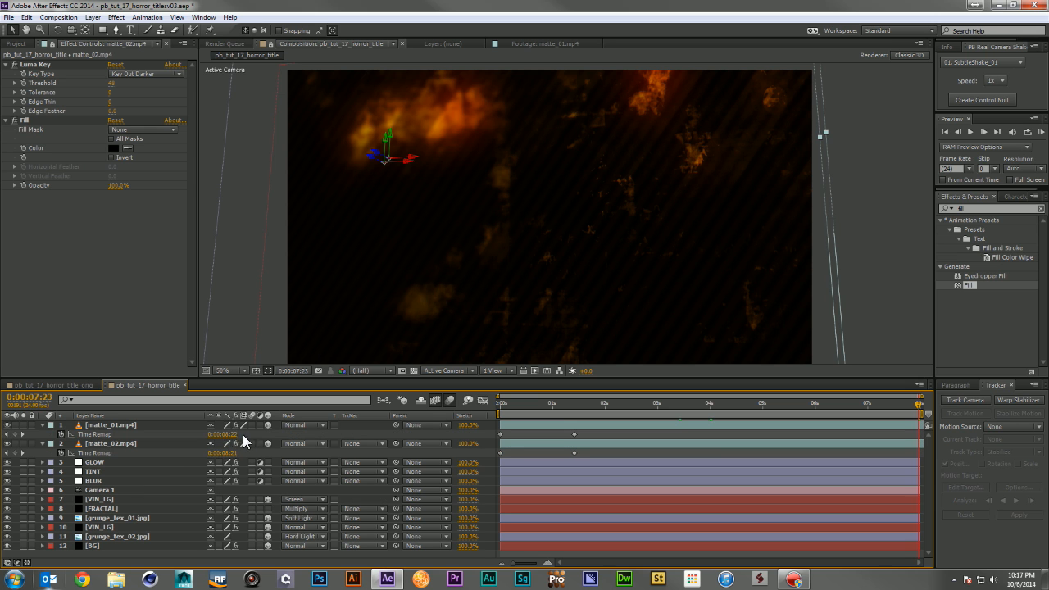
click(219, 435)
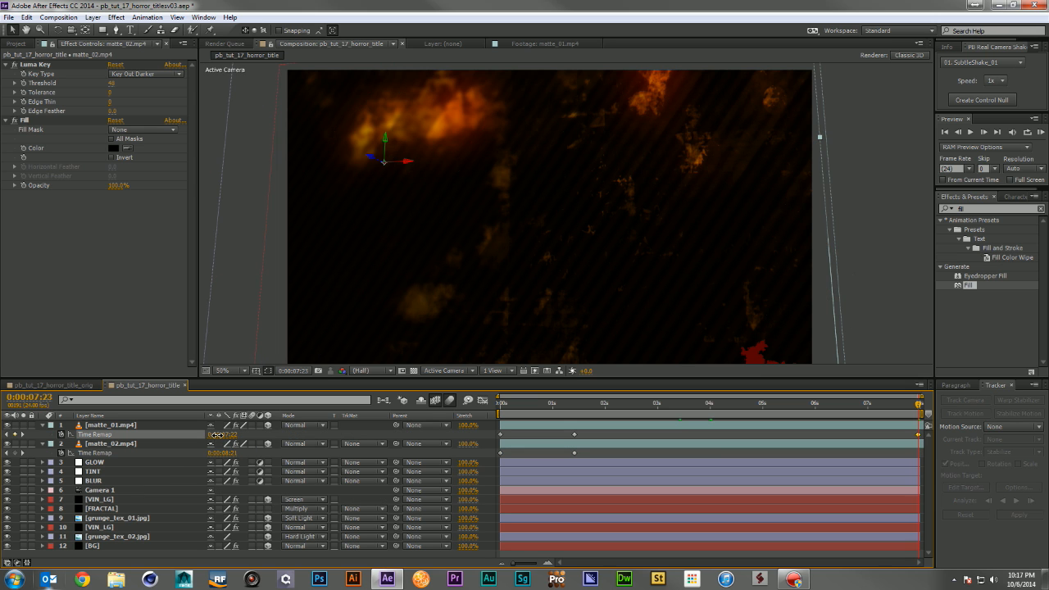
drag(215, 434, 199, 437)
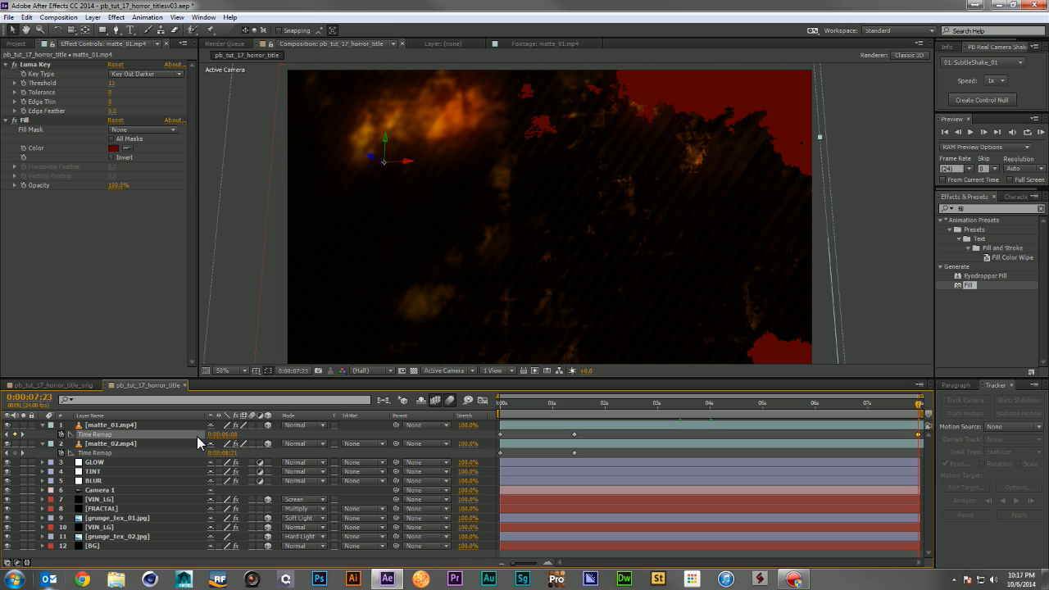
Step: Set matte_02's Time Remap to about 0:00:06:19 at 0:00:07:23 and collapse both matte layers' properties
drag(230, 452, 199, 452)
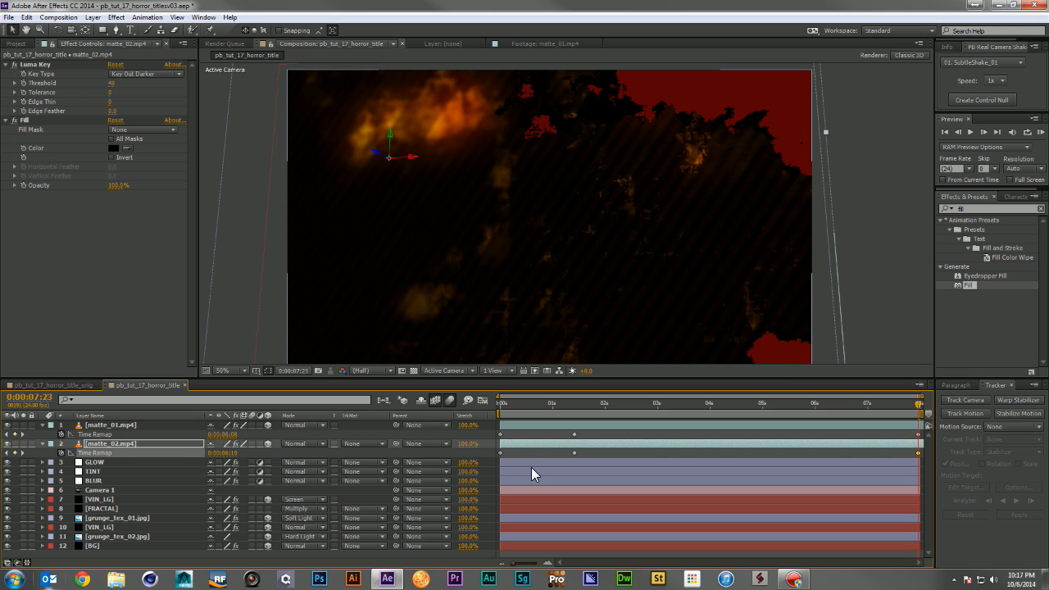
click(599, 447)
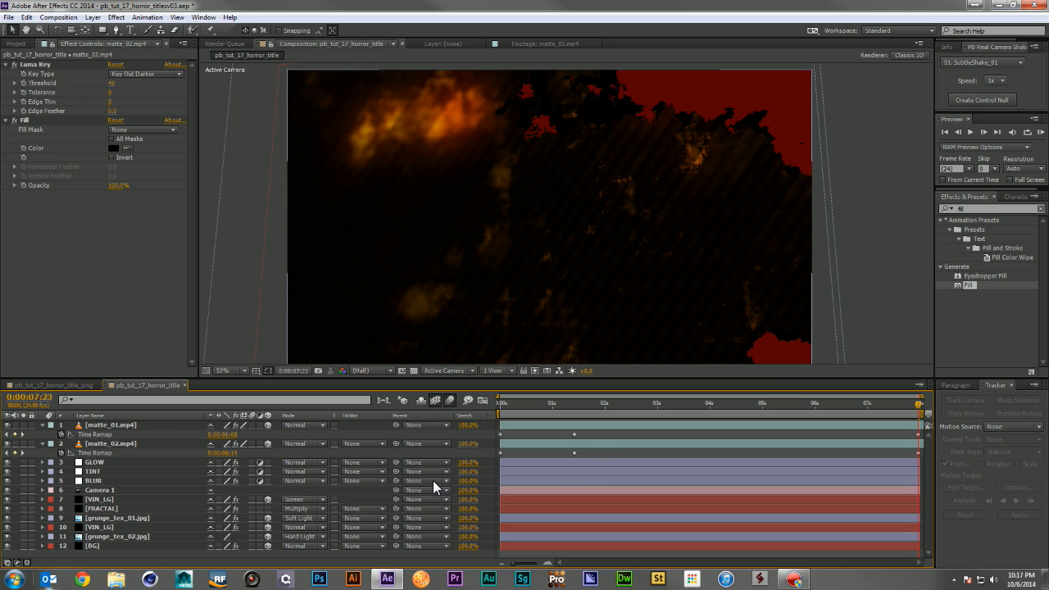
click(43, 424)
click(42, 435)
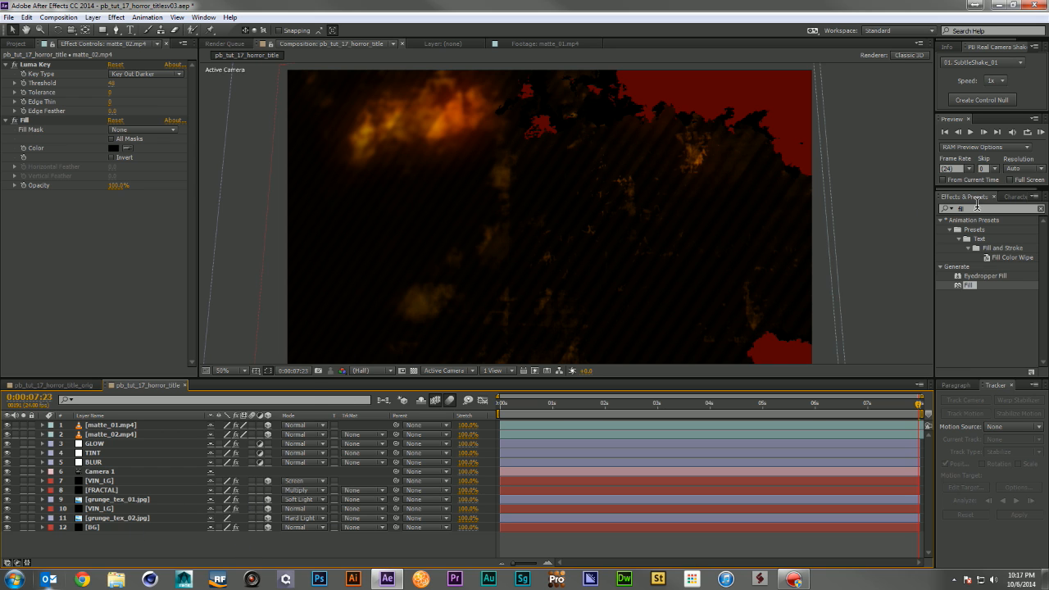
Step: Add a text layer reading PIXELBUMP.COM in the left half of the composition
click(129, 30)
click(414, 223)
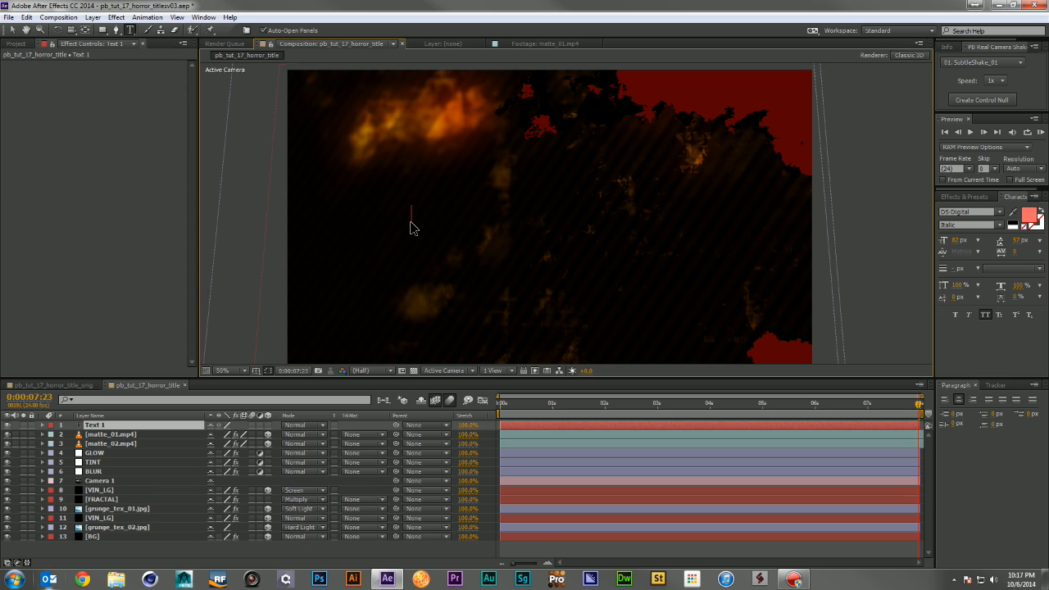
text(PIXELBUMP.COM)
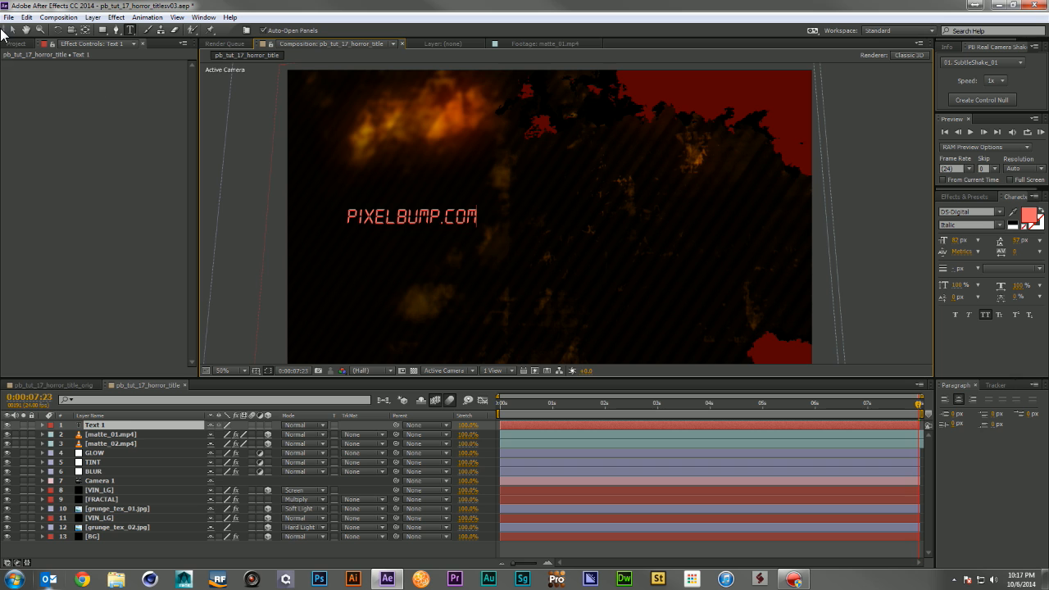
click(12, 31)
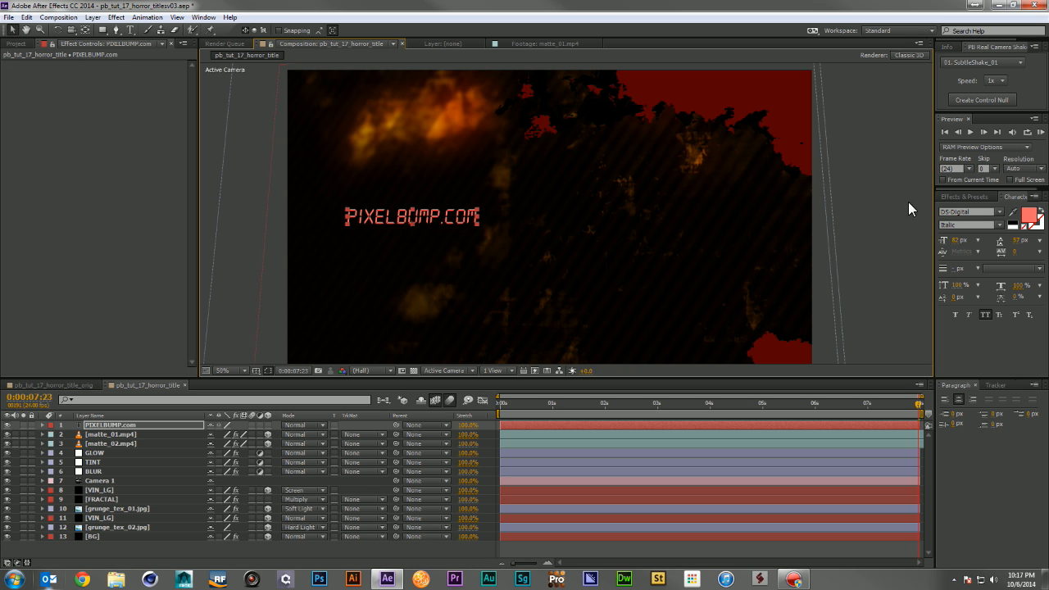
Step: Try other fonts on the PIXELBUMP.COM text, set it to AlekseiSolid, and scale the text to nearly double its size
click(982, 209)
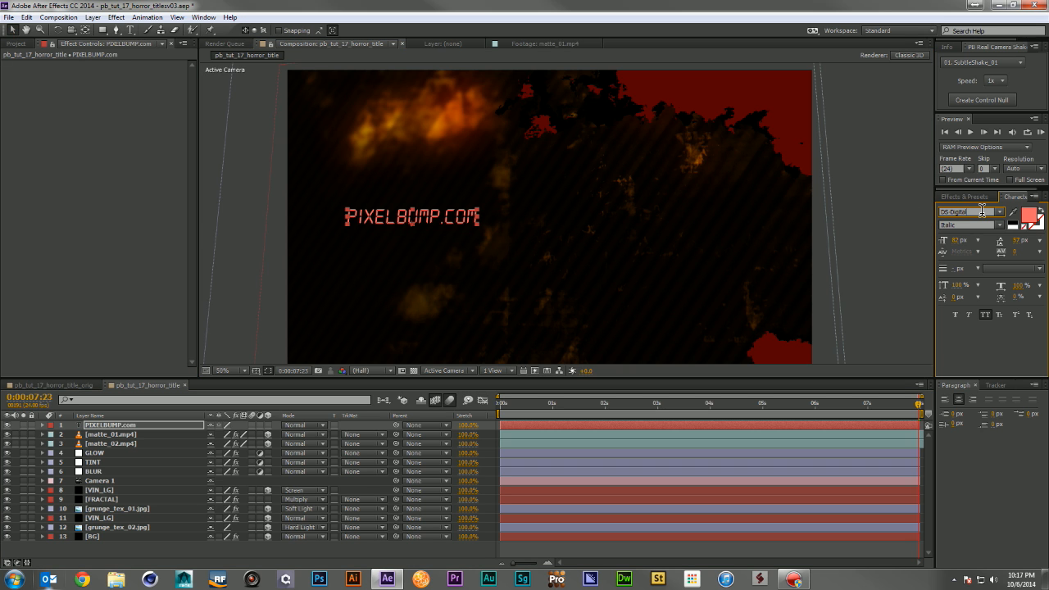
key(Up)
key(Up)
key(Up)
key(Up)
key(Up)
key(Up)
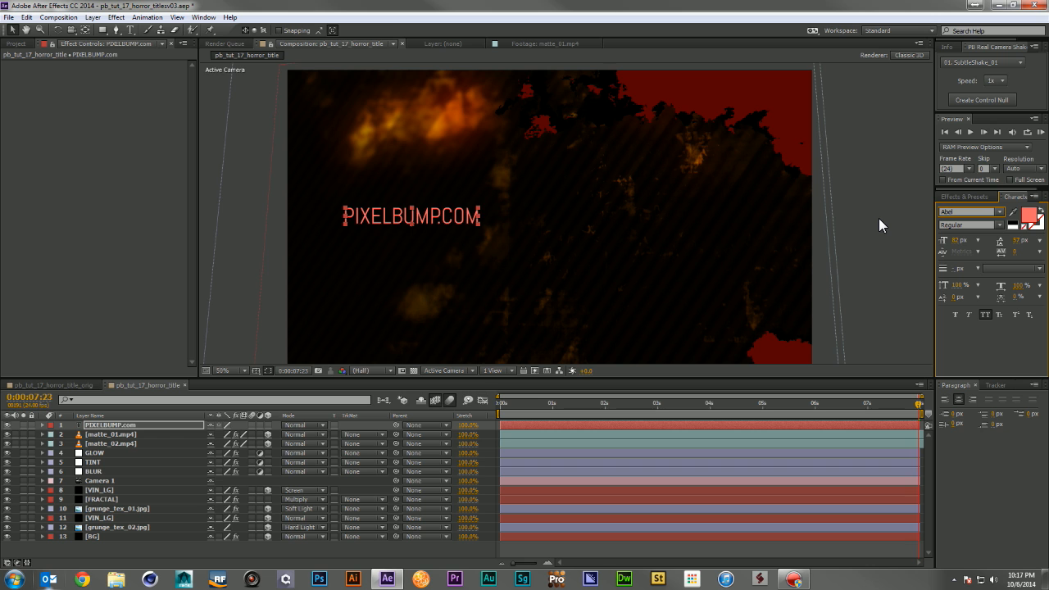
click(1014, 212)
key(Escape)
click(999, 212)
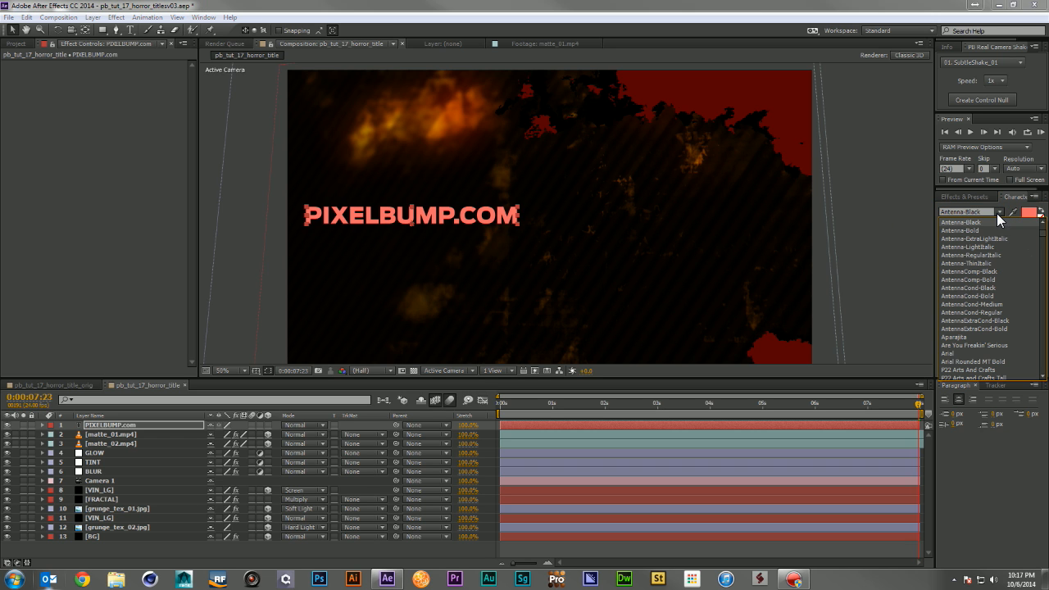
scroll(1007, 281, down, 1)
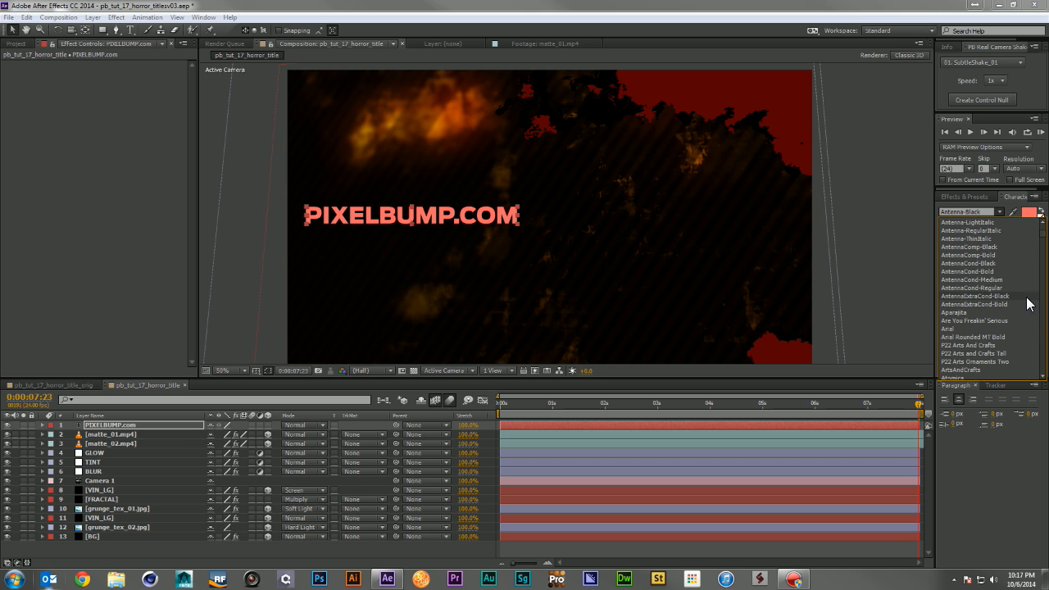
scroll(1046, 234, up, 5)
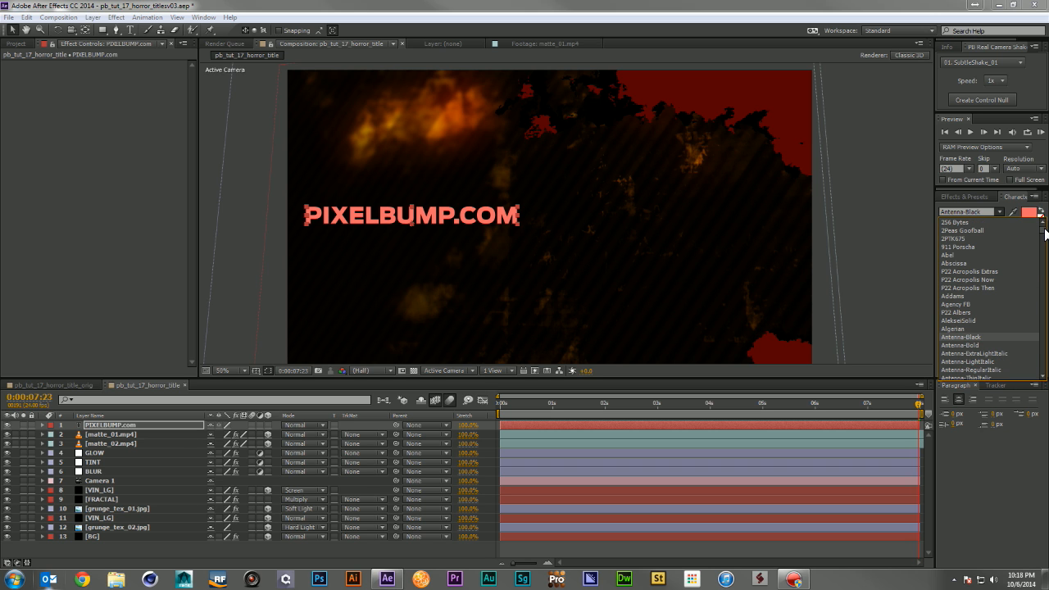
click(985, 318)
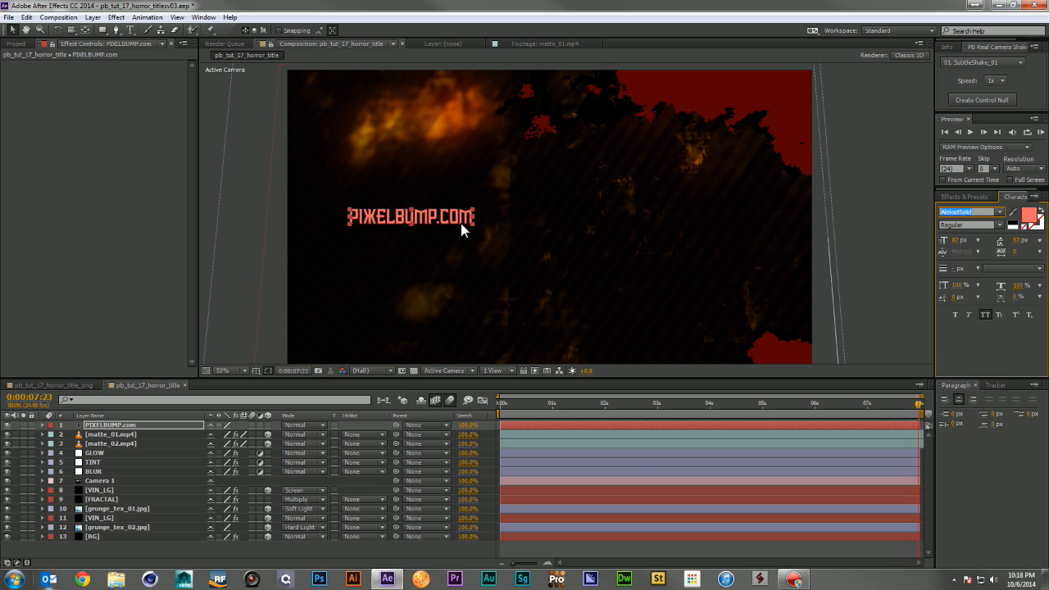
drag(472, 223, 547, 239)
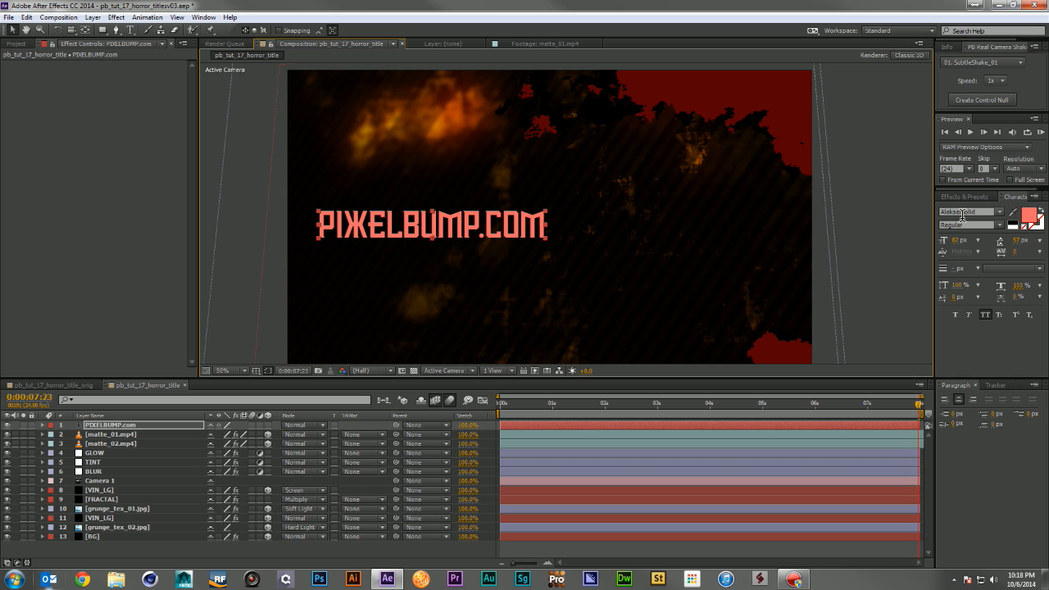
Step: Set the PIXELBUMP.COM text's fill color to a pale cream yellow, about FFEFB6
click(1028, 214)
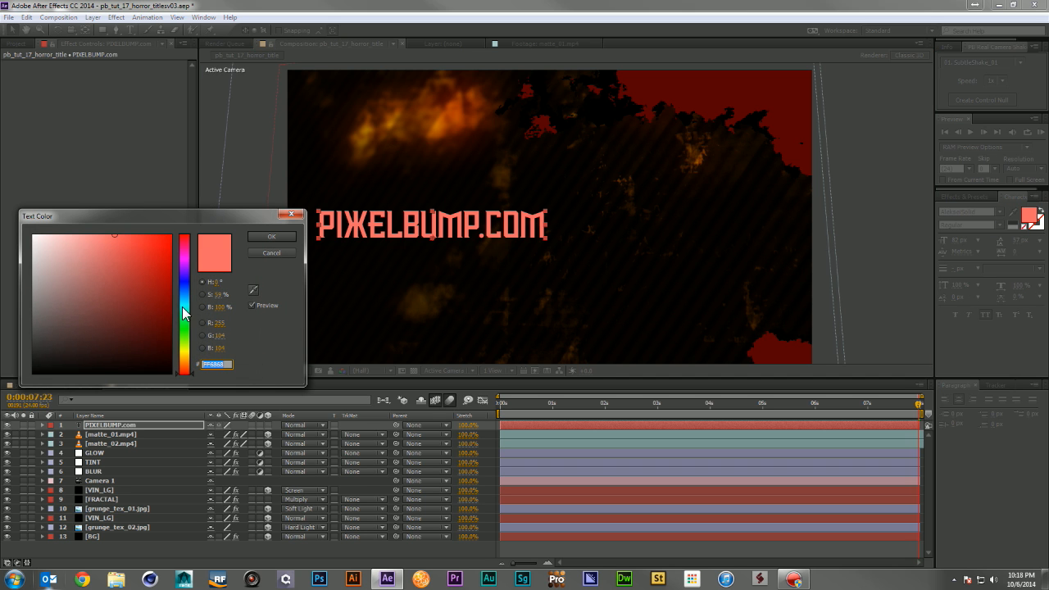
click(188, 356)
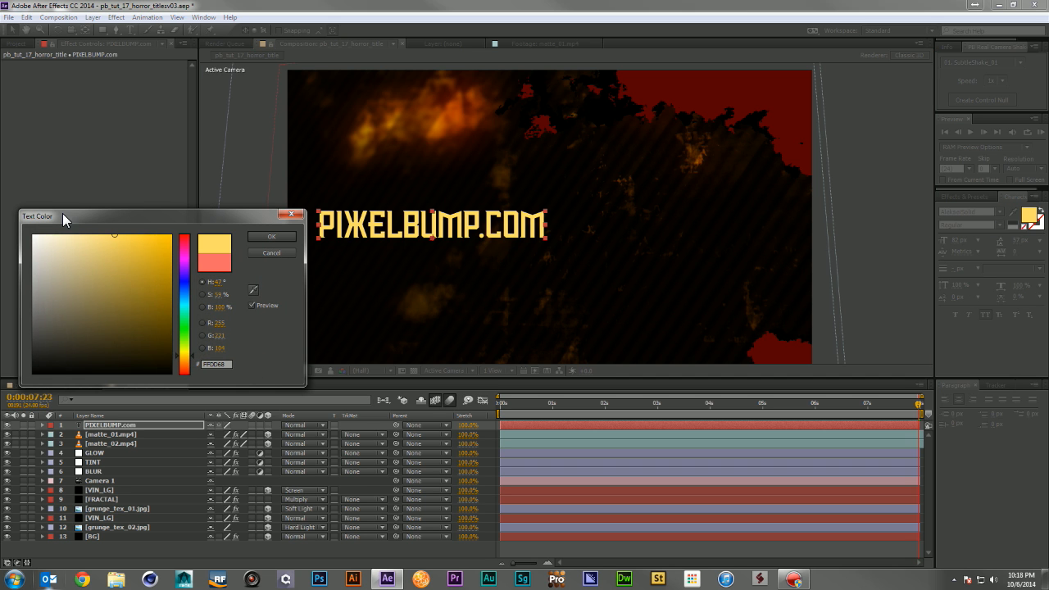
click(72, 235)
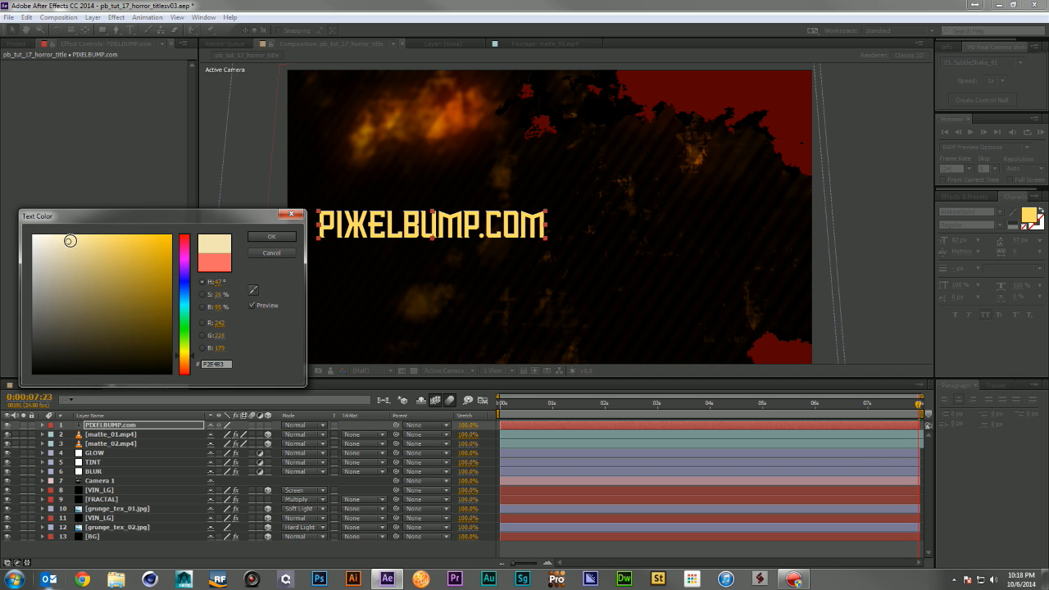
click(271, 237)
Step: Duplicate the PIXELBUMP.COM layer, offset the copy just below and right of the original, and place it under the original in the layer stack
click(102, 434)
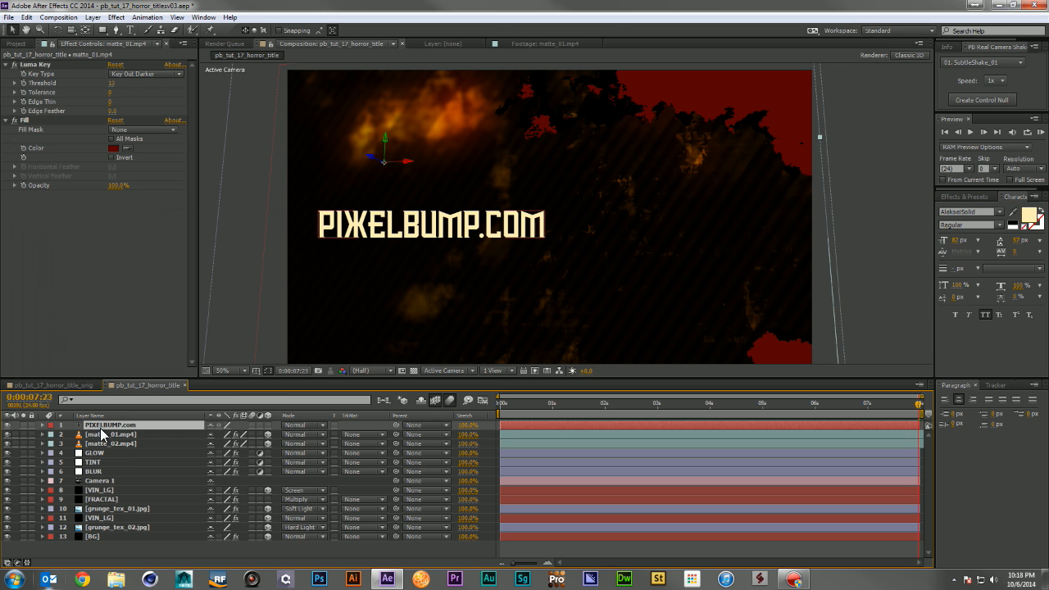
click(104, 426)
key(ctrl+d)
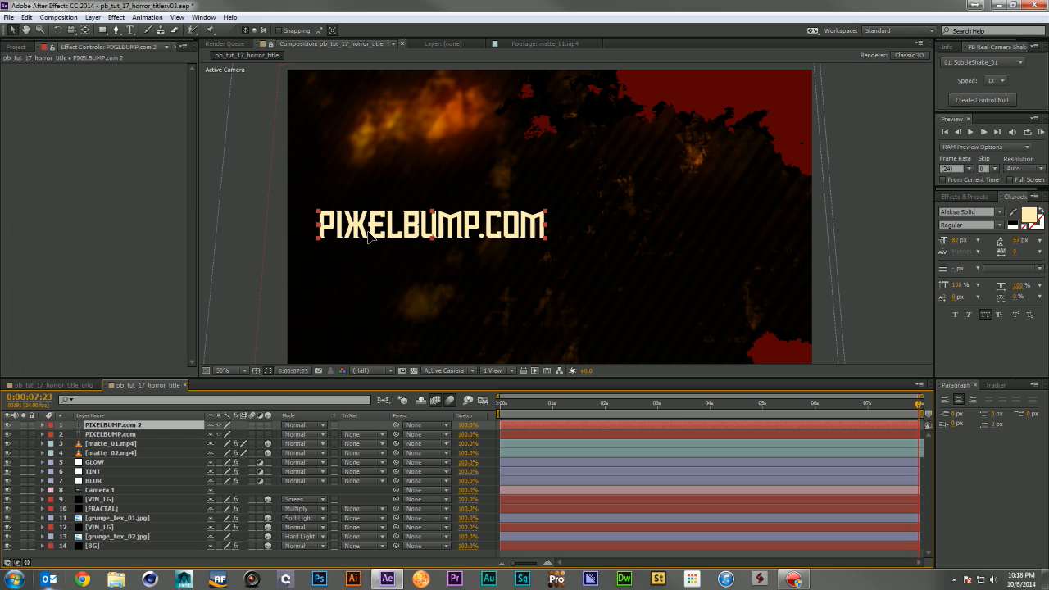
drag(364, 230, 383, 262)
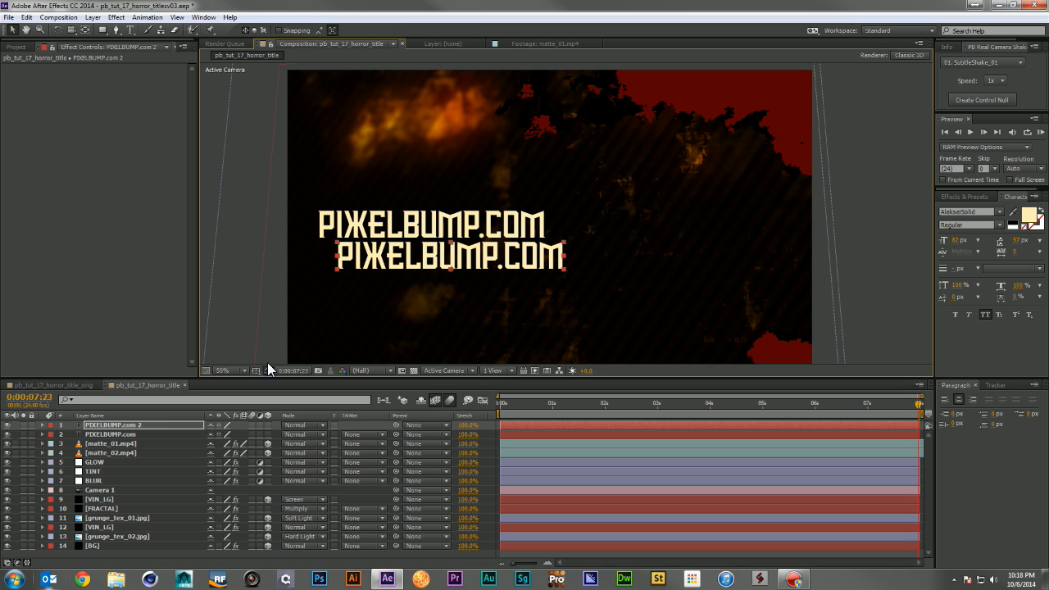
drag(138, 425, 138, 435)
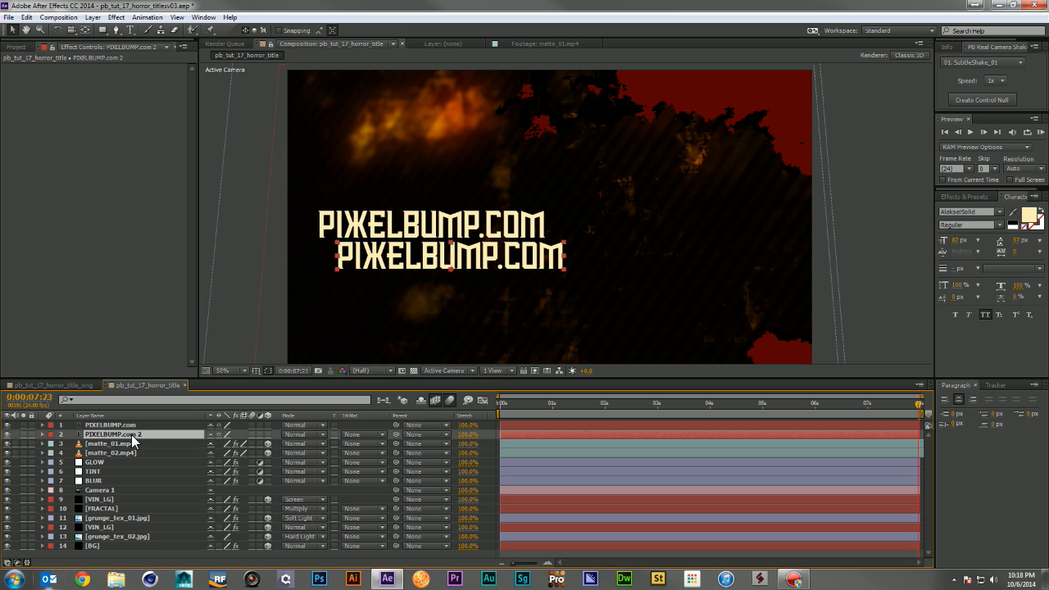
Step: Replace the duplicated title's text with HORROR MOVIE
double_click(133, 436)
text(HORRO)
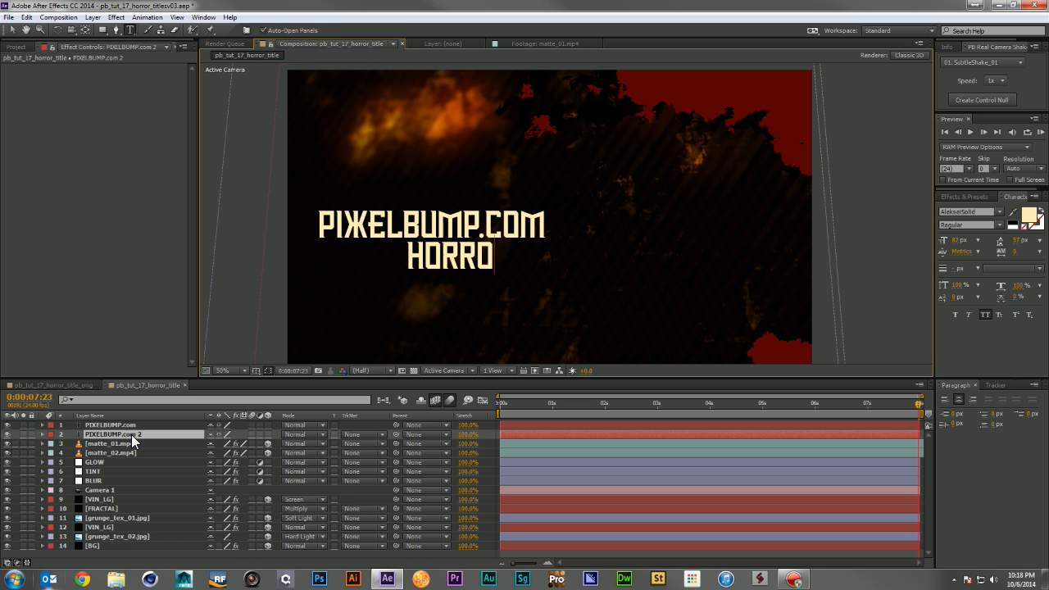
text(R MOVIE)
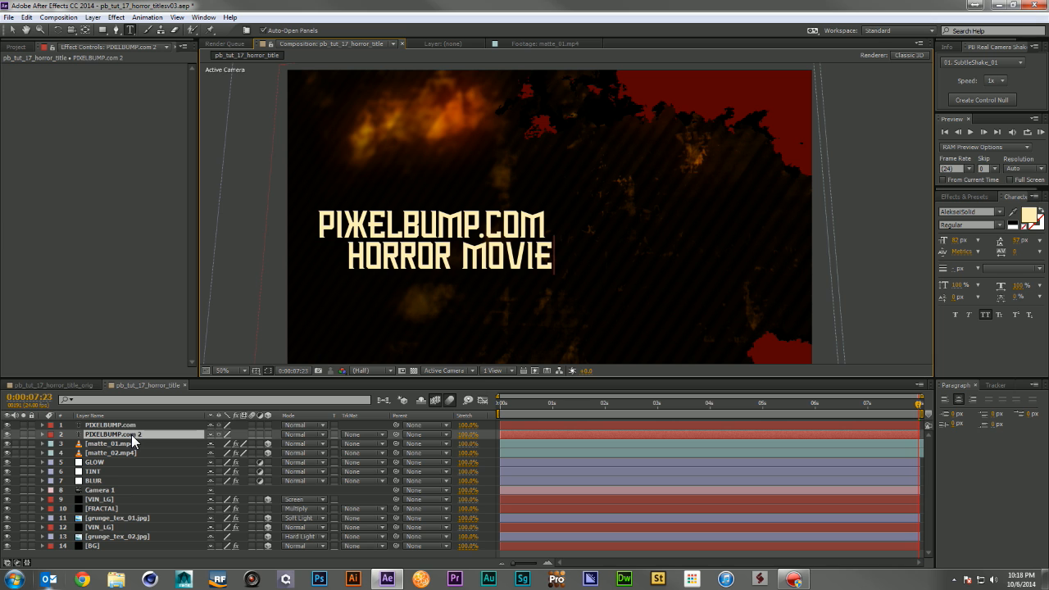
click(11, 30)
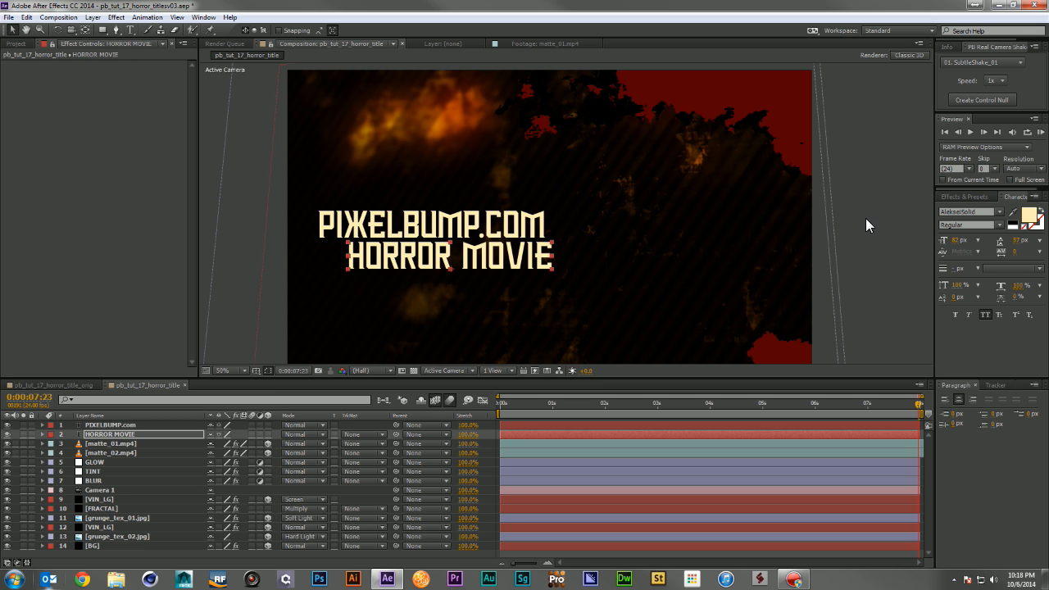
Step: Set the HORROR MOVIE text's fill color to dark red, about AF0101
click(1038, 216)
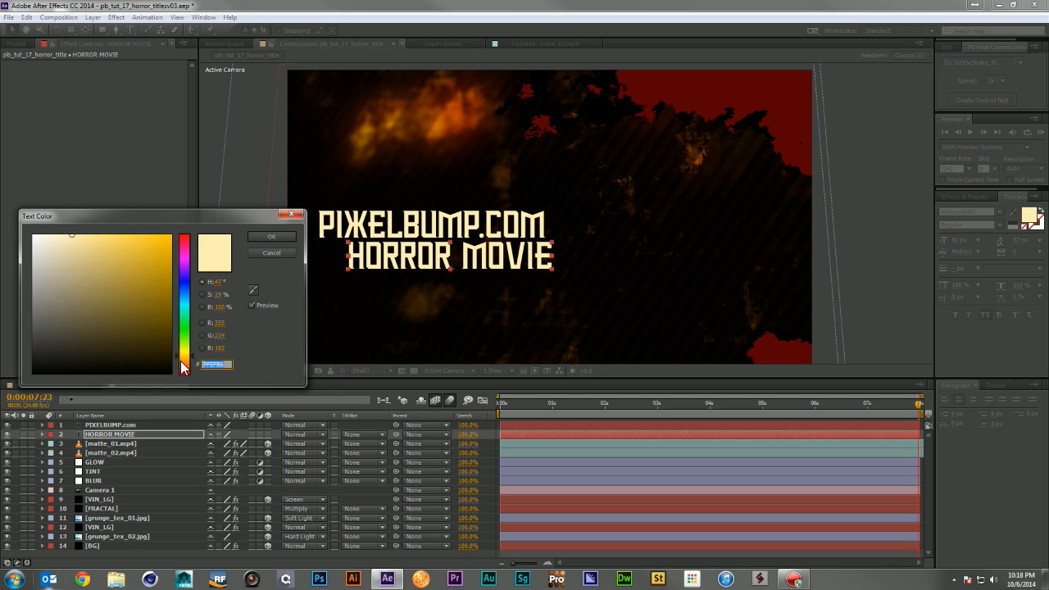
drag(185, 369, 185, 389)
drag(157, 271, 173, 279)
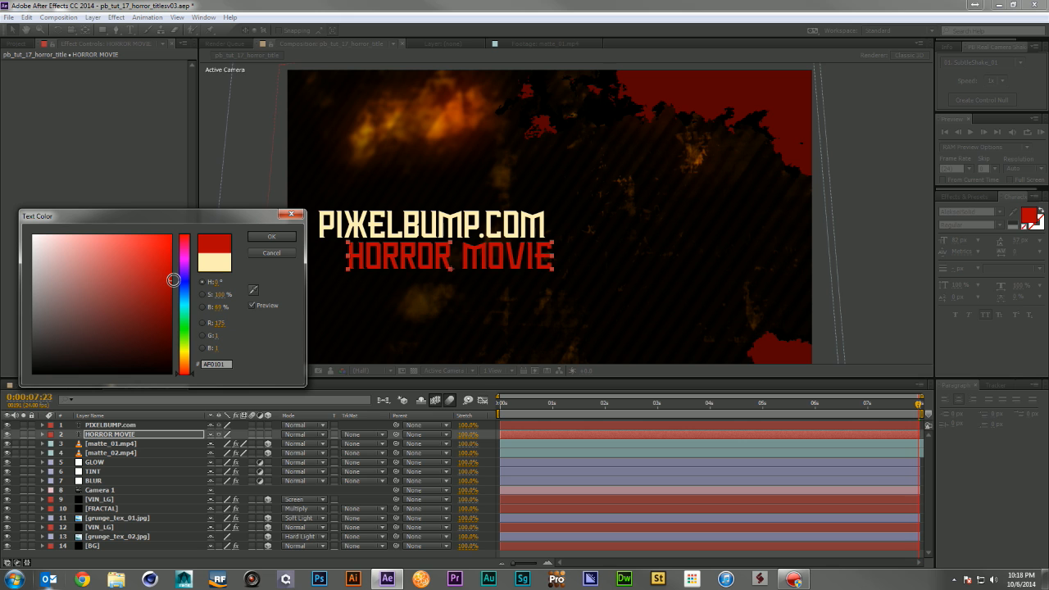
click(279, 235)
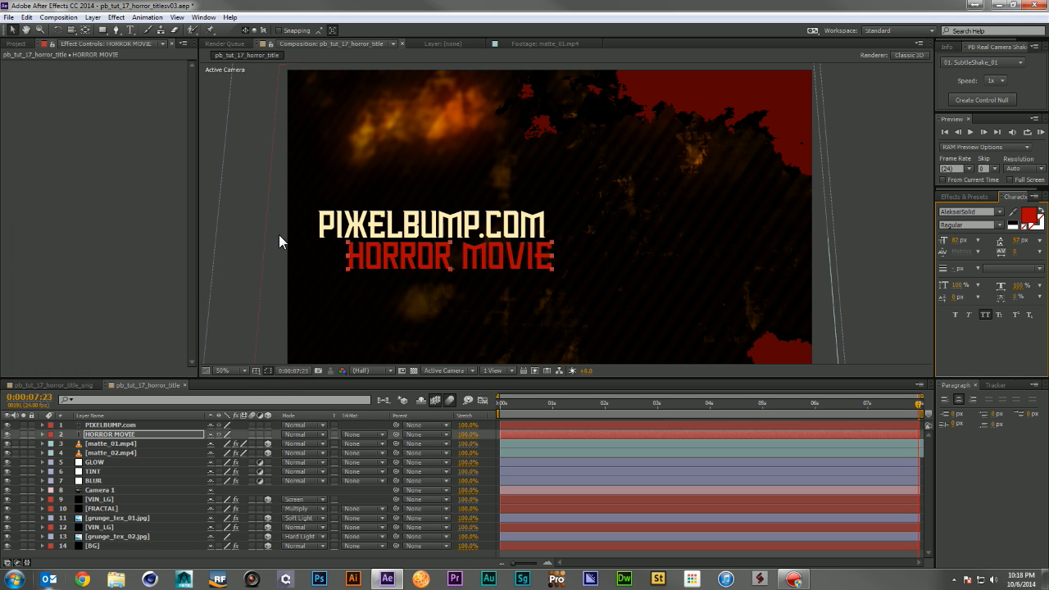
Step: Trim the start of both title layers to 0:00:01:11 and slide HORROR MOVIE to start at about 0:00:02:10
click(141, 424)
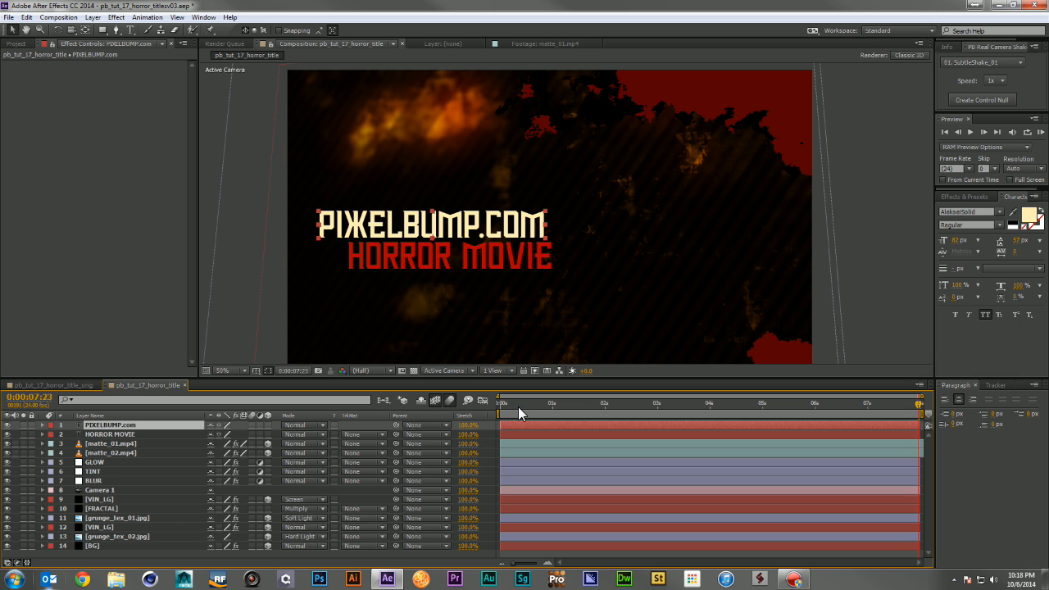
drag(533, 408, 575, 414)
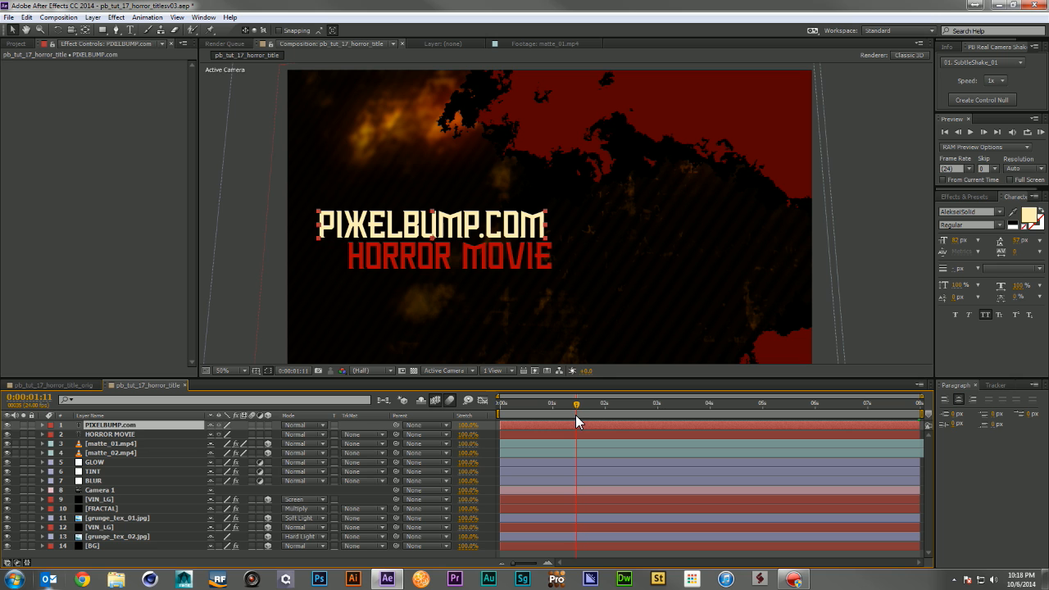
click(15, 44)
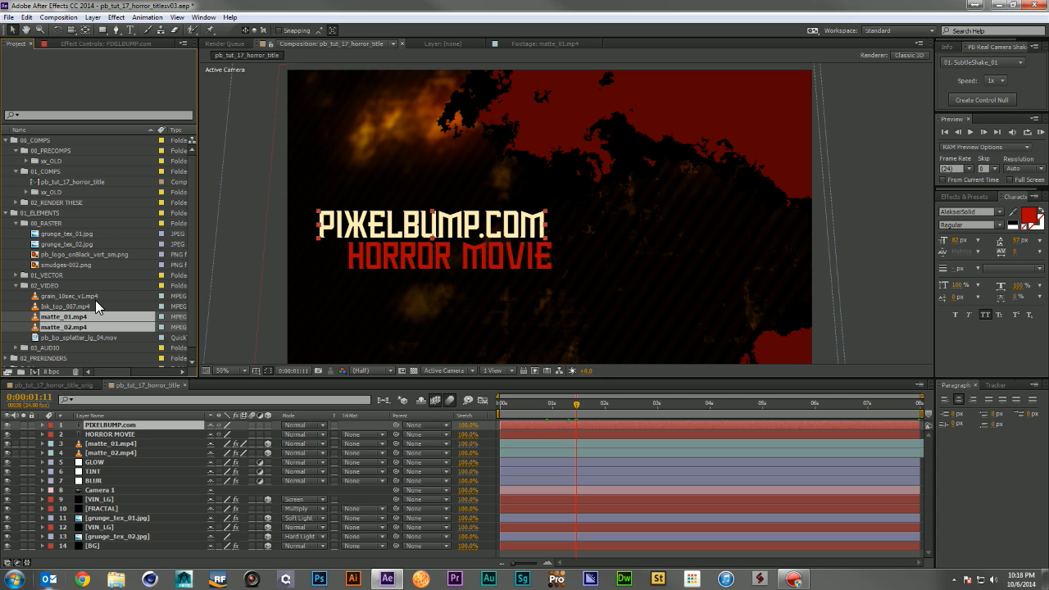
click(21, 244)
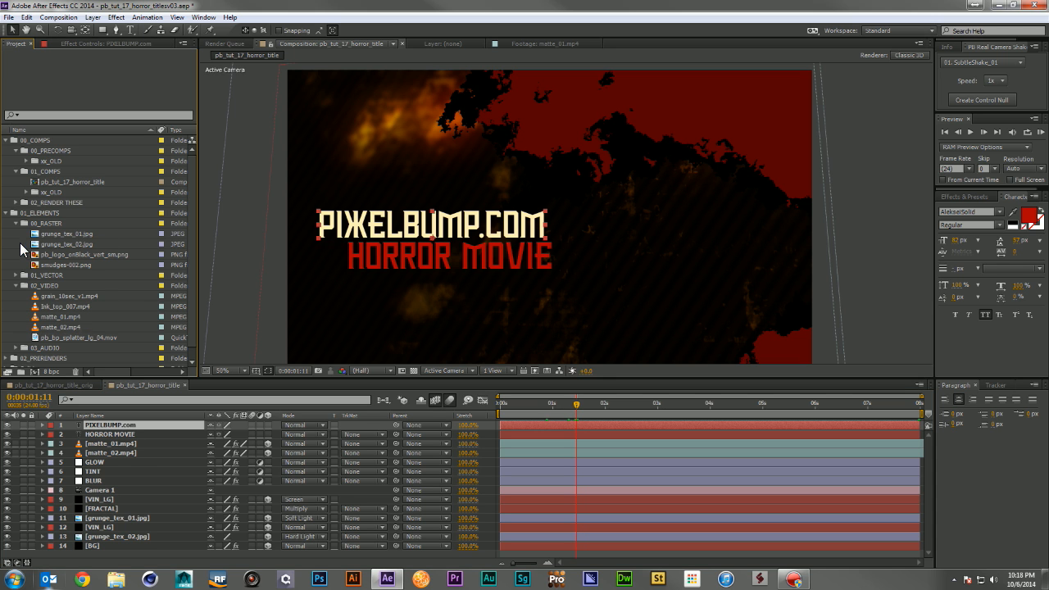
ctrl+click(120, 436)
key(alt+bracketleft)
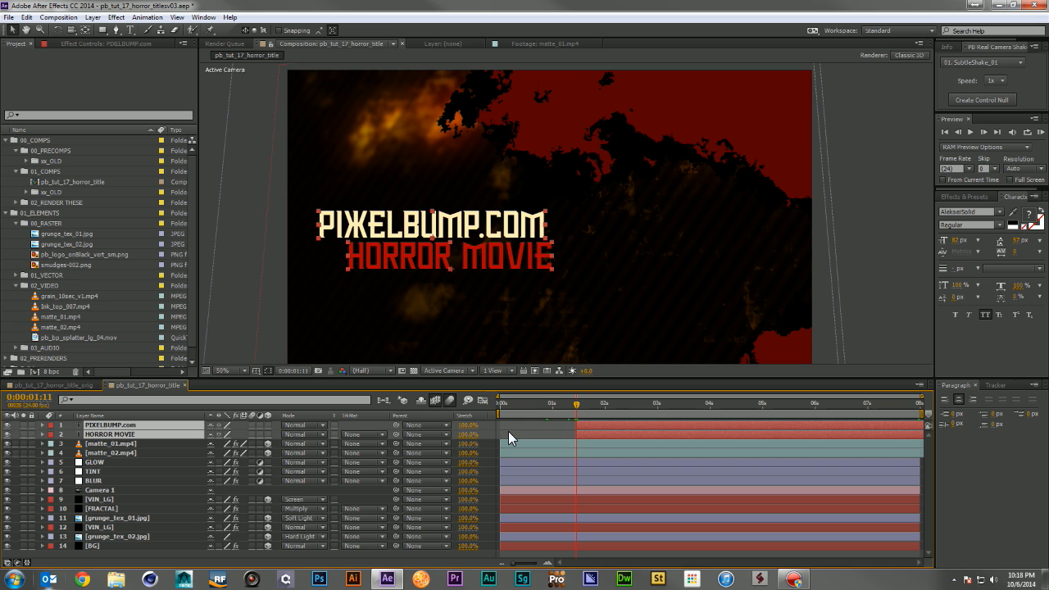
drag(577, 434, 633, 439)
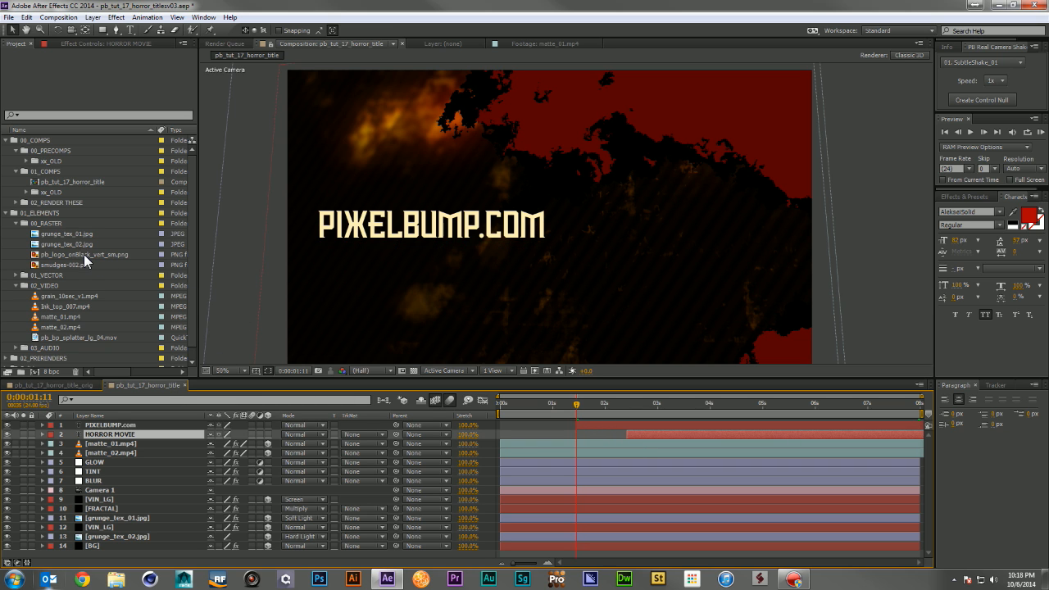
Step: Search the effects for matte and apply Matte Choker to the PIXELBUMP.COM title layer
scroll(84, 261, down, 1)
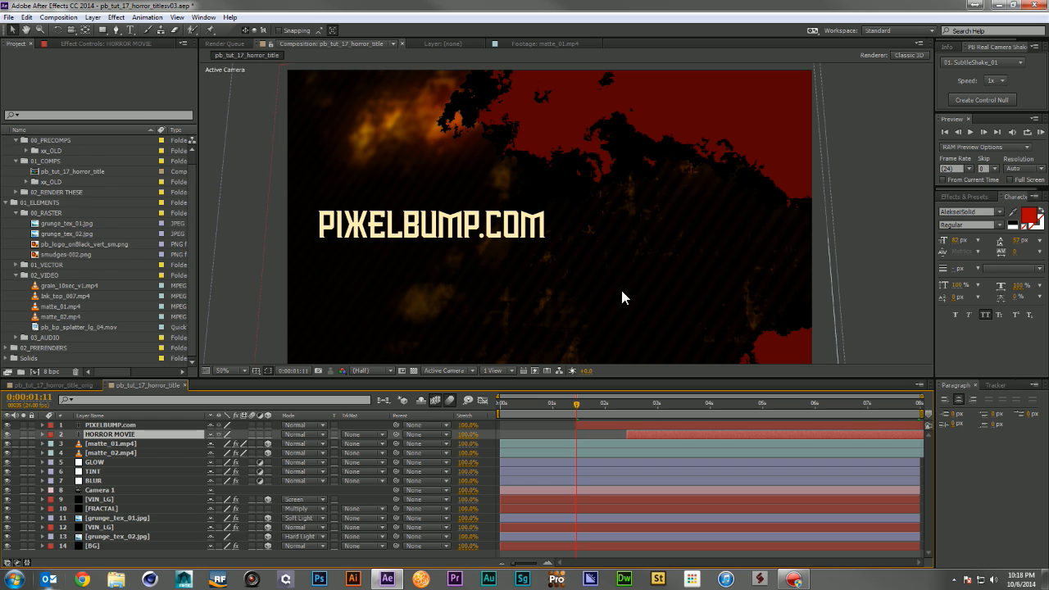
click(962, 198)
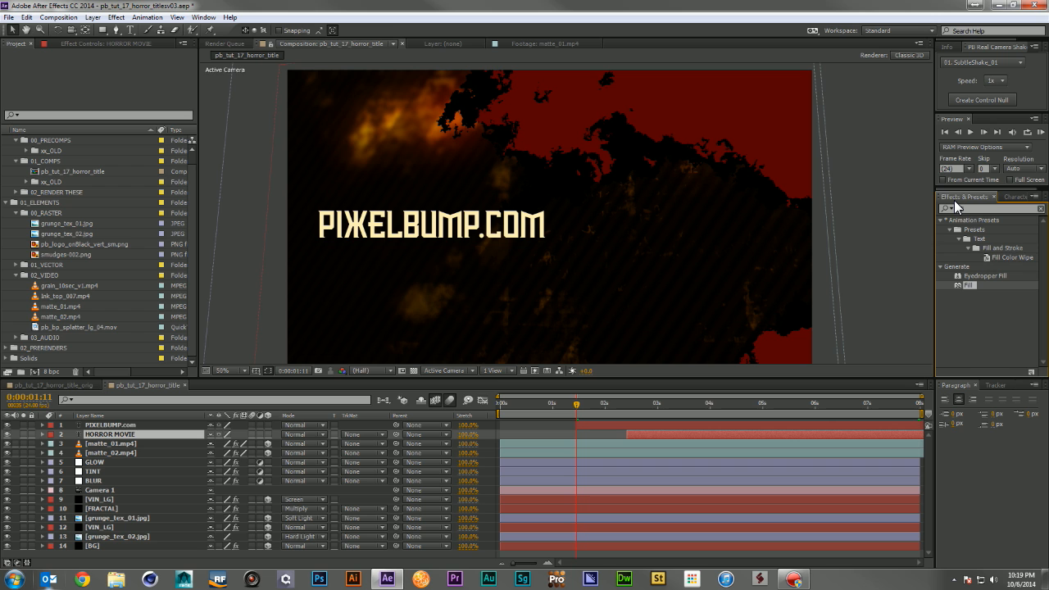
click(956, 209)
text(fill)
drag(992, 210, 930, 208)
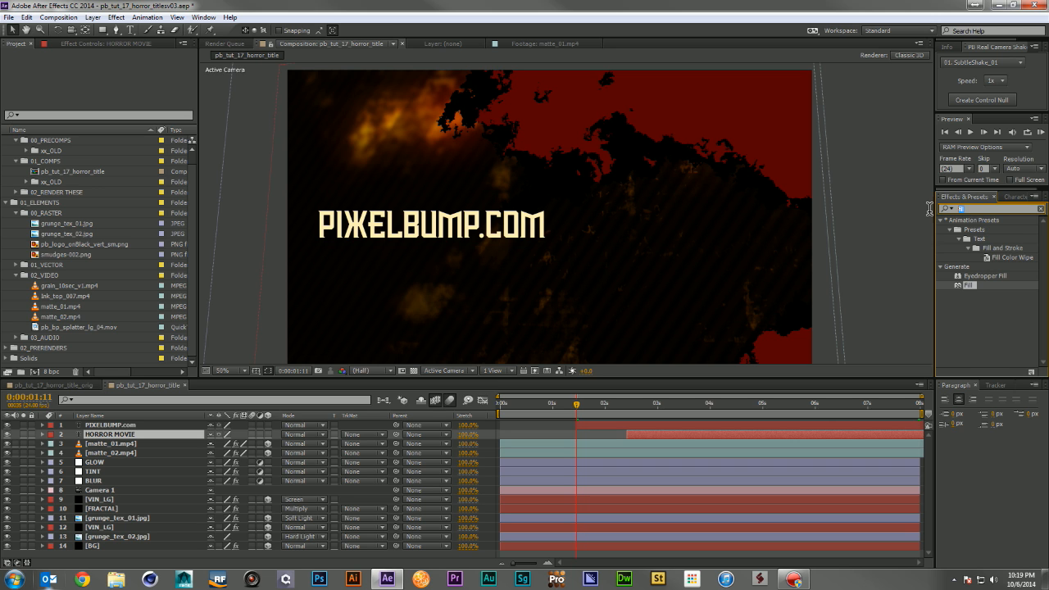
text(matte)
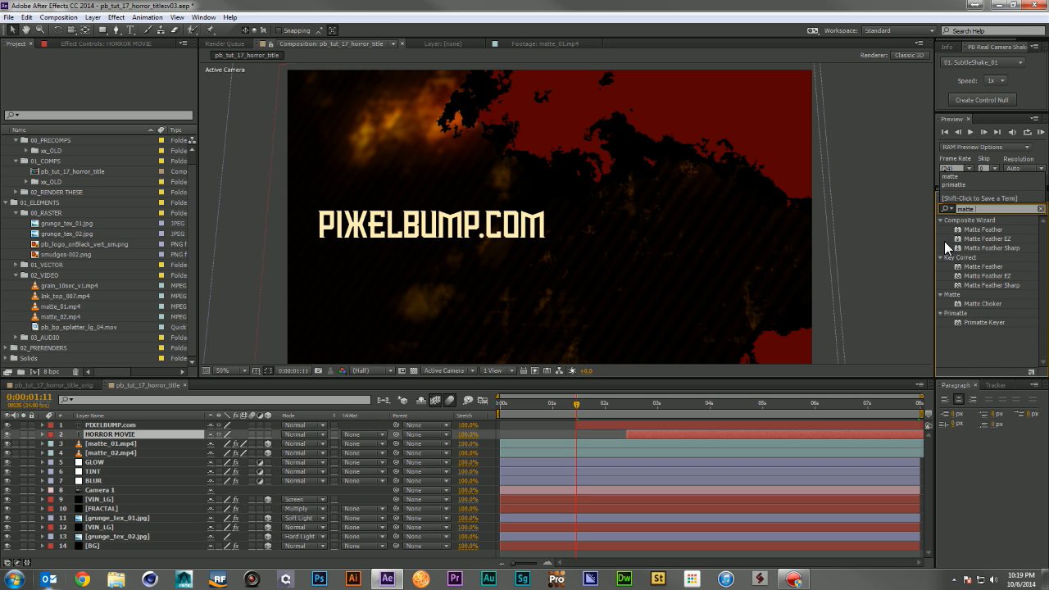
drag(971, 310, 110, 428)
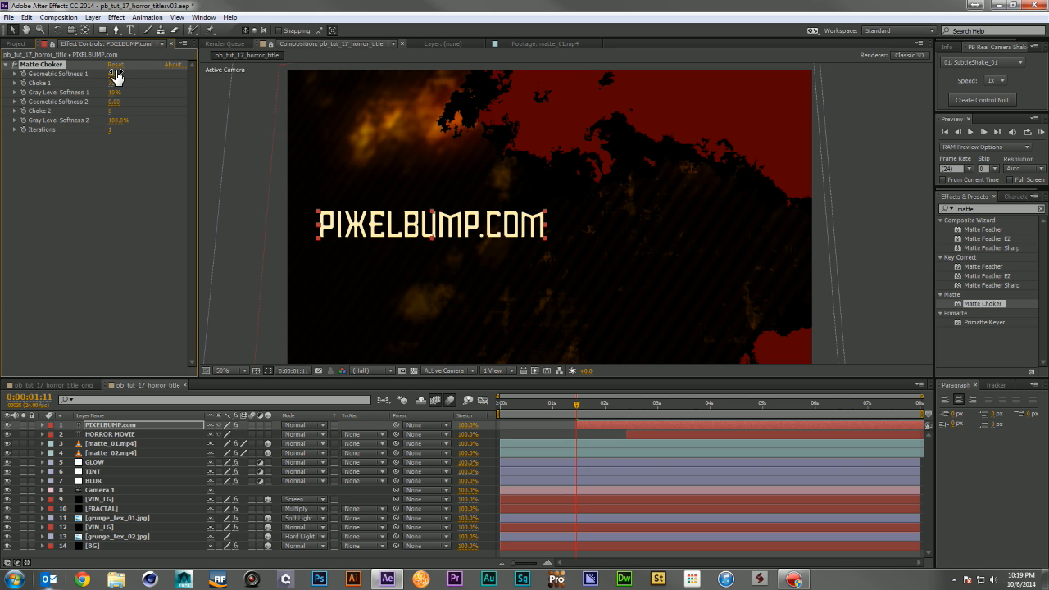
Step: Set PIXELBUMP.COM's Geometric Softness 1 to about 17 and keyframe Choke 1 at 97 on 0:00:01:11 and 23 on 0:00:02:22
drag(115, 73, 197, 78)
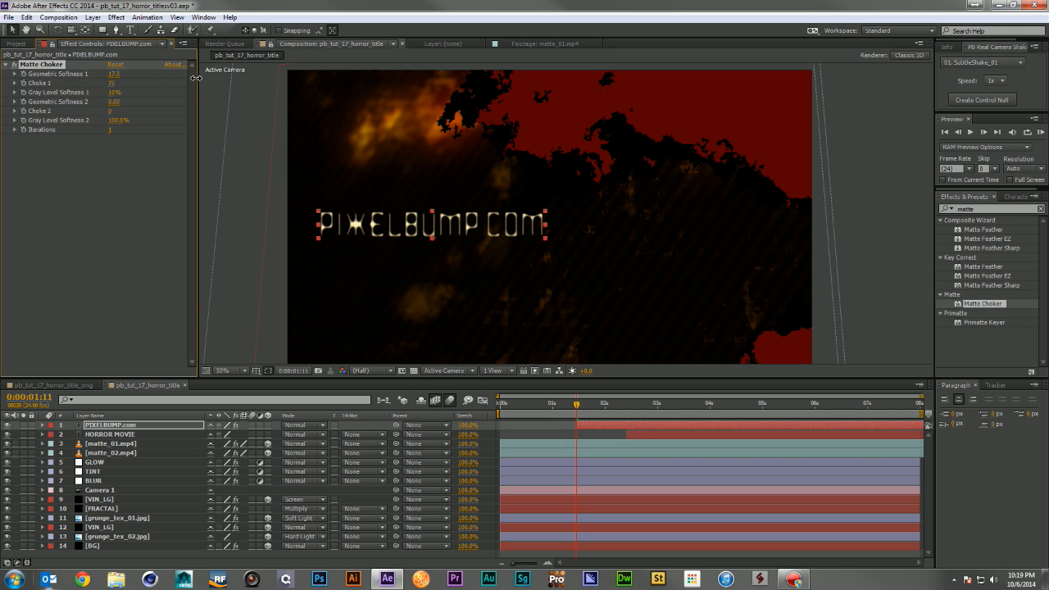
drag(112, 83, 158, 88)
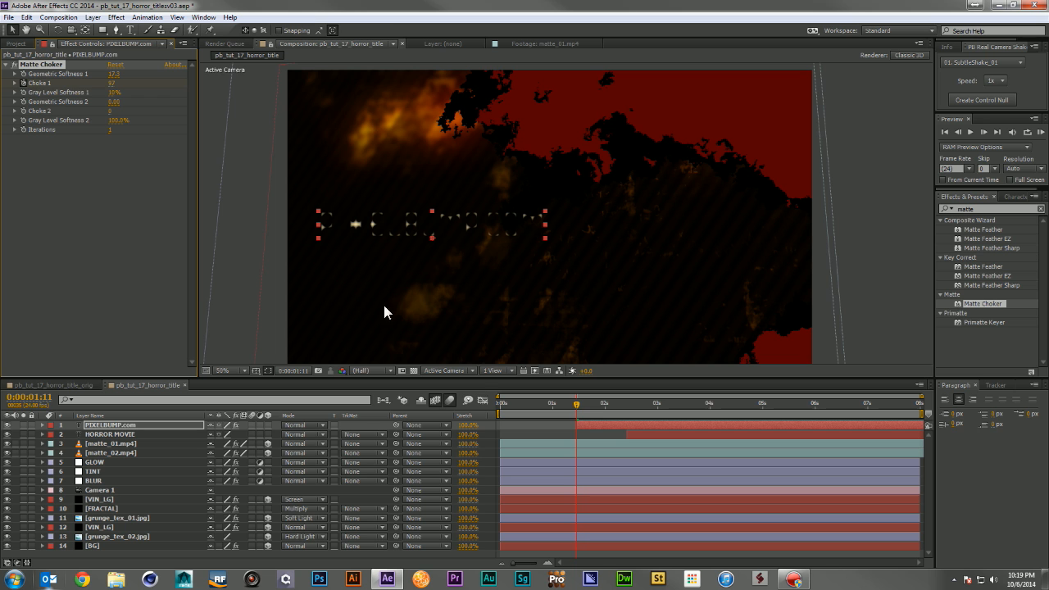
drag(576, 404, 653, 408)
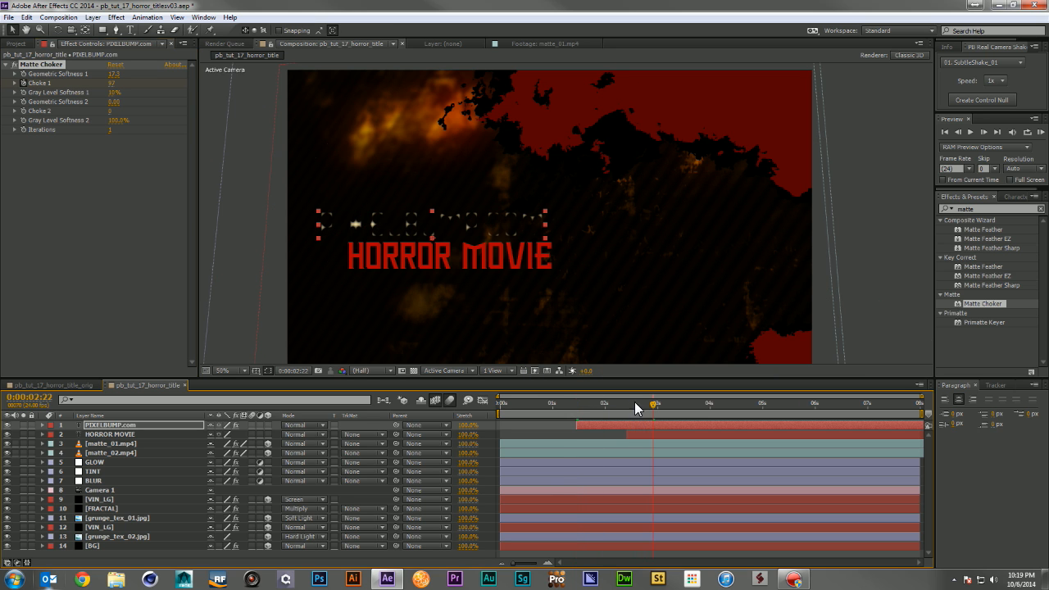
drag(113, 90, 83, 92)
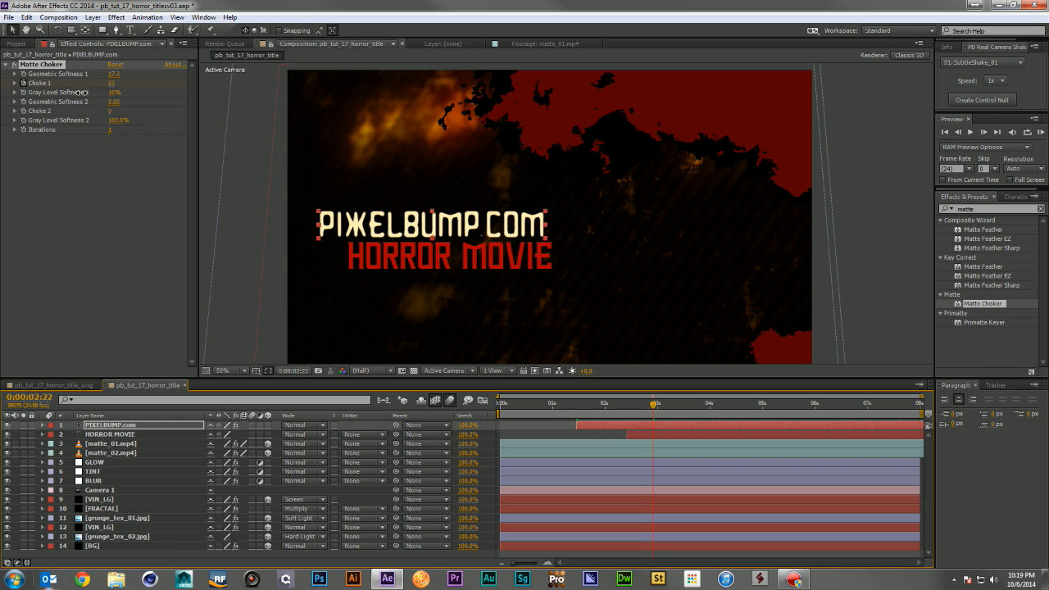
Step: Slide the HORROR MOVIE layer to start at about 0:00:03:00
click(634, 435)
click(630, 403)
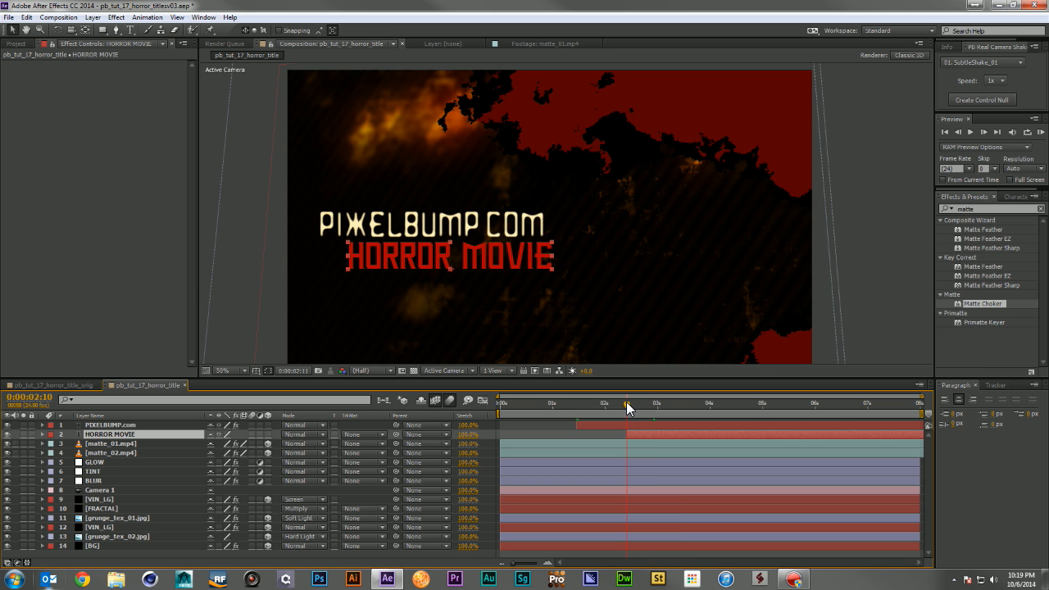
drag(639, 428, 667, 433)
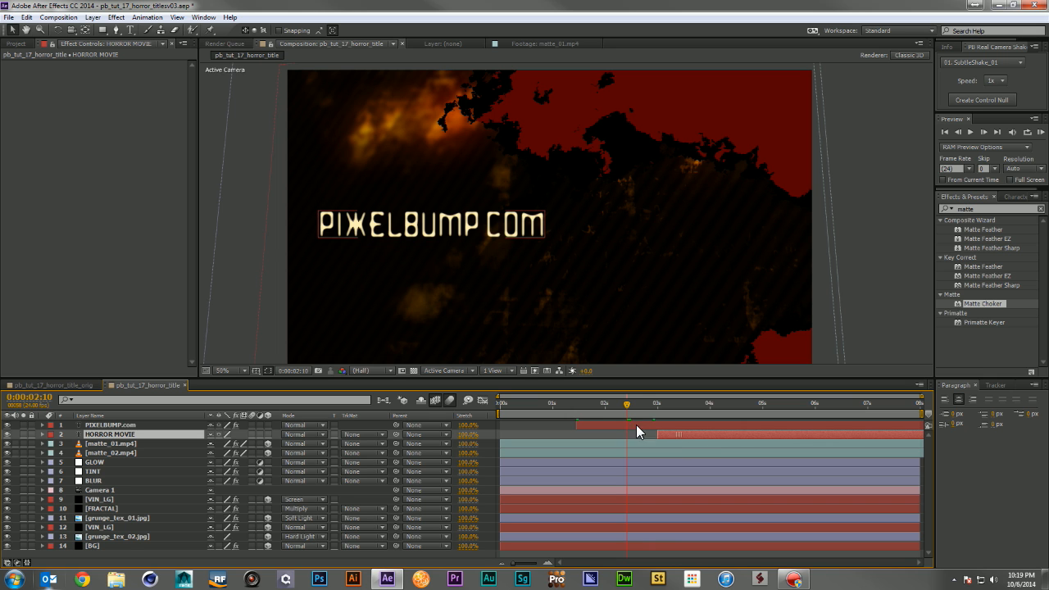
Step: Apply Matte Choker to the HORROR MOVIE title with Geometric Softness 1 at about 8
drag(592, 402, 664, 408)
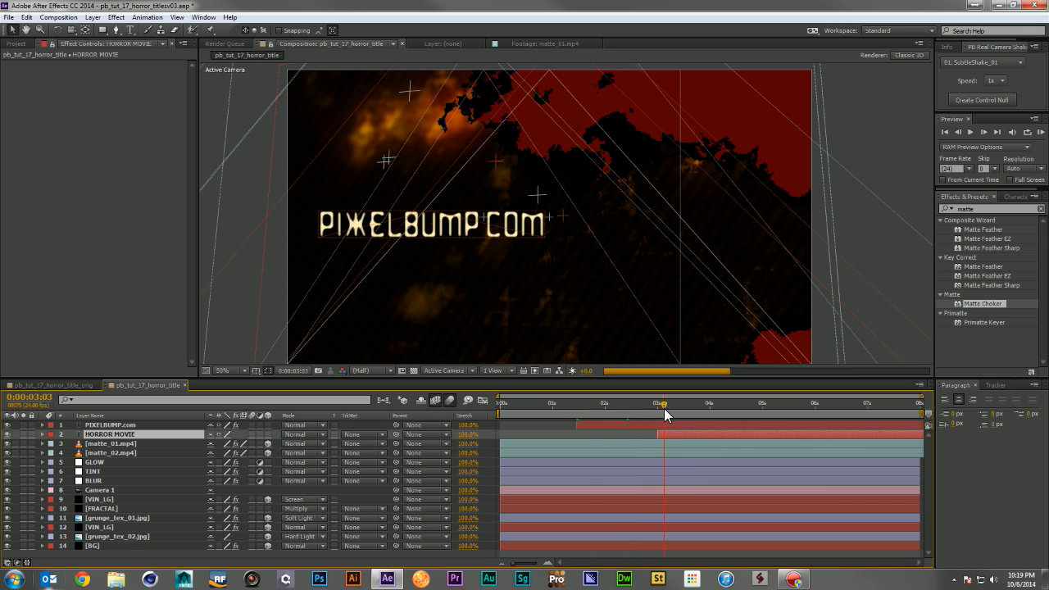
drag(984, 306, 685, 432)
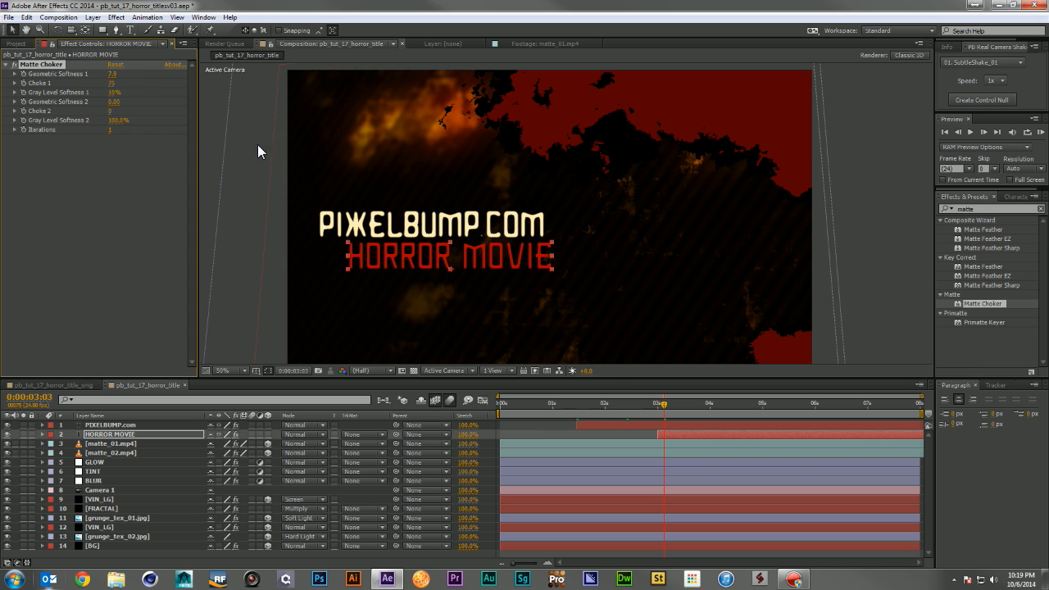
click(531, 431)
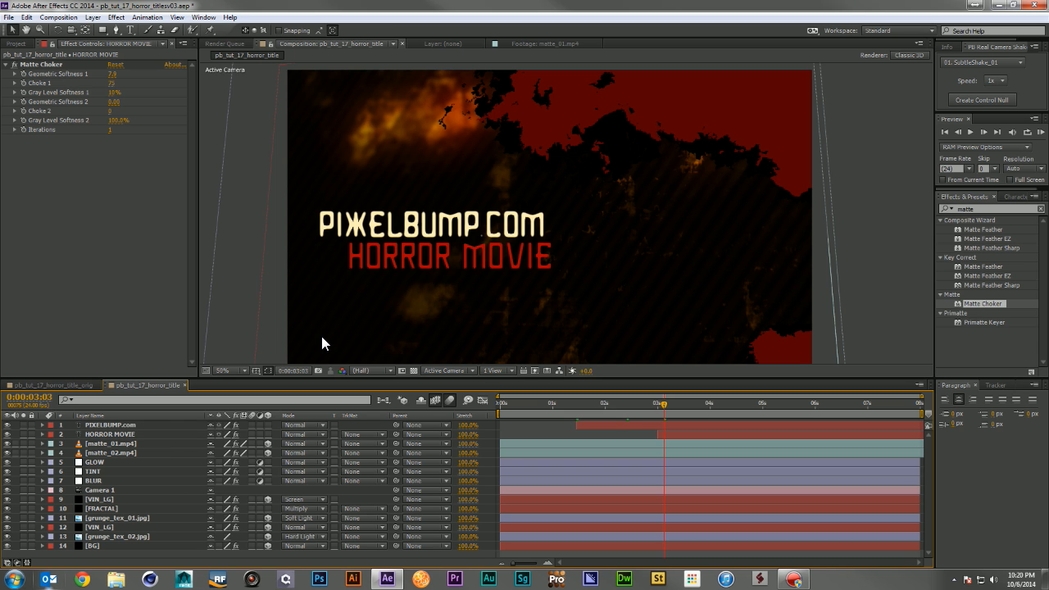
Step: Find the Stylize Glow effect and apply it to the PIXELBUMP.COM title layer
click(147, 424)
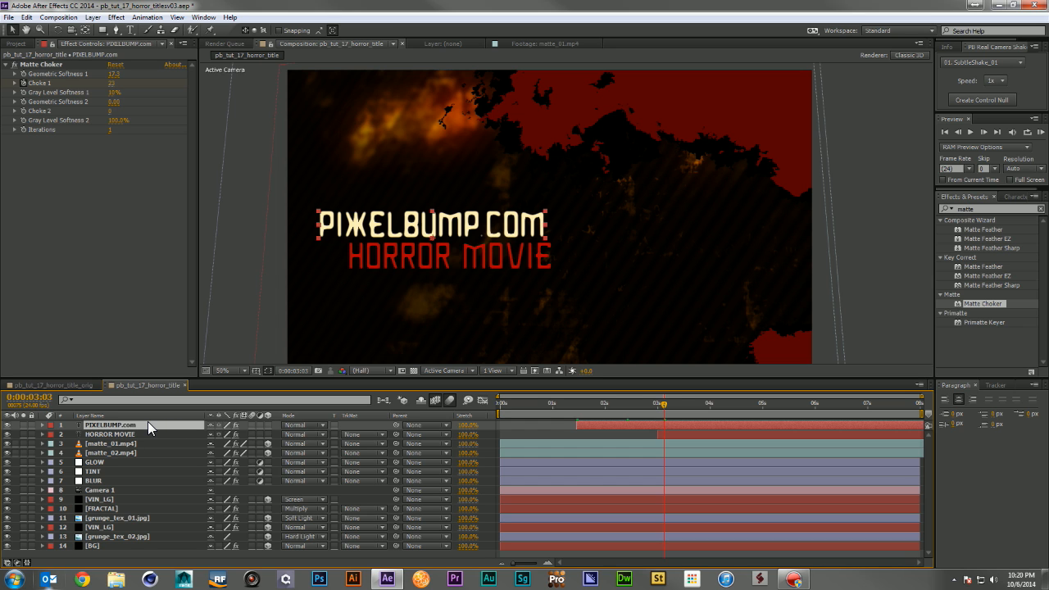
click(992, 208)
text(glow)
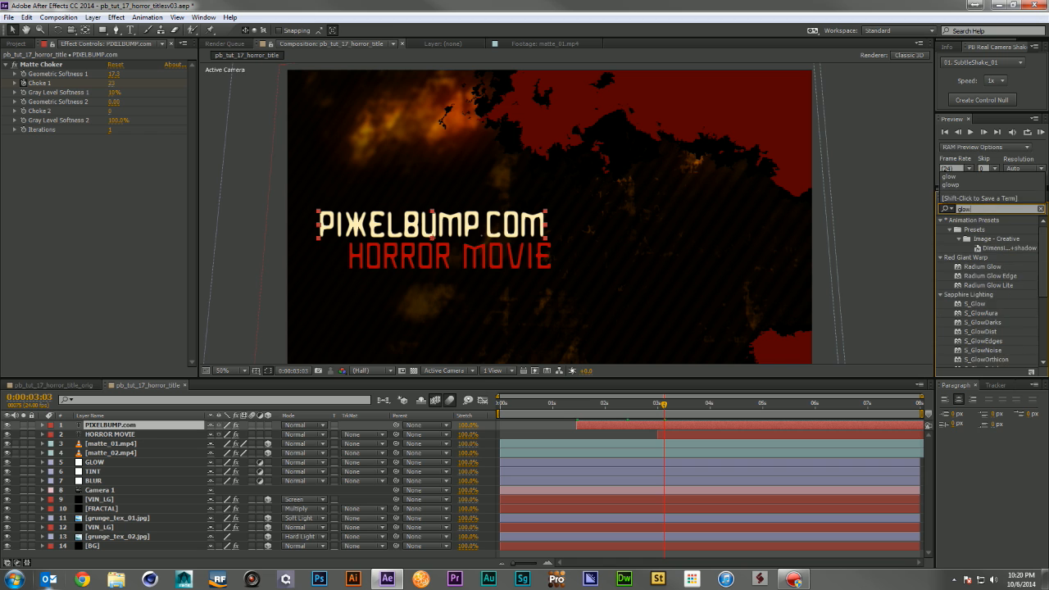
scroll(989, 352, down, 5)
drag(972, 298, 94, 425)
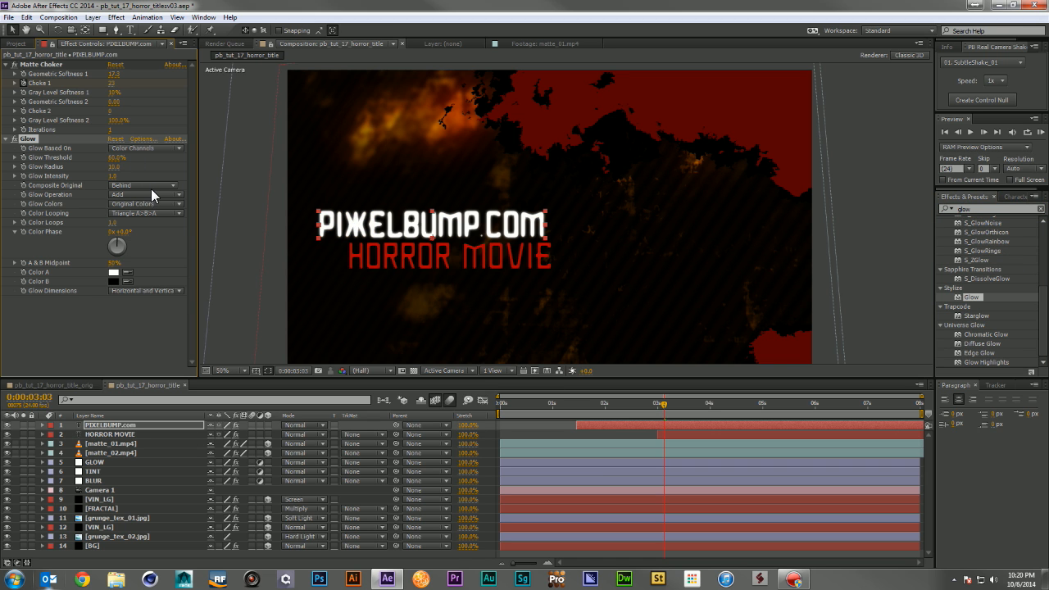
Step: Set PIXELBUMP.COM's glow to a threshold of about 71.8%, a radius of about 117 and an intensity of 0.7
mouse_move(114, 167)
mouse_down()
mouse_move(178, 170)
mouse_move(93, 180)
mouse_move(100, 162)
mouse_up()
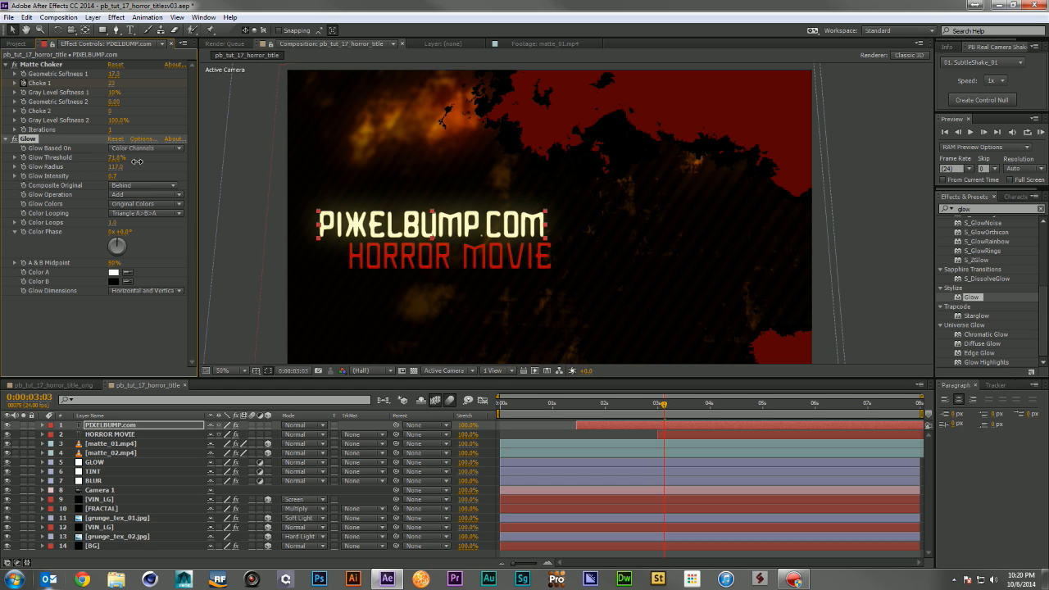
key(Up)
key(Down)
key(Up)
key(Down)
click(30, 145)
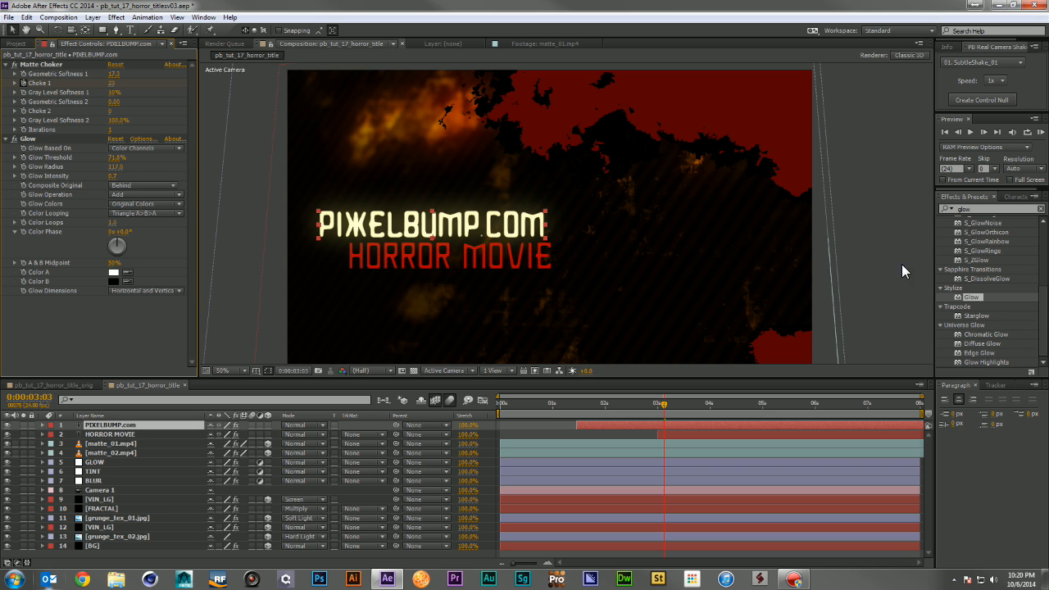
Step: Apply Glow to the HORROR MOVIE title with a radius of about 73 and check both titles over time
click(109, 435)
drag(109, 437, 109, 436)
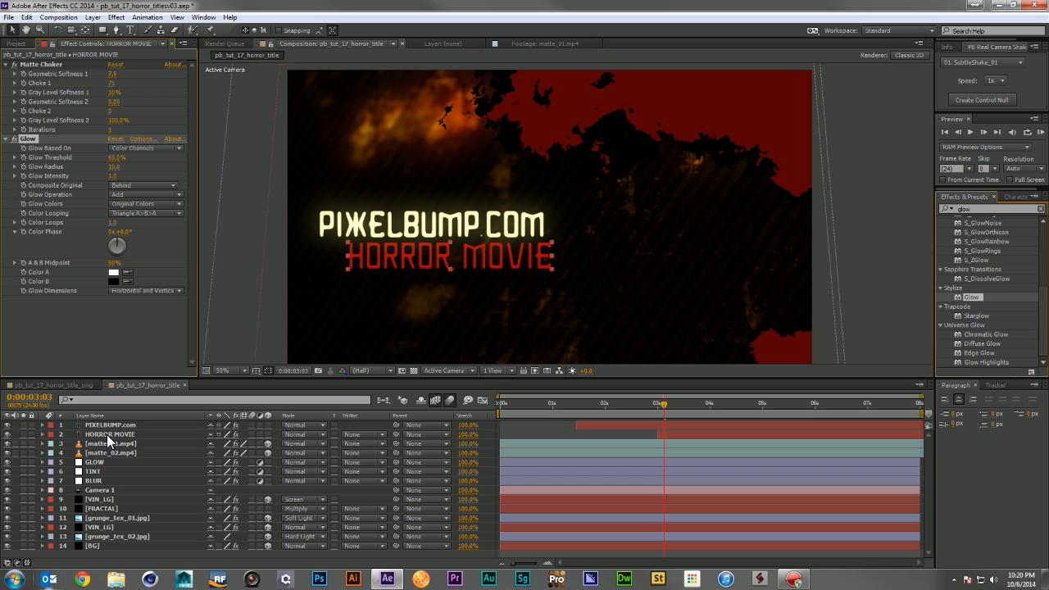
drag(116, 168, 133, 166)
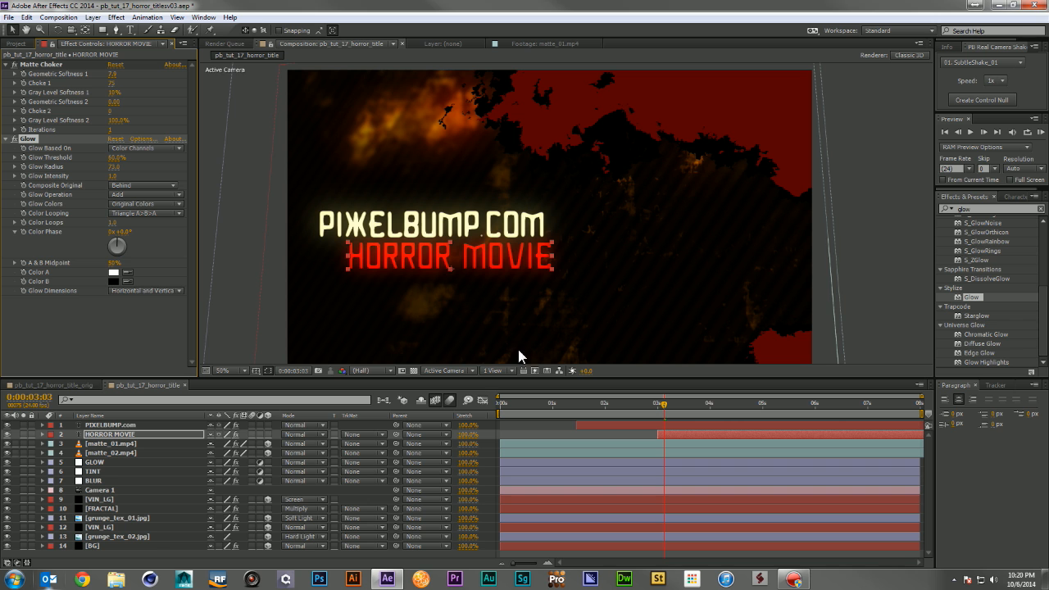
mouse_move(574, 410)
mouse_down()
mouse_move(495, 416)
mouse_move(566, 417)
mouse_up()
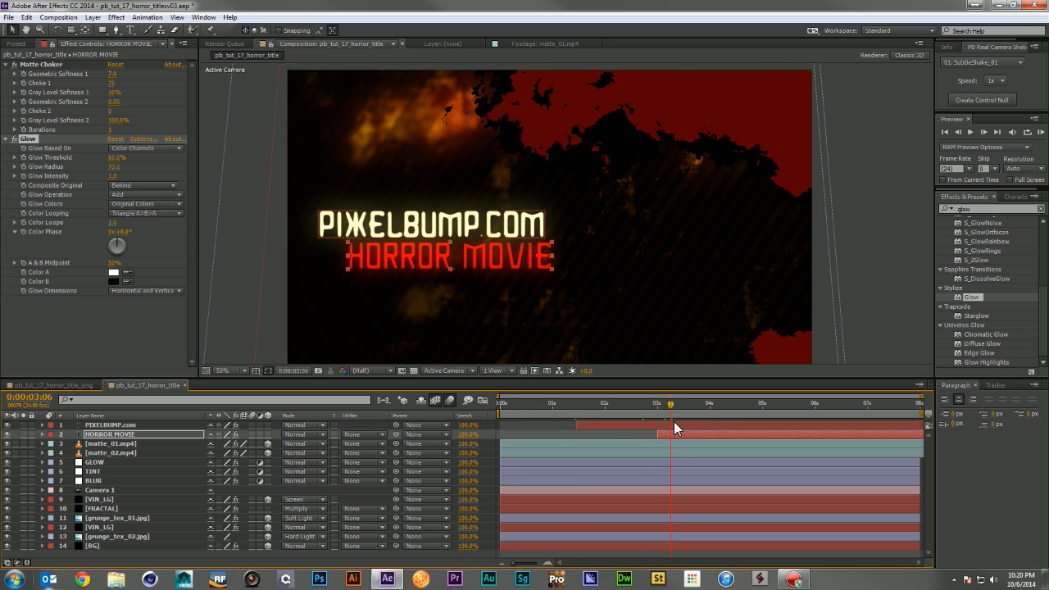
click(629, 432)
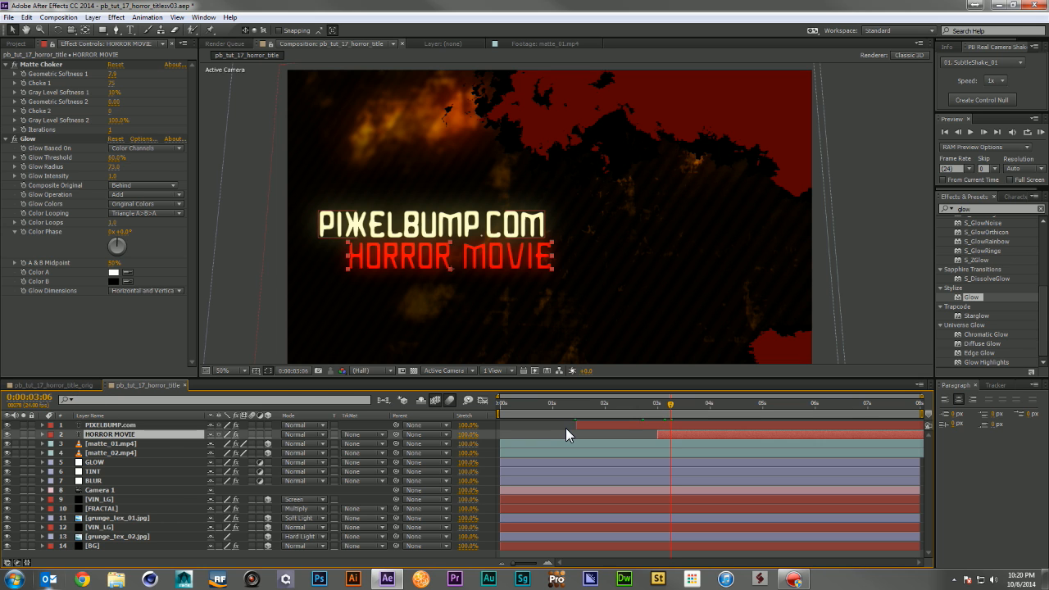
click(566, 429)
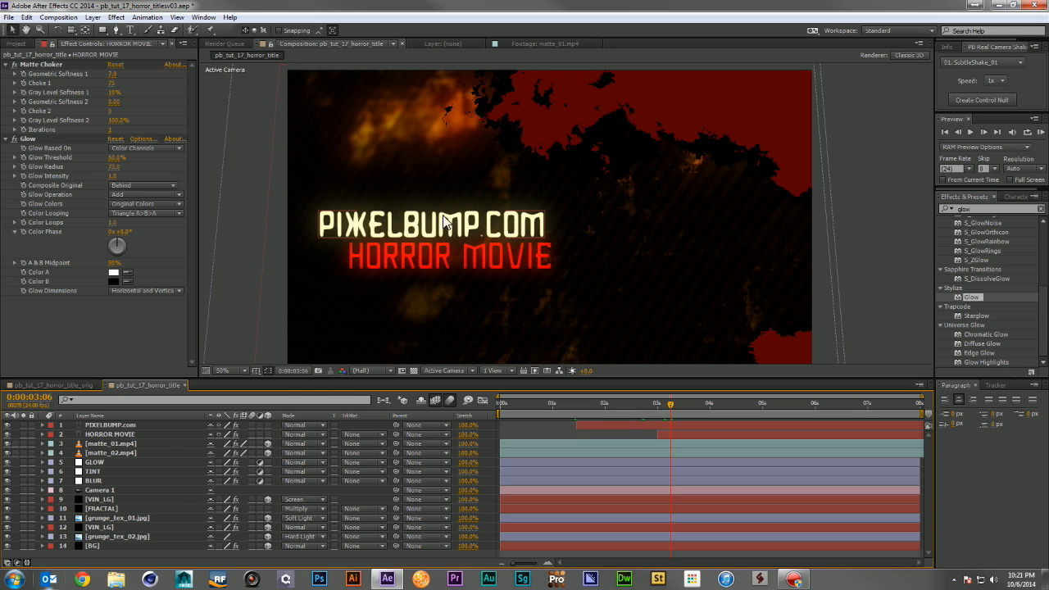
Step: Add Ink_top_007.mp4 above the PIXELBUMP.COM layer and slide it to start with that title at 0:00:01:11
click(572, 404)
drag(572, 403, 606, 414)
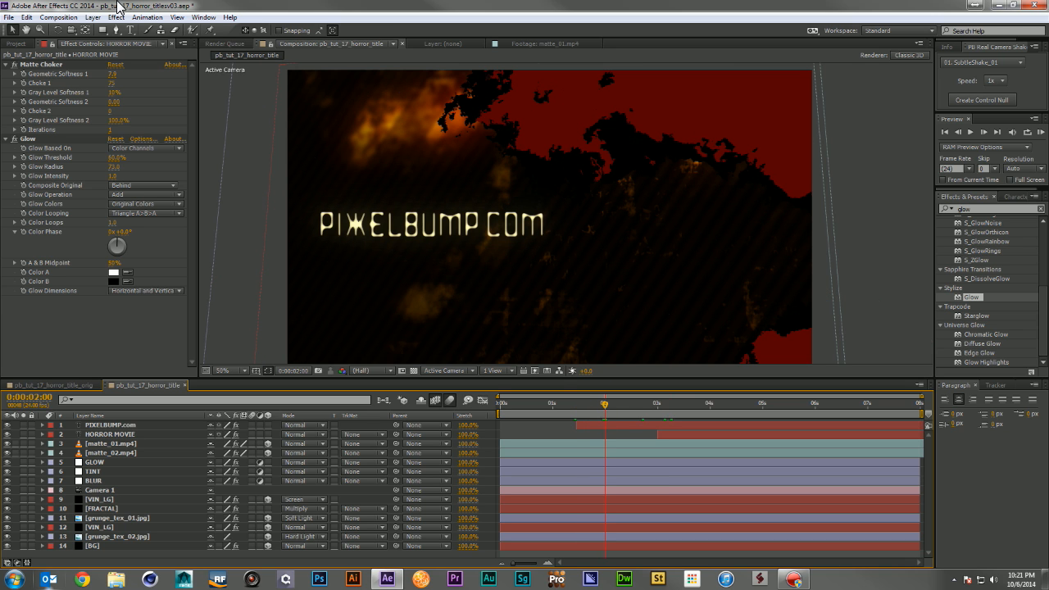
click(16, 44)
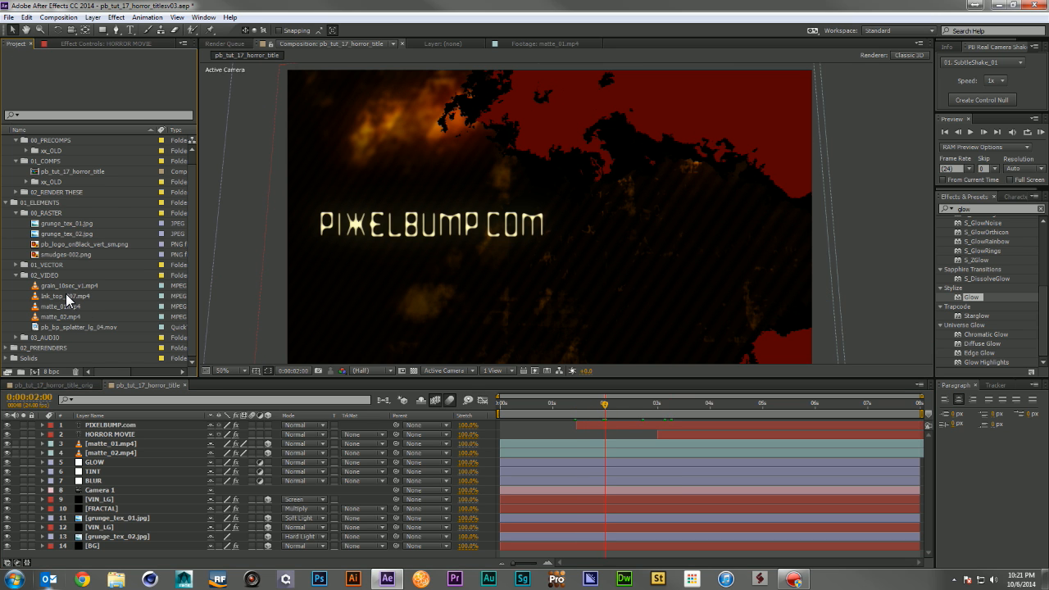
drag(67, 297, 109, 427)
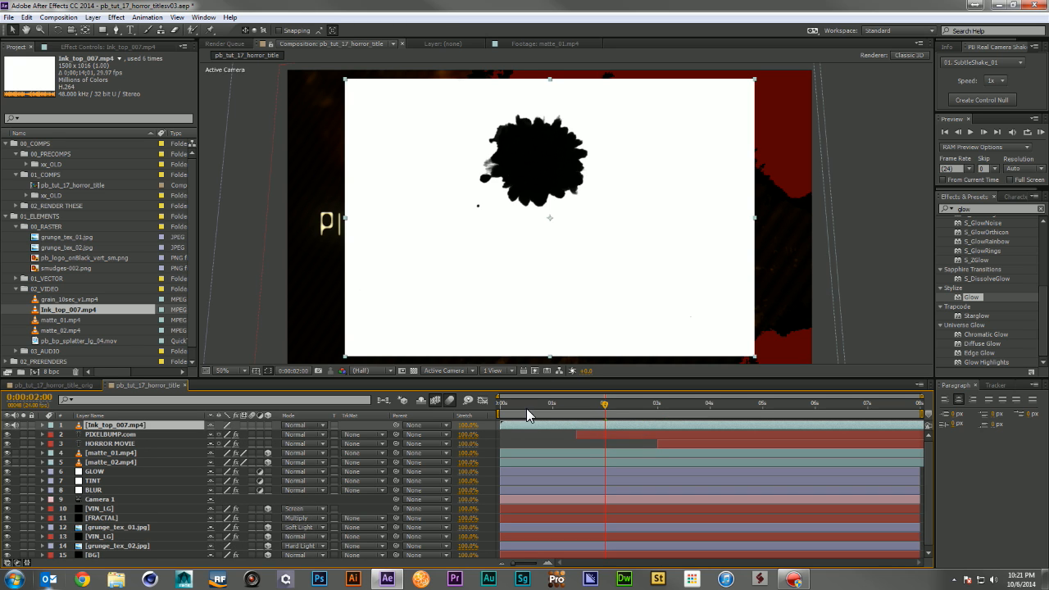
drag(555, 424, 631, 429)
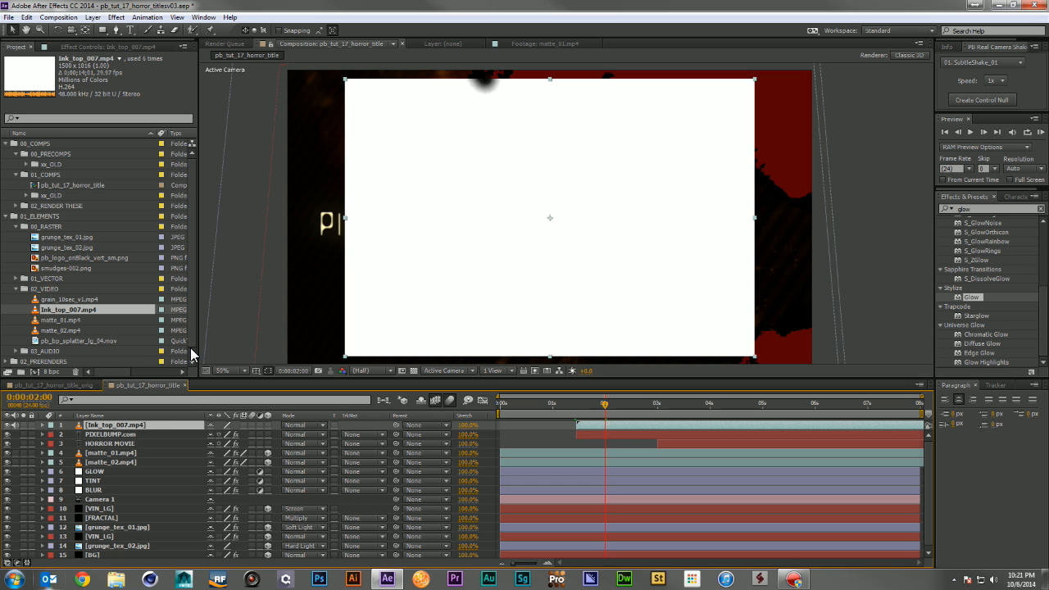
Step: Enable time remapping on the ink layer and set its remap keyframe at 0:00:01:11 to 0:00:13:18
key(ctrl+alt+t)
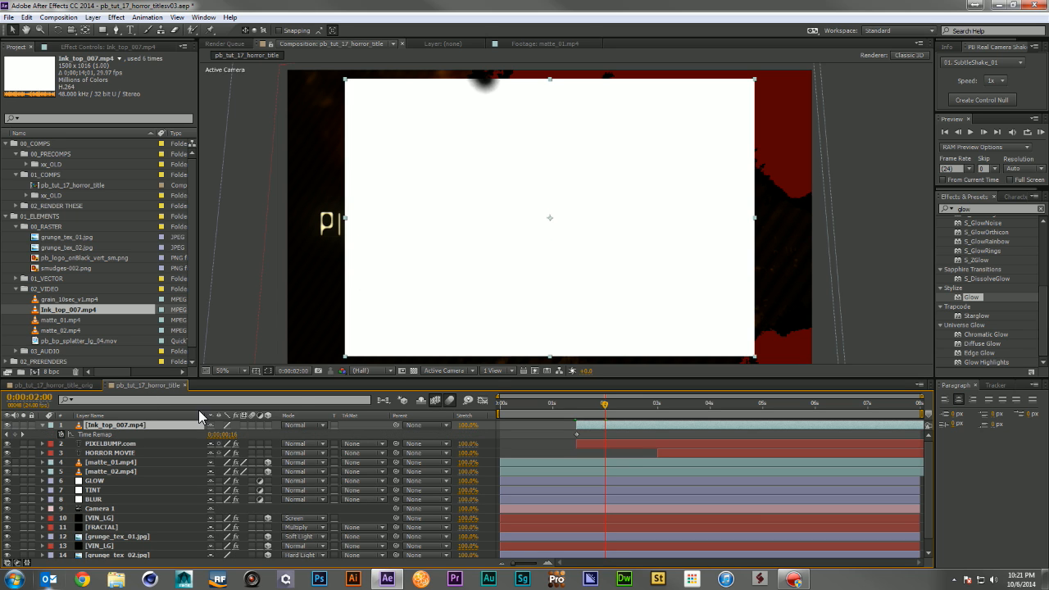
click(575, 404)
drag(223, 434, 467, 442)
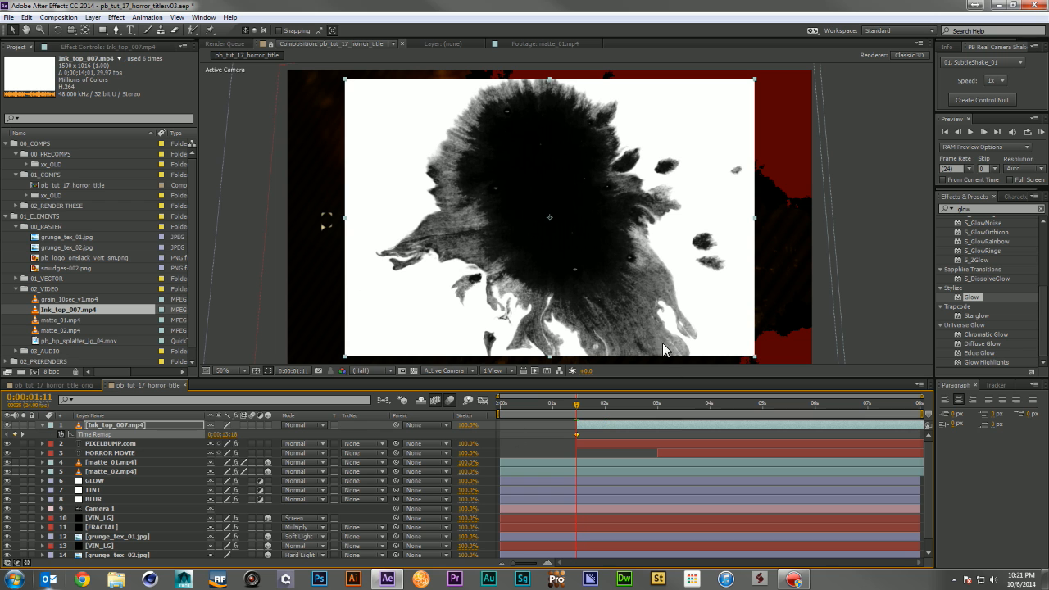
Step: Rotate the ink layer counterclockwise, scale it to about 58%, and place it over the beginning of the PIXELBUMP.COM title
drag(629, 269, 460, 251)
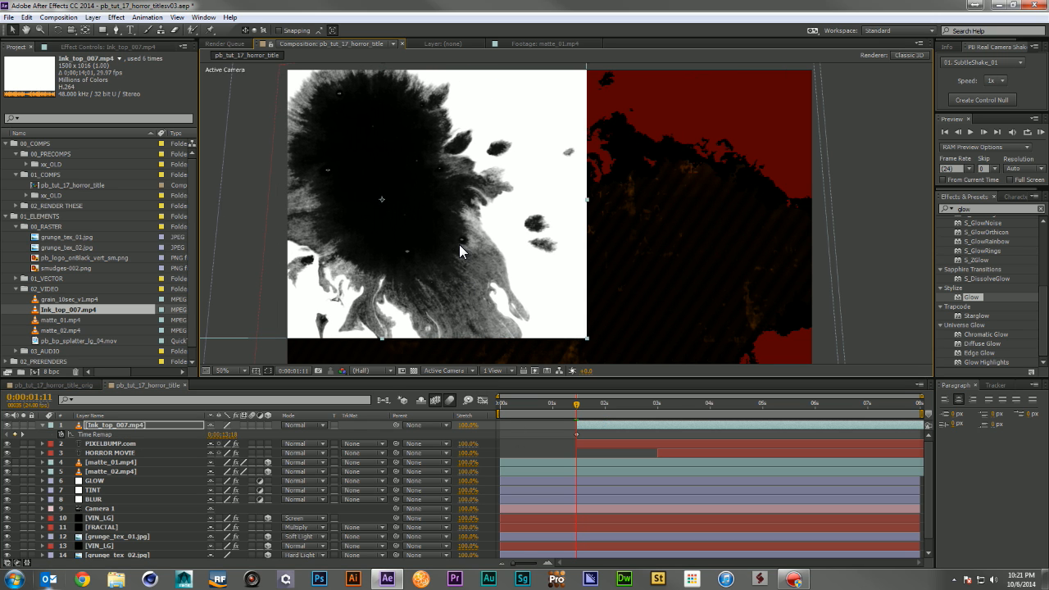
key(r)
mouse_move(227, 434)
mouse_down()
mouse_move(211, 434)
mouse_move(243, 403)
mouse_up()
key(s)
mouse_move(332, 272)
mouse_down()
mouse_move(268, 304)
mouse_move(320, 269)
mouse_move(323, 249)
mouse_up()
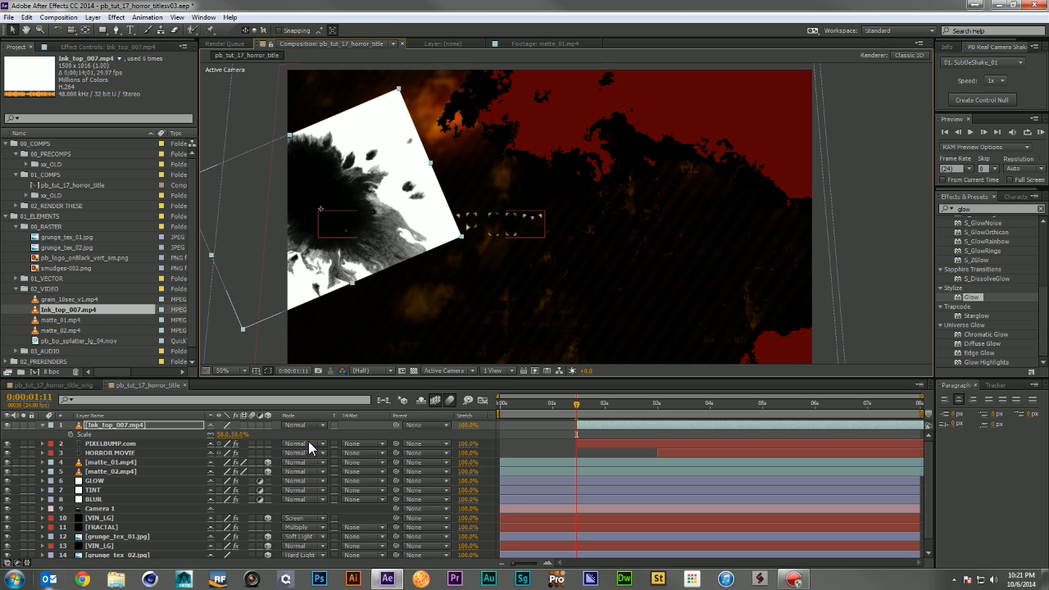
Step: Set PIXELBUMP.COM's track matte to Luma Matte from Ink_top_007.mp4 after trying Luma Inverted Matte
click(361, 444)
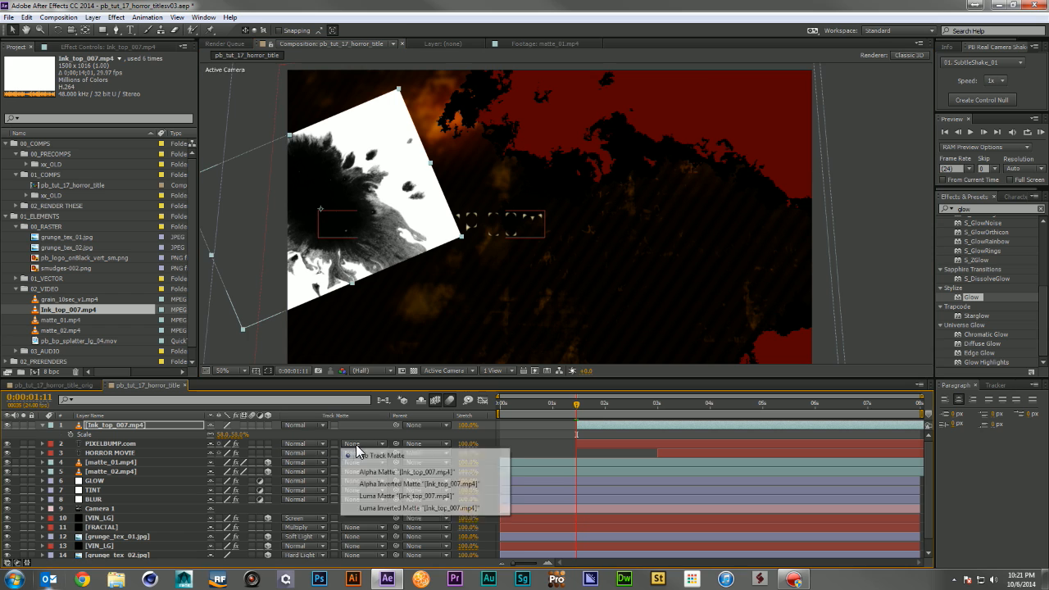
click(389, 508)
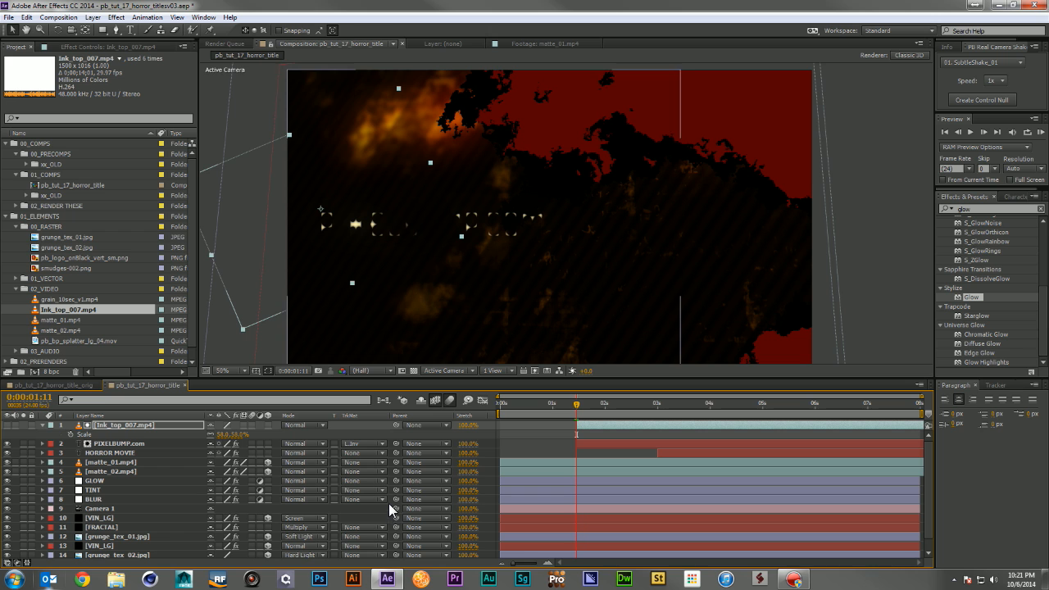
click(366, 445)
click(389, 496)
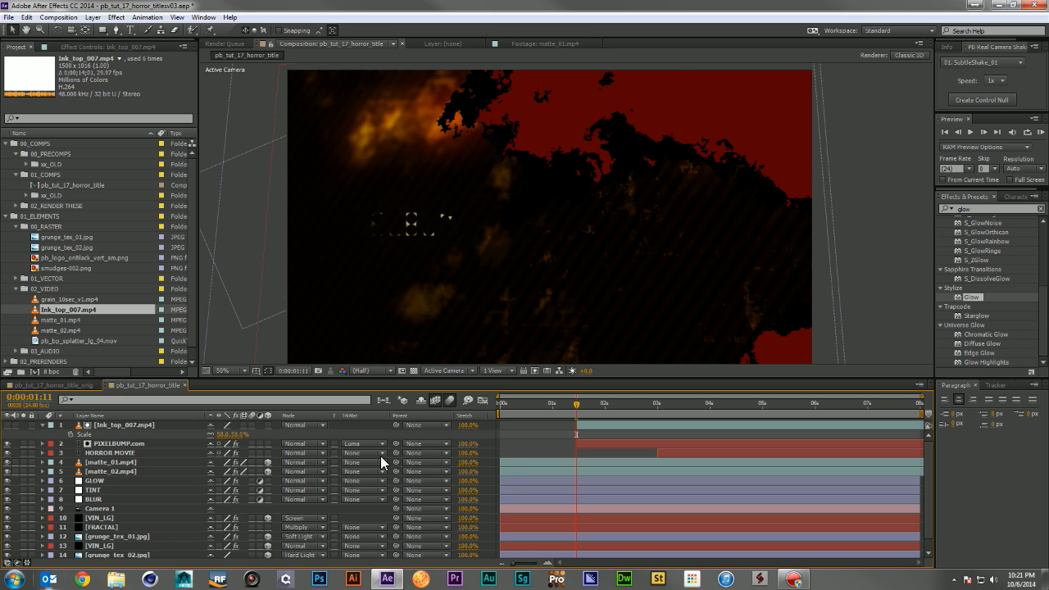
Step: Scale the ink matte layer to about 103% by 92% so its reveal reaches the end of the PIXELBUMP.COM title
drag(584, 410, 608, 410)
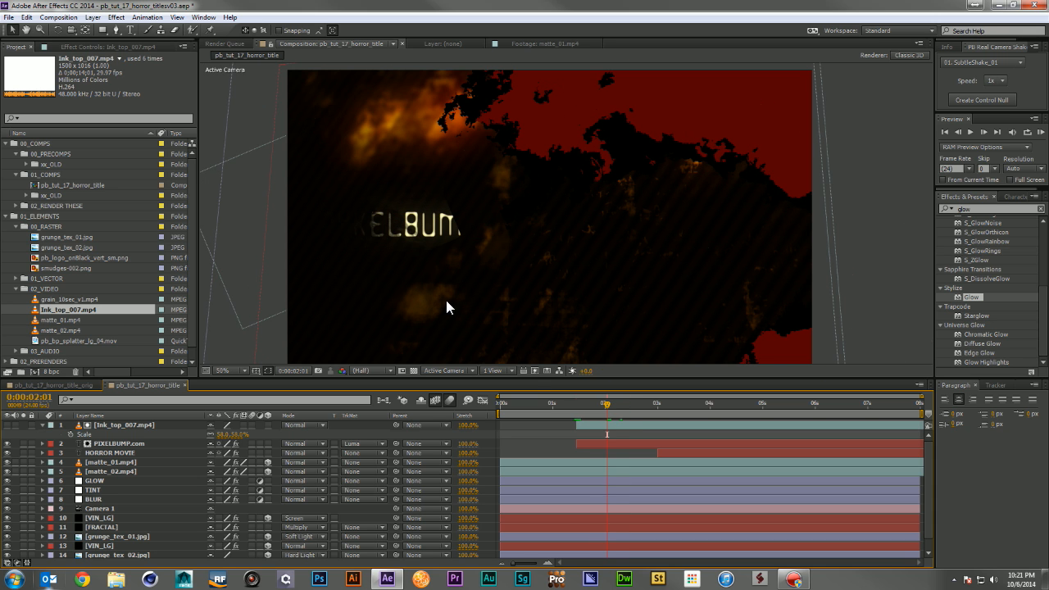
click(410, 231)
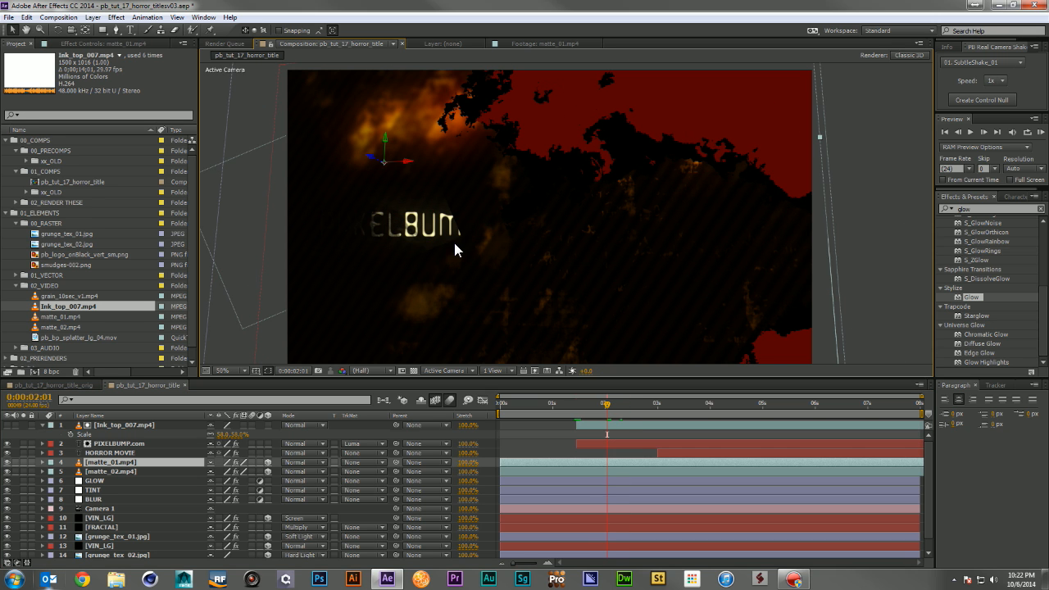
click(129, 425)
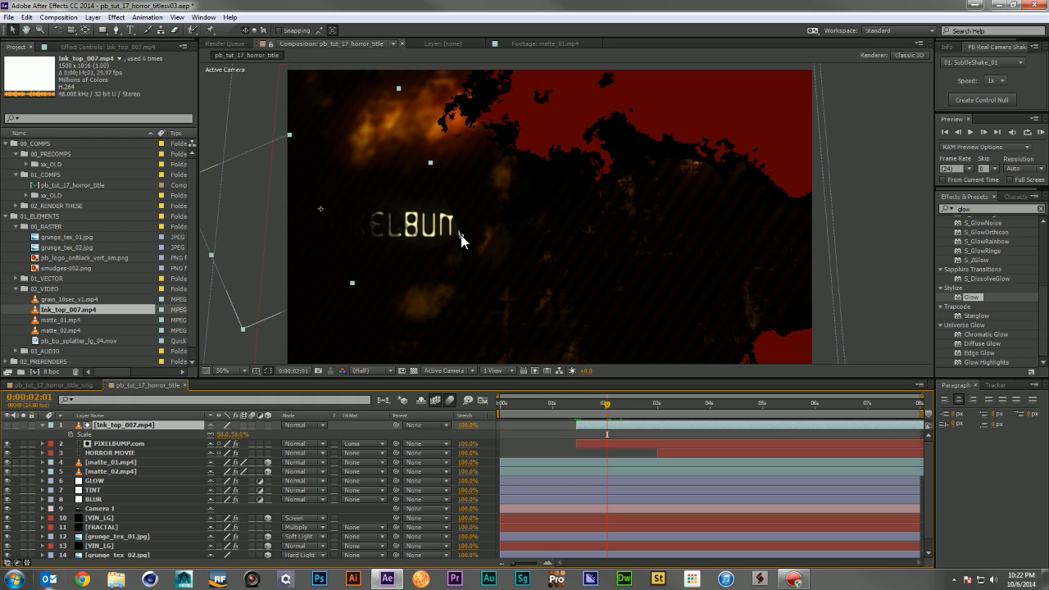
drag(462, 239, 567, 242)
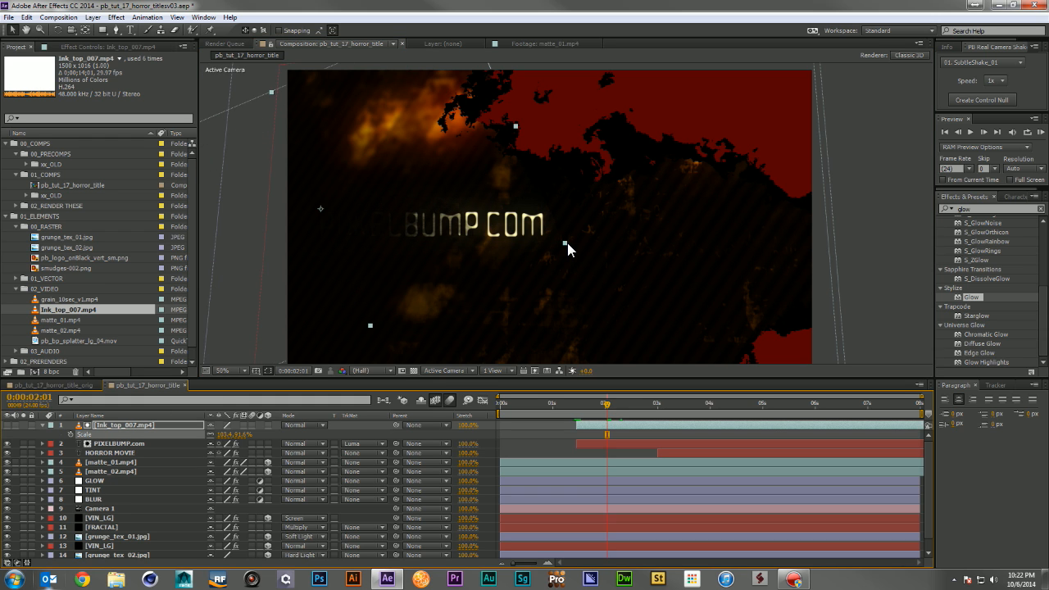
drag(606, 404, 578, 407)
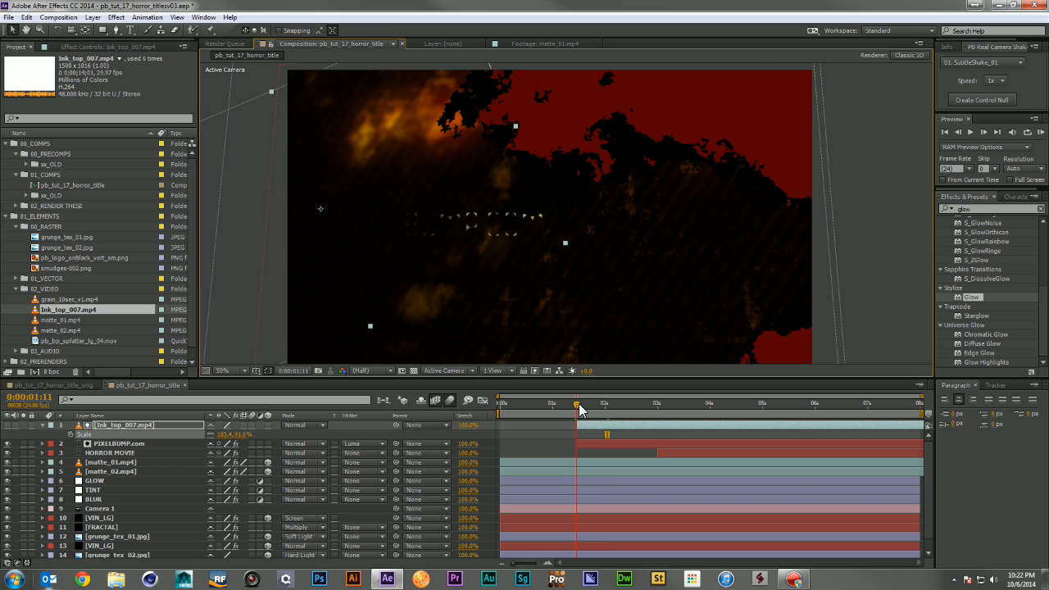
Step: Add a time remap keyframe of 0:00:05:03 at 0:00:03:00 on the ink layer above PIXELBUMP.COM
click(101, 424)
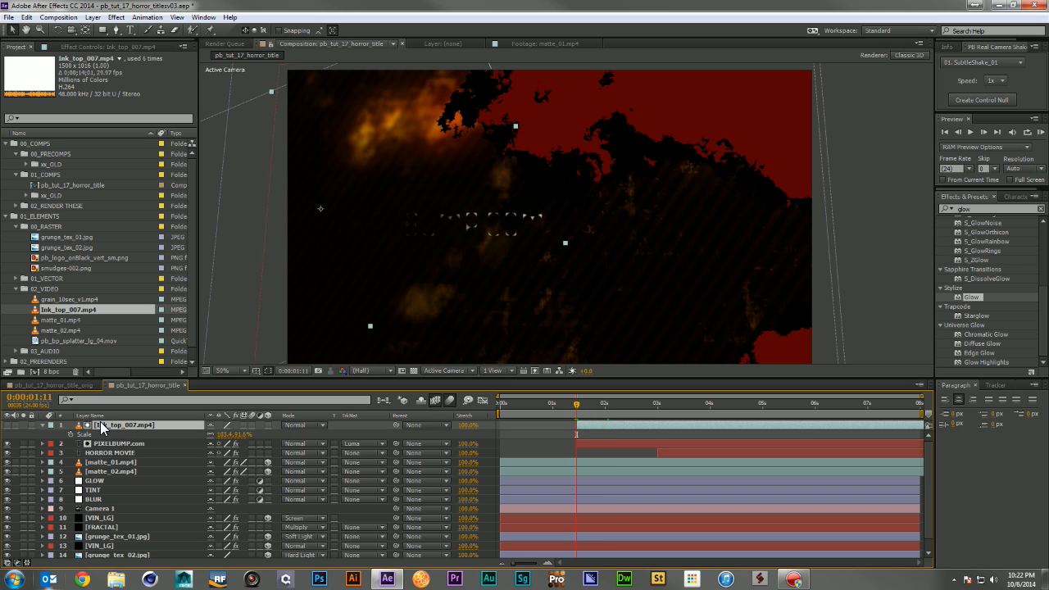
key(ctrl+alt+t)
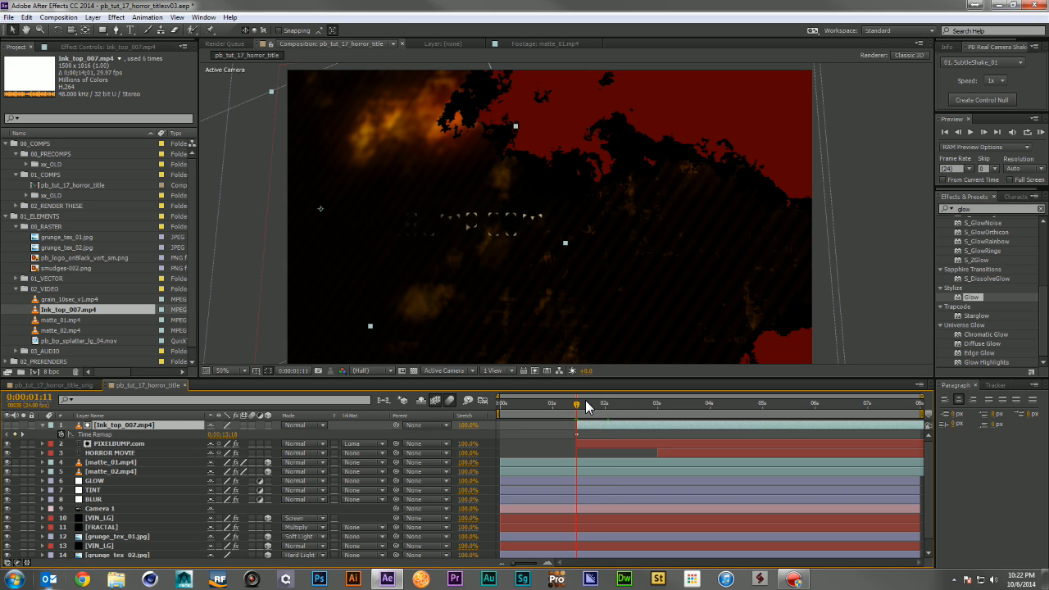
click(658, 403)
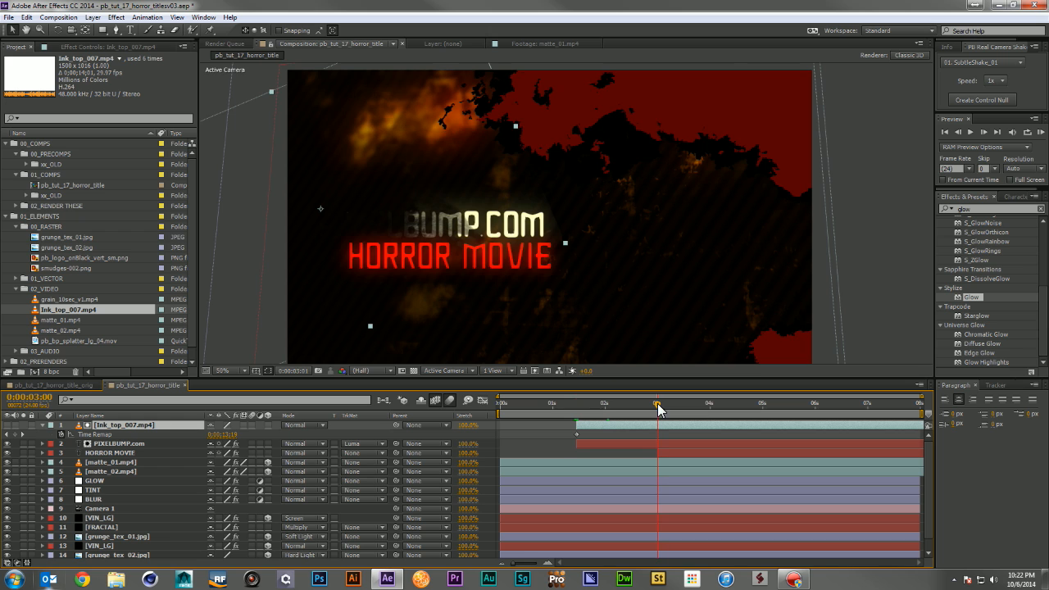
drag(227, 434, 97, 442)
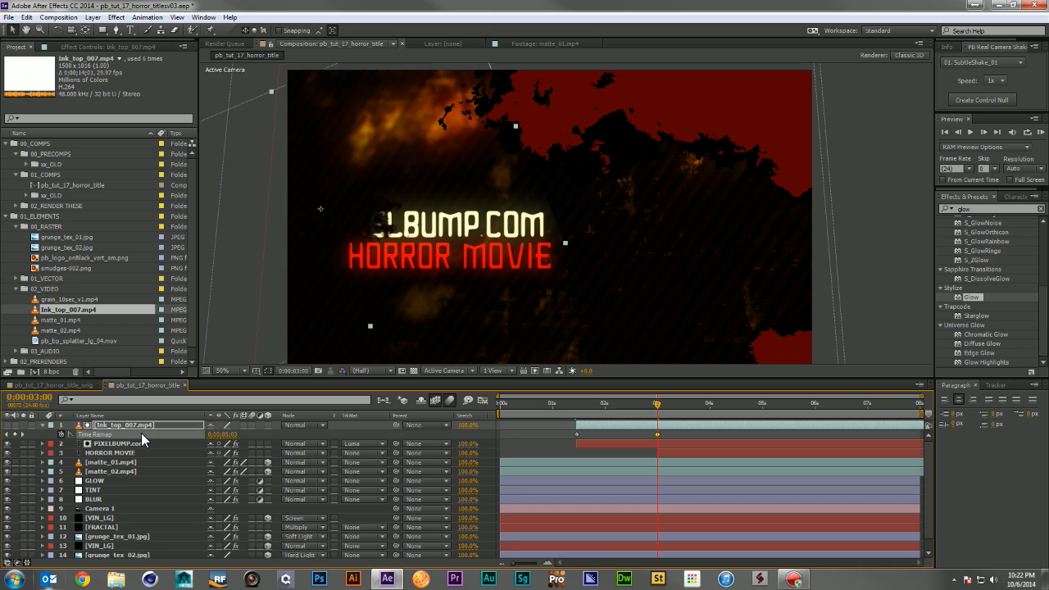
key(shift+t)
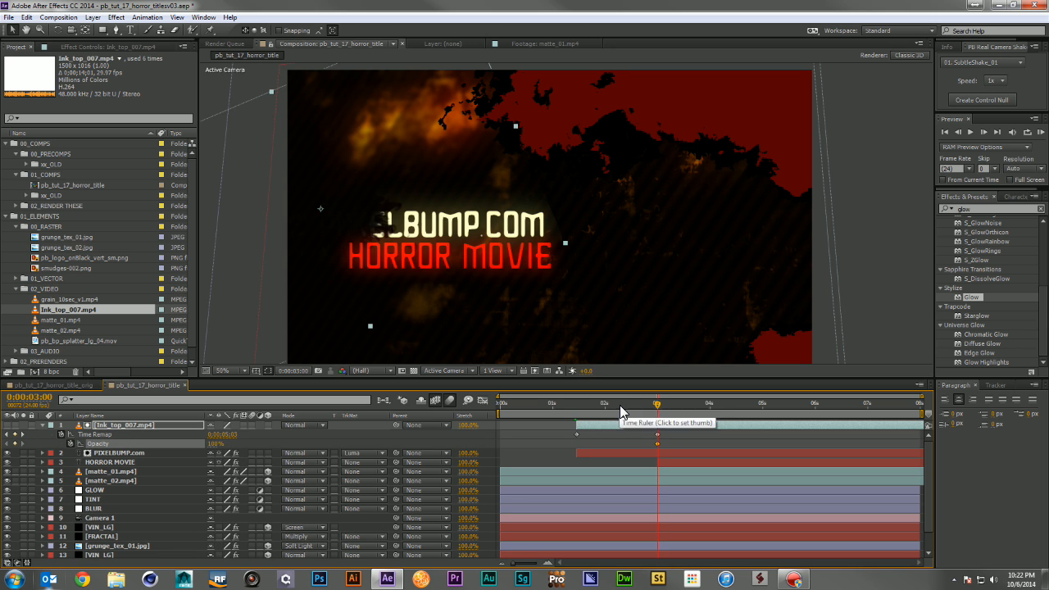
click(620, 405)
drag(215, 450, 320, 442)
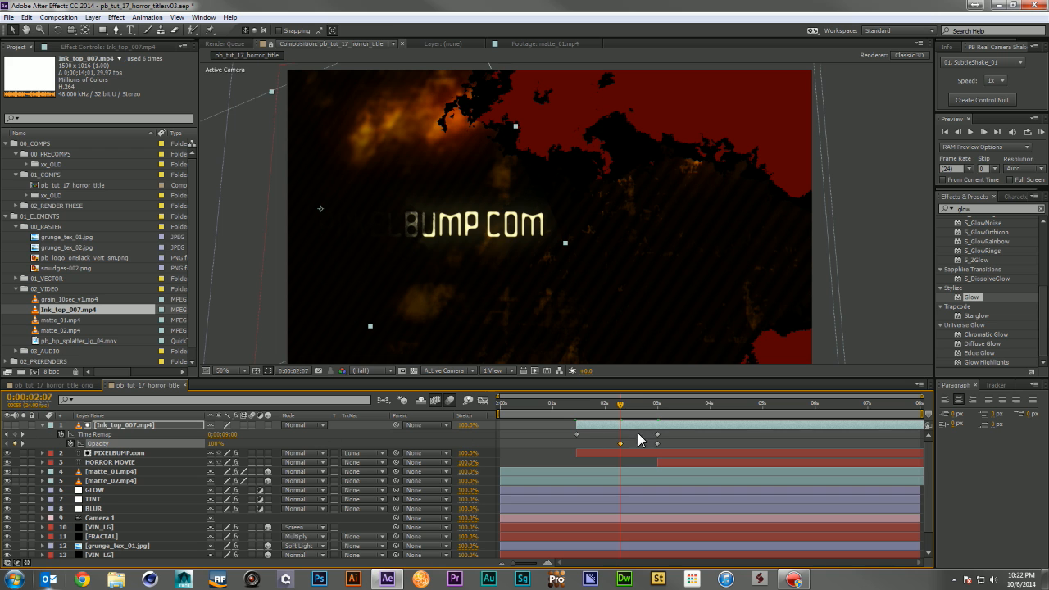
click(658, 405)
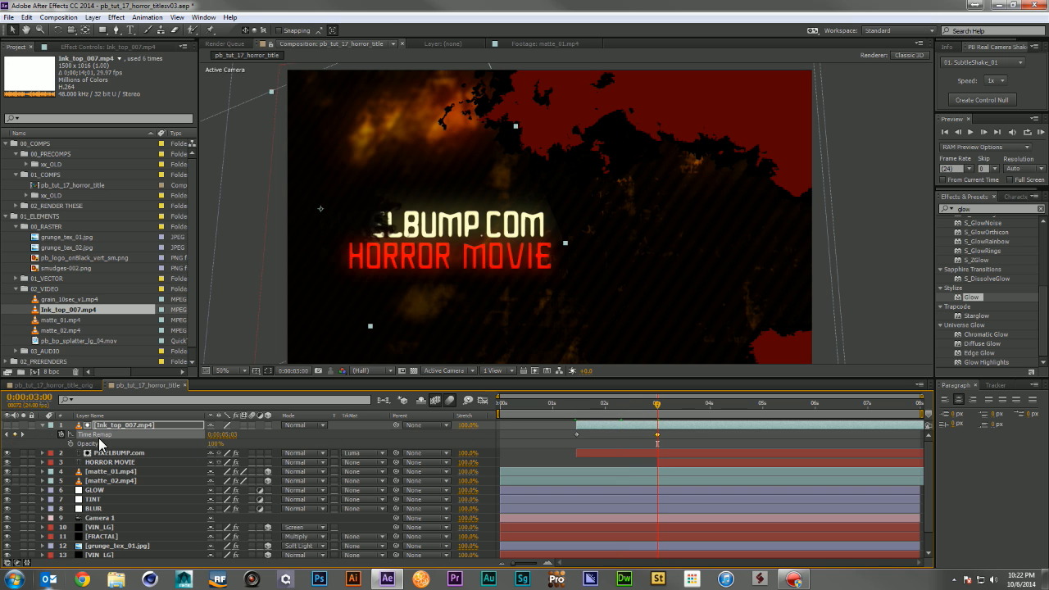
click(42, 425)
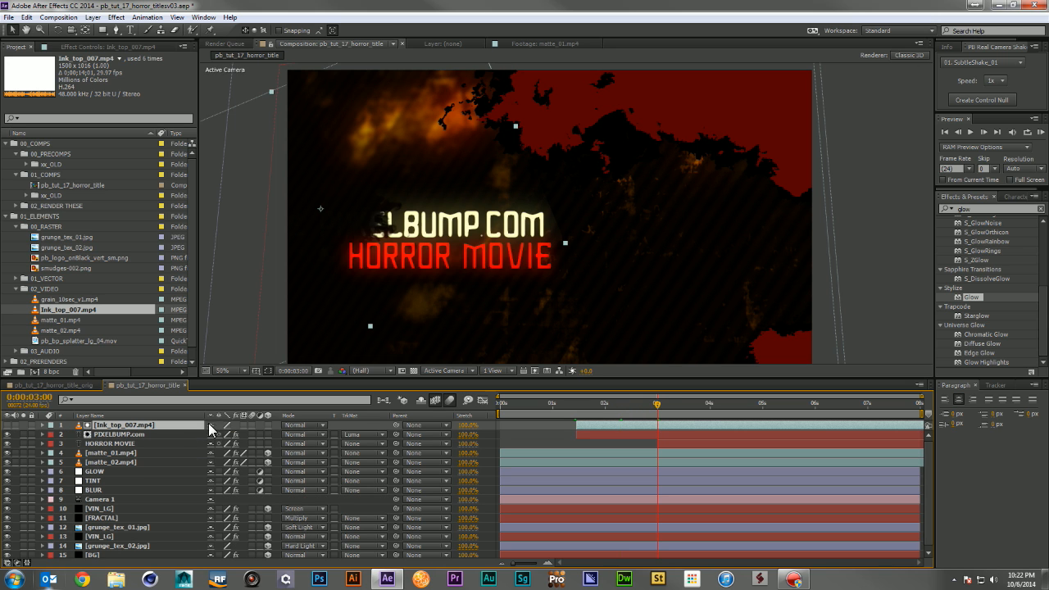
Step: Animate the ink layer's position from a keyframe at 0:00:02:07 to about -175, 508 at 0:00:03:00
drag(632, 406, 656, 409)
key(p)
click(71, 435)
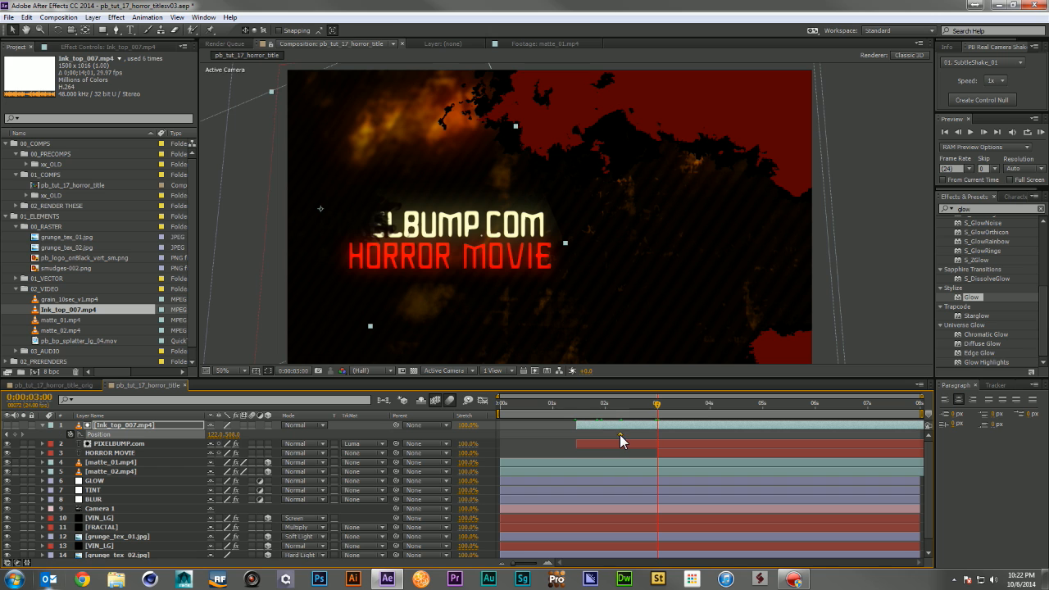
drag(346, 238, 267, 242)
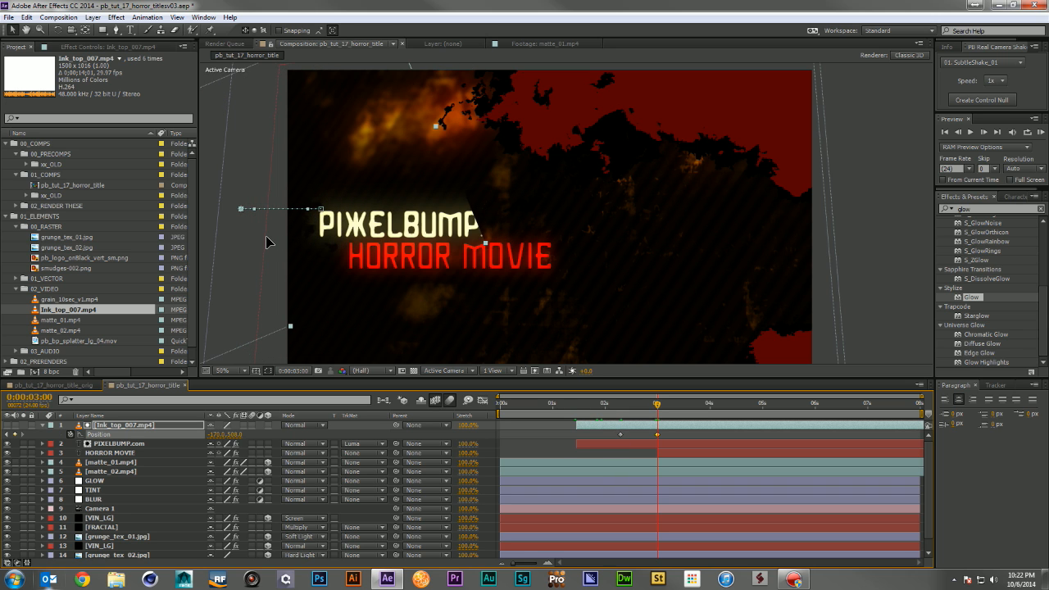
Step: Try Alpha Inverted Matte from Ink_top_007.mp4 on PIXELBUMP.COM, and restore Luma Matte
click(168, 443)
click(369, 443)
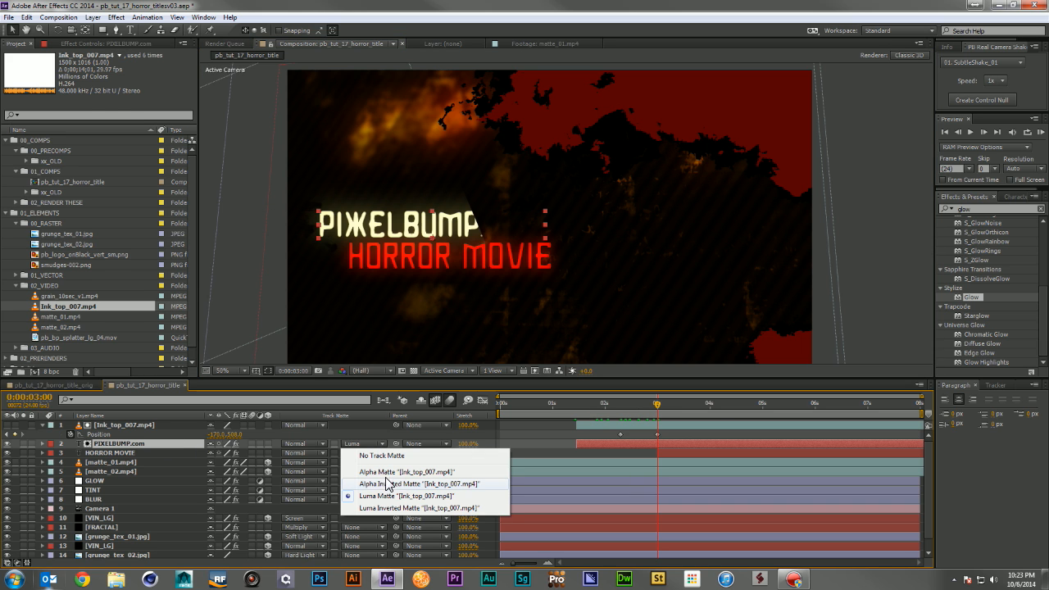
click(389, 484)
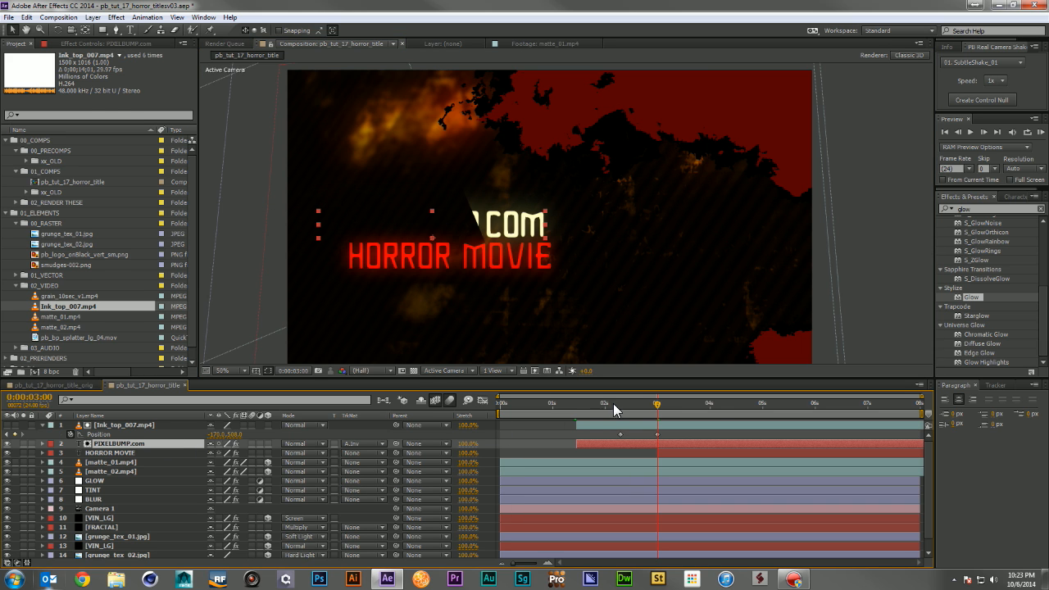
mouse_move(639, 407)
mouse_down()
mouse_move(620, 407)
mouse_move(658, 413)
mouse_up()
click(378, 442)
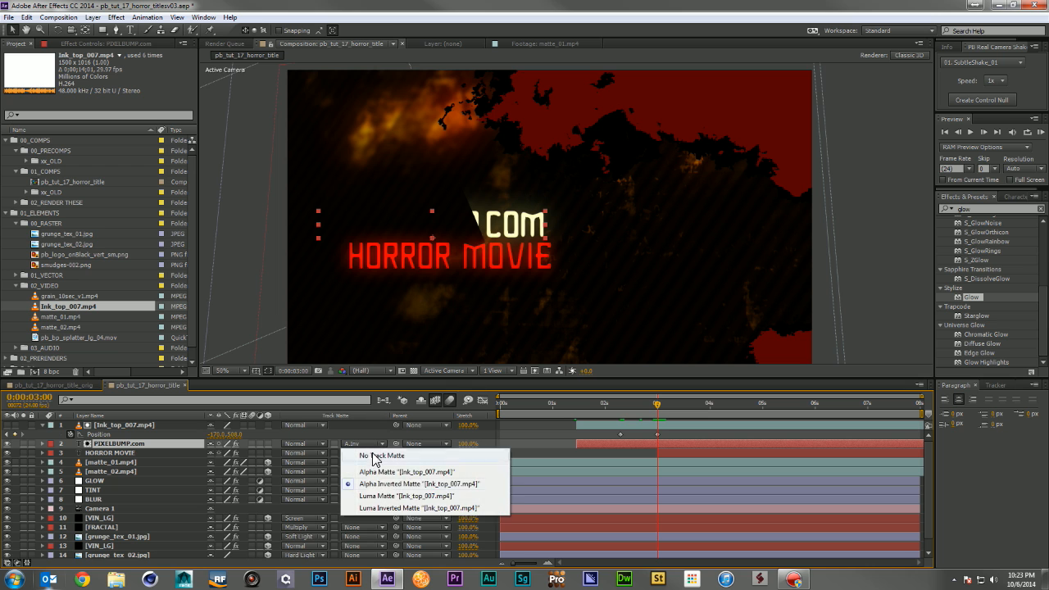
click(376, 496)
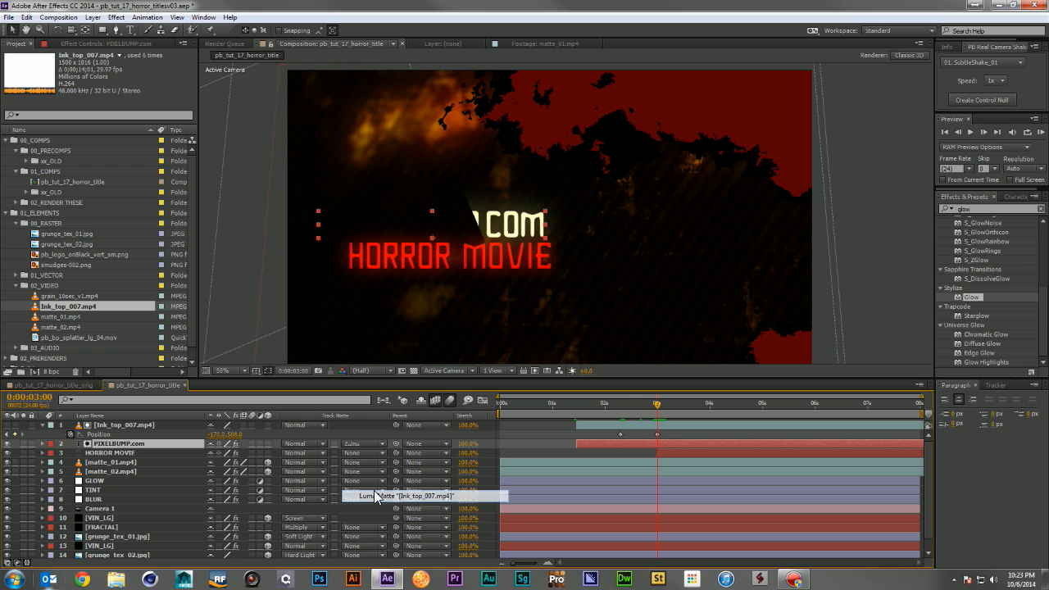
click(618, 403)
click(657, 405)
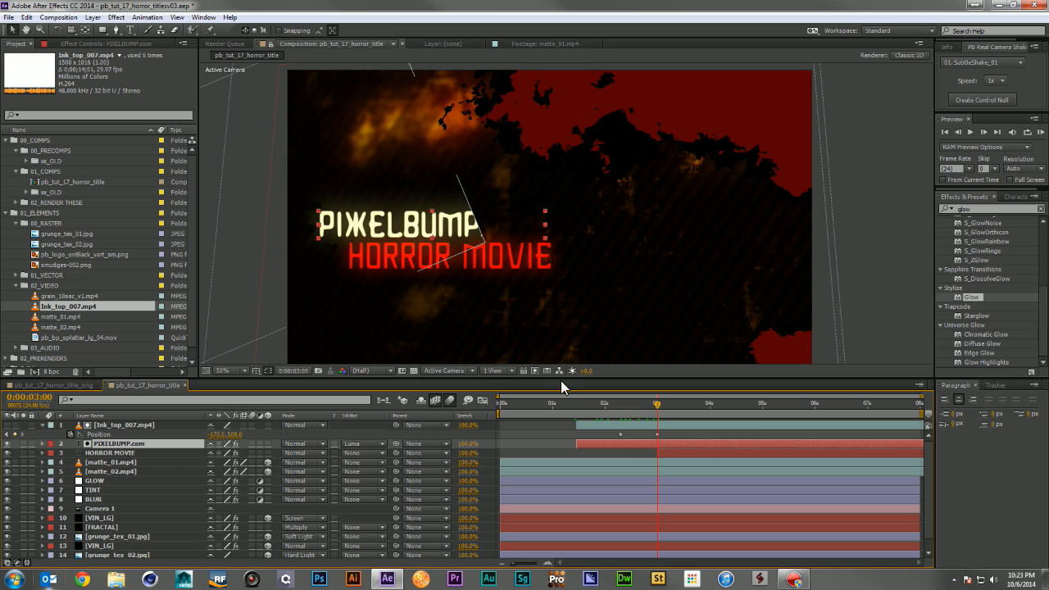
Step: Try shifting the PIXELBUMP.COM title to the right, and undo the move
drag(445, 231, 482, 236)
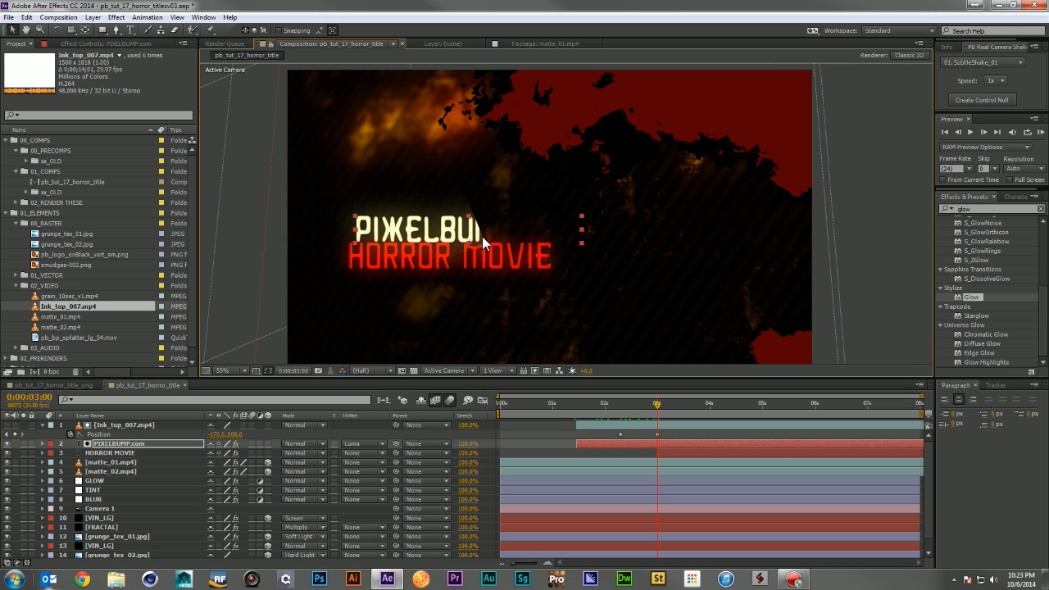
key(ctrl+z)
drag(624, 406, 660, 410)
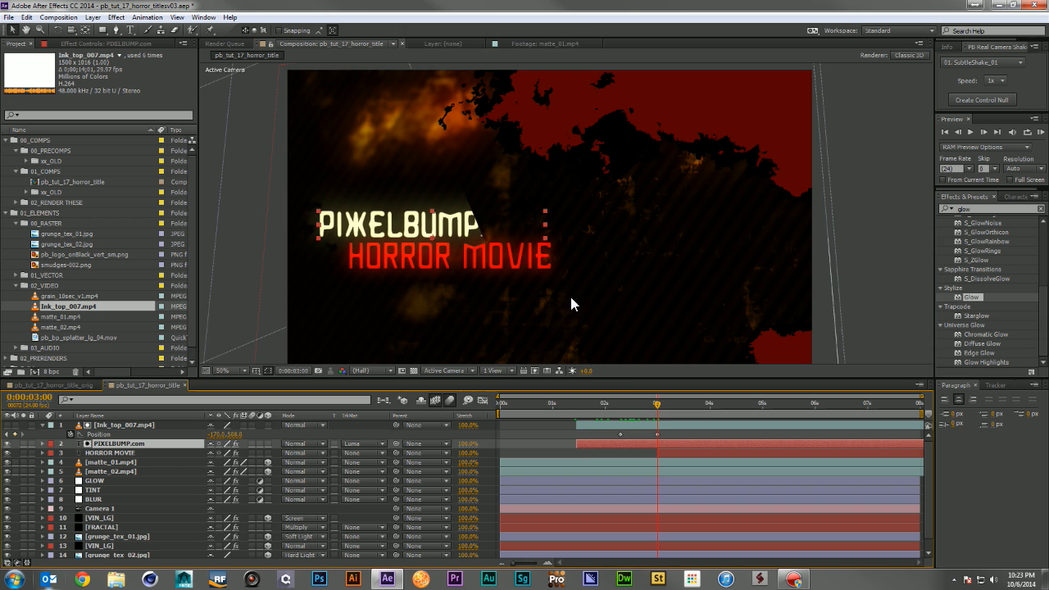
click(347, 341)
Step: Enlarge the ink matte layer and move its 0:00:03:00 position to about -238, 502 so it spans the PIXELBUMP.COM title
click(112, 426)
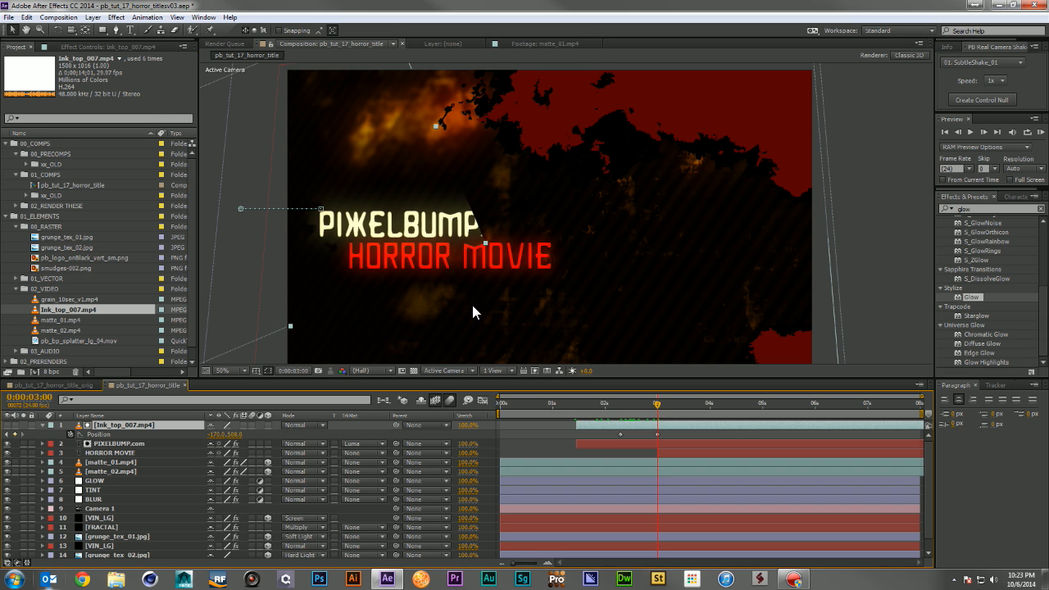
mouse_move(491, 241)
mouse_down()
mouse_move(502, 255)
mouse_move(634, 261)
mouse_up()
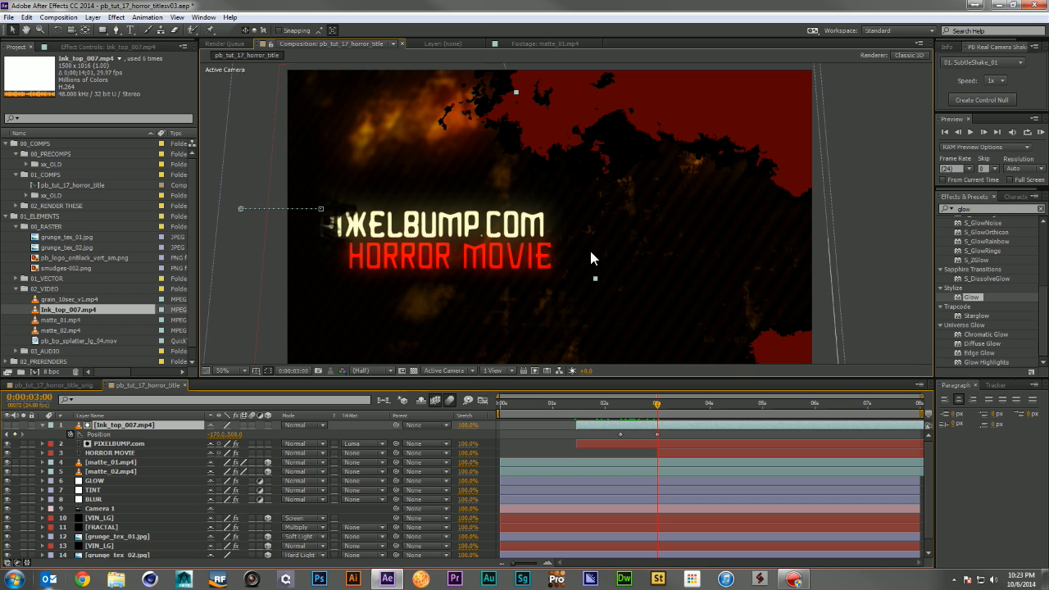
drag(469, 206, 457, 206)
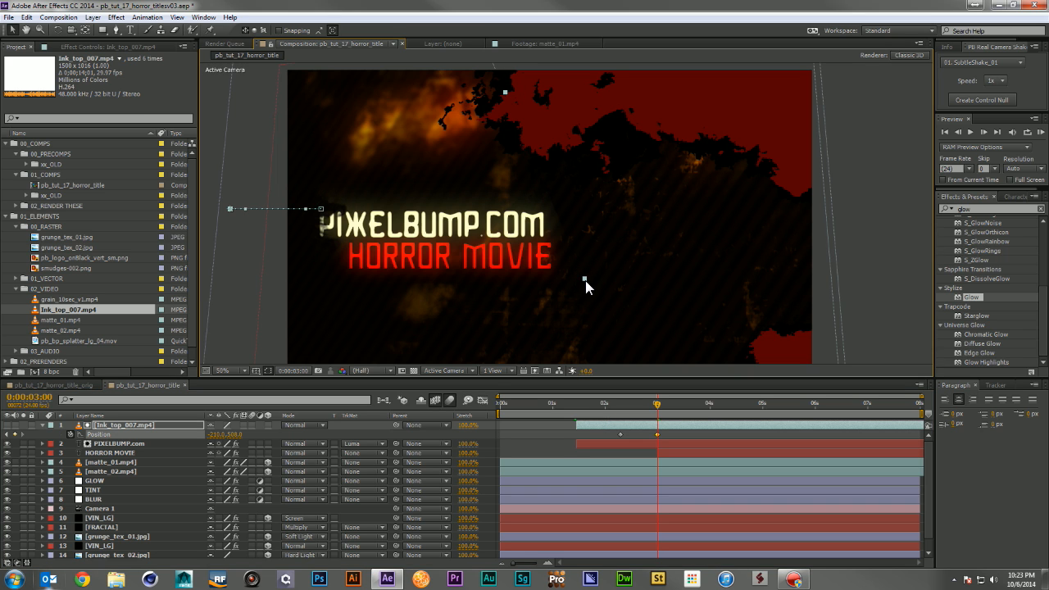
drag(586, 281, 556, 259)
mouse_move(658, 403)
mouse_down()
mouse_move(587, 412)
mouse_move(658, 417)
mouse_up()
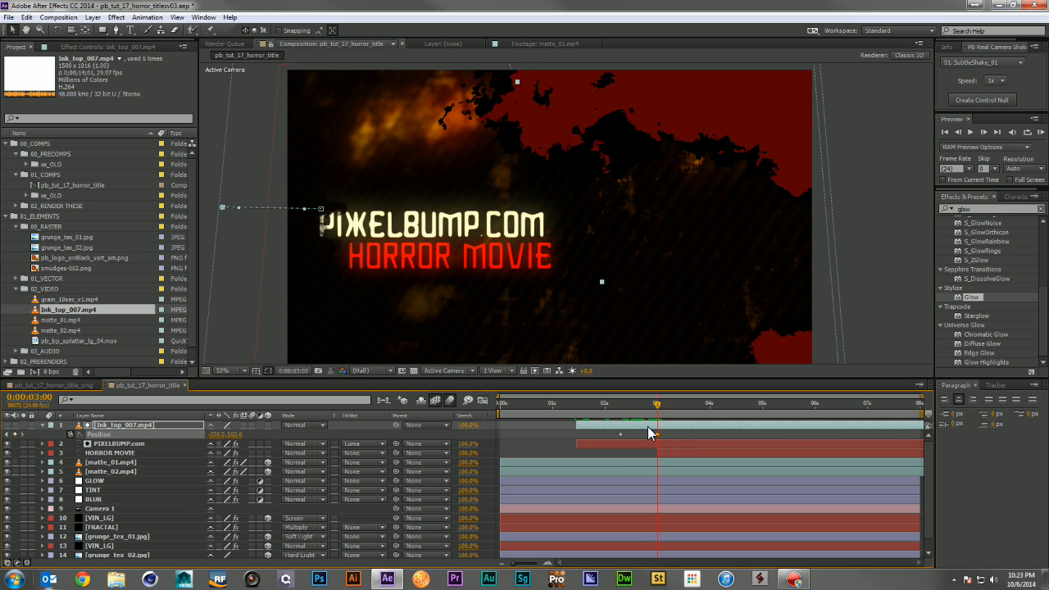
click(664, 451)
click(656, 425)
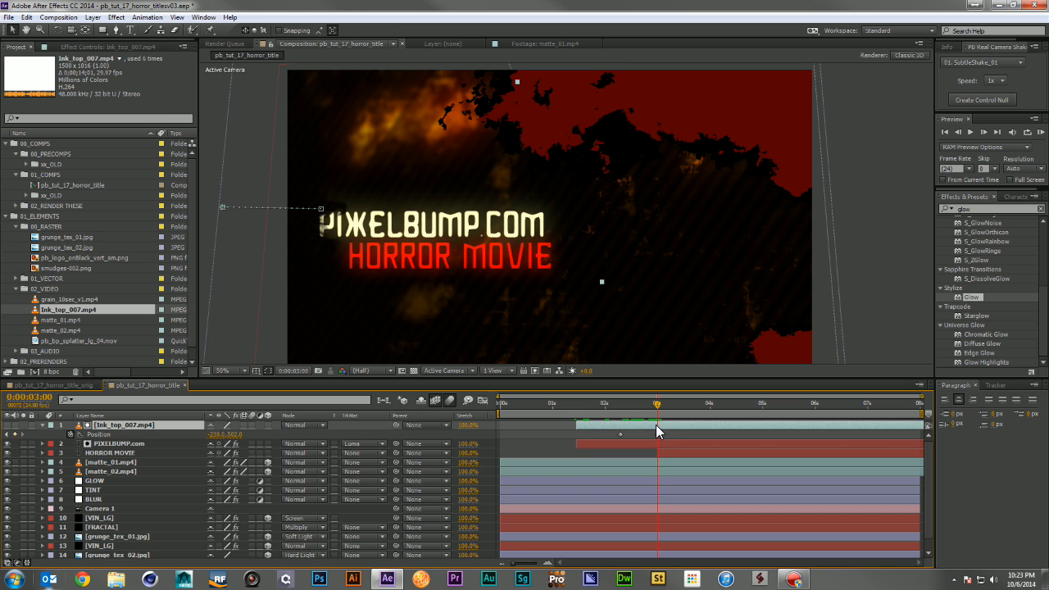
Step: Add Ink_top_007.mp4 directly above the HORROR MOVIE layer and trim its start to 0:00:03:00
mouse_move(64, 313)
mouse_down()
mouse_move(127, 463)
mouse_move(128, 453)
mouse_up()
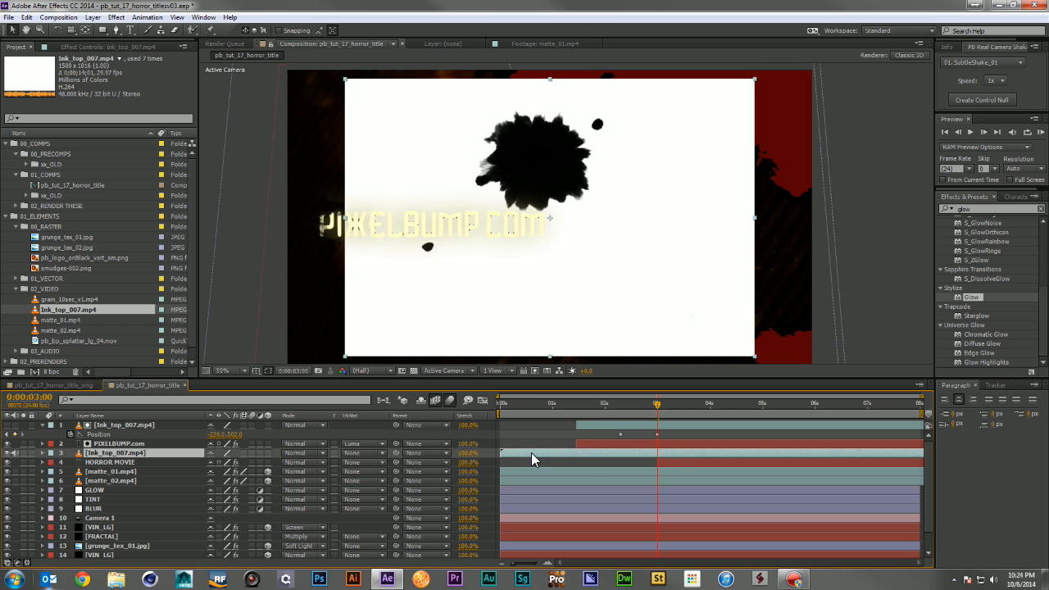
mouse_move(531, 453)
mouse_down()
mouse_move(713, 451)
mouse_move(534, 451)
mouse_move(656, 459)
mouse_up()
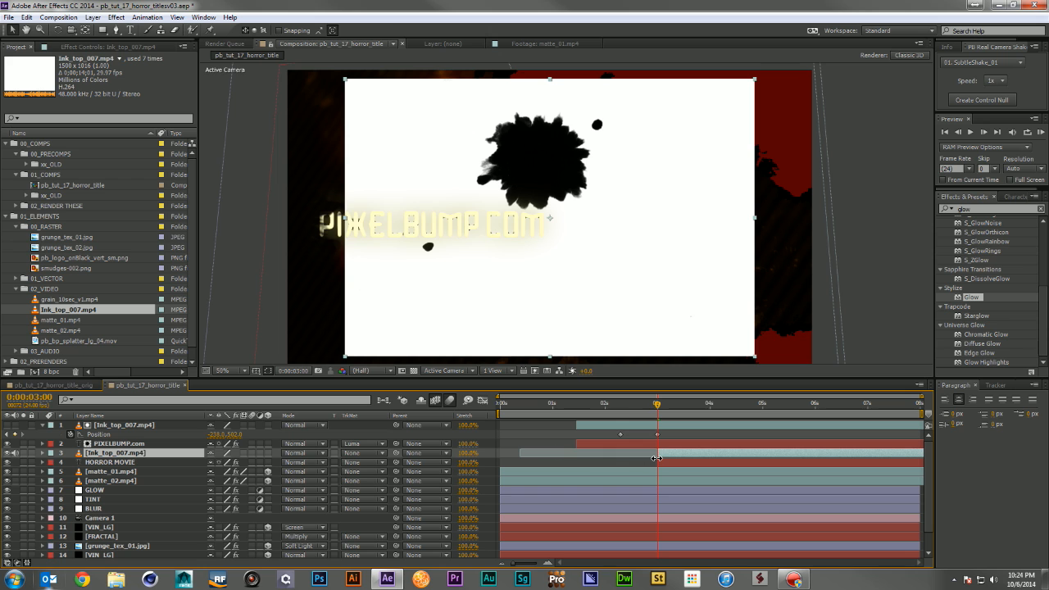
Step: Enable time remapping on the new ink layer with a single keyframe at 0:00:03:00, and set its remap value to 0:00:14:01
key(ctrl+alt+t)
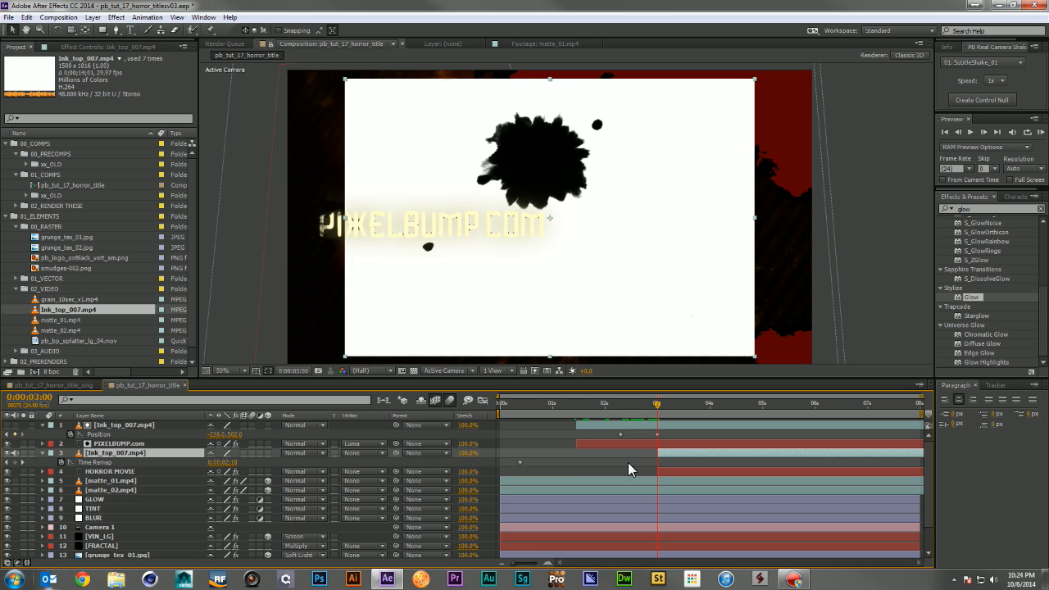
click(15, 462)
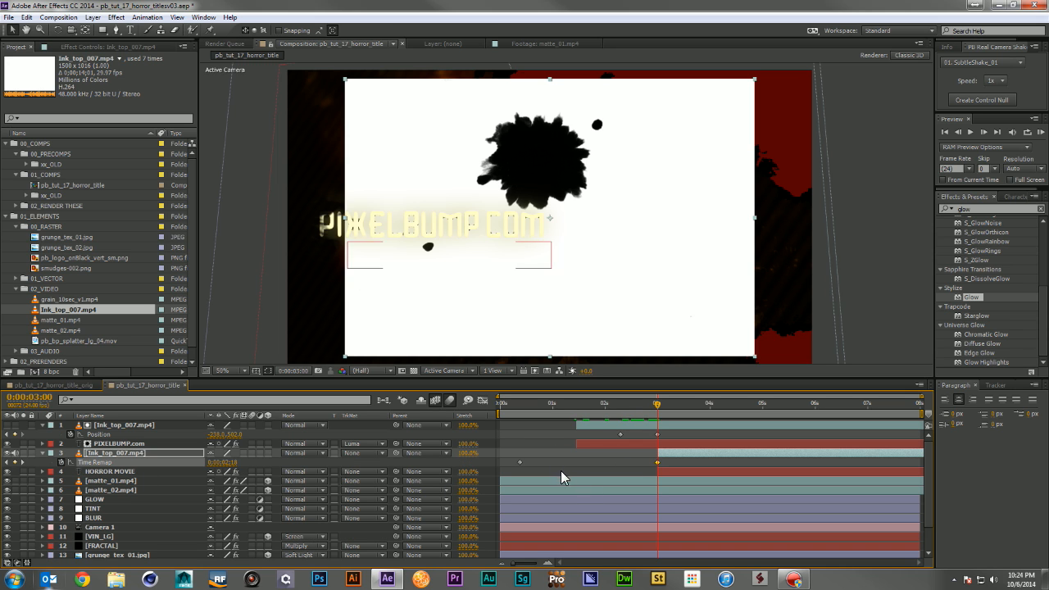
click(609, 466)
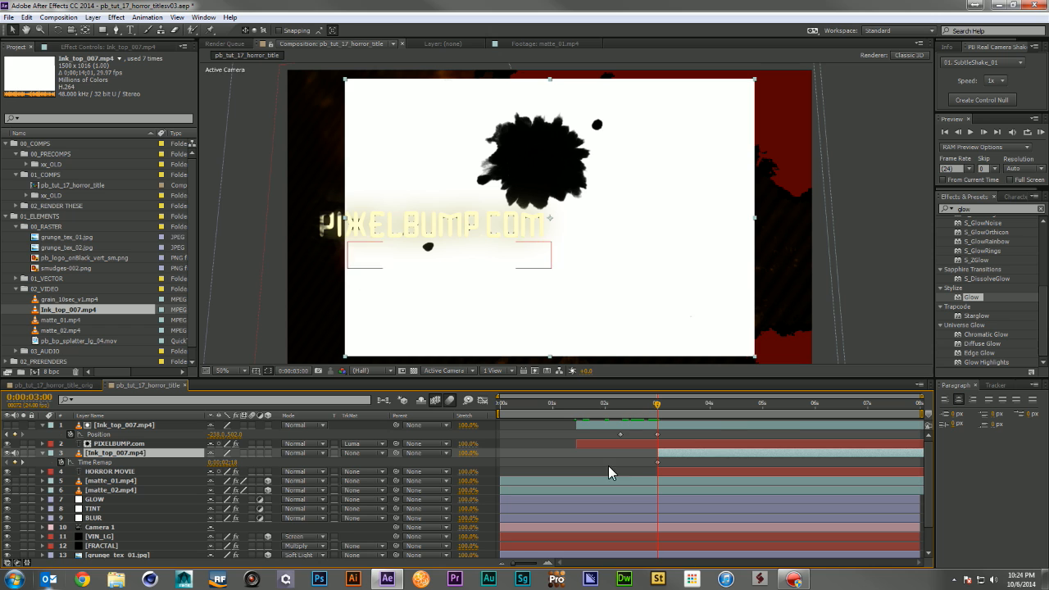
click(711, 408)
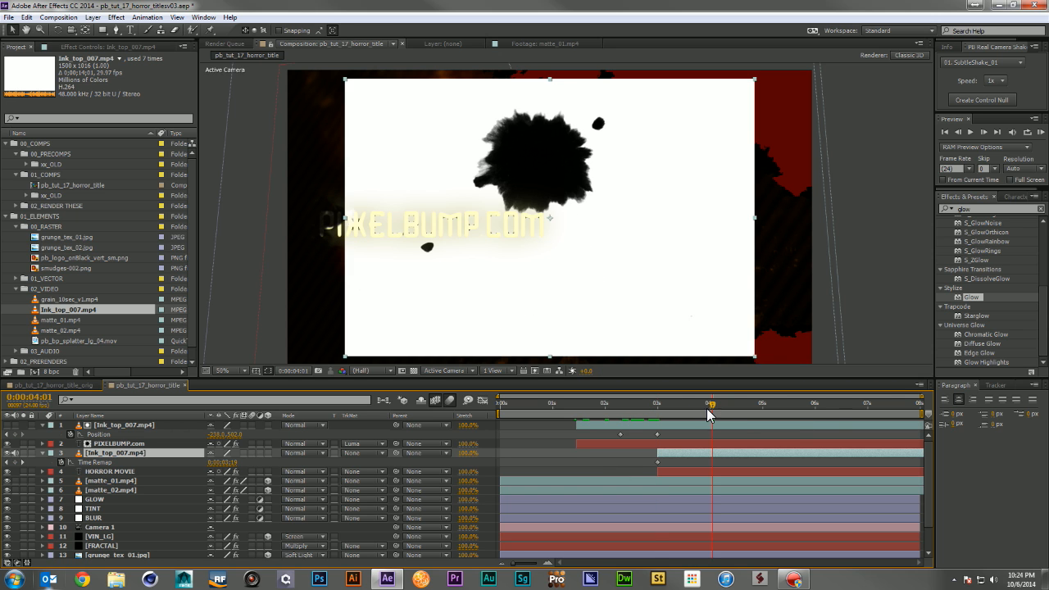
click(659, 402)
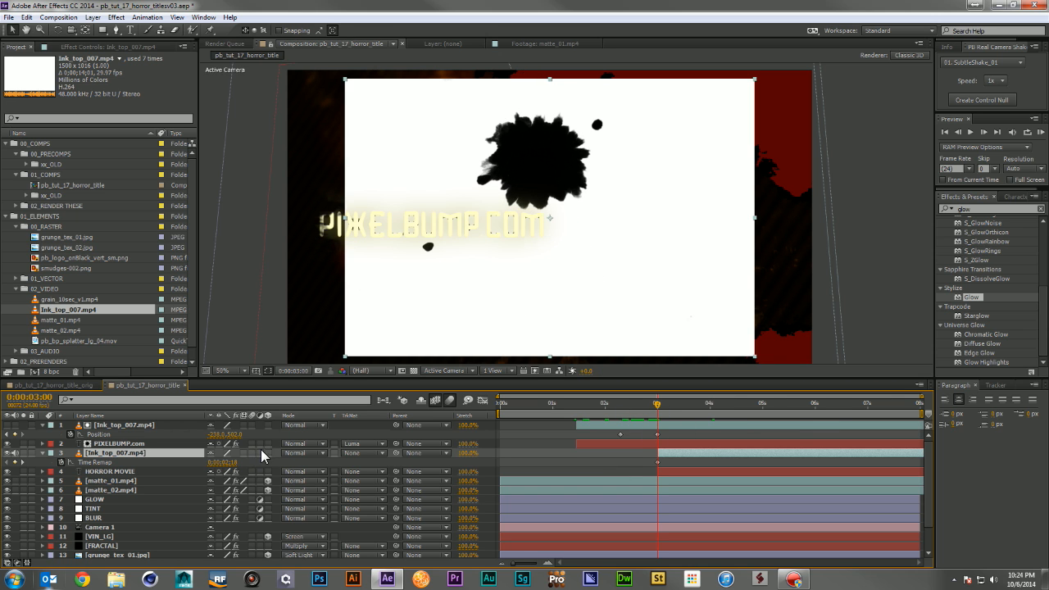
click(233, 462)
drag(233, 463, 438, 467)
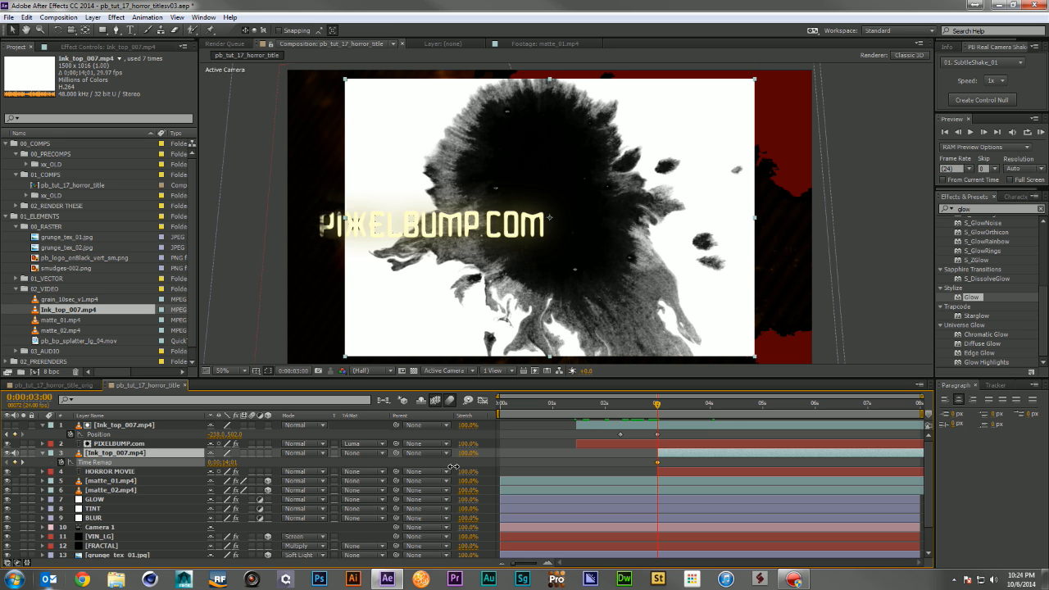
Step: Keyframe the second Ink_top_007.mp4 layer's Time Remap to 0;00;05;29 at 4:00 and 0;00;05;02 at 7:23
click(709, 405)
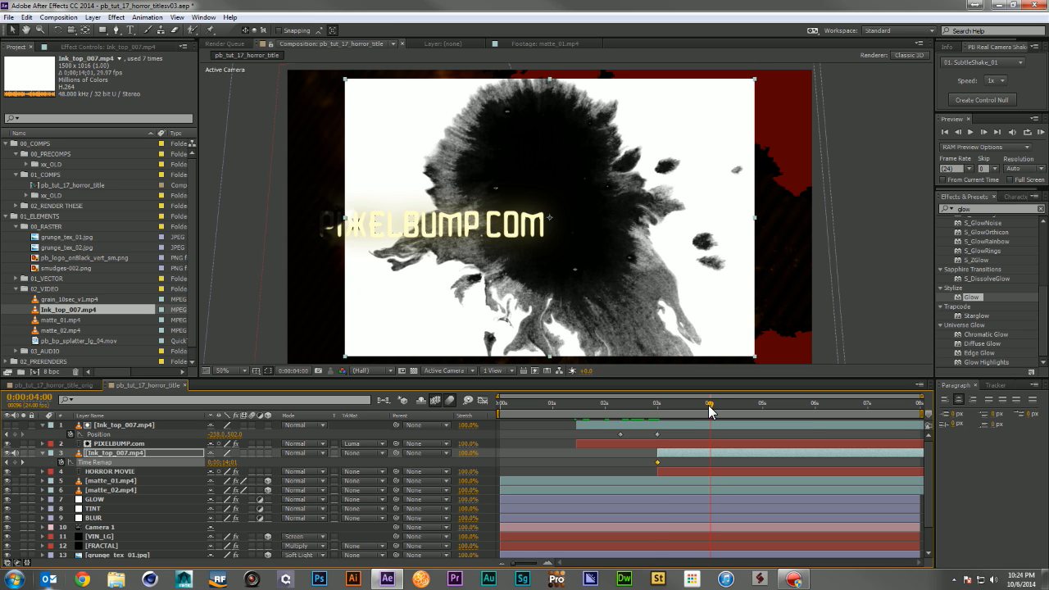
mouse_move(235, 464)
mouse_down()
mouse_move(103, 474)
mouse_move(119, 474)
mouse_up()
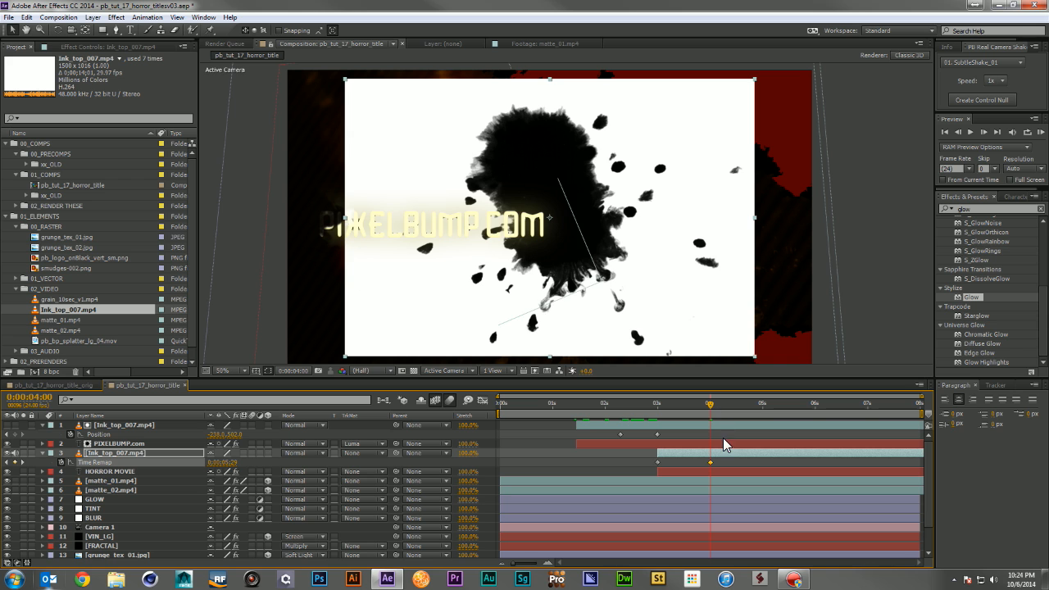
click(922, 403)
key(ctrl+v)
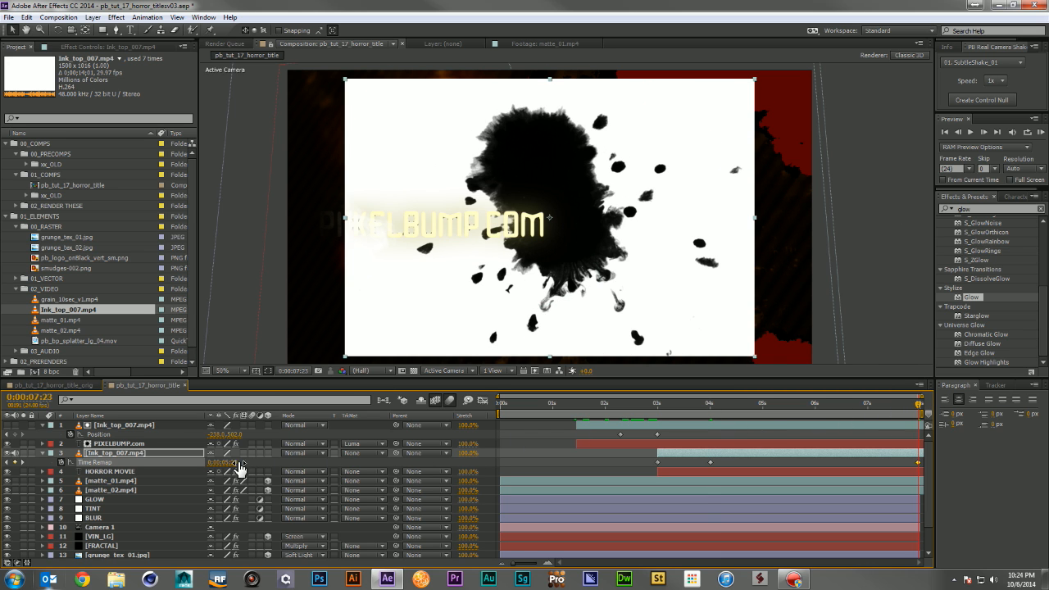
drag(242, 465, 232, 474)
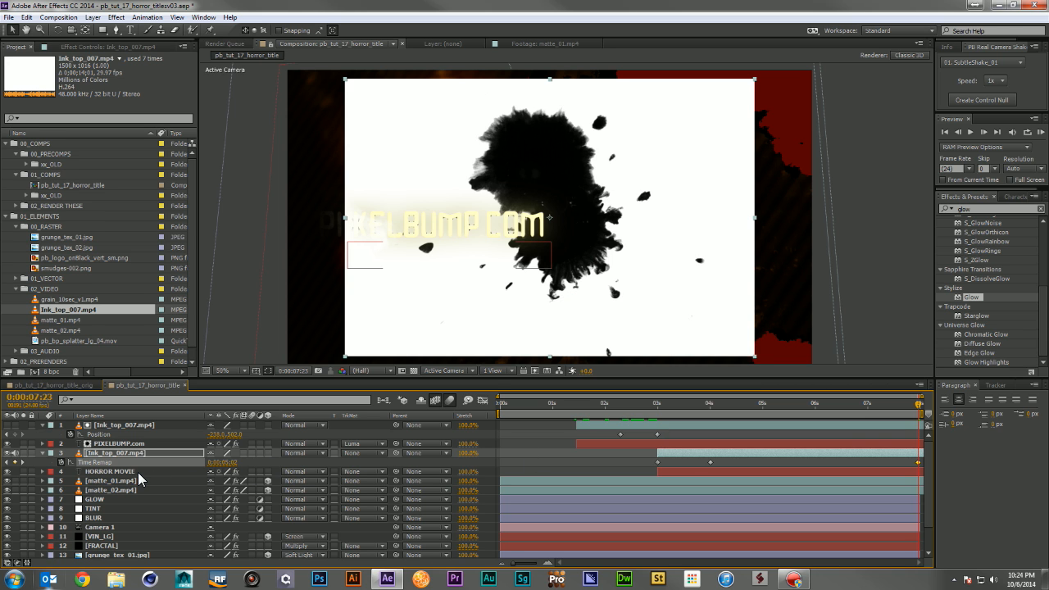
Step: Set the HORROR MOVIE layer's track matte to Luma Matte using the Ink_top_007.mp4 layer above it and scrub through the reveal
click(188, 473)
click(363, 473)
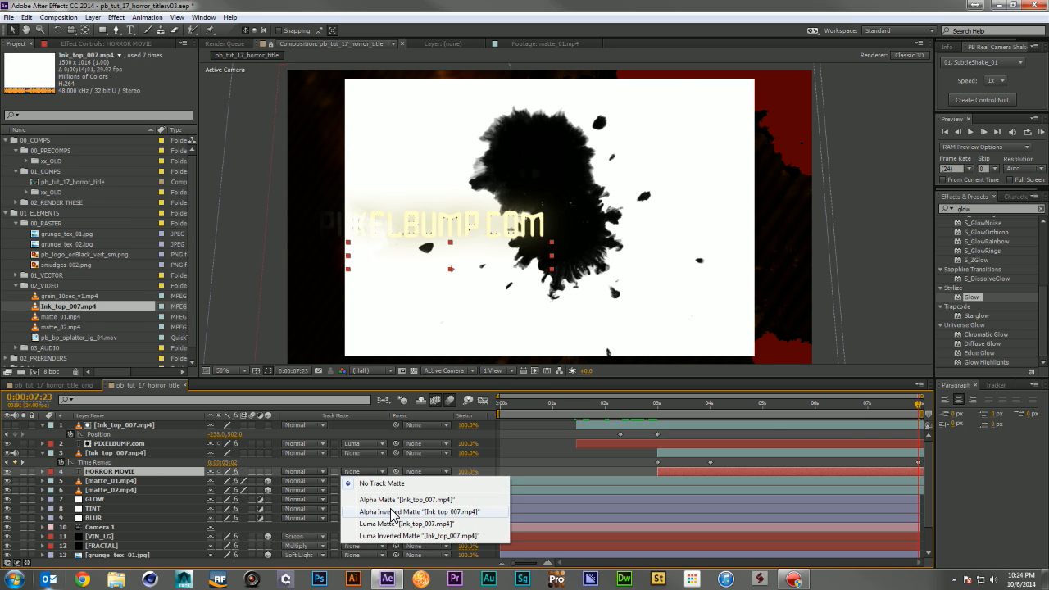
click(393, 527)
drag(645, 404, 748, 415)
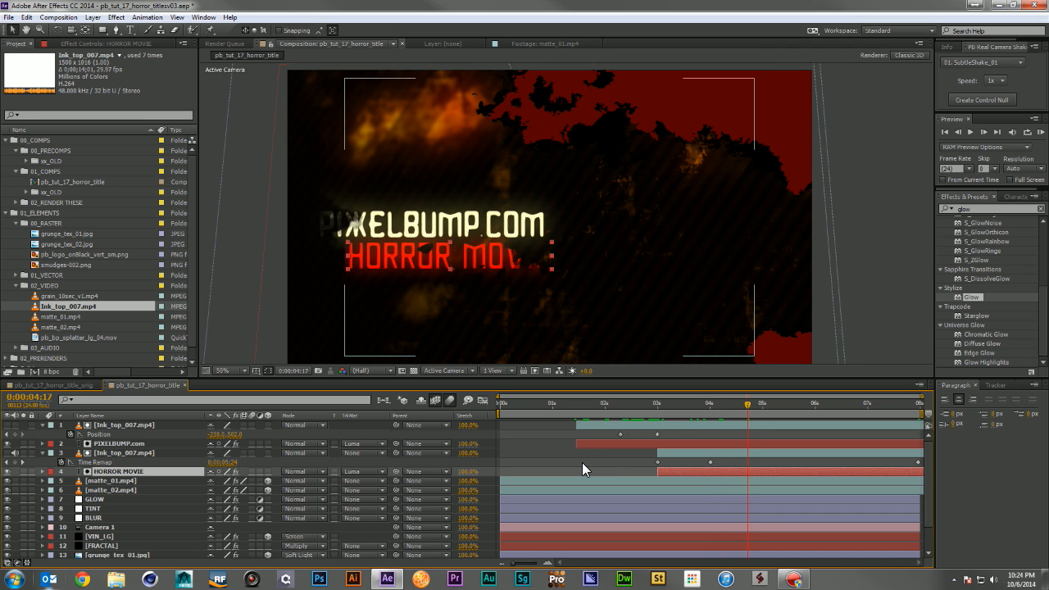
Step: Keyframe the HORROR MOVIE ink matte's Position at 3:14, and shift it right to about 1058, 540 at 5:00
click(762, 408)
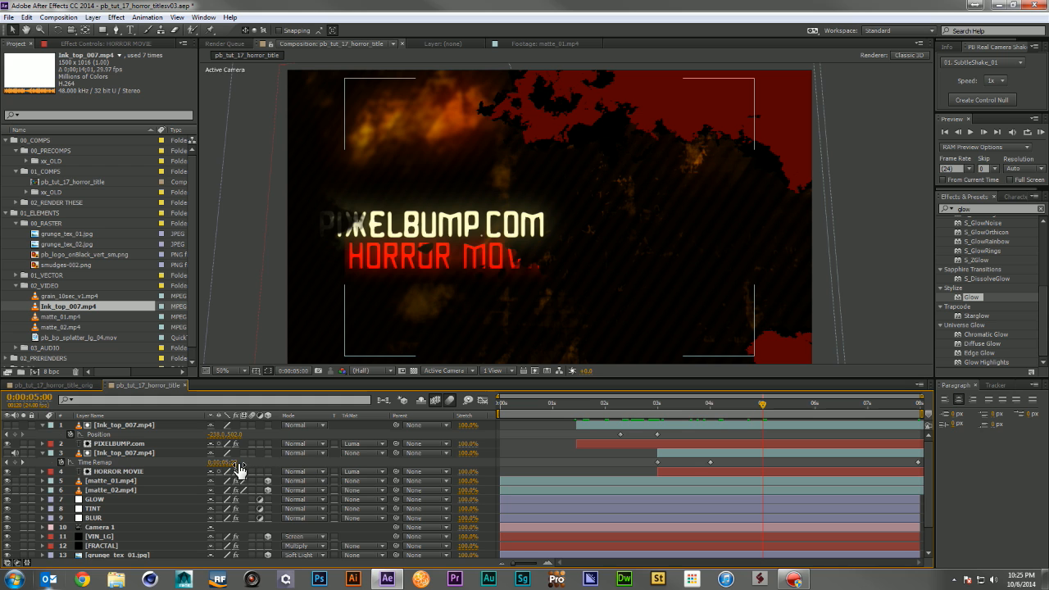
click(687, 451)
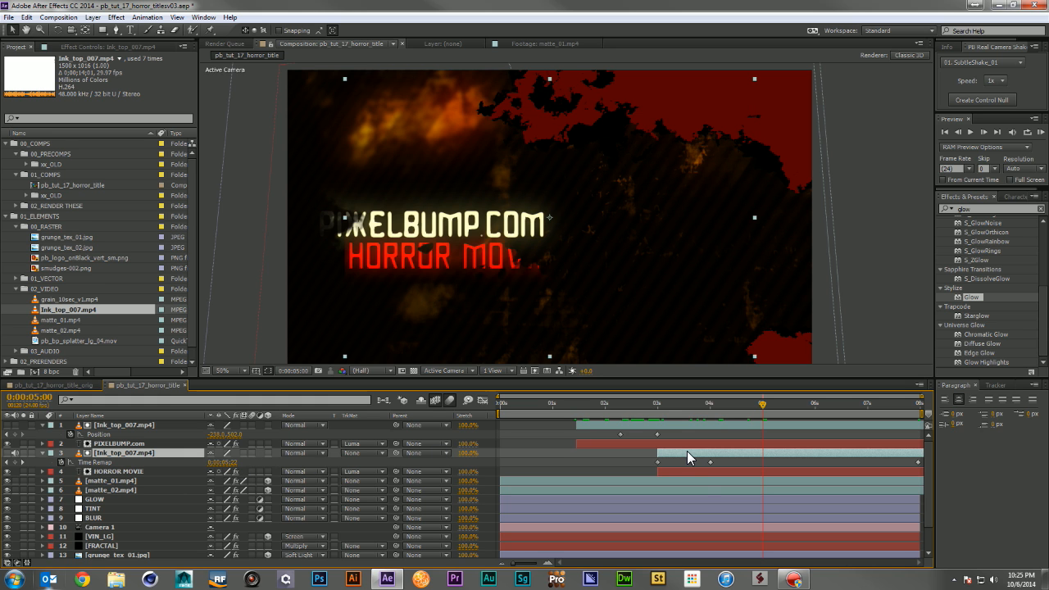
key(p)
drag(707, 412, 688, 408)
click(70, 462)
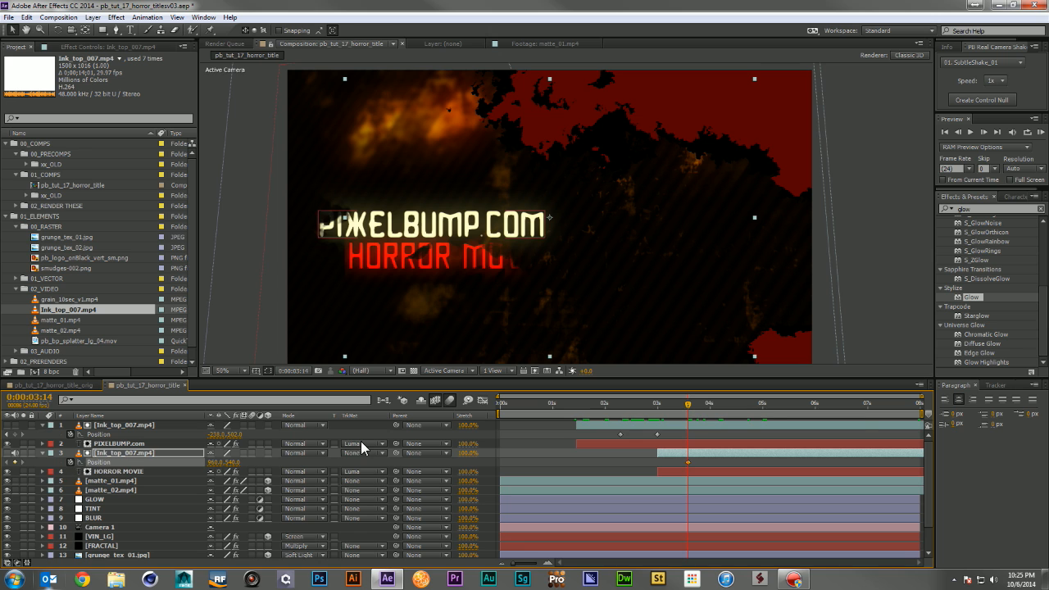
click(761, 405)
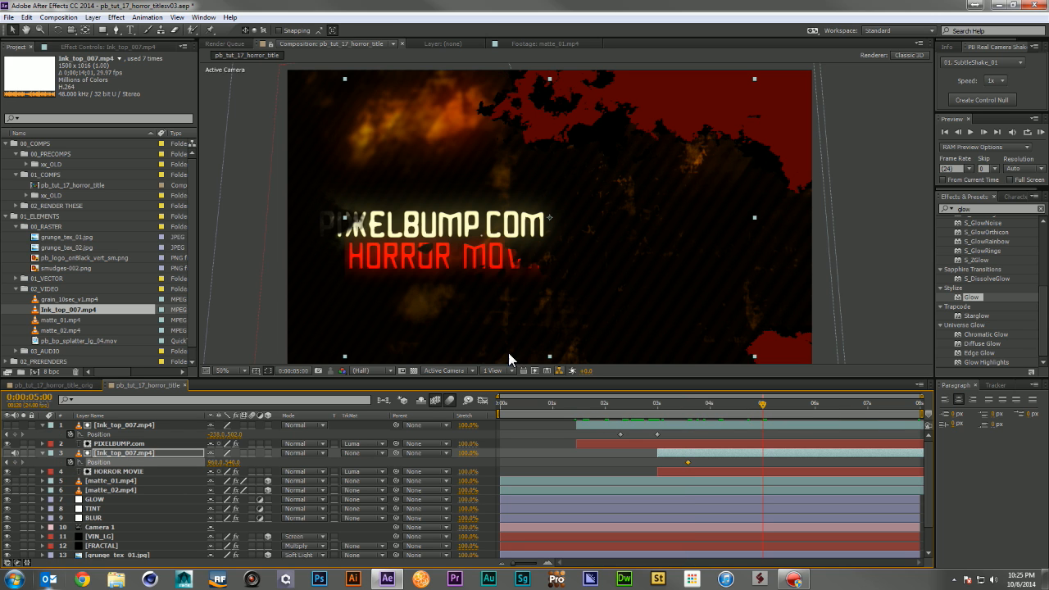
drag(498, 271, 525, 268)
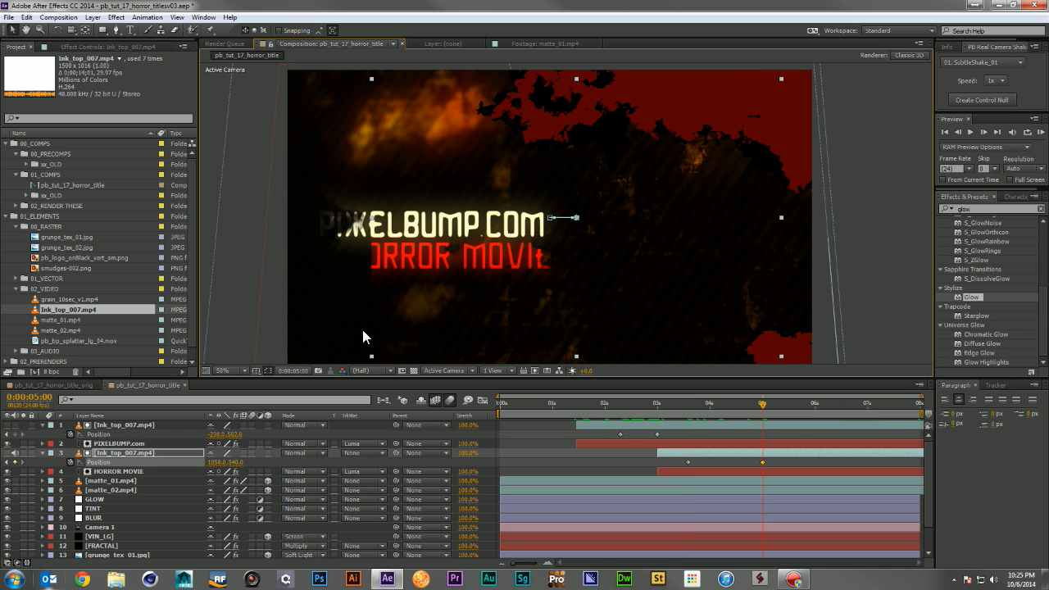
Step: Enlarge the HORROR MOVIE ink matte and move it further right to about 1164, 540 at 5:00
drag(373, 356, 234, 396)
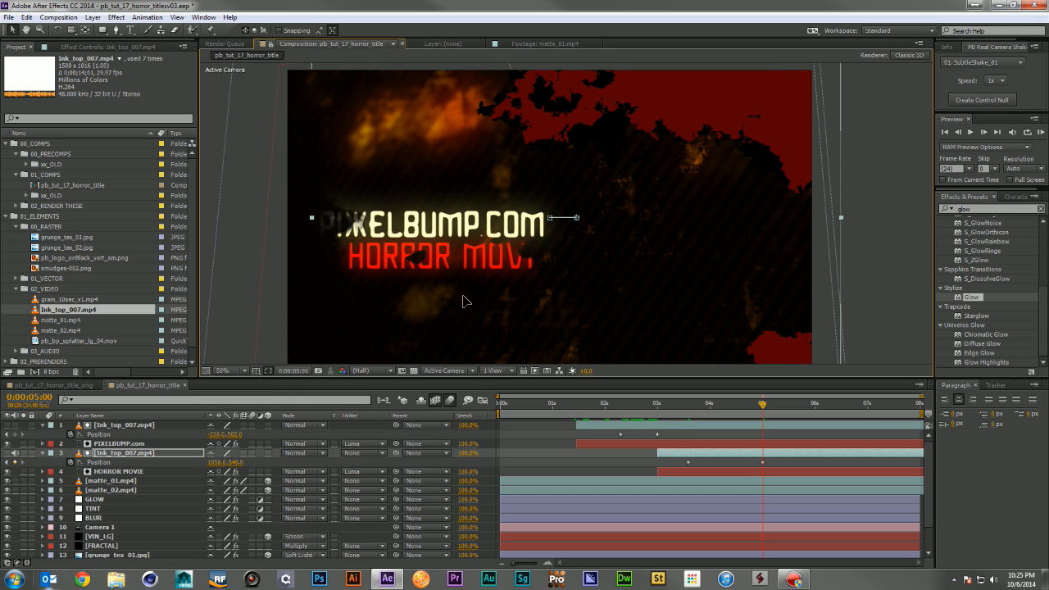
drag(458, 295, 484, 303)
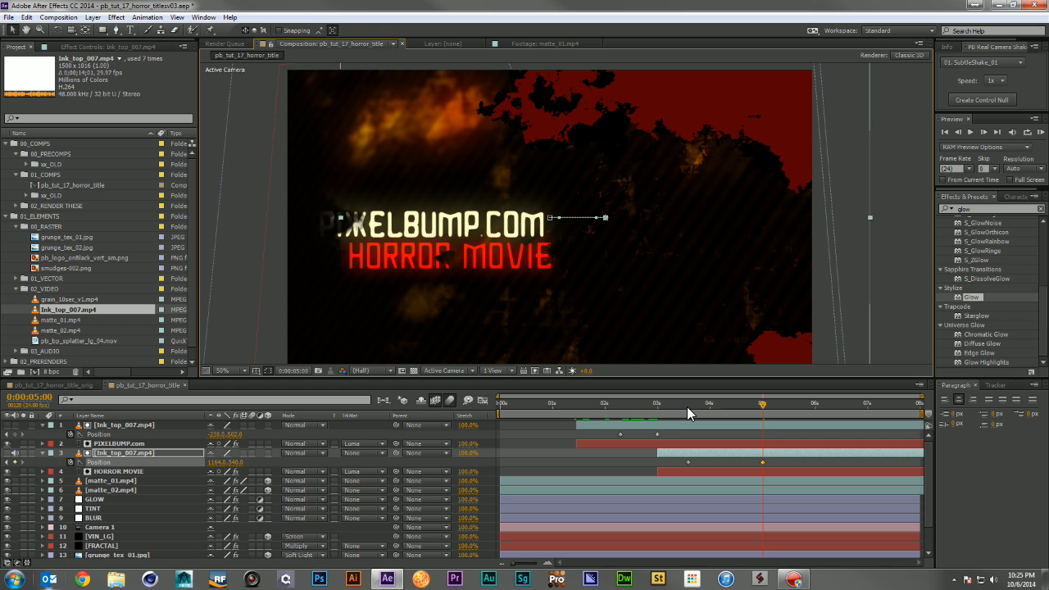
click(127, 456)
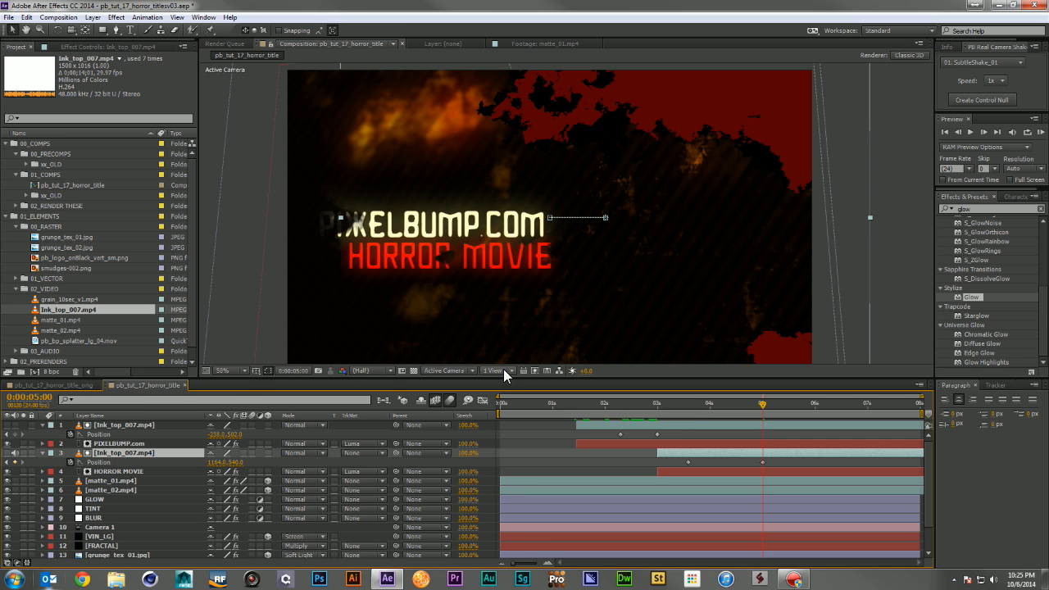
Step: Look at the pb_tut_17_horror_title_orig composition, and preview the title reveal in pb_tut_17_horror_title
click(54, 385)
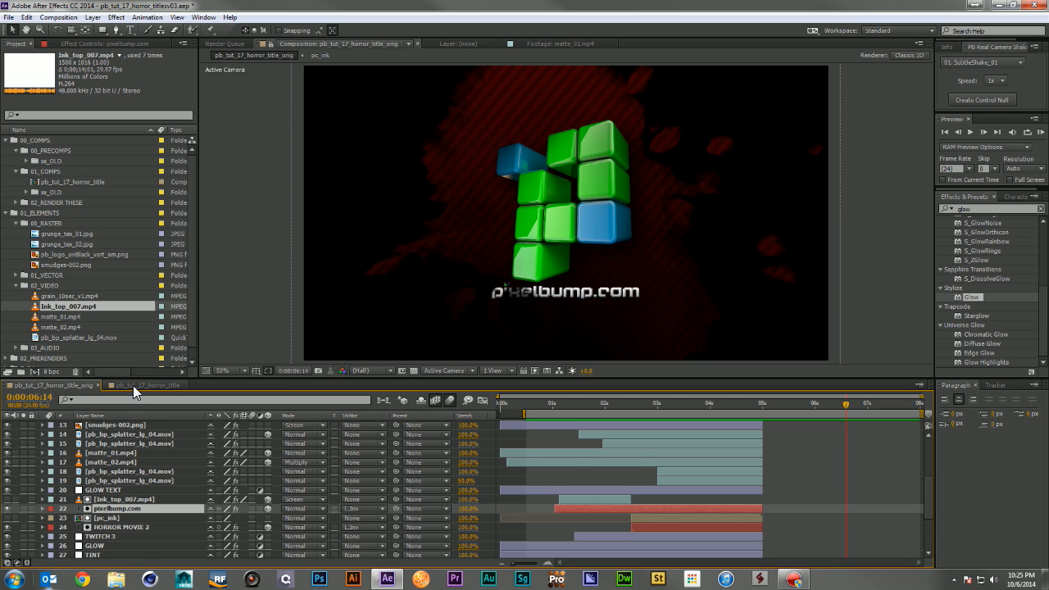
click(133, 387)
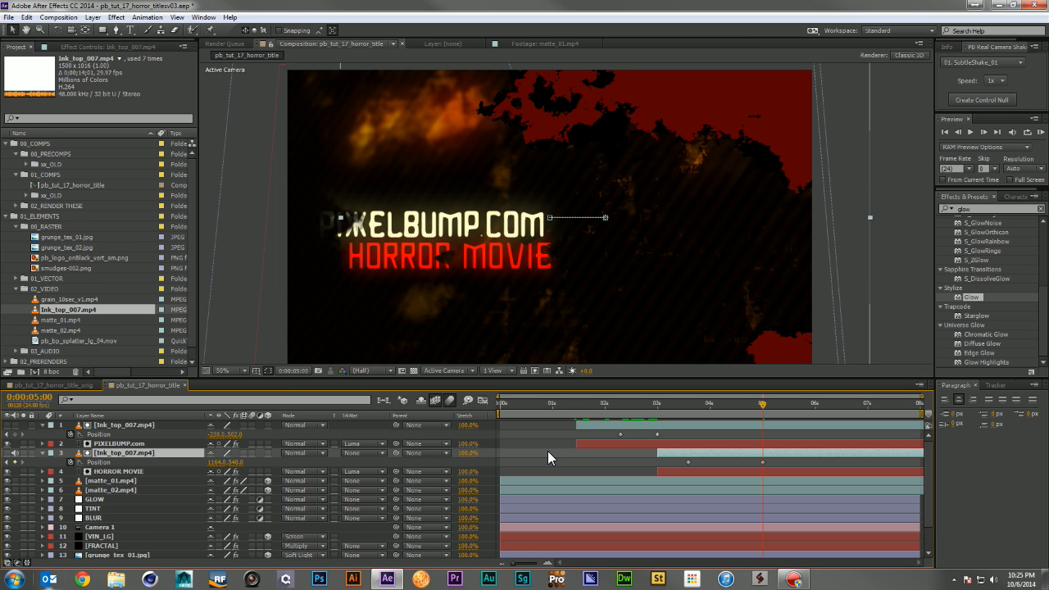
key(KP_0)
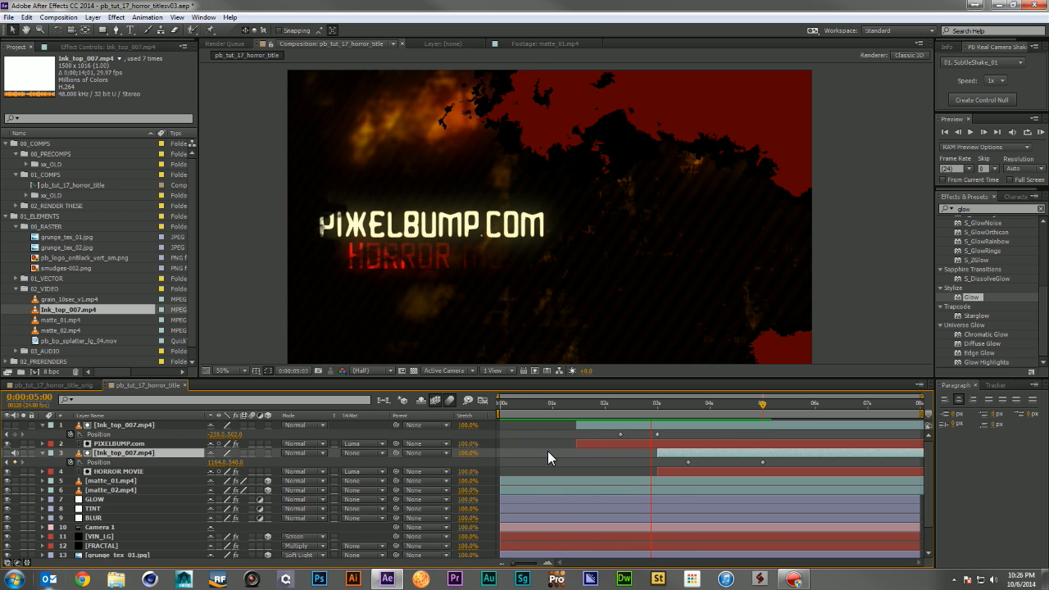
key(space)
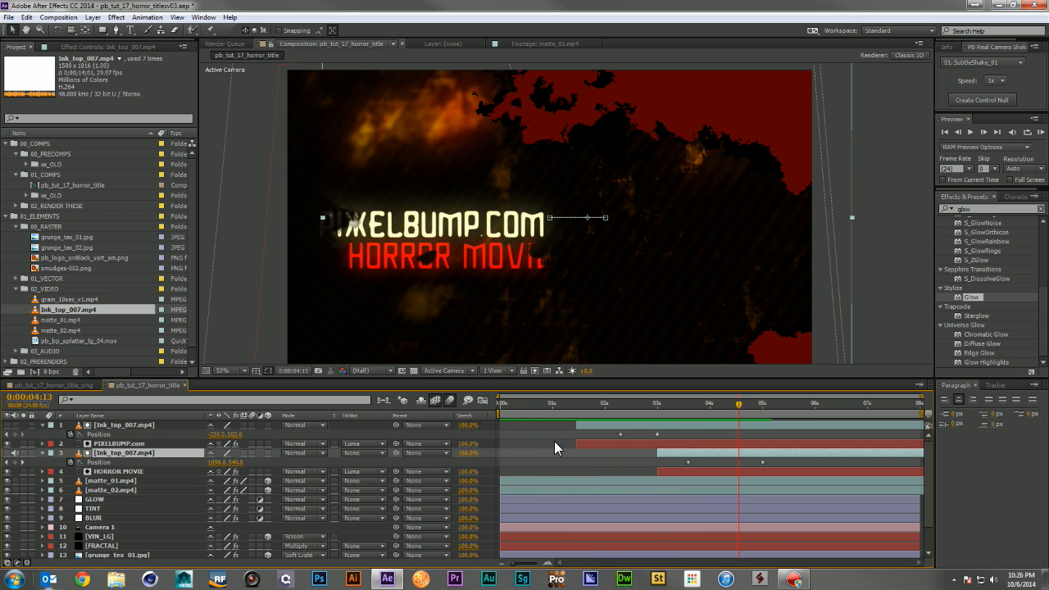
Step: Collapse the ink layers' open properties and add an adjustment layer named GLOW above all other layers
click(41, 426)
click(42, 444)
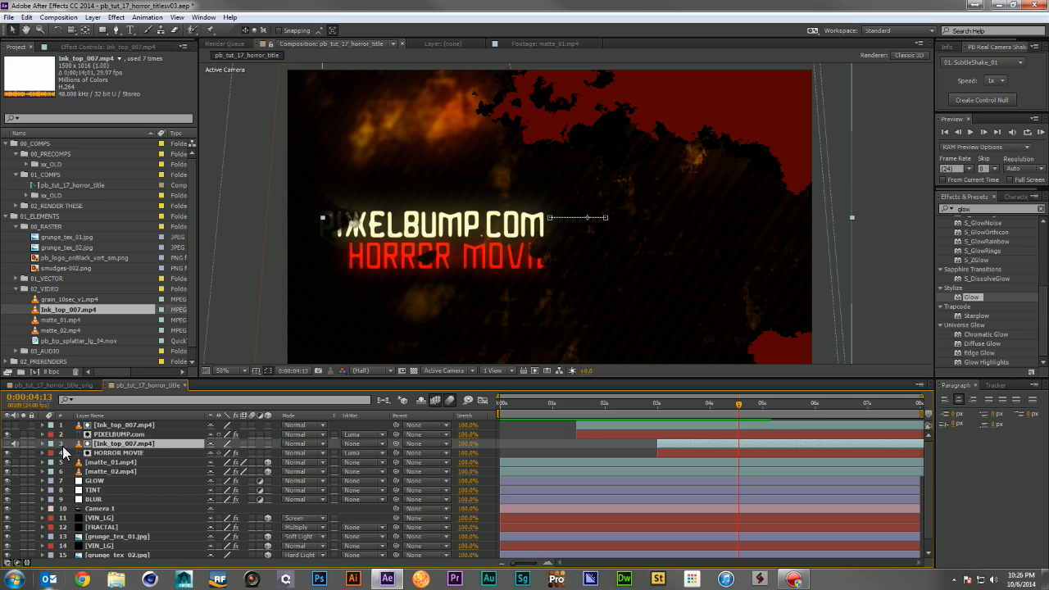
click(588, 434)
click(590, 443)
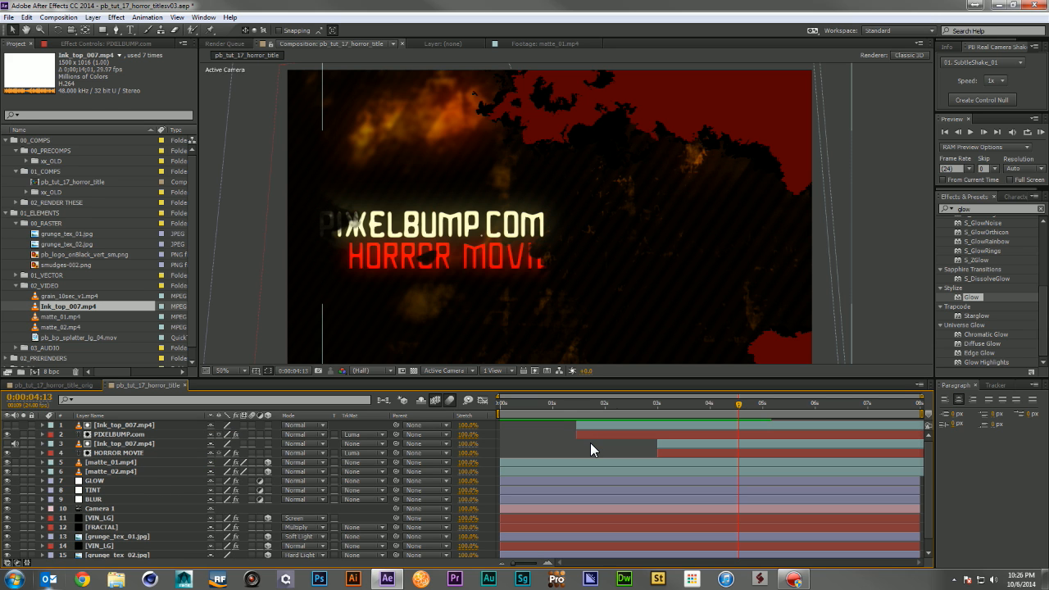
key(ctrl+alt+y)
key(Return)
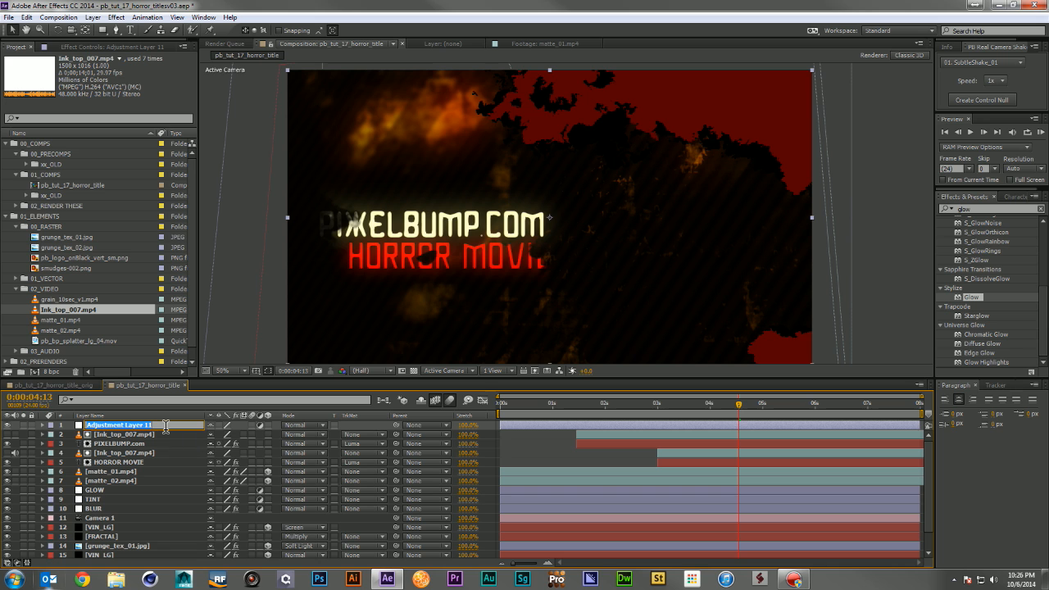
text(GlOW)
key(Return)
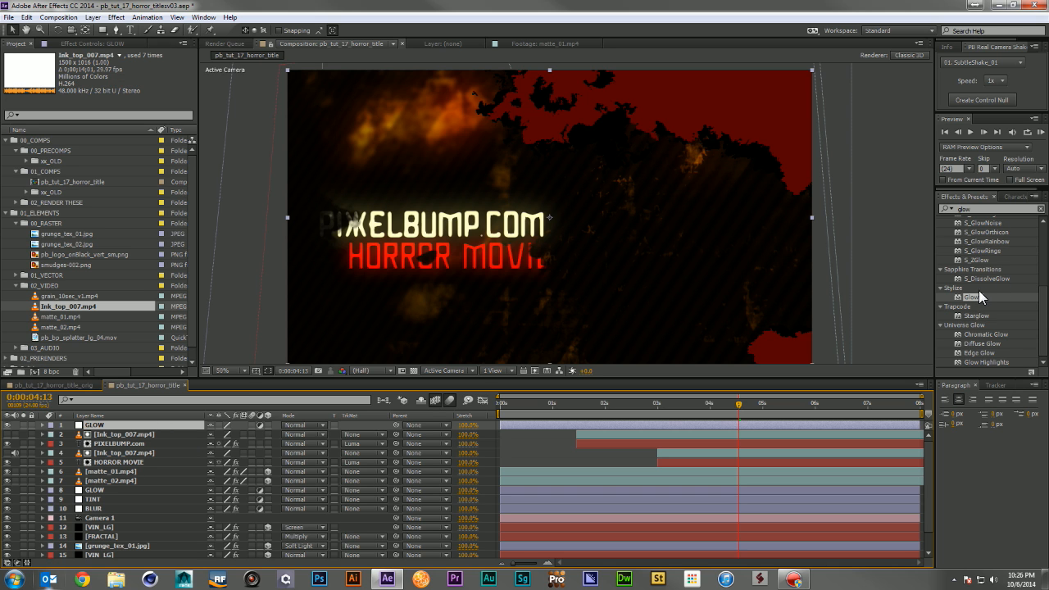
Step: Apply the Stylize Glow effect to the uppermost GLOW layer with about 97% threshold, an increased radius and 0.4 intensity, and check it over time
drag(979, 292, 666, 423)
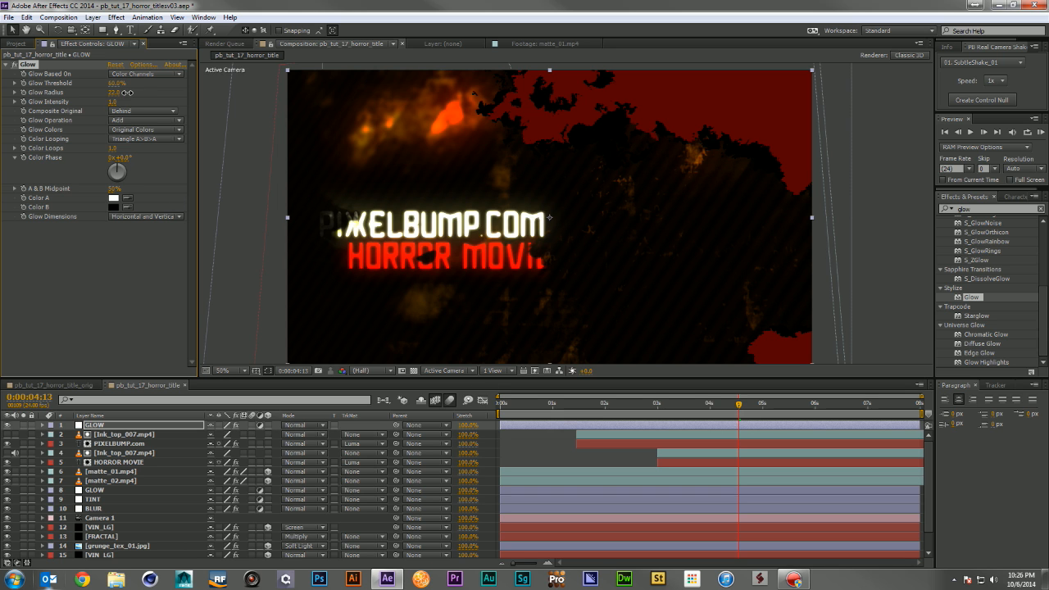
drag(126, 93, 181, 94)
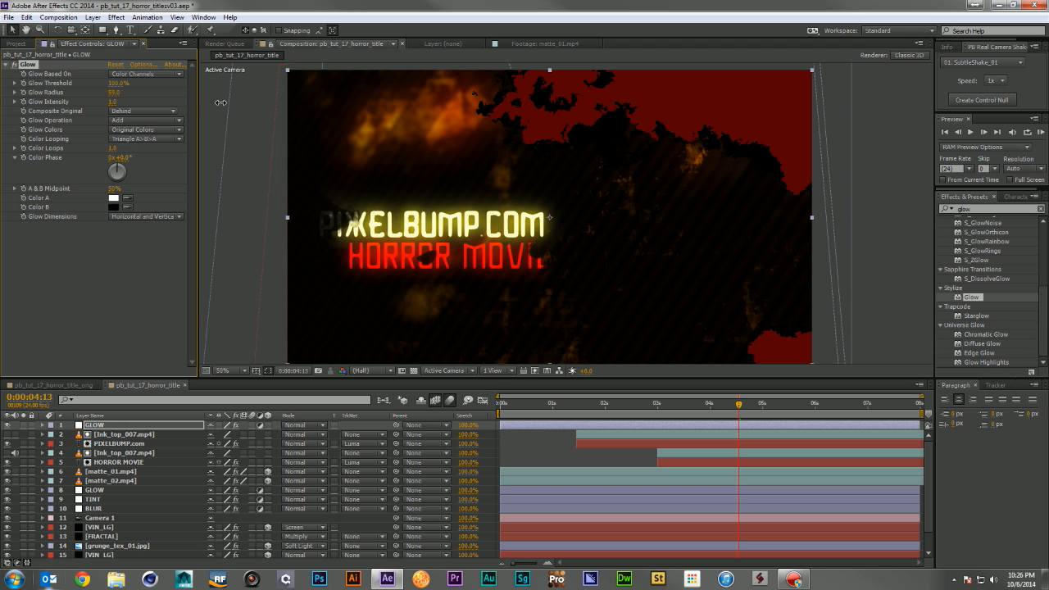
drag(114, 104, 91, 104)
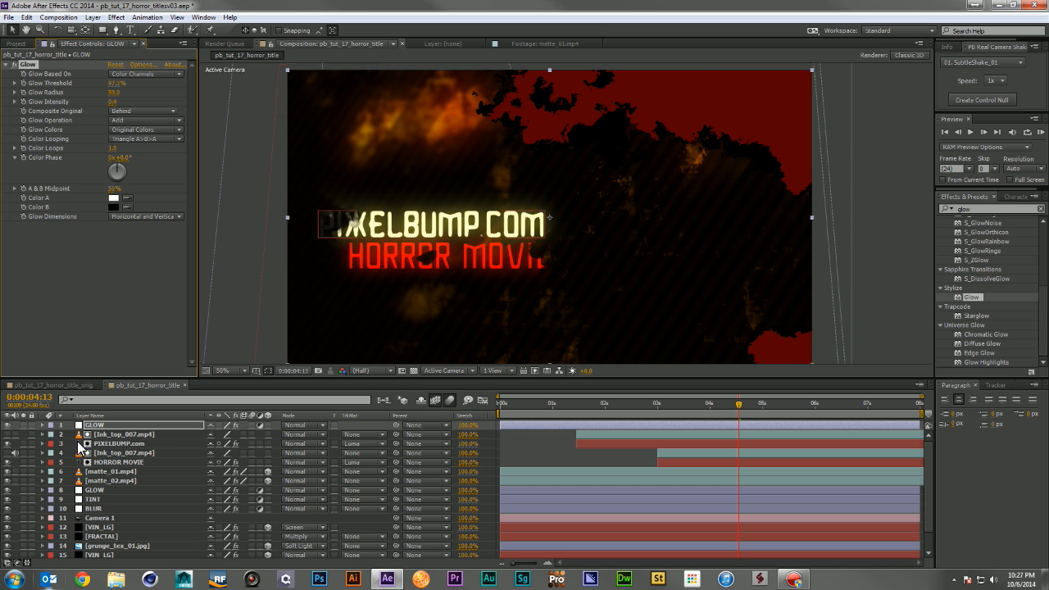
click(520, 430)
drag(518, 405, 799, 416)
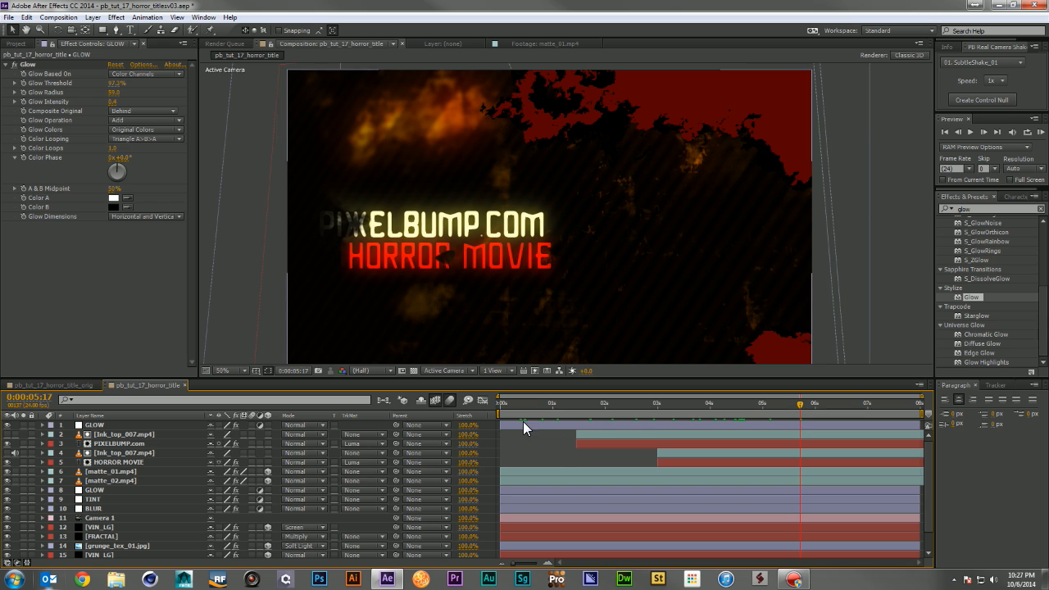
Step: Add grain_10sec_v1.mp4 above all layers with Overlay blending, duplicate it, and preview the composition
click(9, 45)
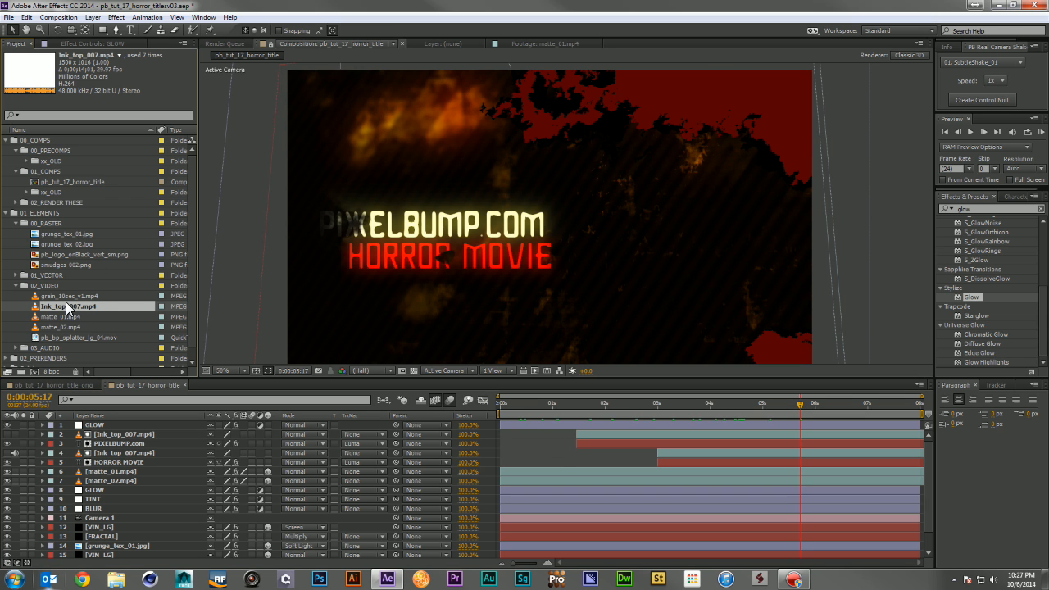
drag(70, 302, 208, 432)
click(305, 424)
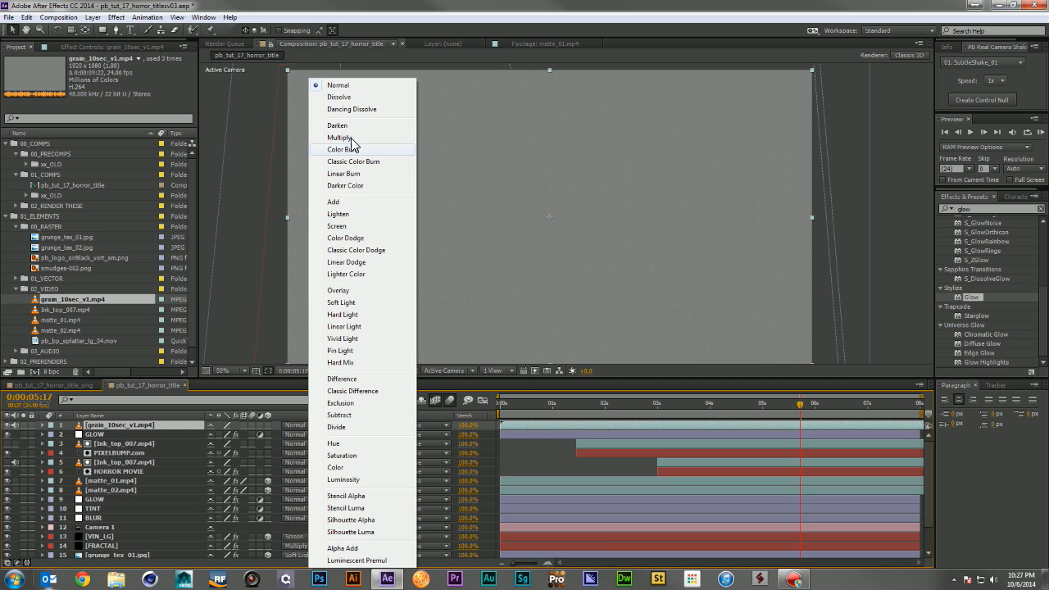
click(359, 289)
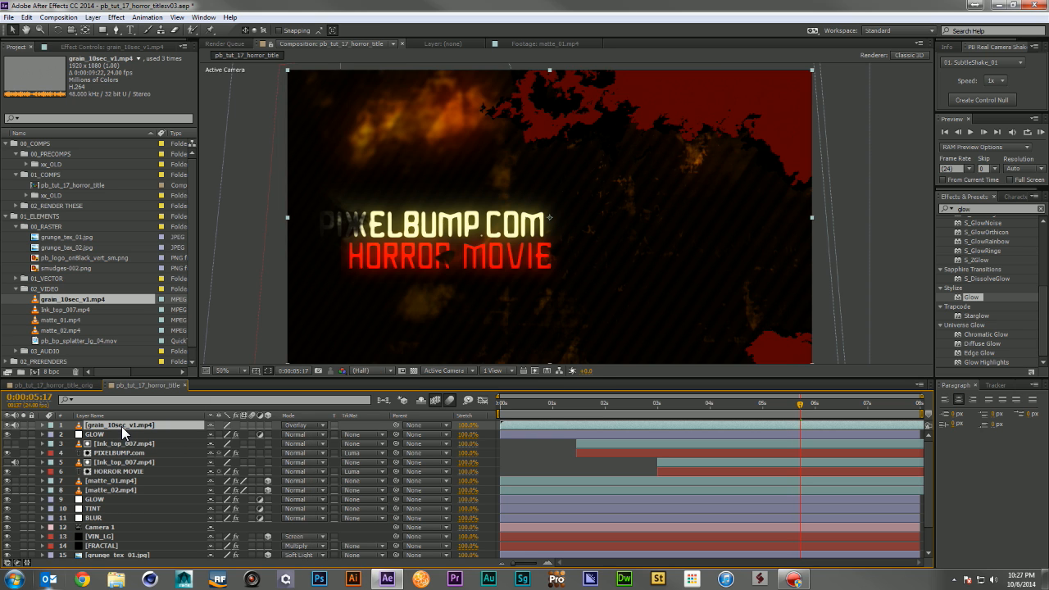
key(ctrl+d)
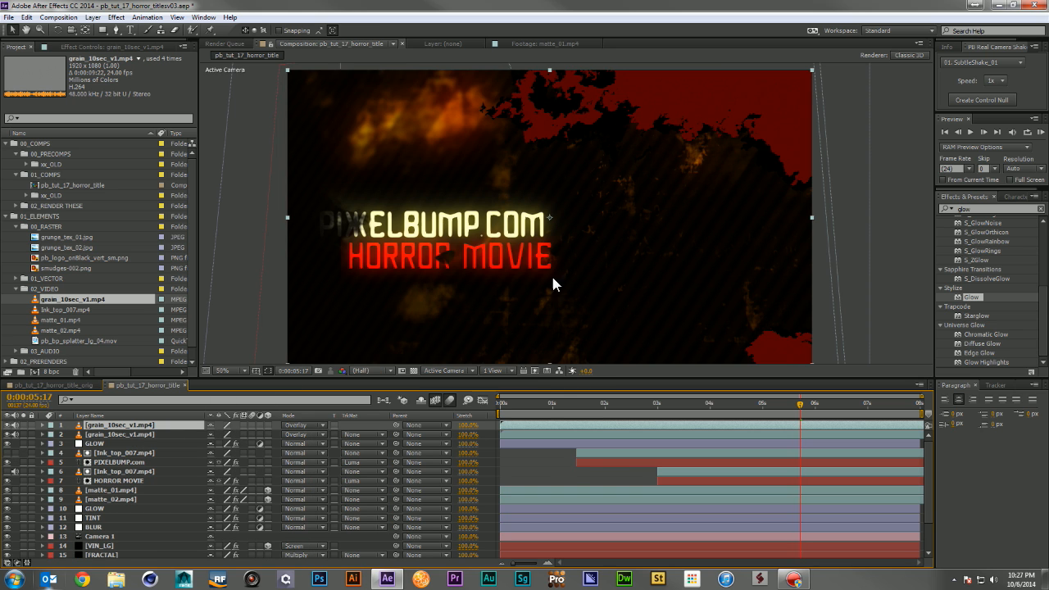
key(space)
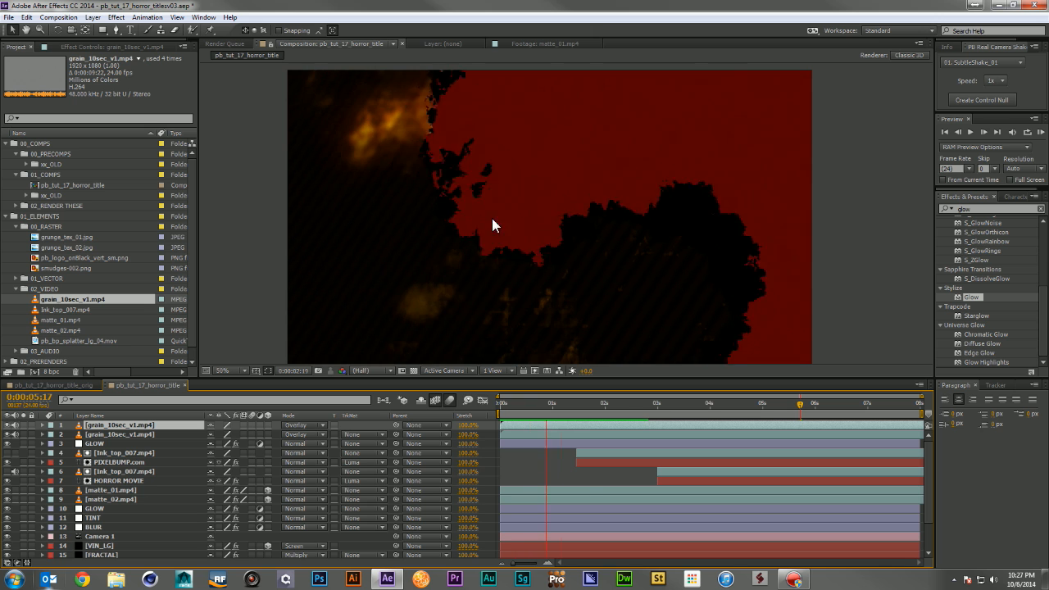
Step: Add smudges-002.png as the uppermost layer, scale it to 120% and shift it slightly up to cover the frame
drag(596, 405, 657, 416)
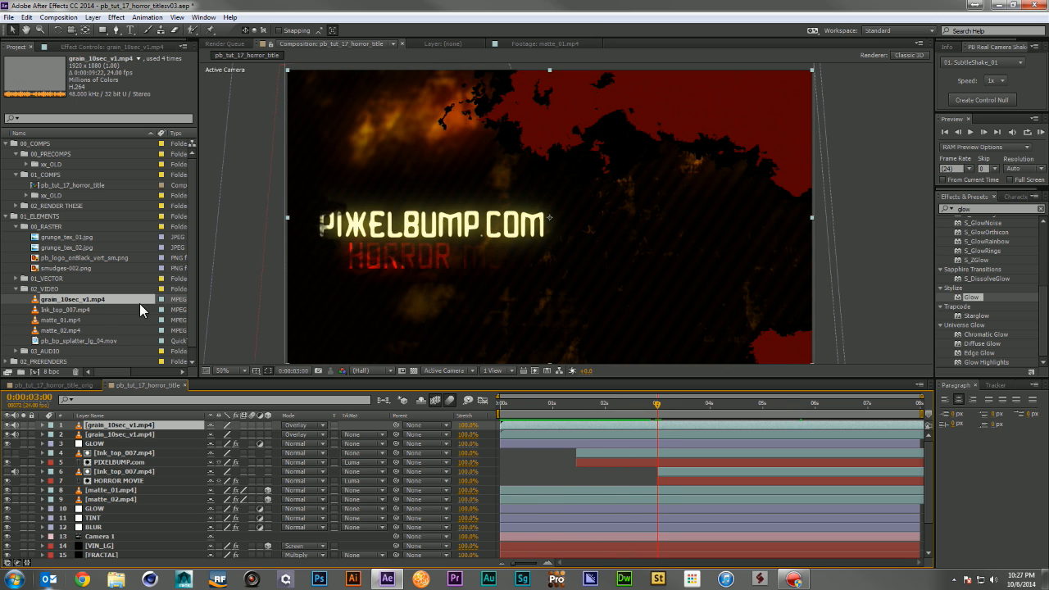
mouse_move(73, 269)
mouse_down()
mouse_move(127, 375)
mouse_move(135, 423)
mouse_up()
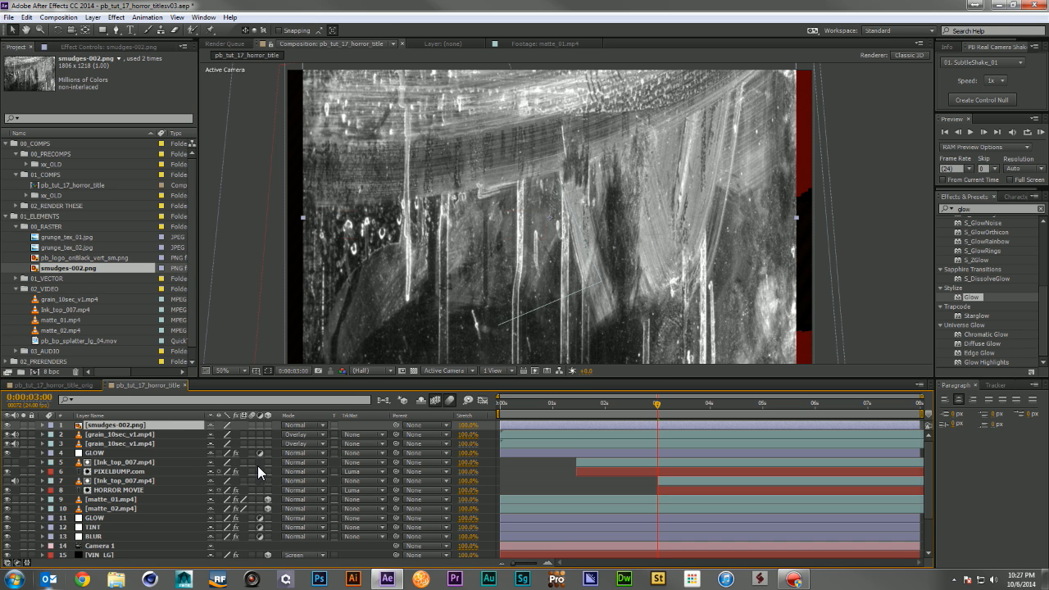
key(s)
drag(223, 435, 234, 437)
mouse_move(427, 296)
mouse_down()
mouse_move(428, 180)
mouse_move(433, 301)
mouse_up()
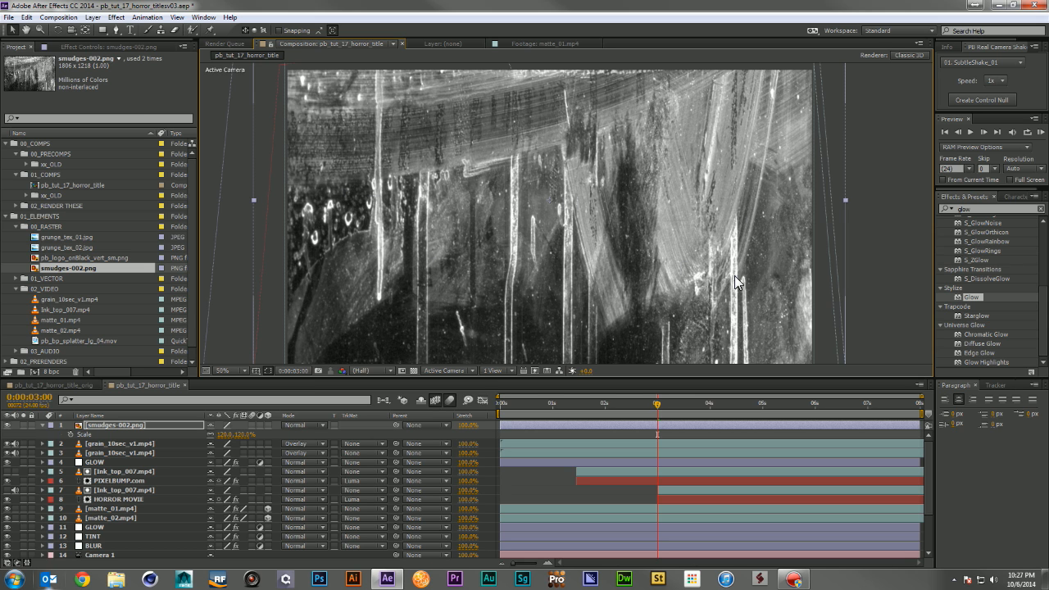
Step: Set smudges-002.png to Screen blending at 7% opacity and check the composition over time
click(1005, 210)
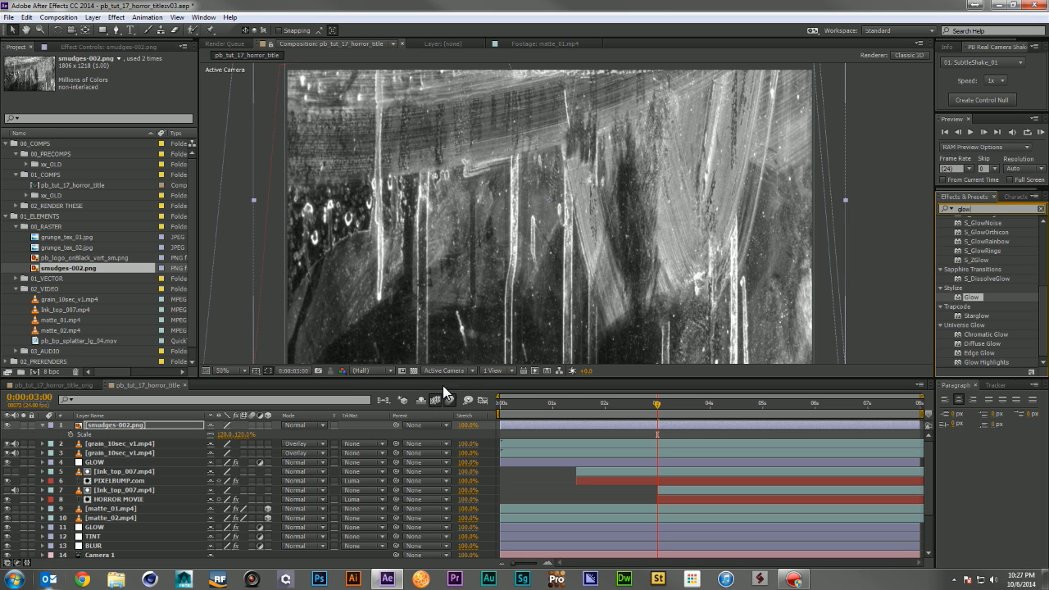
click(300, 427)
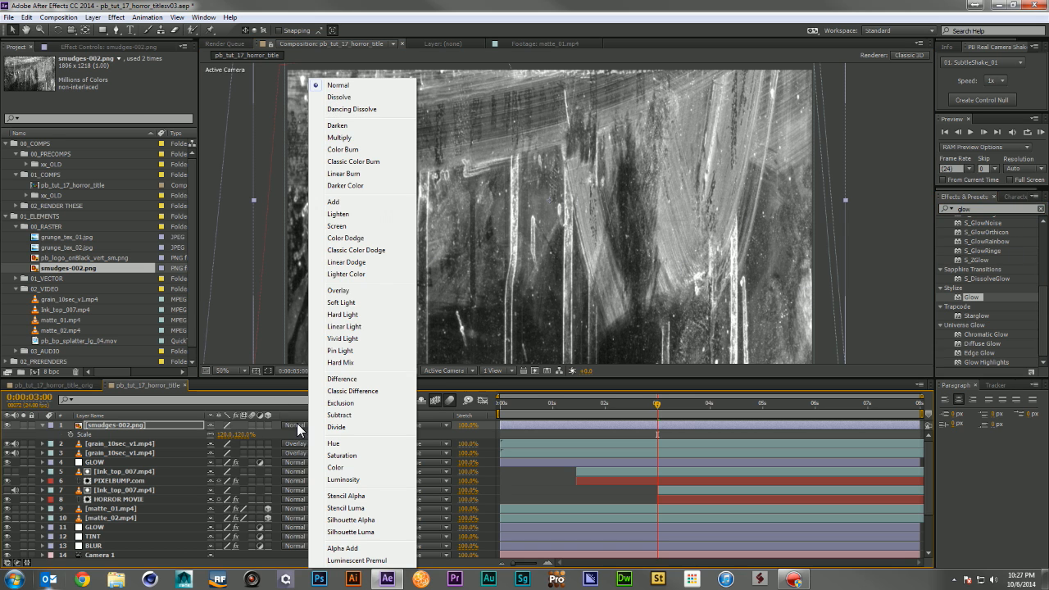
click(355, 227)
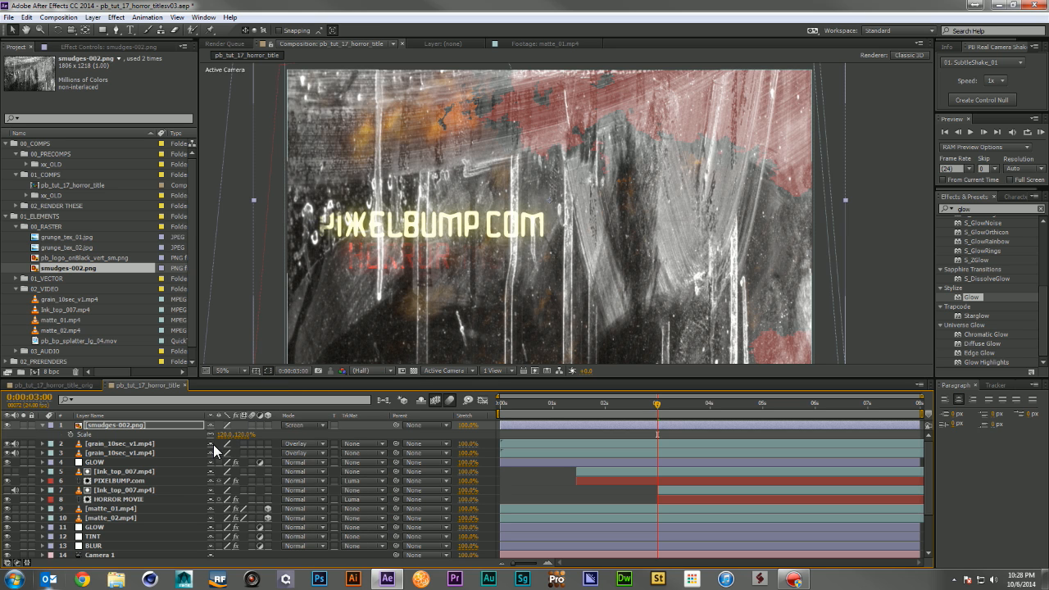
key(t)
key(Return)
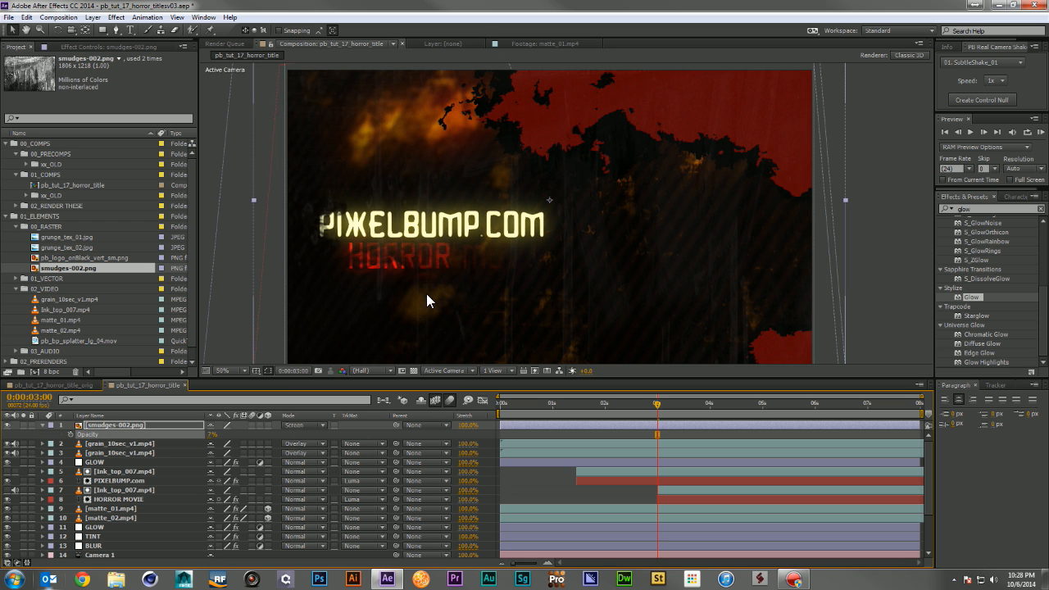
click(32, 428)
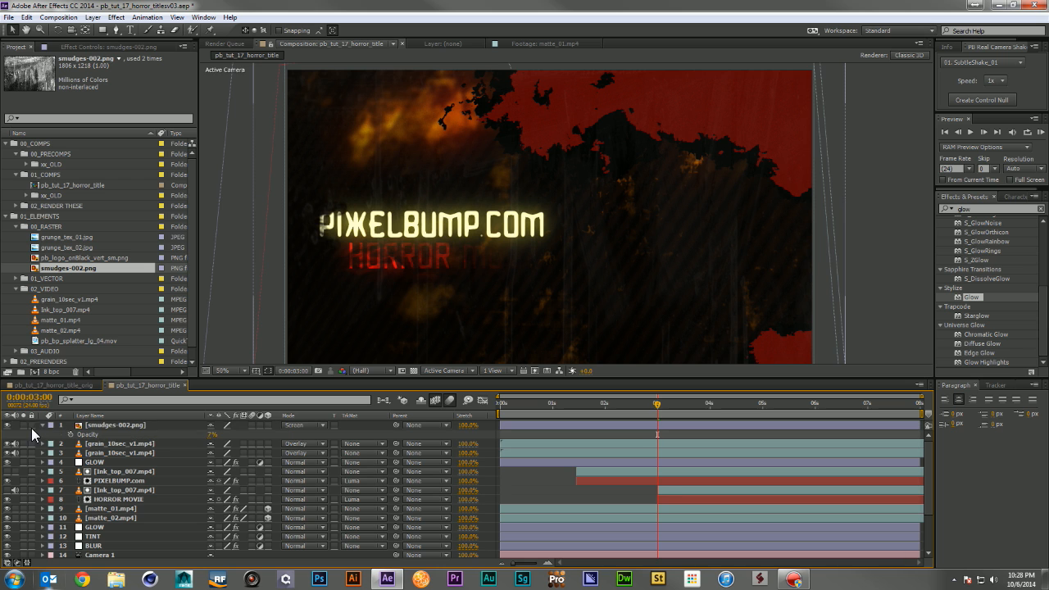
click(39, 424)
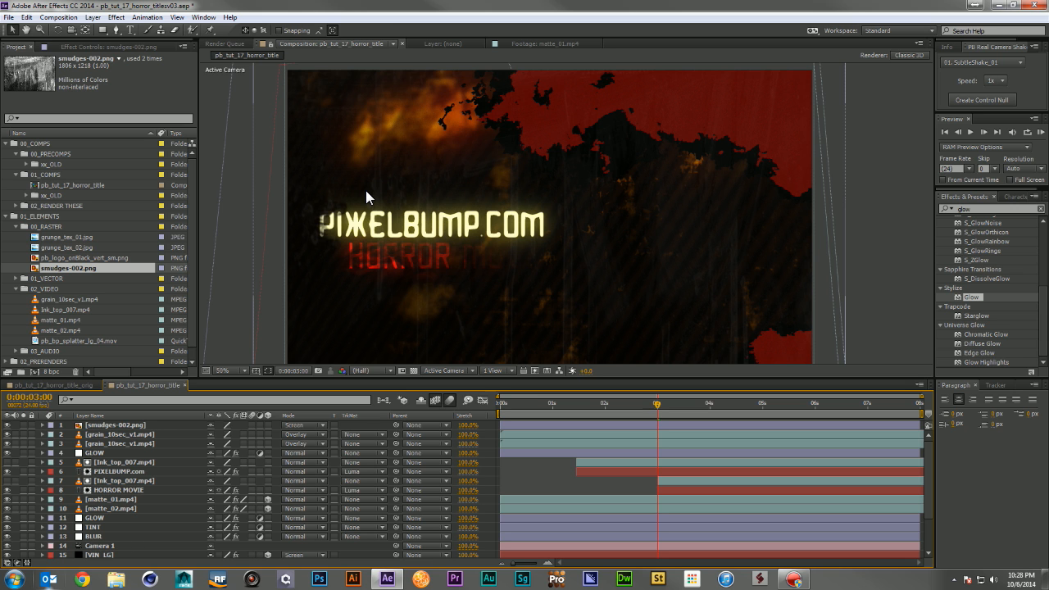
drag(569, 405, 912, 415)
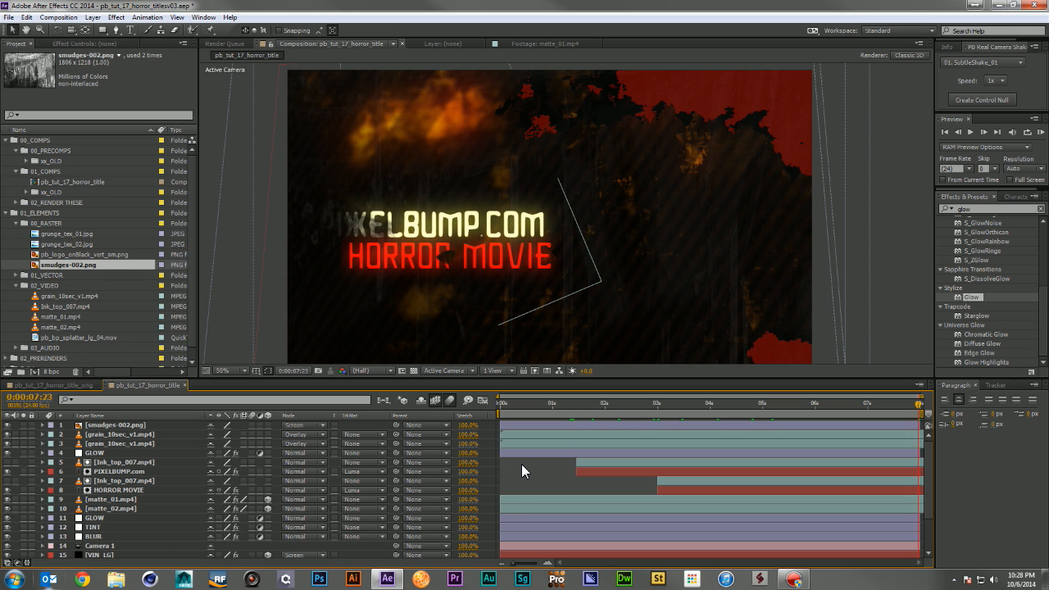
Step: Create a camera shake control null from the GreengrassShake_03 preset at 4x speed
click(981, 65)
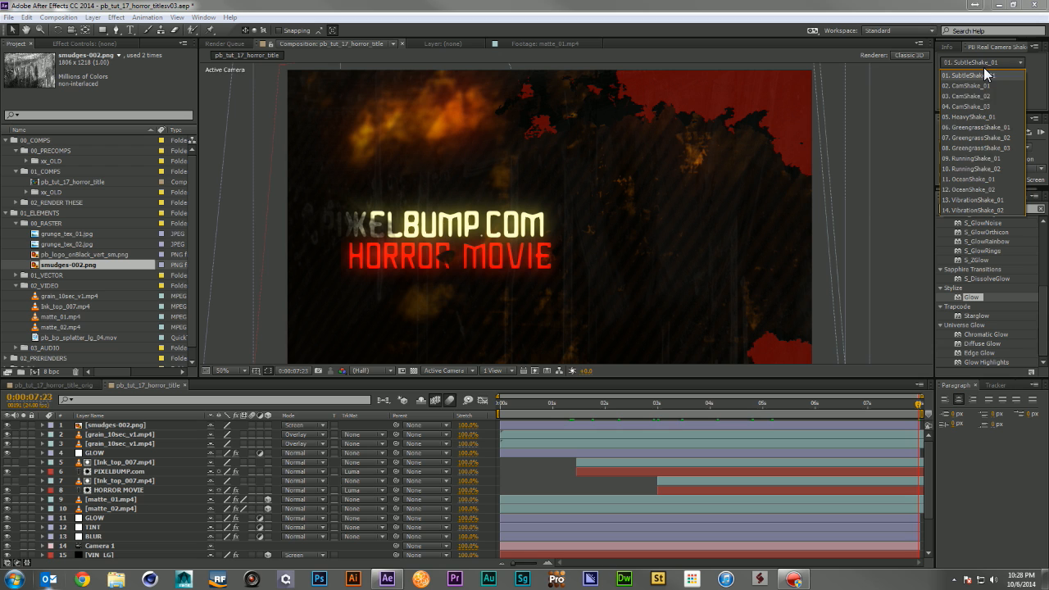
click(988, 149)
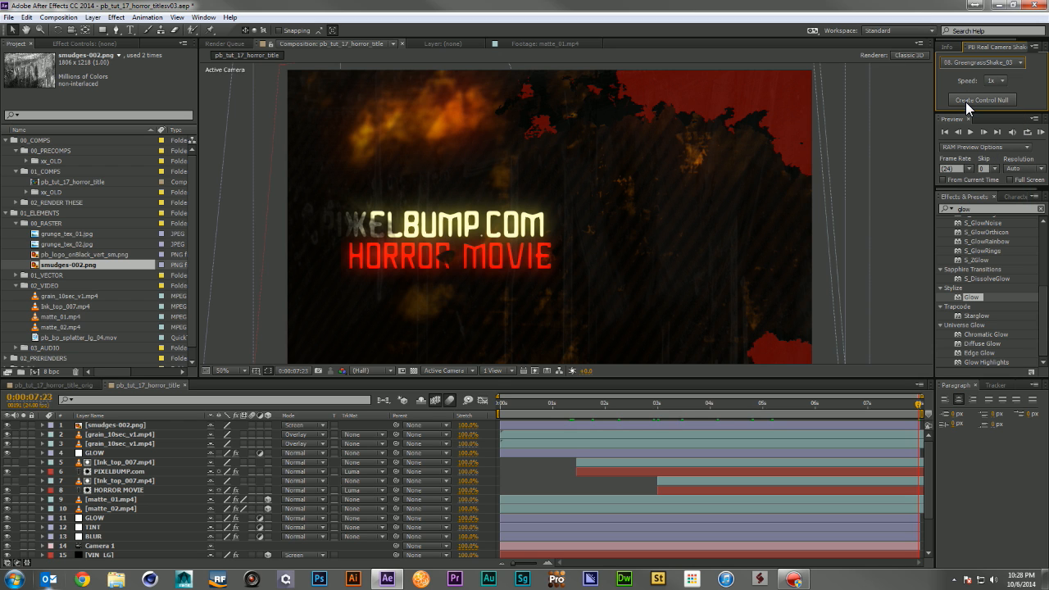
click(999, 80)
click(993, 113)
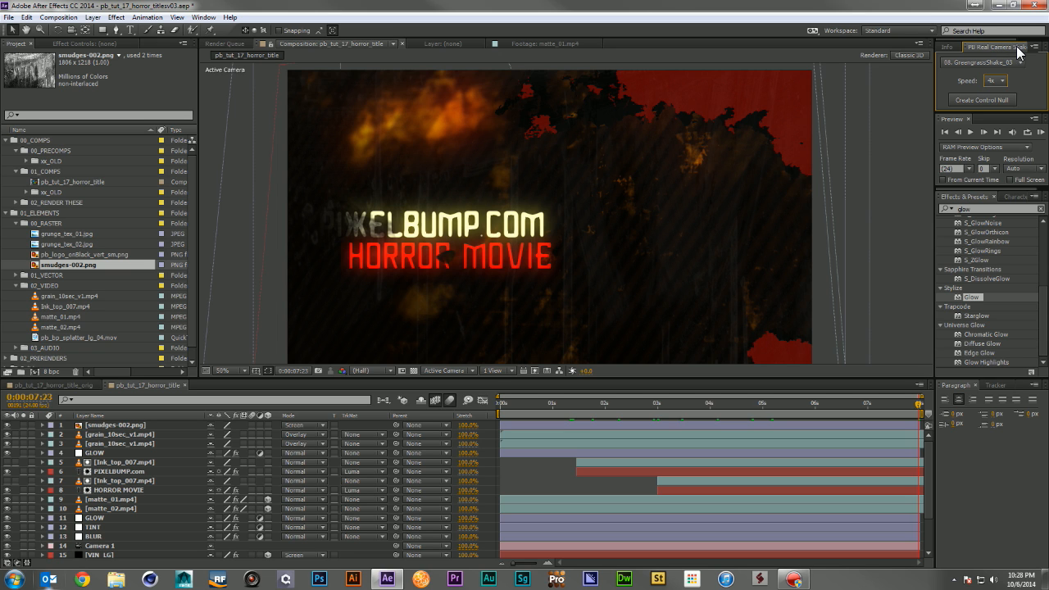
click(985, 100)
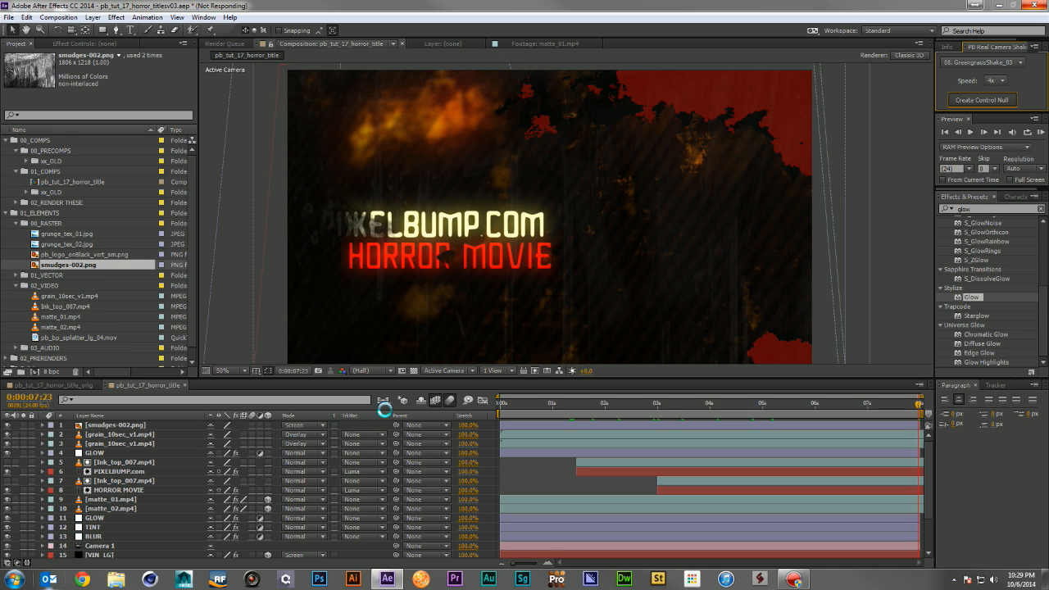
click(605, 328)
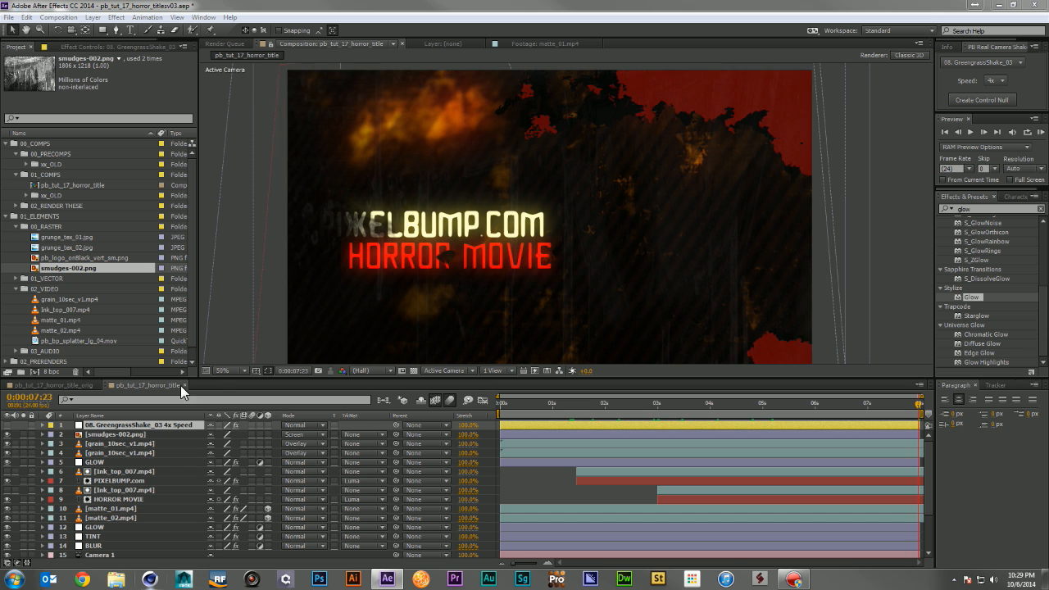
Step: Move Camera 1 directly below the shake control null and parent it to that null
click(118, 556)
drag(118, 558, 131, 432)
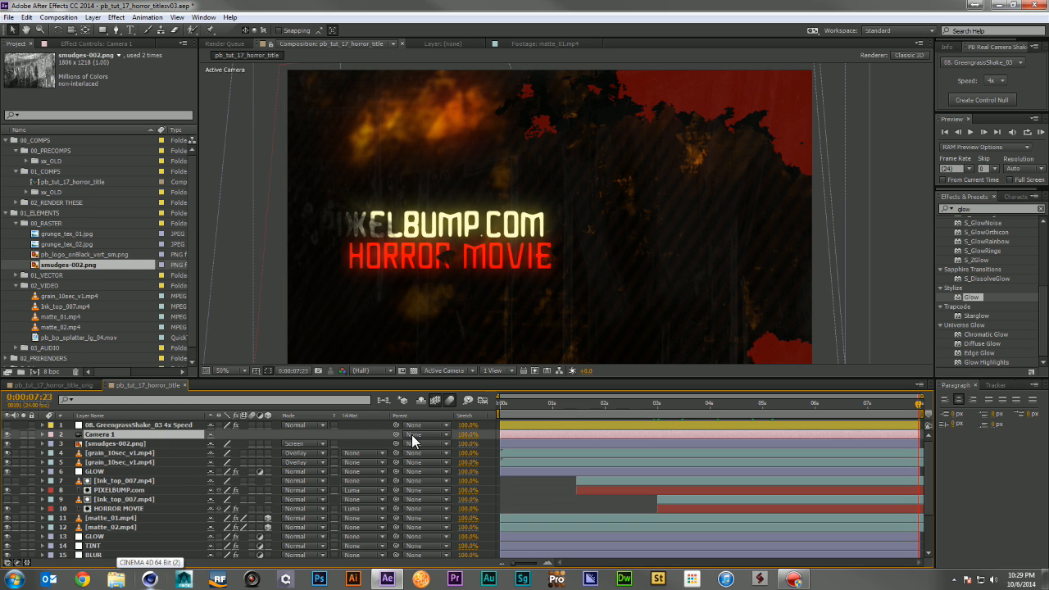
drag(394, 434, 133, 424)
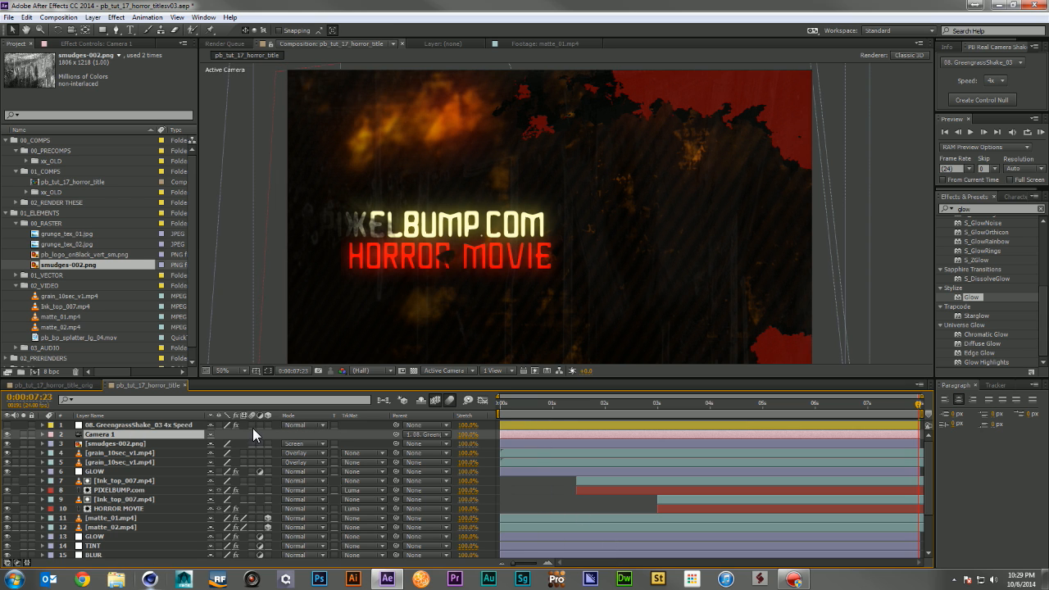
Step: Clear Camera 1's parent and reattach it to the GreengrassShake_03 null at the first frame
click(182, 424)
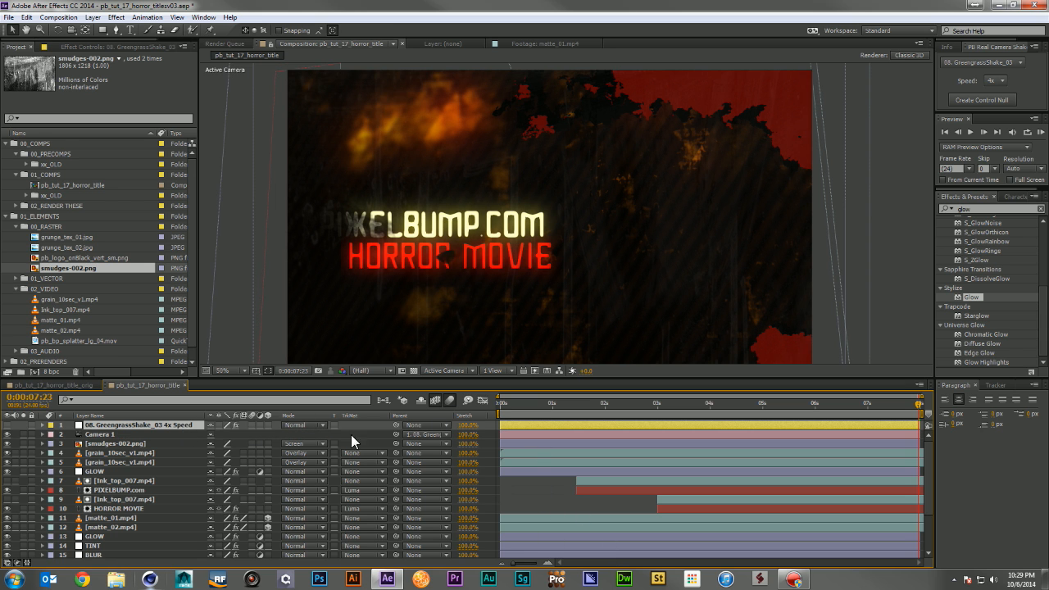
click(433, 434)
click(448, 165)
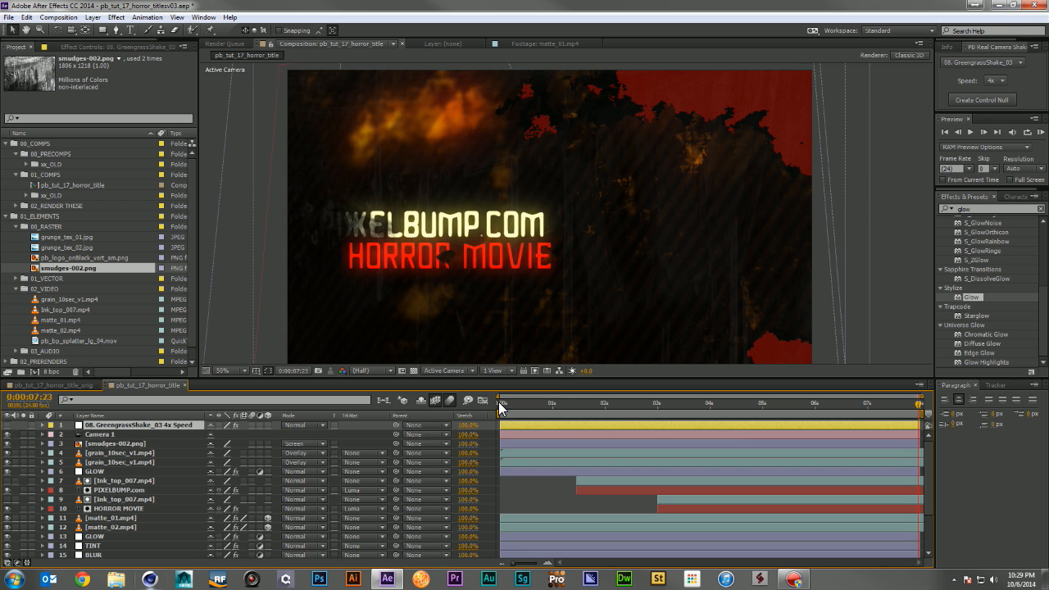
click(499, 401)
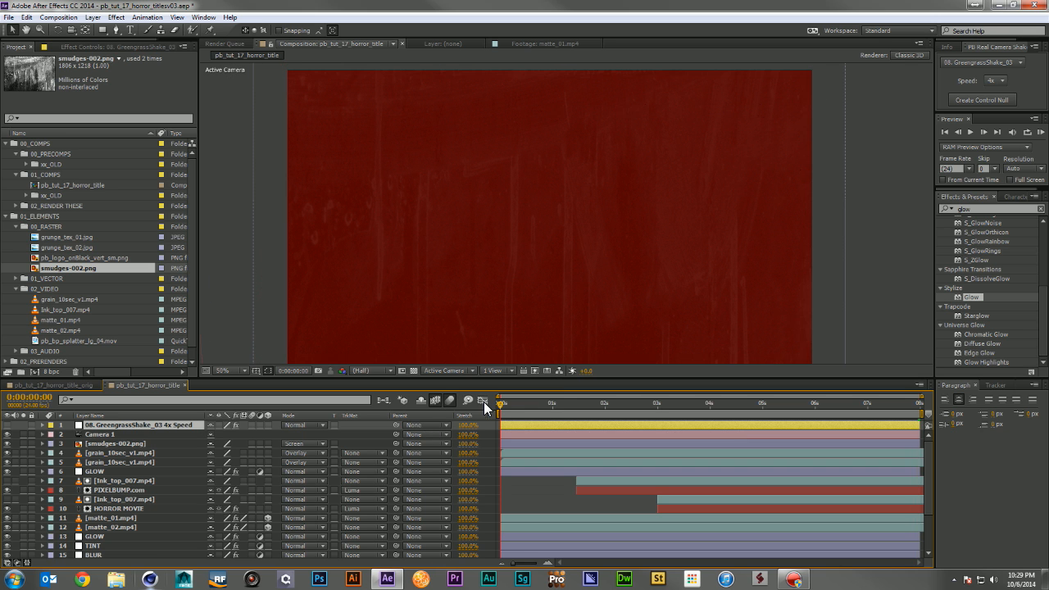
click(111, 435)
click(416, 434)
click(367, 431)
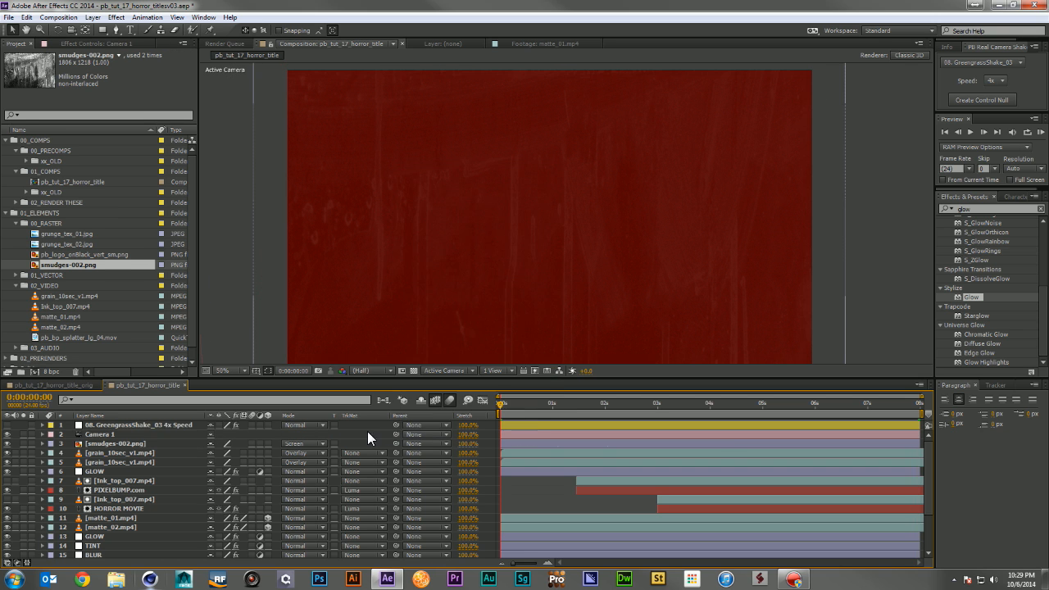
click(417, 434)
click(429, 183)
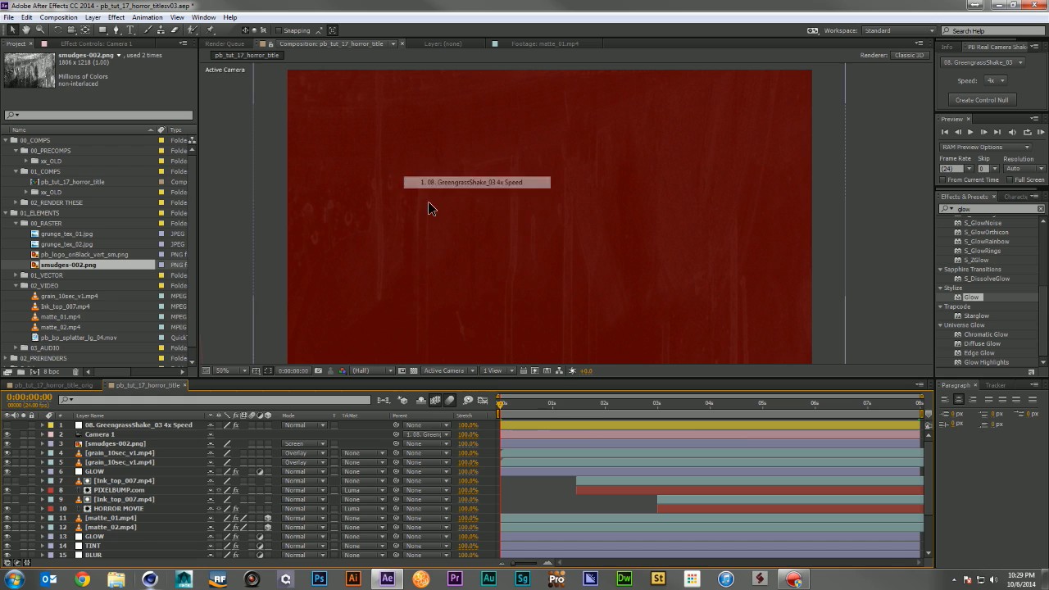
Step: Set the shake null's Camera Position and Camera Rotation Multipliers to 0 with keyframes at the first frame
click(87, 45)
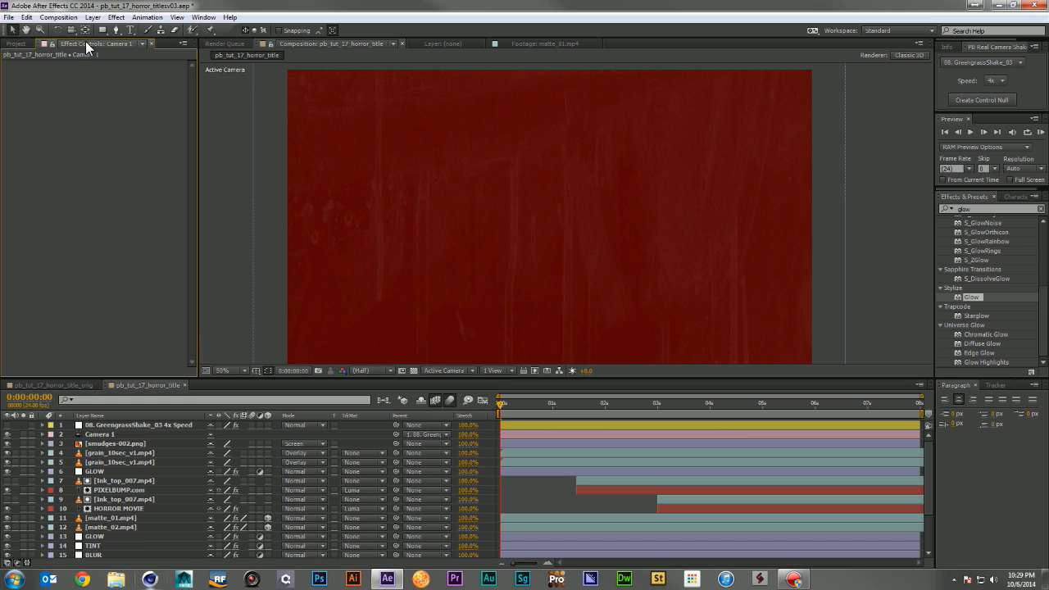
click(140, 426)
click(113, 77)
text(0)
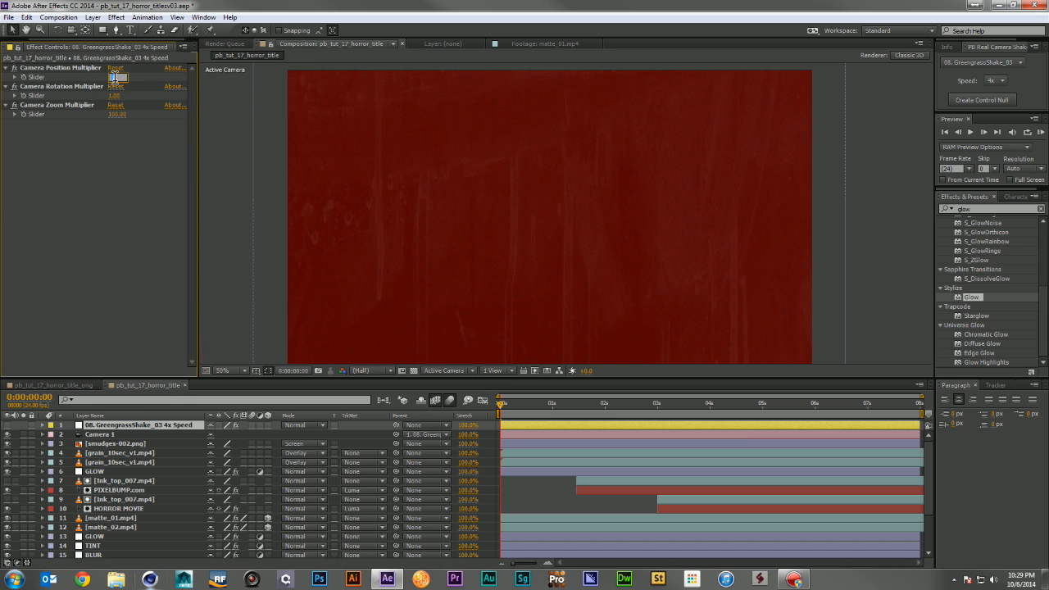
key(Return)
click(116, 96)
text(0)
key(Return)
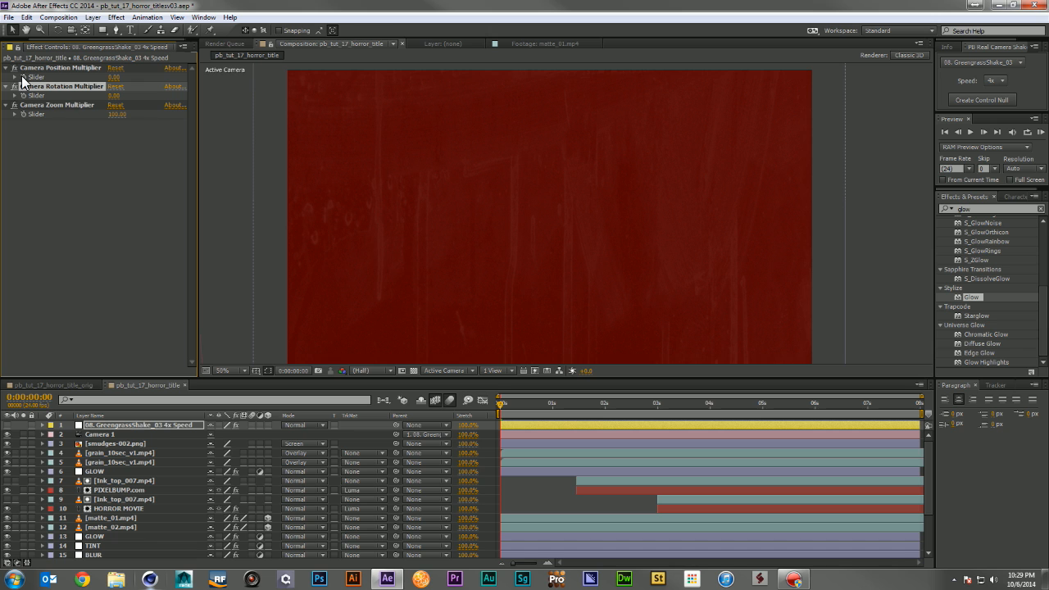
Step: Set the shake null's Camera Zoom Multiplier to 105
click(119, 115)
text(105)
key(Return)
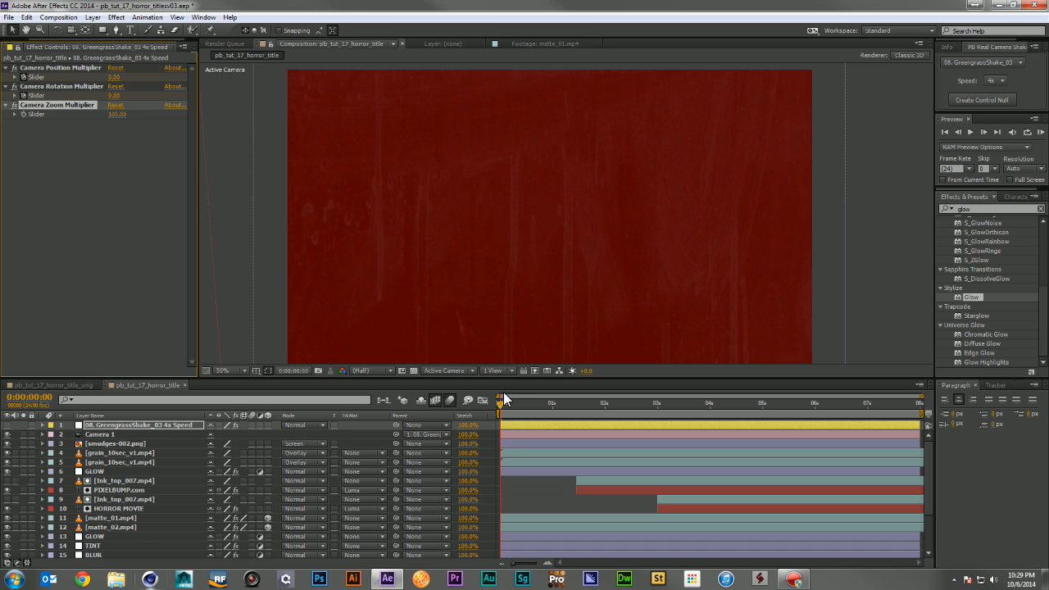
Step: Reveal the shake null's keyframes and shift both zero-value multiplier keyframes a few frames in from the start
key(u)
drag(529, 439, 499, 462)
drag(498, 461, 524, 465)
drag(524, 440, 513, 464)
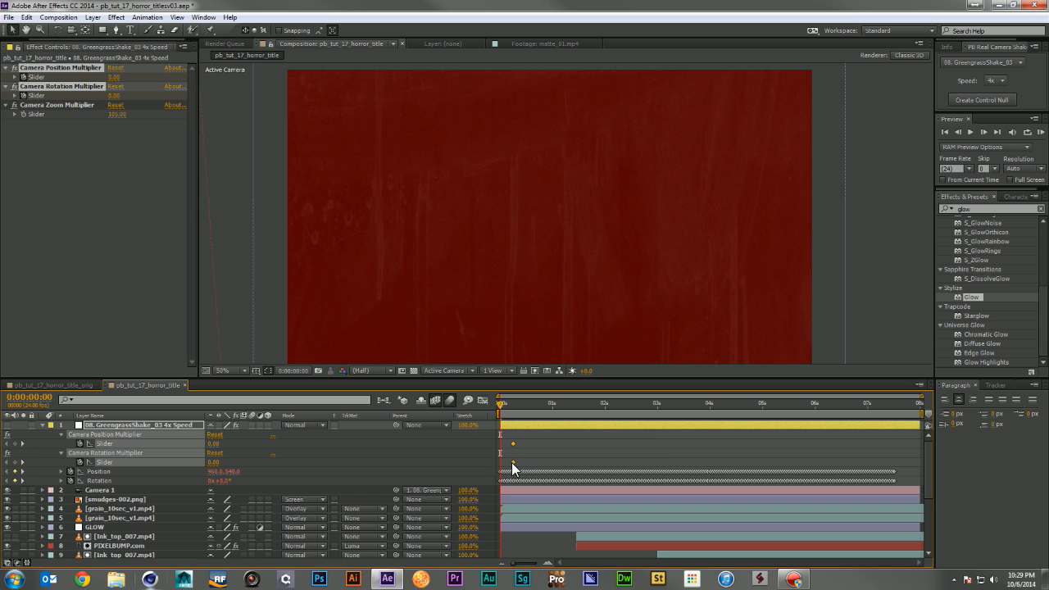
Step: Keyframe the position and rotation multipliers together at 0.1 at frame 18
click(539, 403)
drag(212, 444, 217, 444)
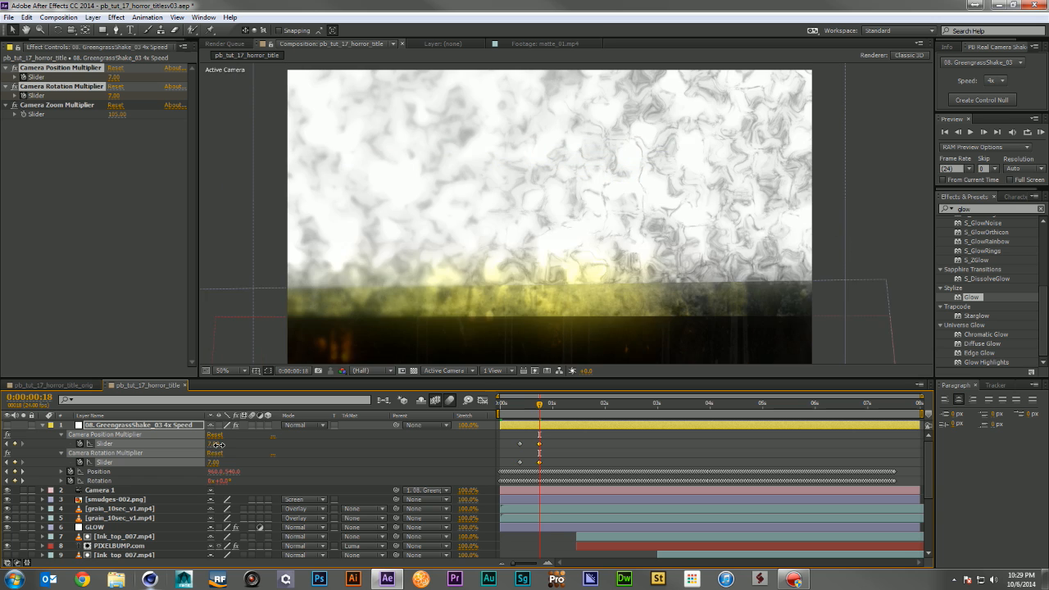
click(217, 444)
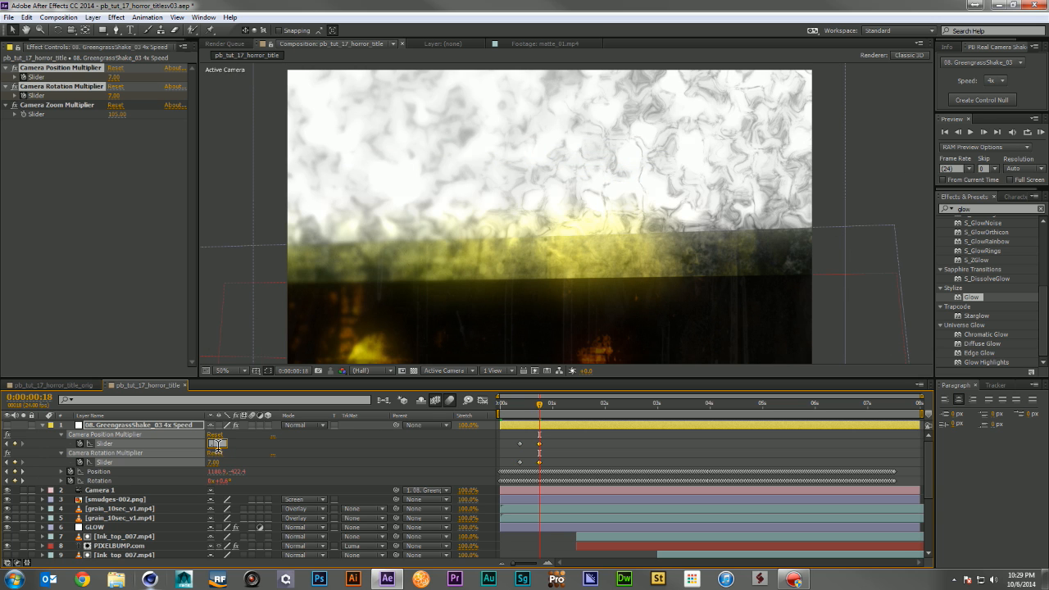
text(0.1)
key(Return)
Step: Keyframe both shake multipliers back to 0 after the peak, then lengthen the shake to about 1:11 with a second pair of peak keyframes
click(552, 404)
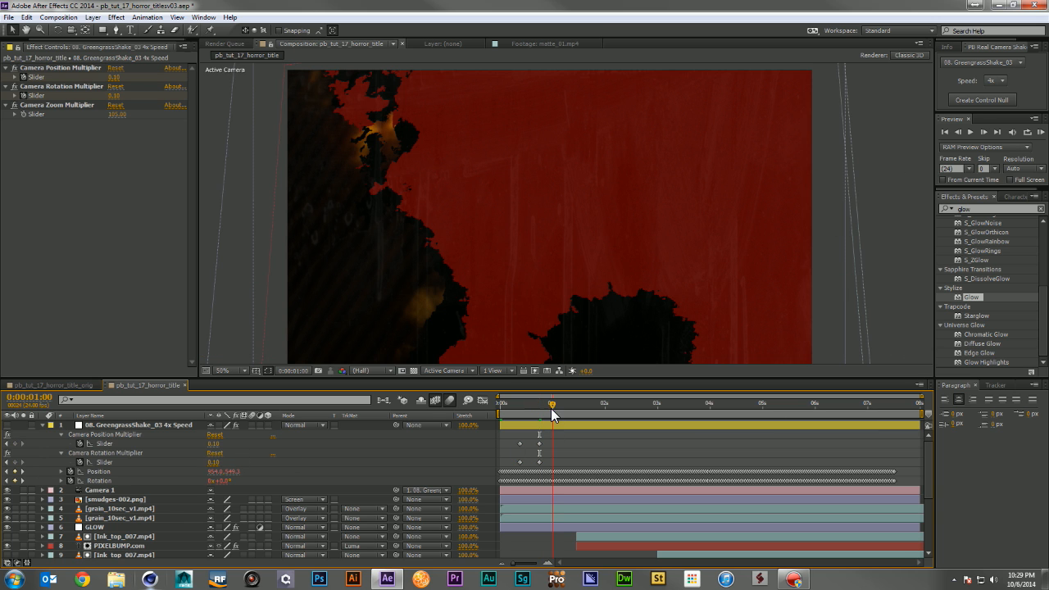
click(216, 445)
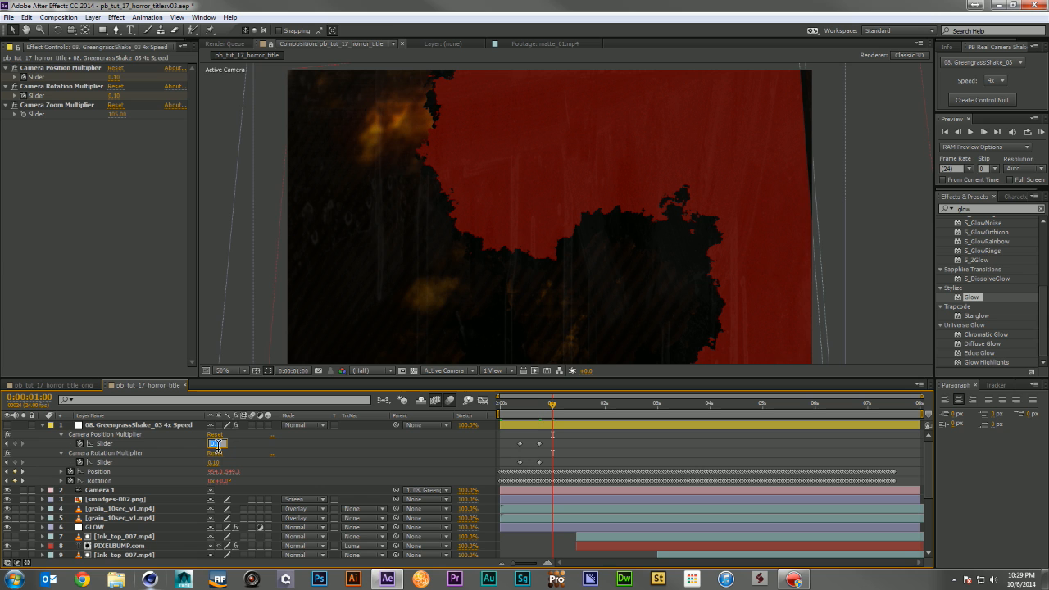
text(0)
key(Return)
click(215, 462)
text(0)
key(Return)
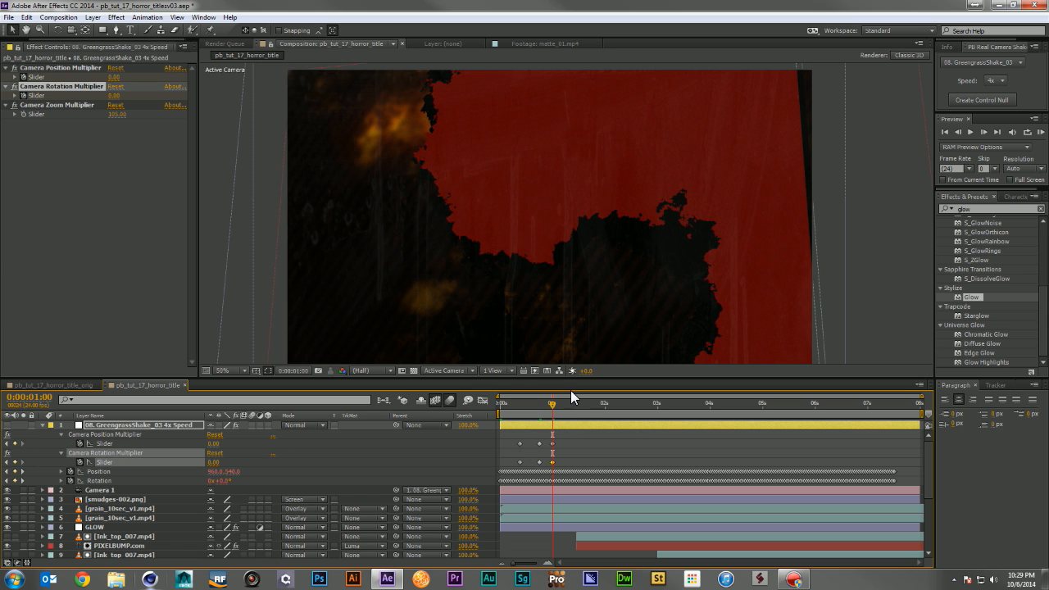
drag(565, 436, 539, 463)
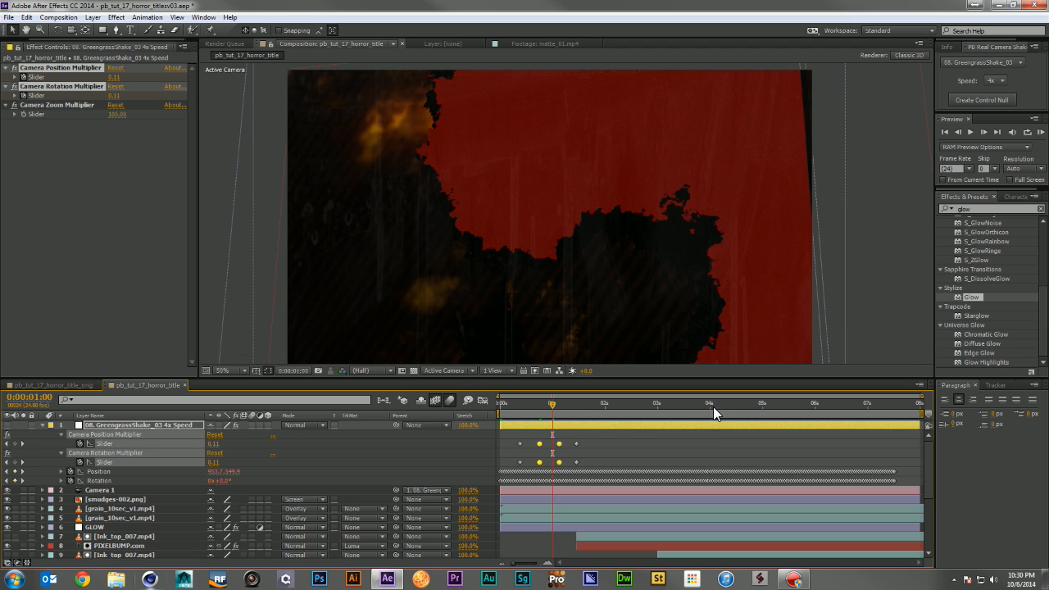
Step: At 0:00:01:11, shift the matte_01.mp4 and matte_02.mp4 layers together slightly right and up to cover the exposed frame edge
click(578, 405)
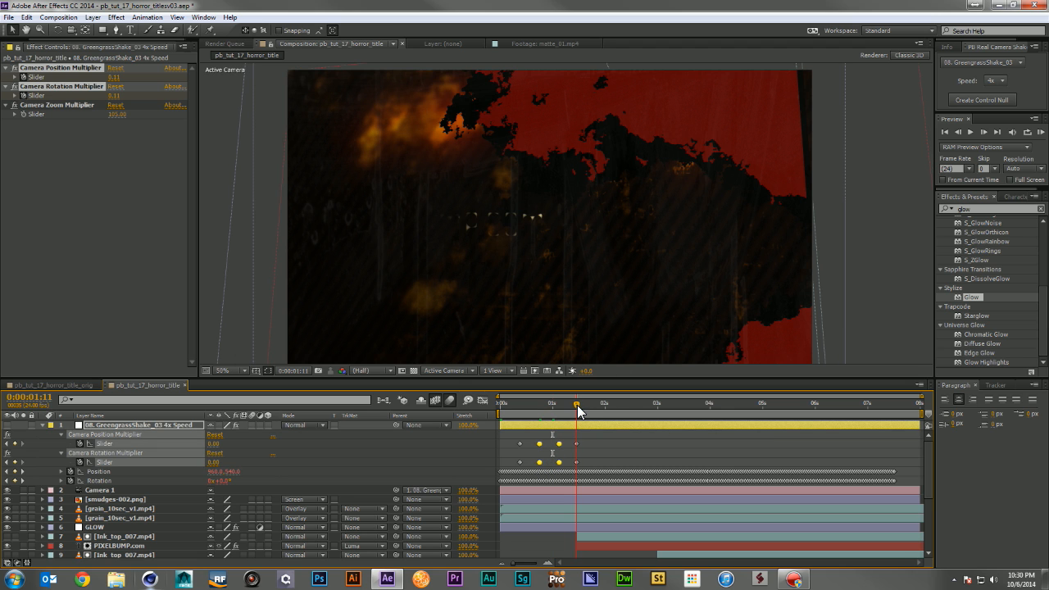
scroll(183, 499, down, 3)
click(139, 518)
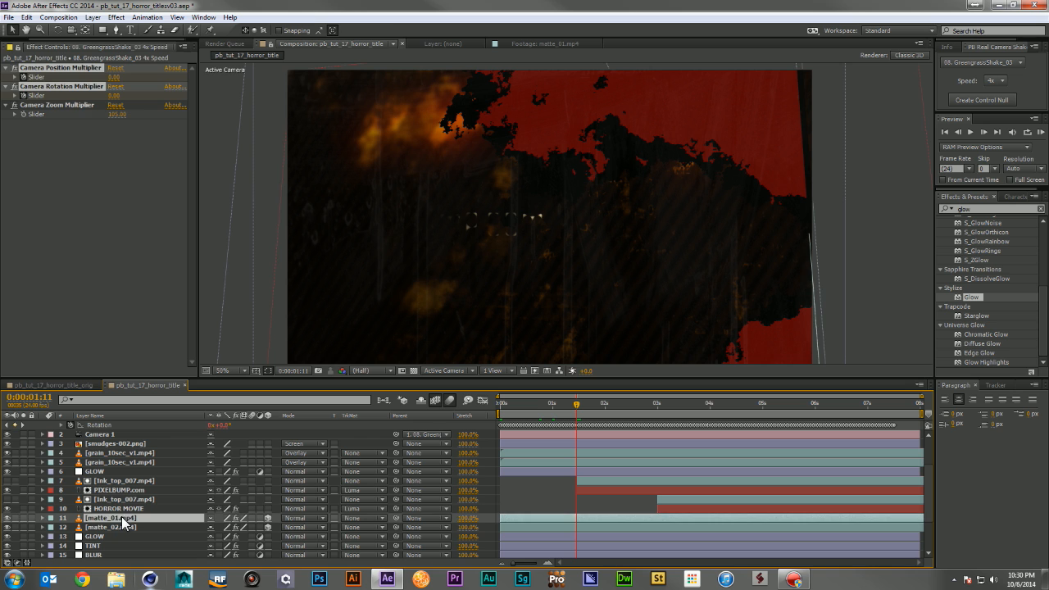
shift+click(139, 527)
drag(462, 295, 480, 281)
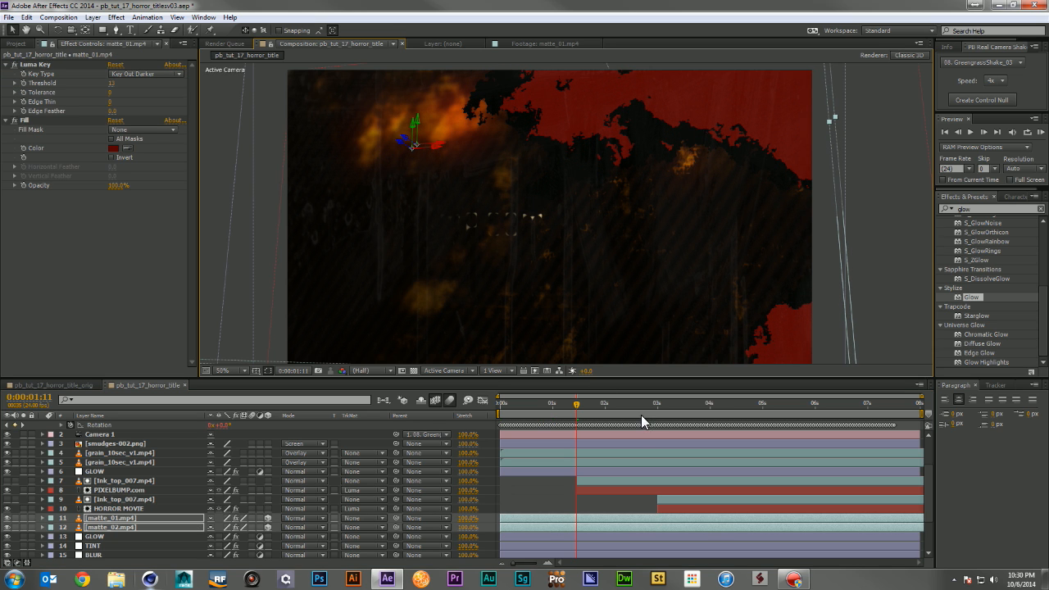
Step: Preview the opening of the composition to check the camera shake, and return to the shake null's keyframes
key(KP_0)
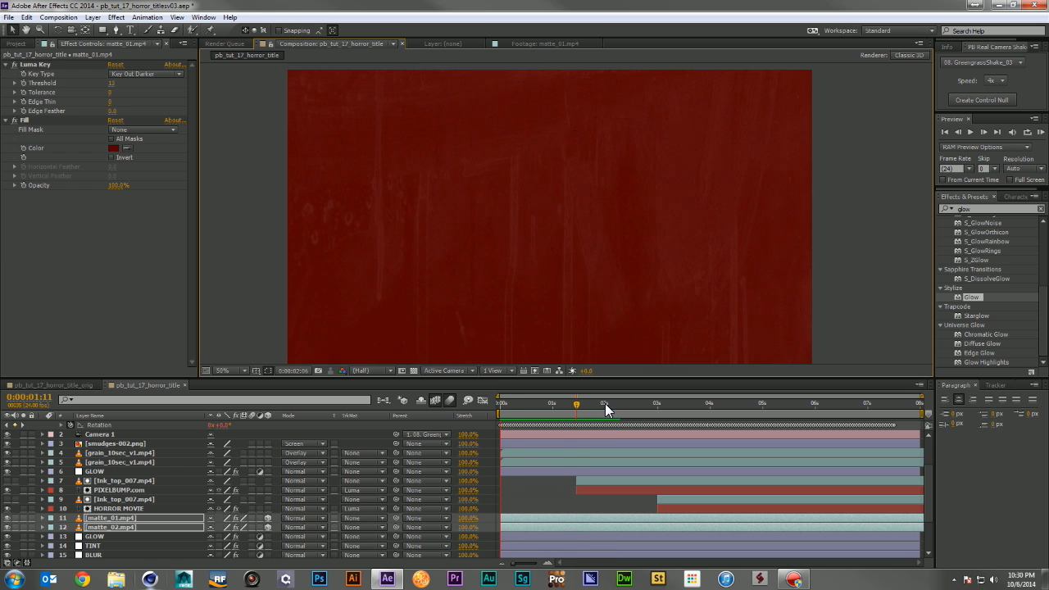
key(space)
scroll(568, 434, up, 2)
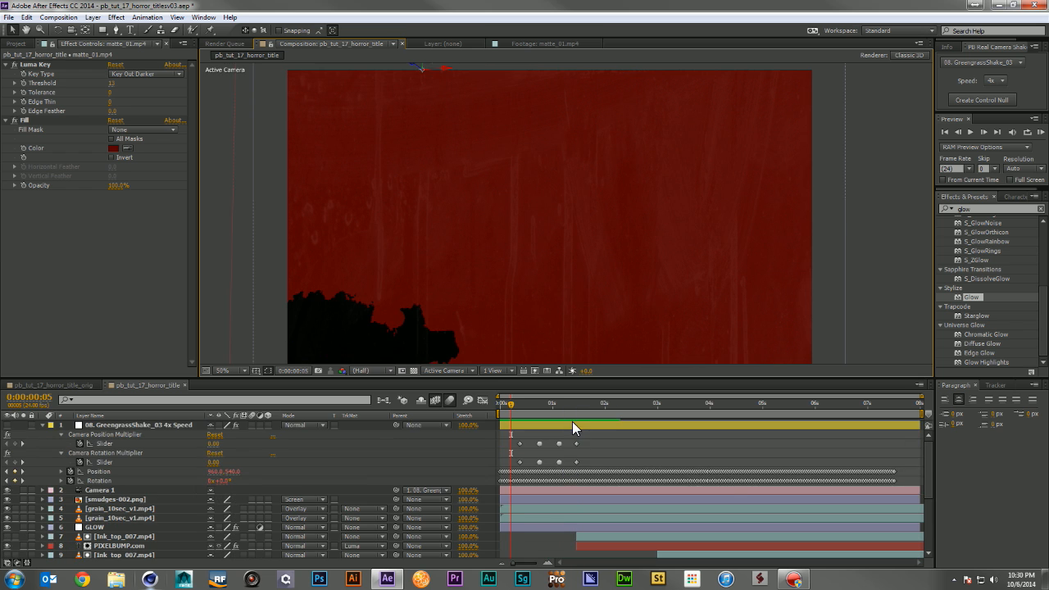
Step: Move the last pair of shake multiplier keyframes to about 0:00:02:00, preview, and add another pair at 0 at 0:00:02:17
drag(590, 445, 575, 462)
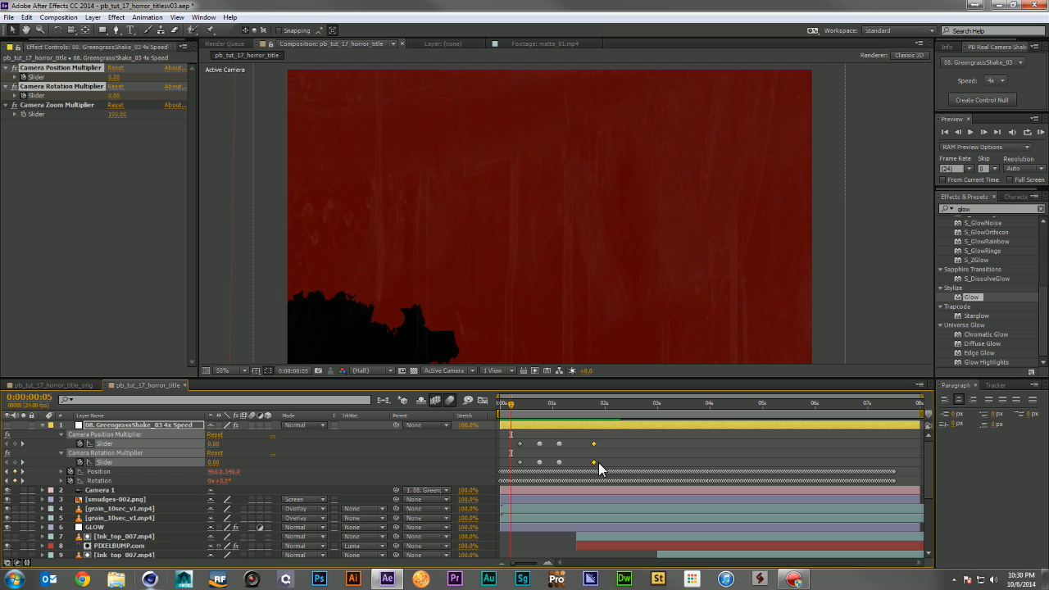
key(space)
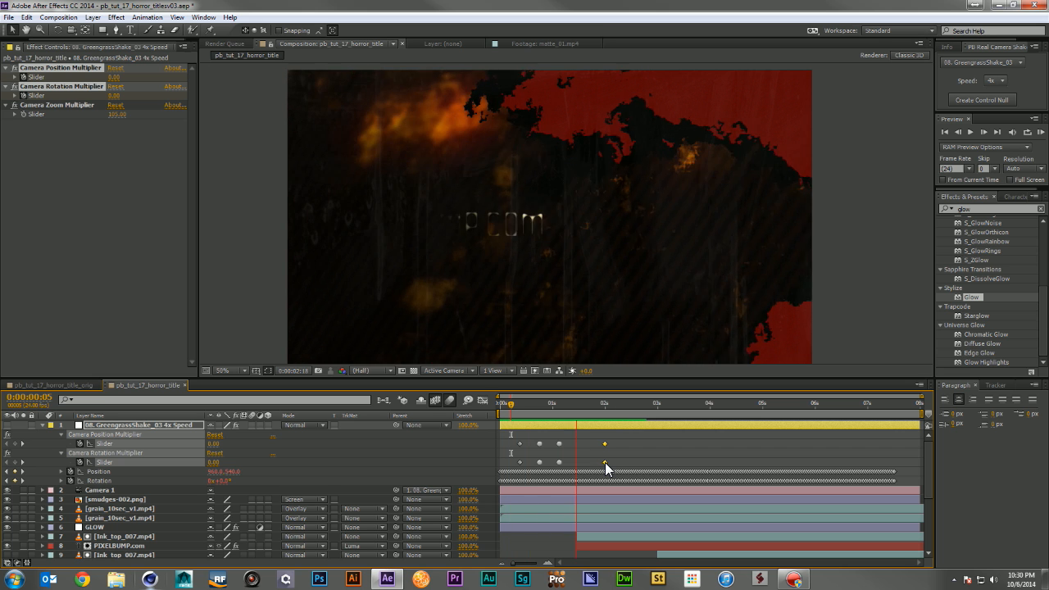
mouse_move(625, 406)
mouse_down()
mouse_move(648, 420)
mouse_move(638, 419)
mouse_up()
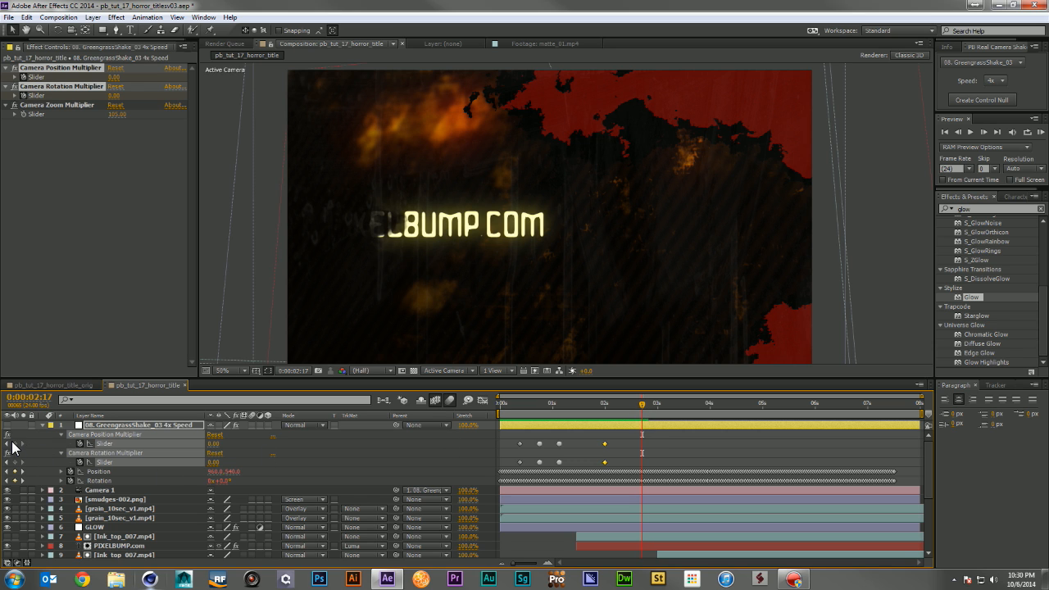
click(14, 443)
click(14, 462)
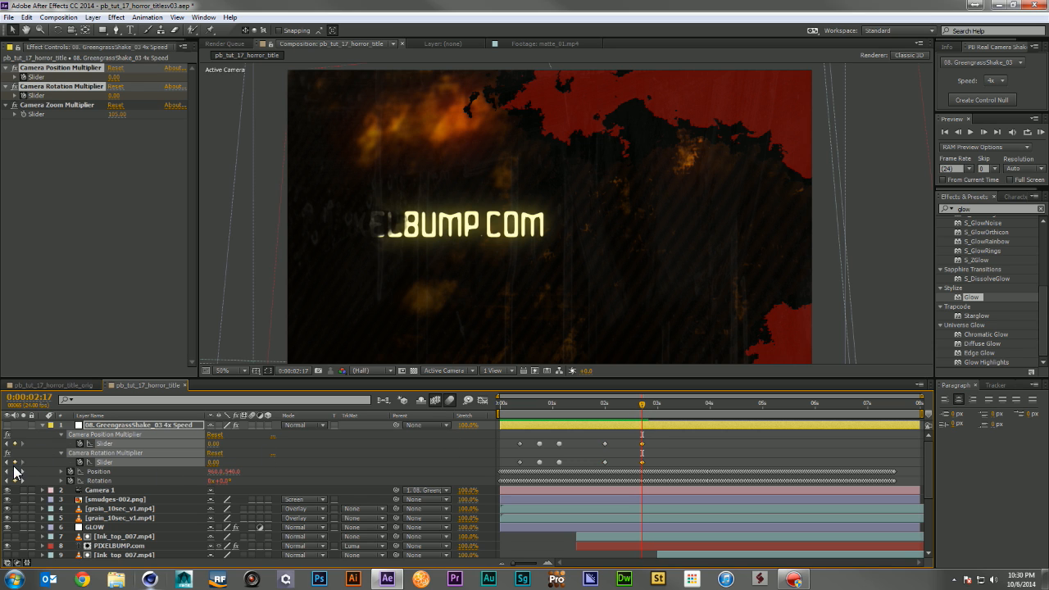
Step: Keyframe the position and rotation multipliers together at 0.2 at 0:00:02:23
click(652, 408)
drag(652, 408, 655, 408)
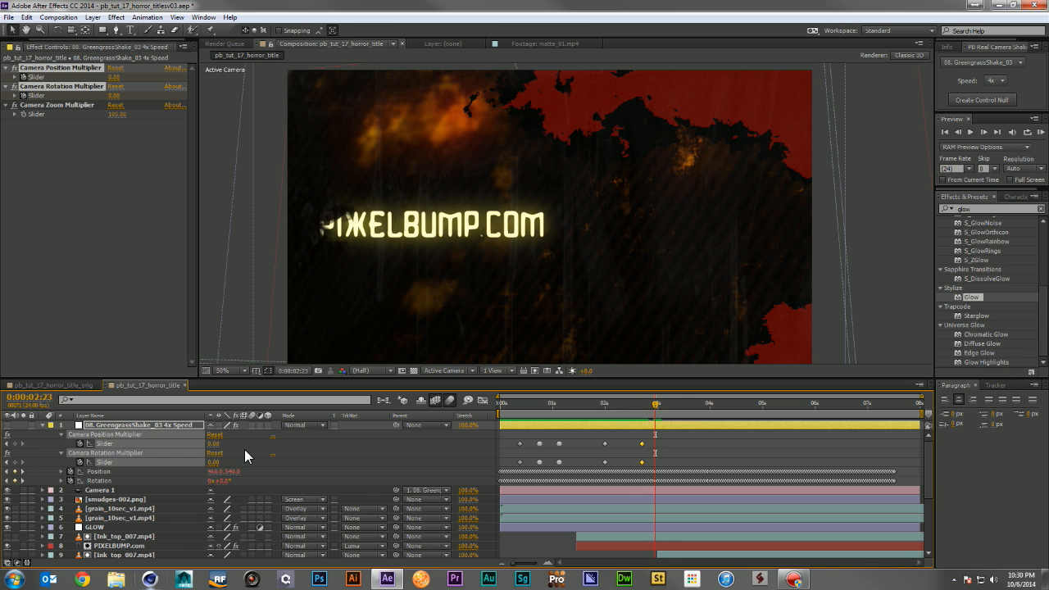
click(217, 444)
text(.2)
key(Return)
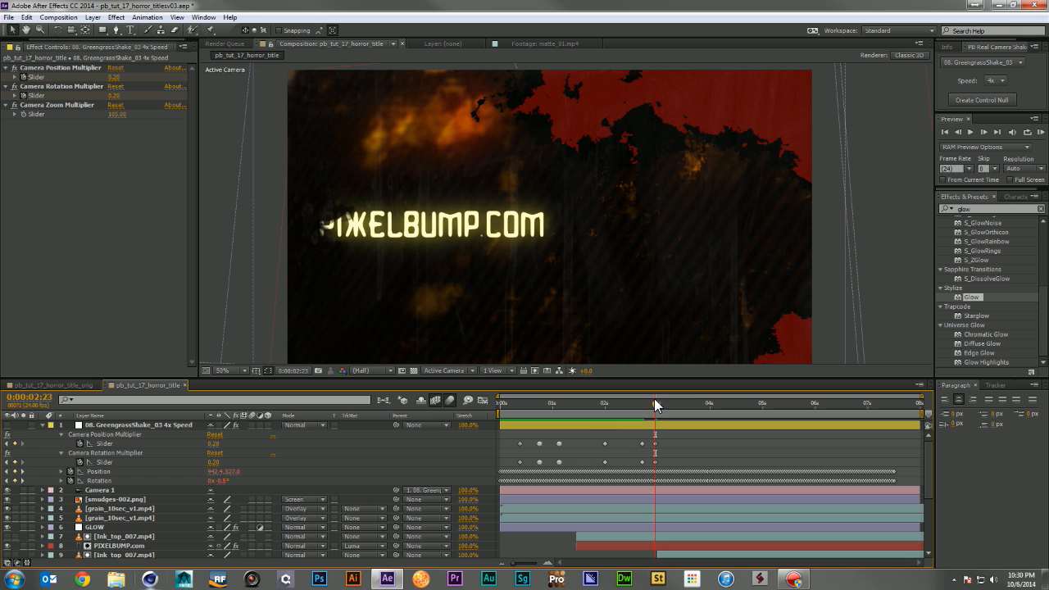
Step: At 0:00:03:01, keyframe the position multiplier and the rotation multiplier back to 0
drag(654, 399, 657, 398)
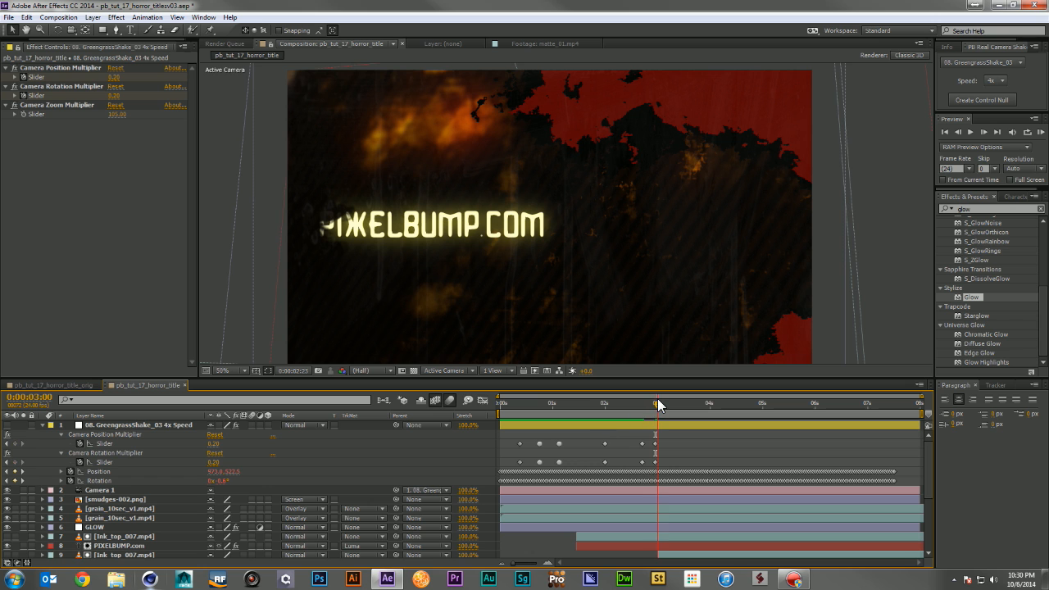
click(213, 443)
text(9)
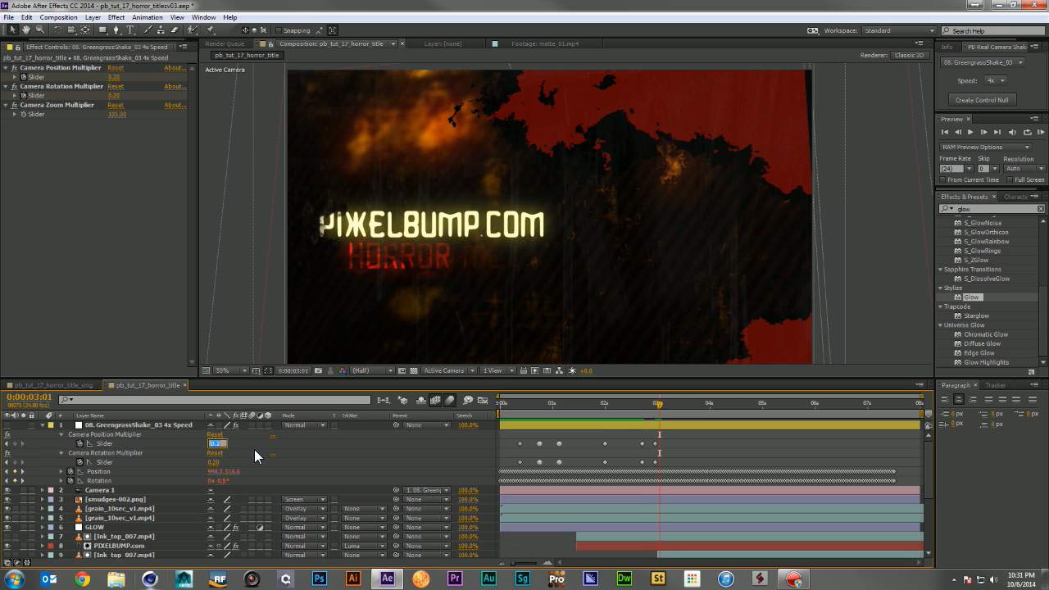
key(Return)
key(ctrl+z)
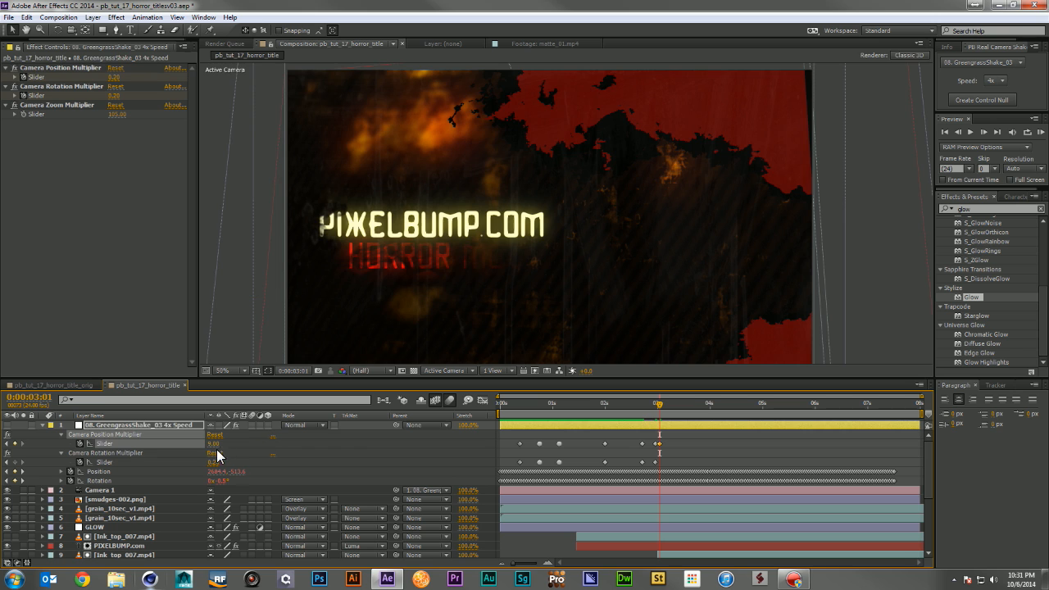
click(214, 443)
text(0)
key(Return)
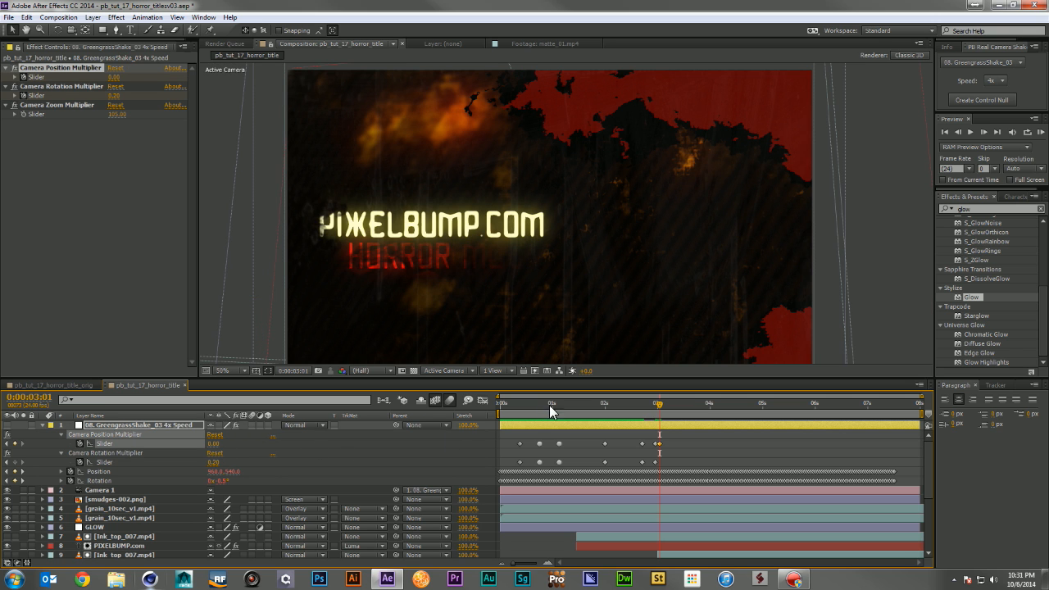
click(214, 462)
text(0)
key(Return)
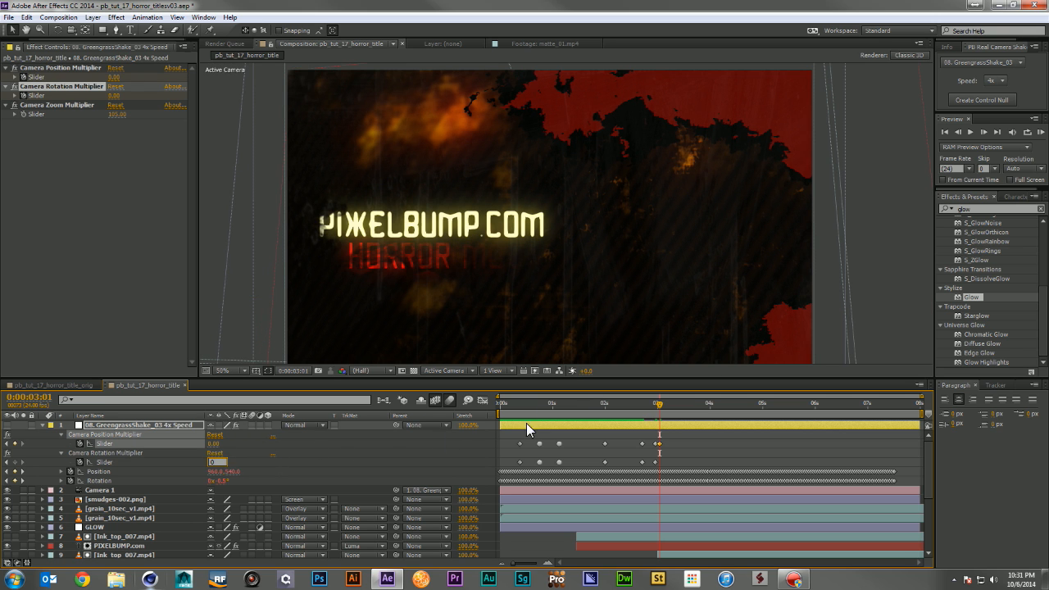
Step: Smooth the position and rotation multiplier keyframes at 0:00:02:23 and preview the second shake
drag(643, 400, 655, 465)
click(655, 464)
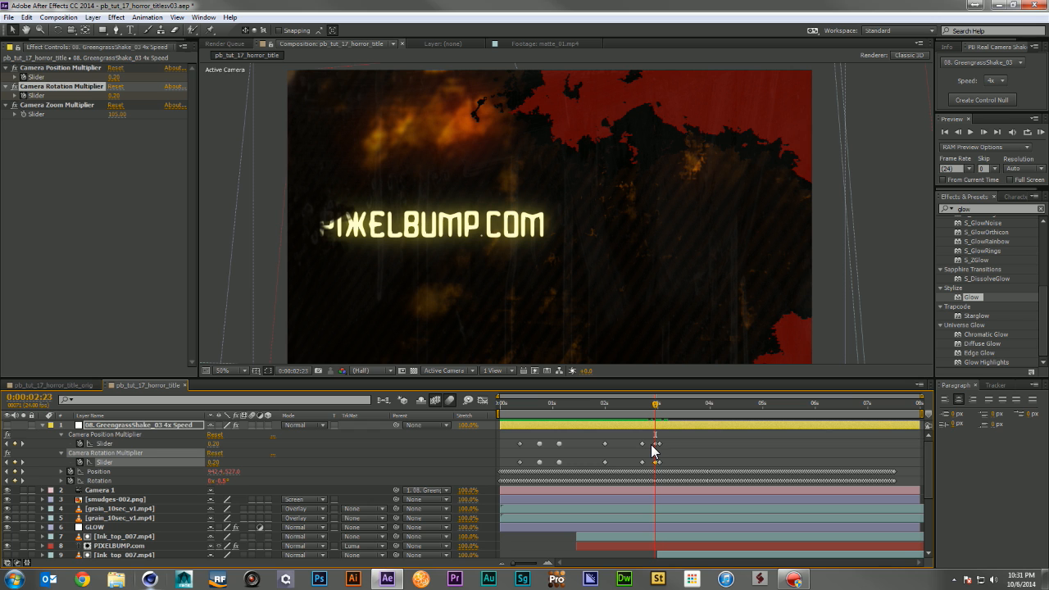
shift+click(655, 443)
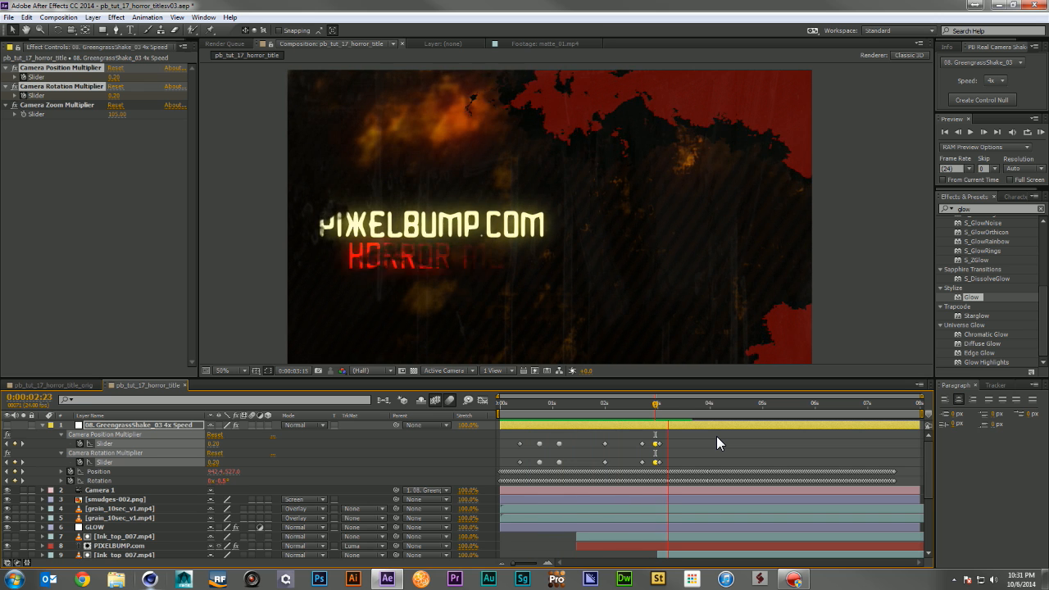
key(space)
Step: Keyframe both shake multipliers at 0 at 0:00:04:13 and at 0.3 at 0:00:04:19
drag(663, 413, 738, 418)
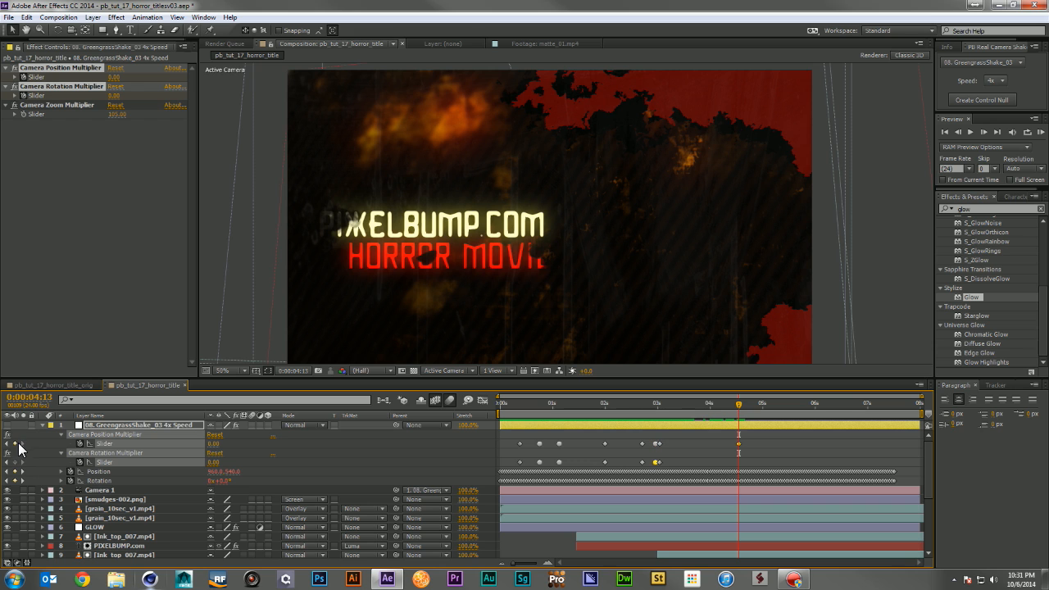
drag(754, 404, 751, 407)
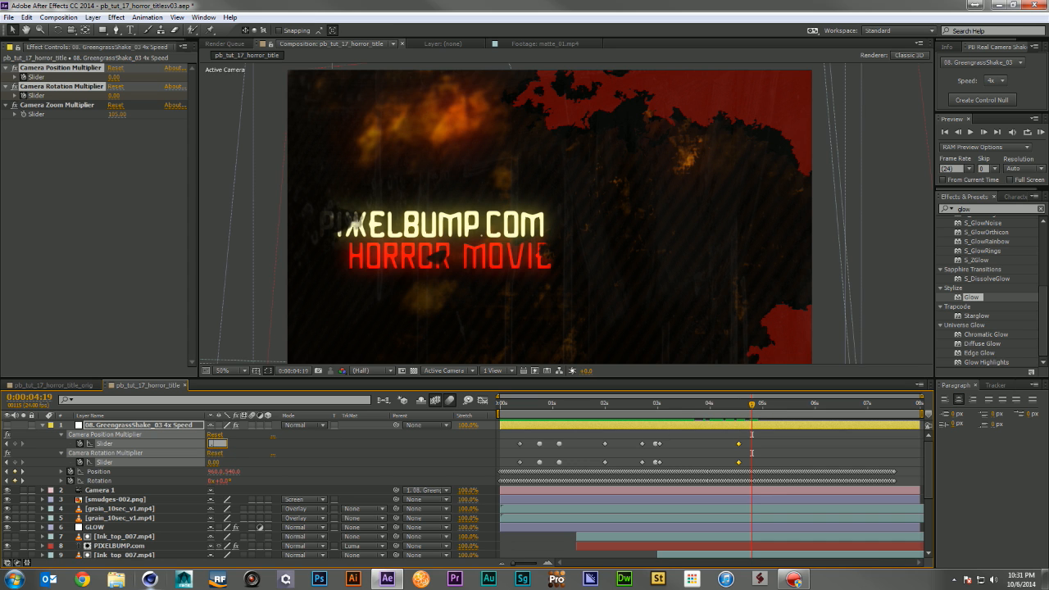
key(Return)
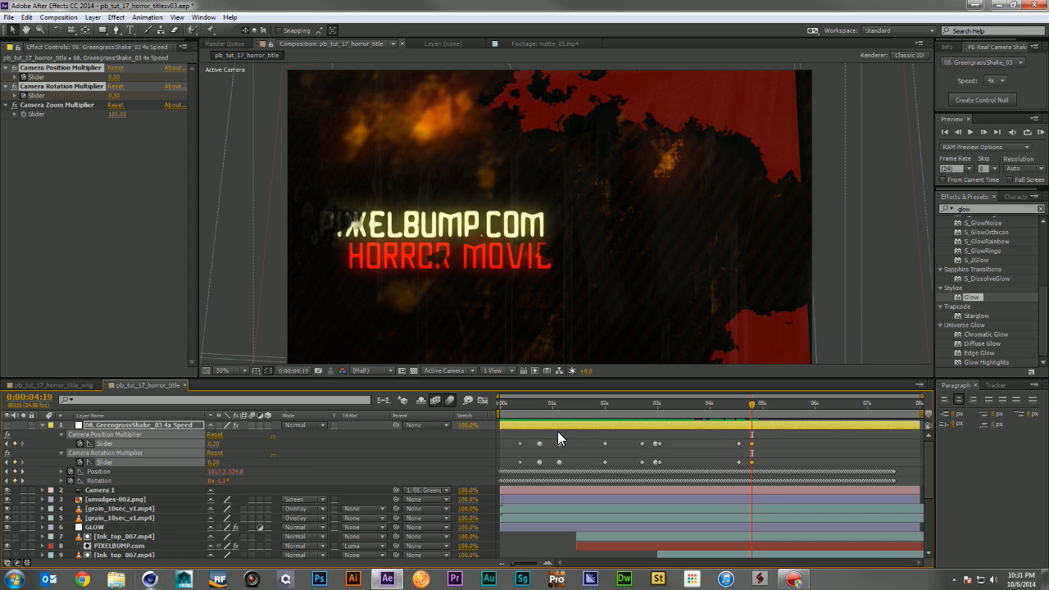
Step: Keyframe both shake multipliers to 0 at 0:00:05:00, and move that pair out to about 0:00:05:10
click(763, 407)
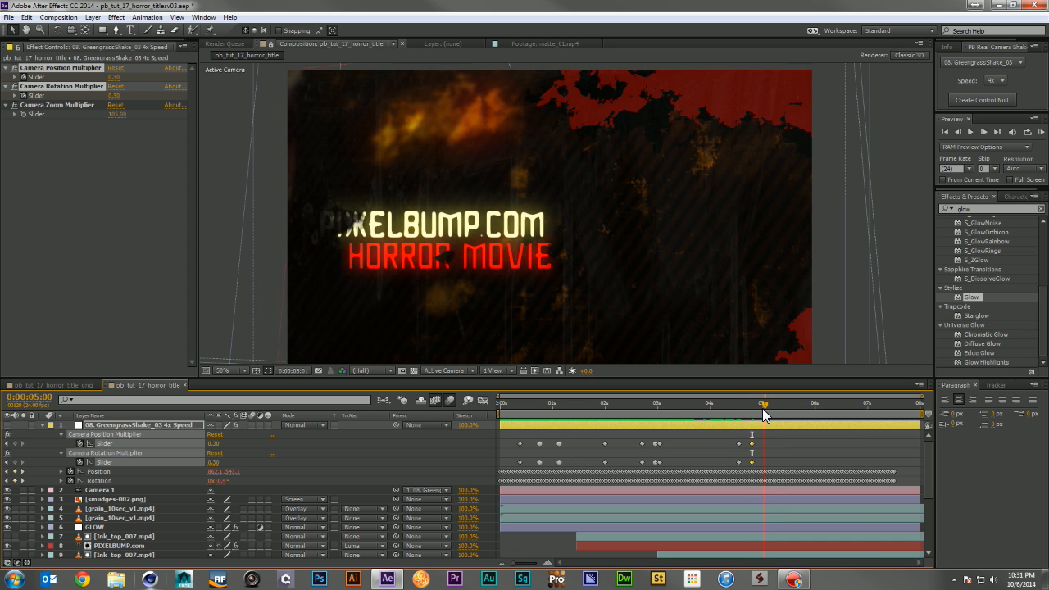
click(218, 445)
text(0)
key(Return)
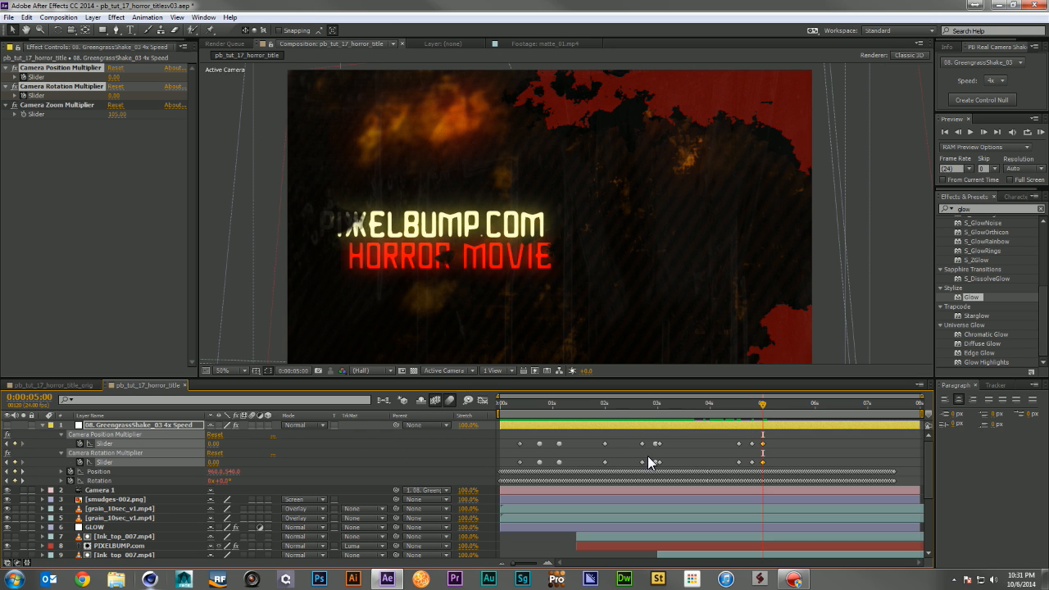
drag(762, 462, 780, 463)
Step: Check the shake peak at 0:00:04:19, collapse the shake null's properties, and preview the title animation
click(752, 406)
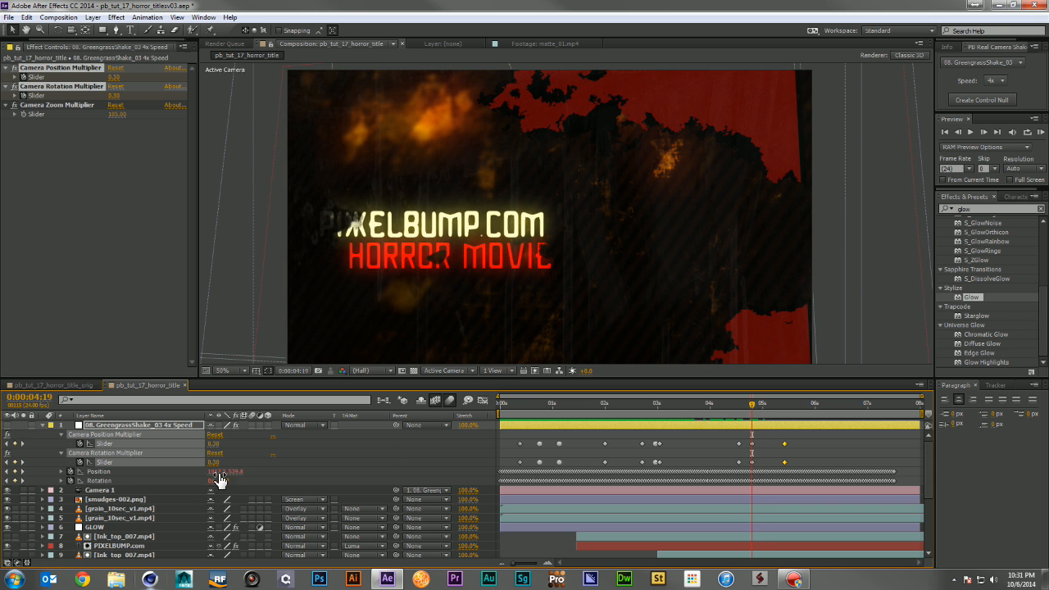
click(42, 425)
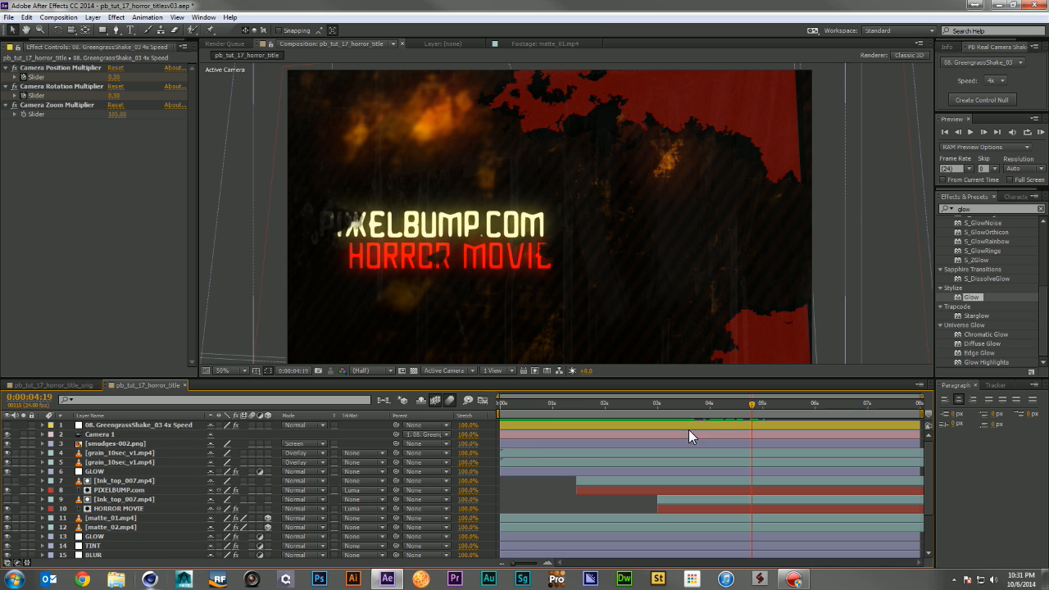
key(KP_0)
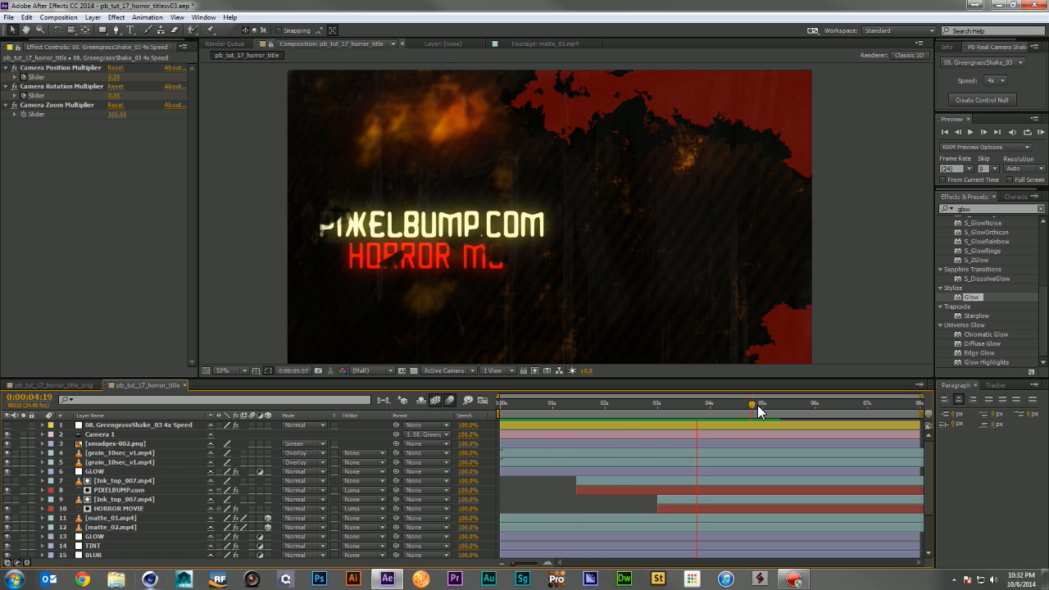
key(space)
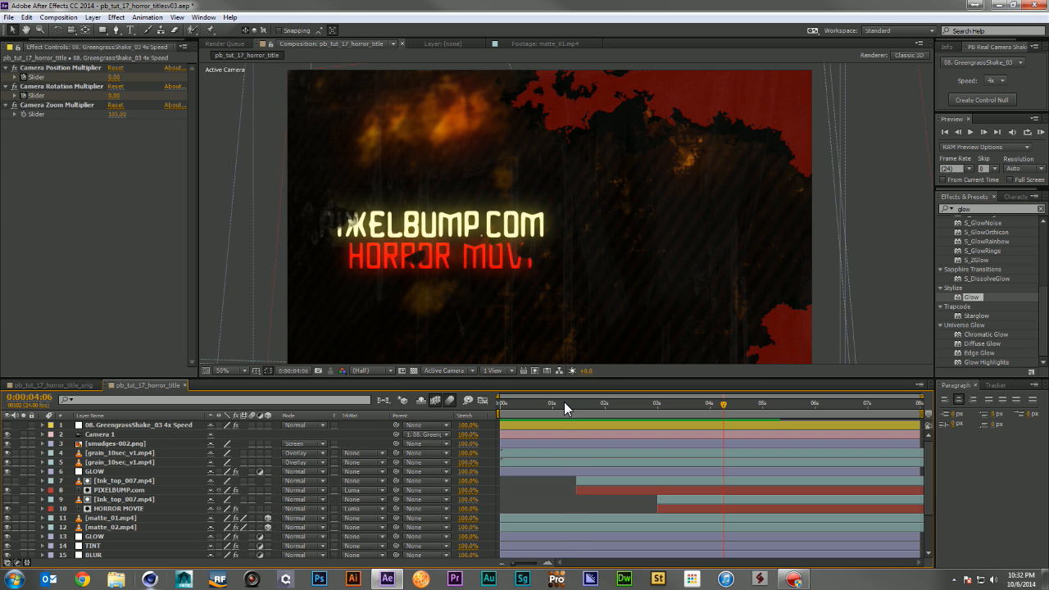
Step: Reveal the keyframes of all layers and go to the first shake peak at 0:00:00:18
drag(567, 402, 572, 403)
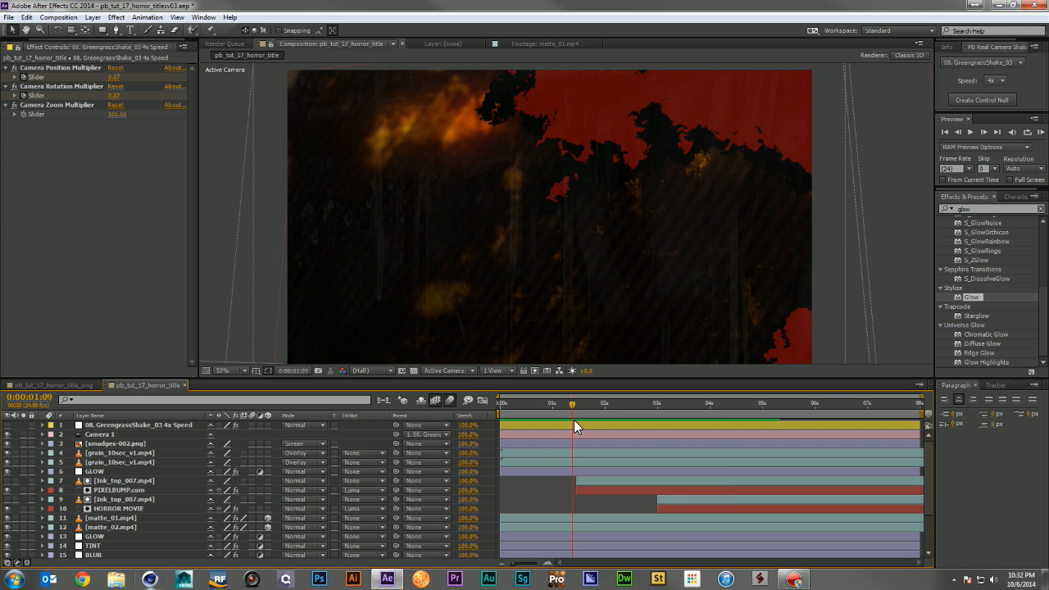
key(u)
click(544, 401)
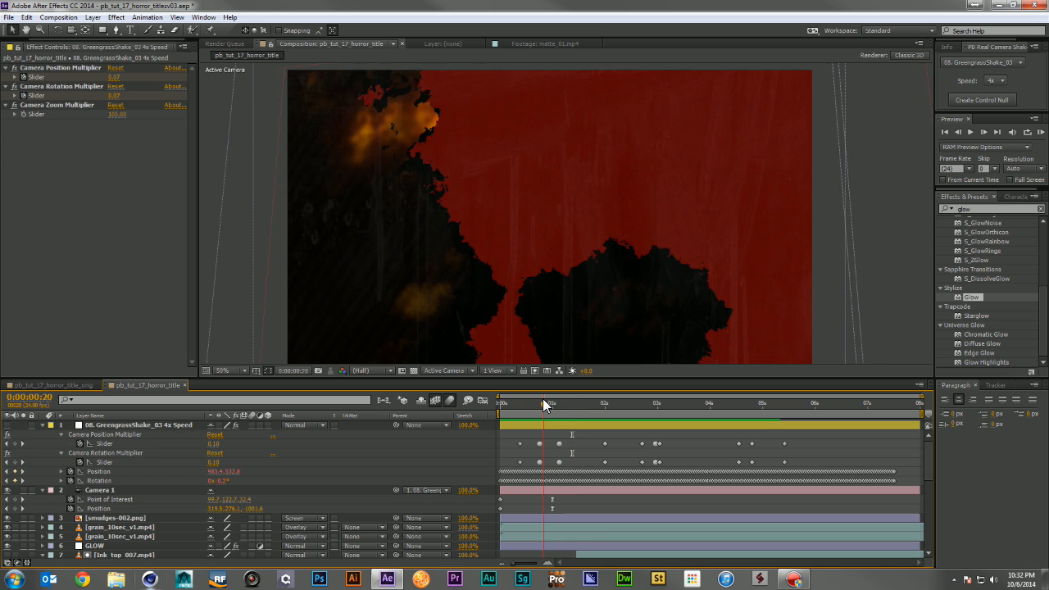
drag(542, 398, 540, 399)
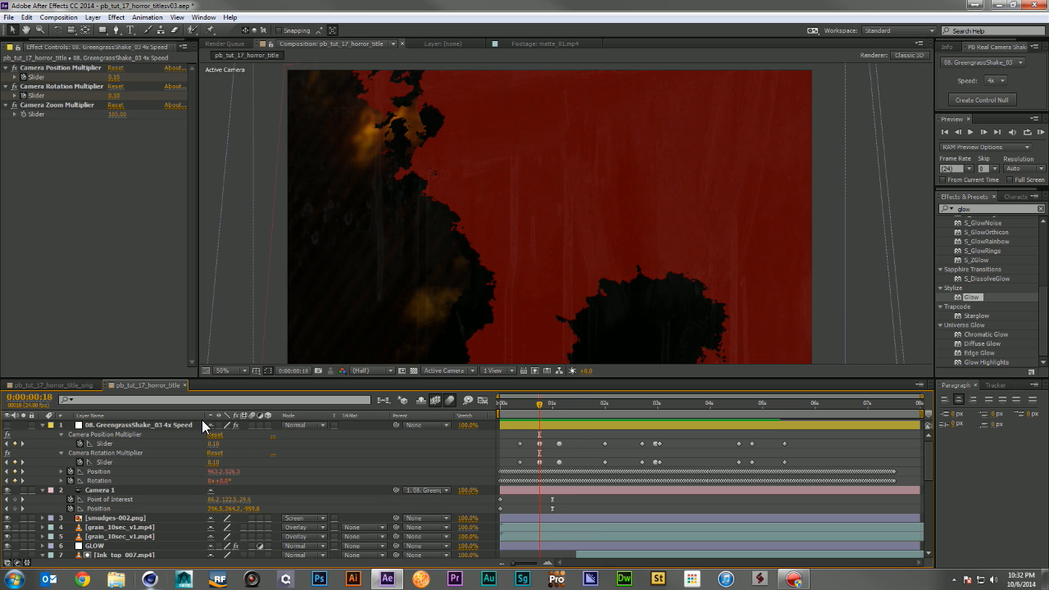
Step: Add an adjustment layer above all other layers and name it GRUNGE
key(ctrl+y)
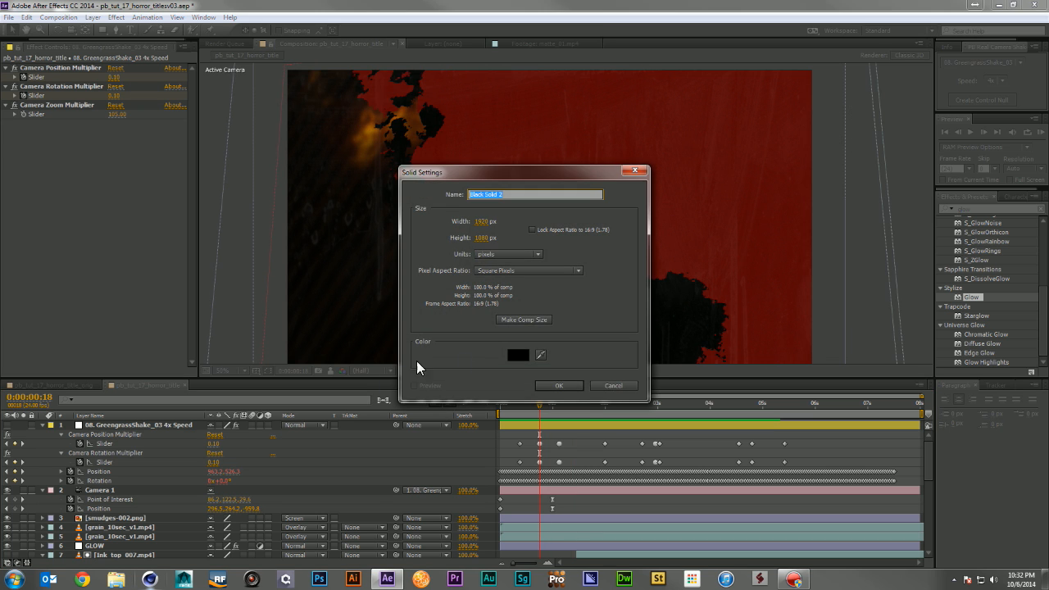
click(613, 386)
key(ctrl+alt+y)
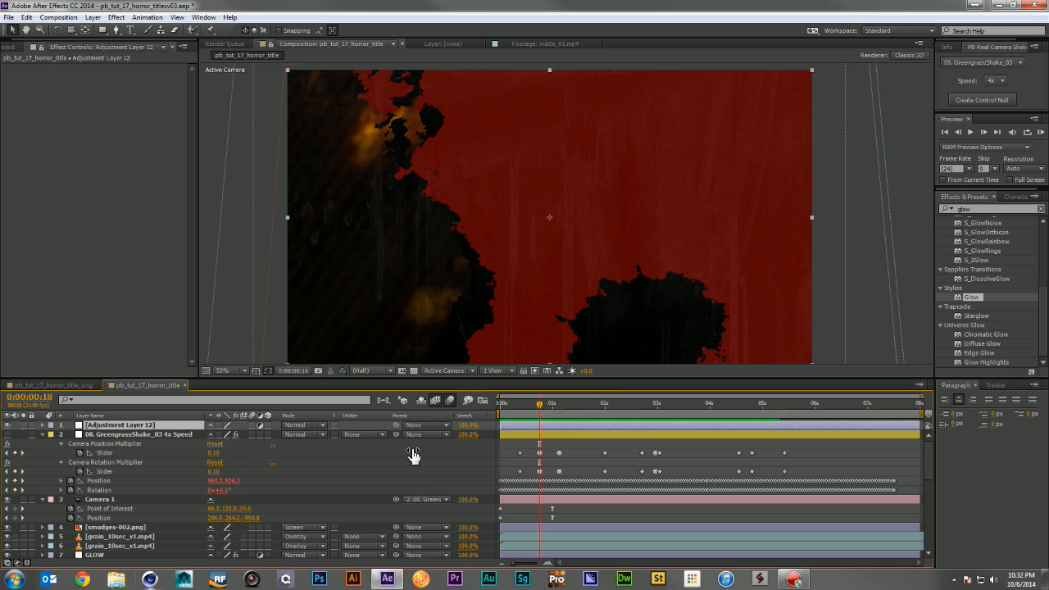
key(Return)
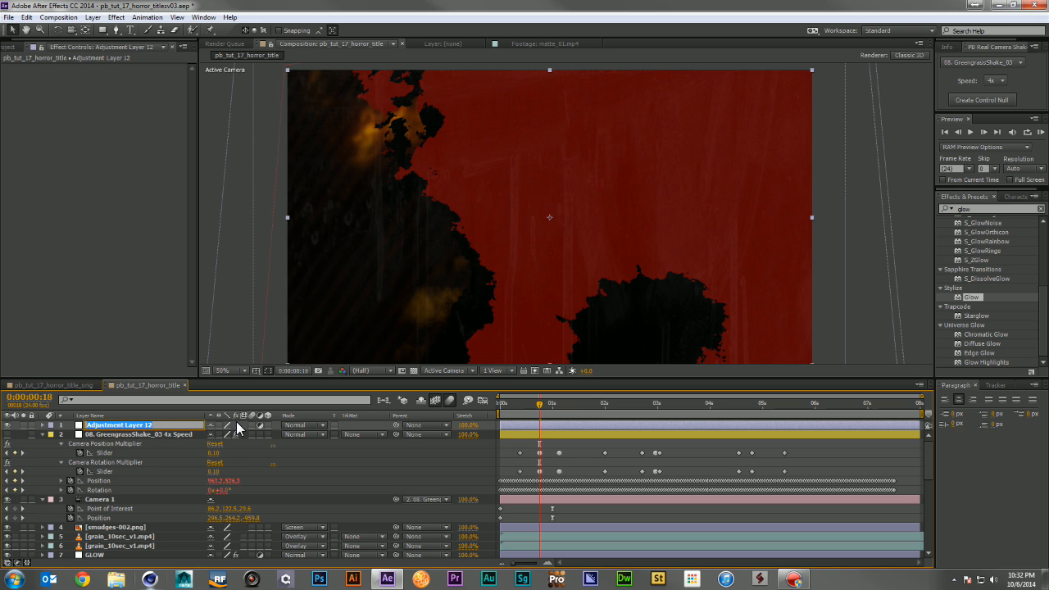
text(GRUNGE)
key(Return)
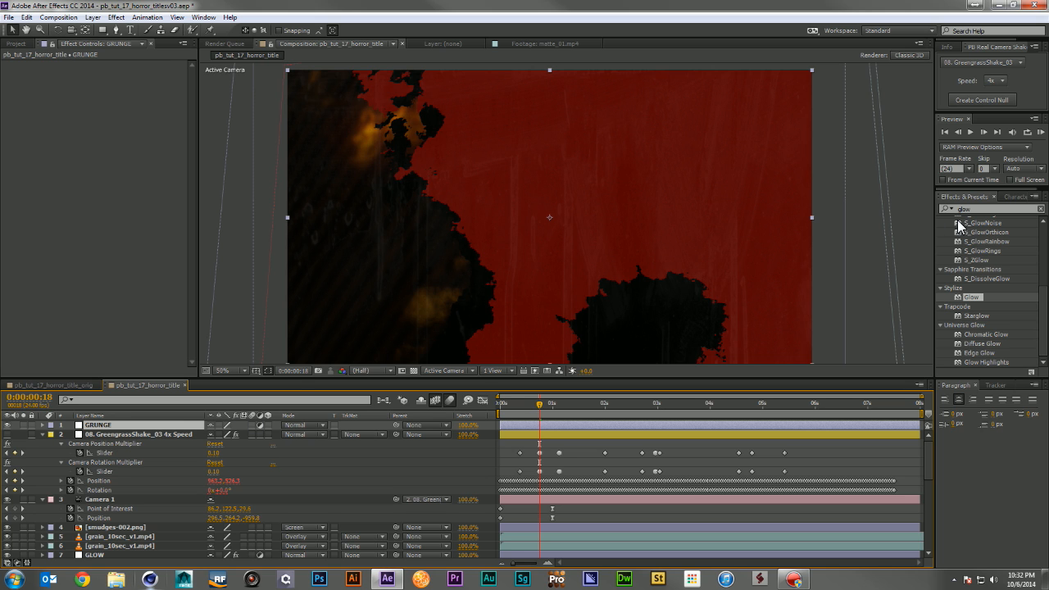
Step: Apply Directional Blur to the GRUNGE layer with a blur length of about 206
click(981, 209)
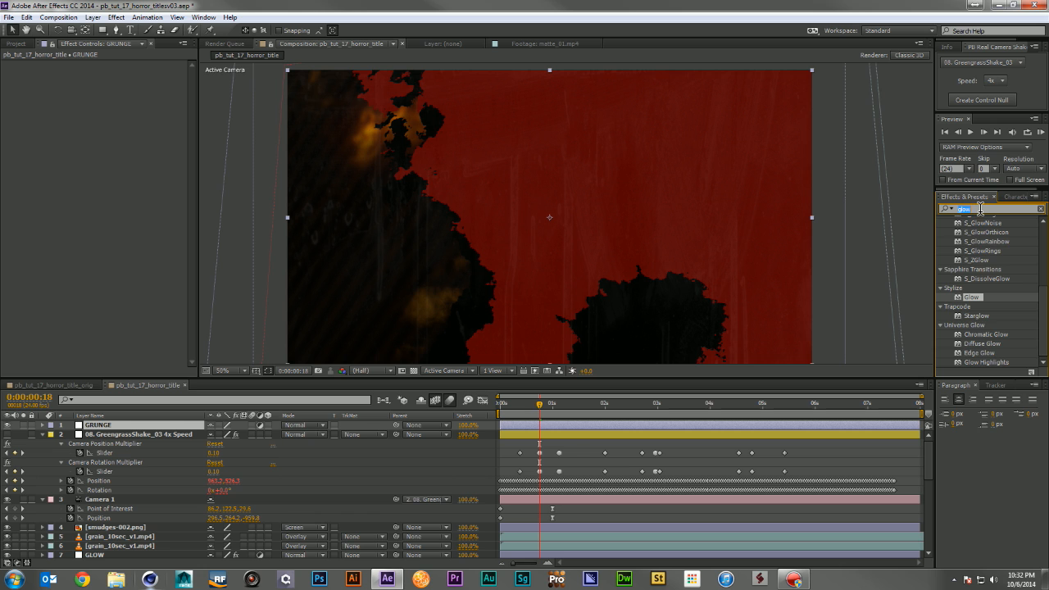
text(directo)
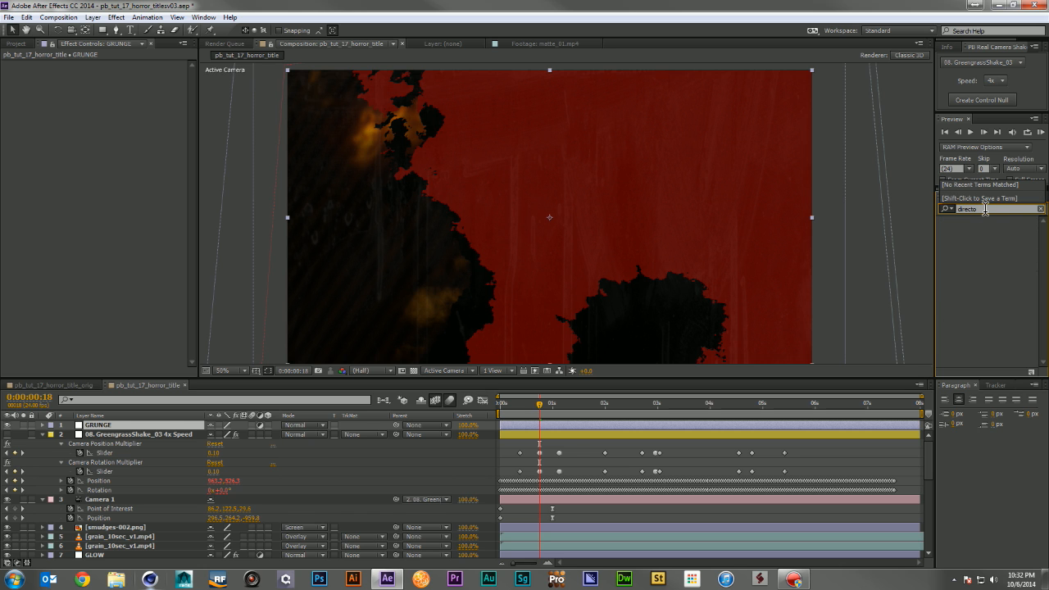
key(BackSpace)
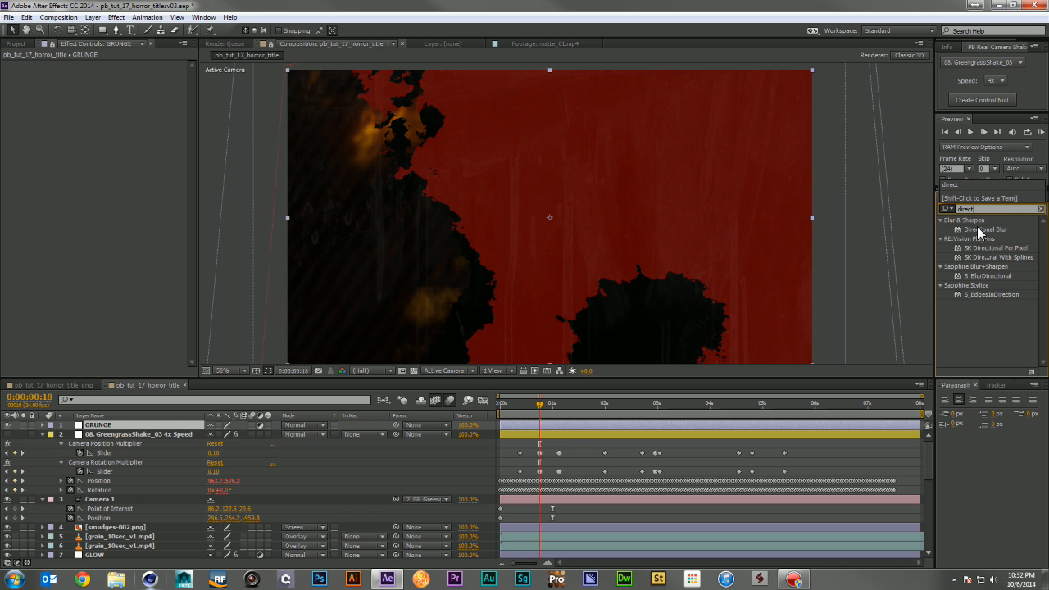
drag(980, 233, 168, 425)
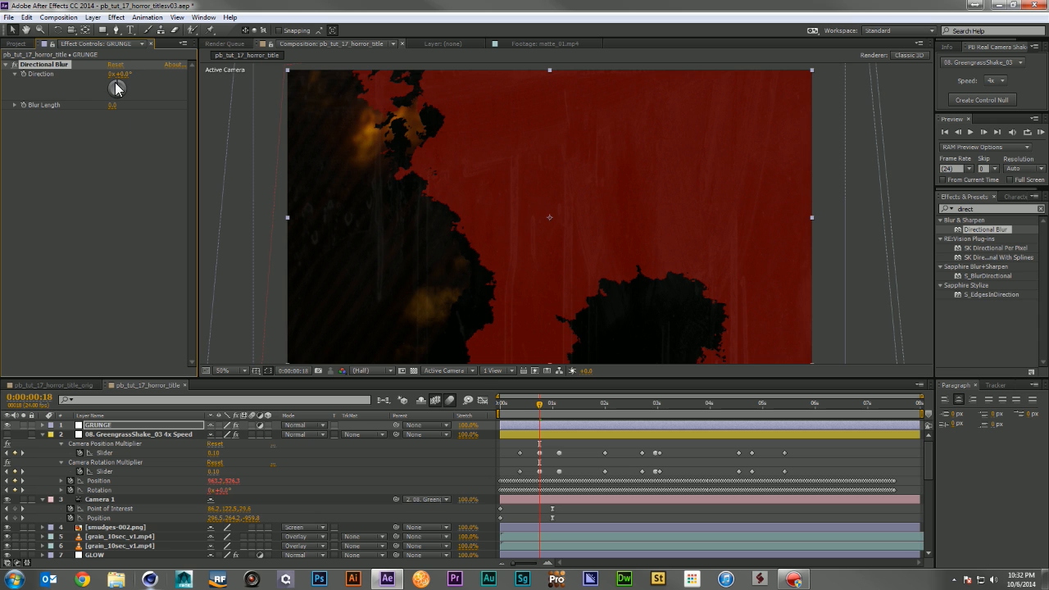
drag(153, 102, 314, 94)
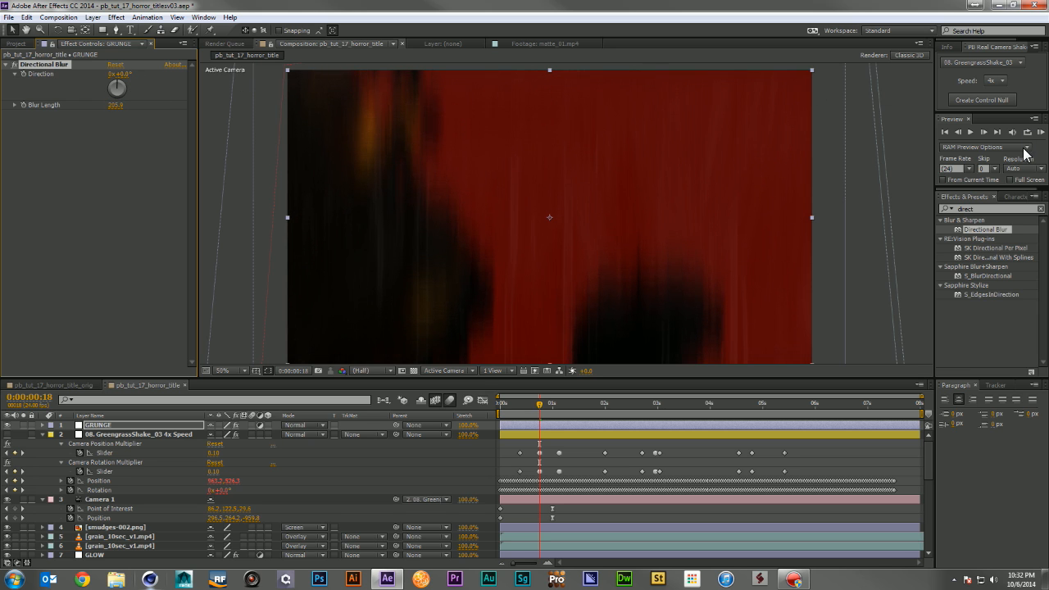
Step: Apply Glow to the GRUNGE layer with a threshold of about 39% and a radius of about 43, raise its intensity, and scrub the result
click(1000, 208)
text(glow)
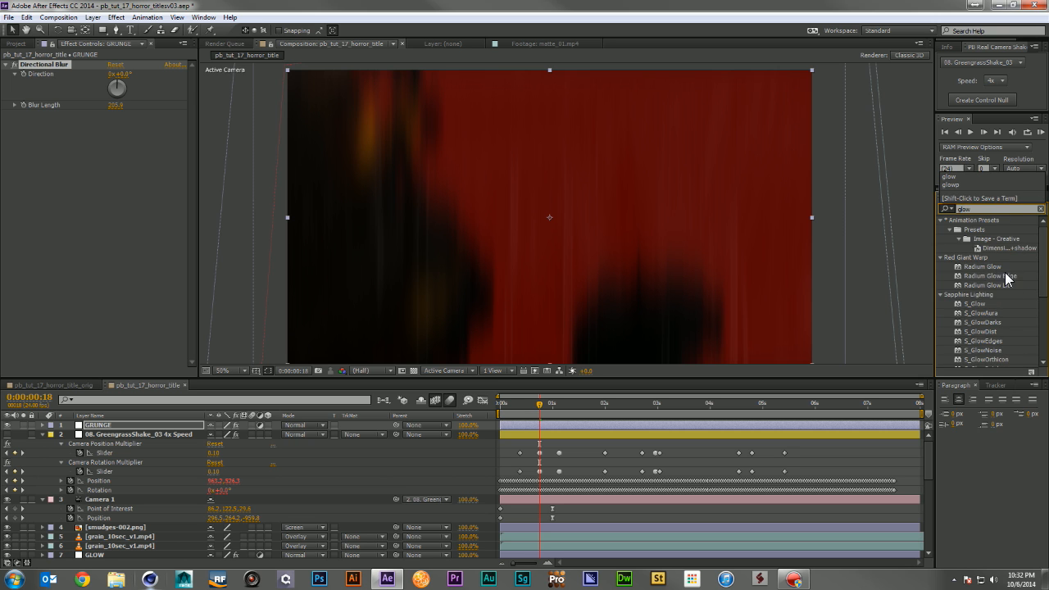
scroll(1008, 279, down, 3)
drag(971, 327, 166, 144)
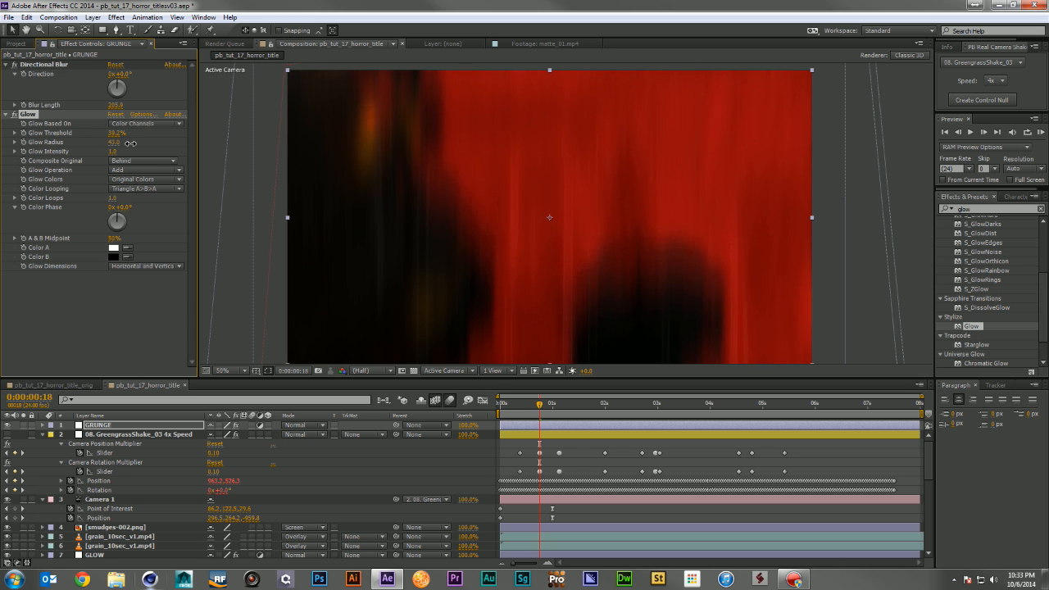
drag(146, 153, 164, 155)
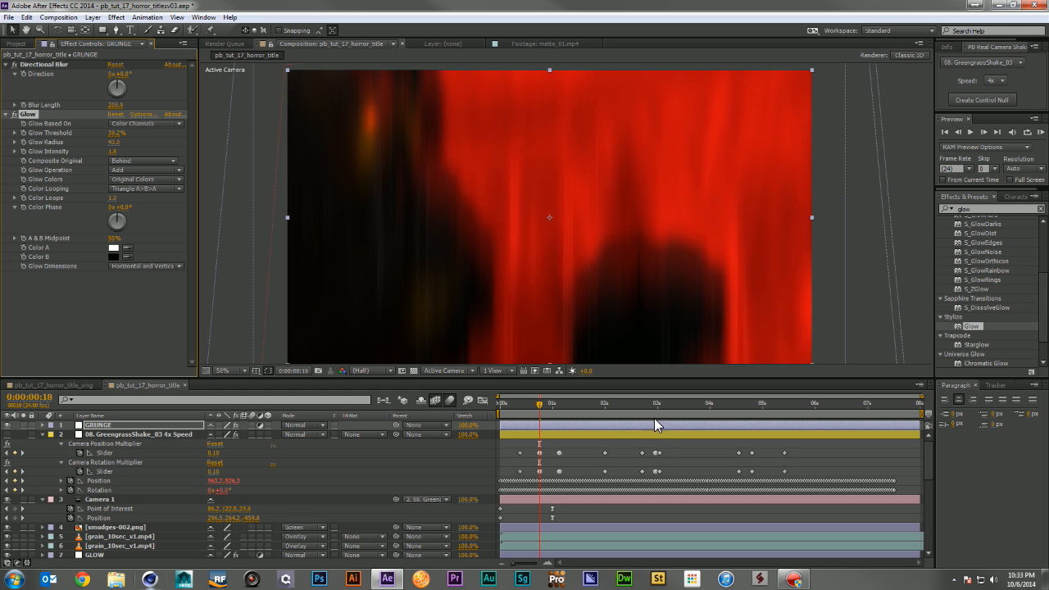
drag(550, 408, 576, 409)
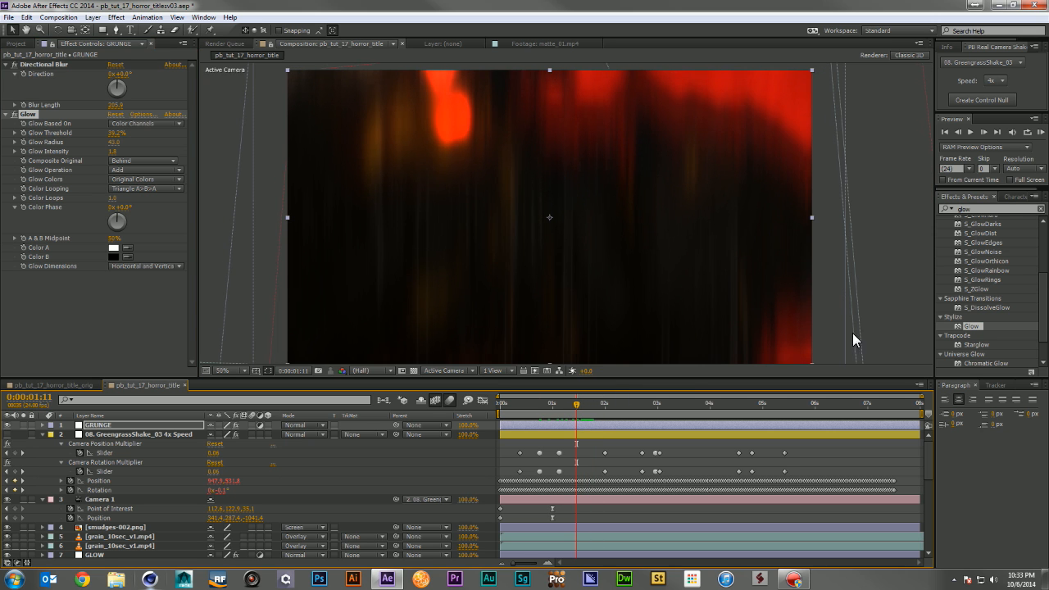
Step: Add a Transform effect above Directional Blur on GRUNGE with scale 127, skew about 20 and skew axis 97°
click(1005, 207)
text(tran)
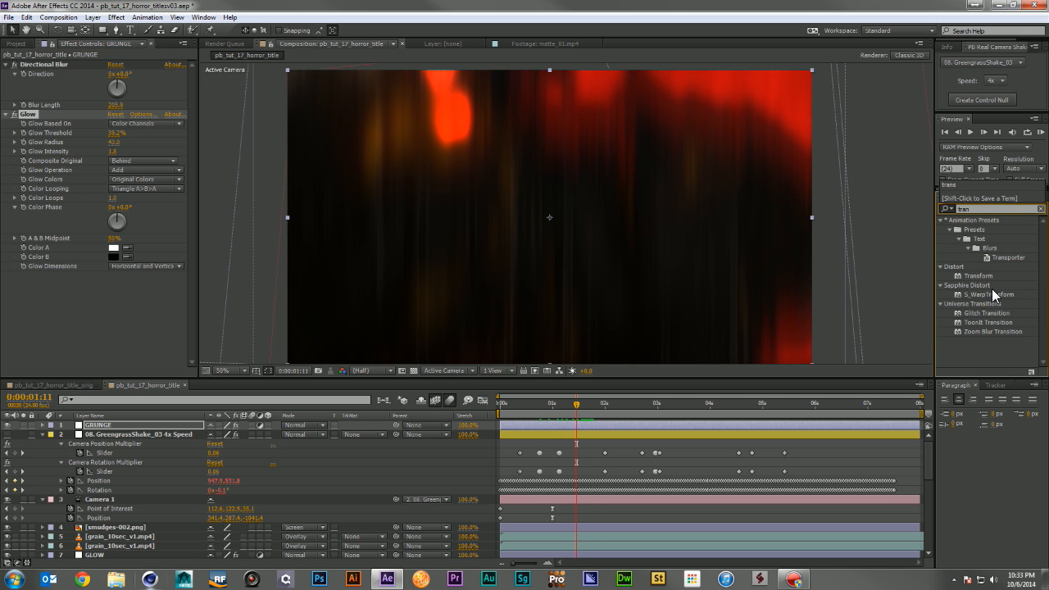
click(992, 284)
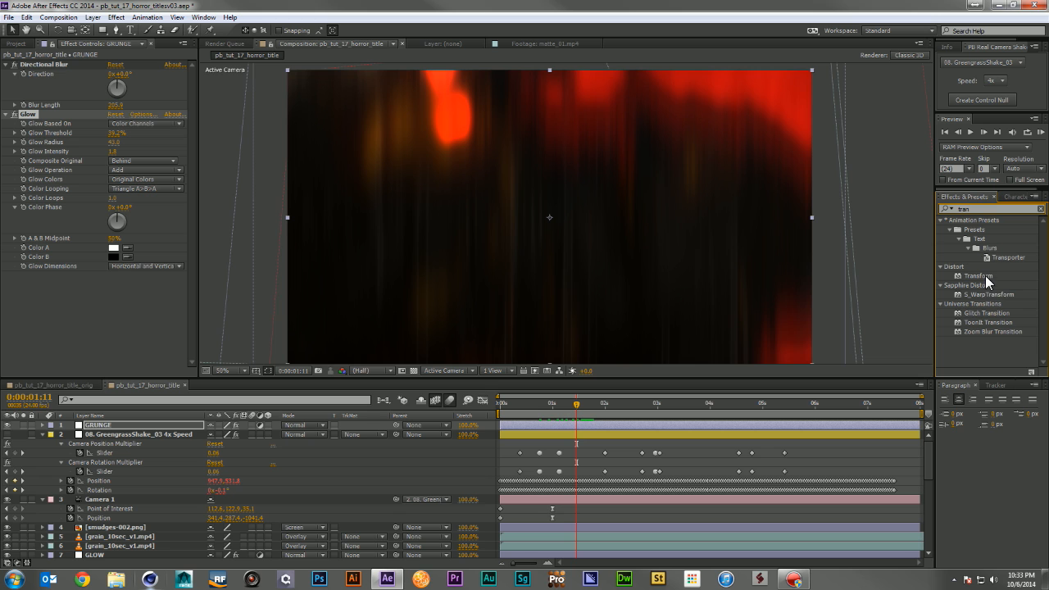
drag(978, 276, 87, 61)
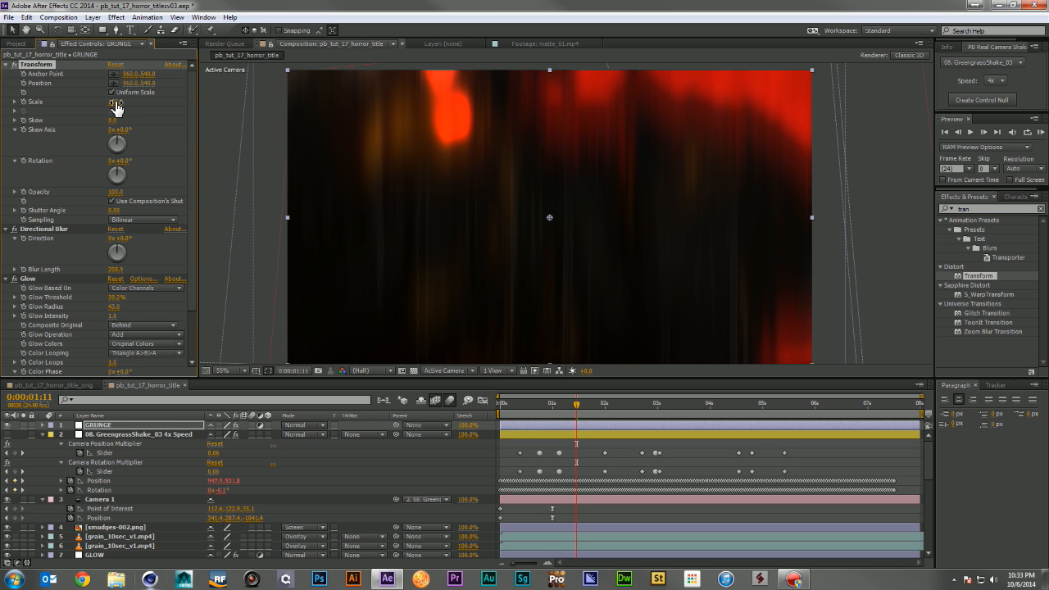
drag(117, 102, 174, 135)
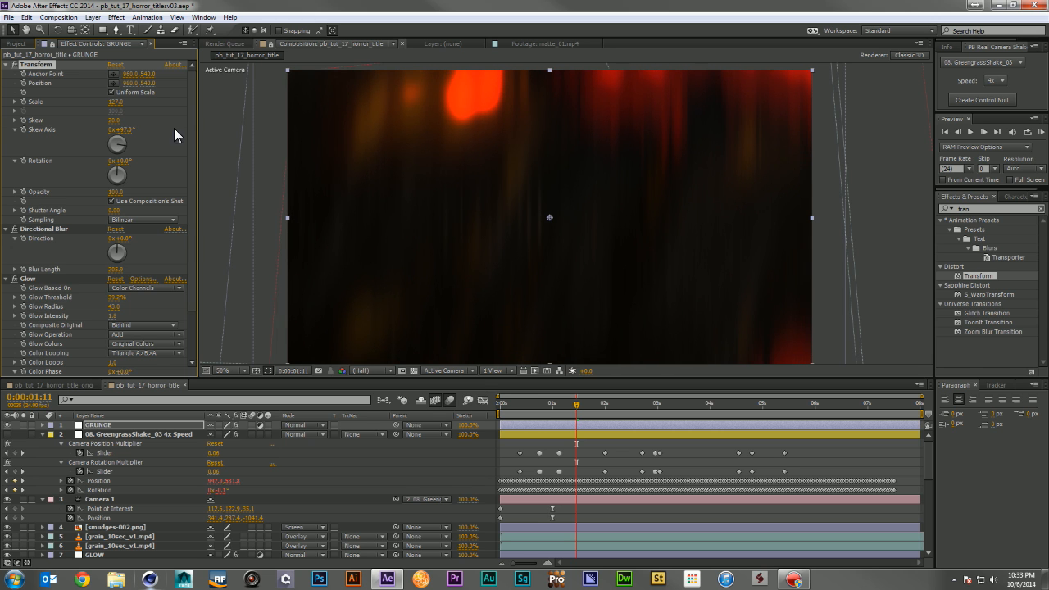
Step: Keyframe the GRUNGE layer's opacity from 0% at 0:00:00:10 up to 100% at 0:00:00:18
click(541, 404)
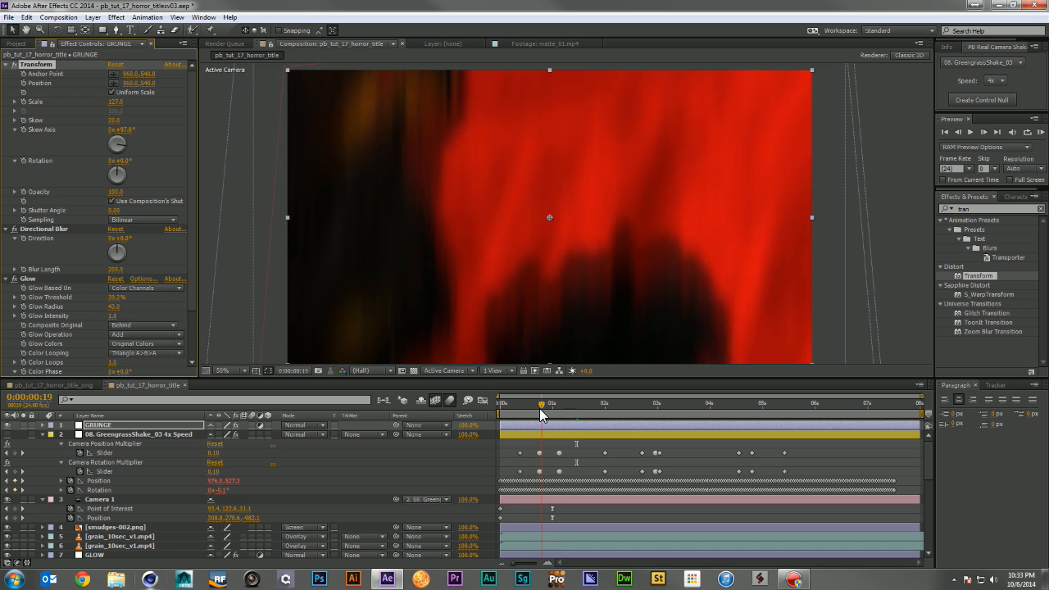
key(Page_Up)
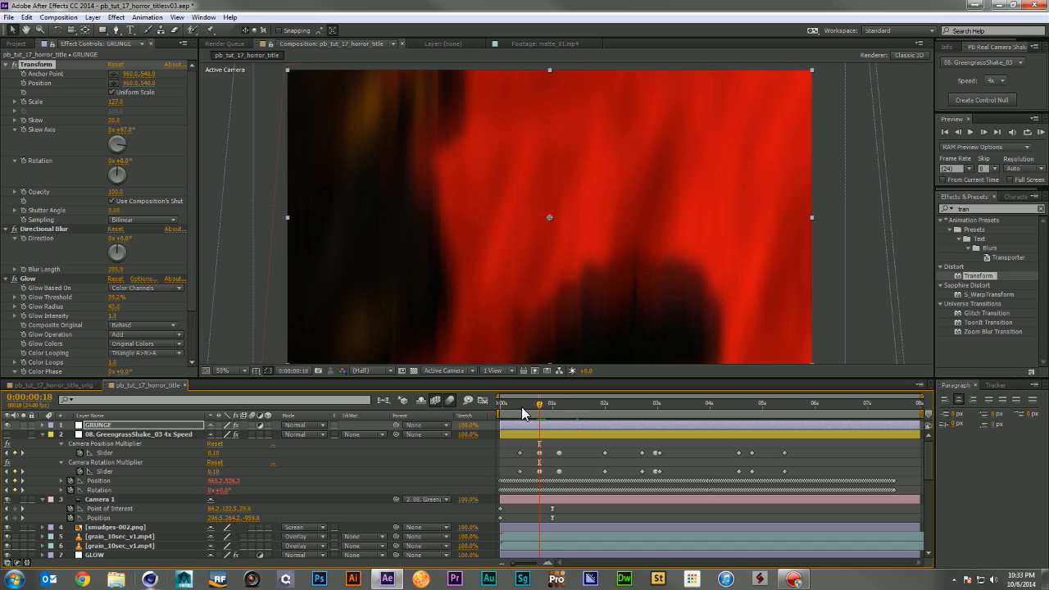
click(521, 405)
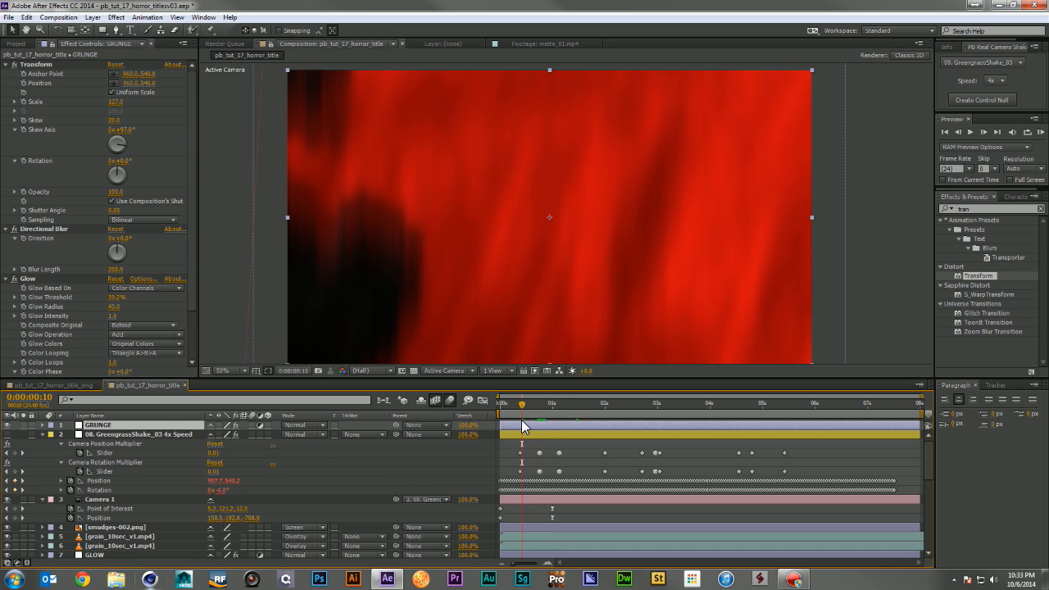
key(t)
click(69, 434)
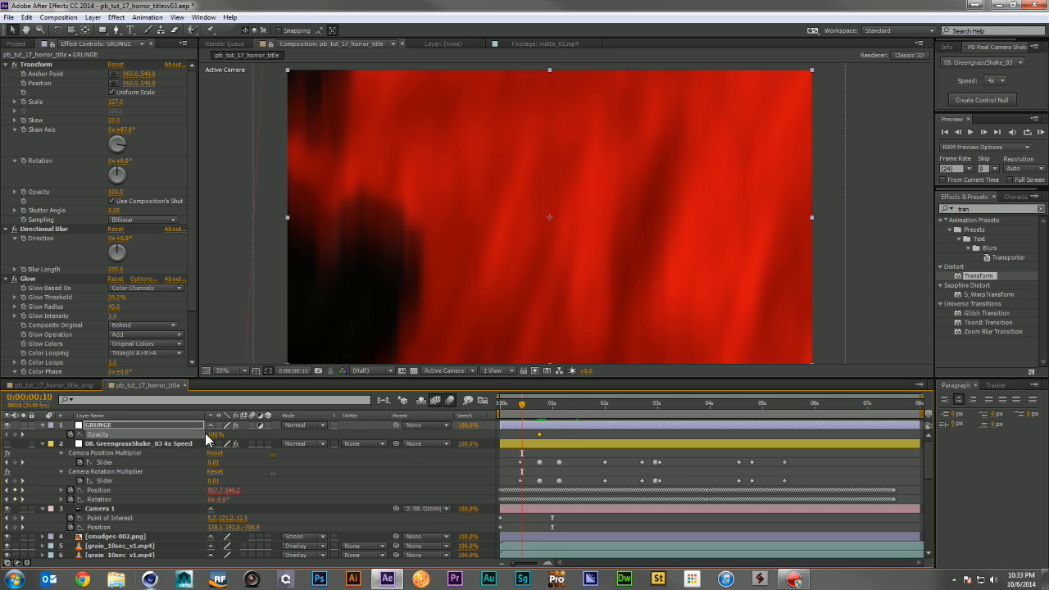
text(0)
key(Return)
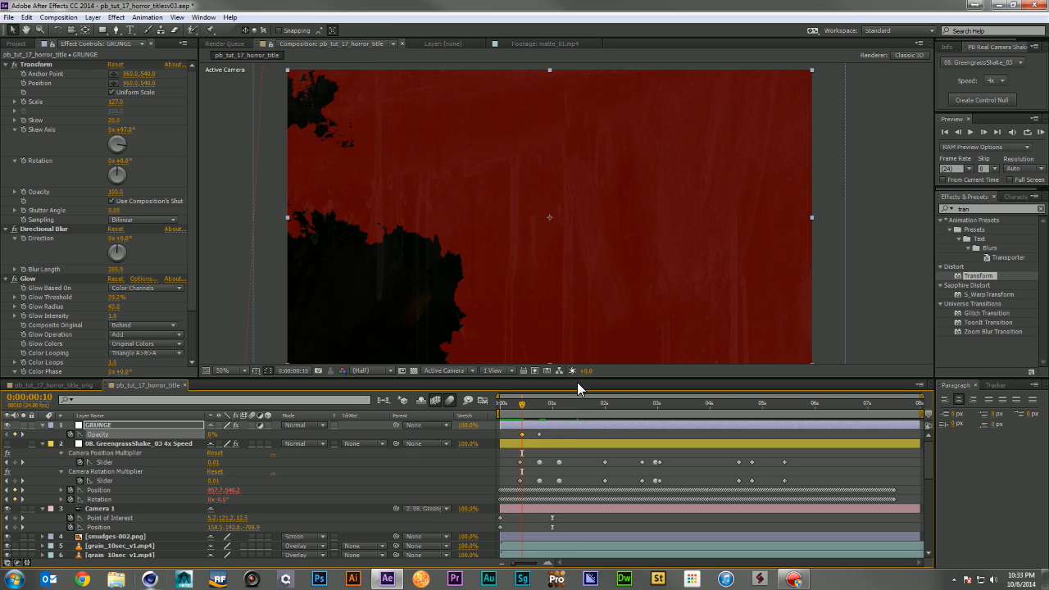
Step: Fade the GRUNGE layer's opacity back to 0% at 0:00:01:04 and preview the animation from the start
click(563, 401)
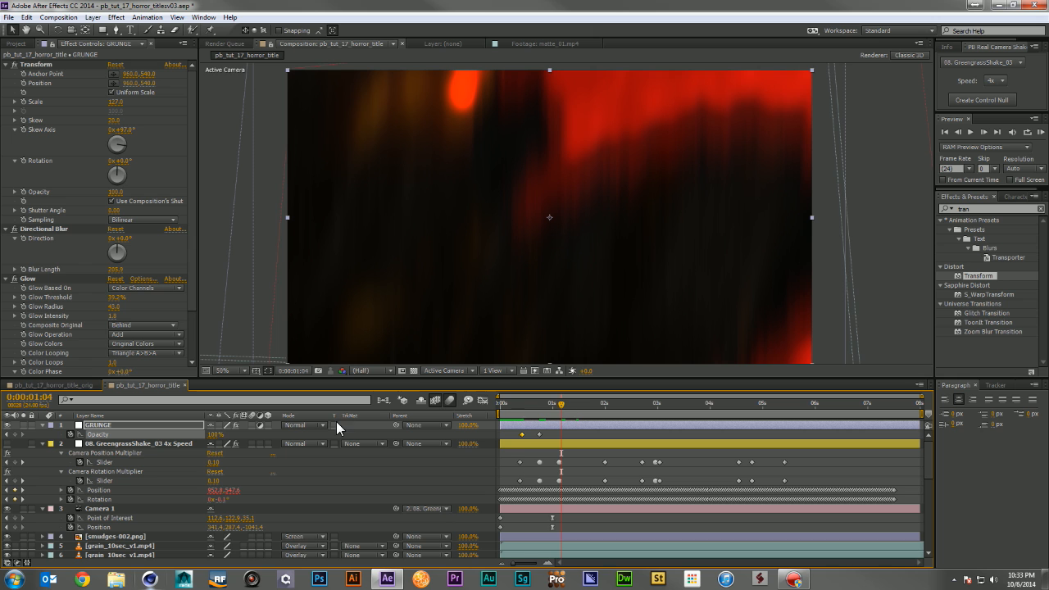
drag(213, 439, 5, 453)
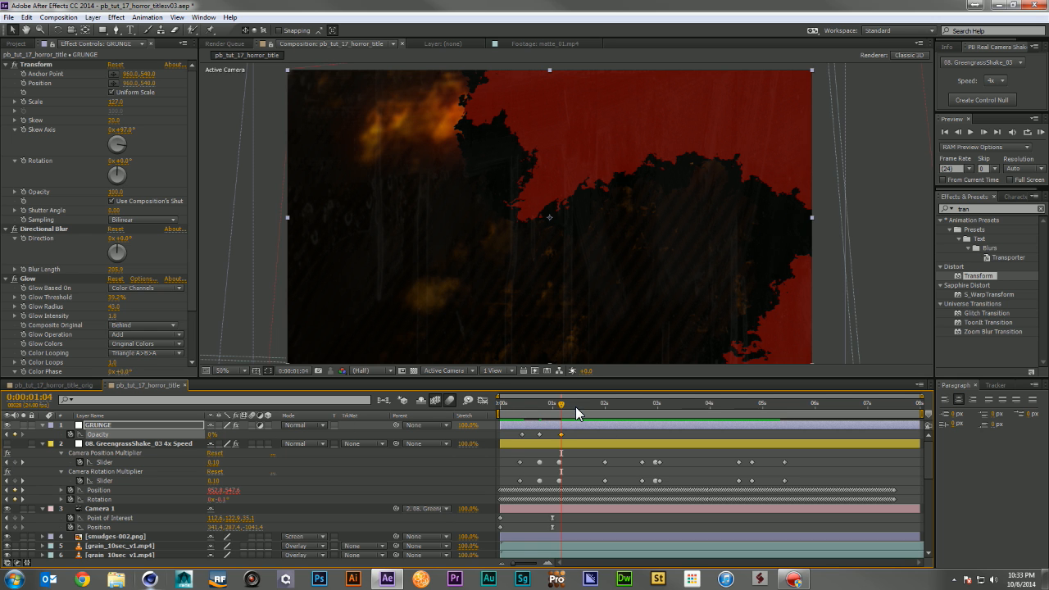
drag(577, 405, 465, 407)
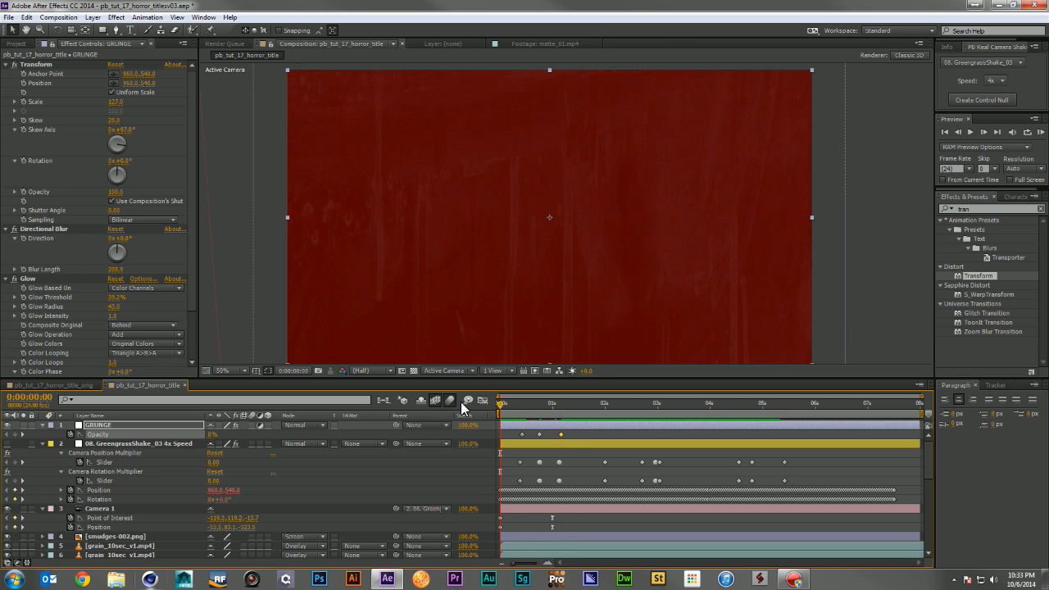
key(space)
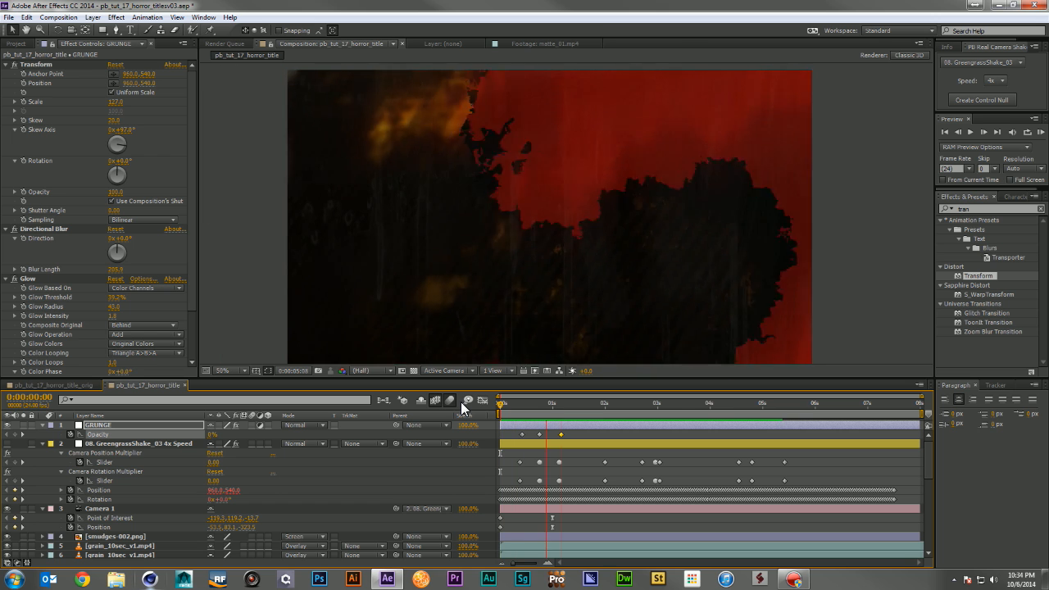
Step: Keyframe GRUNGE opacity at 0% at 0:00:02:14, 100% at 0:00:02:23 and 1% at 0:00:03:09, and preview the result
drag(518, 413, 634, 407)
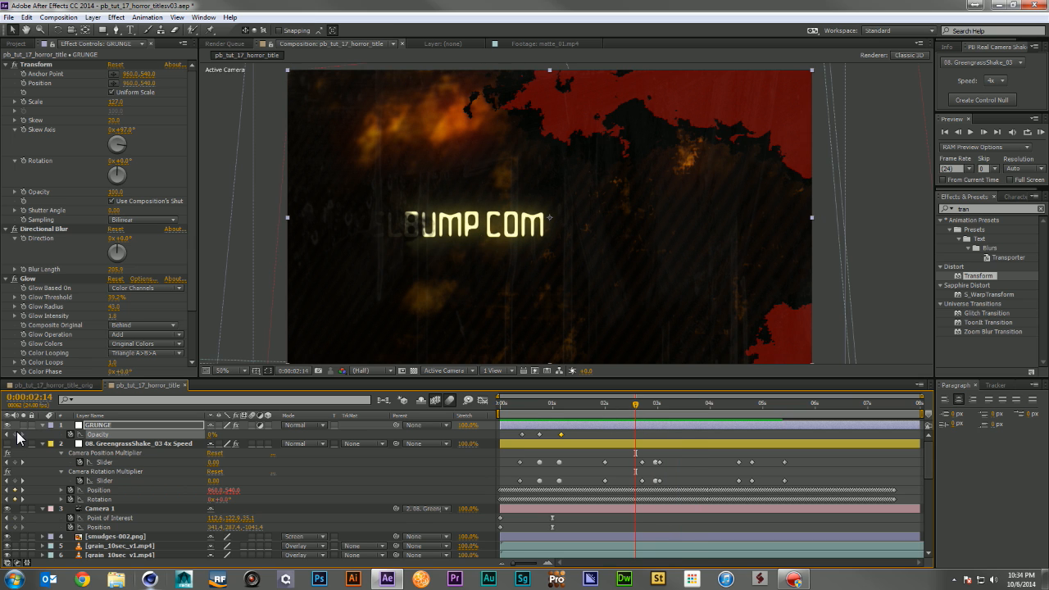
click(636, 435)
click(654, 402)
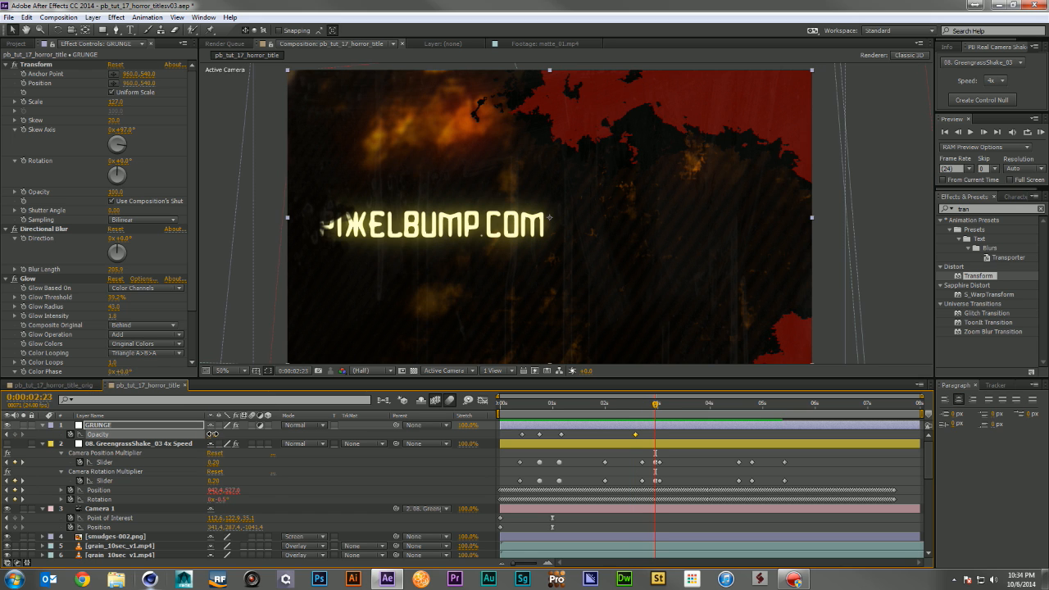
drag(212, 435, 343, 436)
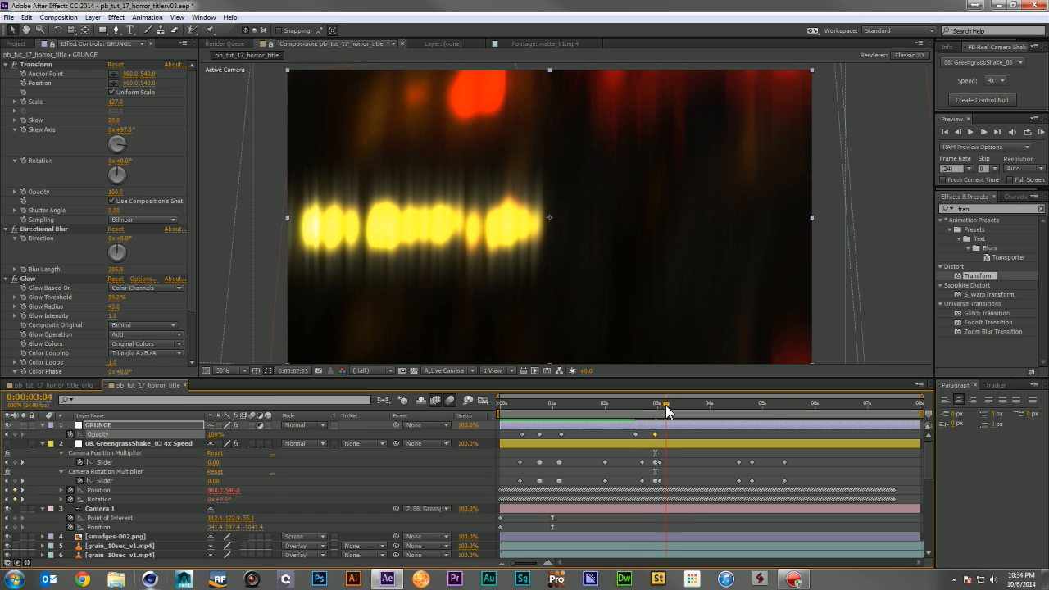
drag(666, 408, 677, 405)
drag(222, 436, 4, 444)
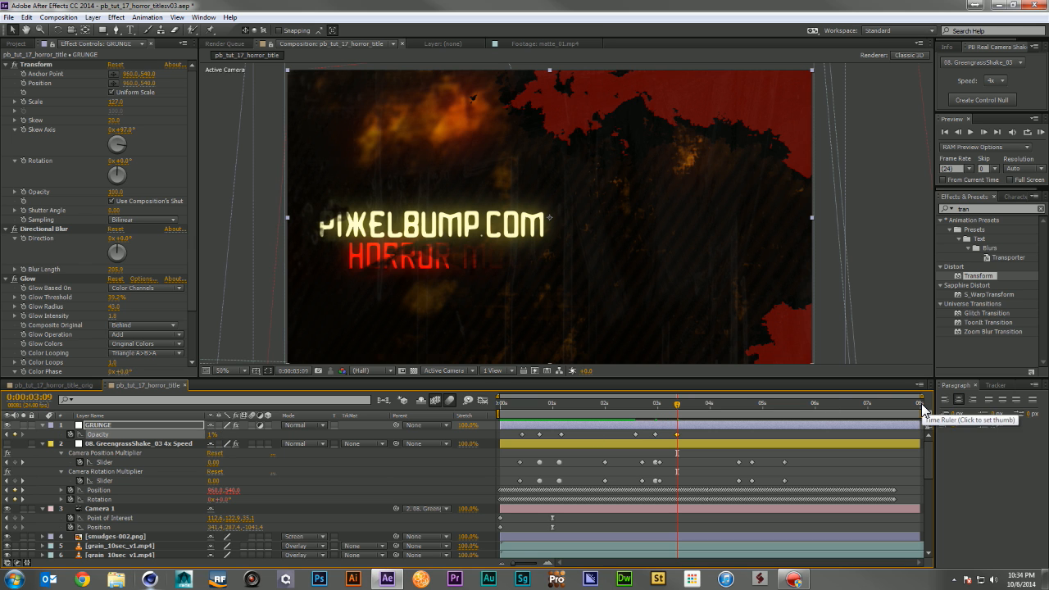
key(KP_0)
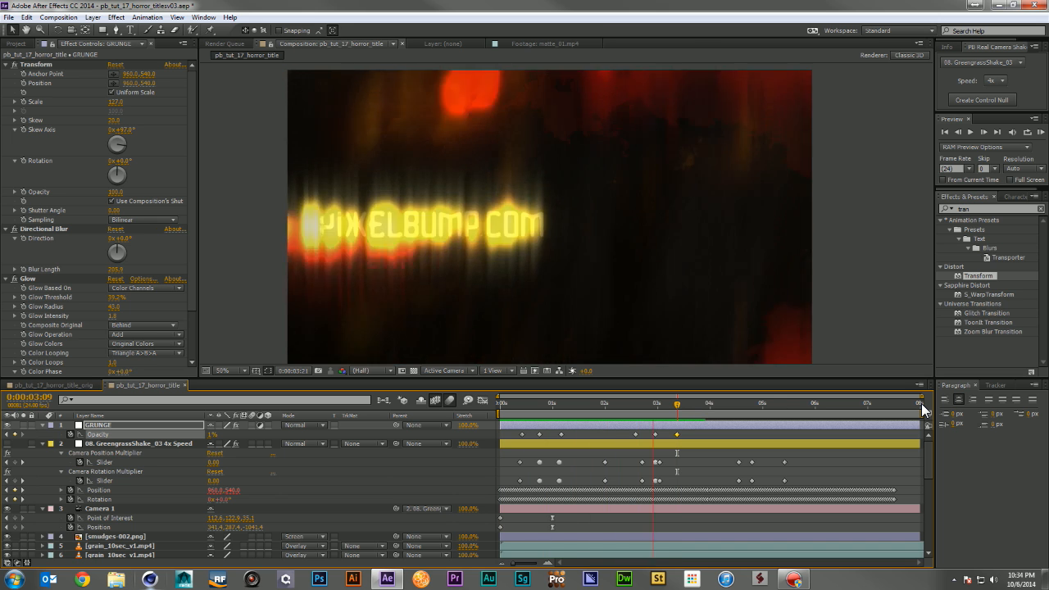
key(space)
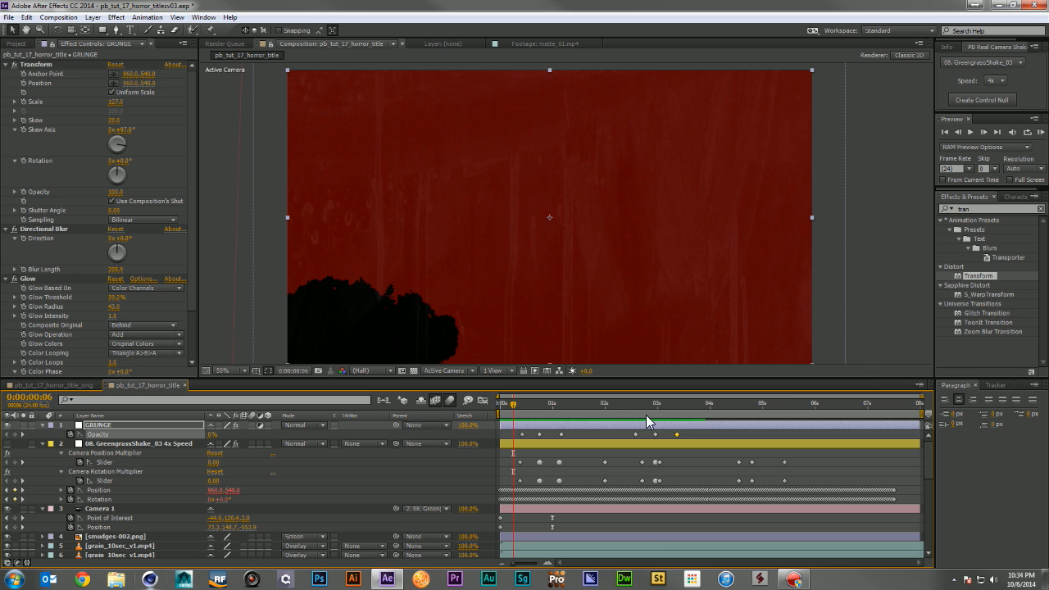
Step: Raise the GRUNGE opacity from the start of the last shake to 100% at 0:00:04:22 and preview the animation
drag(654, 408, 757, 410)
drag(213, 435, 960, 434)
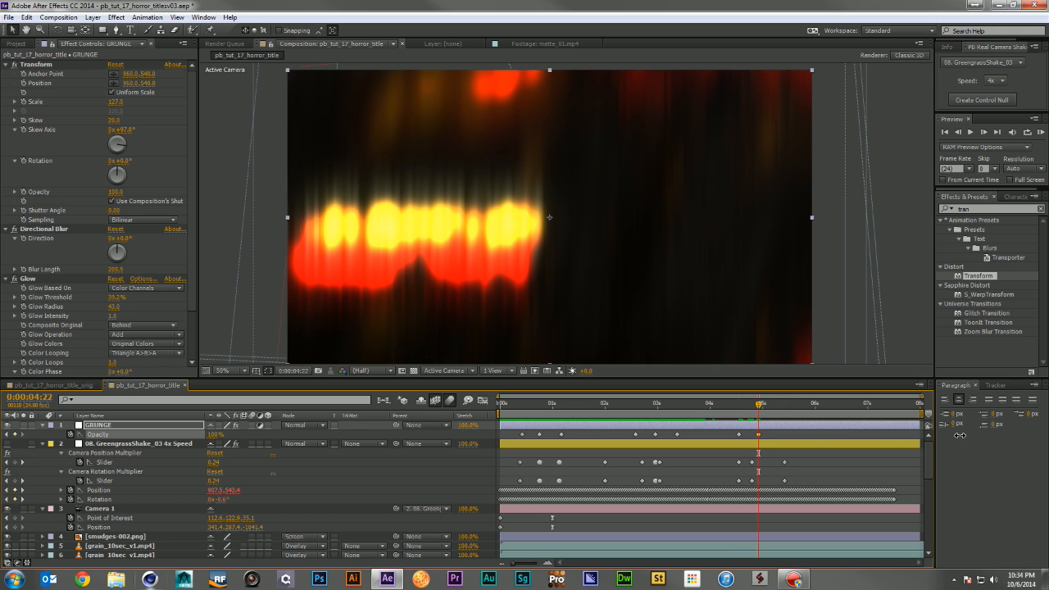
click(787, 406)
drag(807, 408, 486, 411)
key(KP_0)
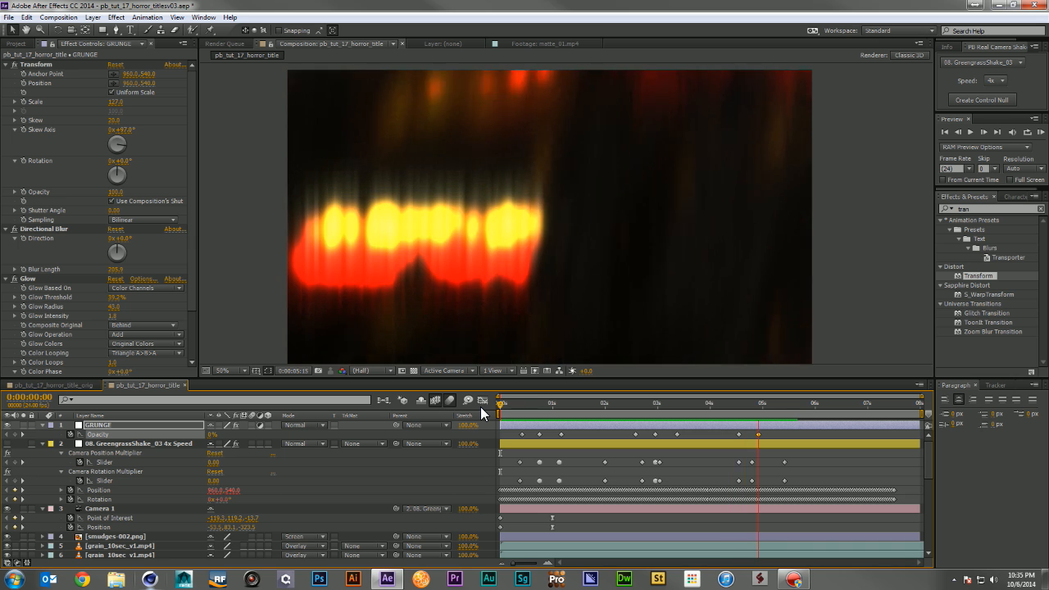
key(space)
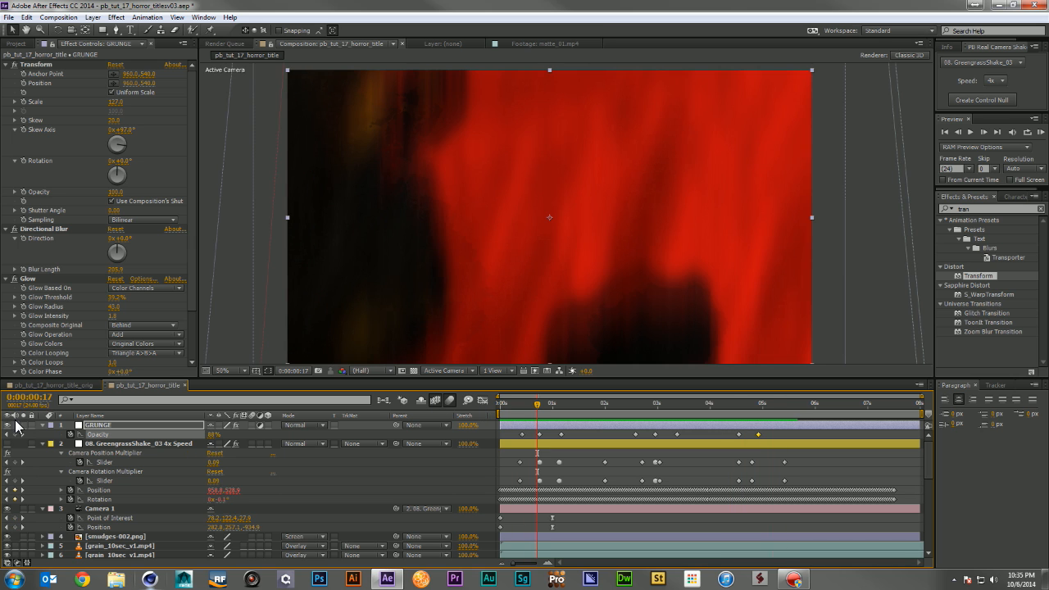
Step: Collapse the expanded properties of all layers and deselect everything
click(42, 444)
click(41, 425)
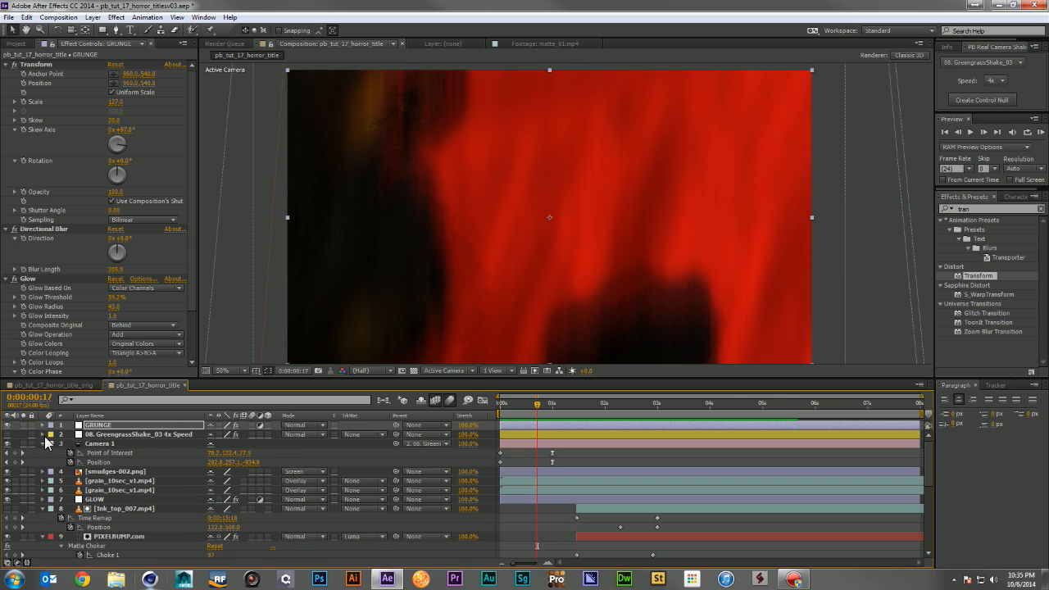
click(42, 444)
click(42, 491)
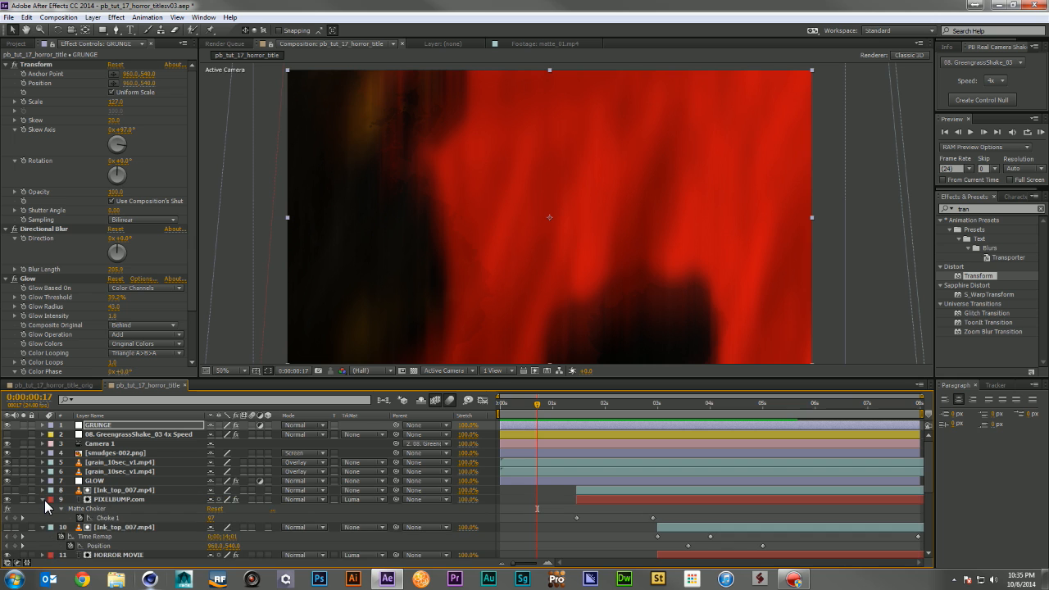
click(43, 499)
click(42, 508)
key(F2)
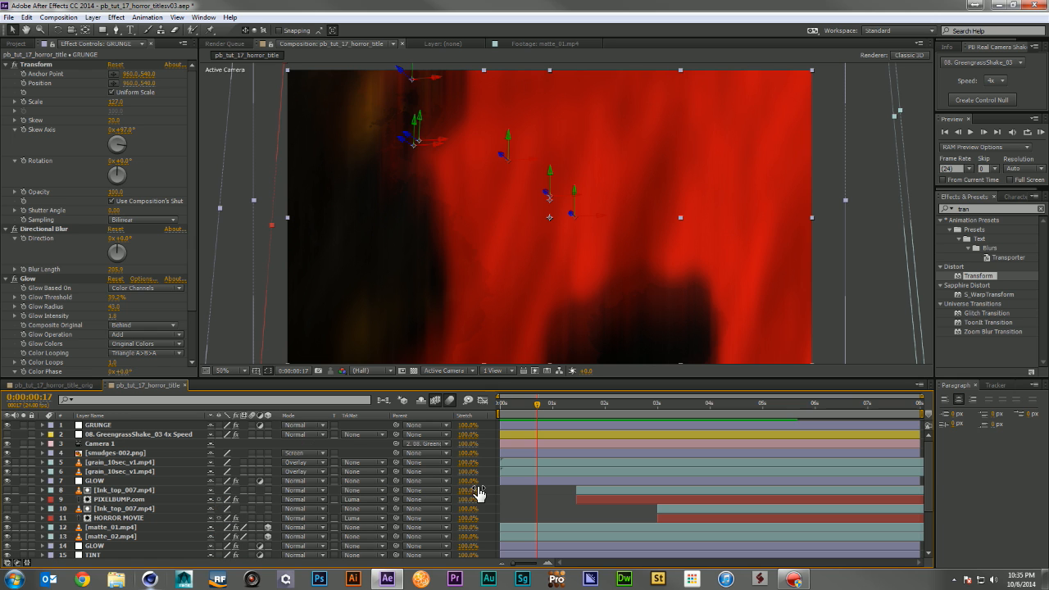
Step: Duplicate the GRUNGE layer and move the copy directly below matte_02.mp4, above the lower GLOW layer
click(107, 426)
key(ctrl+d)
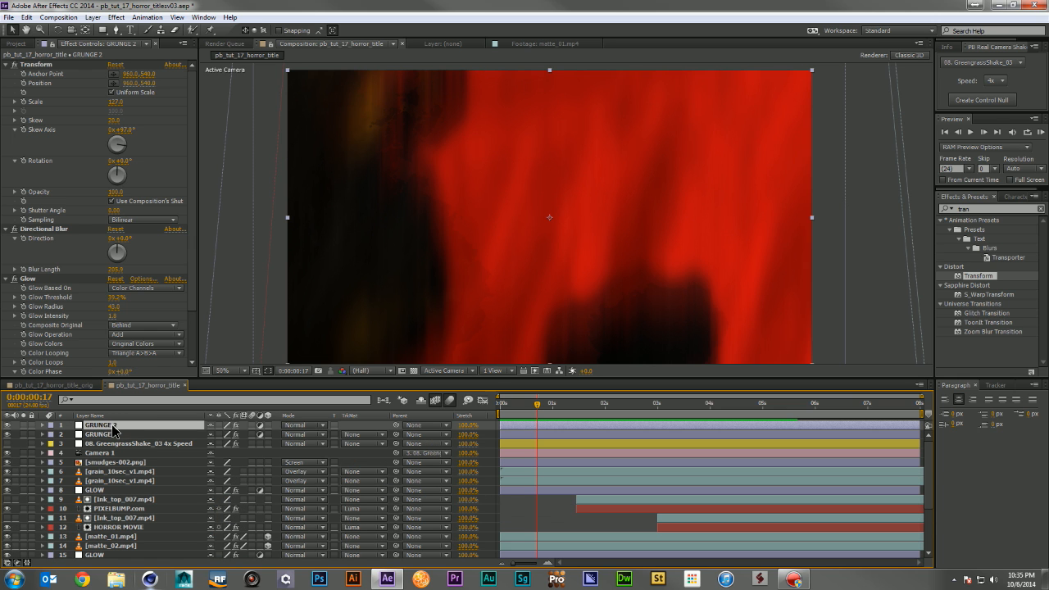
drag(107, 426, 117, 552)
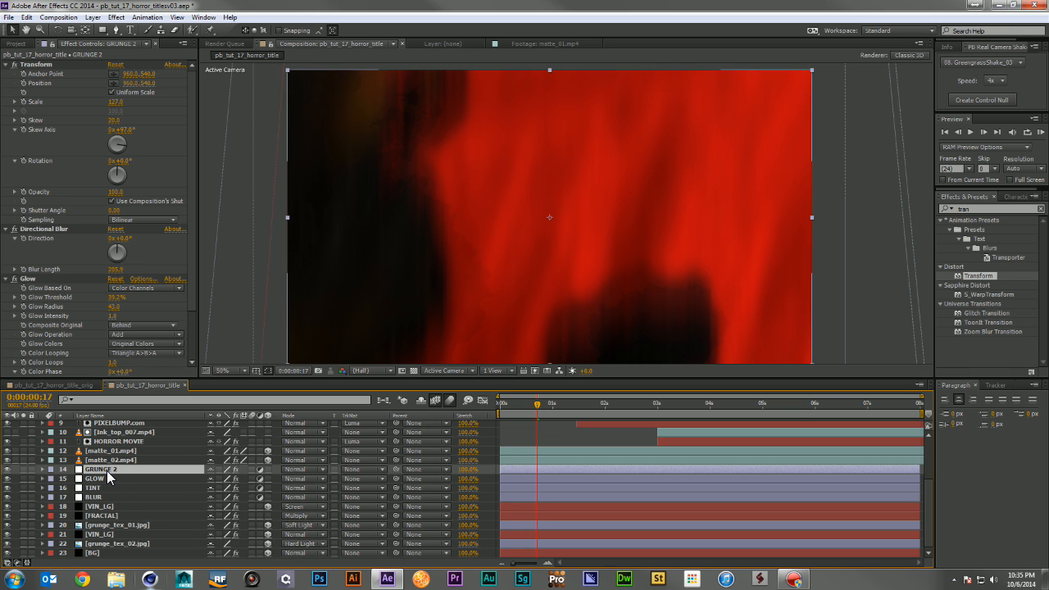
Step: Shift all opacity keyframes of the GRUNGE 2 layer later in time, placing the first peak at 0:00:01:07
key(t)
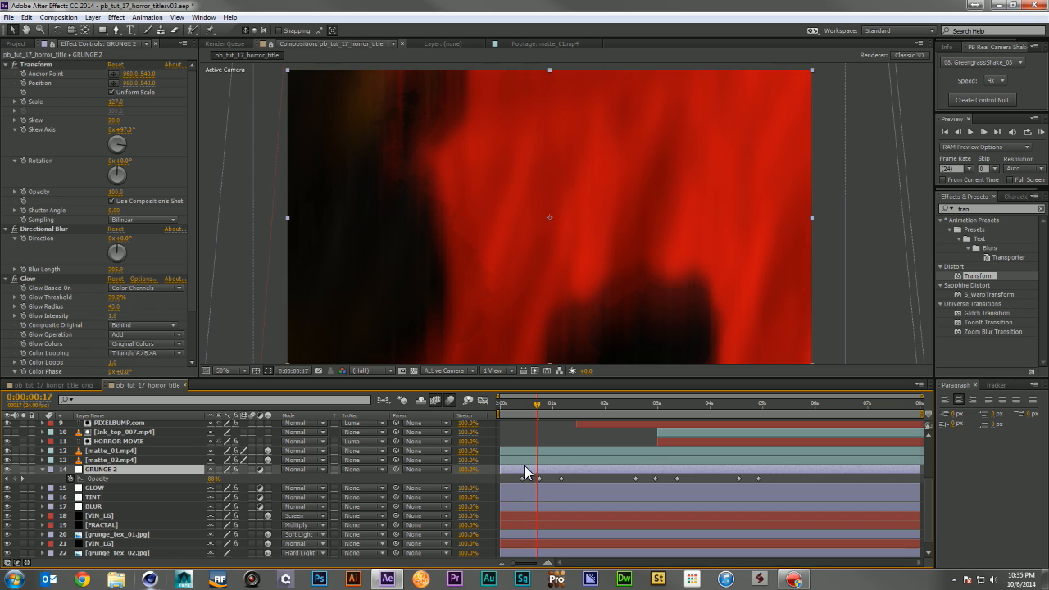
drag(788, 479, 550, 484)
Step: Lower the GRUNGE 2 opacity peaks at 0:00:01:07 and 0:00:03:12 to 50% and preview the animation
click(565, 403)
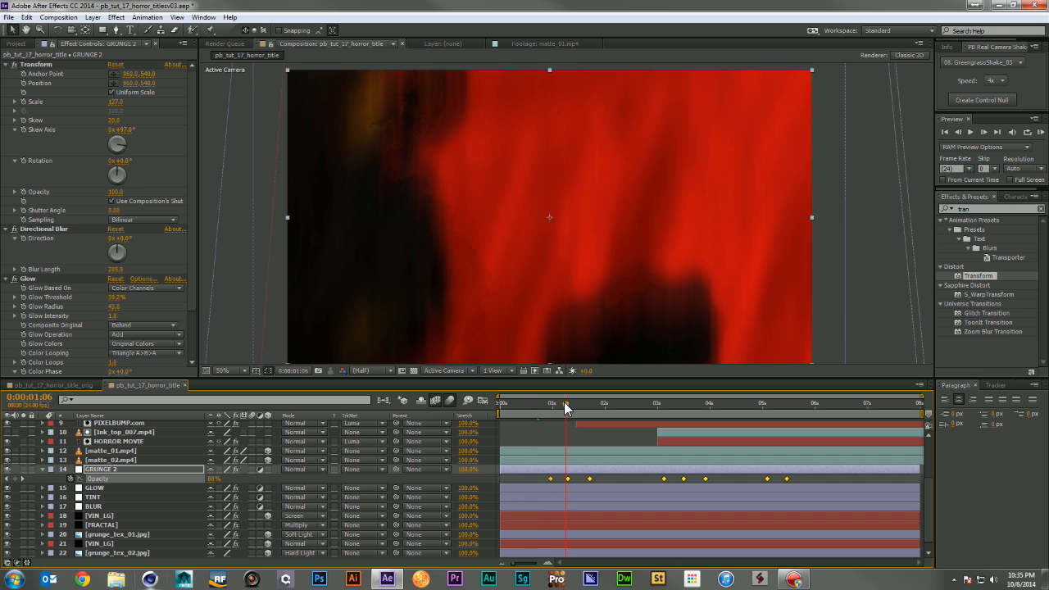
click(582, 475)
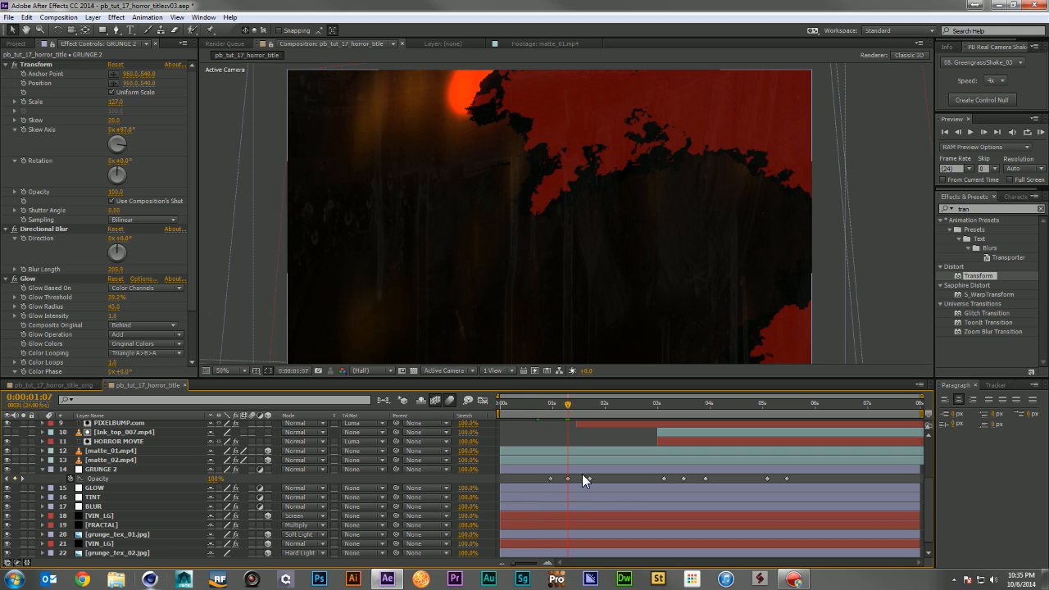
text(5.0)
key(Return)
click(680, 402)
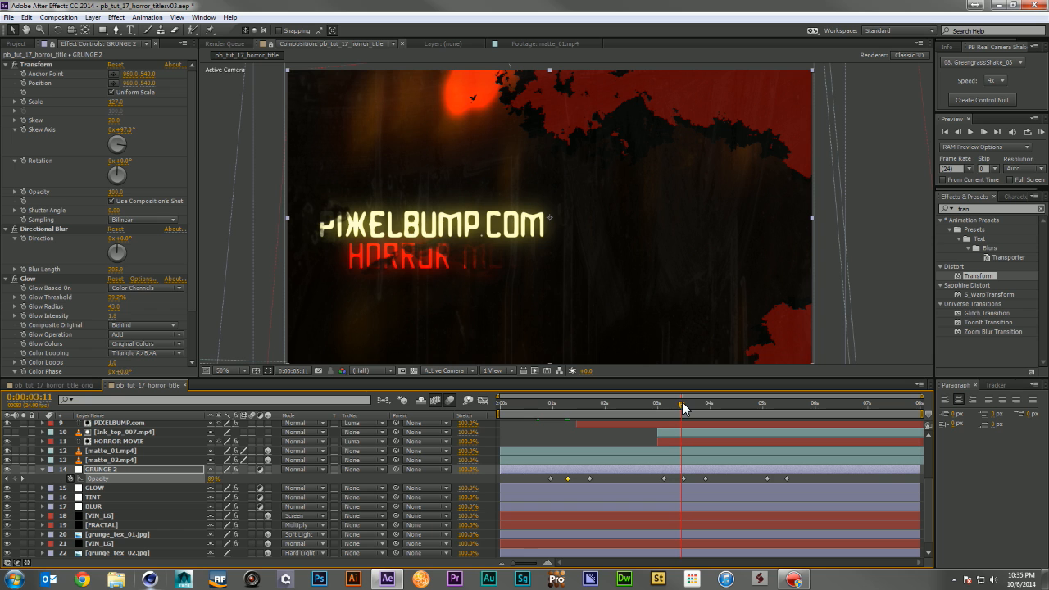
click(682, 402)
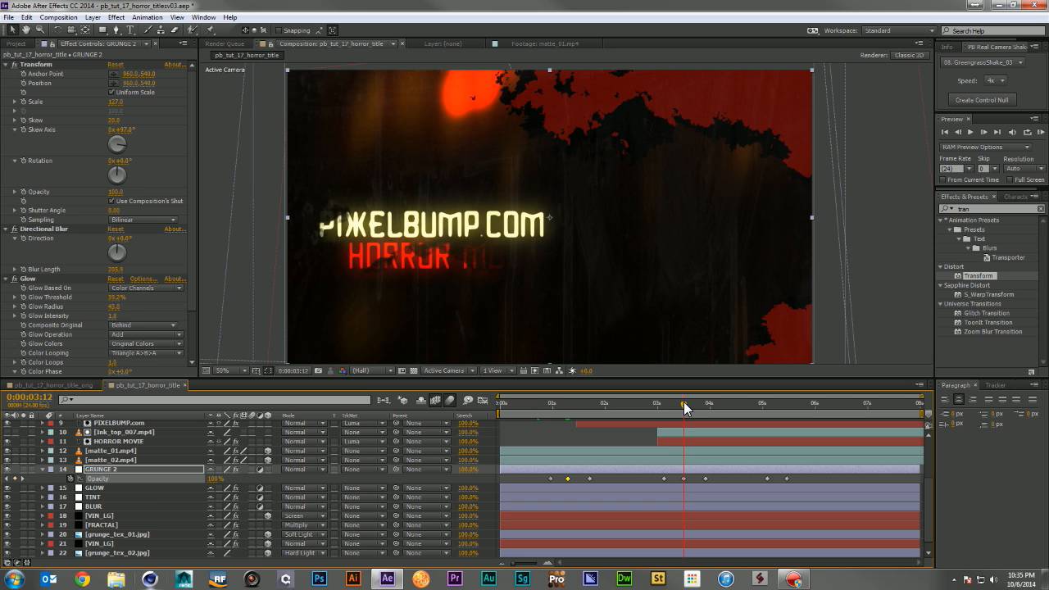
click(216, 478)
key(Return)
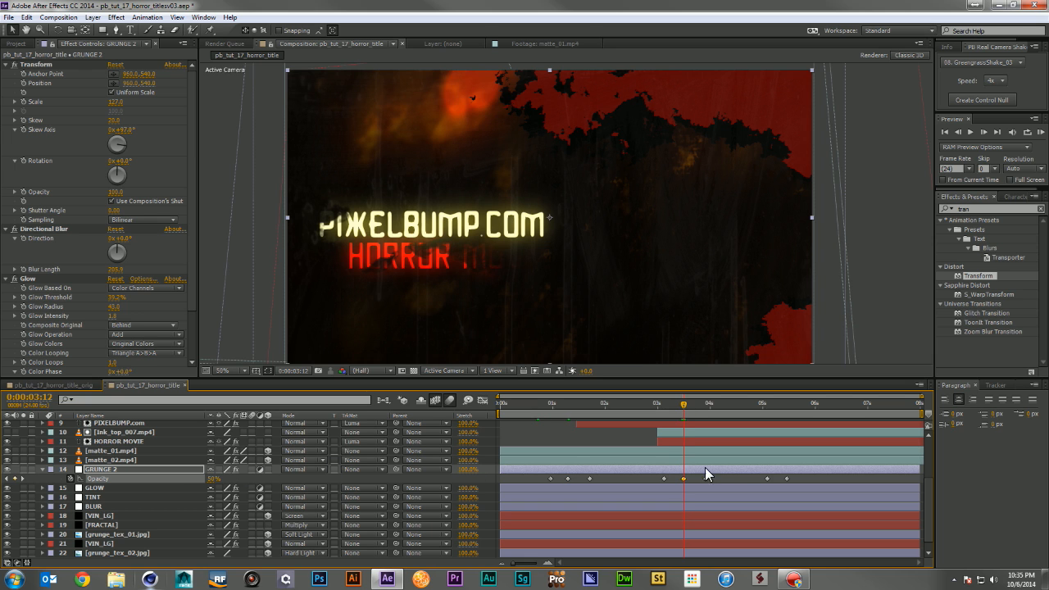
key(KP_0)
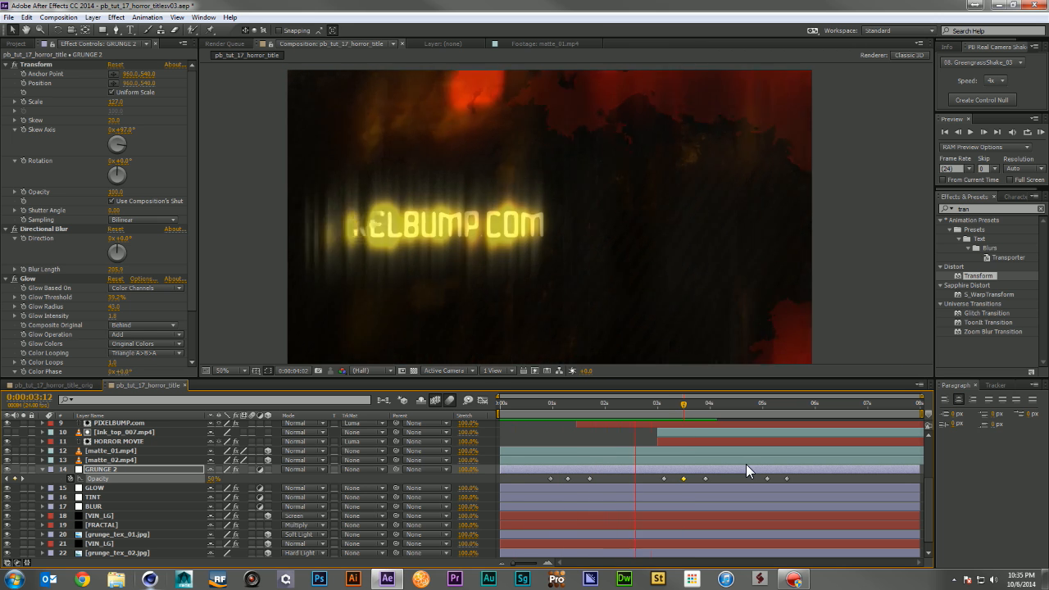
key(space)
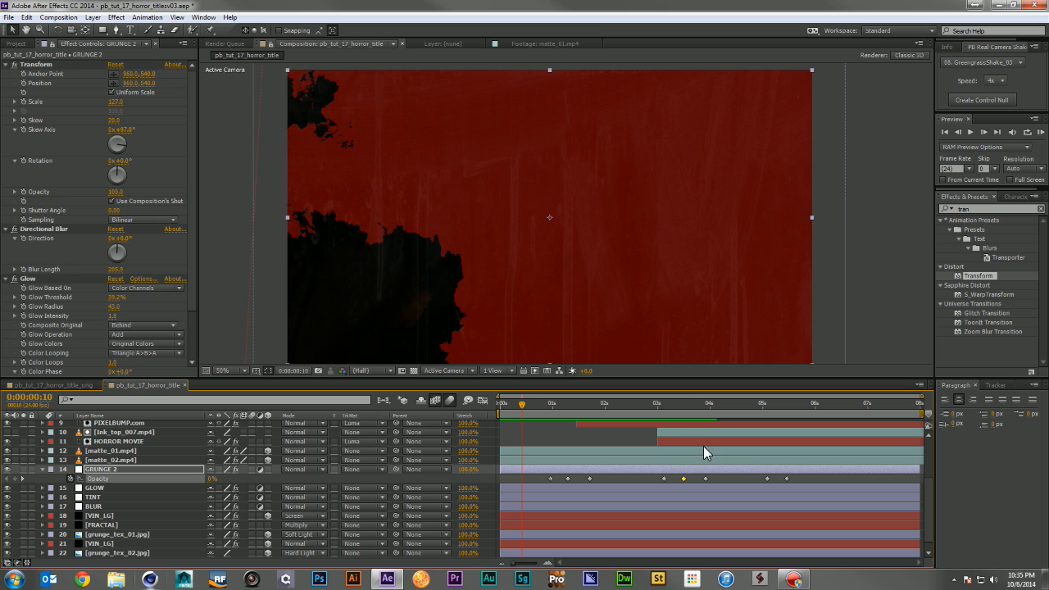
Step: Collapse the GRUNGE 2 properties and add pb_bp_splatter_lg_04.mov to the composition directly below matte_02.mp4
click(602, 438)
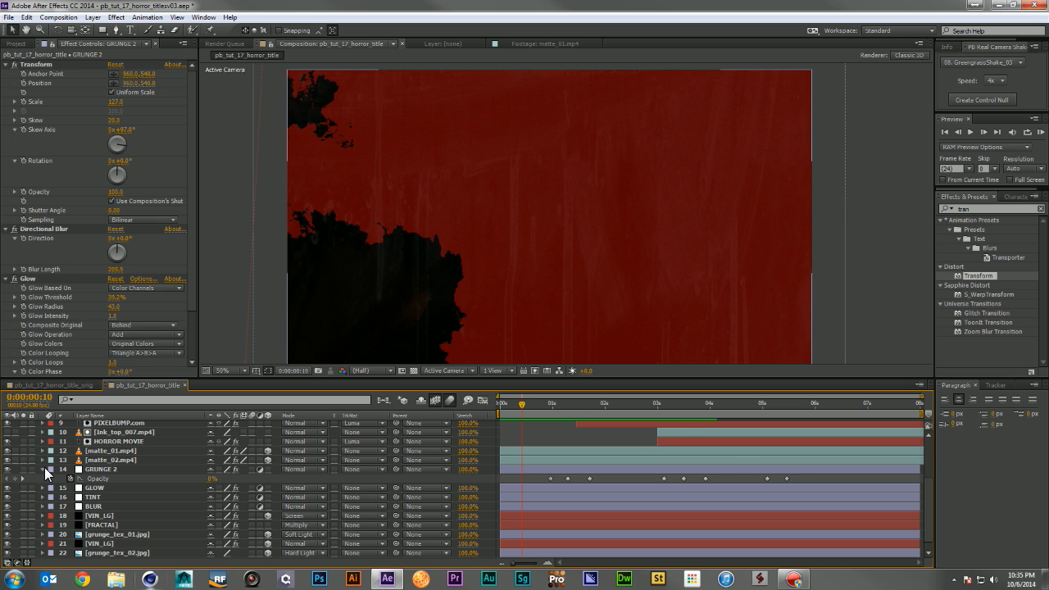
key(u)
drag(577, 405, 605, 423)
click(17, 43)
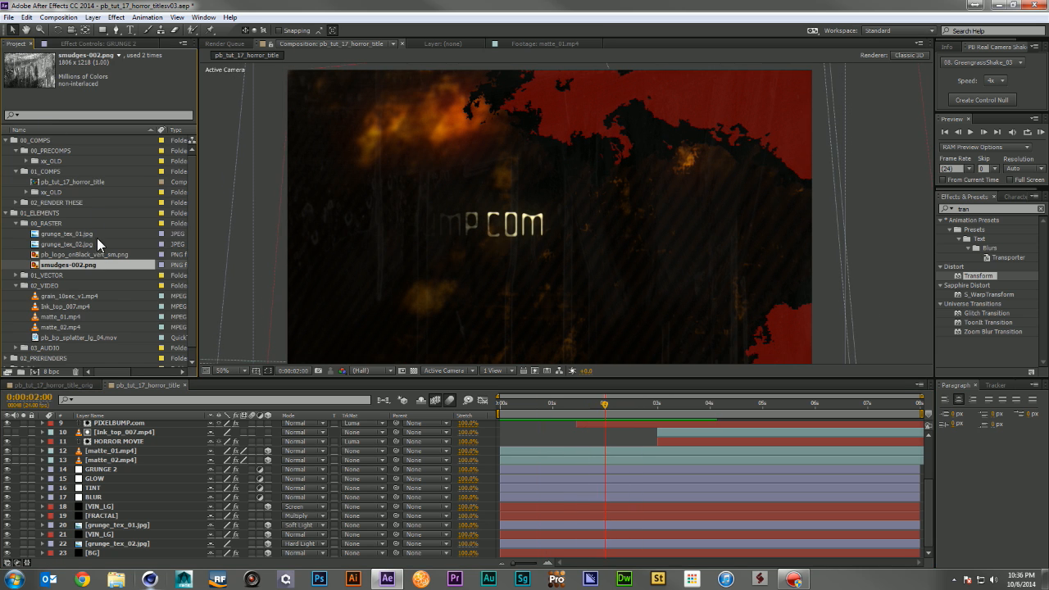
click(79, 338)
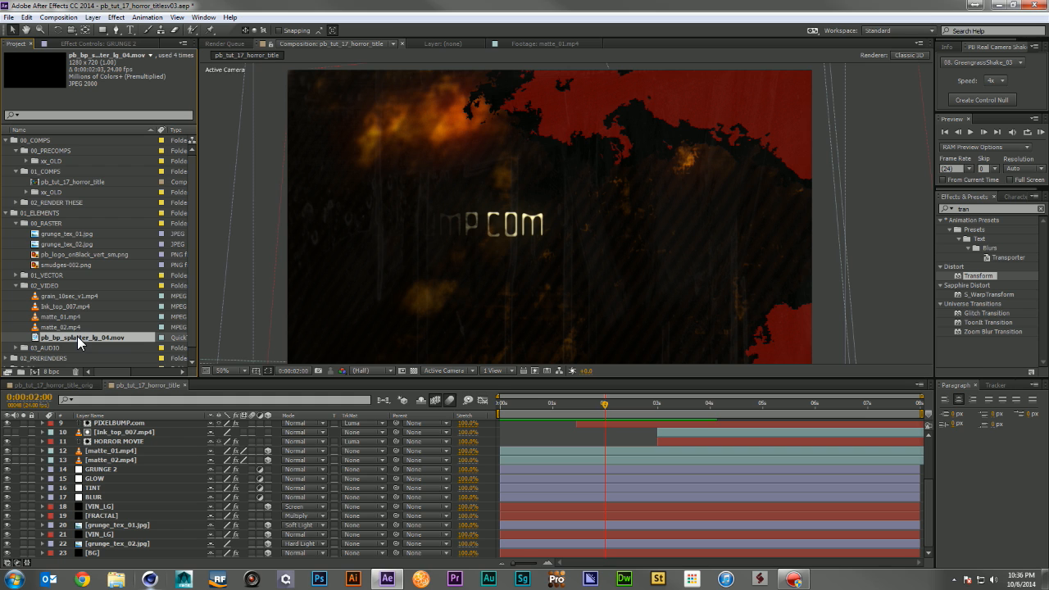
drag(79, 342, 142, 461)
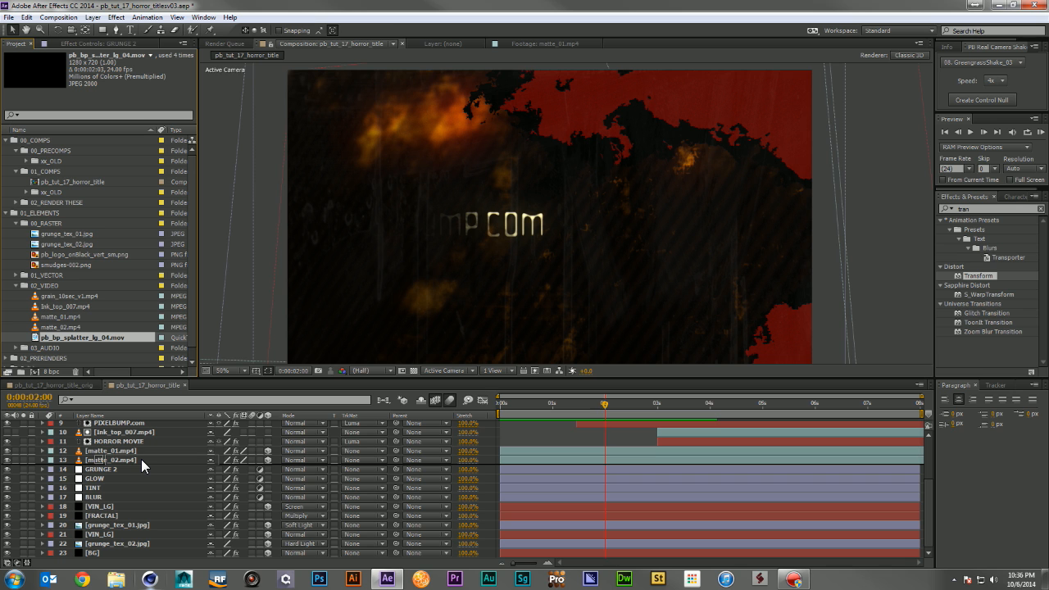
drag(141, 459, 141, 459)
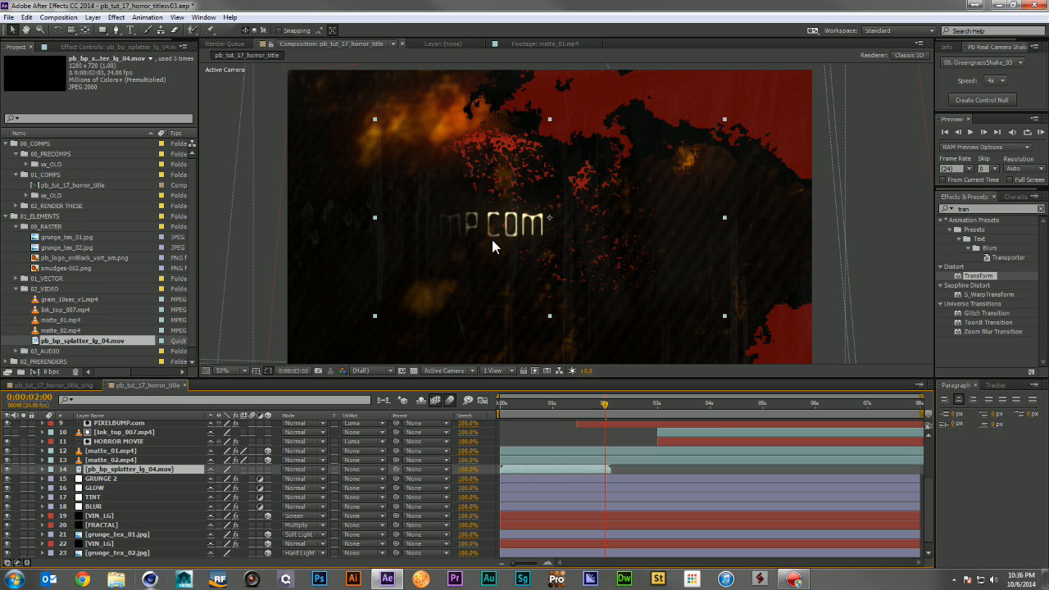
Step: Scale the splatter layer to 169% and position it as a 3D layer over the upper-left part of the frame
key(s)
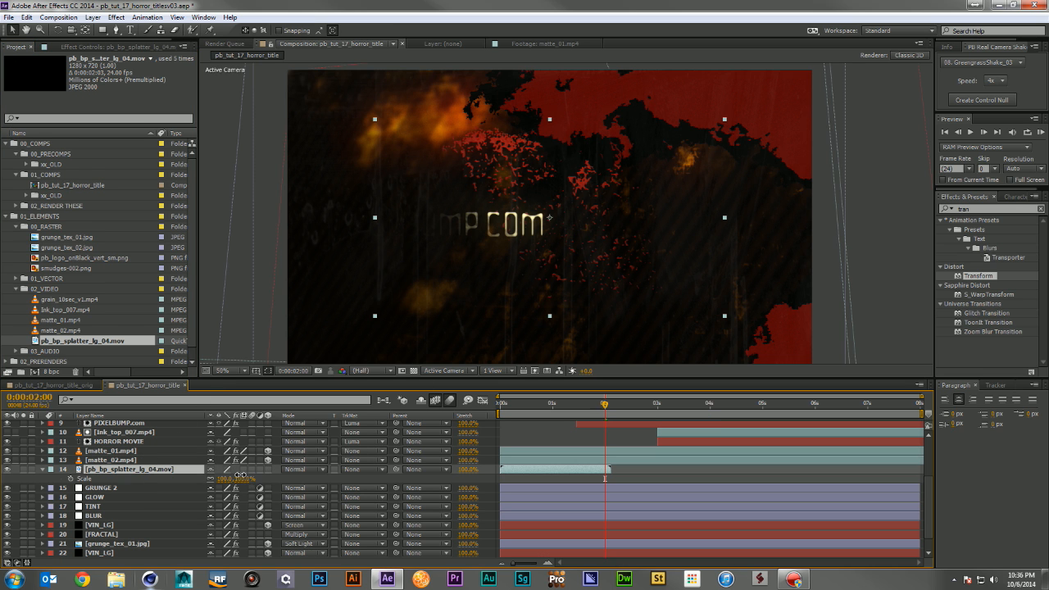
drag(243, 479, 299, 476)
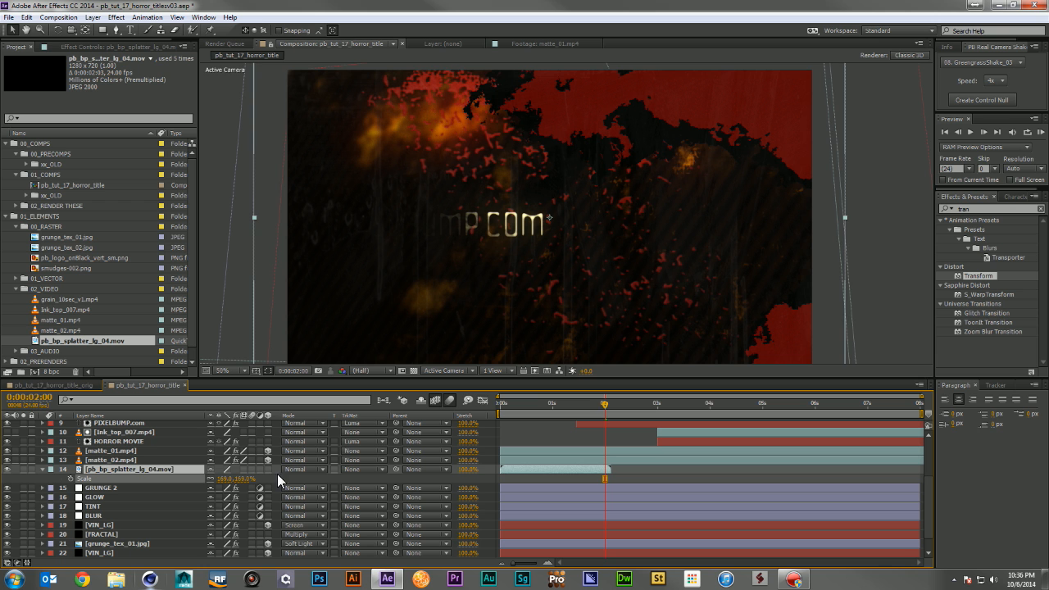
drag(473, 273, 293, 123)
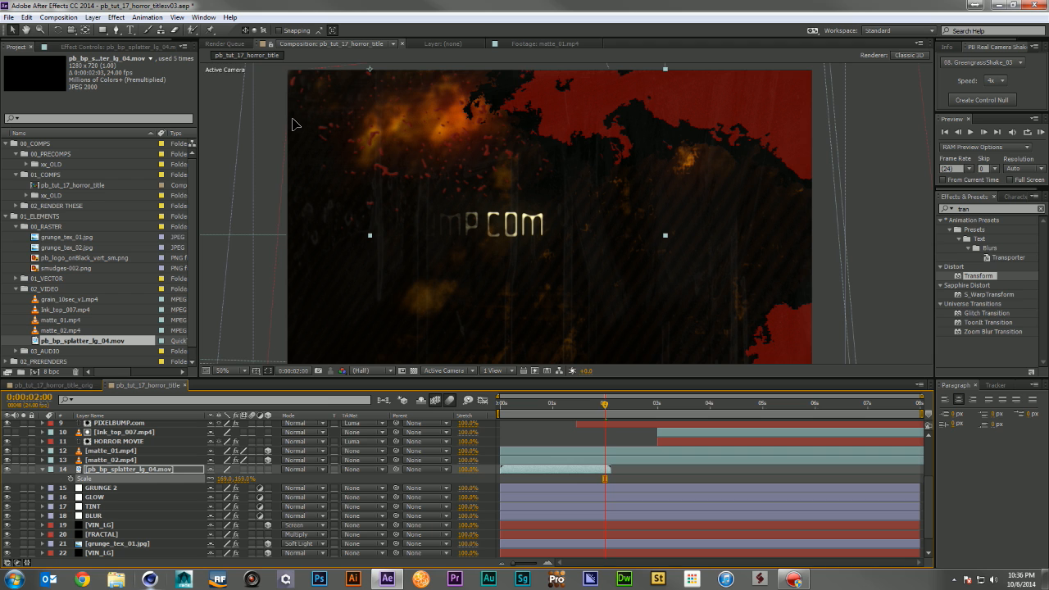
click(269, 469)
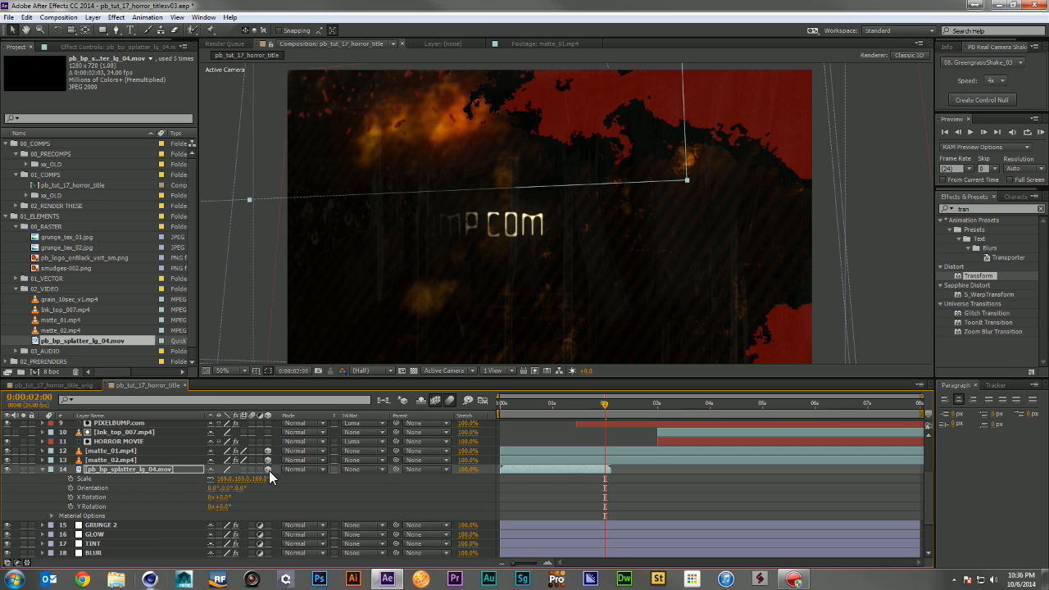
drag(426, 159, 485, 215)
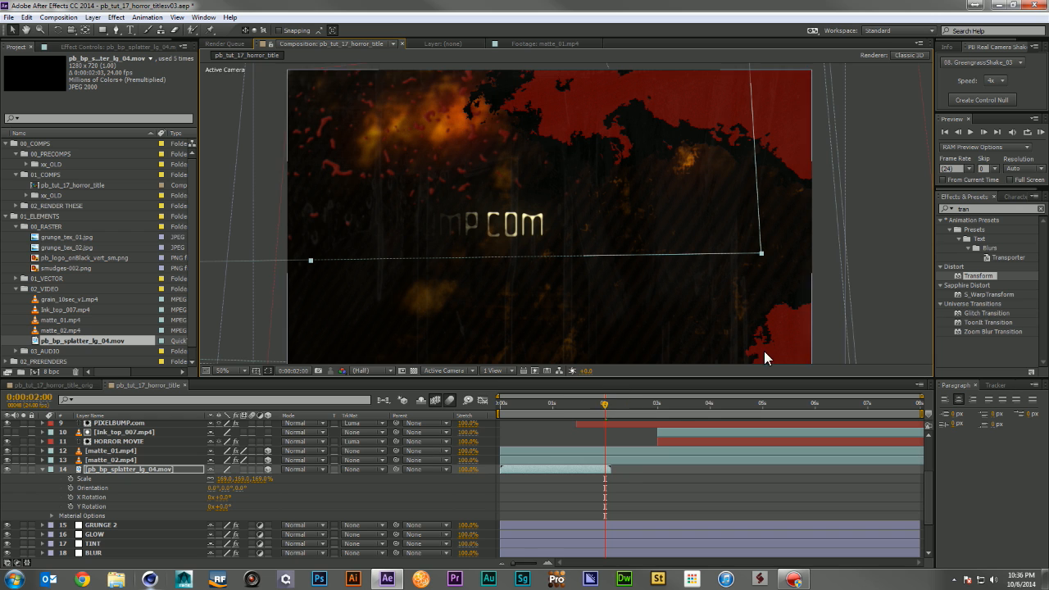
Step: Time-remap the splatter layer to extend it to the end of the composition, and shift it to start with the PIXELBUMP.com layer
key(ctrl+alt+t)
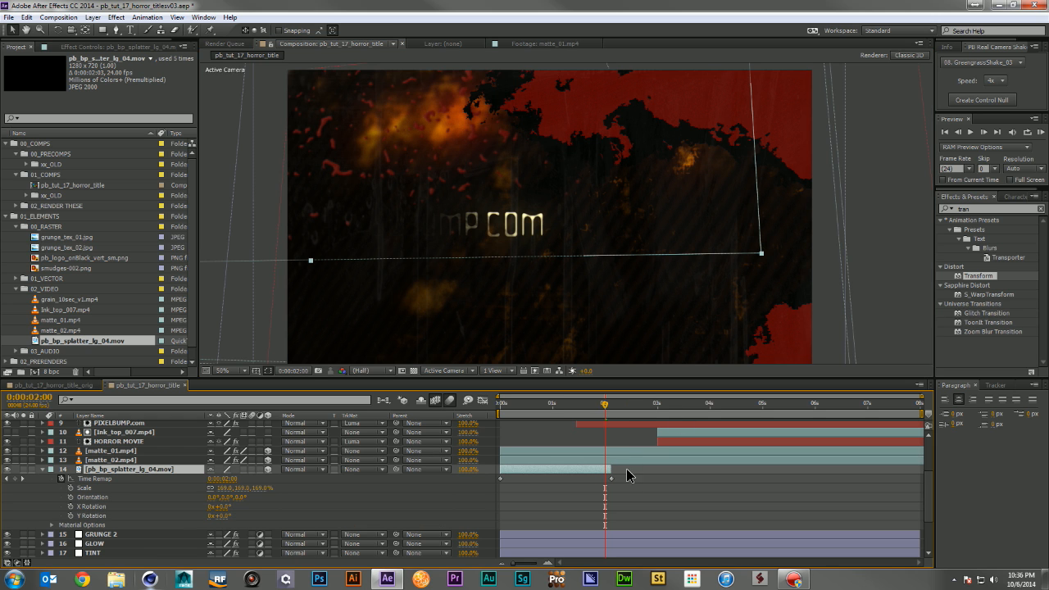
drag(614, 466, 922, 466)
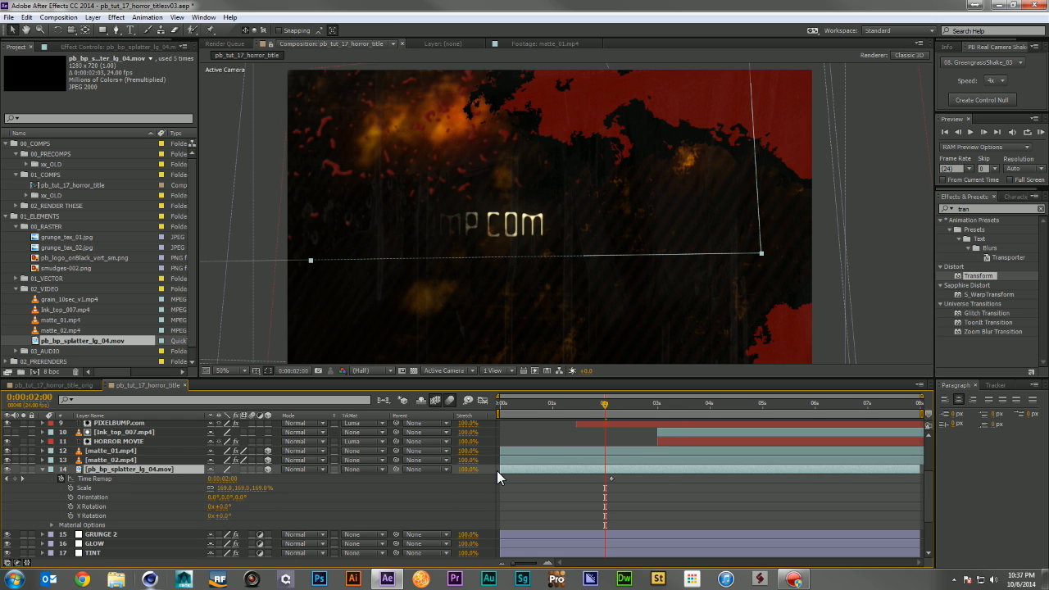
drag(536, 408, 590, 413)
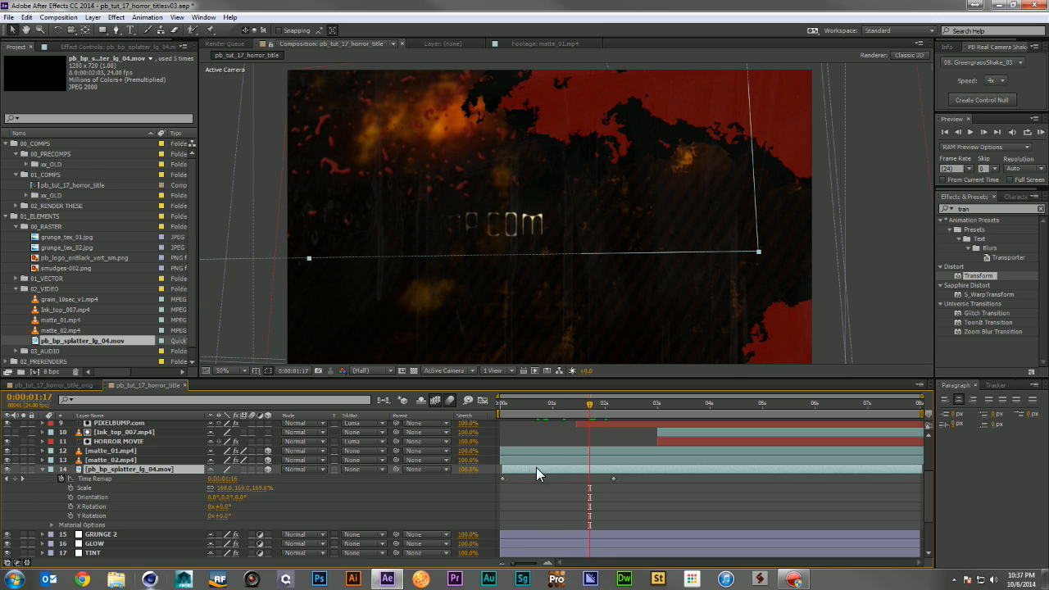
drag(536, 468, 600, 469)
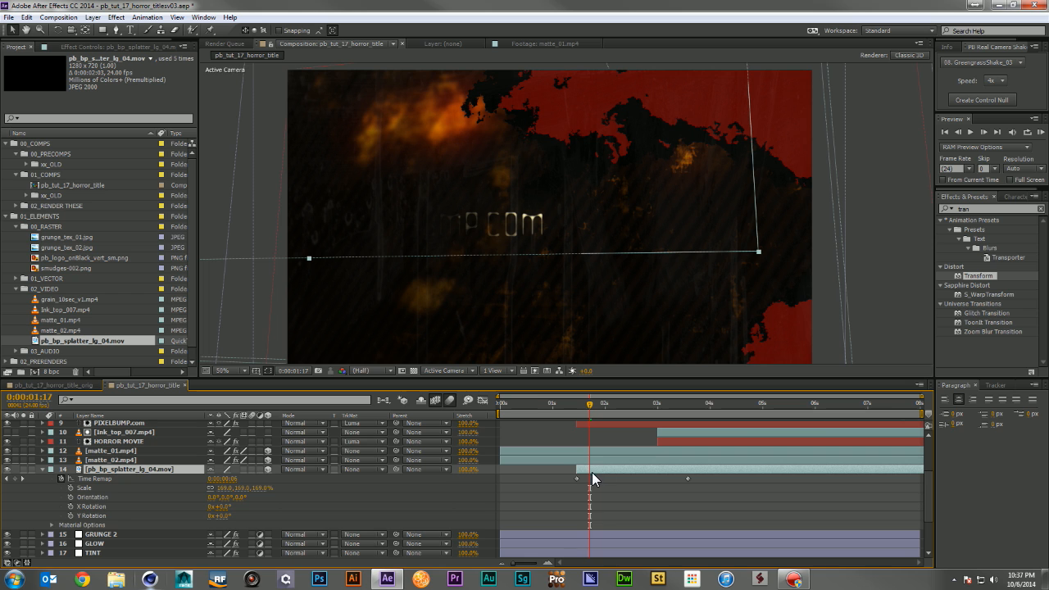
Step: Duplicate the splatter layer, placing the lower copy rotated about 109° at the right of the frame and starting about one second later
key(ctrl+d)
click(118, 477)
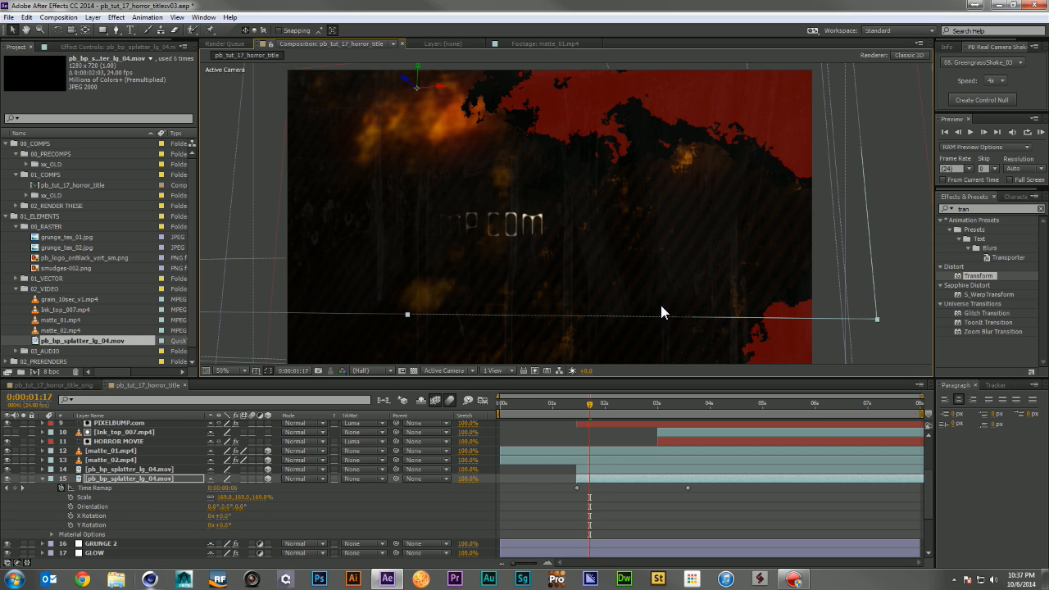
key(r)
drag(242, 487, 380, 277)
drag(566, 252, 735, 305)
drag(595, 477, 638, 480)
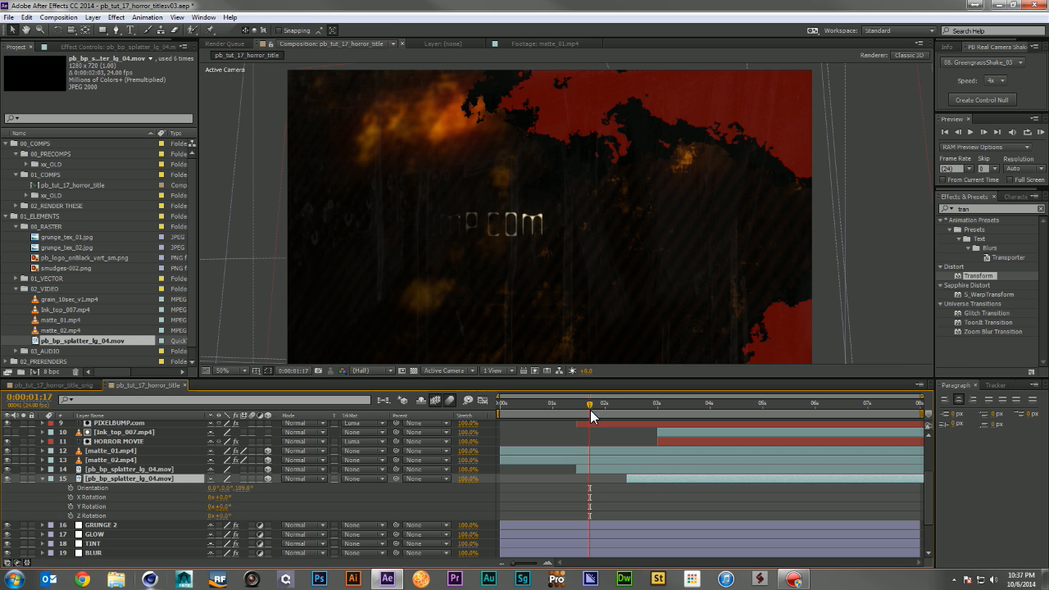
Step: Scale the rotated splatter copy to 89% and move it closer to the right edge of the frame
drag(601, 407, 690, 411)
key(s)
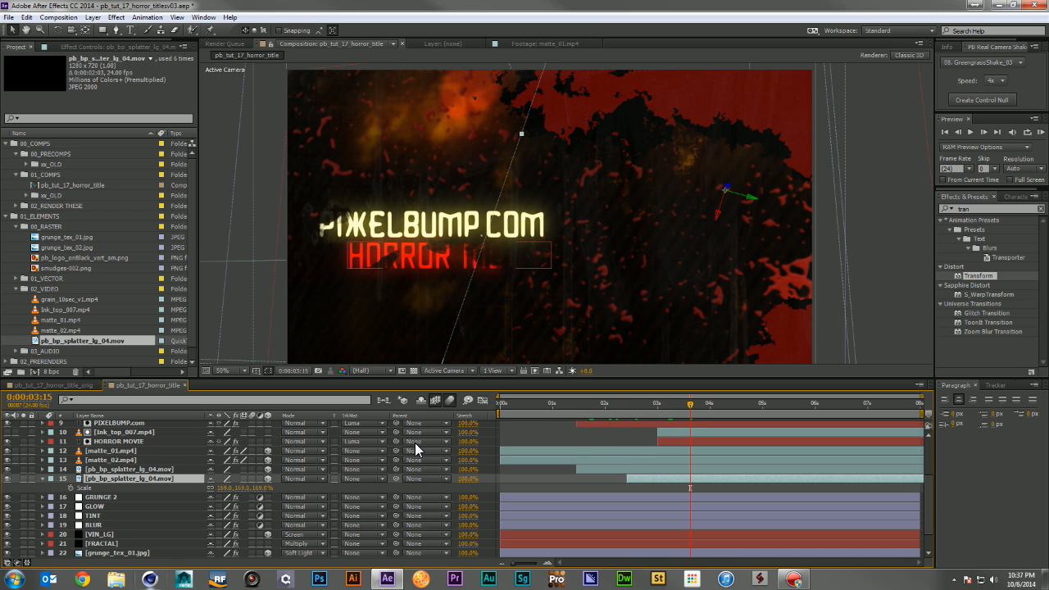
drag(269, 493, 235, 498)
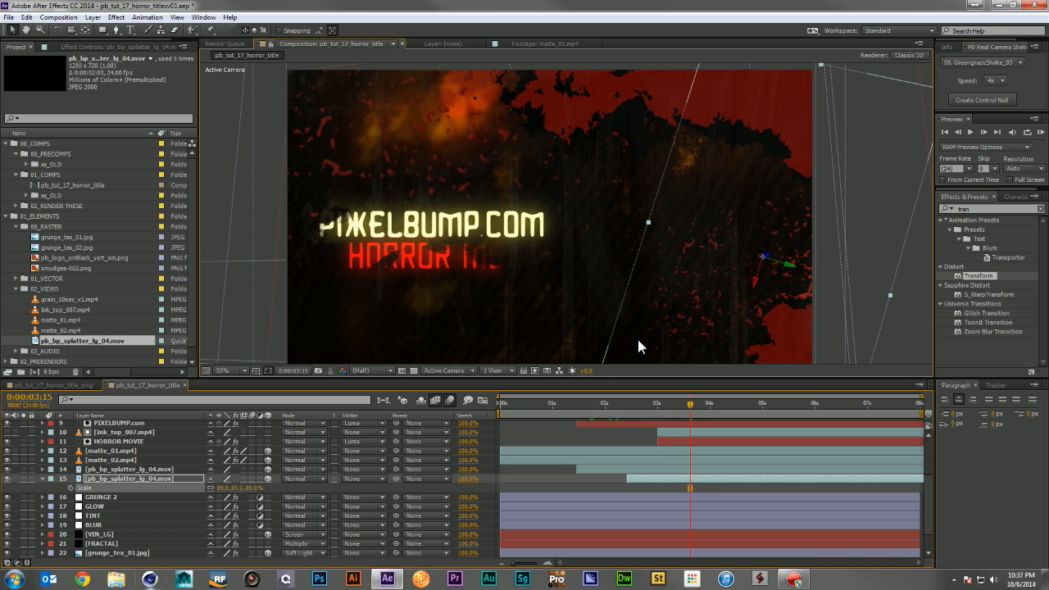
click(638, 345)
Step: Duplicate the rotated splatter layer and set the current time to the GRUNGE opacity keyframe at 0:00:03:09
click(160, 482)
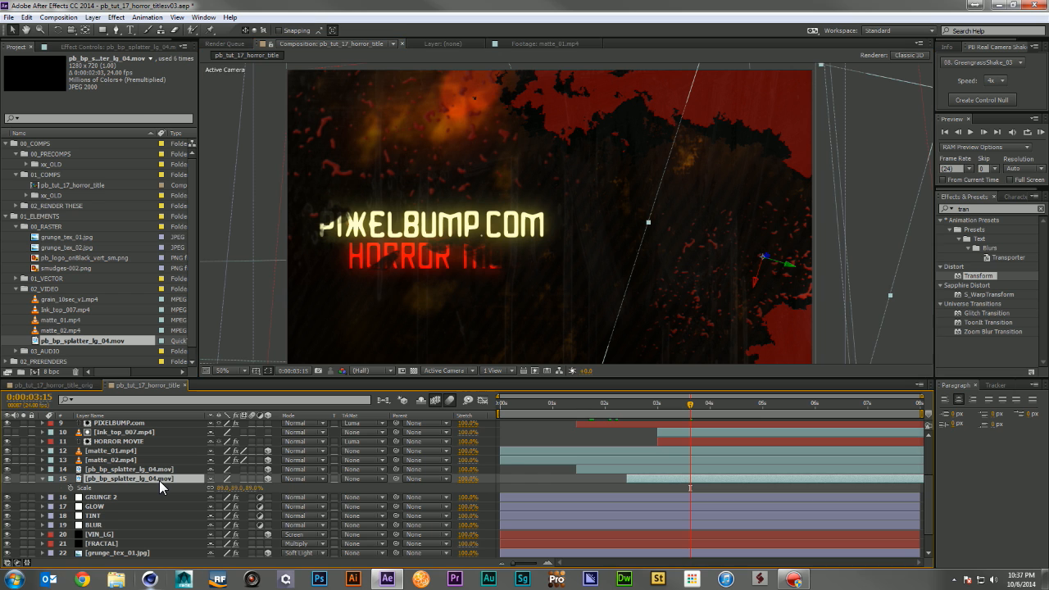
key(ctrl+d)
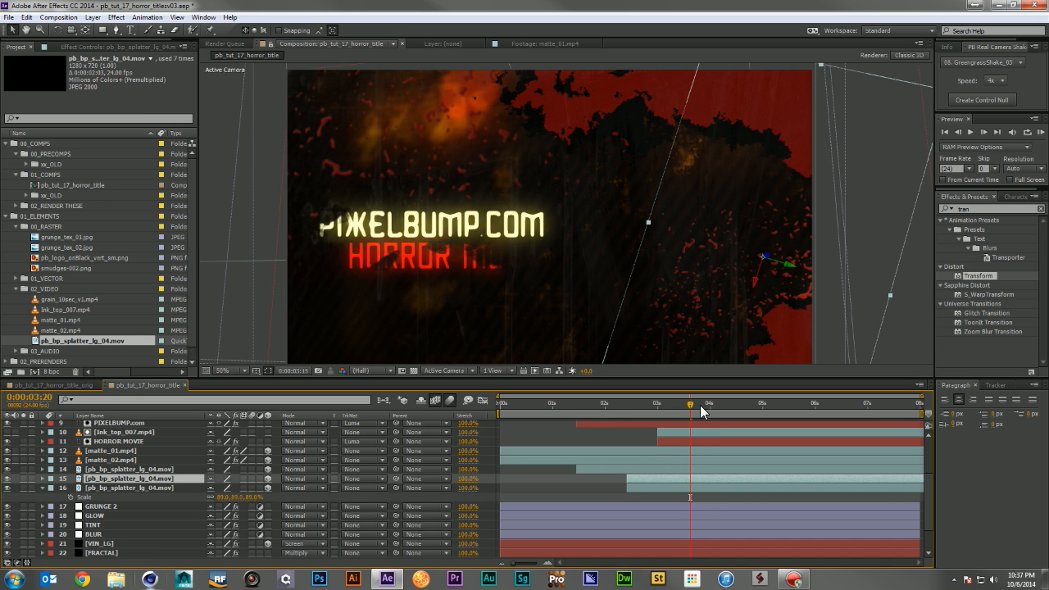
drag(701, 405, 708, 405)
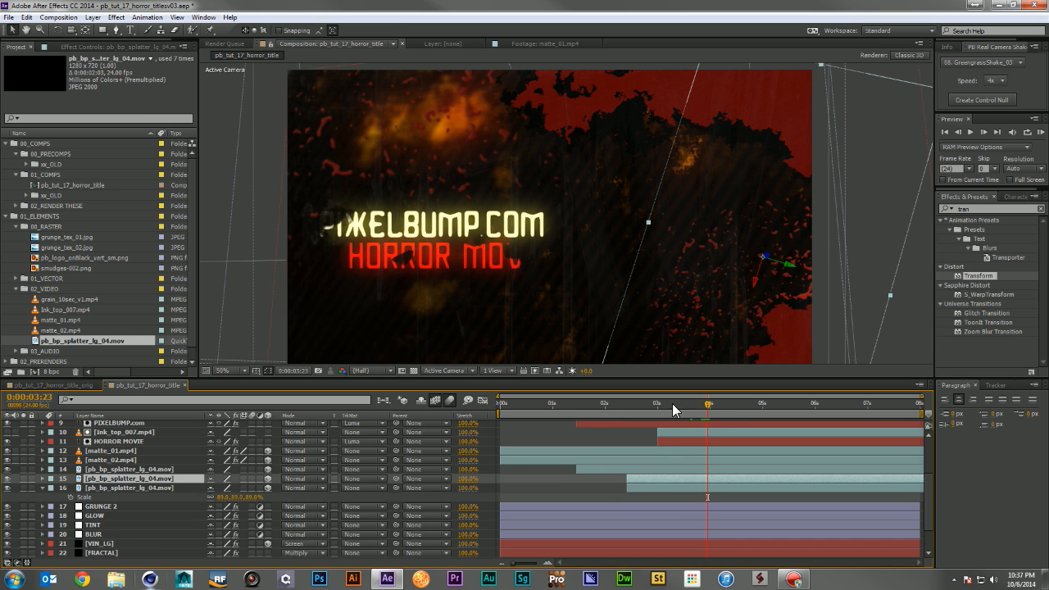
scroll(667, 437, up, 3)
click(688, 422)
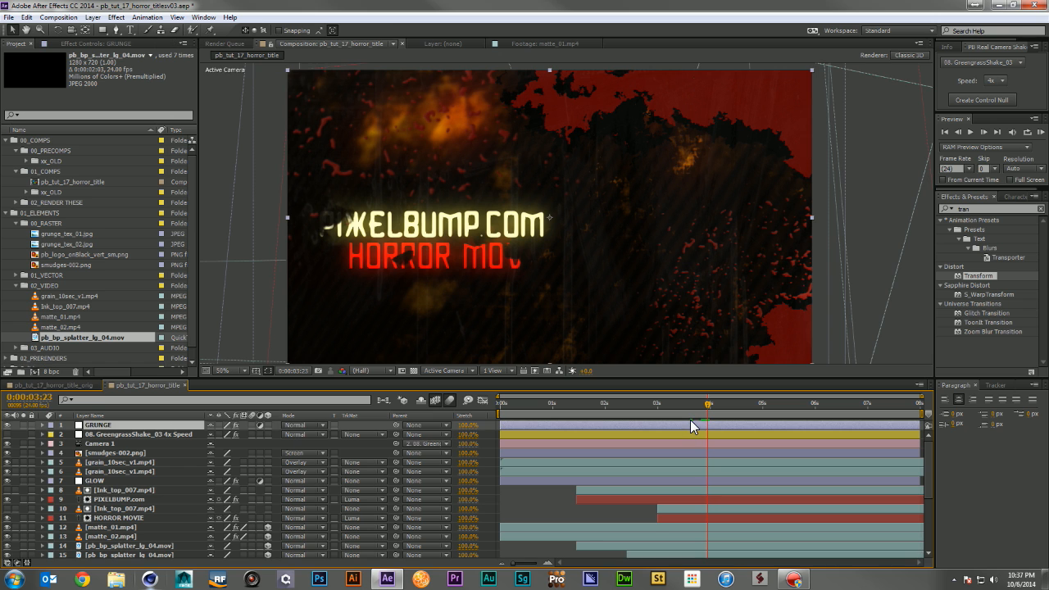
key(t)
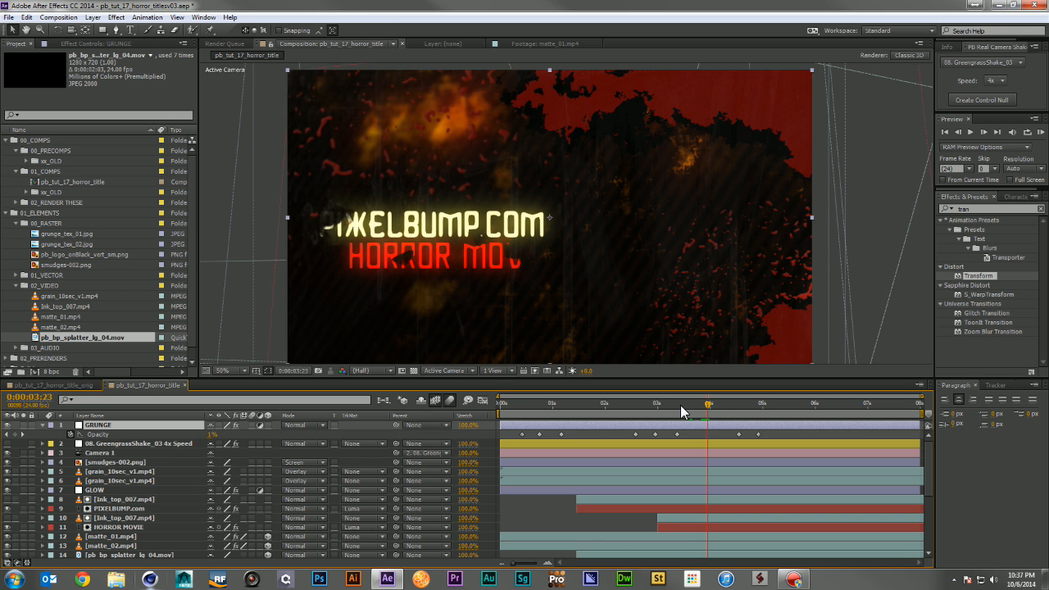
drag(681, 405, 678, 405)
Step: Make the lowest splatter layer start together with the HORROR MOVIE layer and scale it to 151%
scroll(687, 451, down, 4)
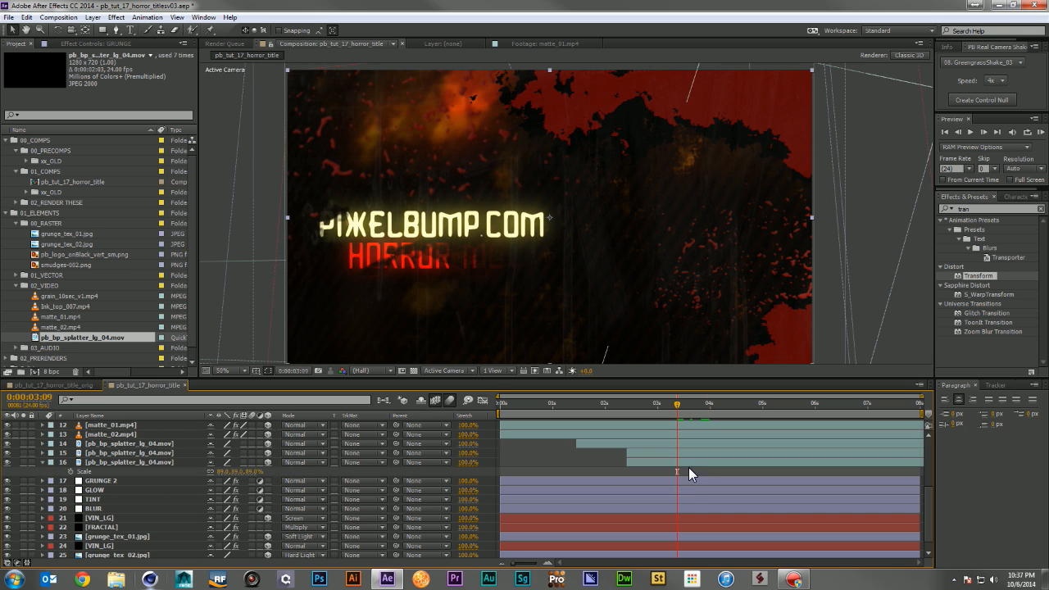
double_click(675, 464)
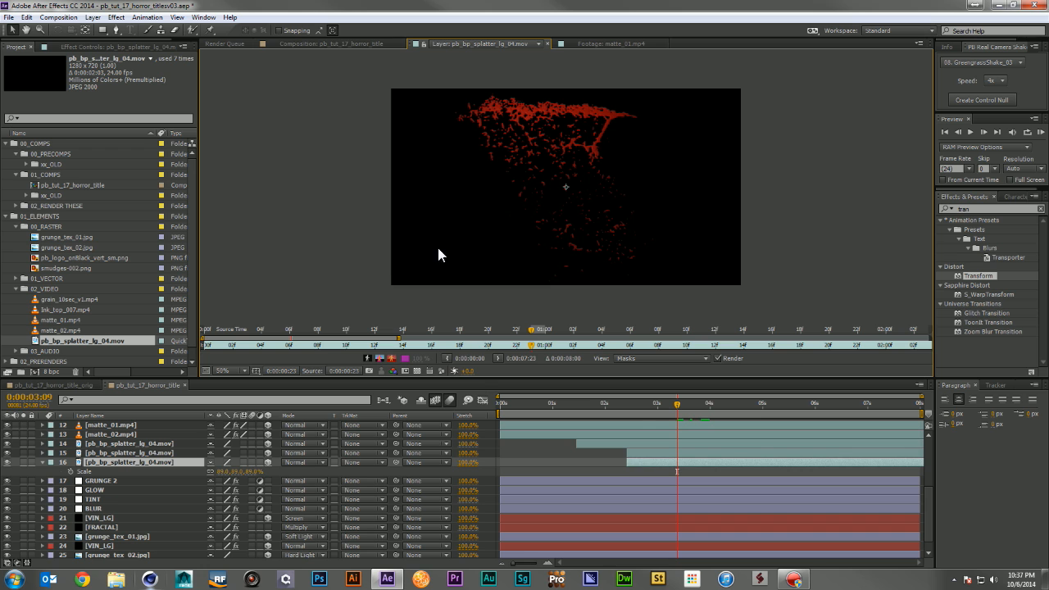
click(330, 44)
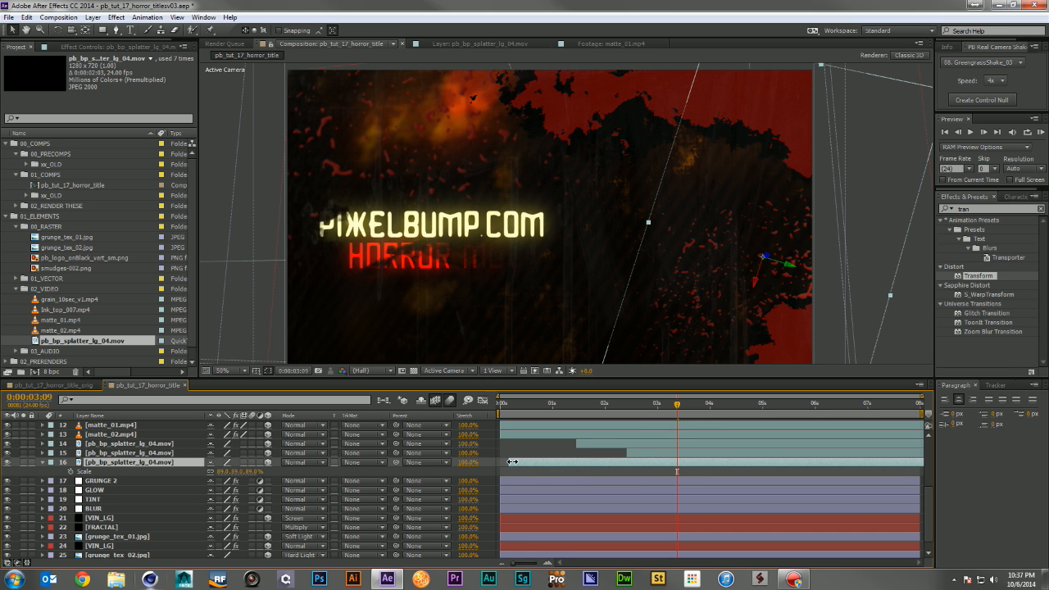
drag(511, 464, 658, 465)
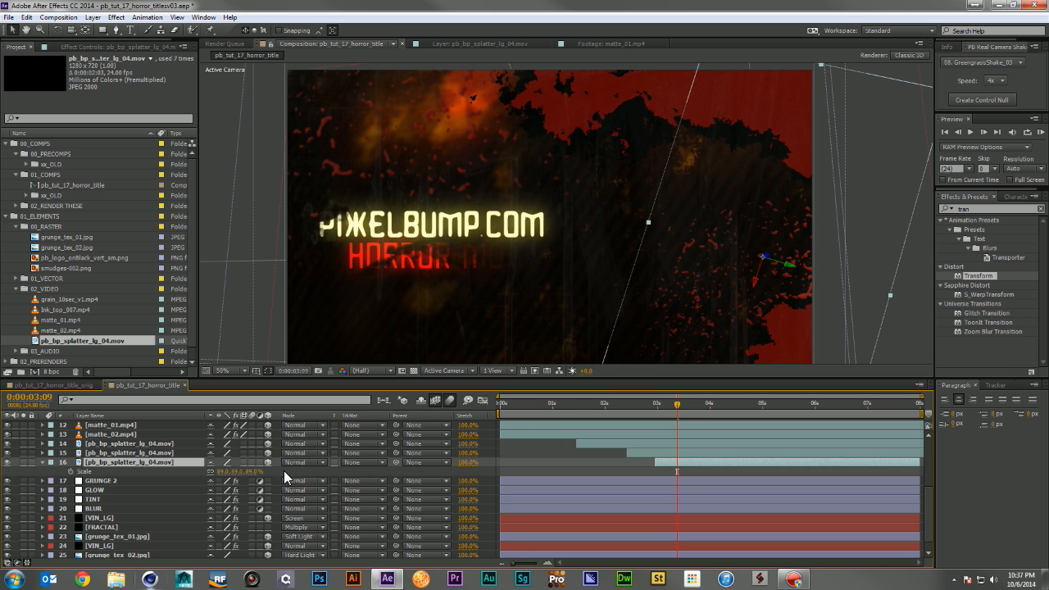
drag(252, 478, 450, 382)
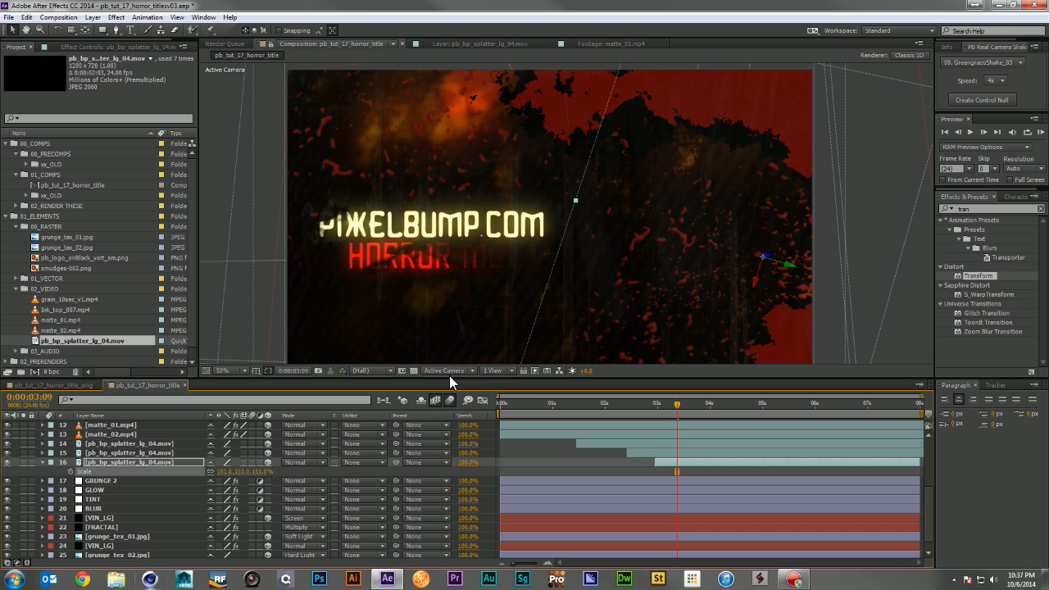
Step: Set the lowest splatter layer's Z orientation to 326° and shift it slightly in the frame's lower-right area
key(r)
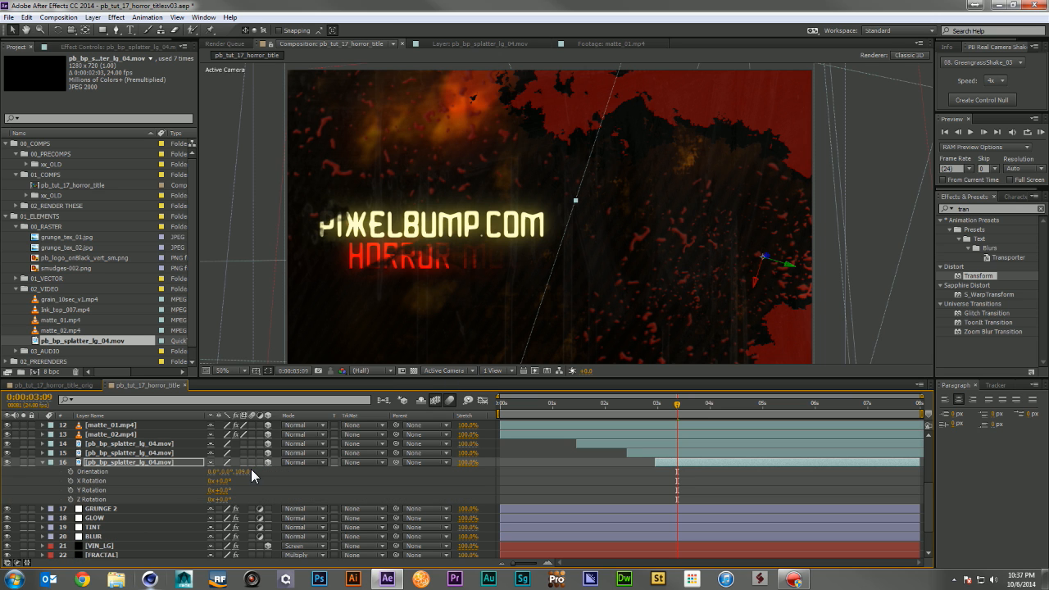
drag(242, 471, 179, 480)
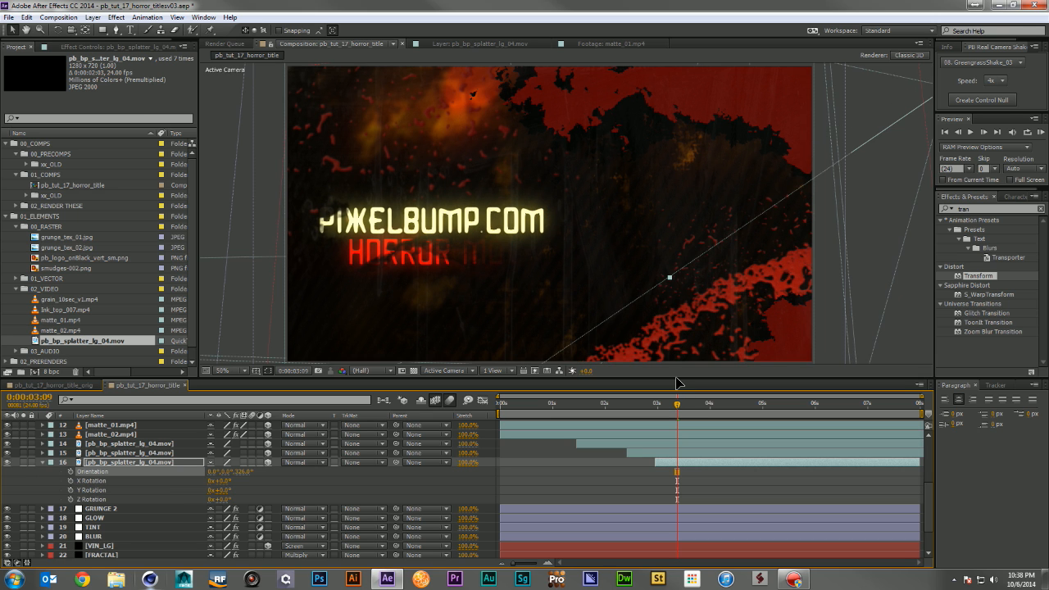
drag(676, 378, 675, 367)
Step: Apply Fast Blur to the lowest splatter layer with a Blurriness of 5
click(985, 210)
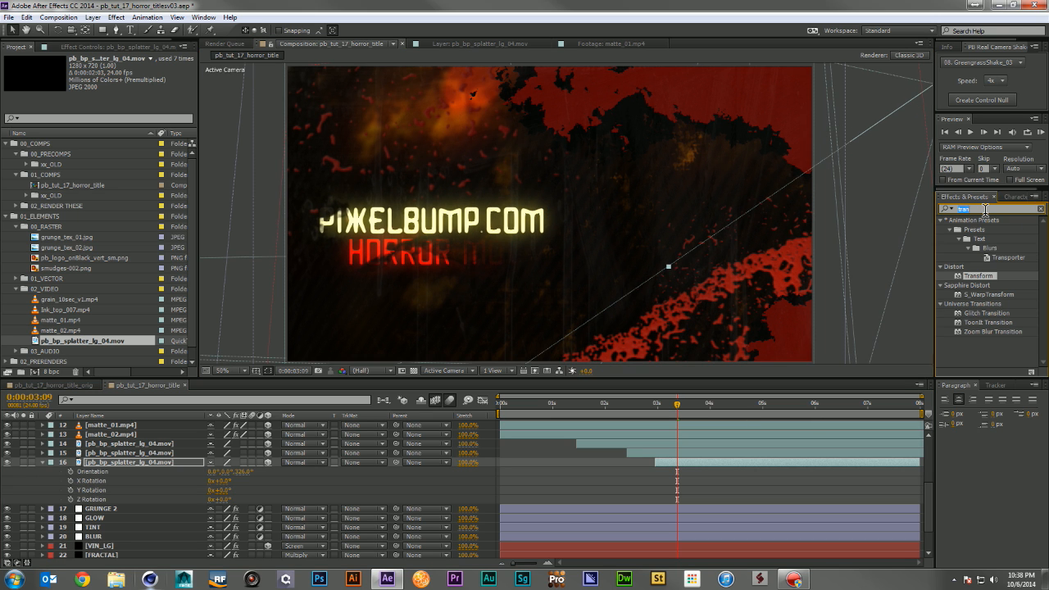
text(fast)
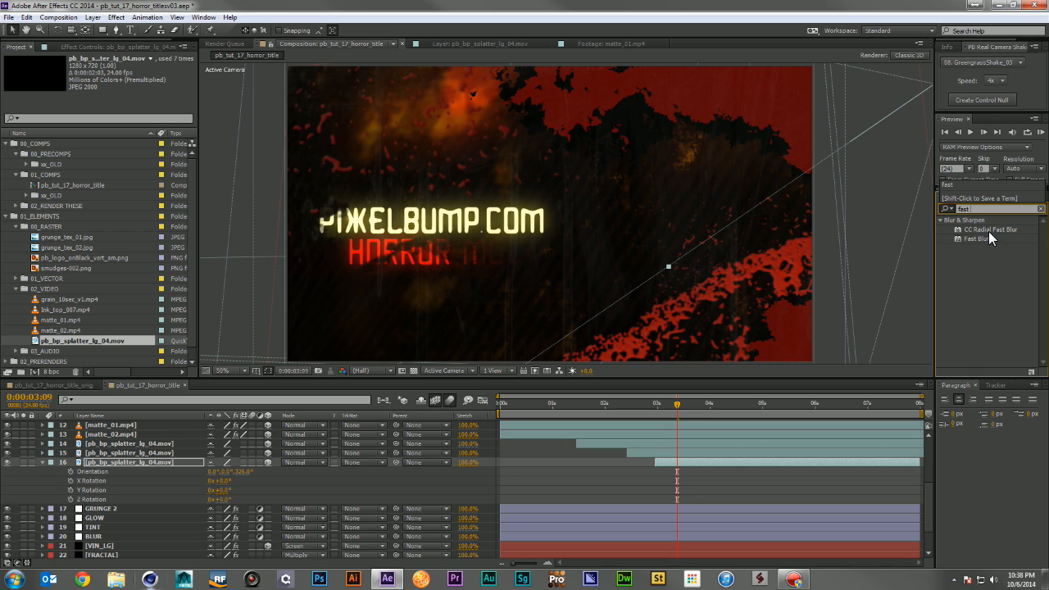
drag(983, 237, 670, 464)
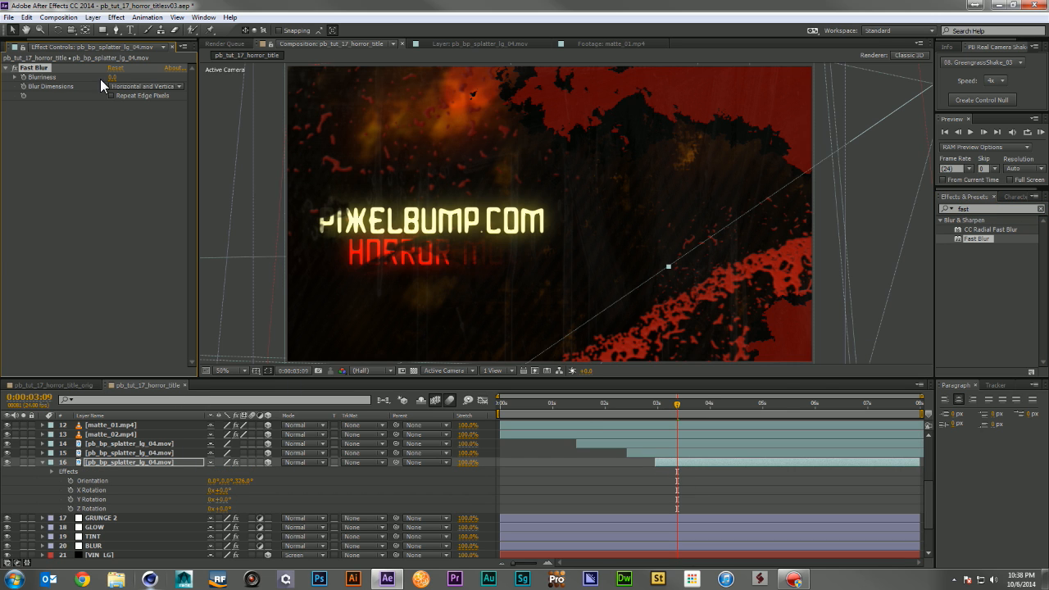
mouse_move(116, 74)
mouse_down()
mouse_move(125, 76)
mouse_move(116, 84)
mouse_up()
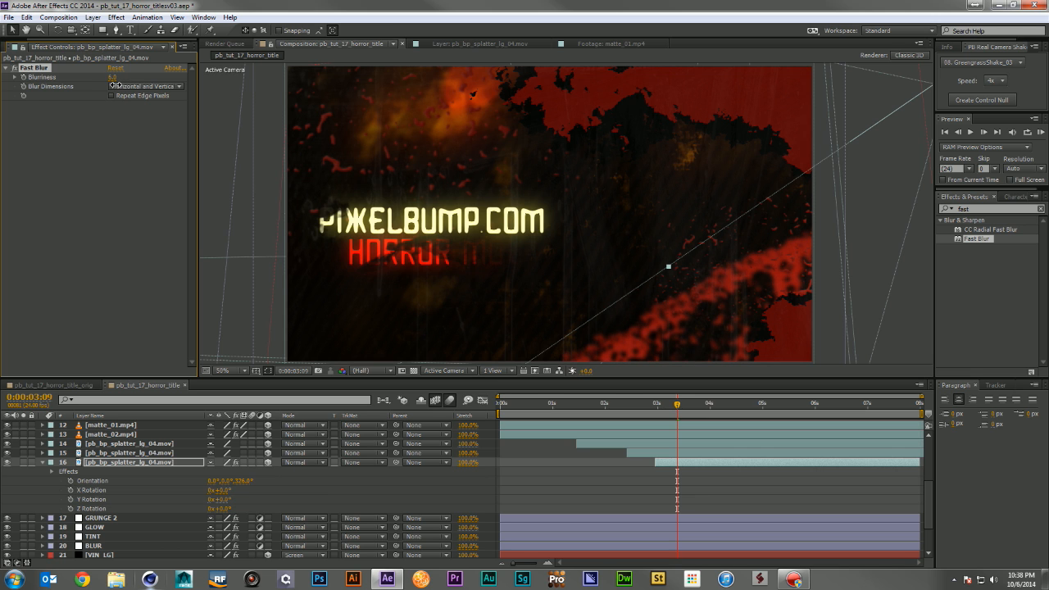
Step: Push the blurred splatter deeper in Z, scale it to 257% and reposition it at the lower right of the frame
click(159, 461)
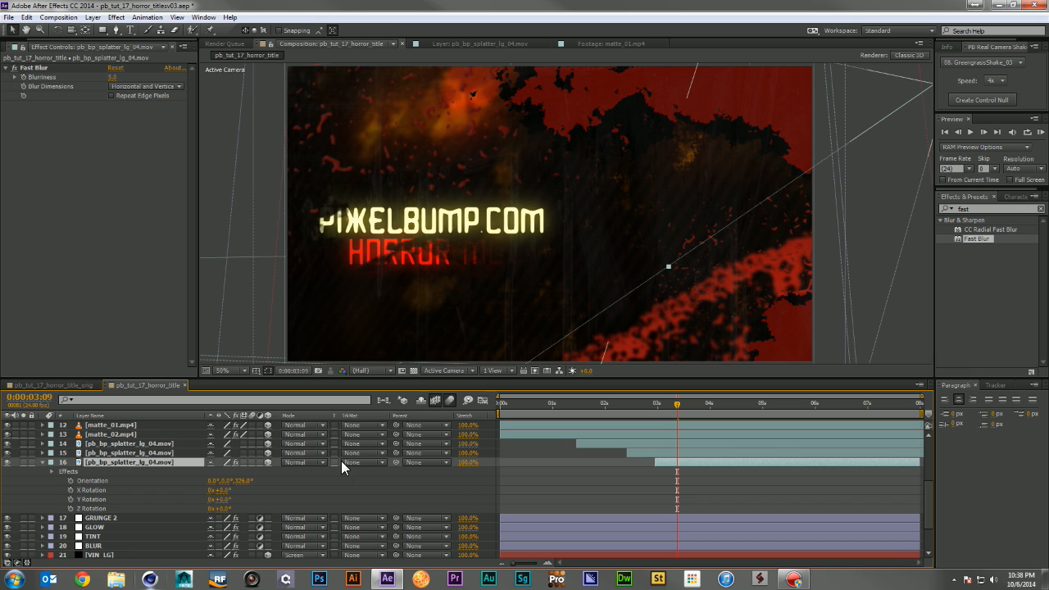
key(p)
drag(259, 473, 335, 469)
key(s)
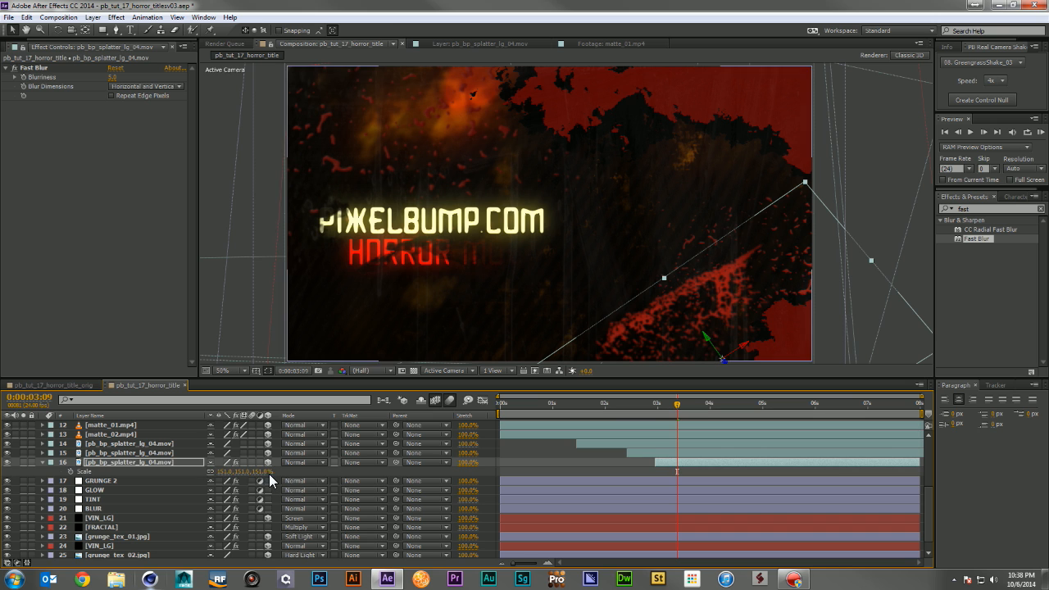
drag(263, 472, 327, 464)
drag(707, 256, 691, 346)
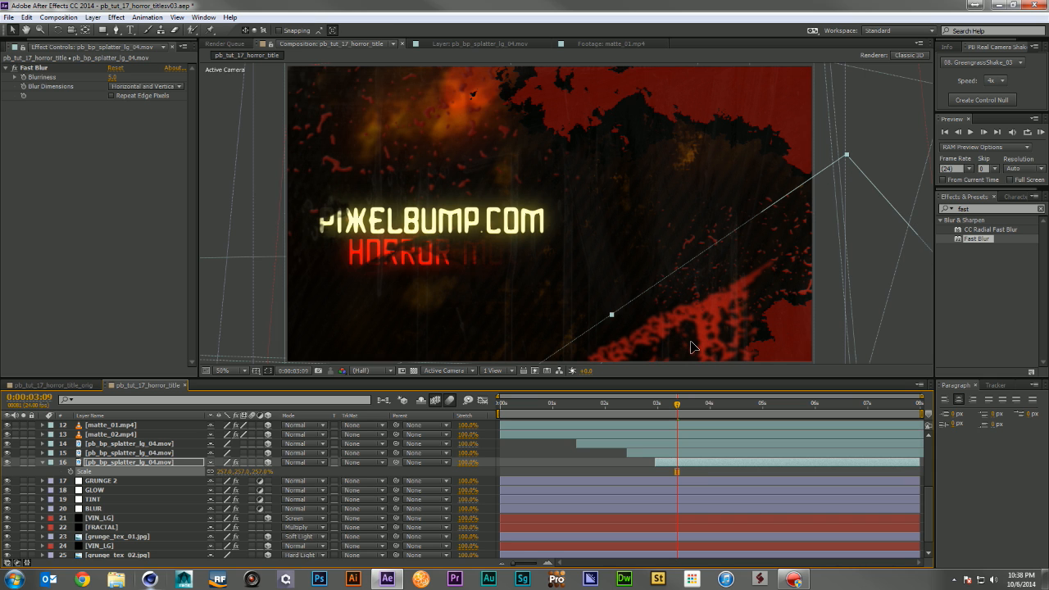
Step: Preview the animation from the beginning and collapse the open properties of the lowest splatter and GRUNGE layers
key(KP_0)
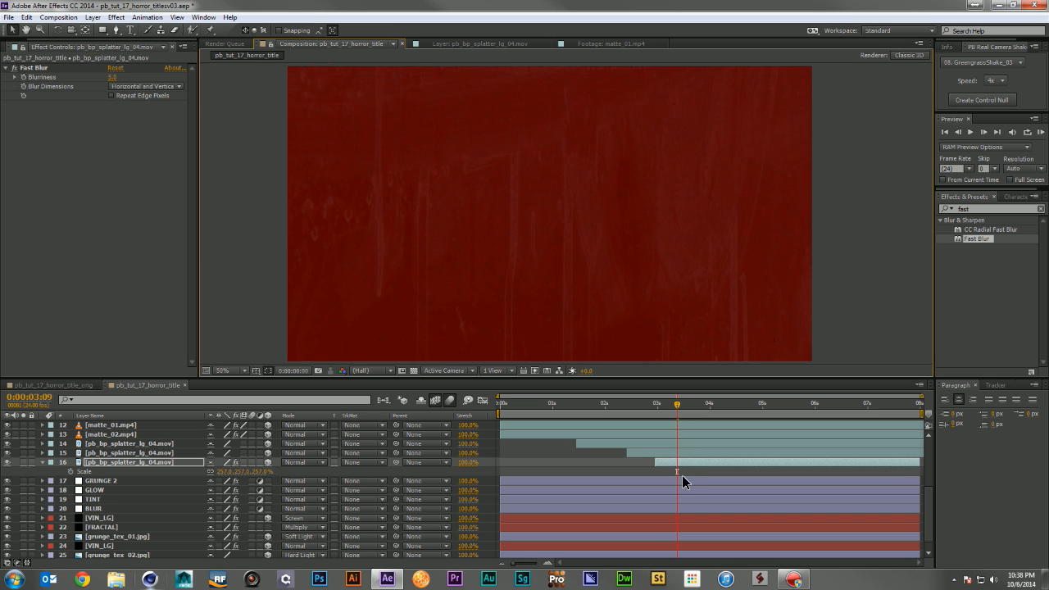
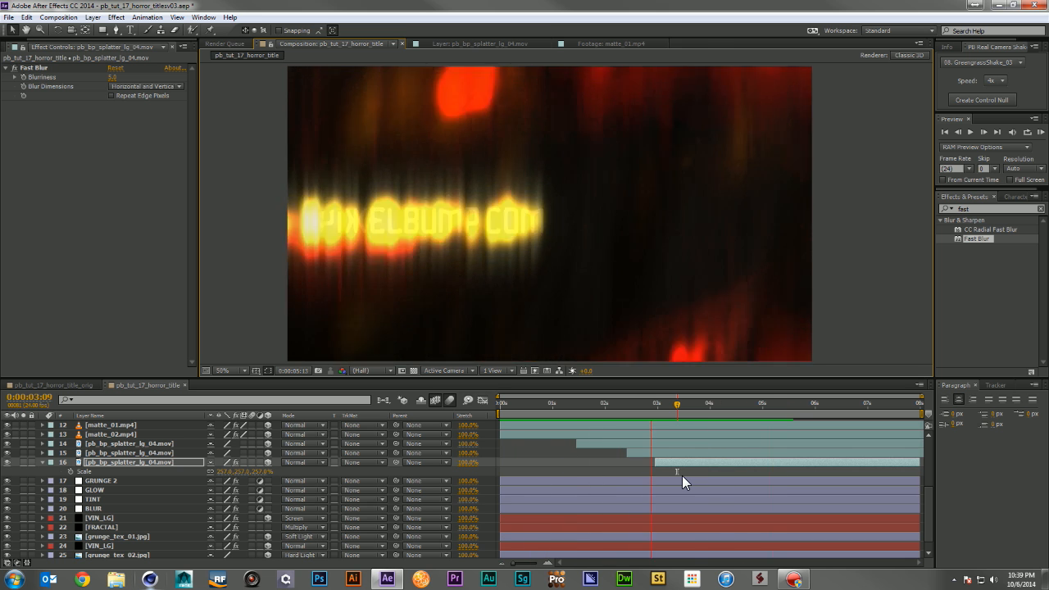
key(space)
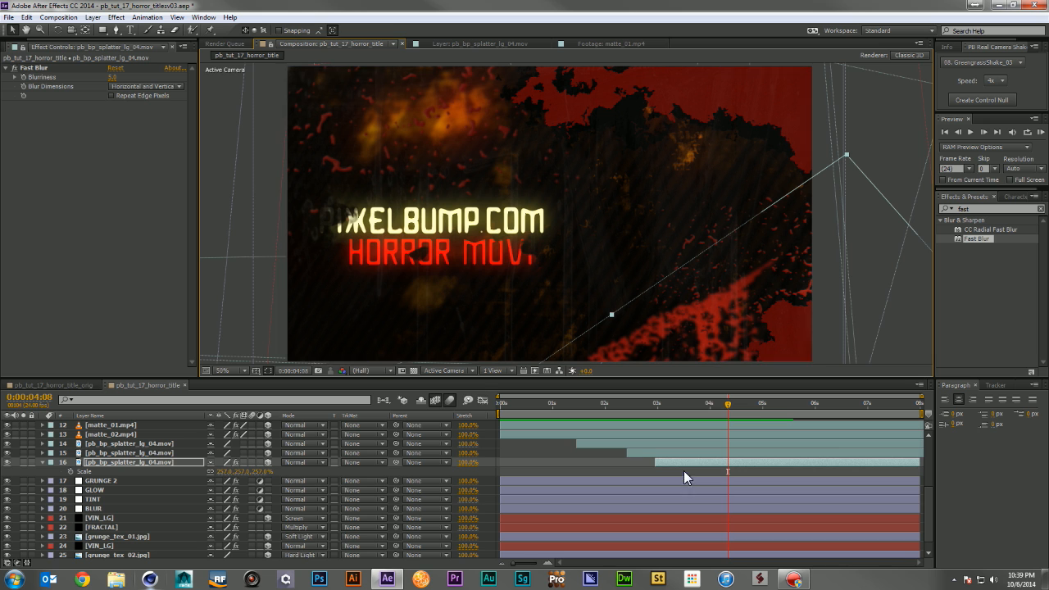
click(44, 461)
scroll(248, 448, up, 5)
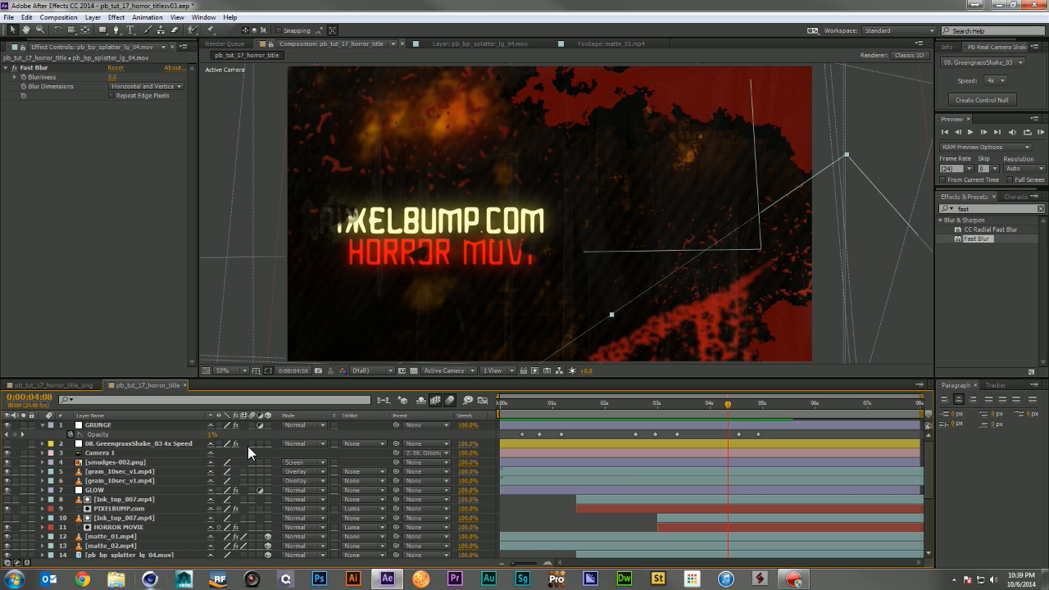
click(42, 426)
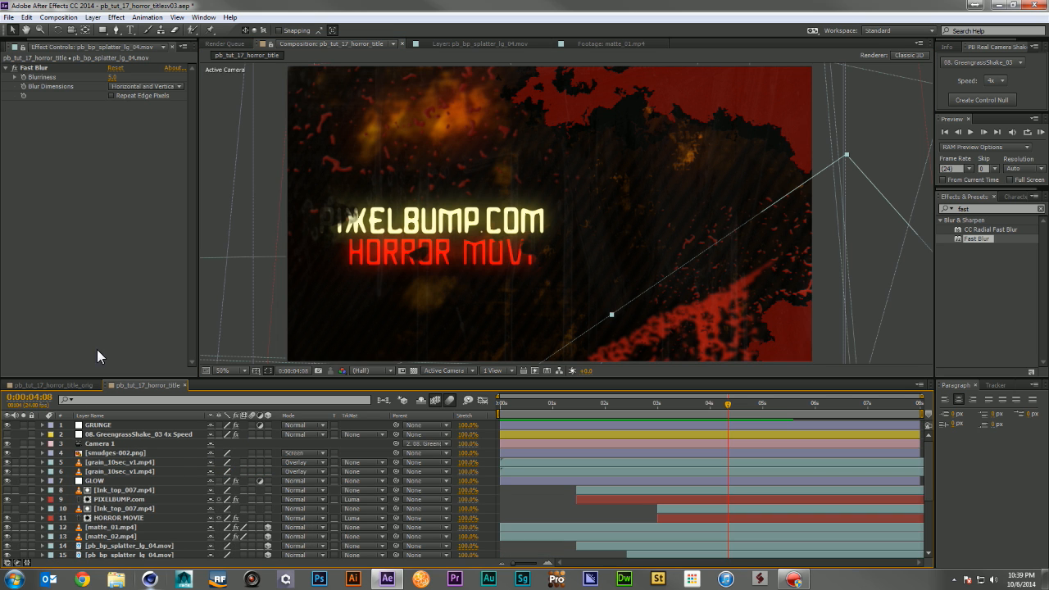
Step: Add pb_logo_onBlack_vert_sm.png as the topmost layer, centered in the frame, and set the current time to 0:00:05:01
click(4, 49)
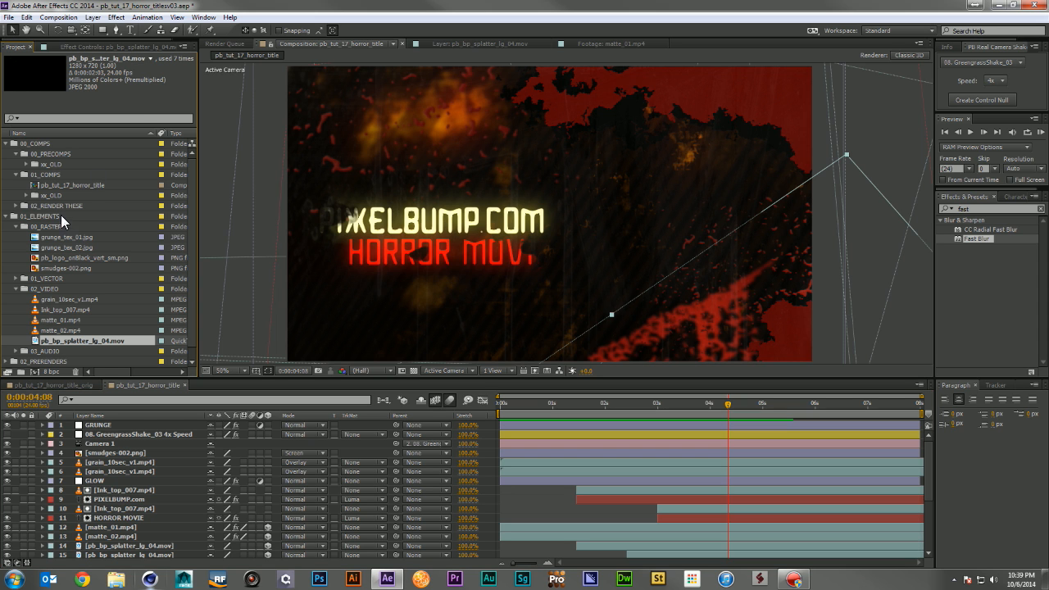
mouse_move(78, 258)
mouse_down()
mouse_move(149, 426)
mouse_move(163, 423)
mouse_up()
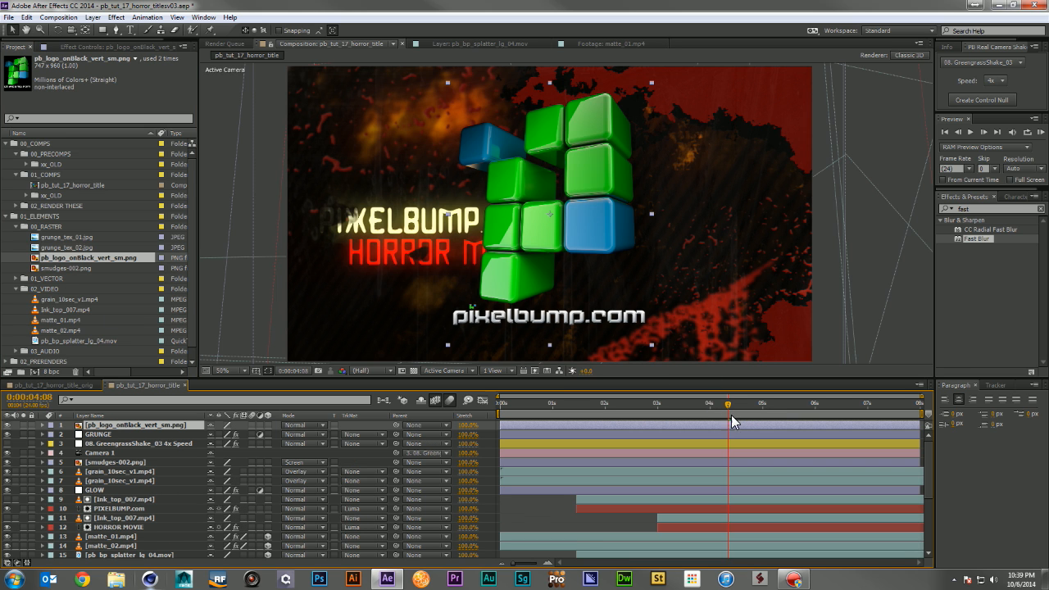
drag(732, 415, 764, 410)
Step: Duplicate the BG layer and the upper VIN_LG layer, placing both copies directly beneath the logo layer
scroll(578, 517, down, 4)
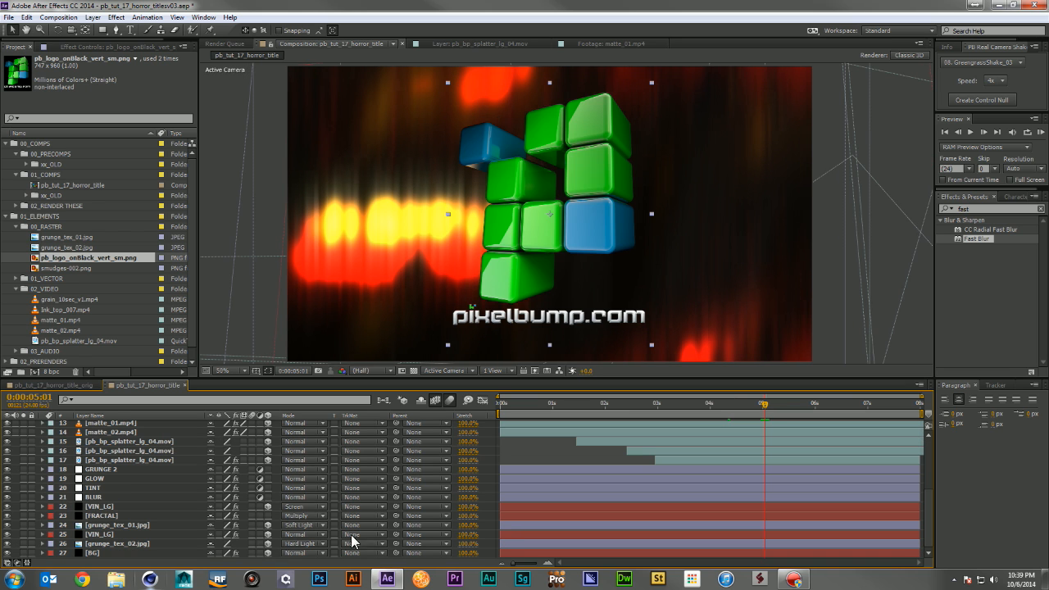
click(101, 555)
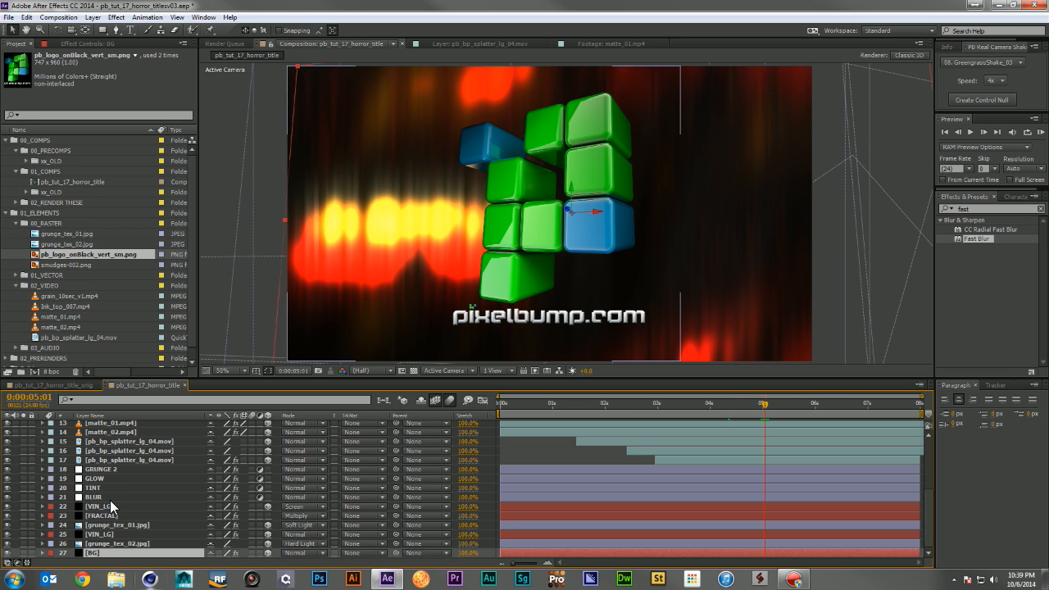
ctrl+click(110, 498)
click(115, 506)
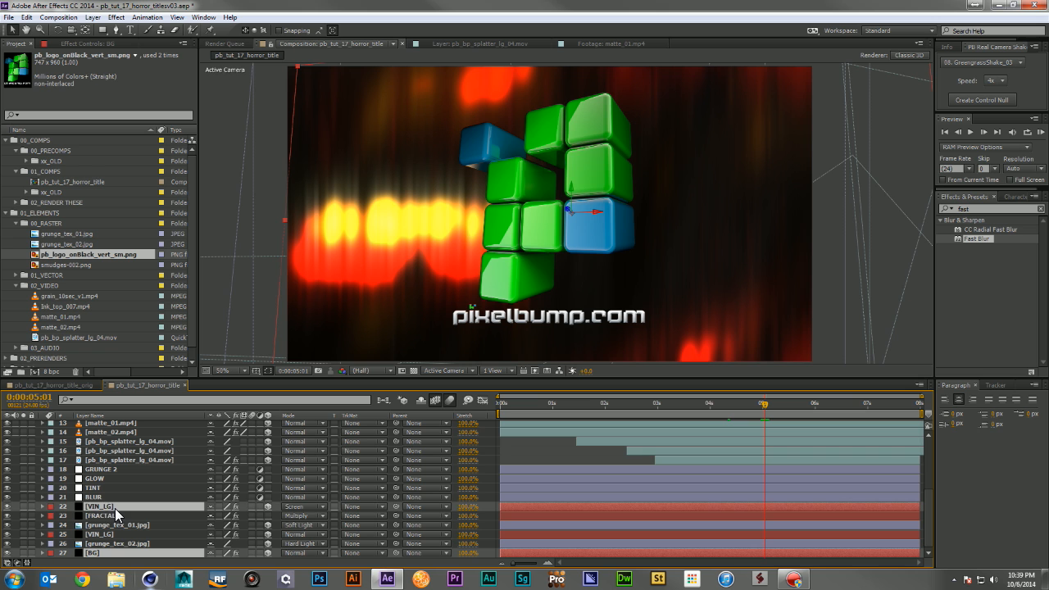
key(ctrl+d)
drag(118, 505, 128, 428)
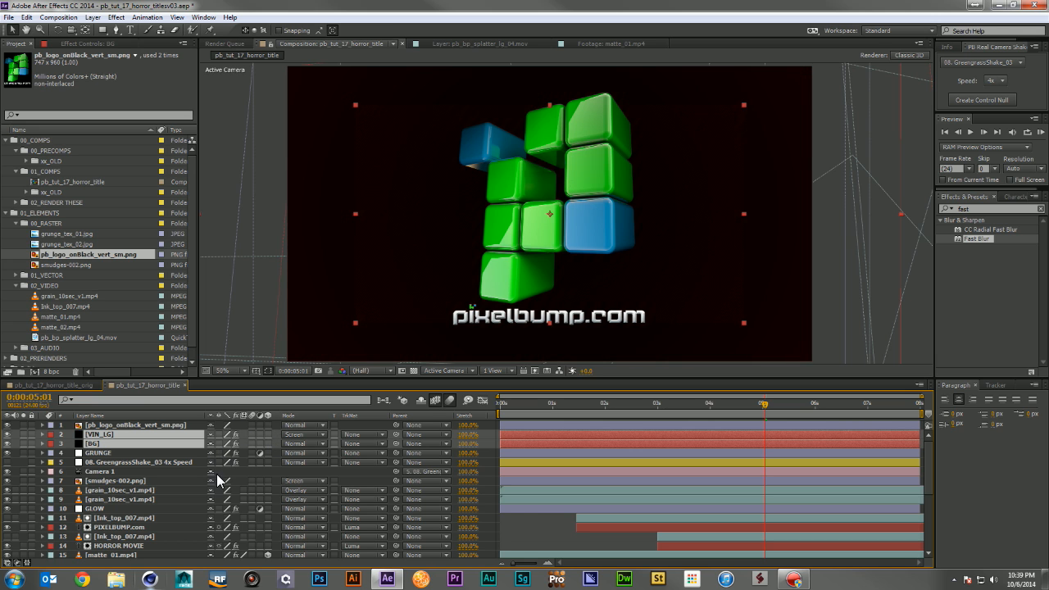
click(520, 518)
Step: Scale the BG copy beneath the logo to 105% and the VIN_LG copy to 106%
click(113, 443)
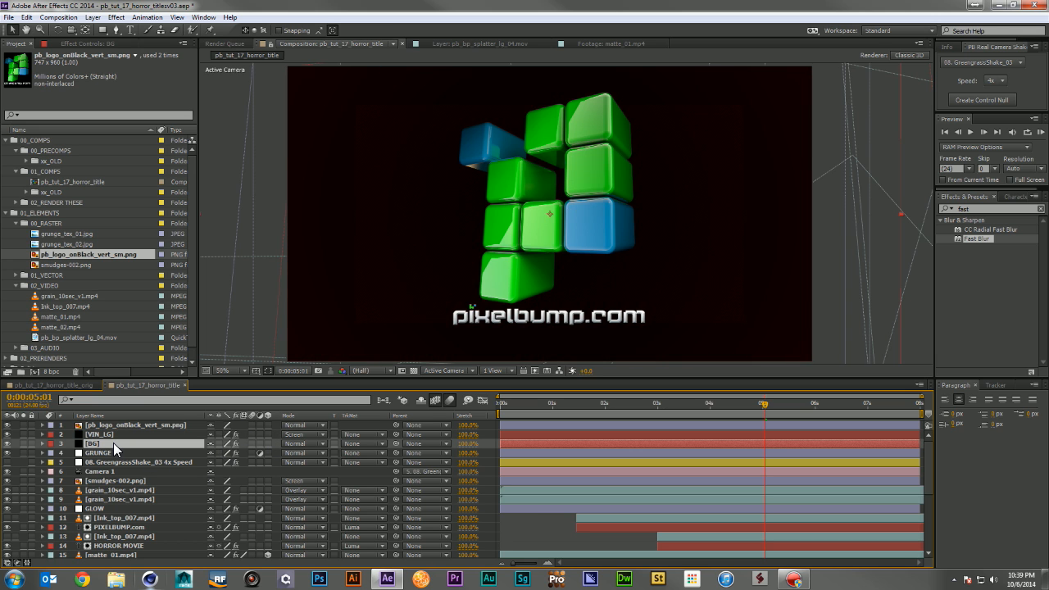
key(a)
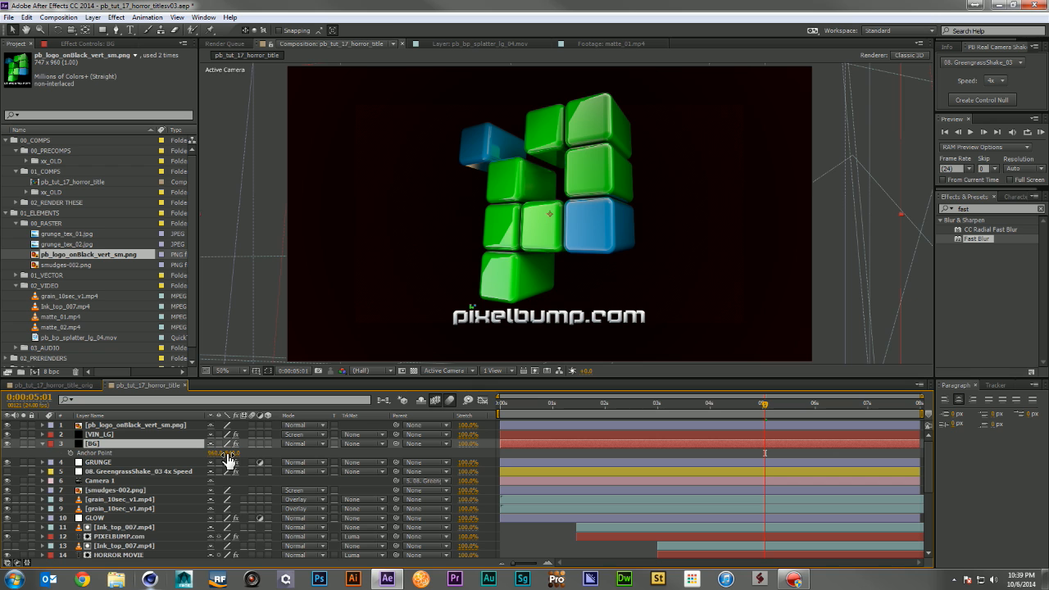
key(s)
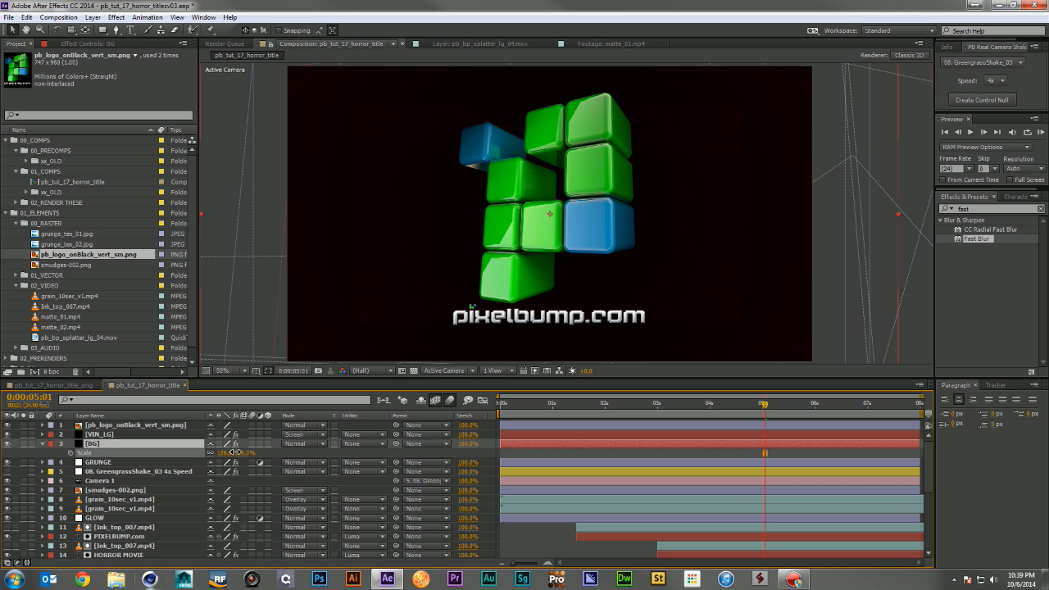
drag(235, 452, 209, 452)
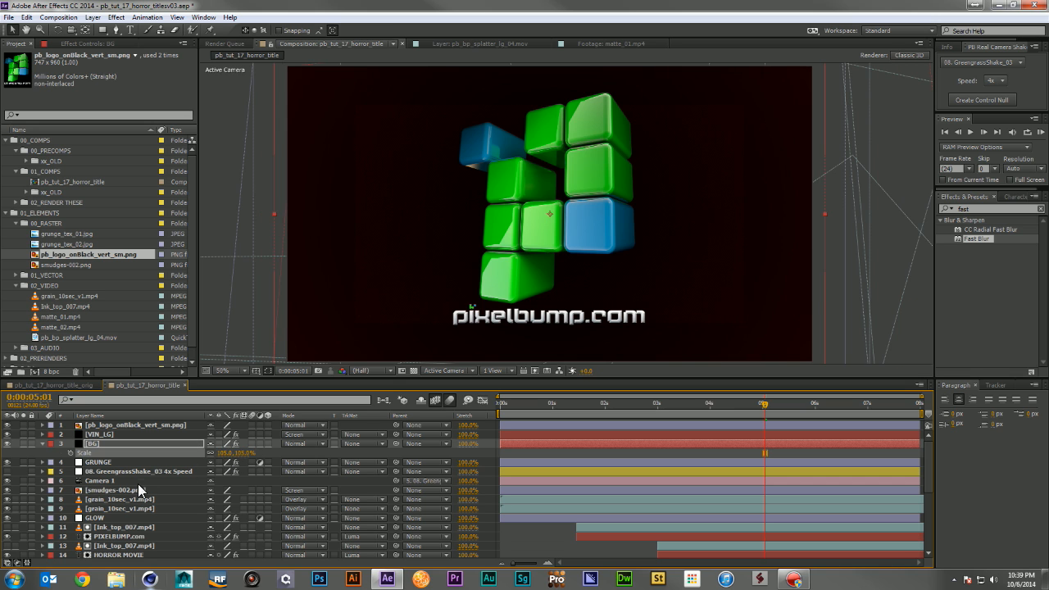
click(135, 435)
key(s)
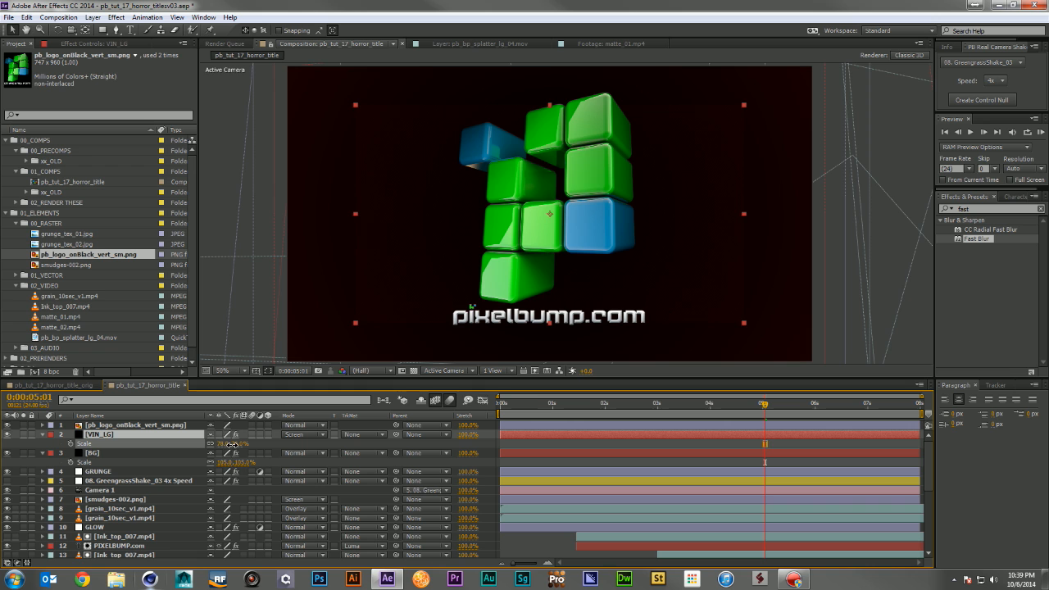
drag(232, 445, 246, 445)
Step: Increase the Venetian Blinds width on the VIN_LG copy so its diagonal stripes are wider
click(151, 443)
click(79, 44)
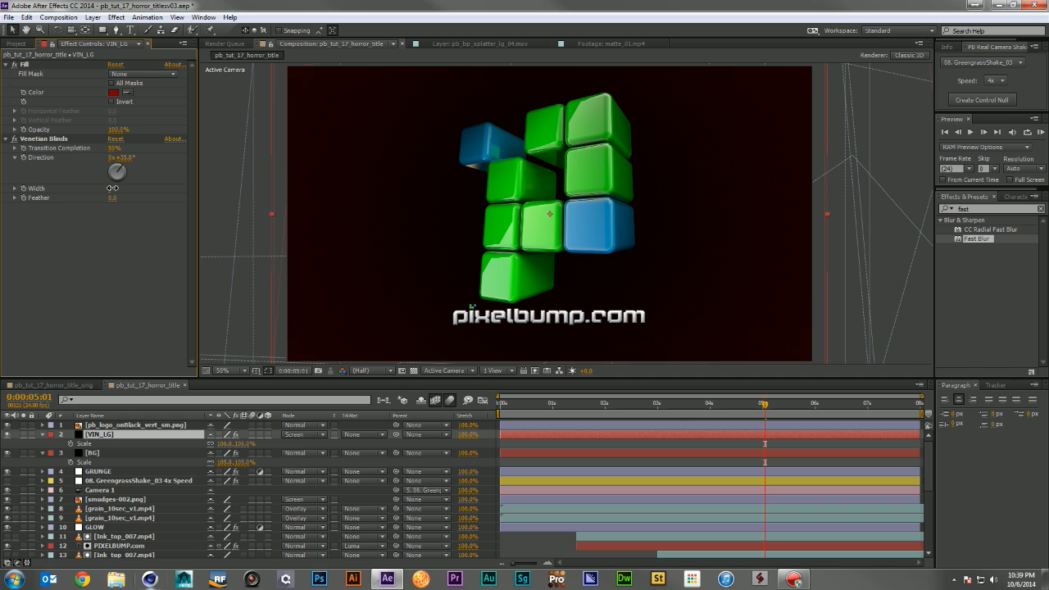
drag(114, 188, 120, 189)
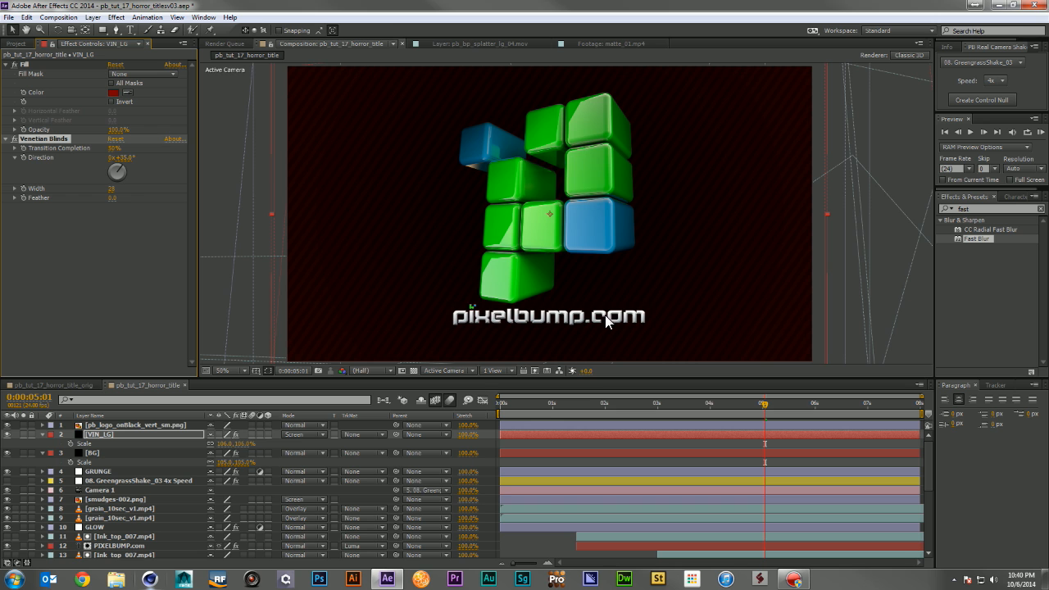
Step: Pre-compose the logo, VIN_LG copy and BG copy into a composition named pc_logo_reveal
click(140, 424)
shift+click(125, 453)
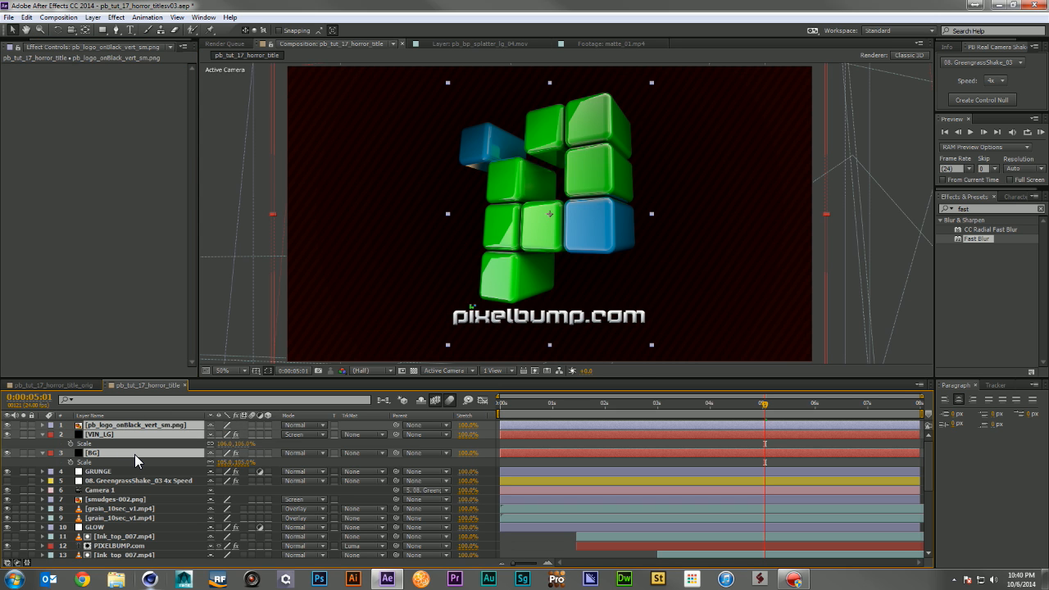
key(ctrl+shift+c)
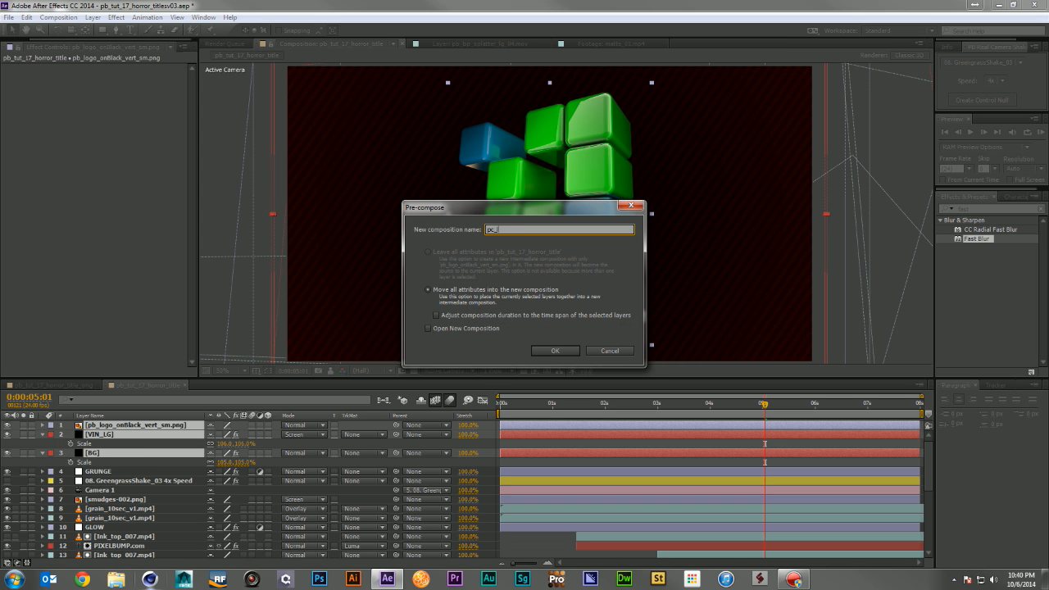
text(pc_logo_reveal)
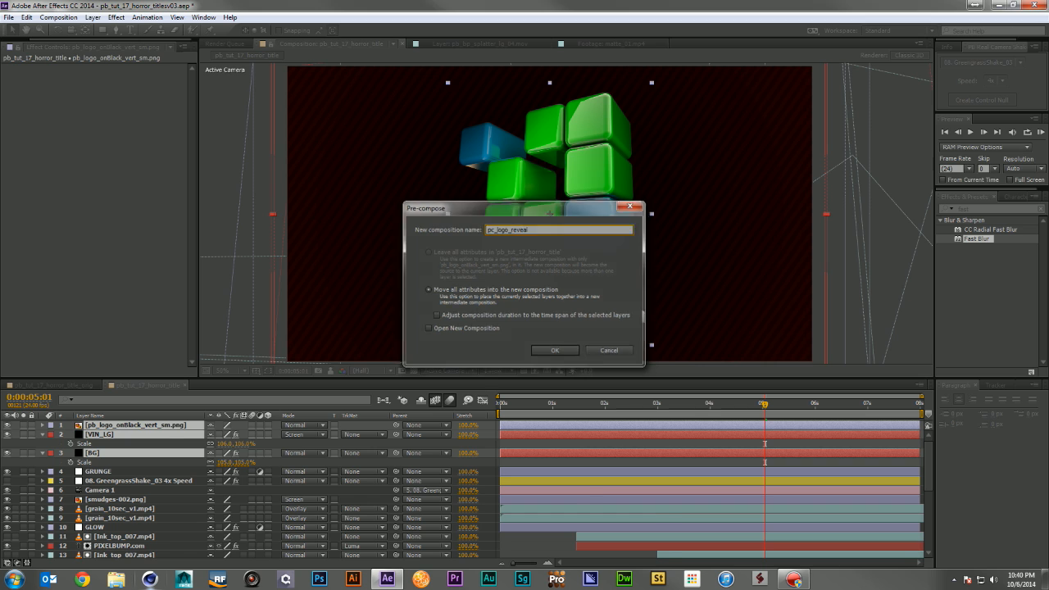
key(Return)
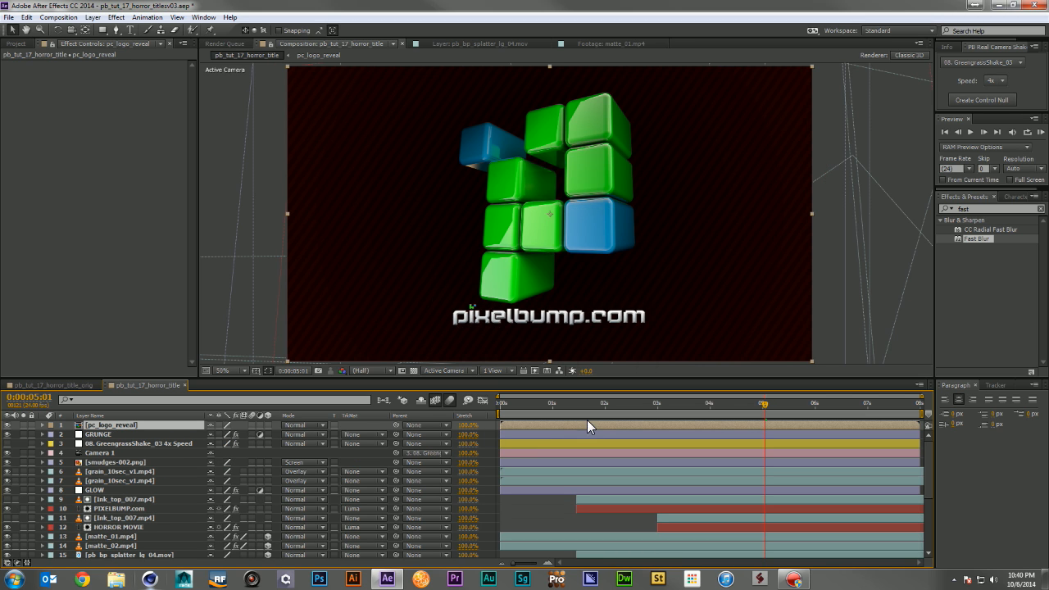
Step: Hide the pc_logo_reveal layer and trim its start to 0:00:05:00
drag(543, 427, 761, 432)
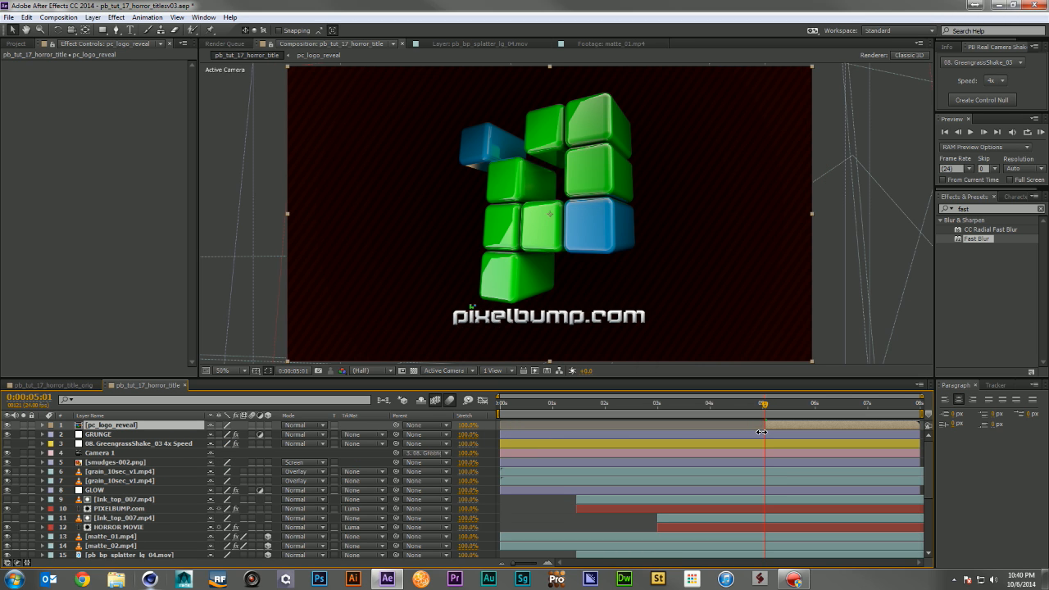
drag(710, 403, 752, 408)
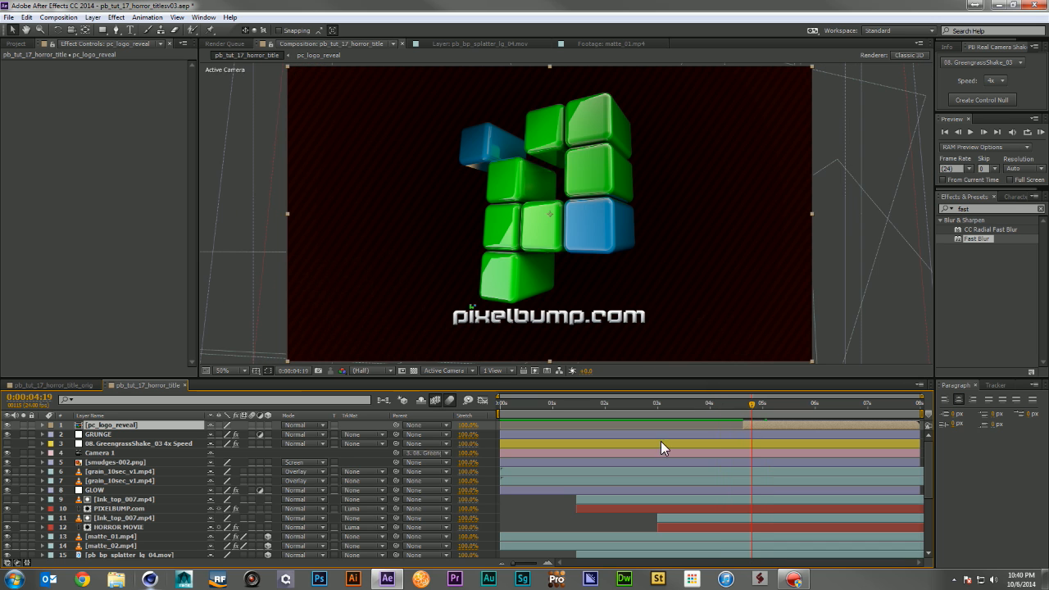
click(7, 426)
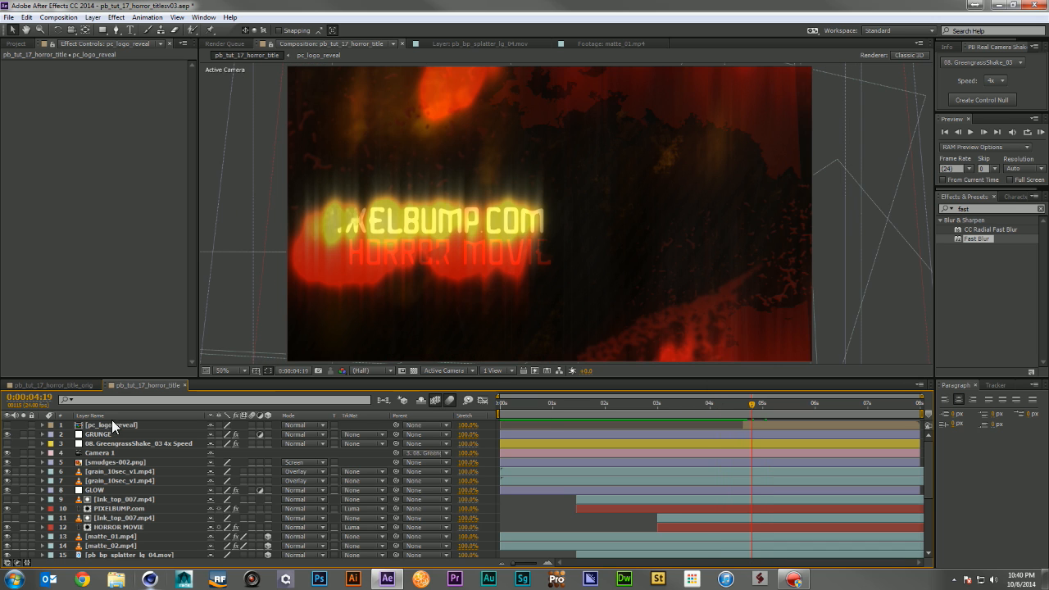
drag(743, 406, 760, 405)
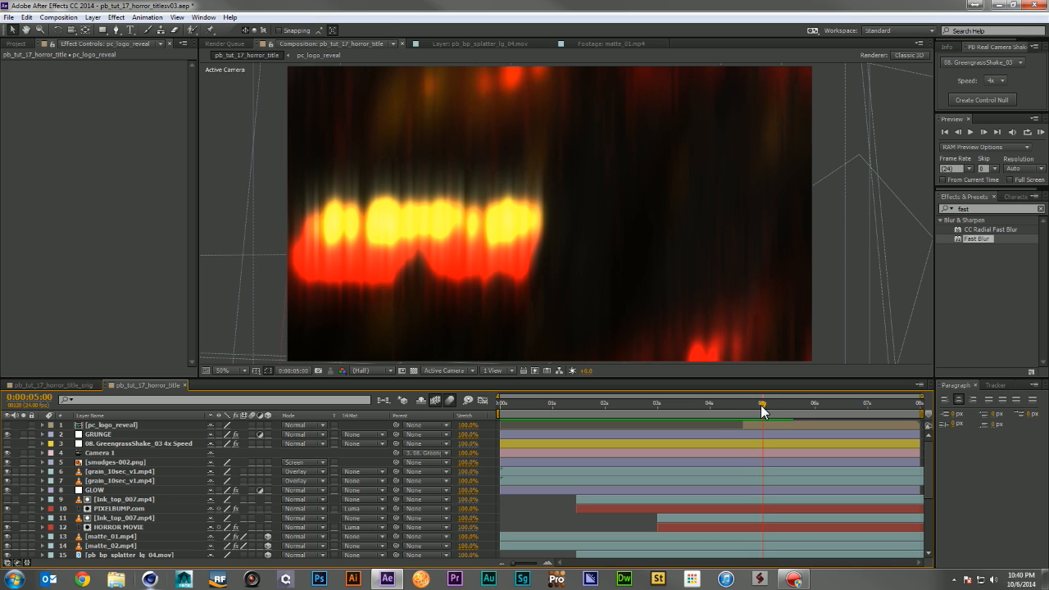
click(751, 425)
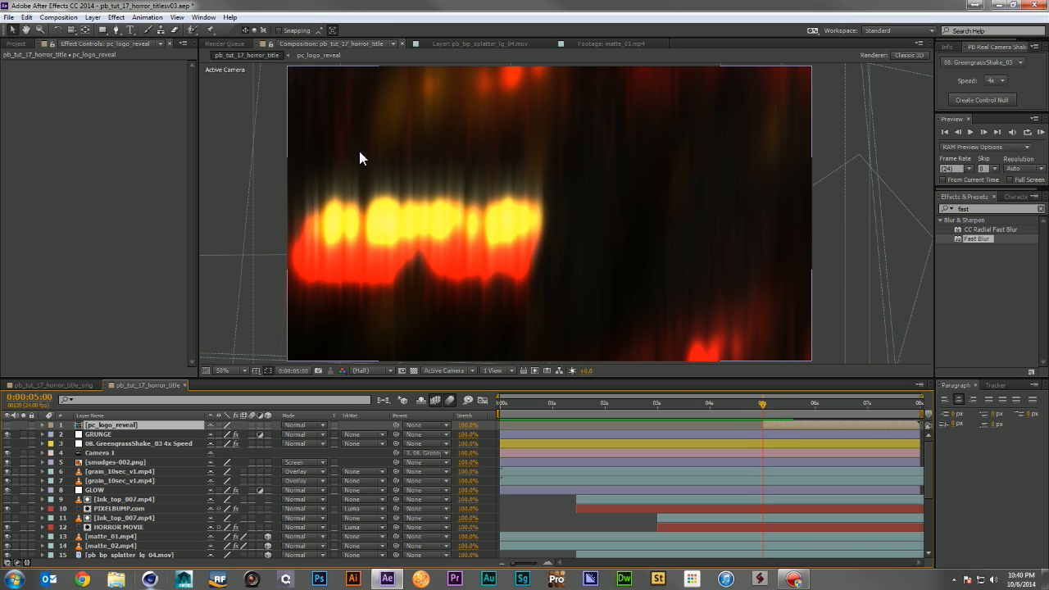
Step: Add Ink_top_007.mp4 directly above pc_logo_reveal, shift it later in time and trim its start to 0:00:05:00
click(15, 43)
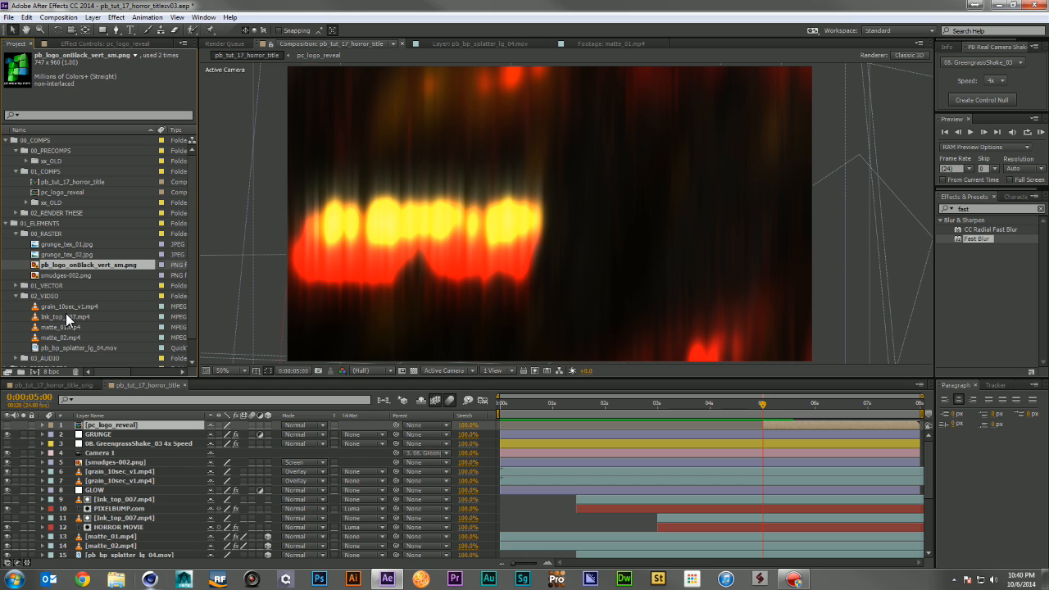
drag(65, 314, 138, 422)
mouse_move(525, 421)
mouse_down()
mouse_move(773, 430)
mouse_move(686, 423)
mouse_move(710, 421)
mouse_up()
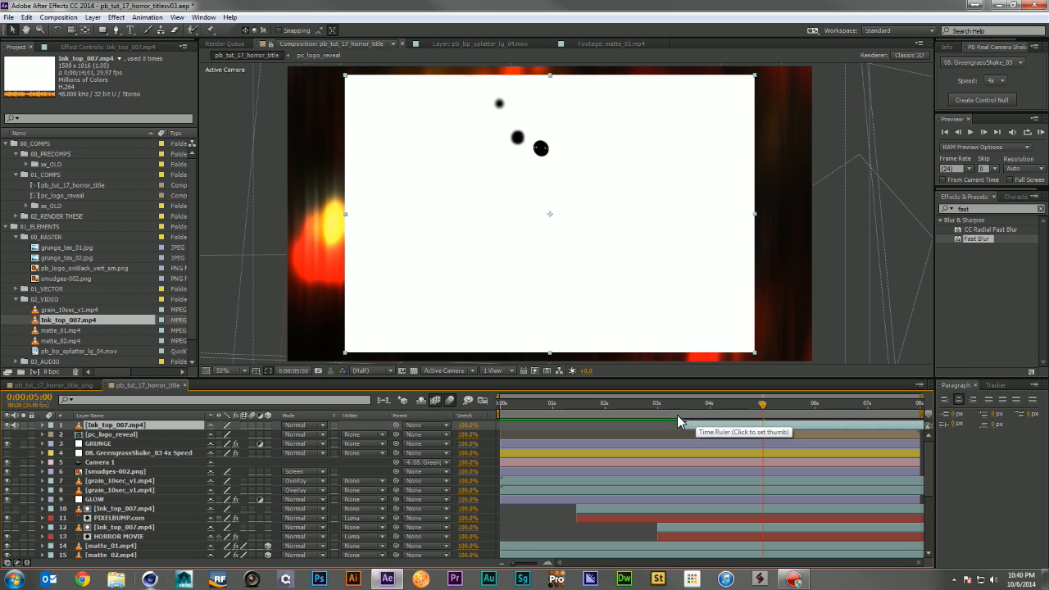
drag(683, 425, 750, 441)
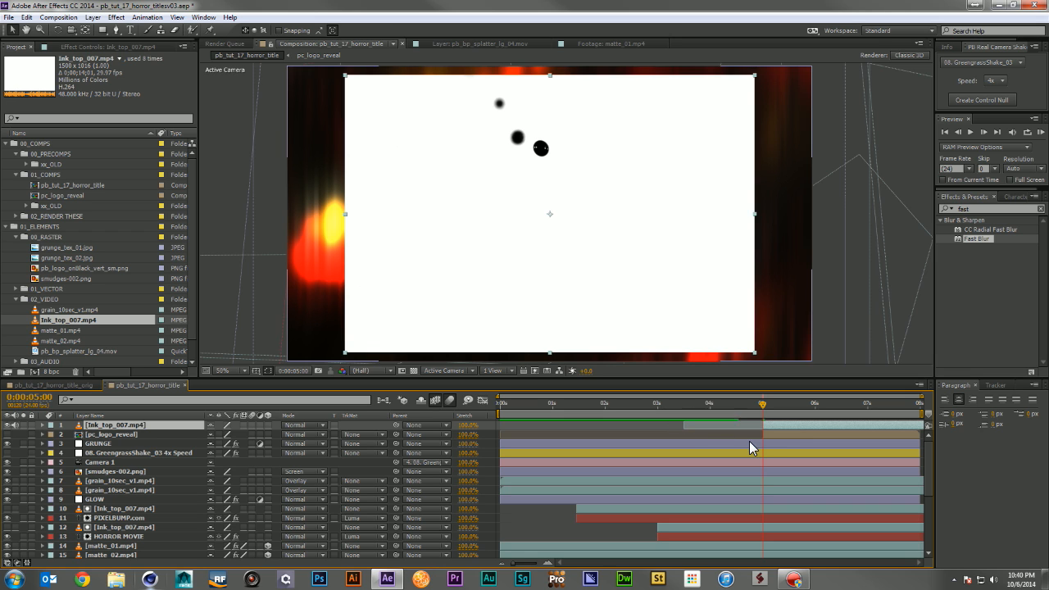
Step: Enable time remapping on the new ink layer, add a keyframe at 0:00:05:00 and delete the earlier one
key(ctrl+alt+t)
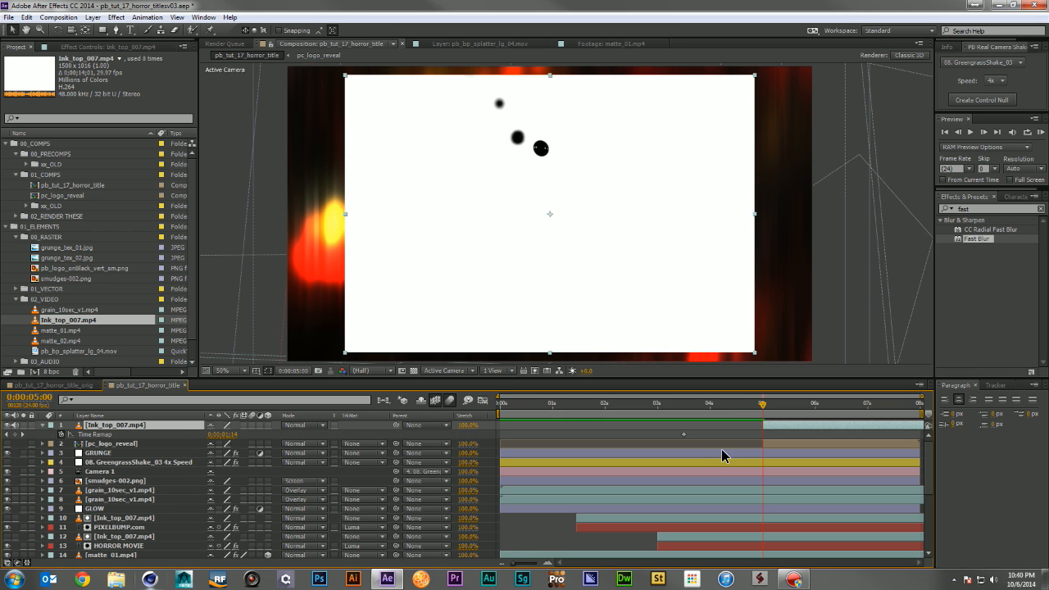
click(15, 435)
drag(698, 429, 666, 435)
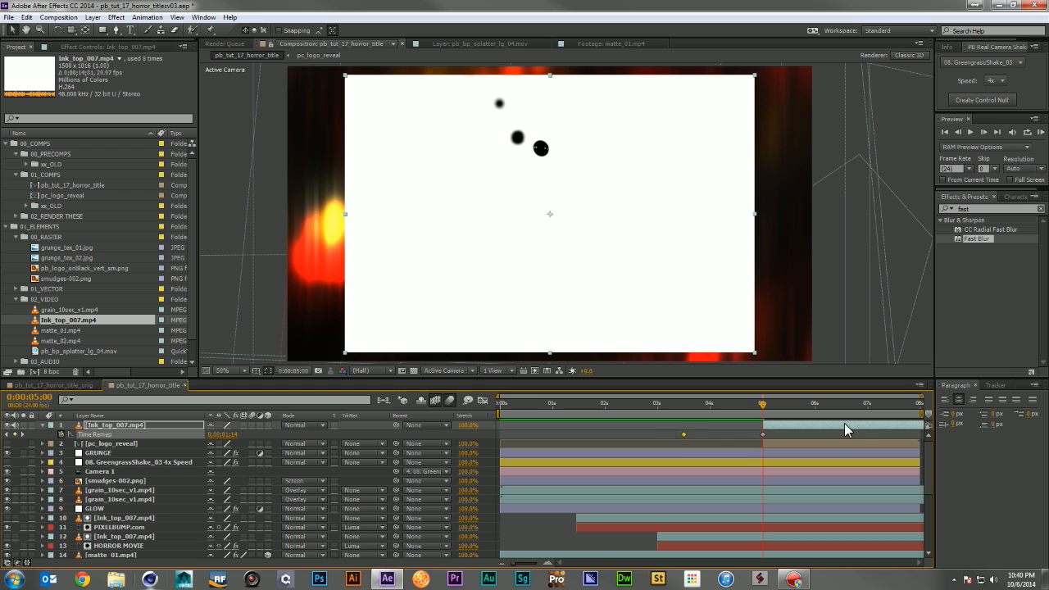
key(Delete)
Step: Keyframe the ink layer's Time Remap to 0;00;10;19 at 0:00:06:00 and to 0;00;14;01 at 0:00:07:23
click(815, 405)
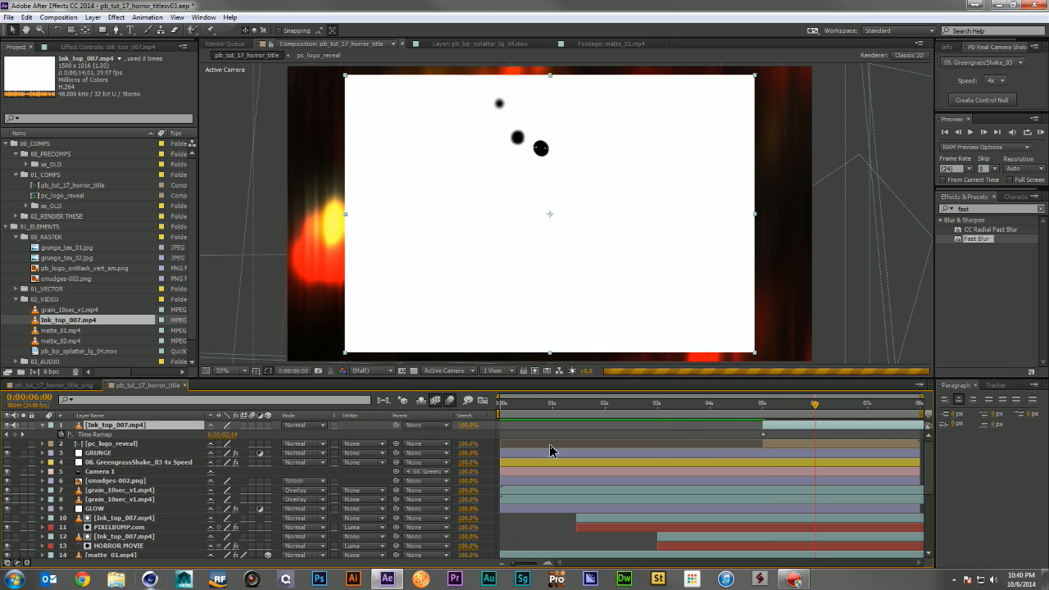
drag(222, 435, 918, 410)
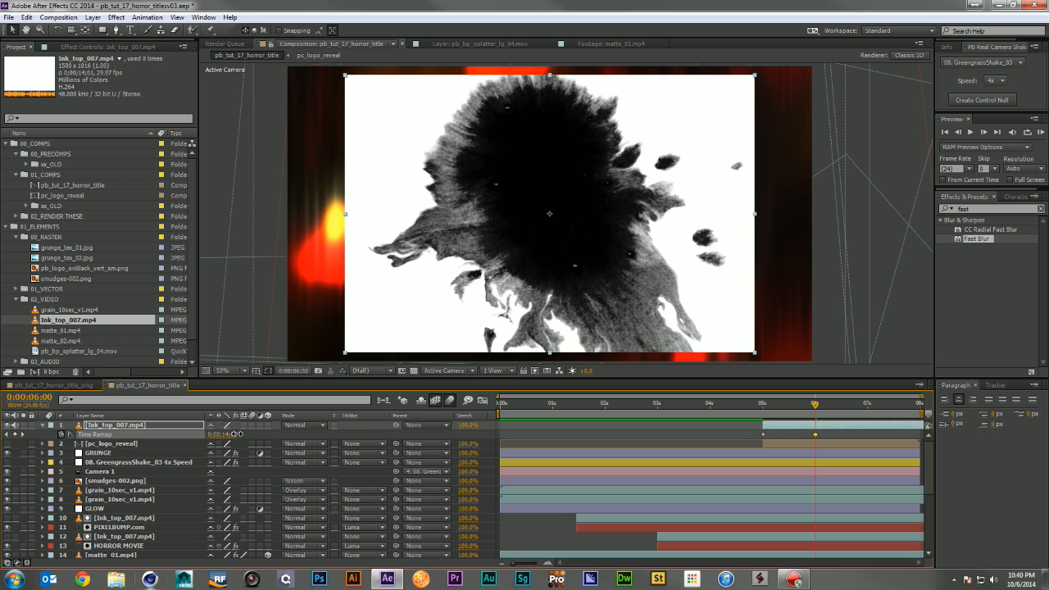
drag(236, 435, 192, 442)
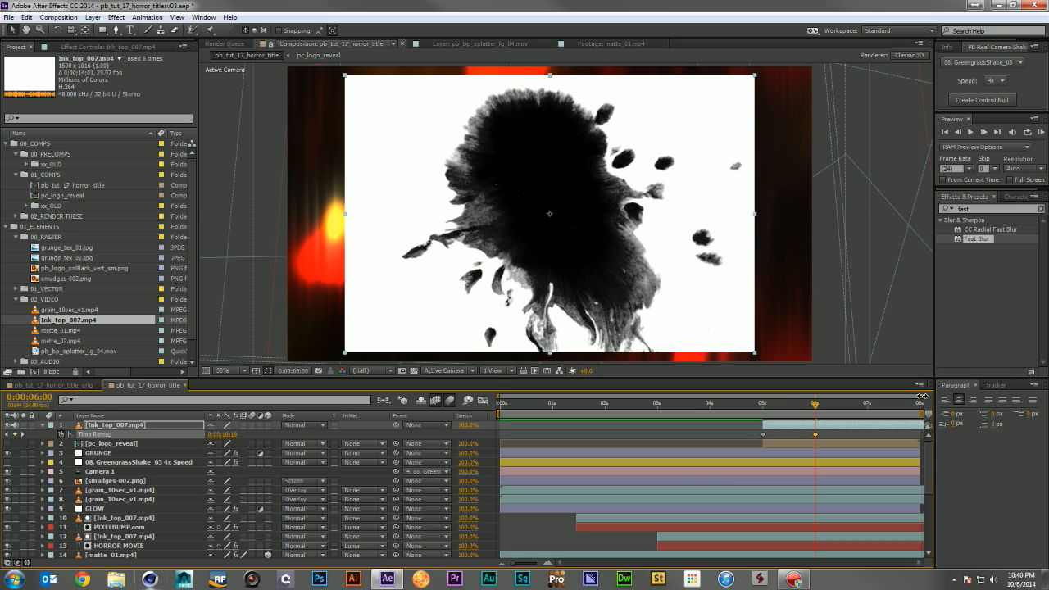
click(921, 400)
drag(223, 439, 664, 434)
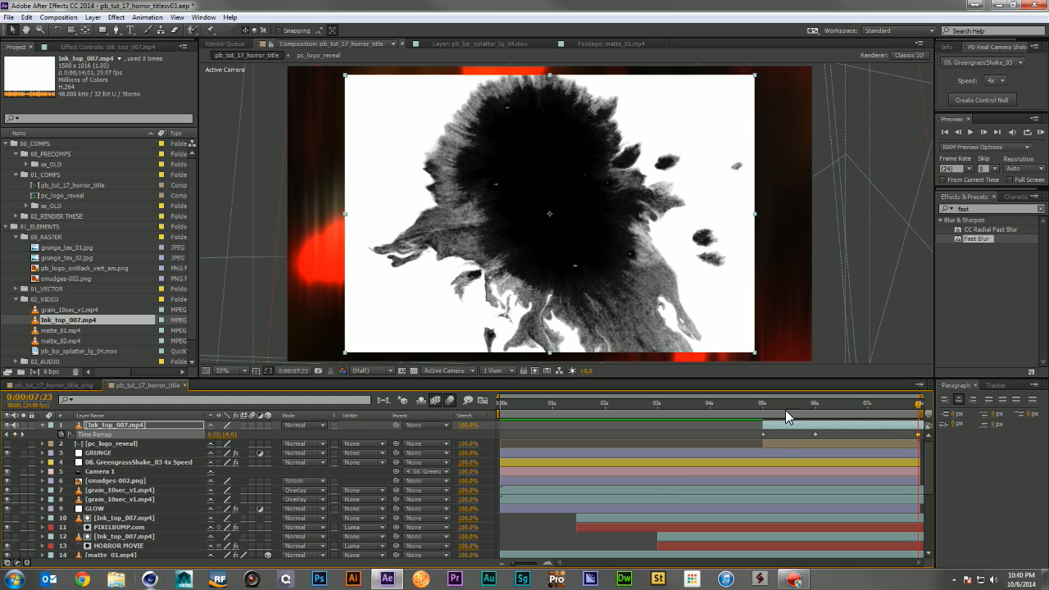
Step: Scale the ink layer to 132% and apply it to pc_logo_reveal as a Luma Inverted Matte
key(s)
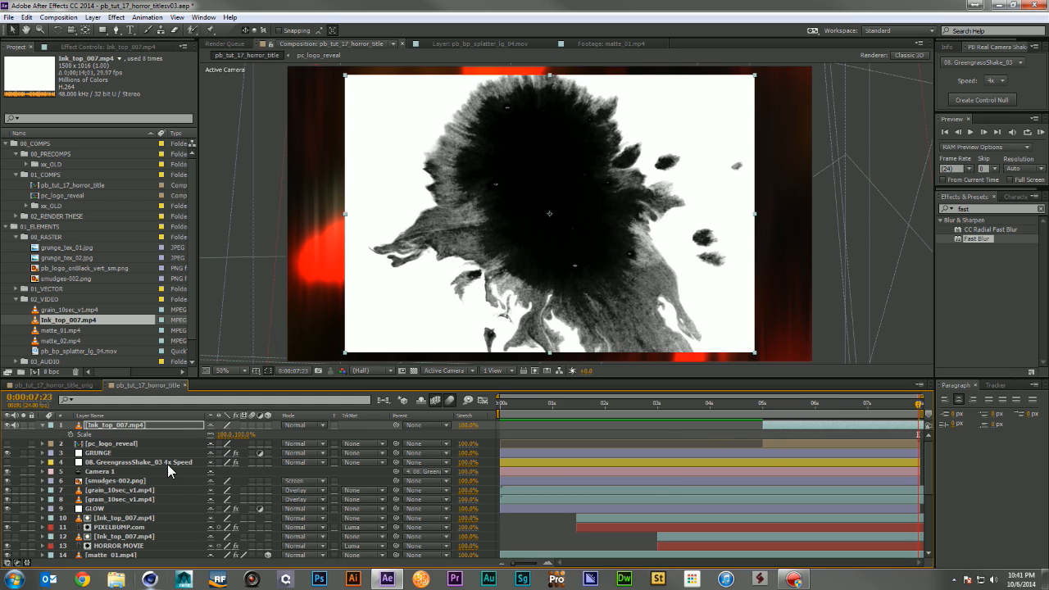
drag(230, 436, 244, 435)
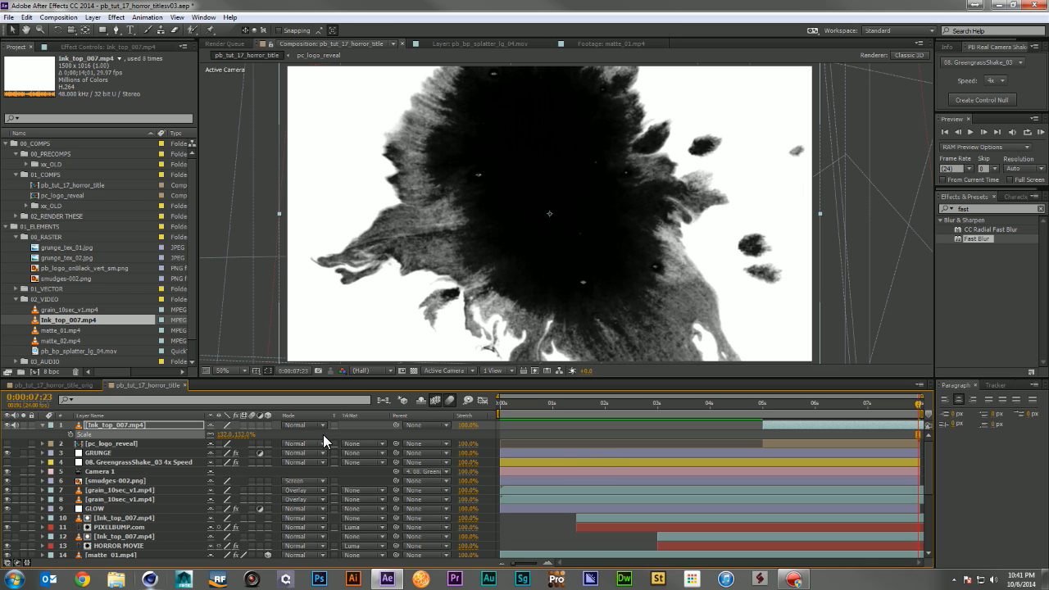
click(135, 442)
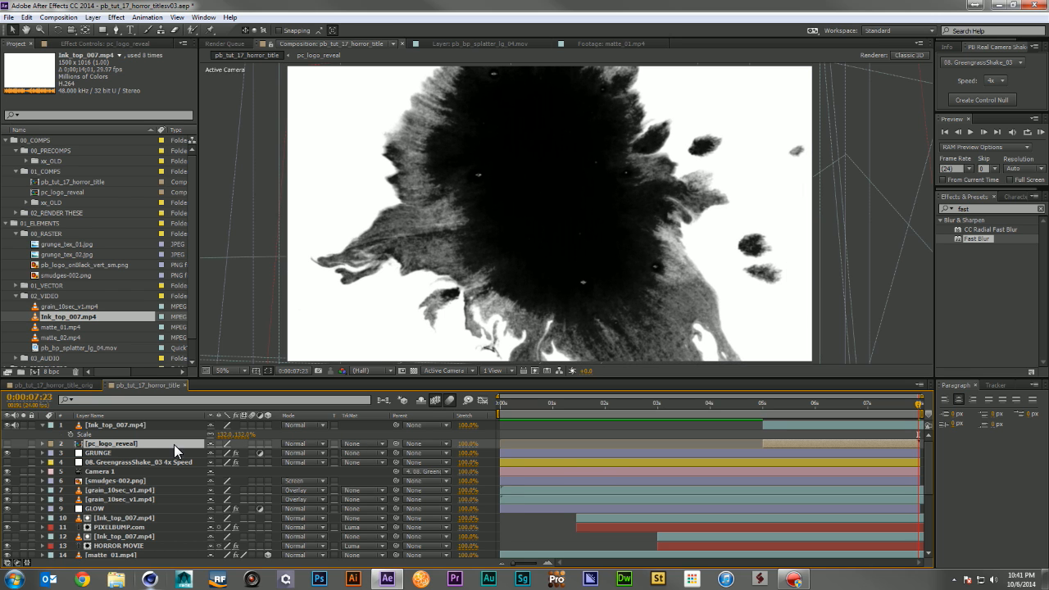
click(356, 442)
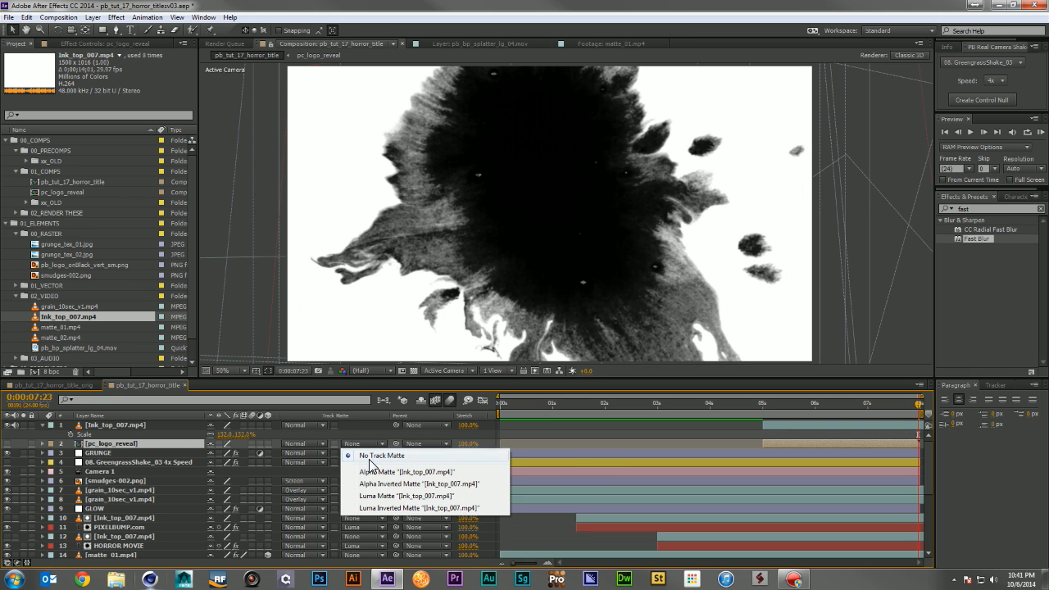
click(385, 508)
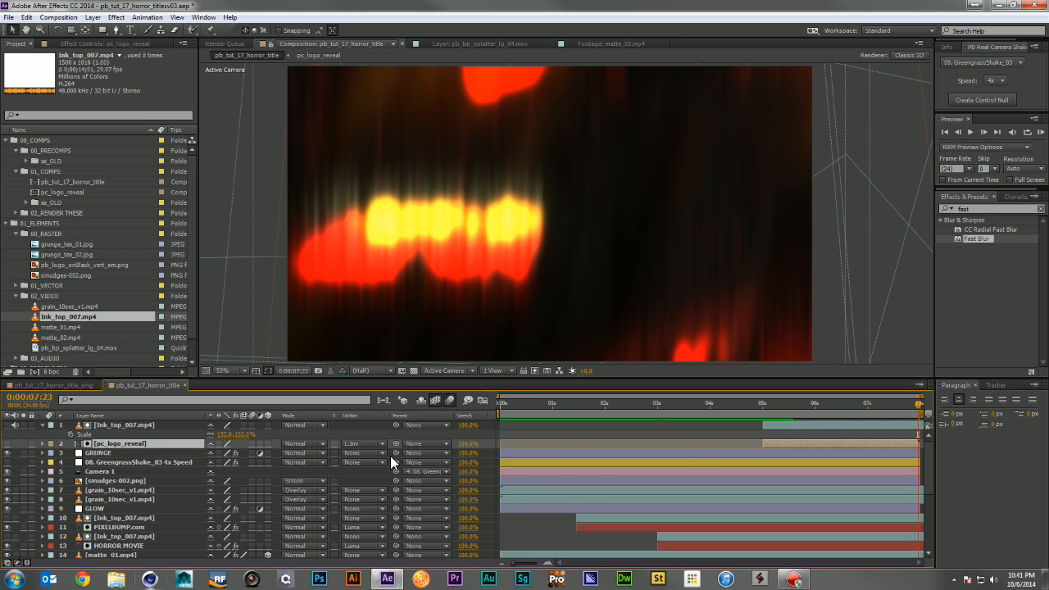
Step: Try Luma Matte as the track matte of pc_logo_reveal
click(372, 443)
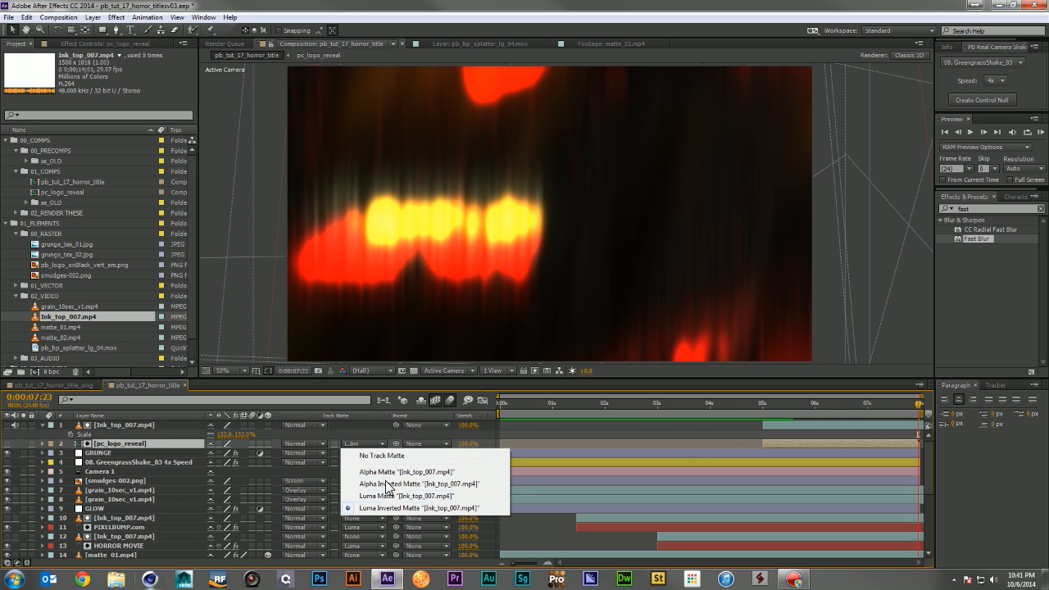
click(394, 496)
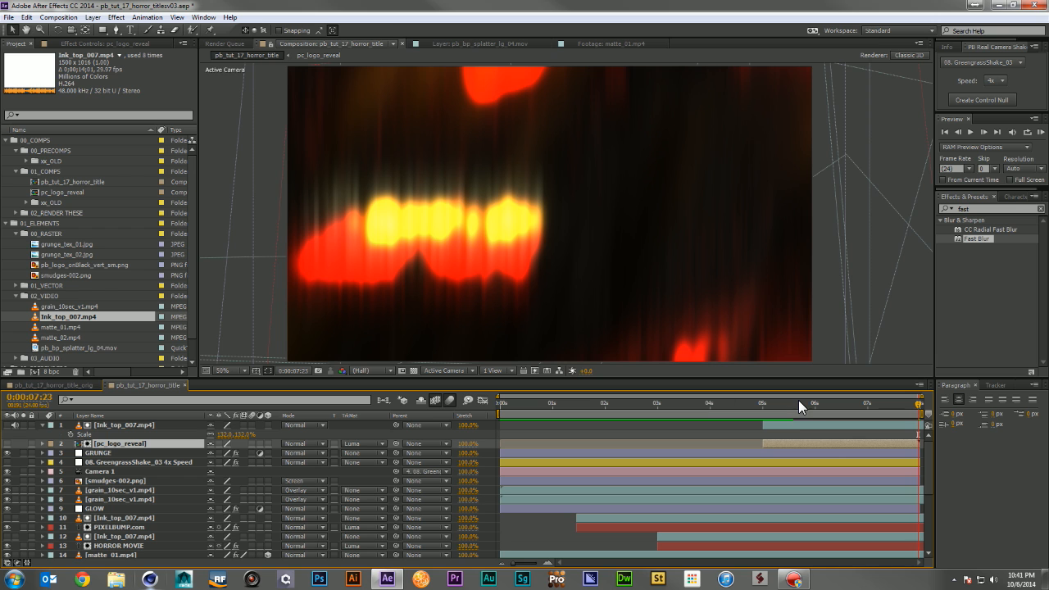
drag(800, 402, 830, 401)
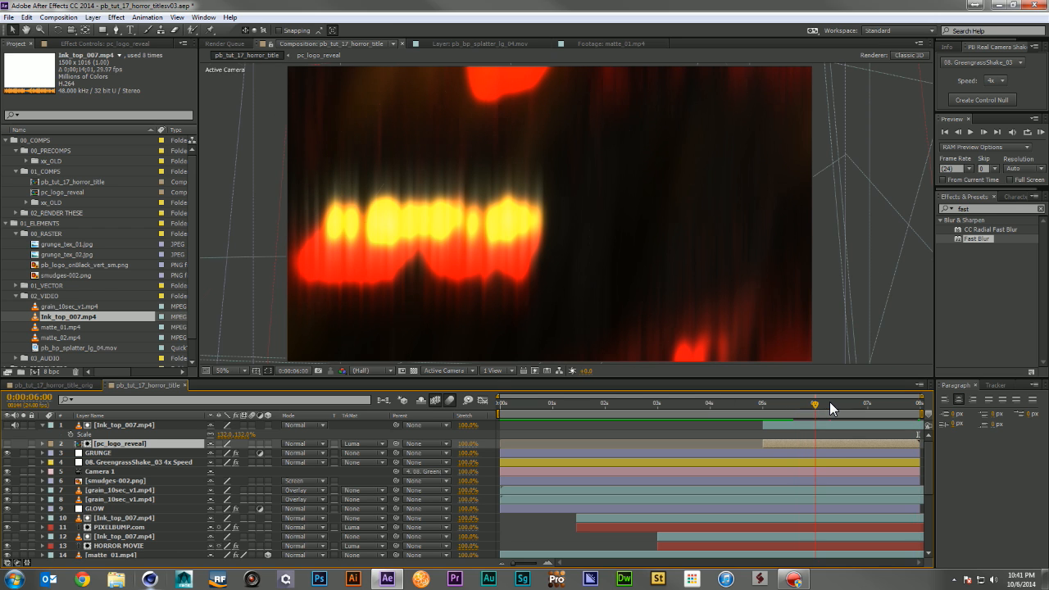
Step: Turn on the visibility of pc_logo_reveal, set its track matte to Luma Inverted Matte and scrub through the reveal
click(6, 444)
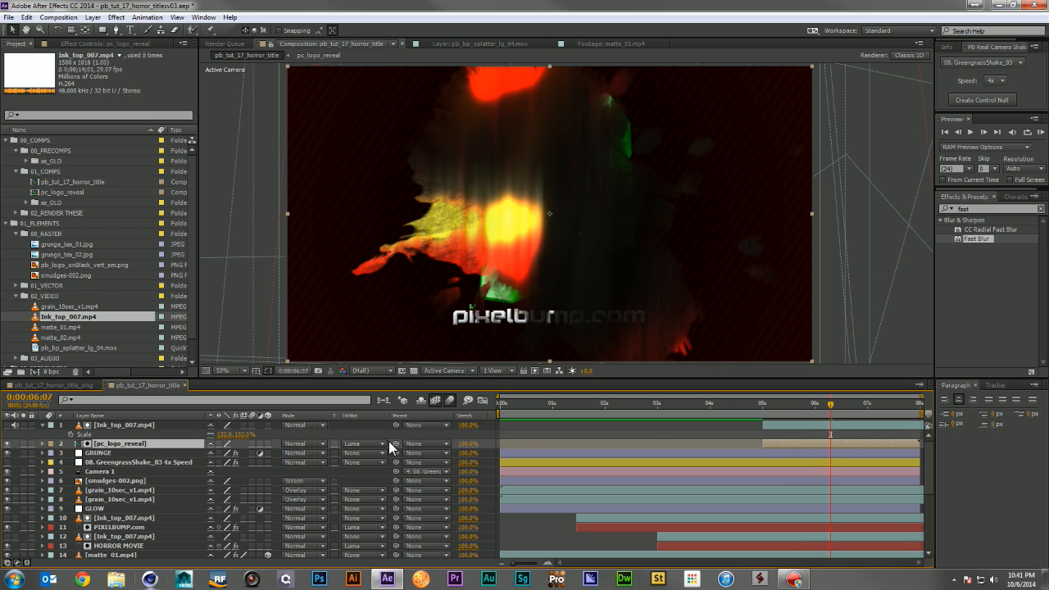
drag(822, 406, 948, 400)
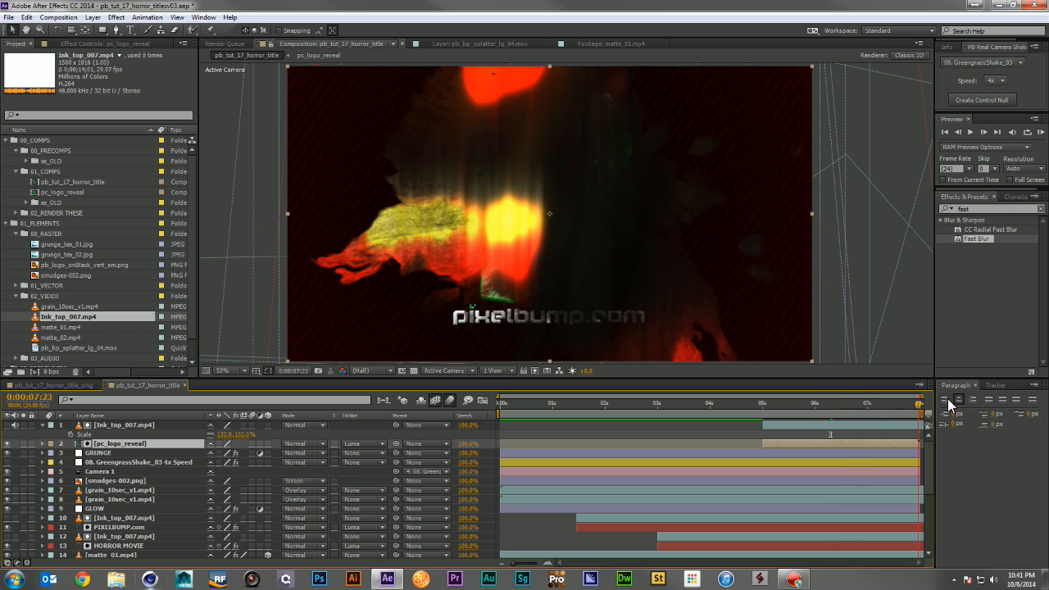
click(351, 444)
click(385, 508)
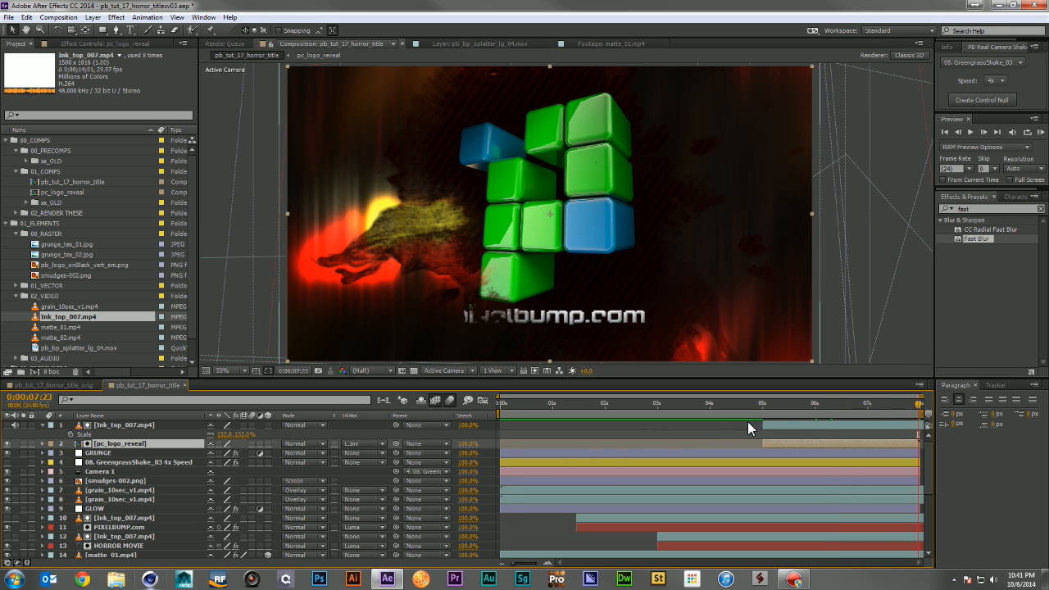
drag(756, 404, 939, 410)
Step: Place a visible duplicate of the top ink layer directly beneath pc_logo_reveal and scale it to 195%
mouse_move(70, 318)
mouse_down()
mouse_move(122, 450)
mouse_move(88, 313)
mouse_up()
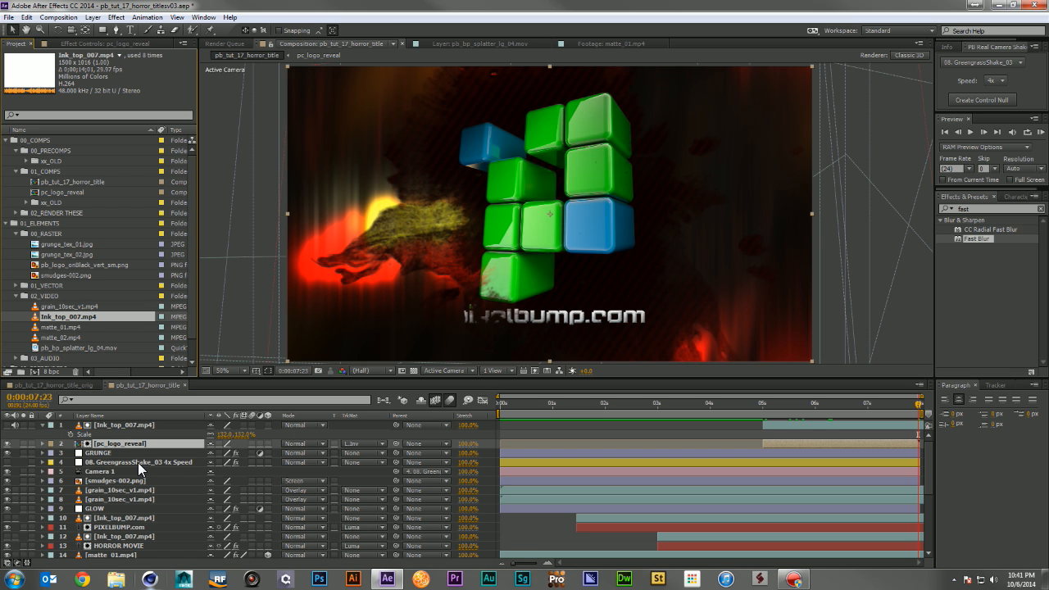
click(120, 424)
key(ctrl+d)
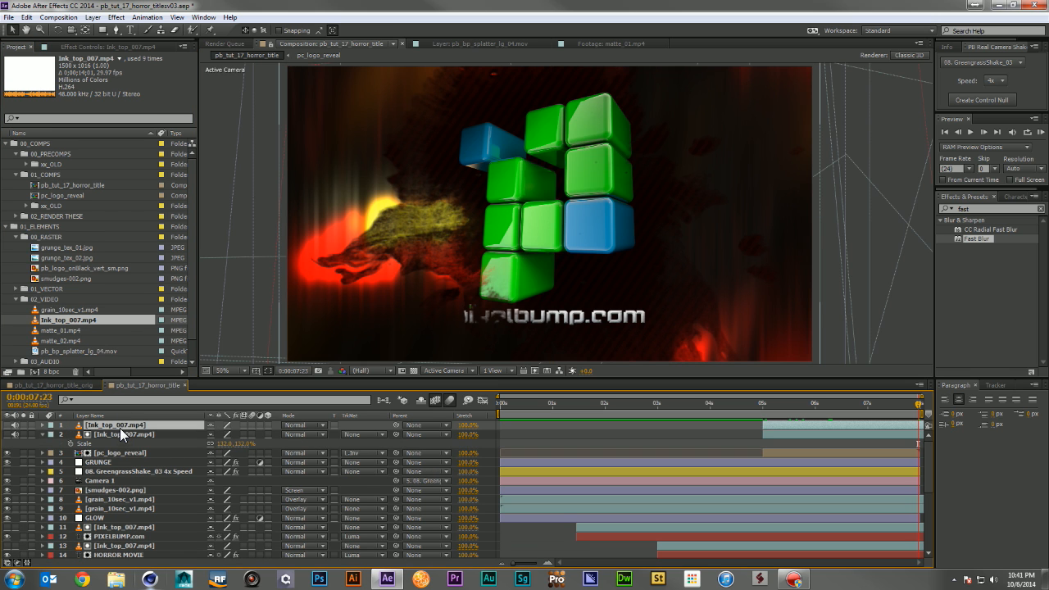
drag(120, 428, 121, 459)
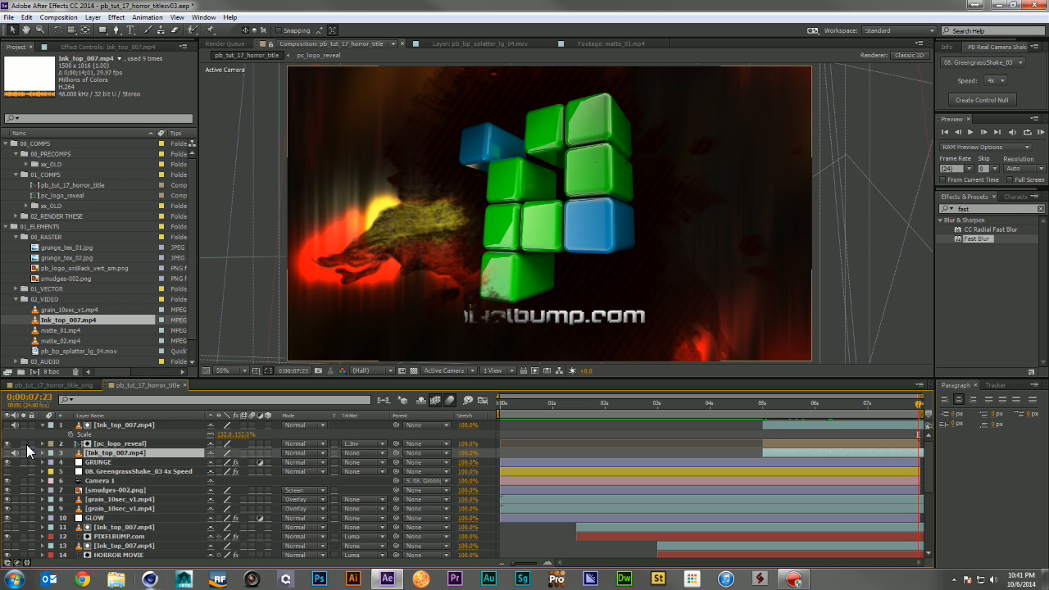
click(6, 453)
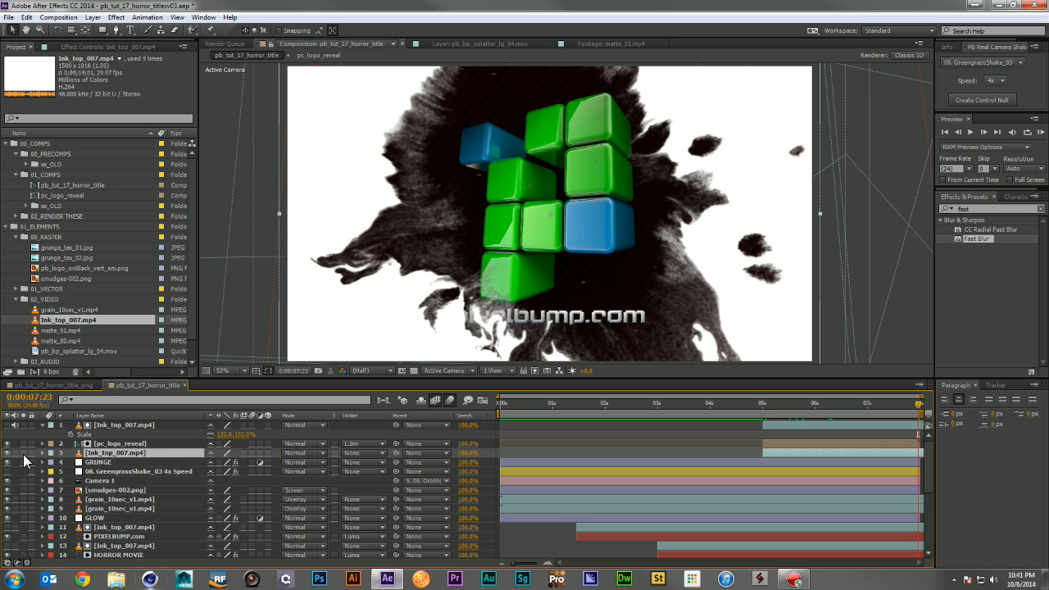
key(s)
drag(223, 462, 273, 461)
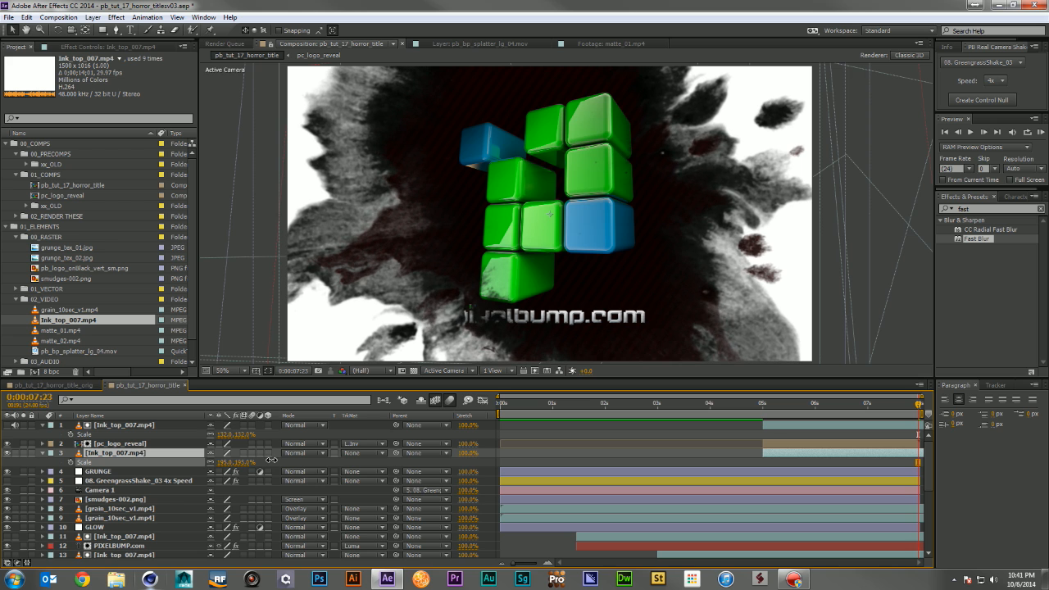
Step: Set the blending mode of the ink copy beneath pc_logo_reveal to Silhouette Luma
click(356, 453)
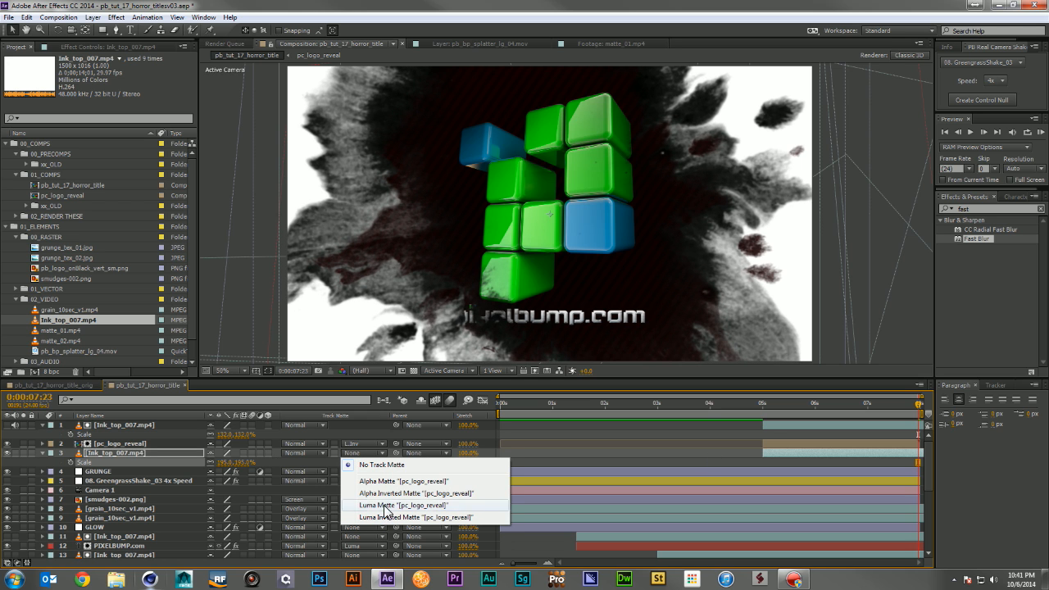
click(304, 453)
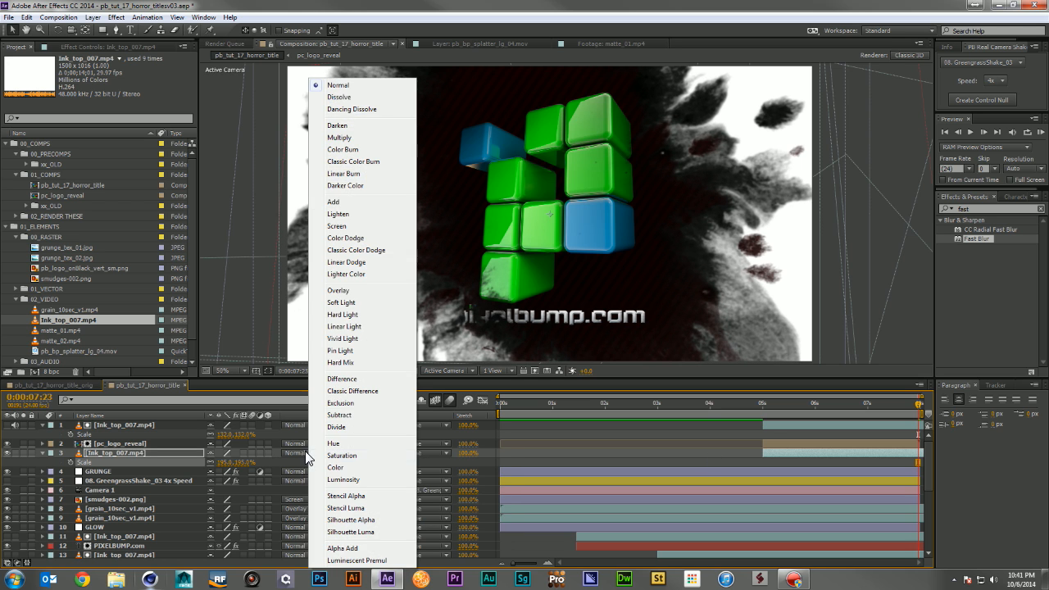
click(358, 509)
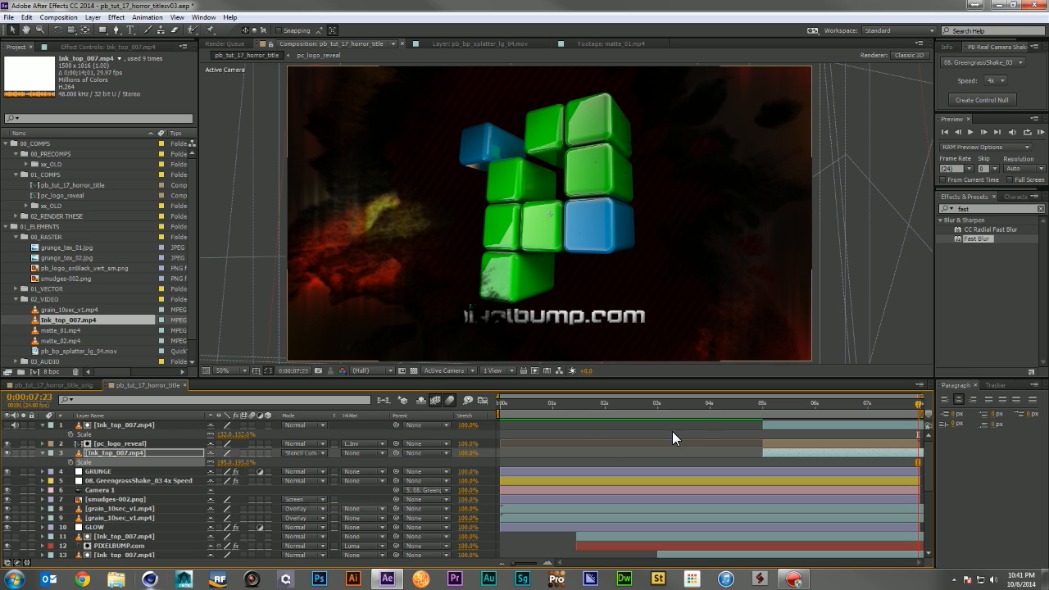
click(284, 453)
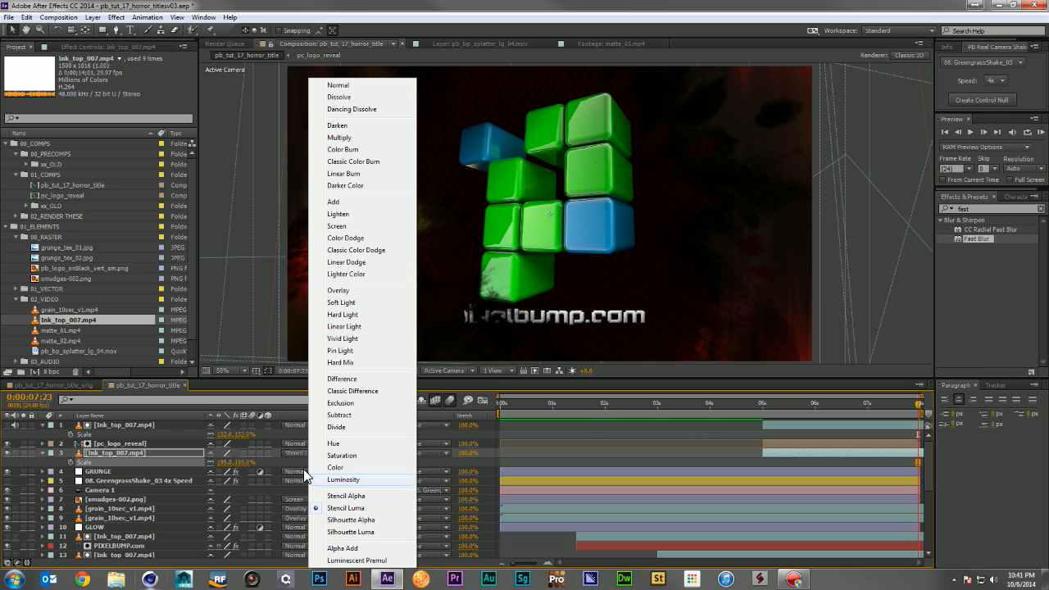
click(352, 533)
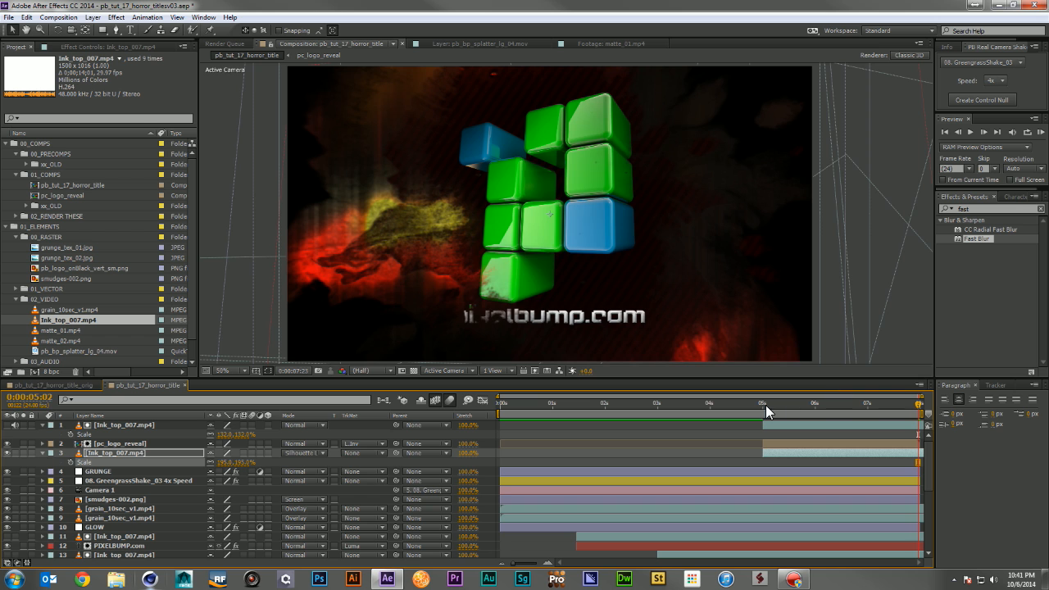
Step: Change the blending mode of the ink copy beneath pc_logo_reveal to Stencil Luma and scrub through the reveal
drag(765, 405, 810, 412)
click(318, 455)
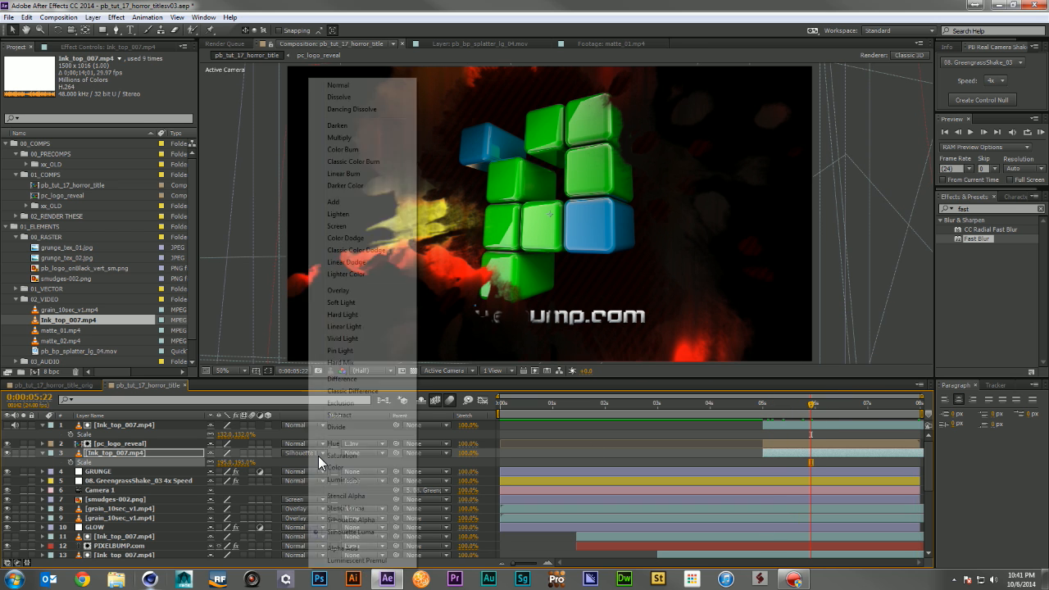
click(352, 509)
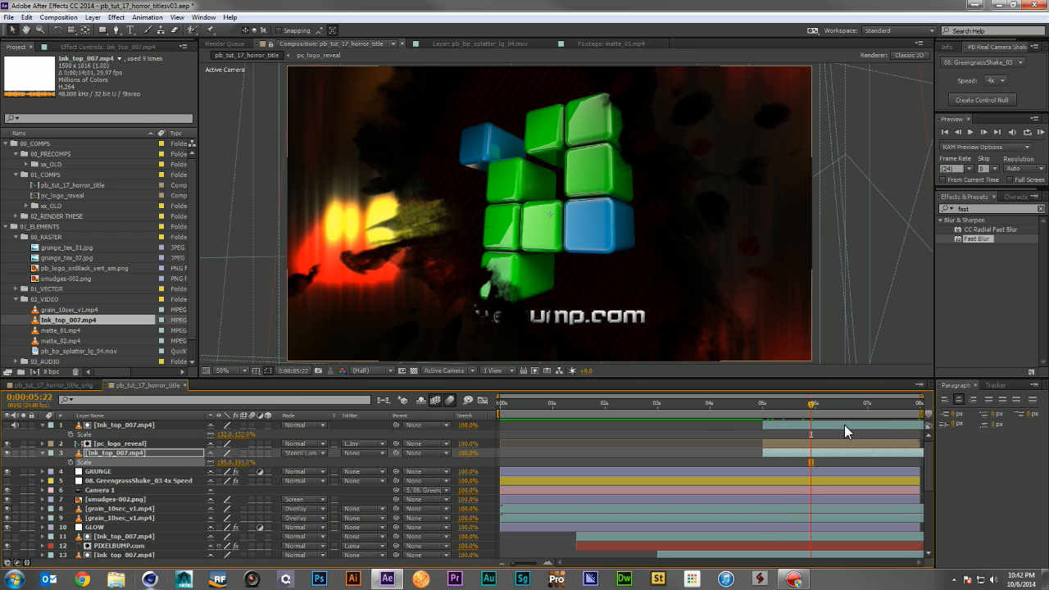
drag(818, 402, 958, 407)
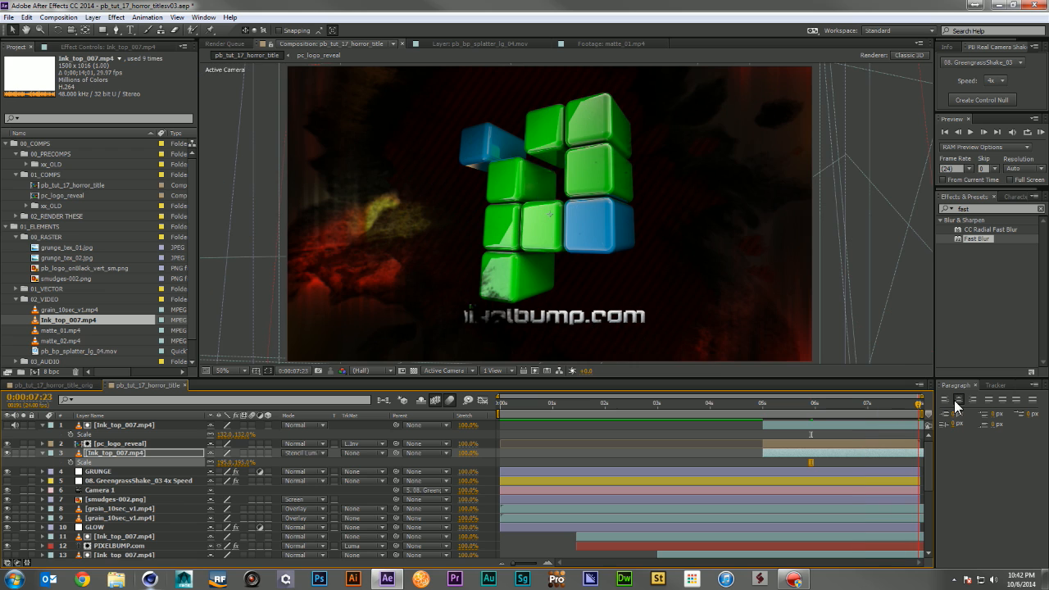
Step: Add a comp-size black solid named BLACK directly beneath pc_logo_reveal, starting at 0:00:05:00
click(764, 405)
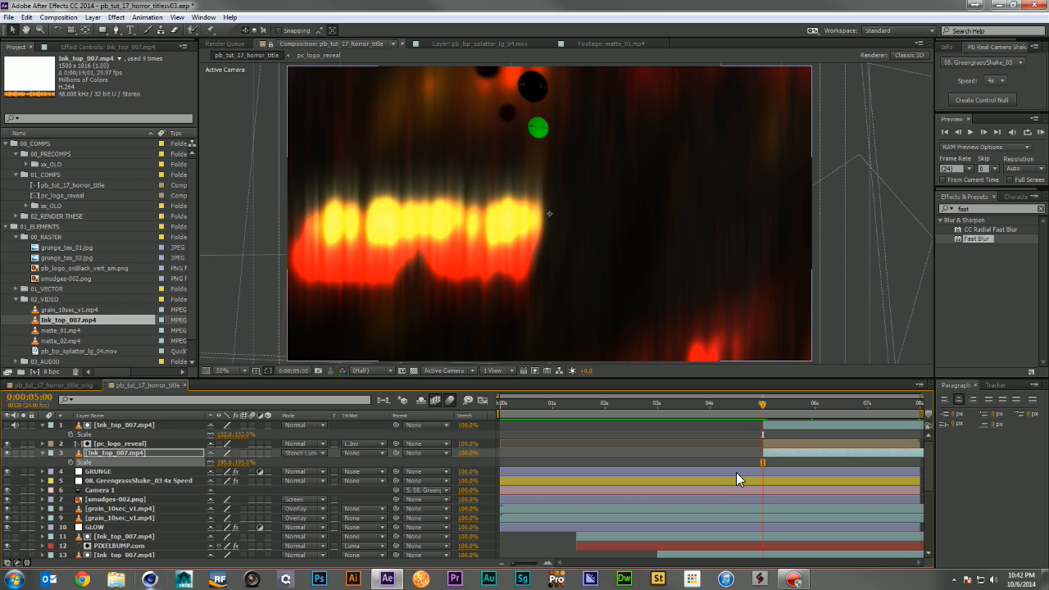
key(ctrl+y)
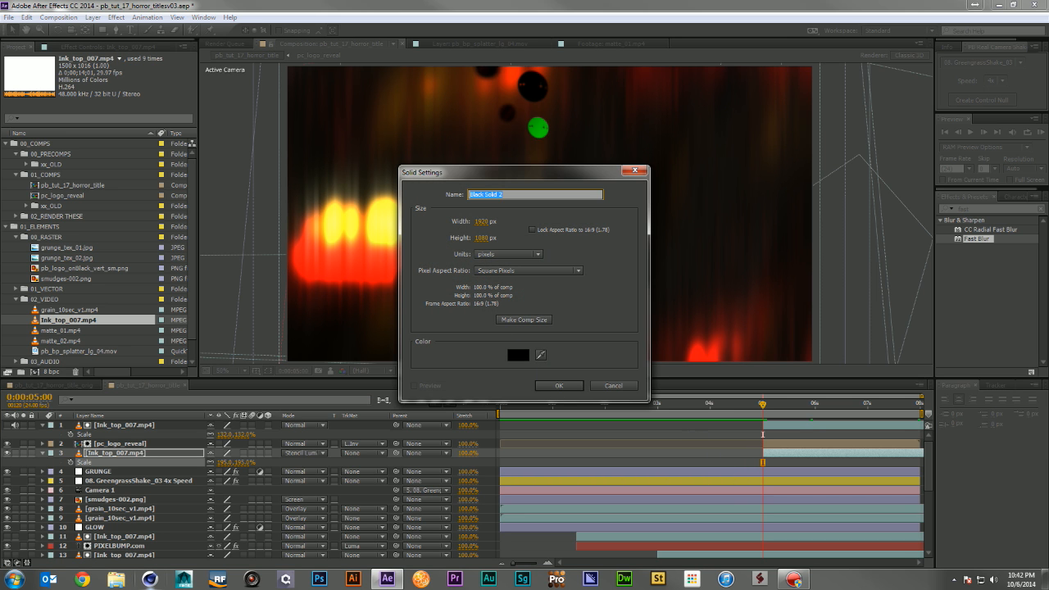
key(Return)
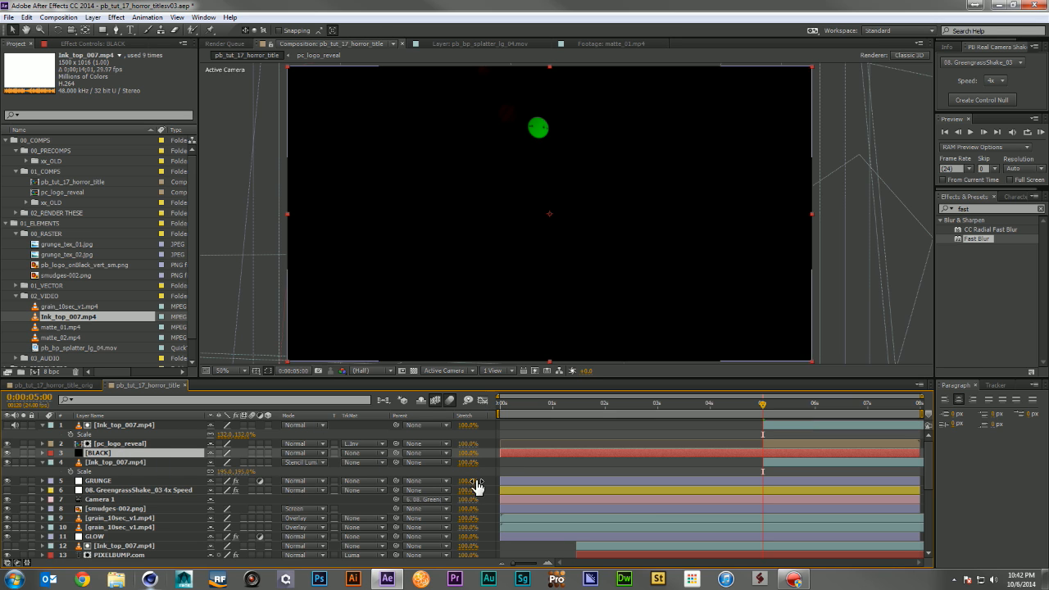
drag(503, 457, 764, 456)
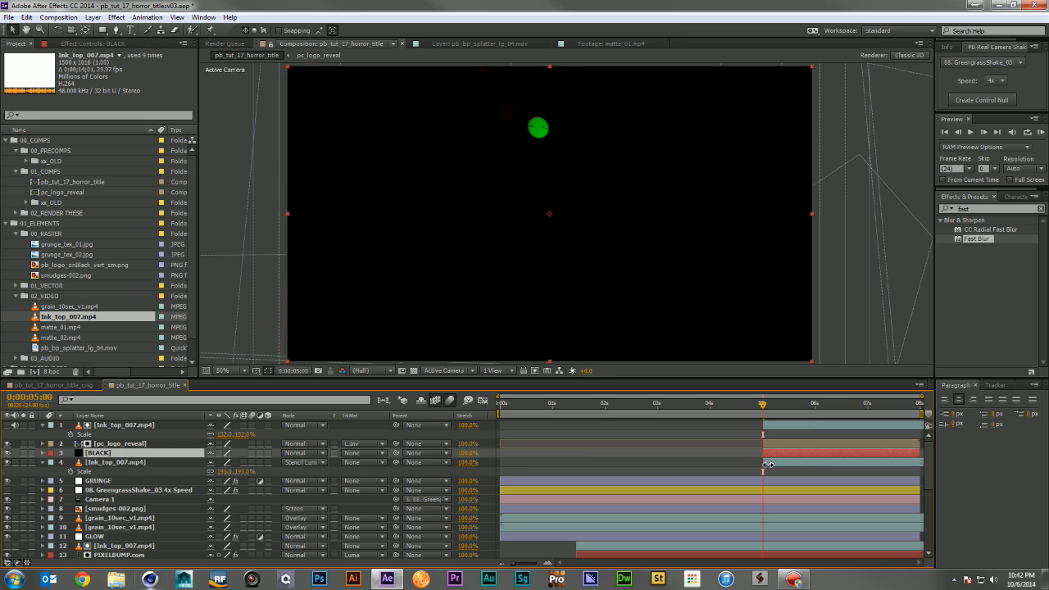
Step: Fade BLACK in from 0% to 100% opacity over about one second, starting near 0:00:05:09, and preview the result
key(t)
click(70, 462)
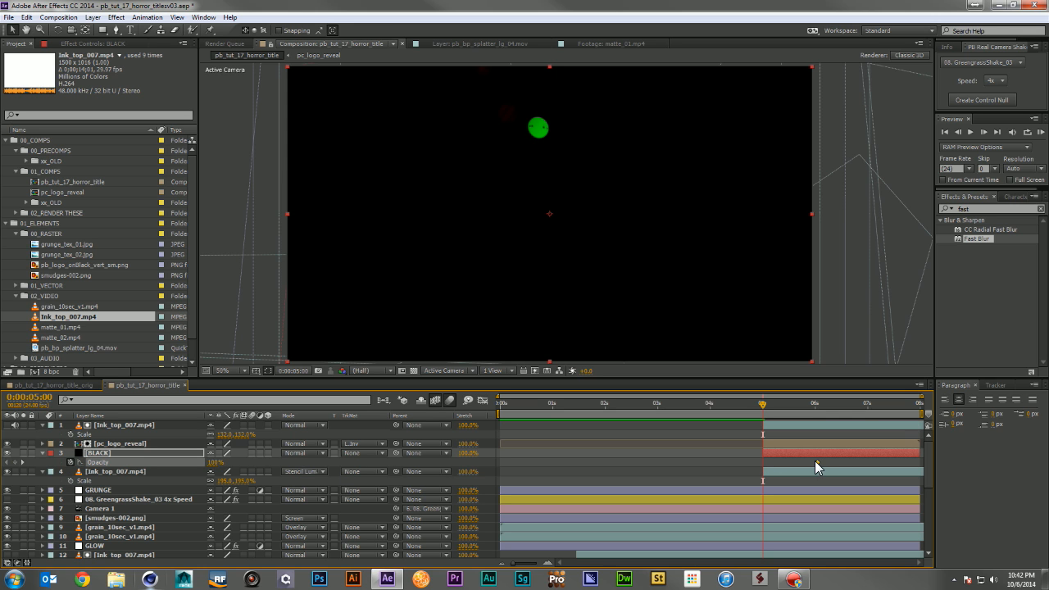
drag(202, 463, 5, 472)
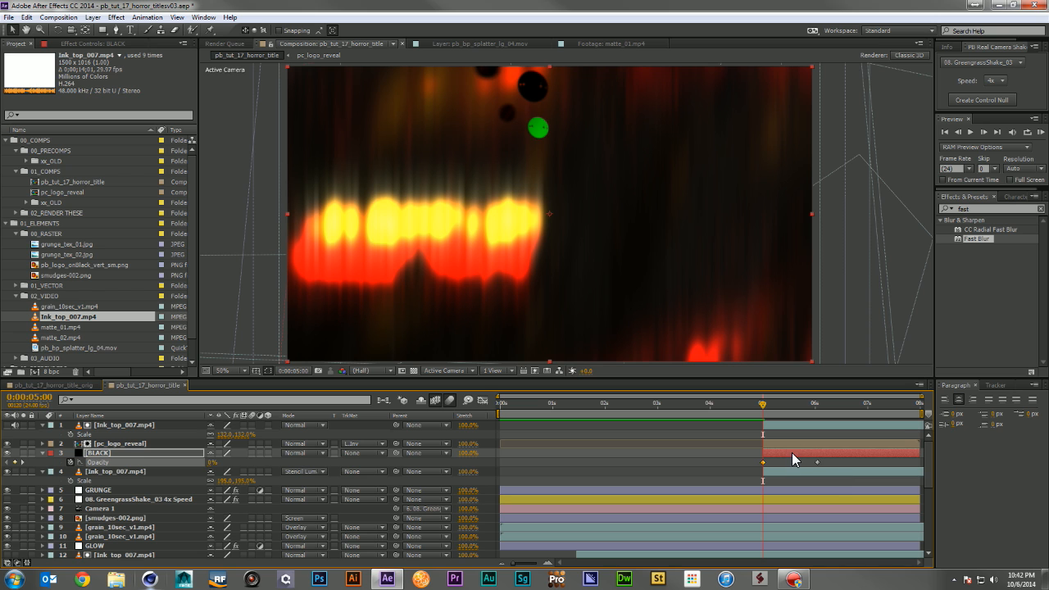
drag(792, 452, 804, 453)
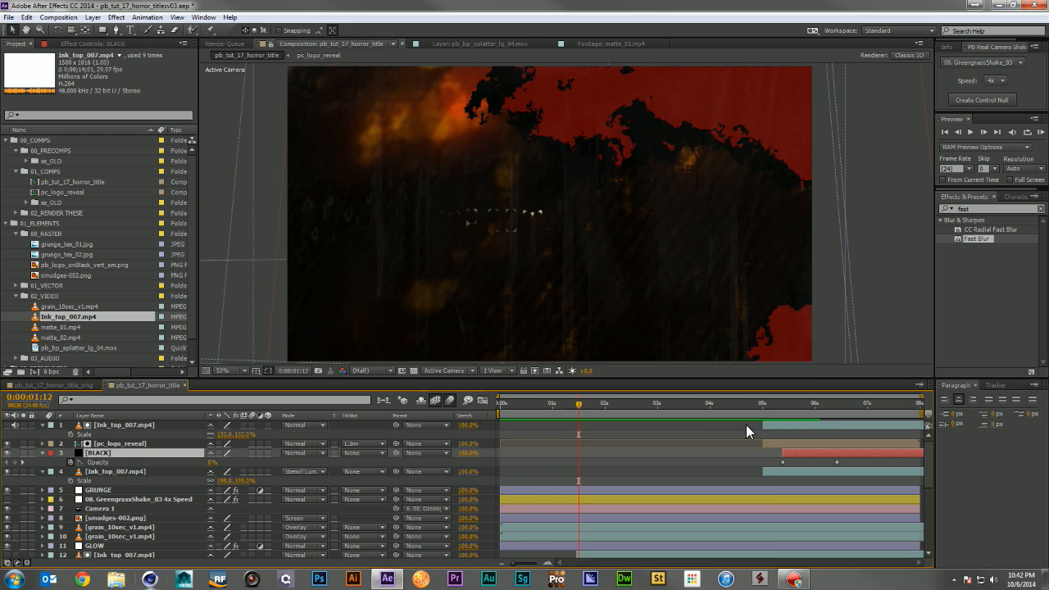
click(746, 405)
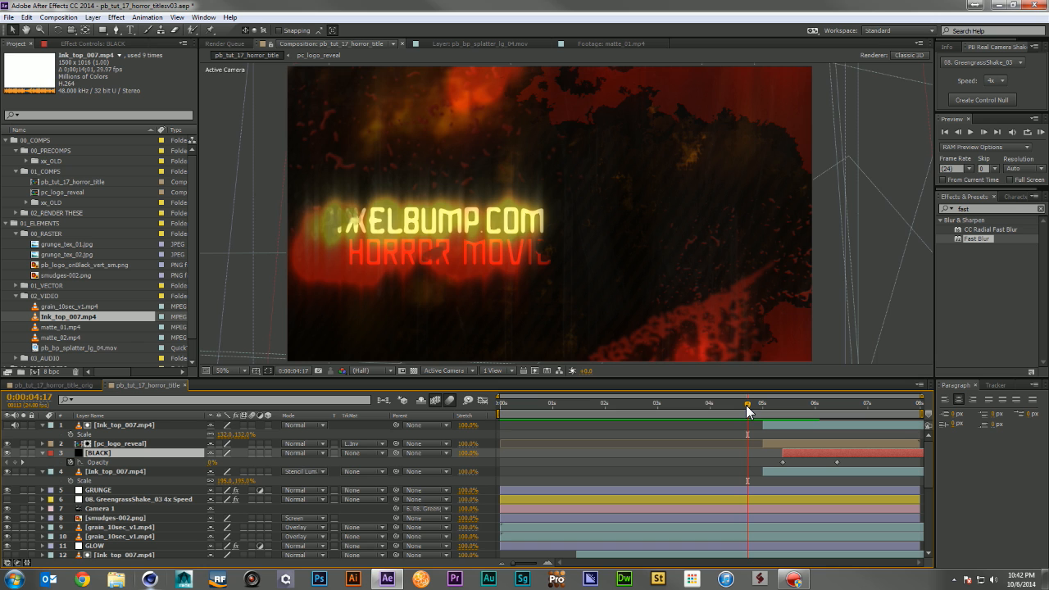
key(KP_0)
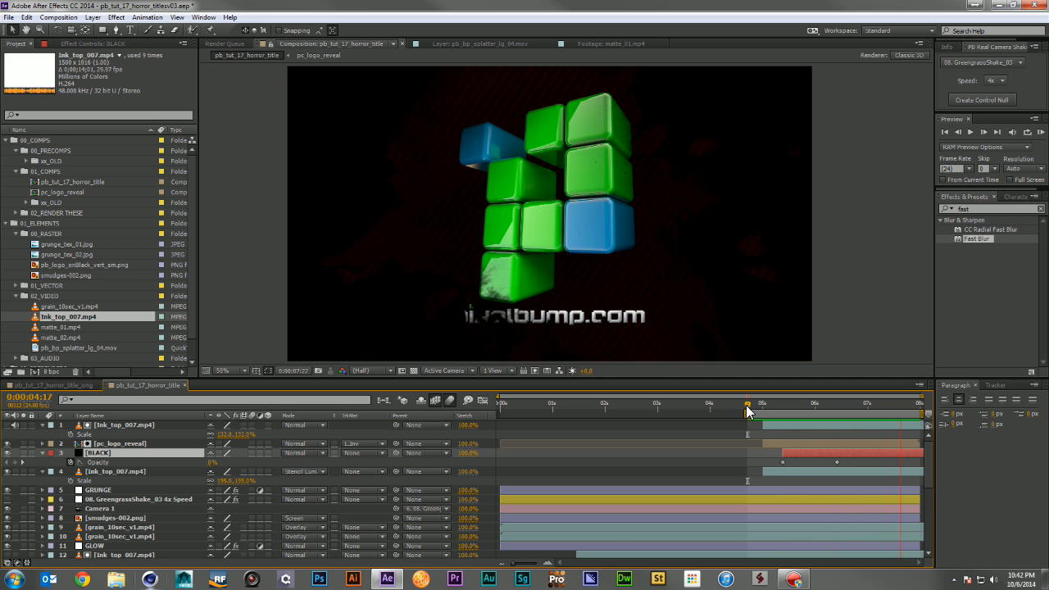
Step: Start the top ink layer at about 0:00:05:16 and make its first Time Remap keyframe use the 0:00:05:09 source frame
click(774, 424)
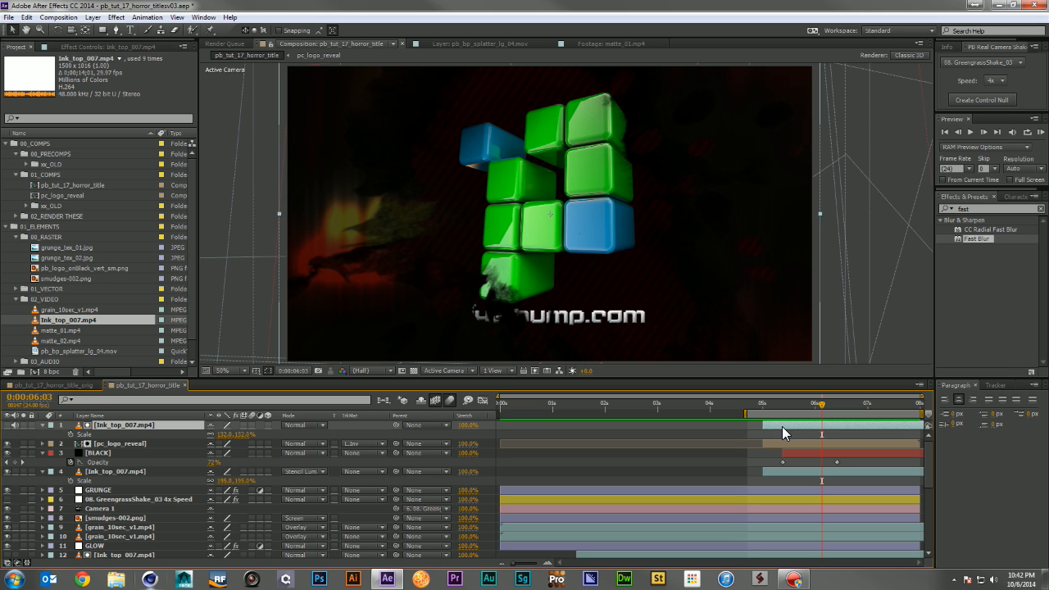
drag(800, 427, 818, 426)
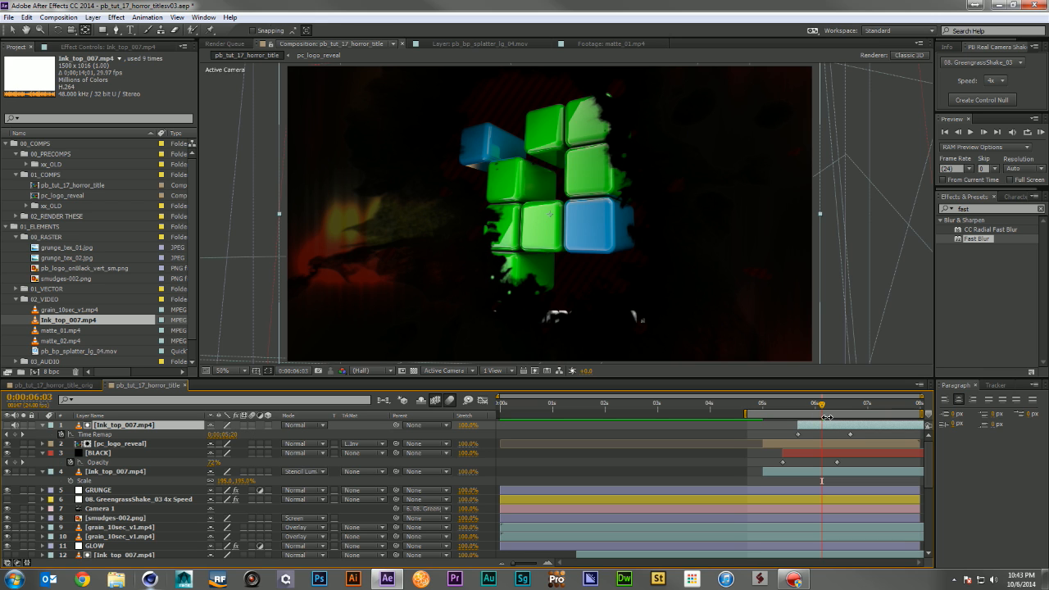
mouse_move(822, 409)
mouse_down()
mouse_move(810, 410)
mouse_move(820, 410)
mouse_up()
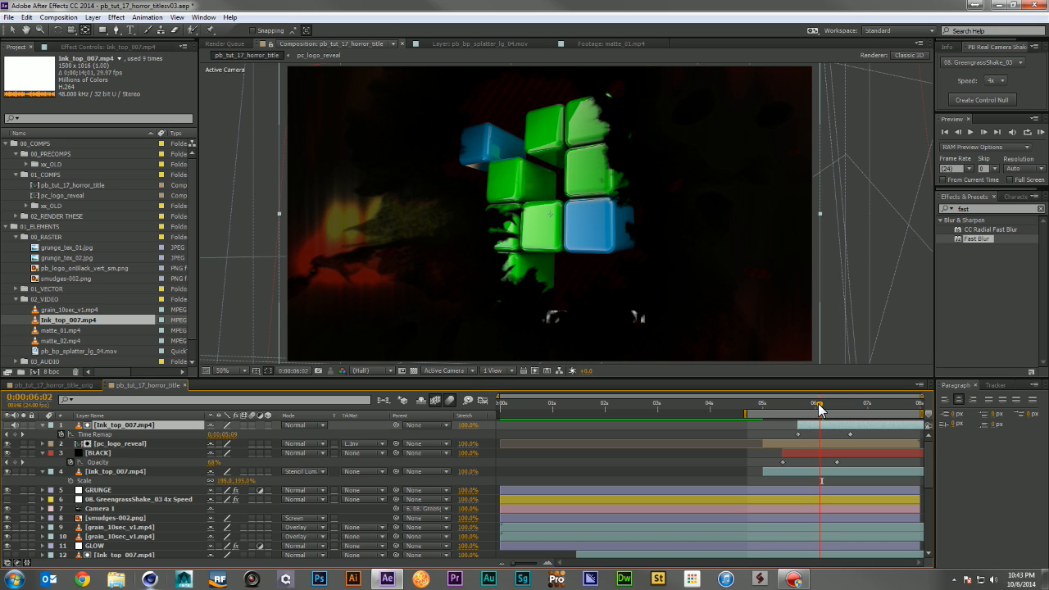
click(16, 434)
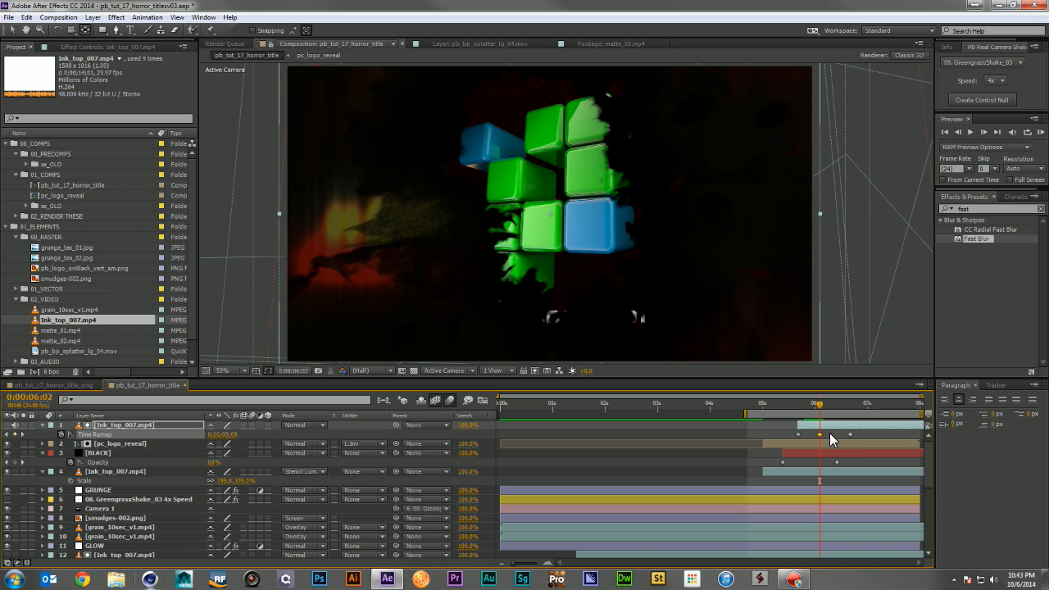
drag(821, 434, 801, 433)
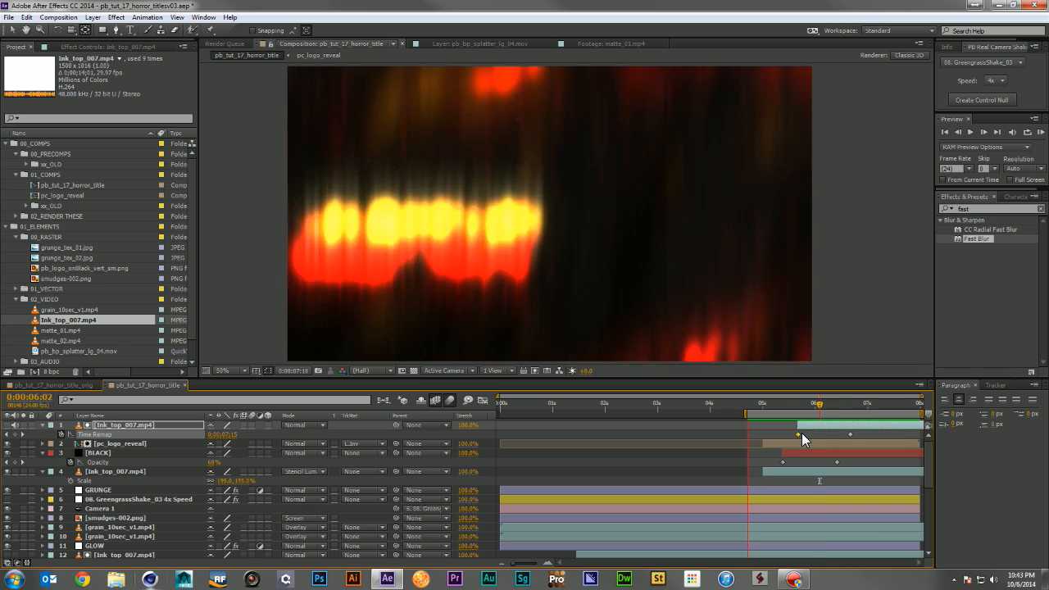
key(space)
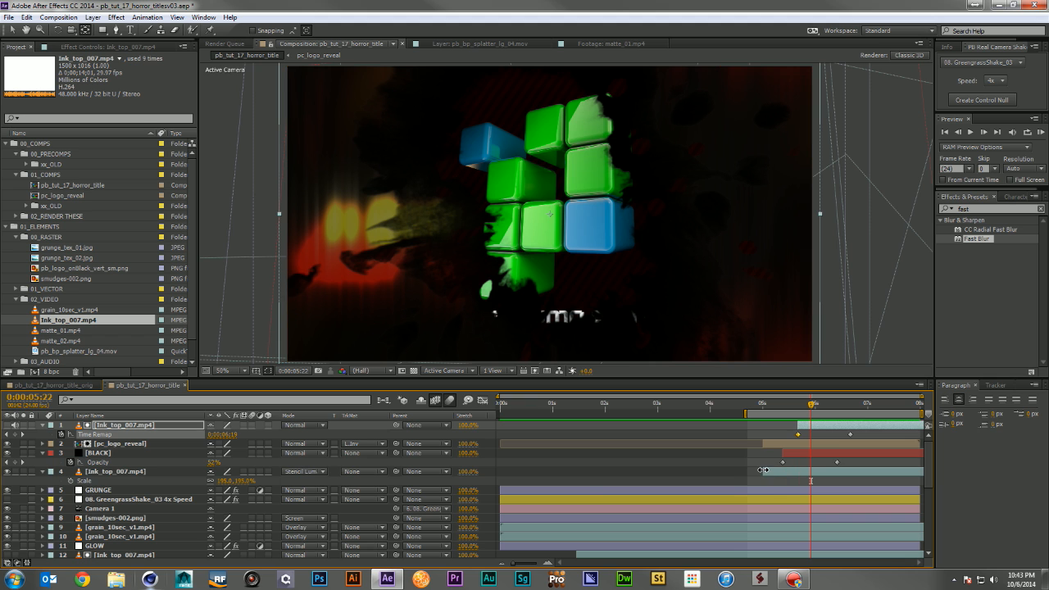
Step: Extend the ink copy beneath BLACK back to the start of the composition and preview the reveal
drag(763, 473, 497, 472)
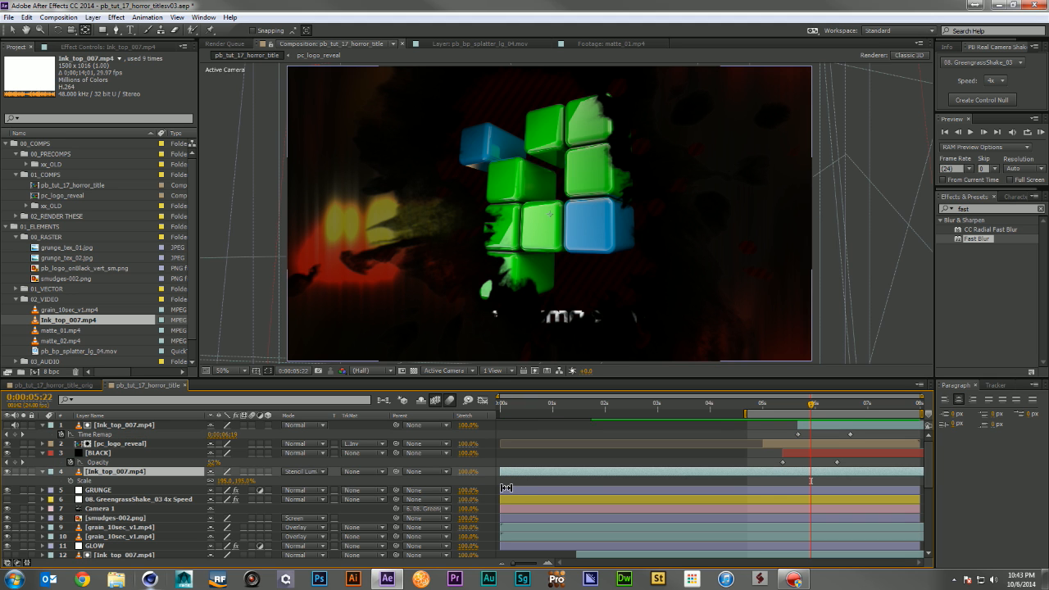
key(space)
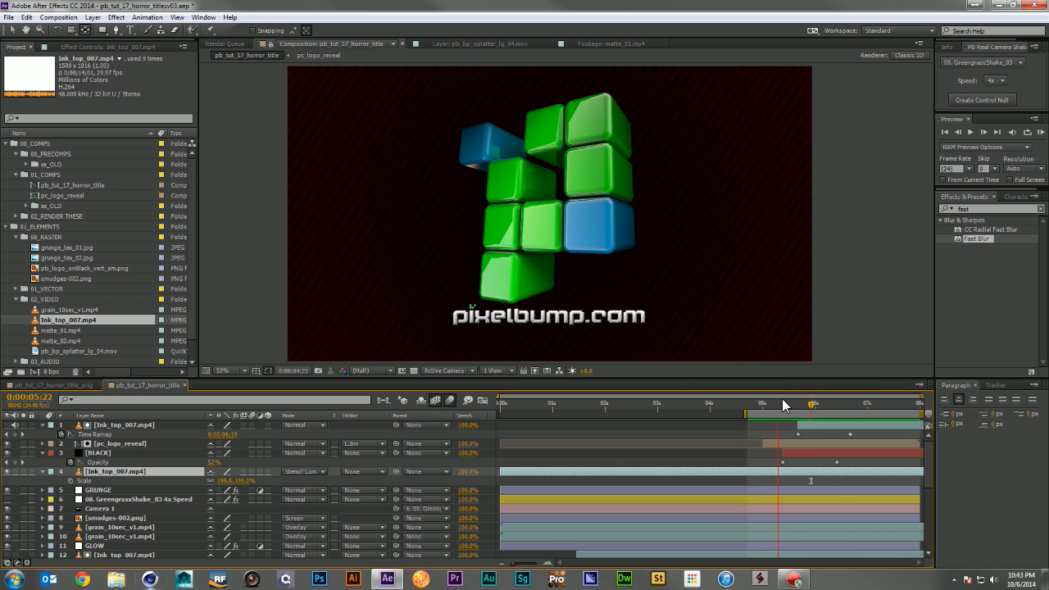
key(space)
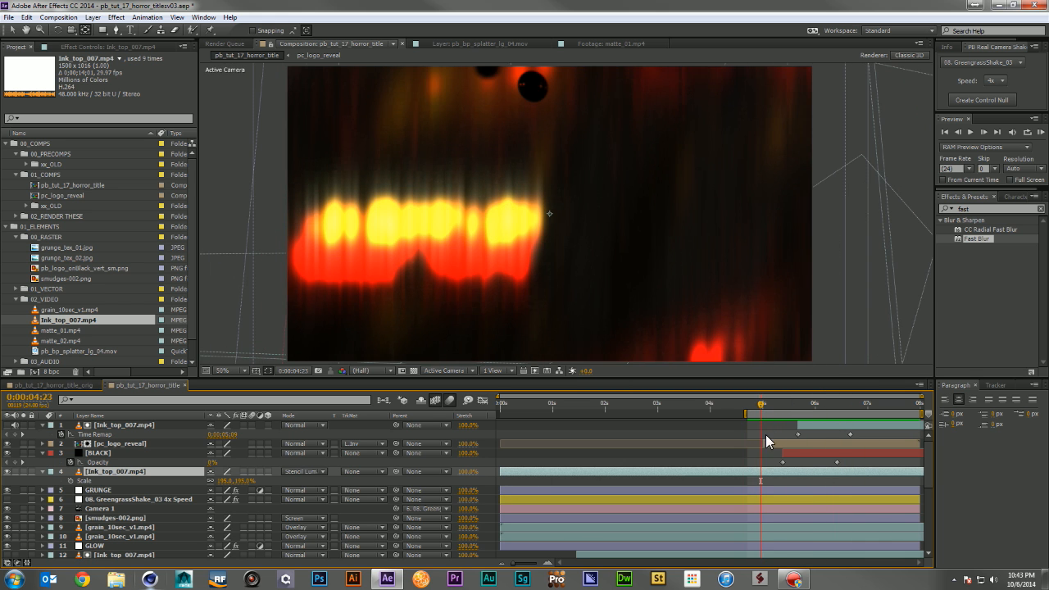
Step: Trim the start of pc_logo_reveal to line up with the top ink layer and preview the transition
click(764, 443)
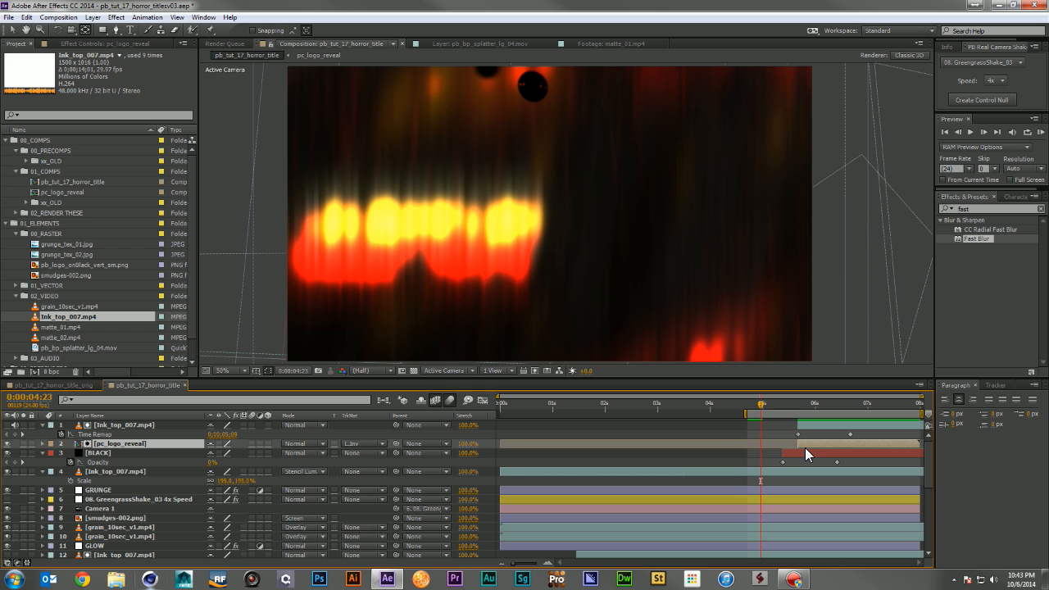
key(space)
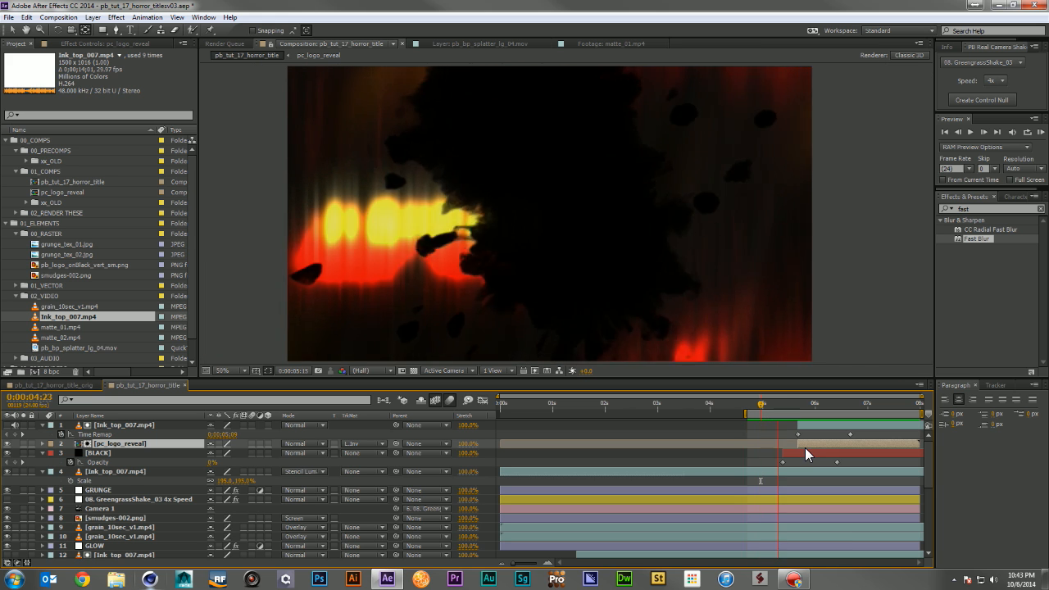
key(space)
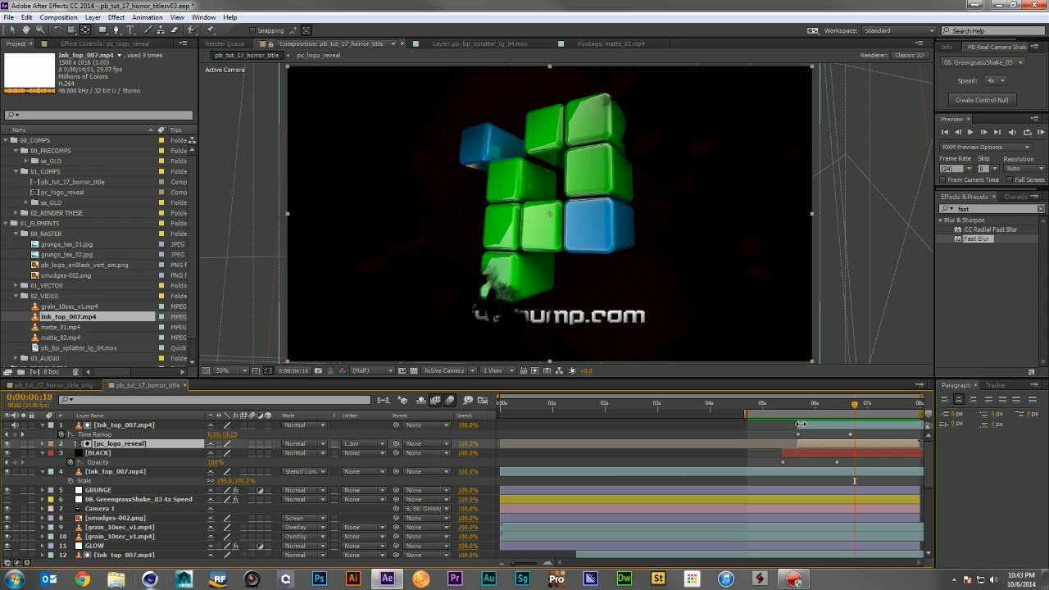
Step: Make the top ink layer and pc_logo_reveal start together with BLACK at about 0:00:05:09 and preview the timing
drag(801, 424, 823, 439)
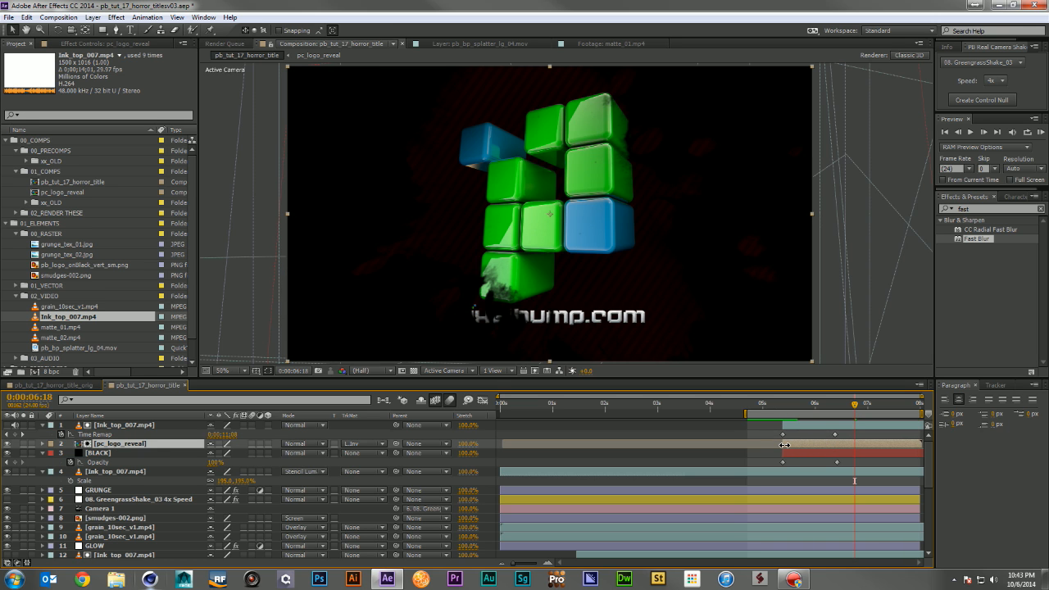
key(KP_0)
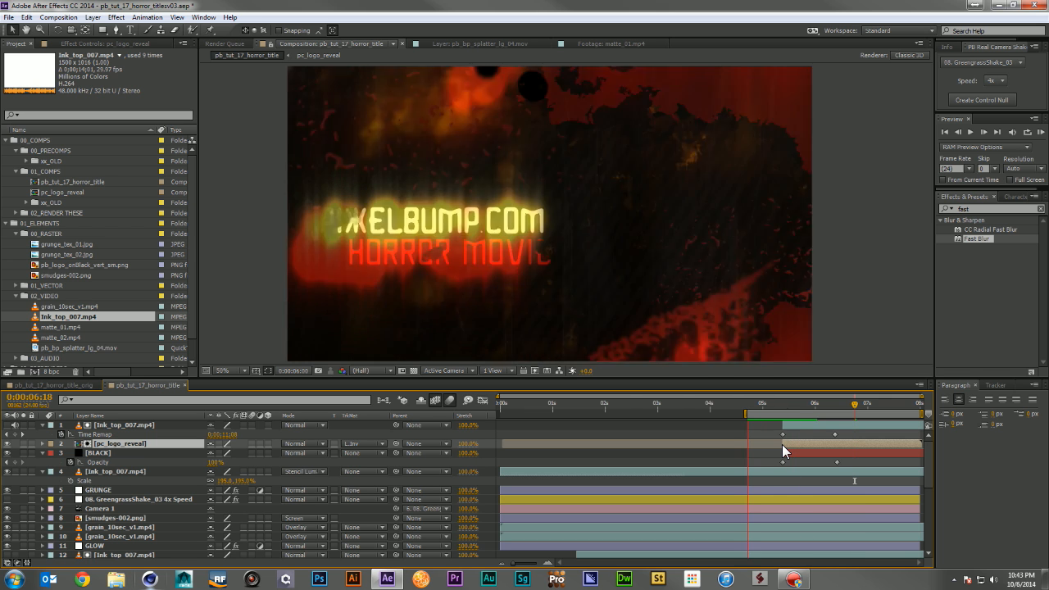
key(space)
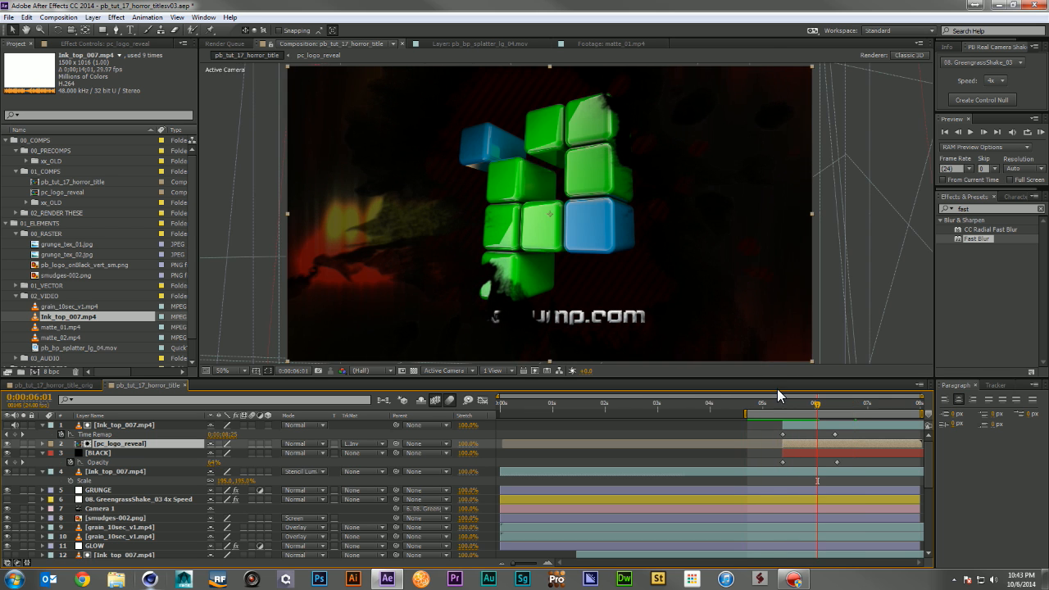
Step: Add a Time Remap keyframe to the ink copy beneath BLACK at 0:00:05:09 and pull it back to just after 0:00:05:00
drag(759, 402, 764, 406)
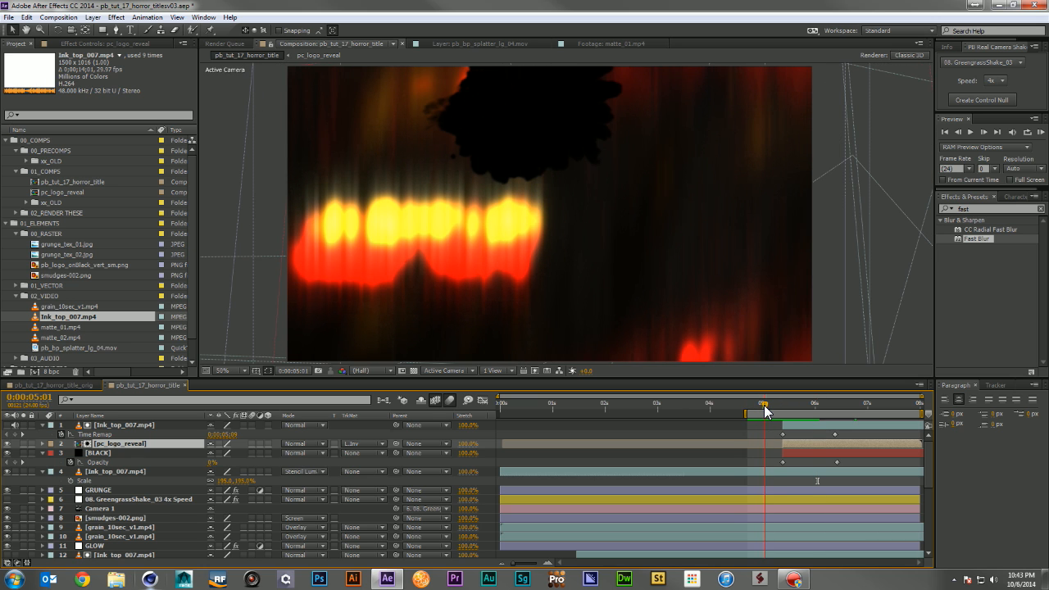
click(771, 471)
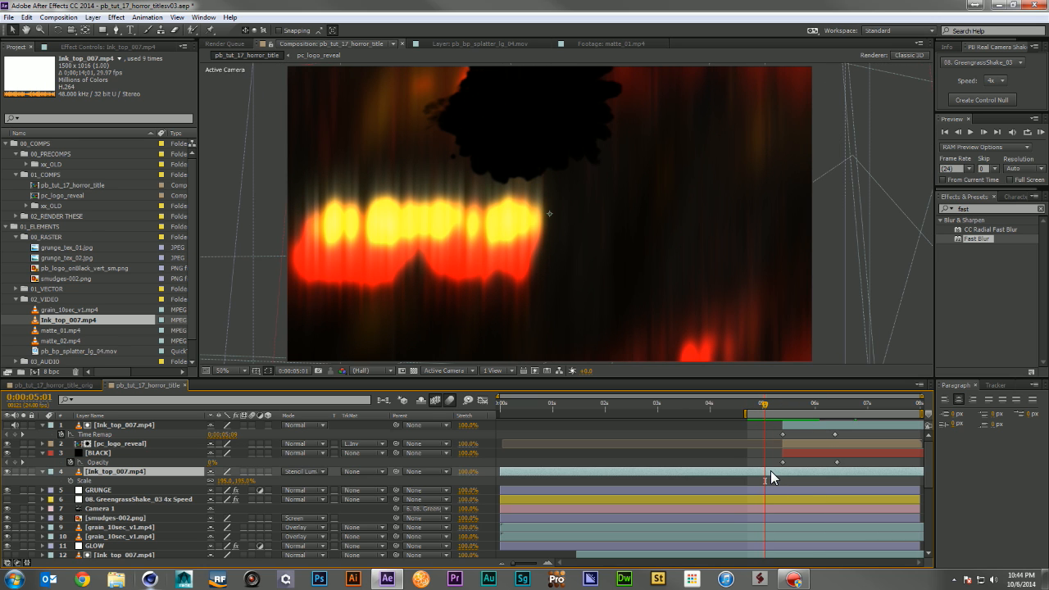
drag(769, 405, 785, 406)
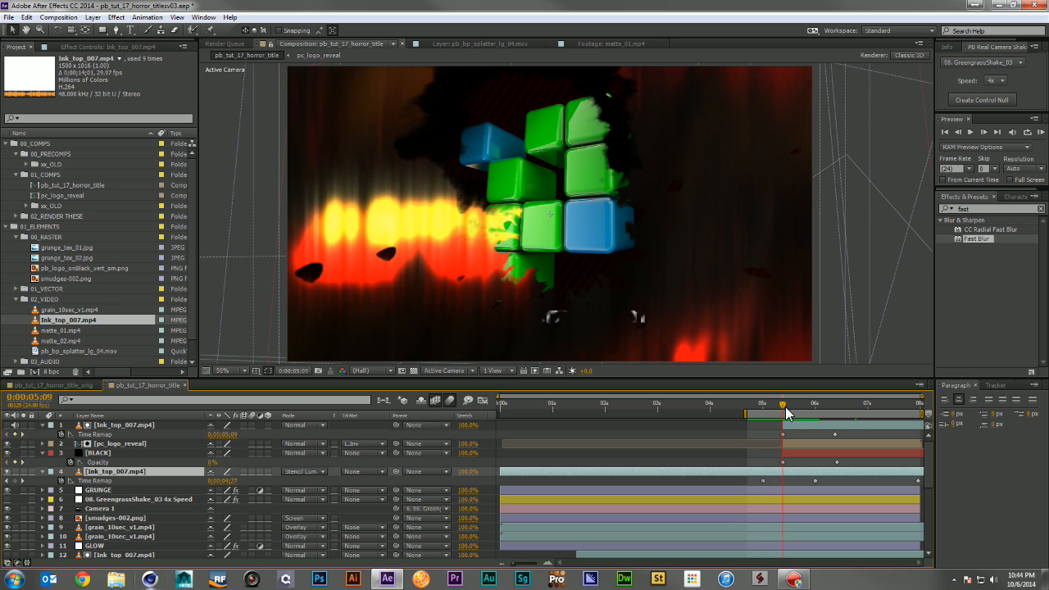
click(90, 480)
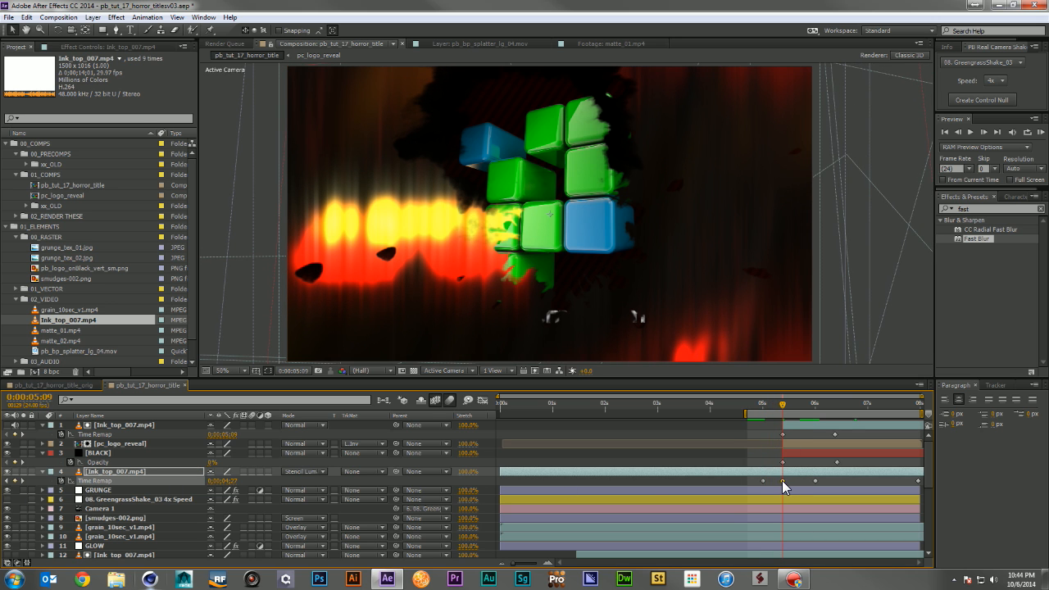
drag(783, 480, 762, 481)
Step: Keyframe the lower ink copy's Time Remap near the beginning of its footage at 0:00:05:00 and preview the reveal
click(764, 406)
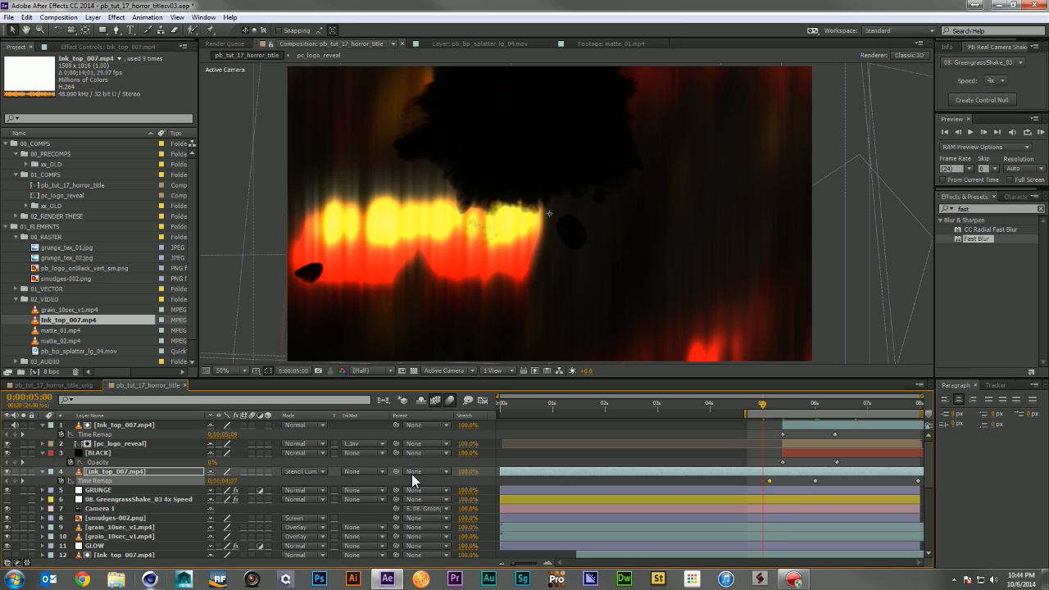
drag(229, 482, 4, 475)
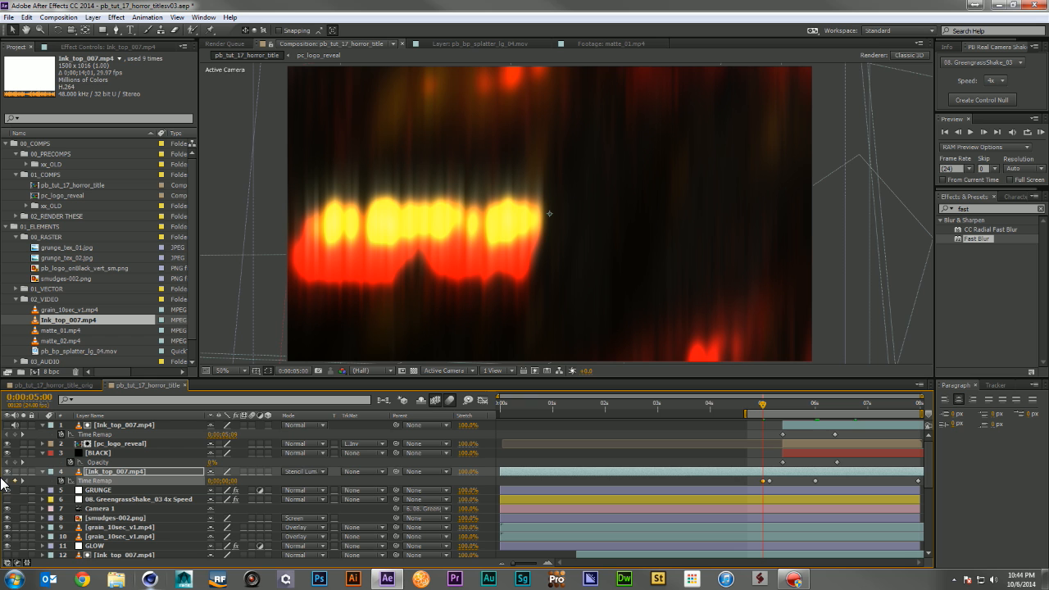
key(KP_0)
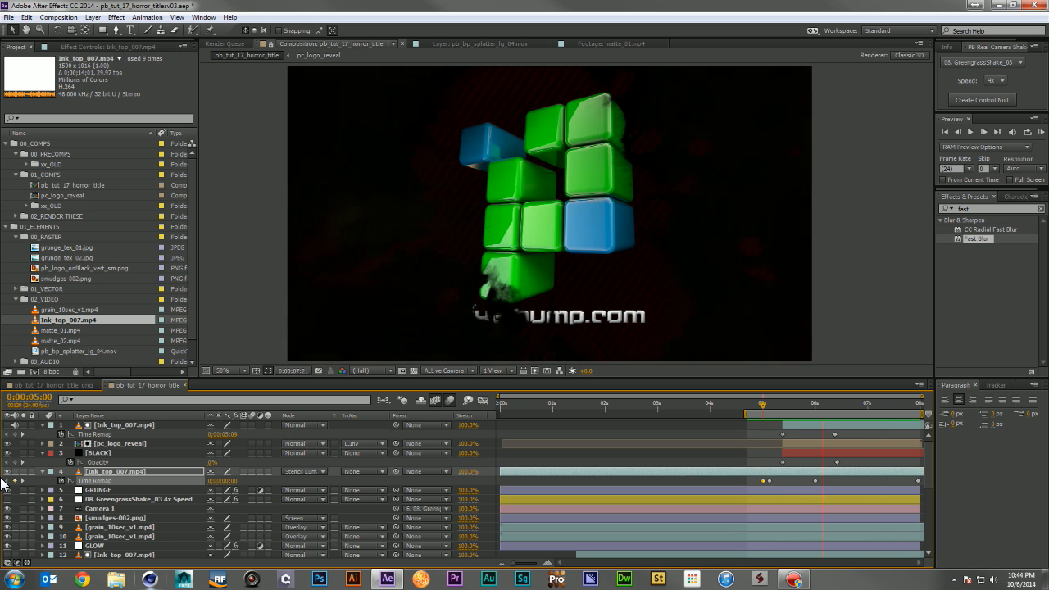
key(space)
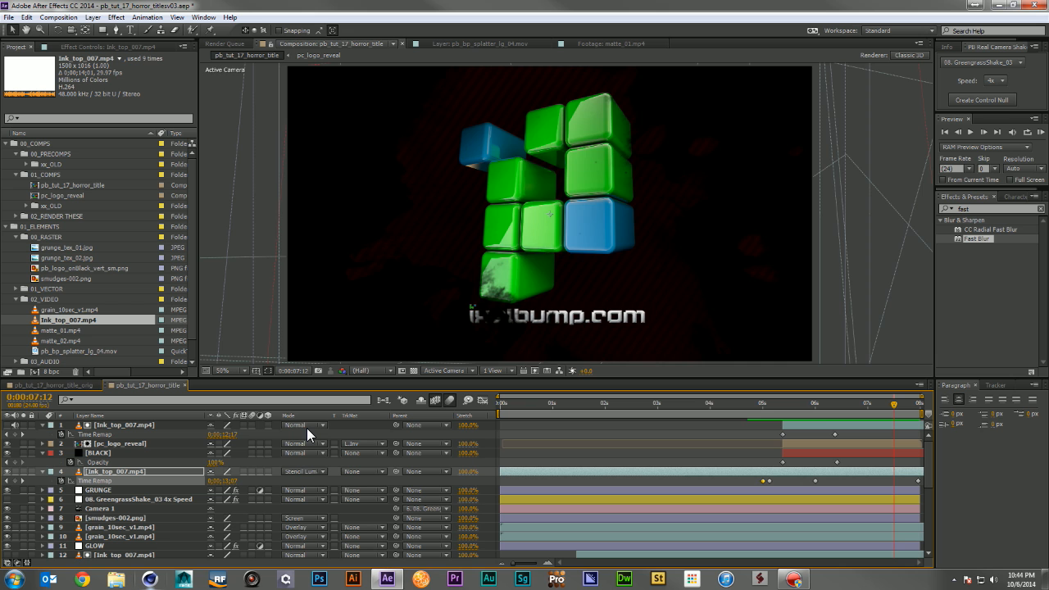
Step: Preview the title animation and collapse the expanded keyframe properties of all layers
key(space)
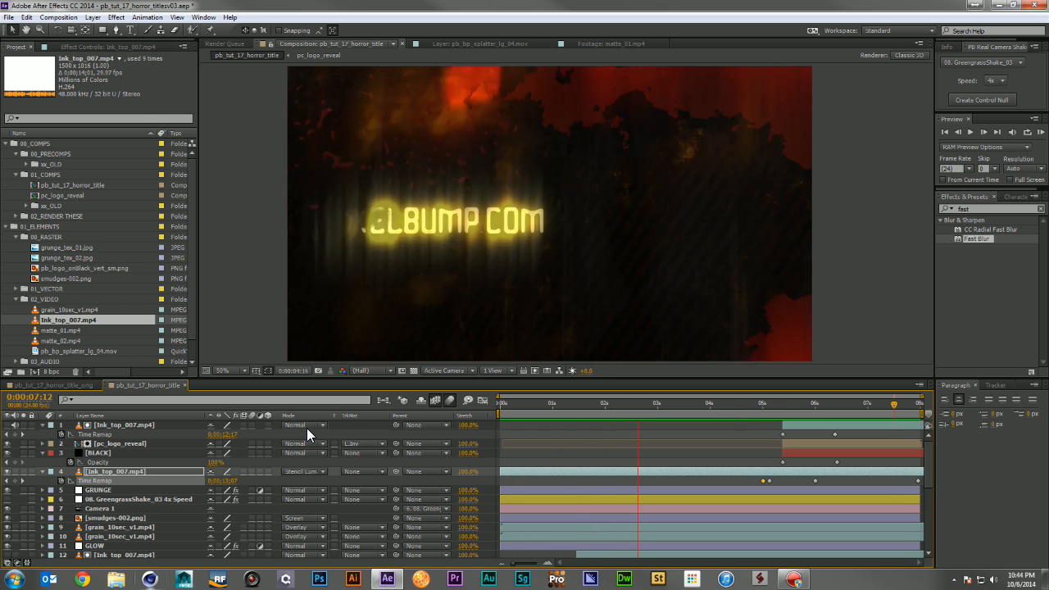
key(space)
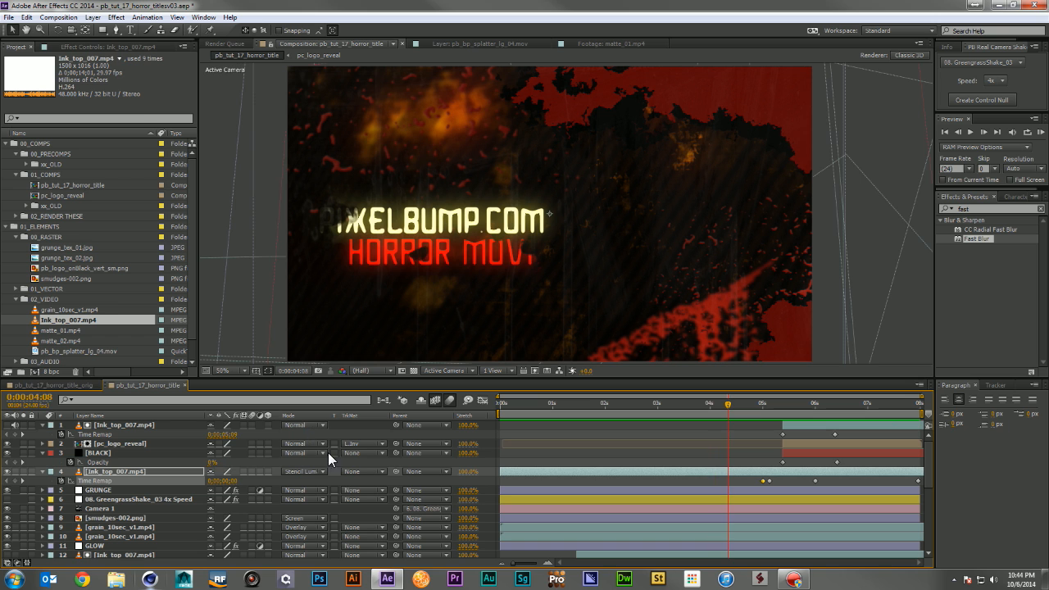
key(ctrl+a)
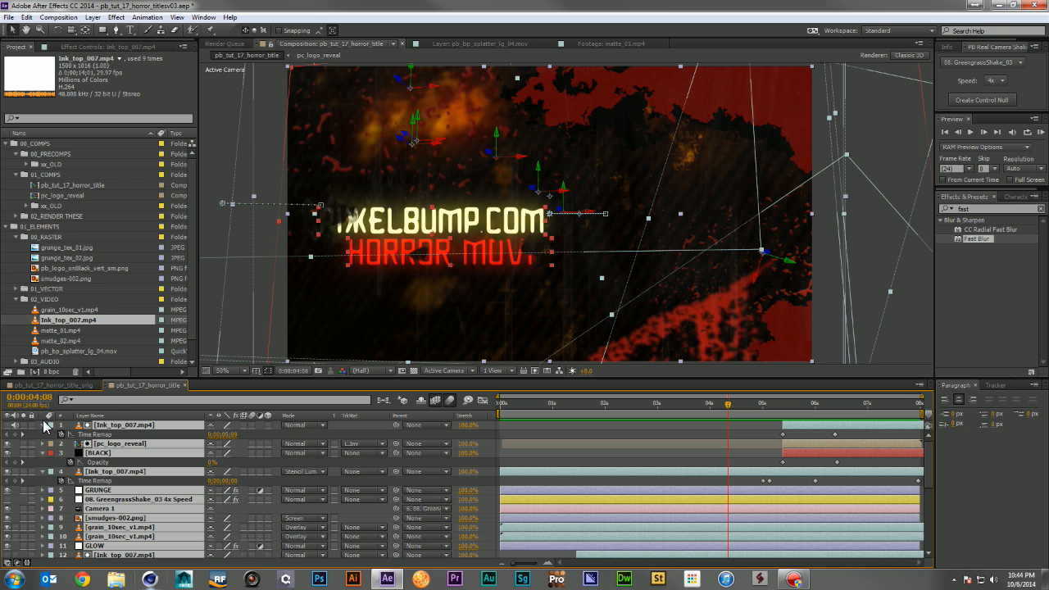
key(u)
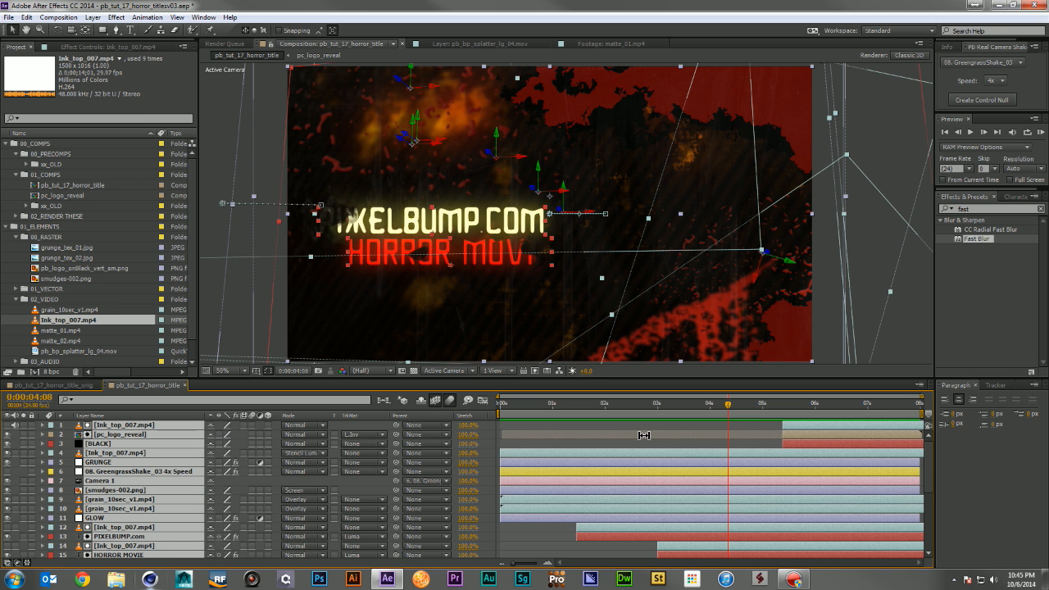
Step: Add an adjustment layer named OFFSET and place it directly beneath the GRUNGE layer
key(ctrl+alt+y)
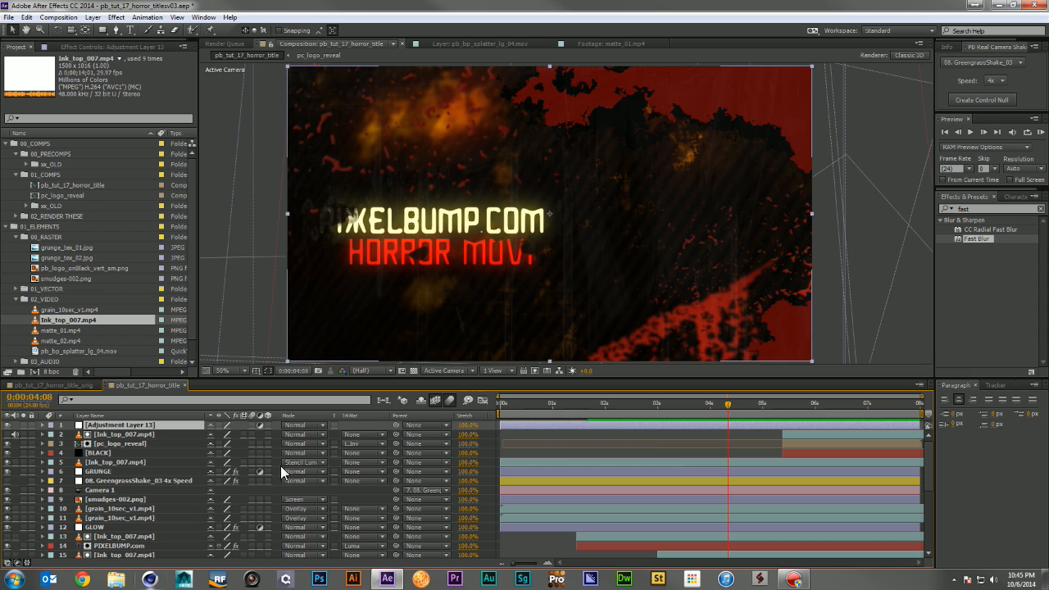
key(Return)
text(OFF)
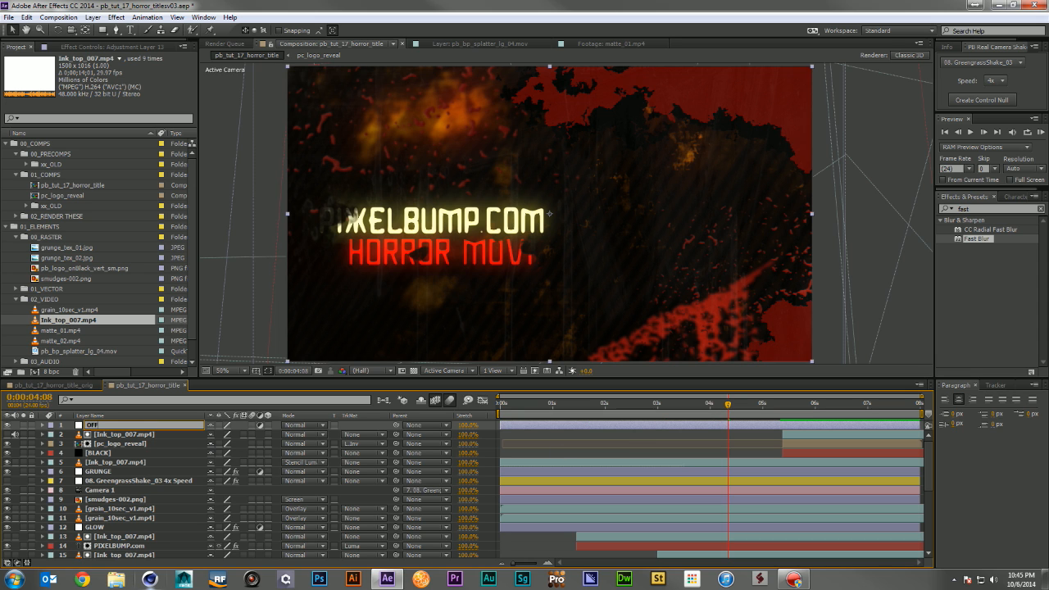
text(SET)
key(Return)
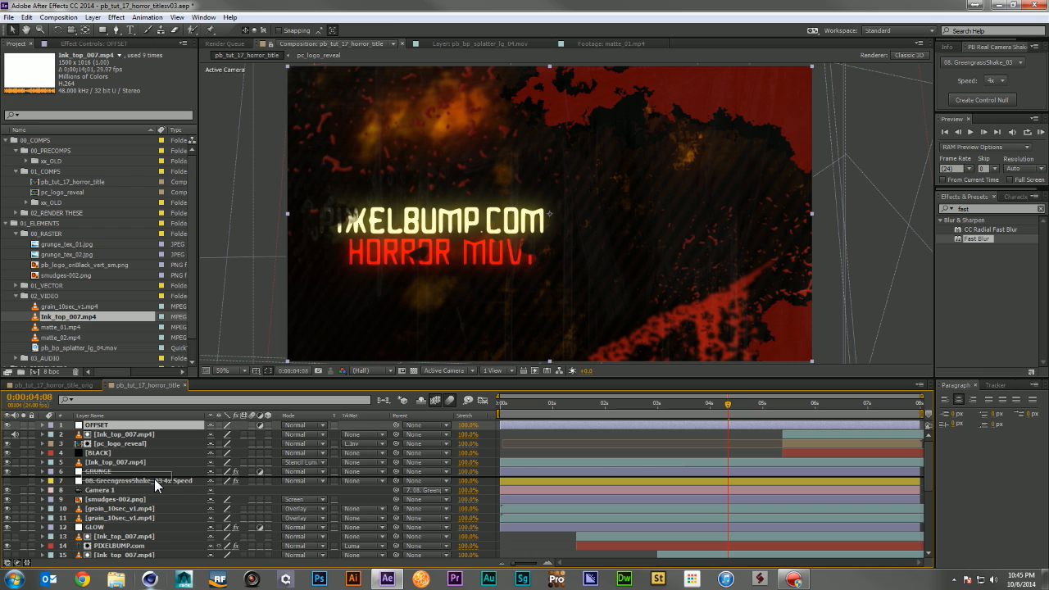
drag(154, 478, 149, 475)
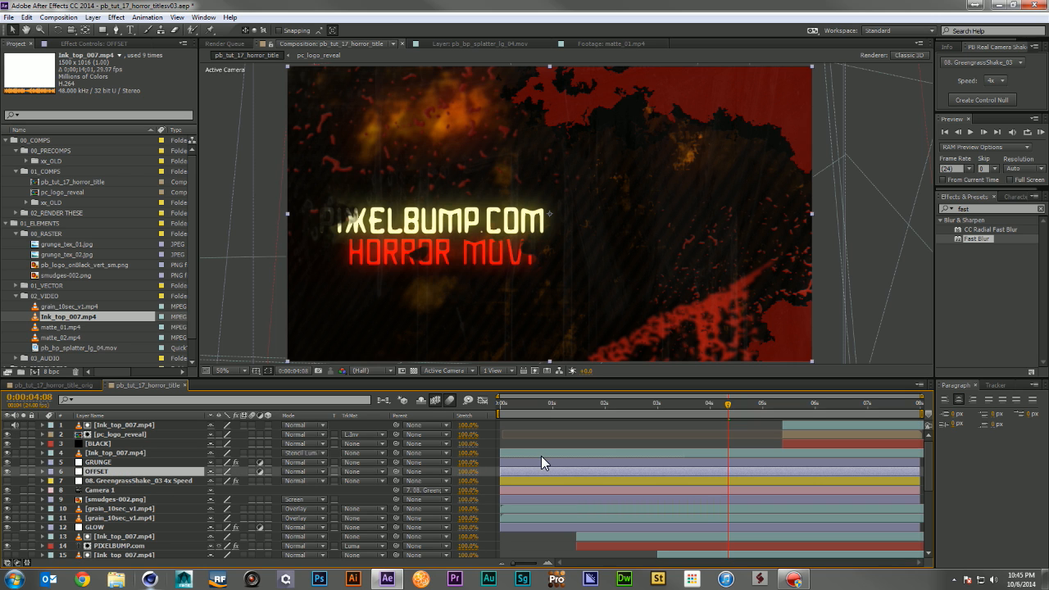
Step: Show GRUNGE's Opacity keyframes, go to the one at 0:00:02:14, and apply the Offset effect to the OFFSET layer
click(176, 462)
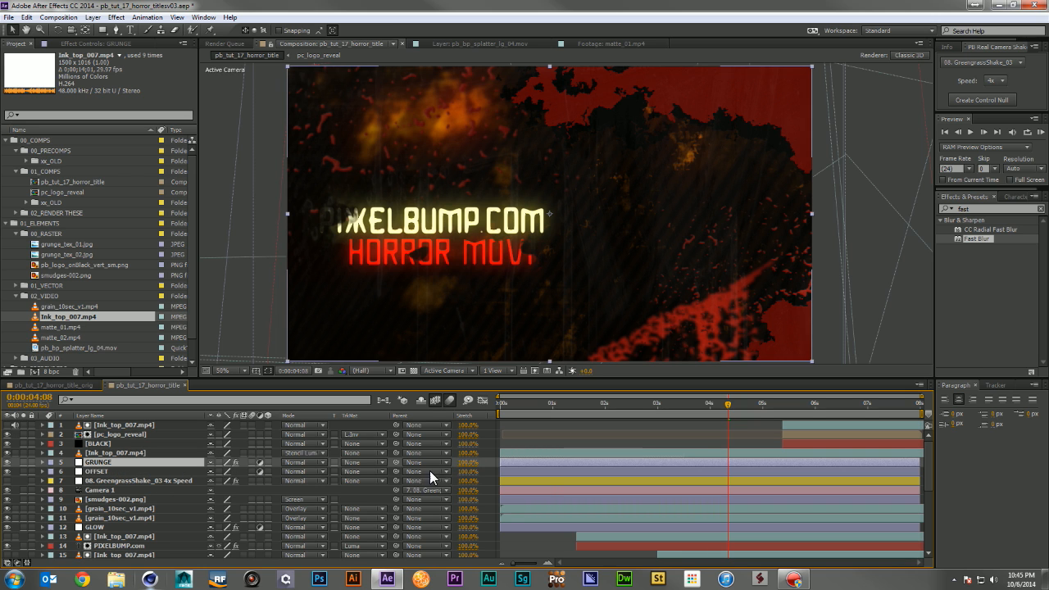
key(t)
click(637, 402)
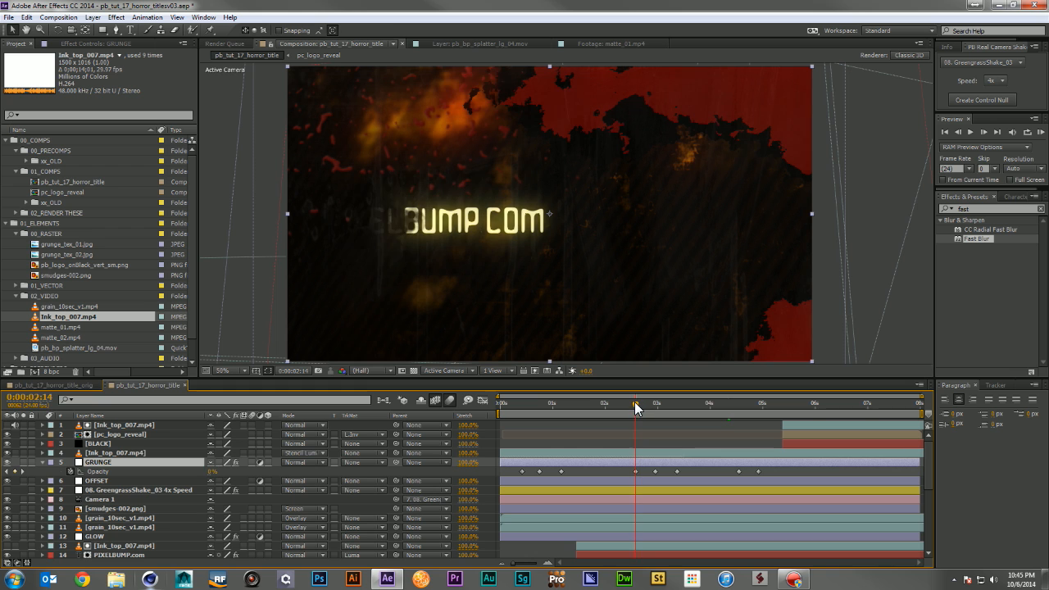
click(995, 210)
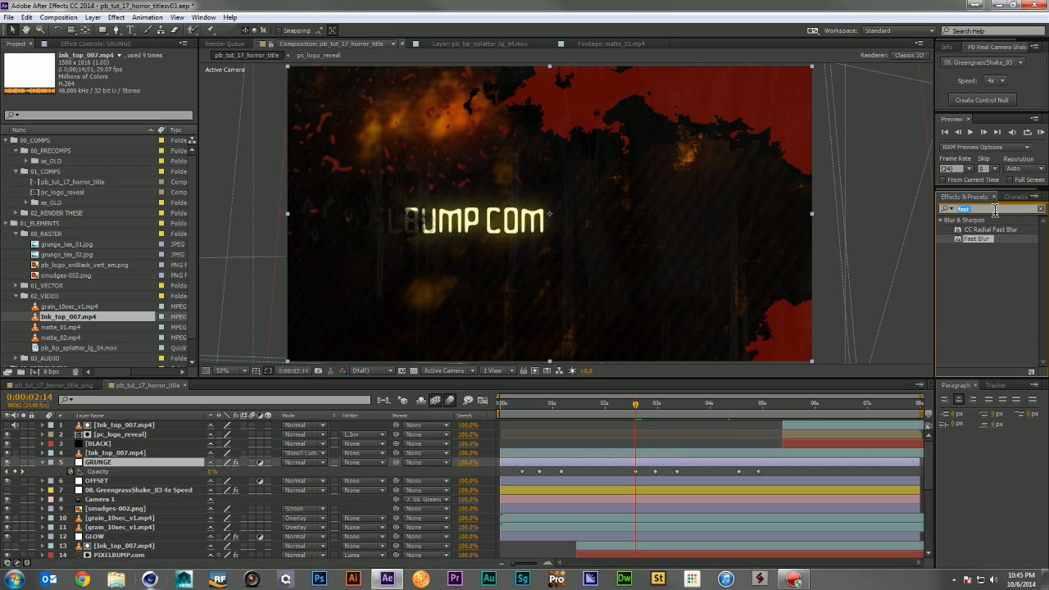
text(offset)
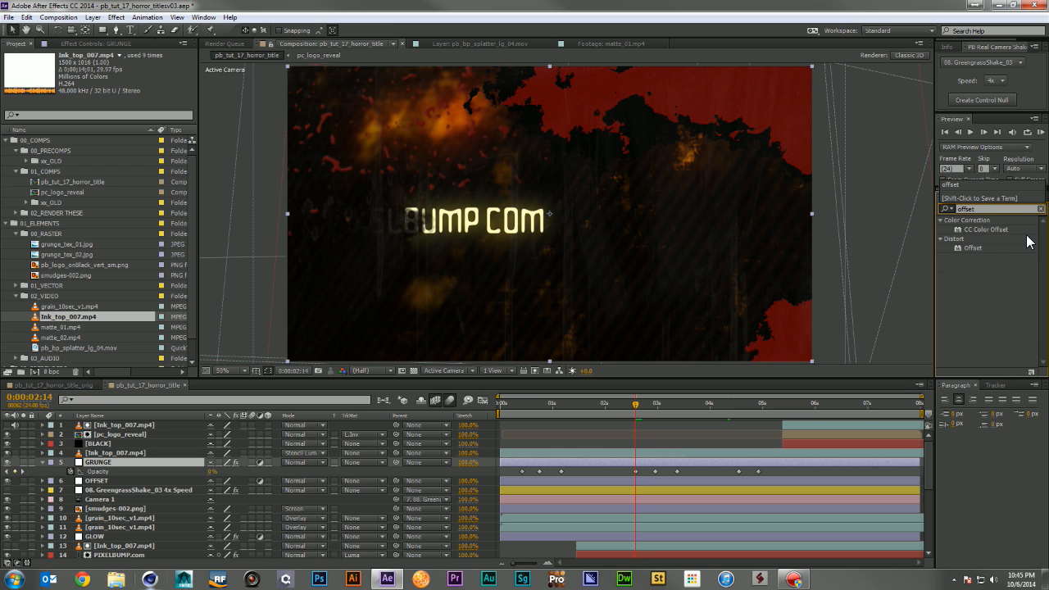
drag(966, 248, 646, 460)
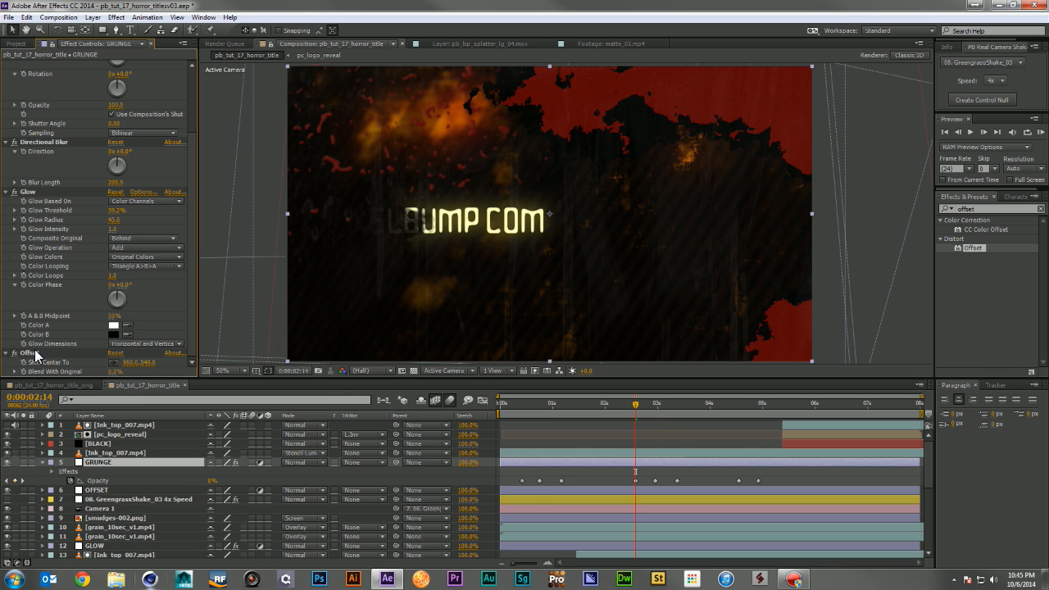
scroll(44, 349, up, 1)
click(106, 494)
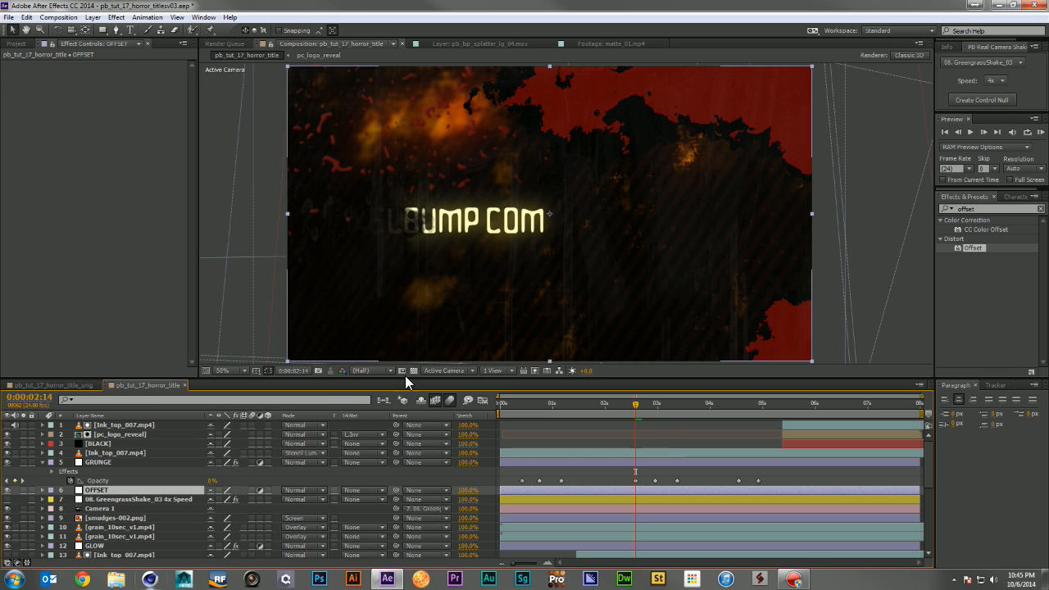
drag(974, 246, 103, 491)
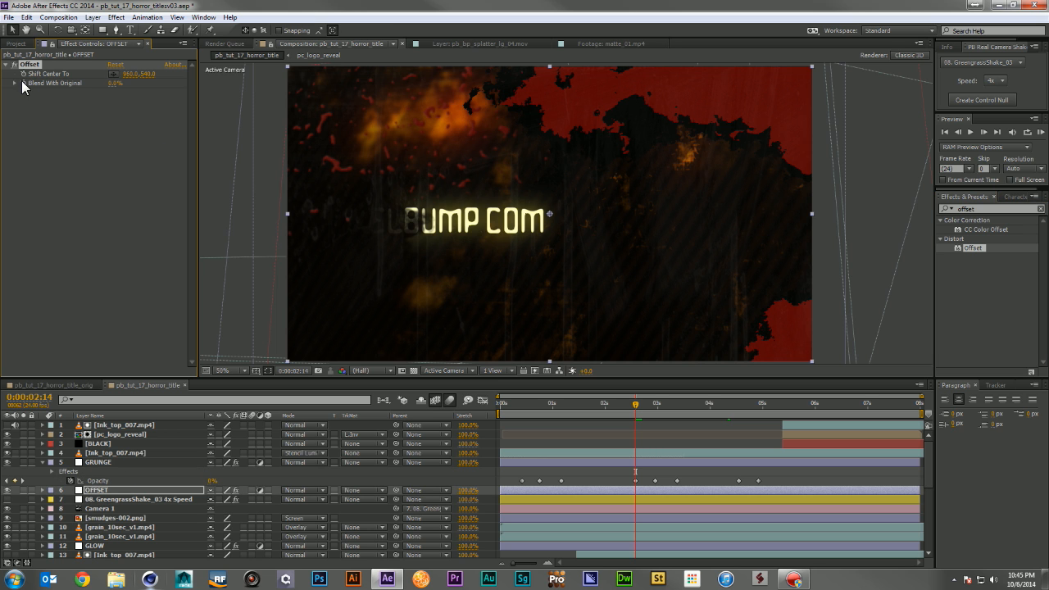
Step: Keyframe OFFSET's Shift Center To at 0:00:02:14 and 0:00:03:09, with 960, -400 at 0:00:02:23, and preview from 0:00:02:08
click(677, 403)
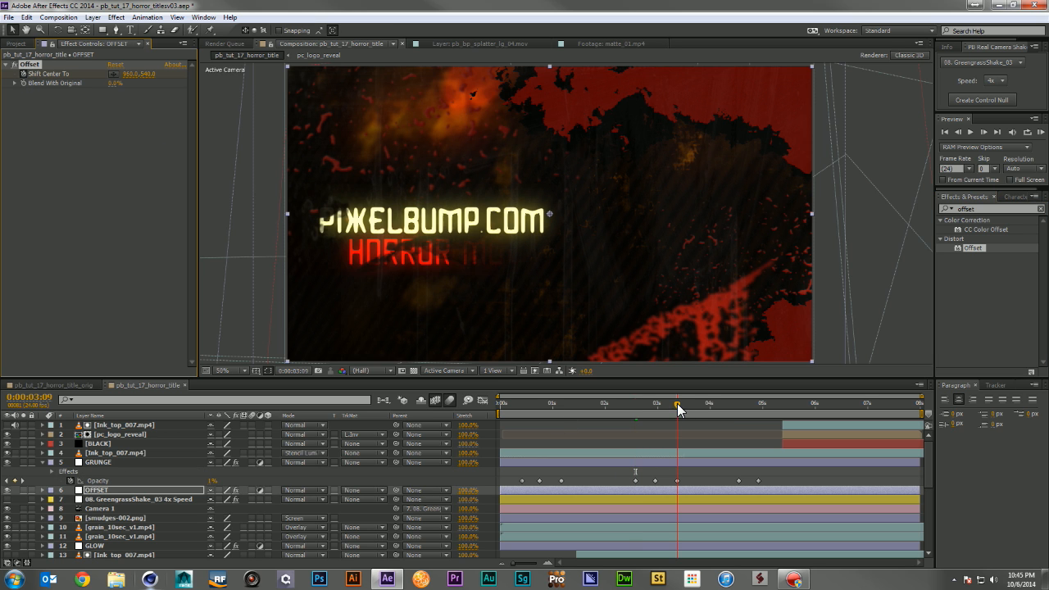
key(u)
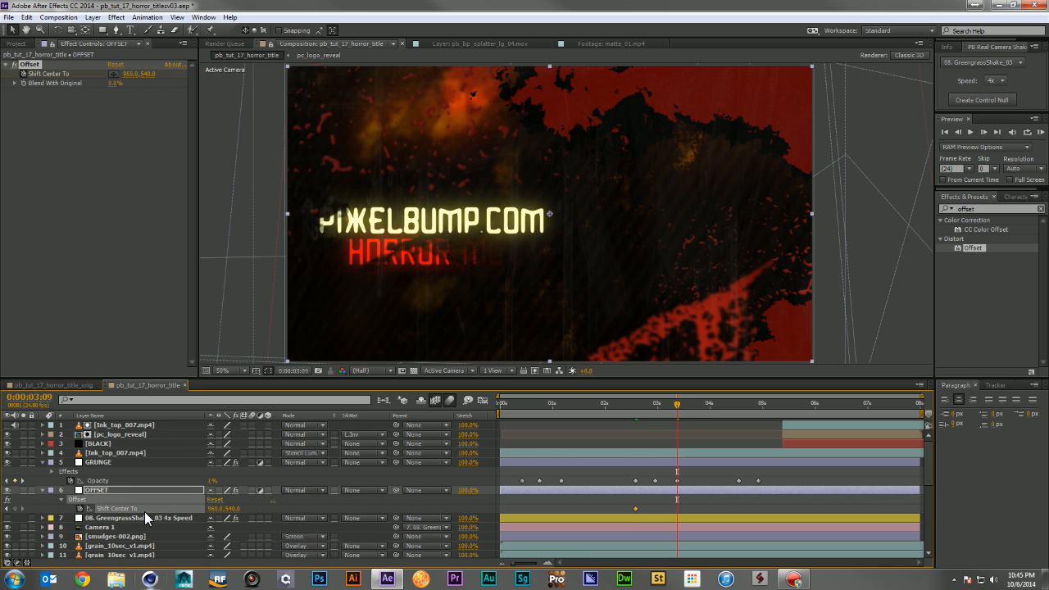
click(652, 405)
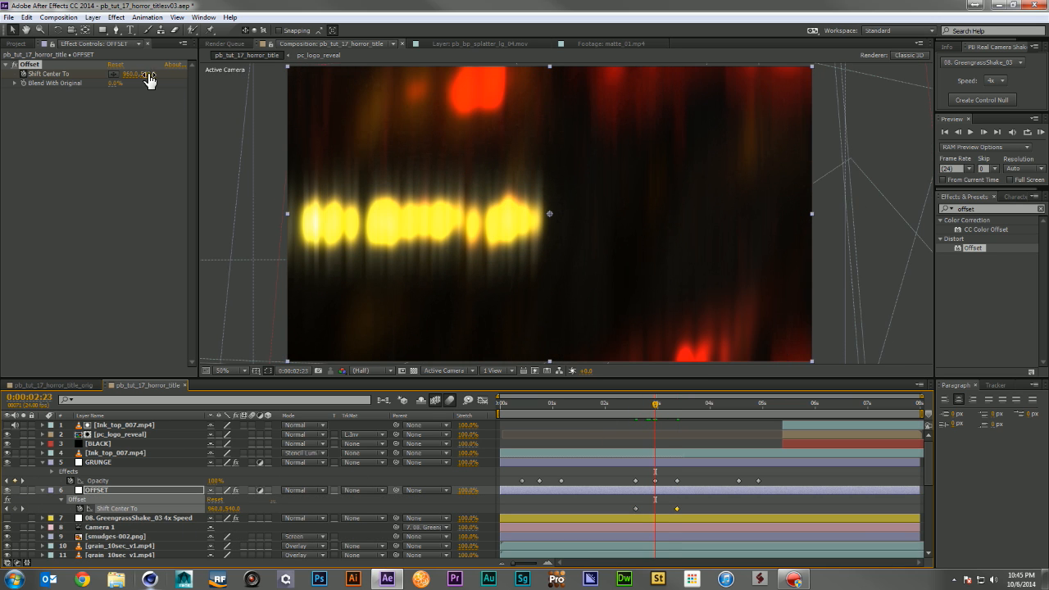
drag(134, 73, 103, 73)
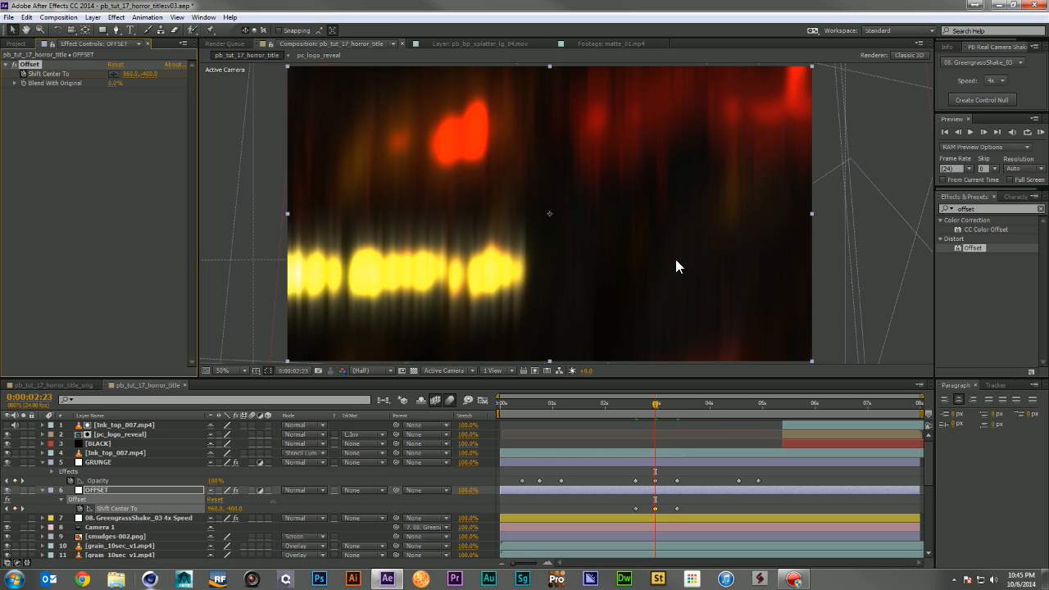
click(621, 402)
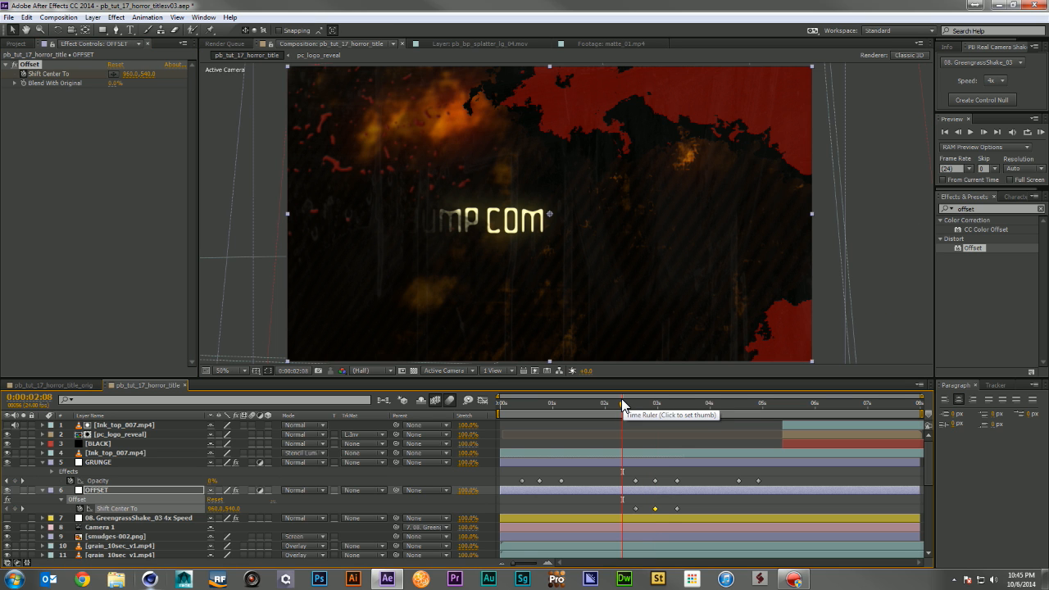
key(b)
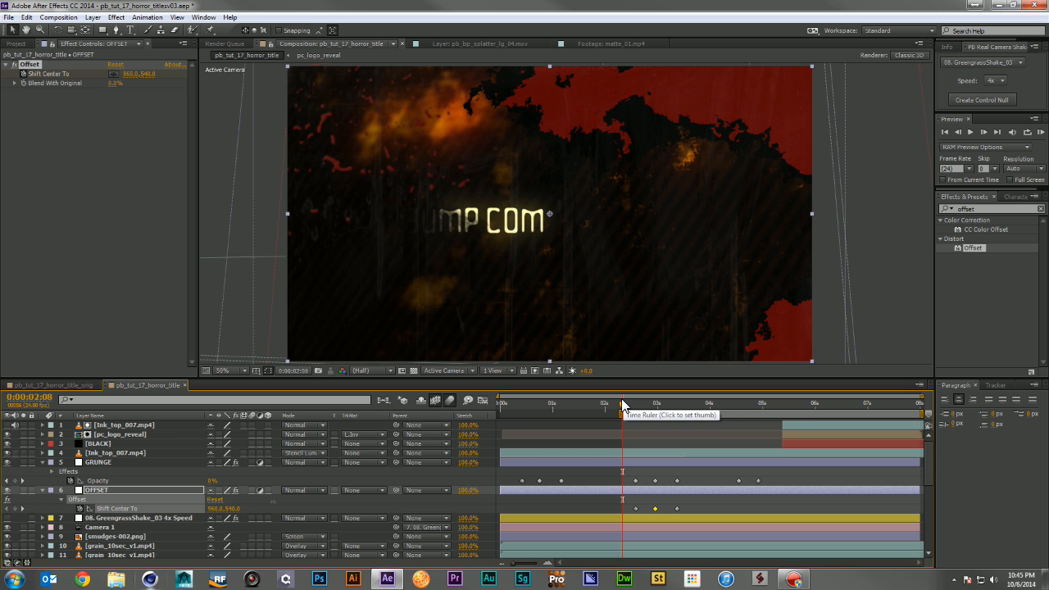
key(KP_0)
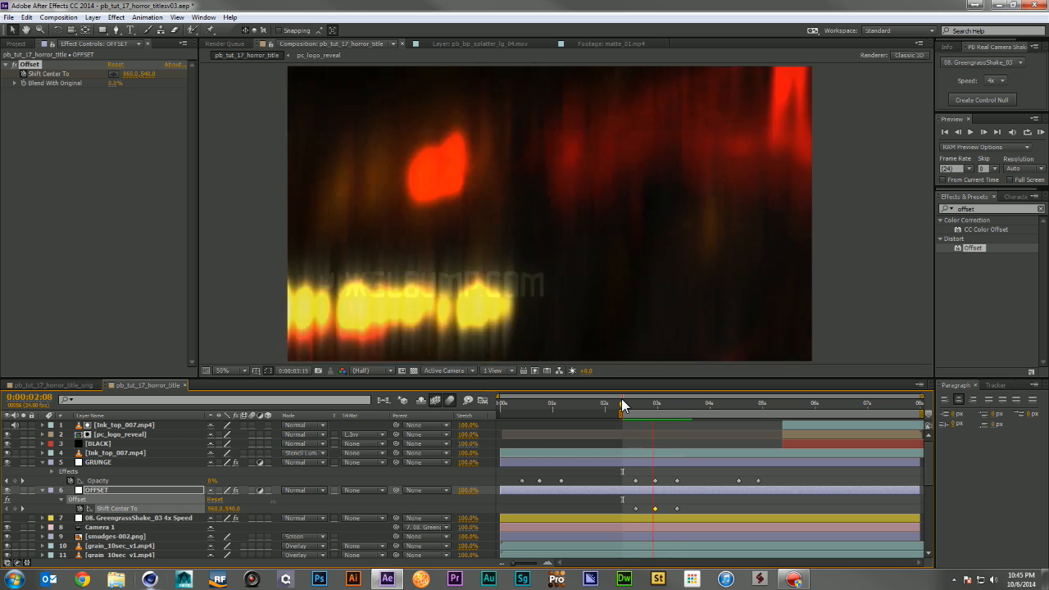
Step: Replace the Shift Center To keyframe at 0:00:03:09 with 960, -540 and preview the offset movement
drag(622, 398, 677, 401)
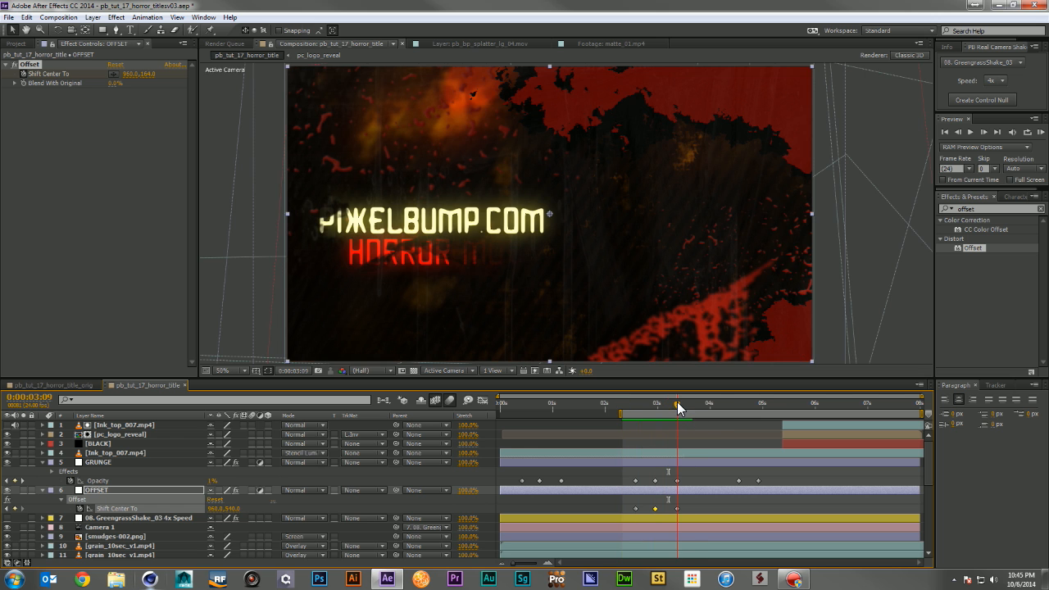
click(679, 507)
key(Delete)
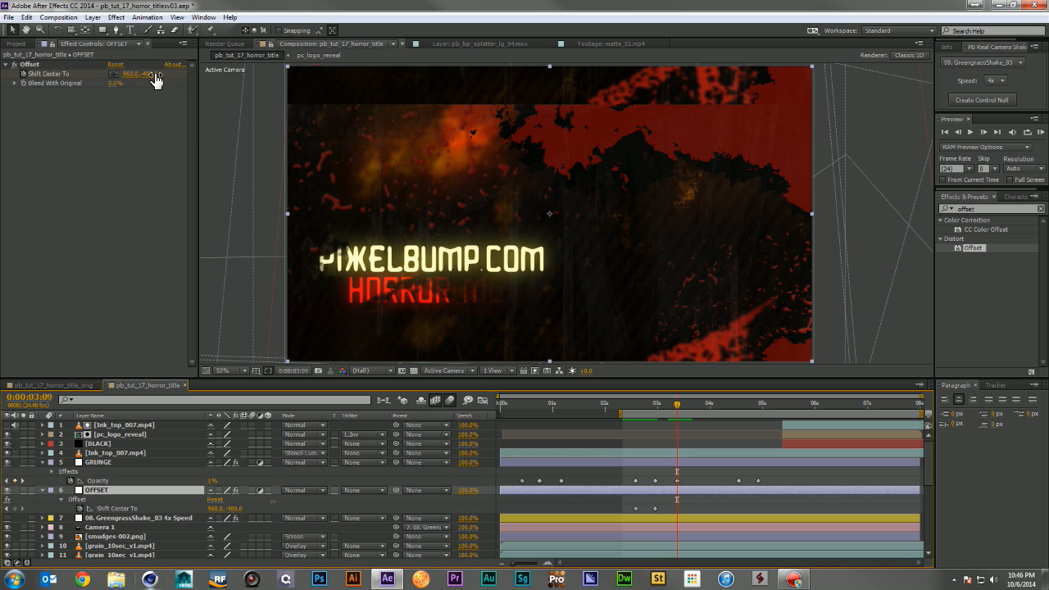
drag(156, 73, 83, 68)
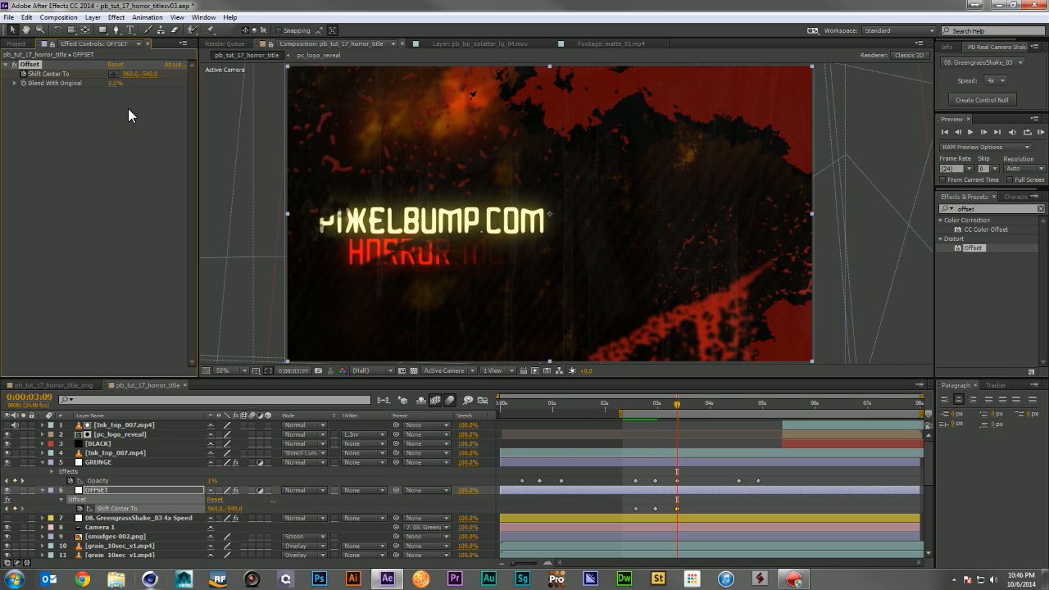
key(KP_0)
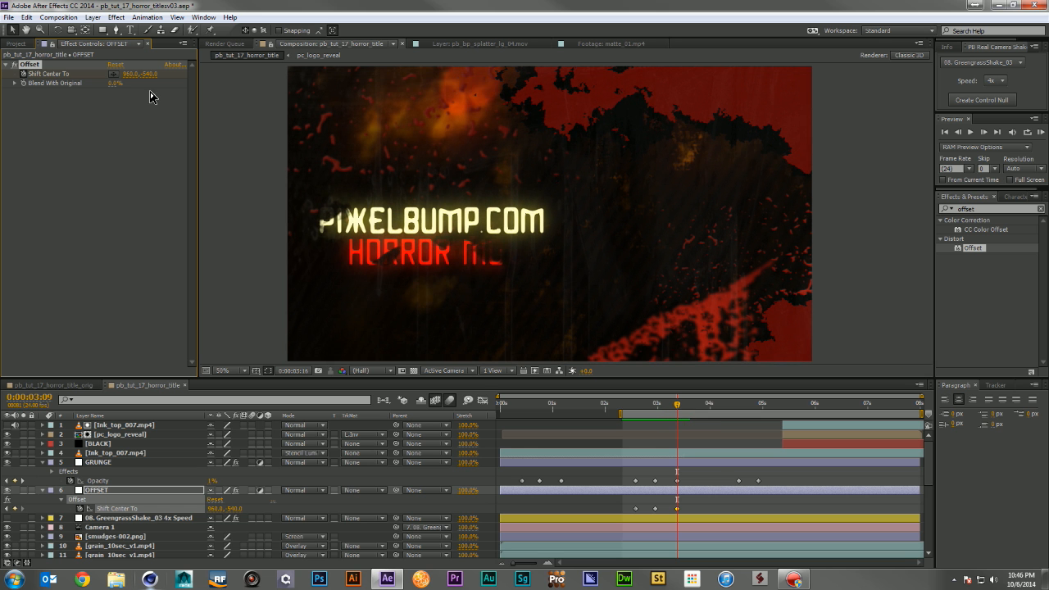
key(space)
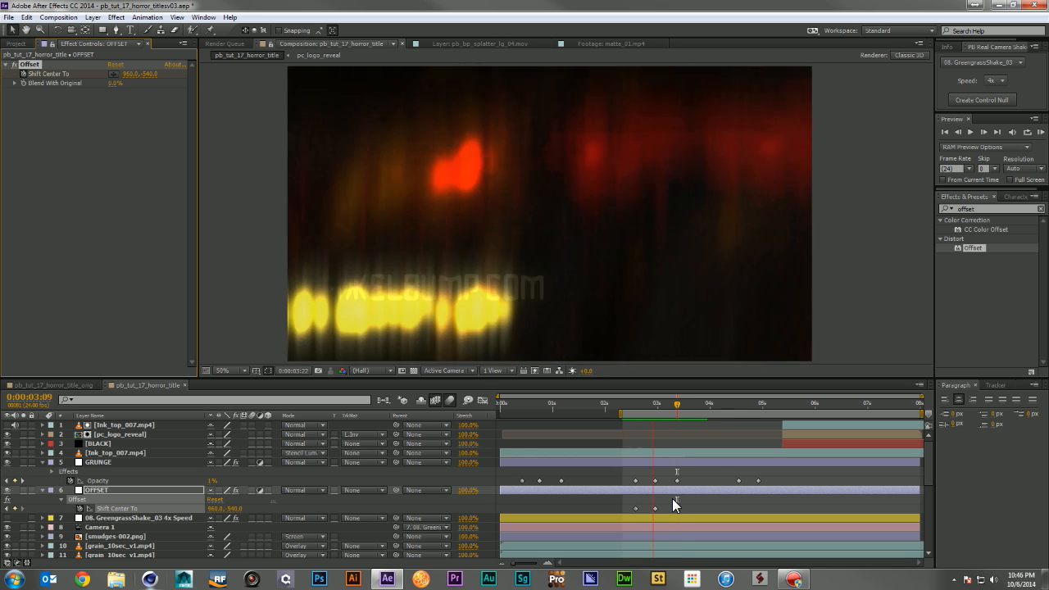
key(space)
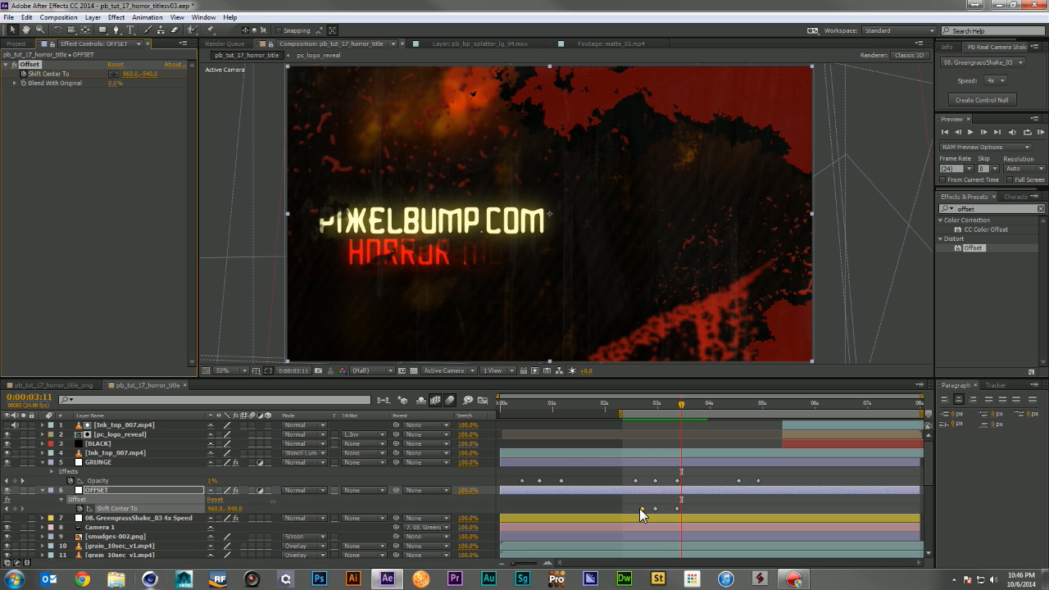
Step: Tighten the three Shift Center To keyframes closer together around 0:00:03:00 and preview the faster offset
click(640, 508)
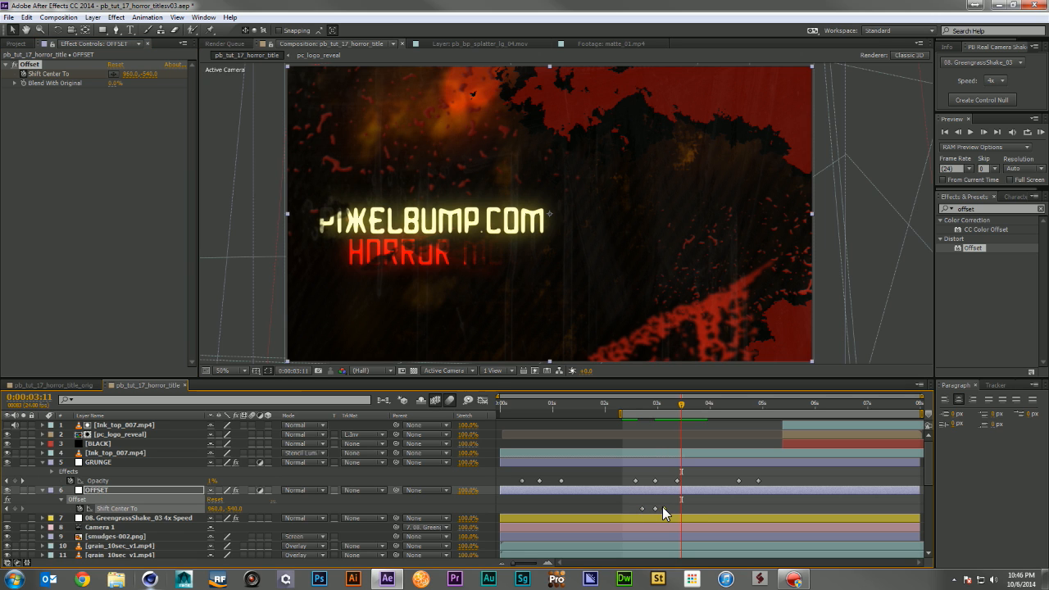
drag(663, 507, 661, 507)
key(space)
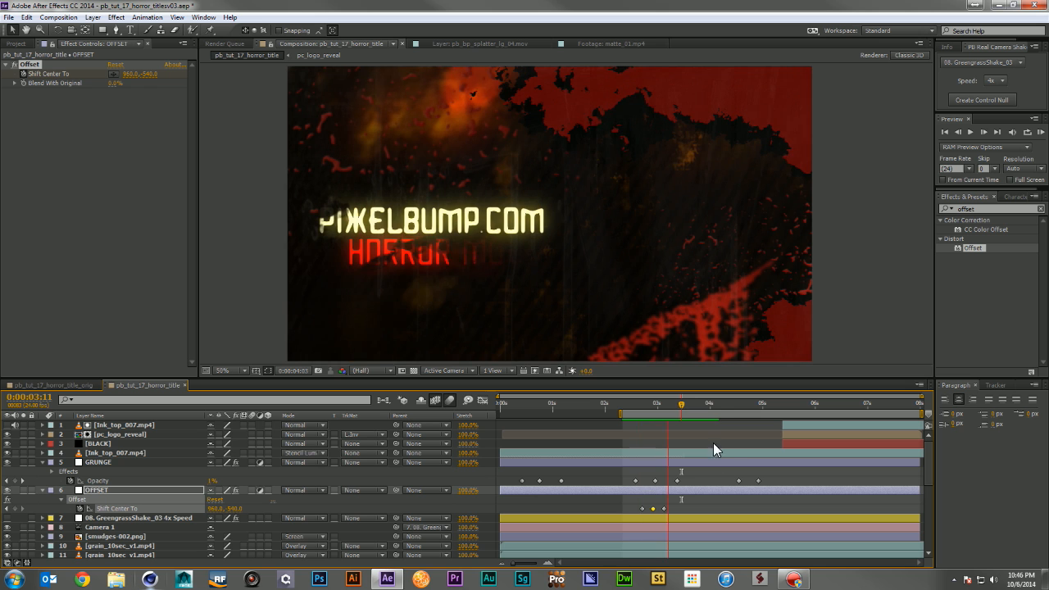
key(space)
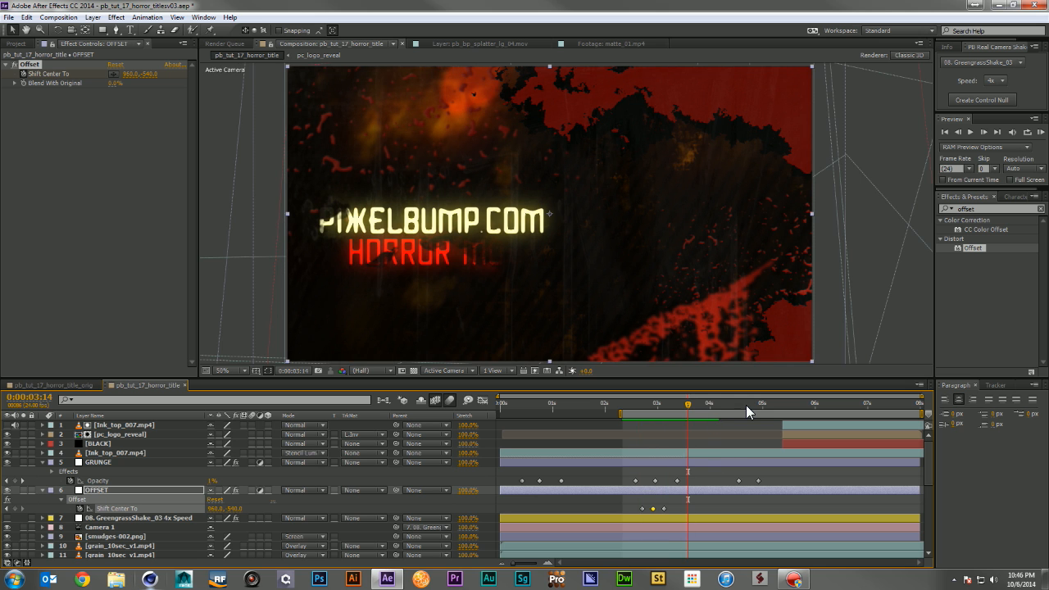
Step: Hold Shift Center To with a keyframe at GRUNGE's last Opacity keyframe, set it to 960, 1860 at 0:00:05:09, and preview
click(746, 405)
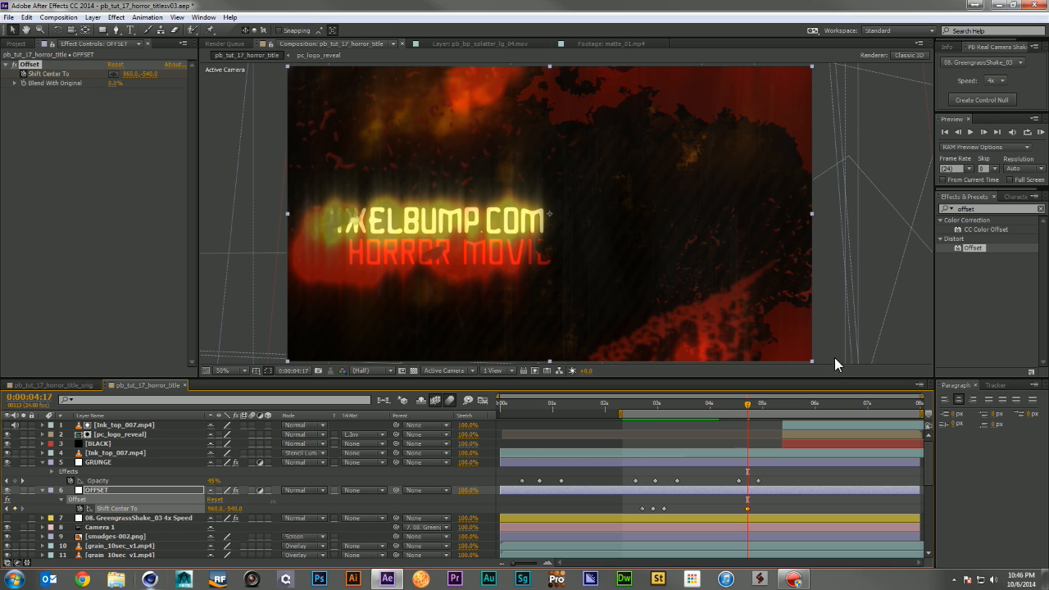
click(783, 404)
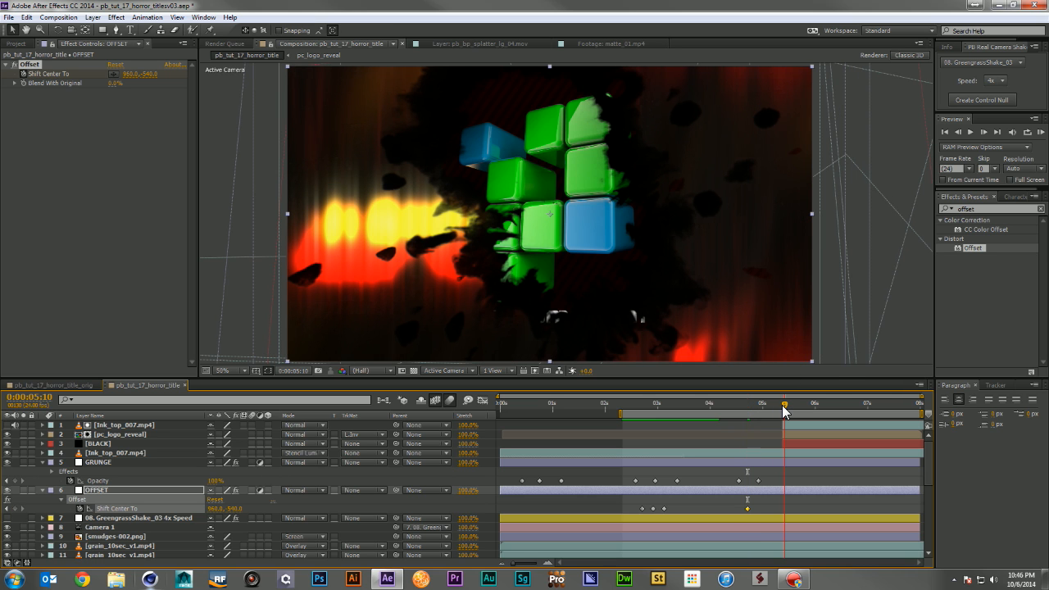
click(782, 405)
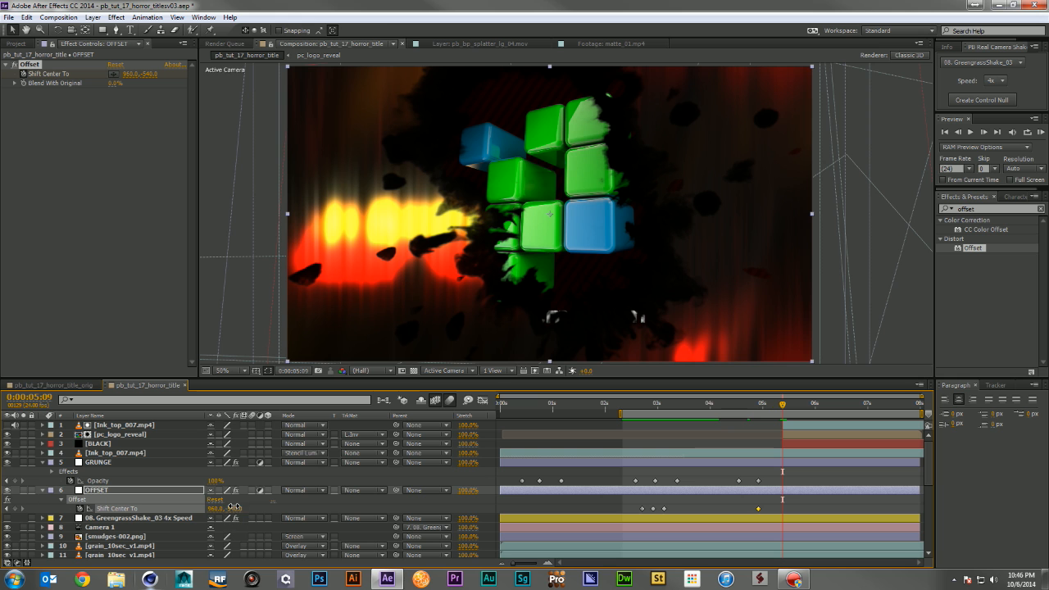
drag(234, 508, 359, 506)
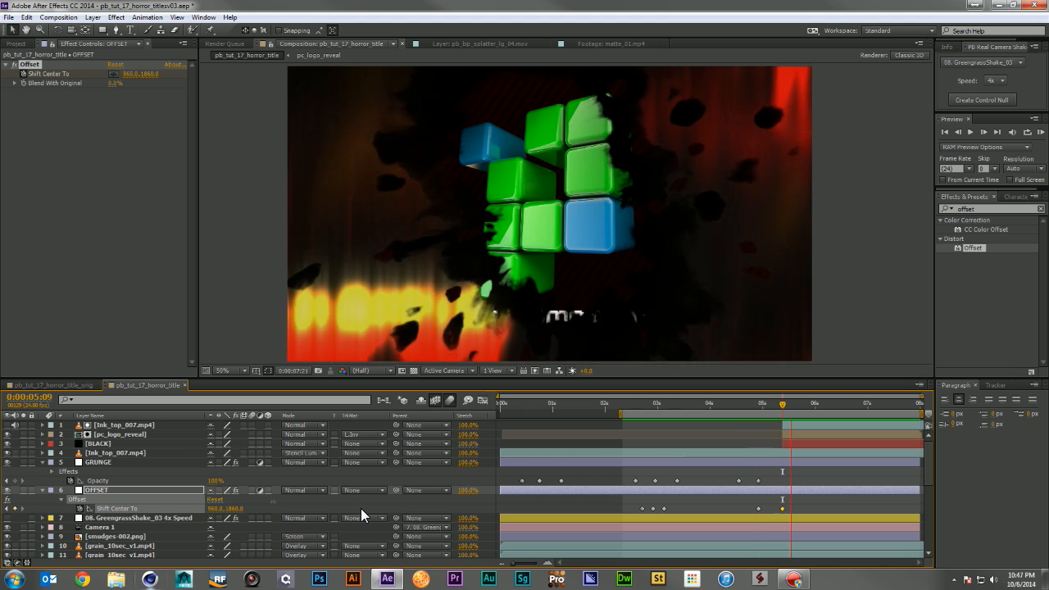
key(space)
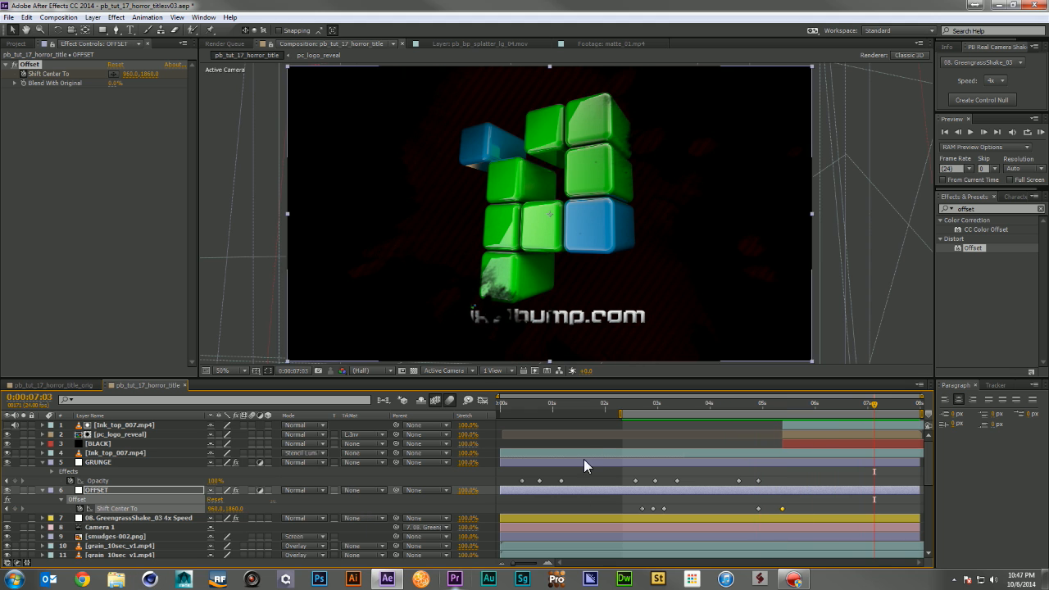
Step: Extend the work area back to the start of the composition and preview the whole title animation
click(618, 413)
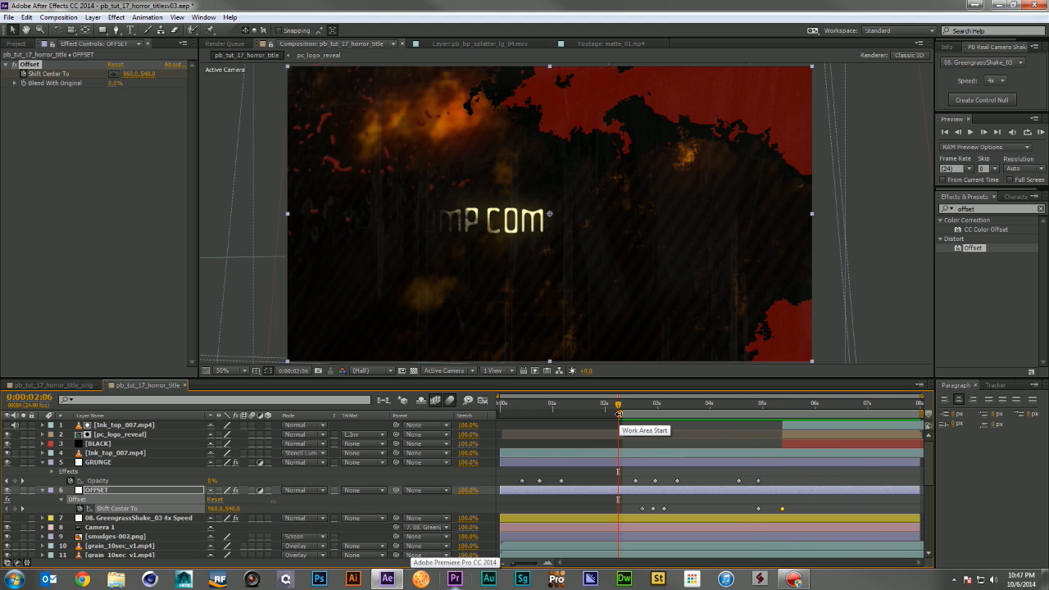
drag(618, 413, 390, 435)
key(space)
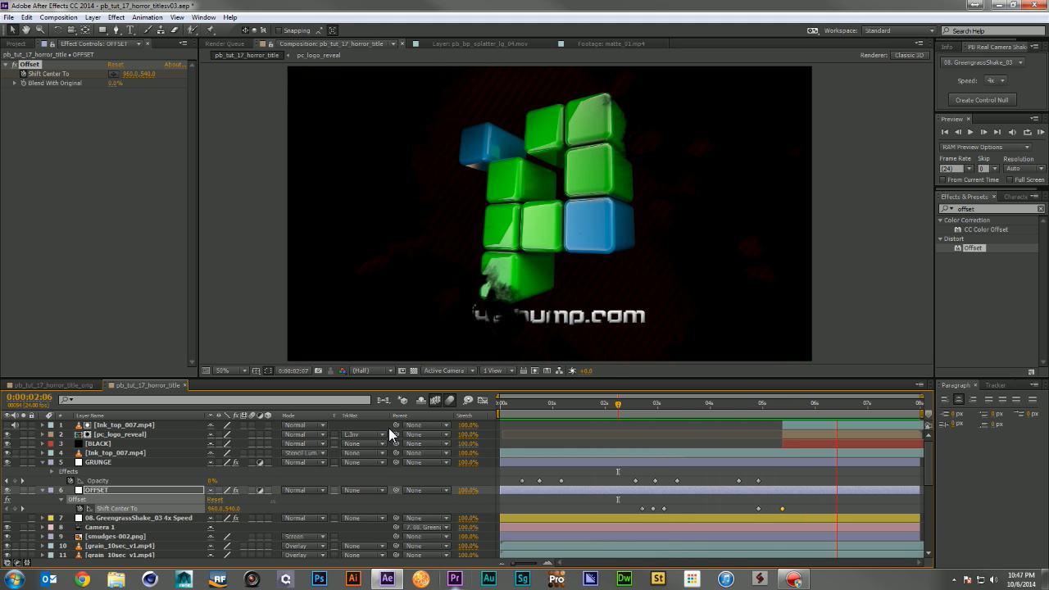
key(space)
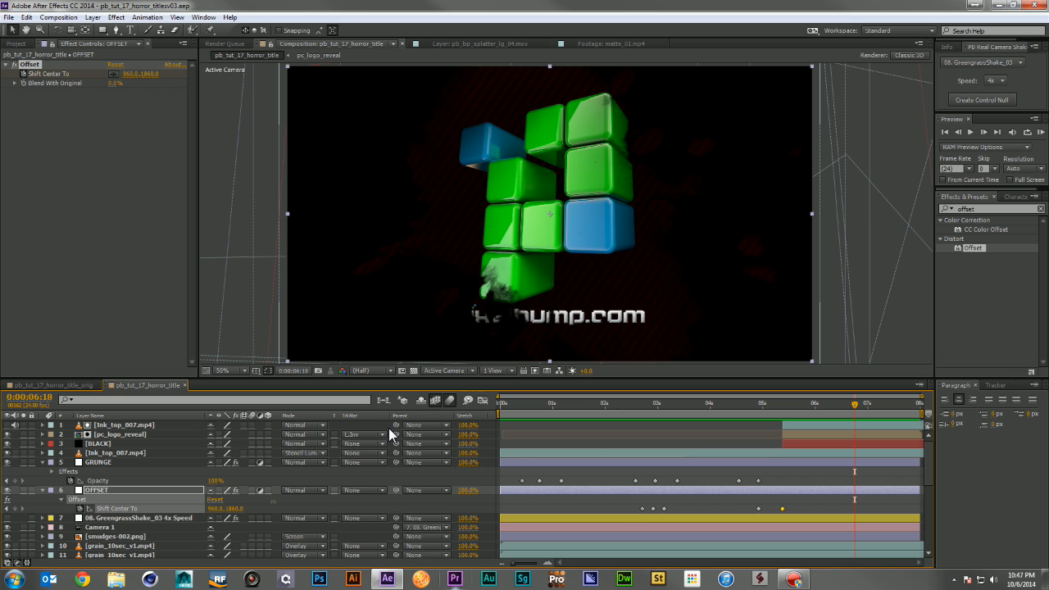